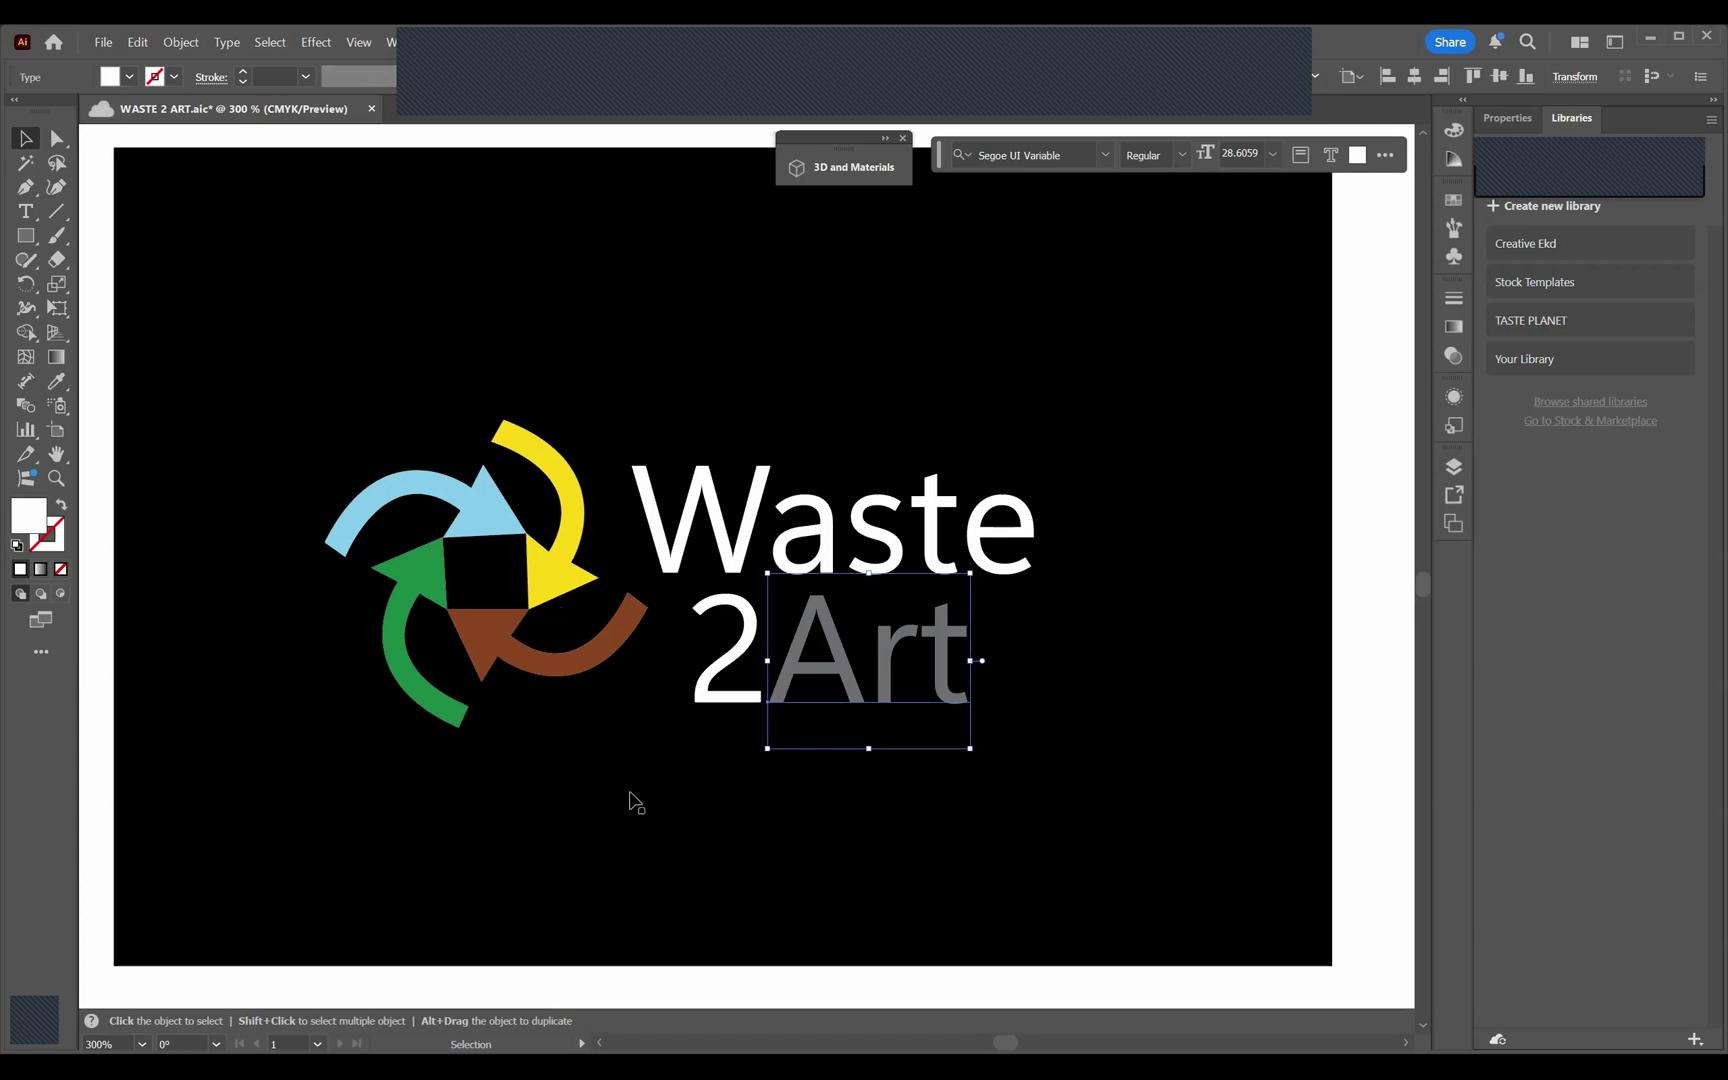
Save the WASTE 2 ART document.
left_click(1142, 666)
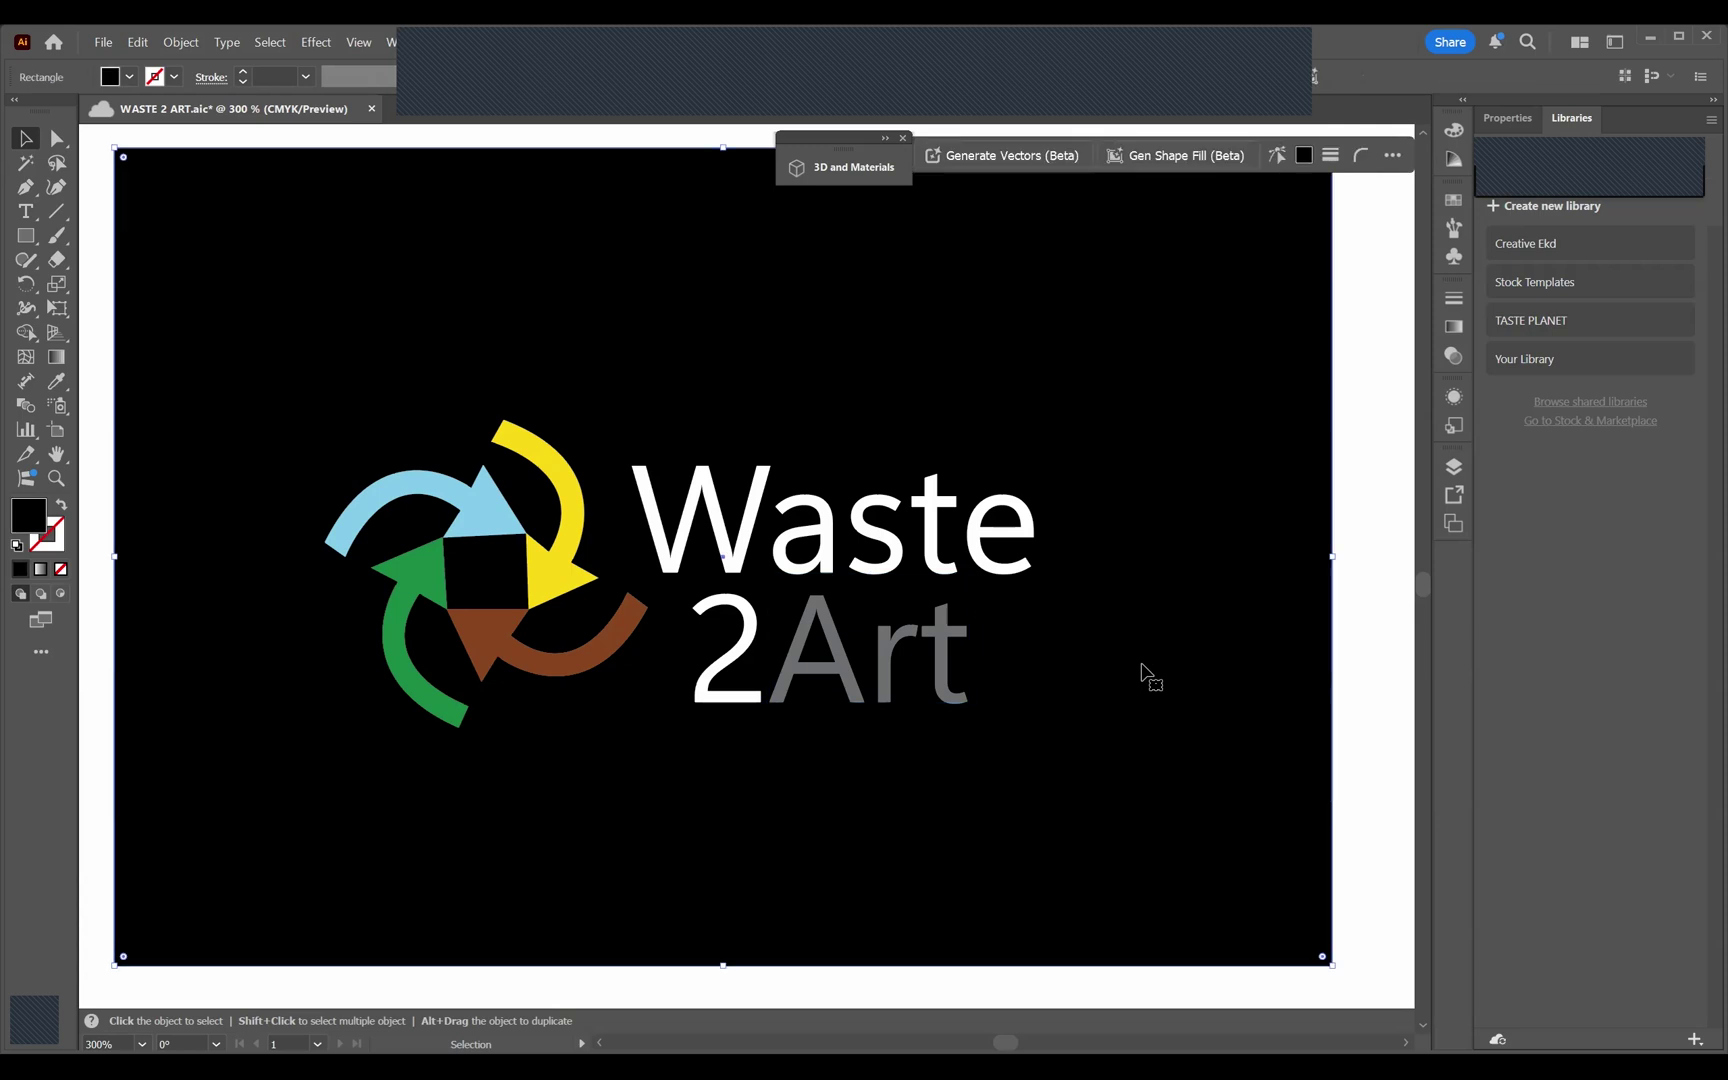
scroll(1142, 666, "down", 2)
scroll(1142, 666, "down", 2)
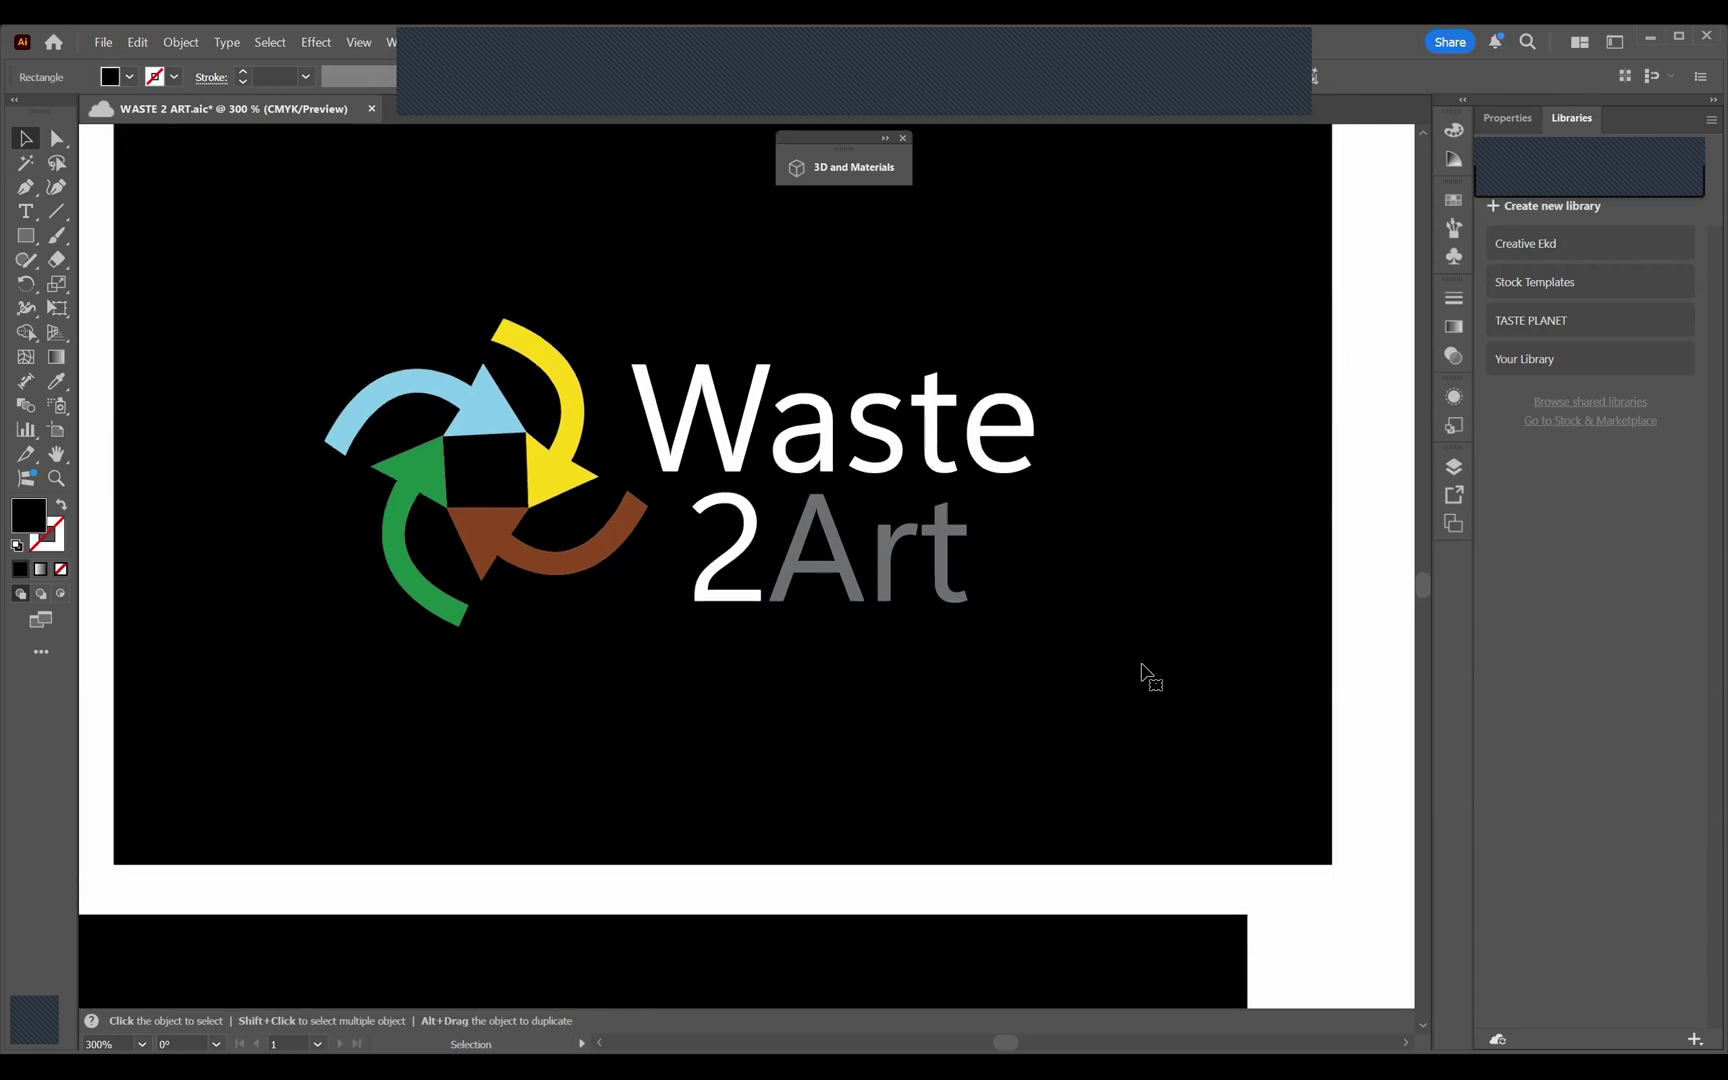
key("super")
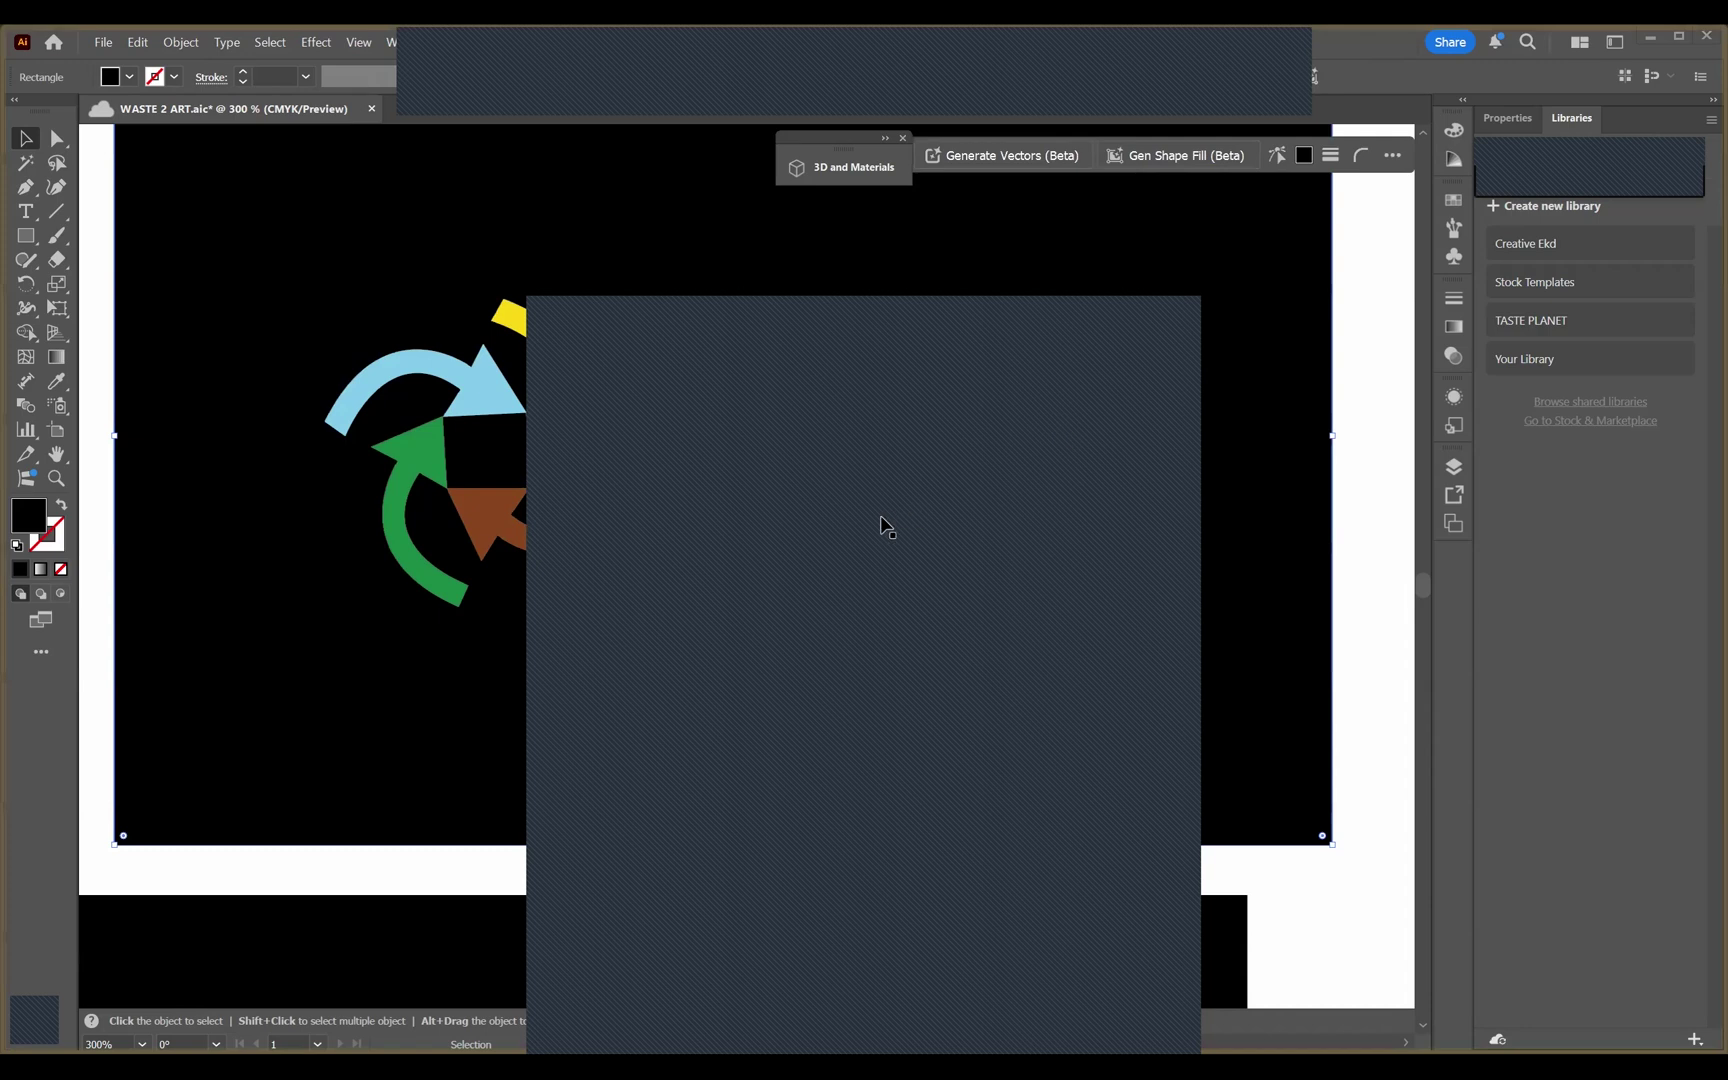
key("super")
scroll(880, 517, "up", 3)
scroll(880, 517, "down", 1)
scroll(880, 517, "up", 2)
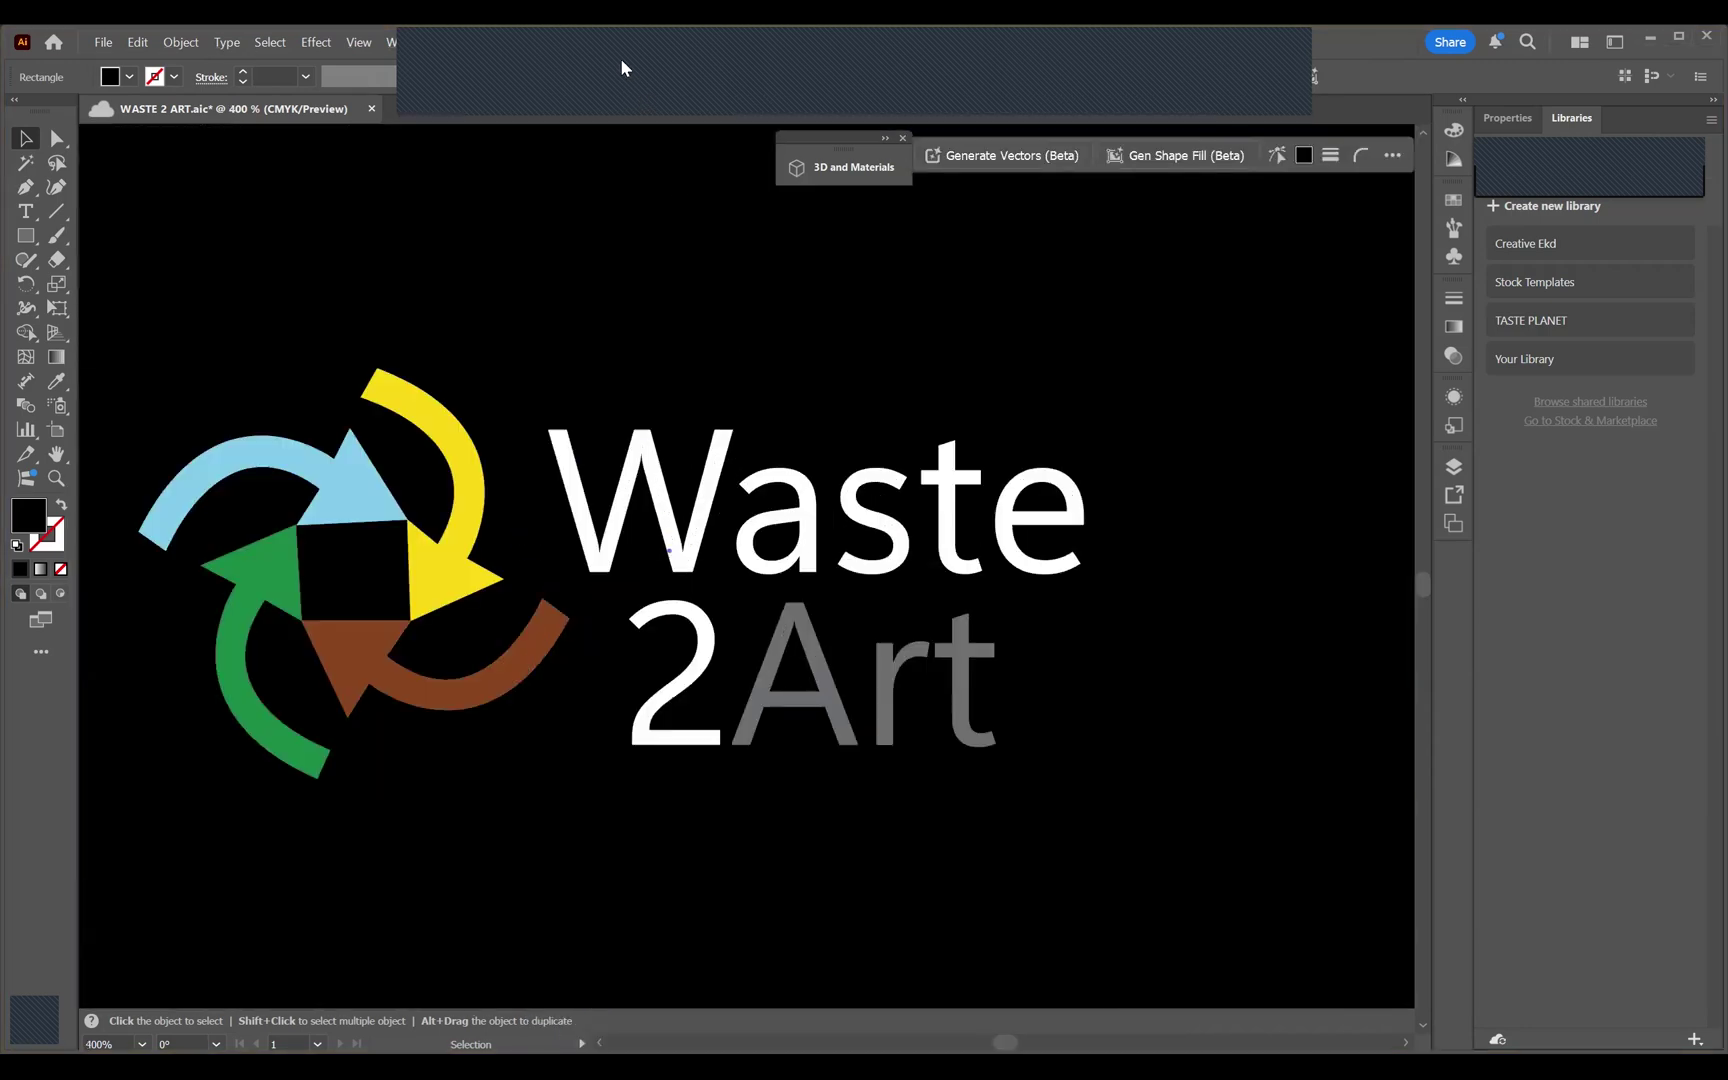
key("ctrl+s")
scroll(783, 501, "down", 1)
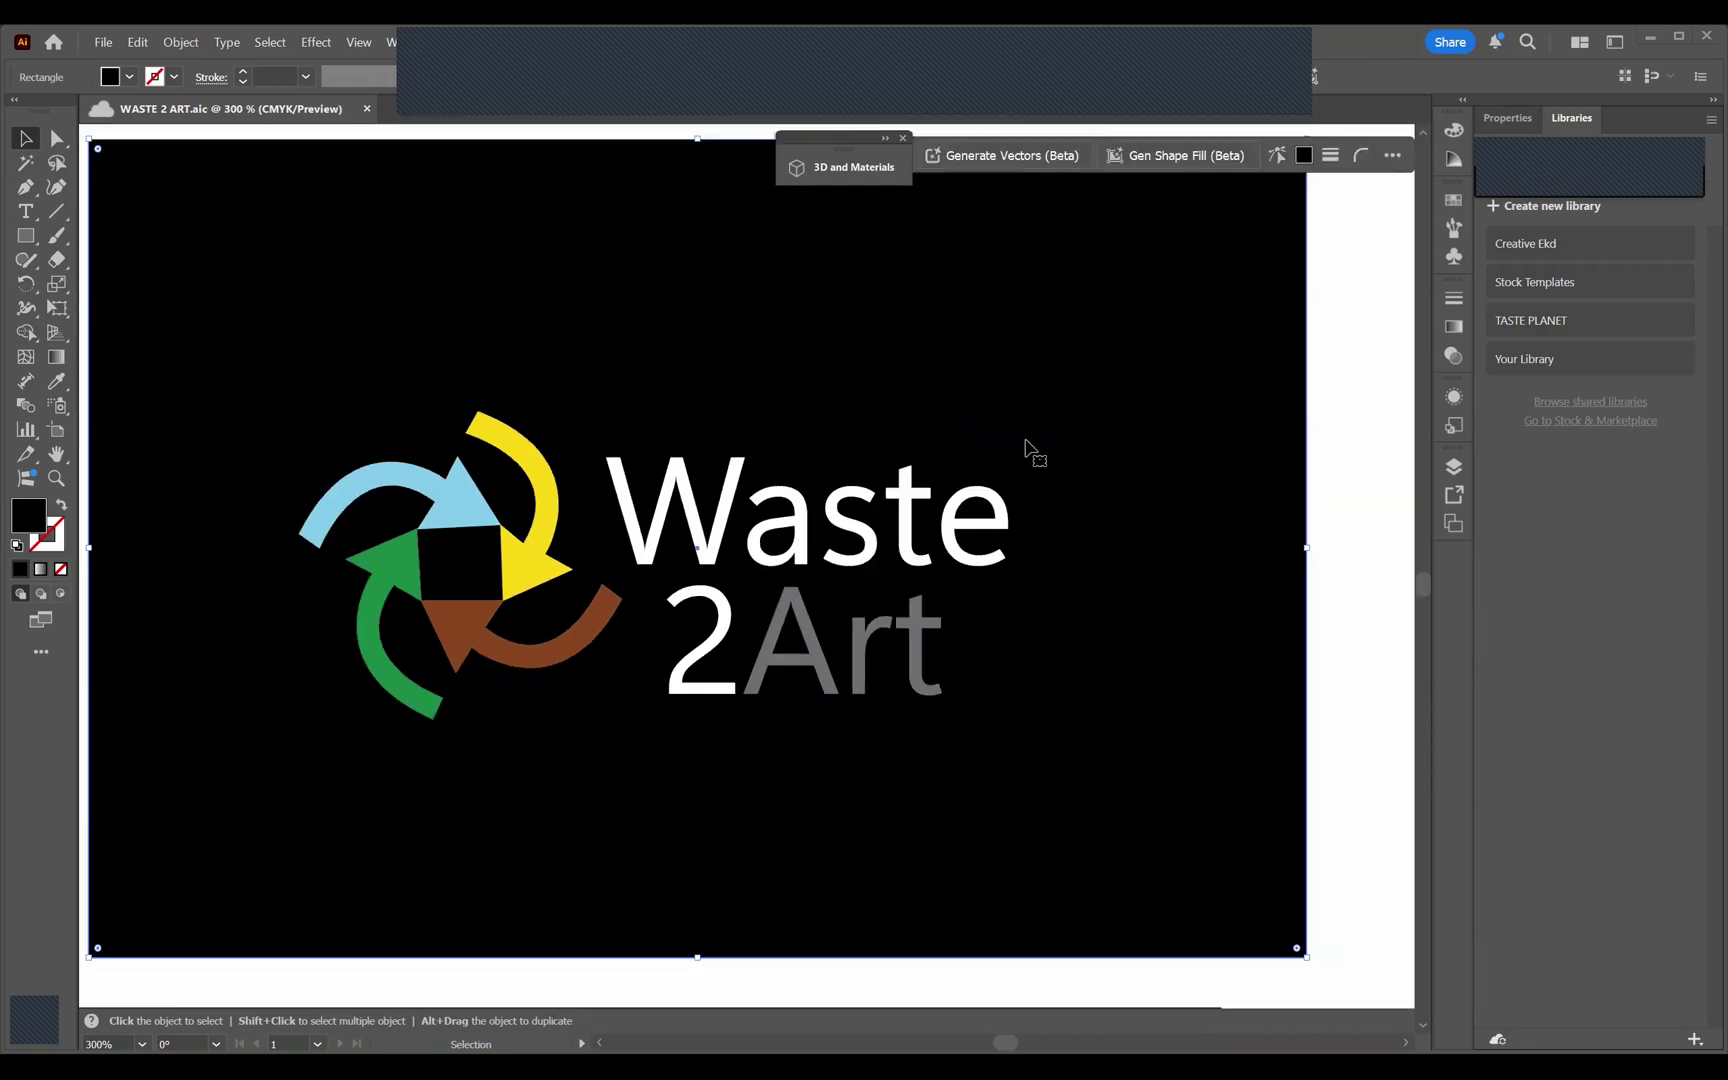
Move the Waste 2Art logo together with its black background onto the empty canvas beside the artboard.
scroll(963, 408, "left", 1)
left_click(888, 530, "shift")
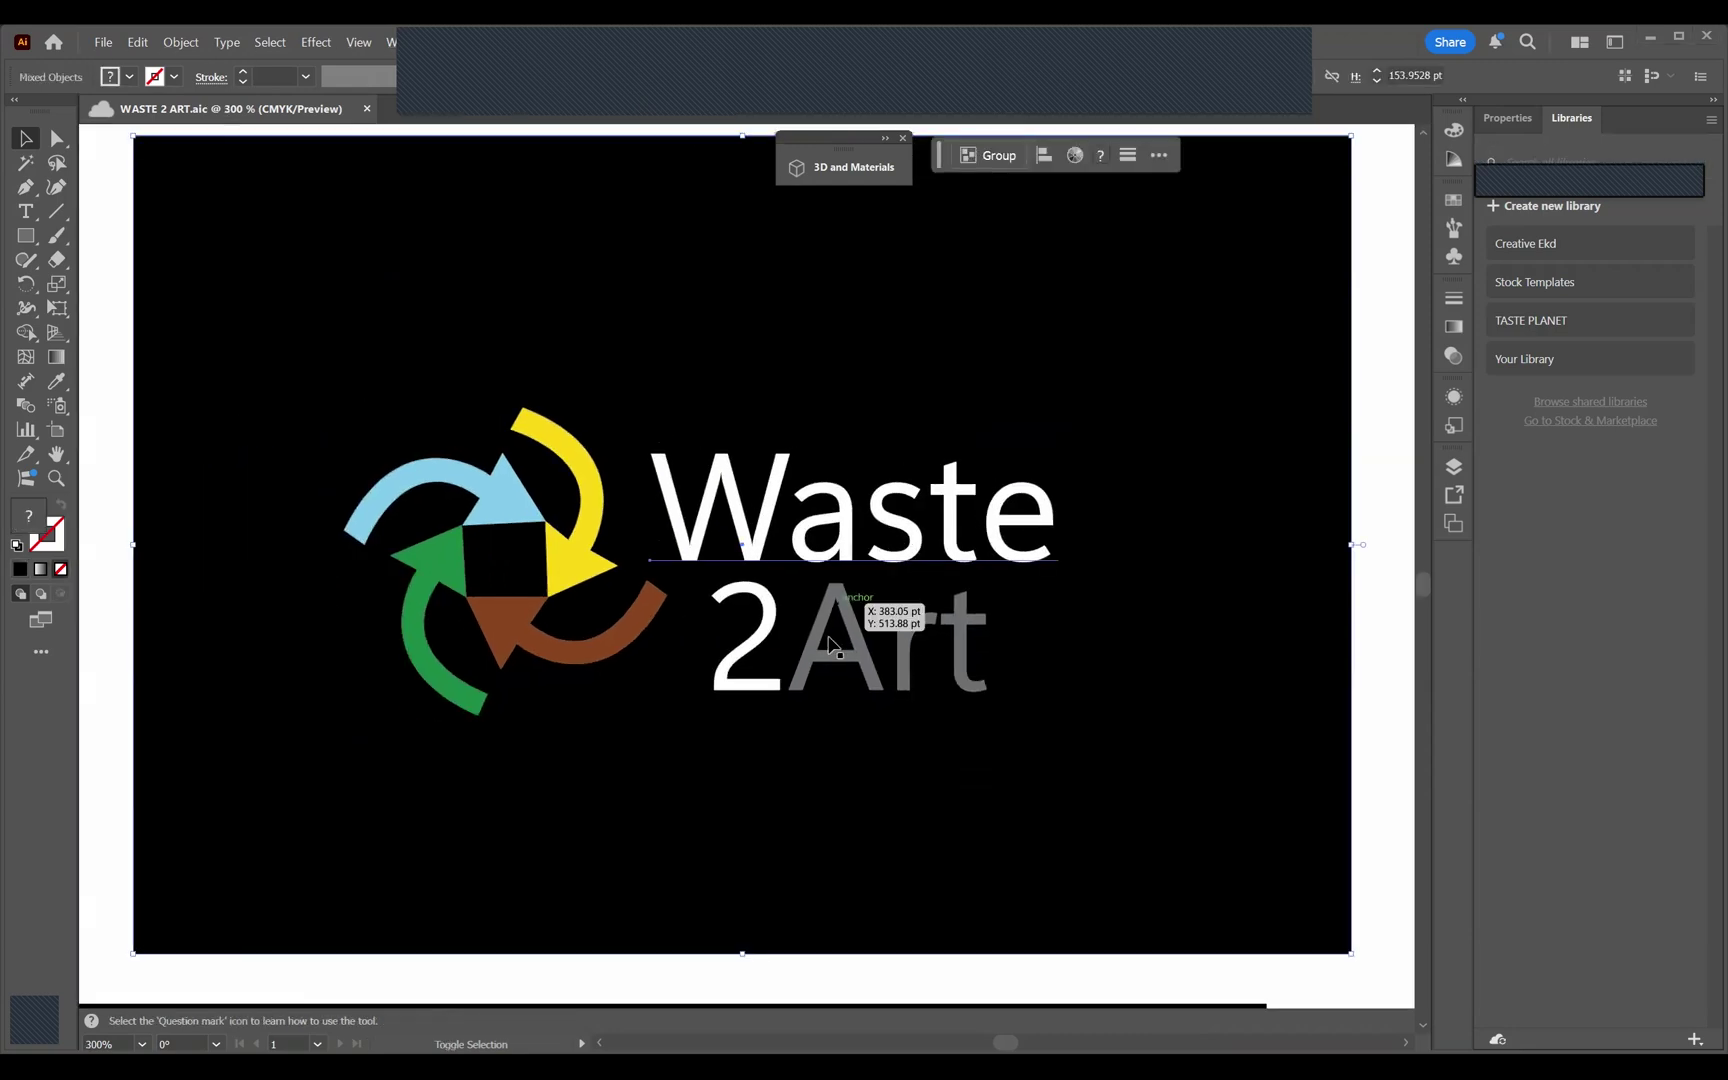
scroll(851, 388, "down", 2)
left_click_drag(849, 375, 984, 396)
key("ctrl+z")
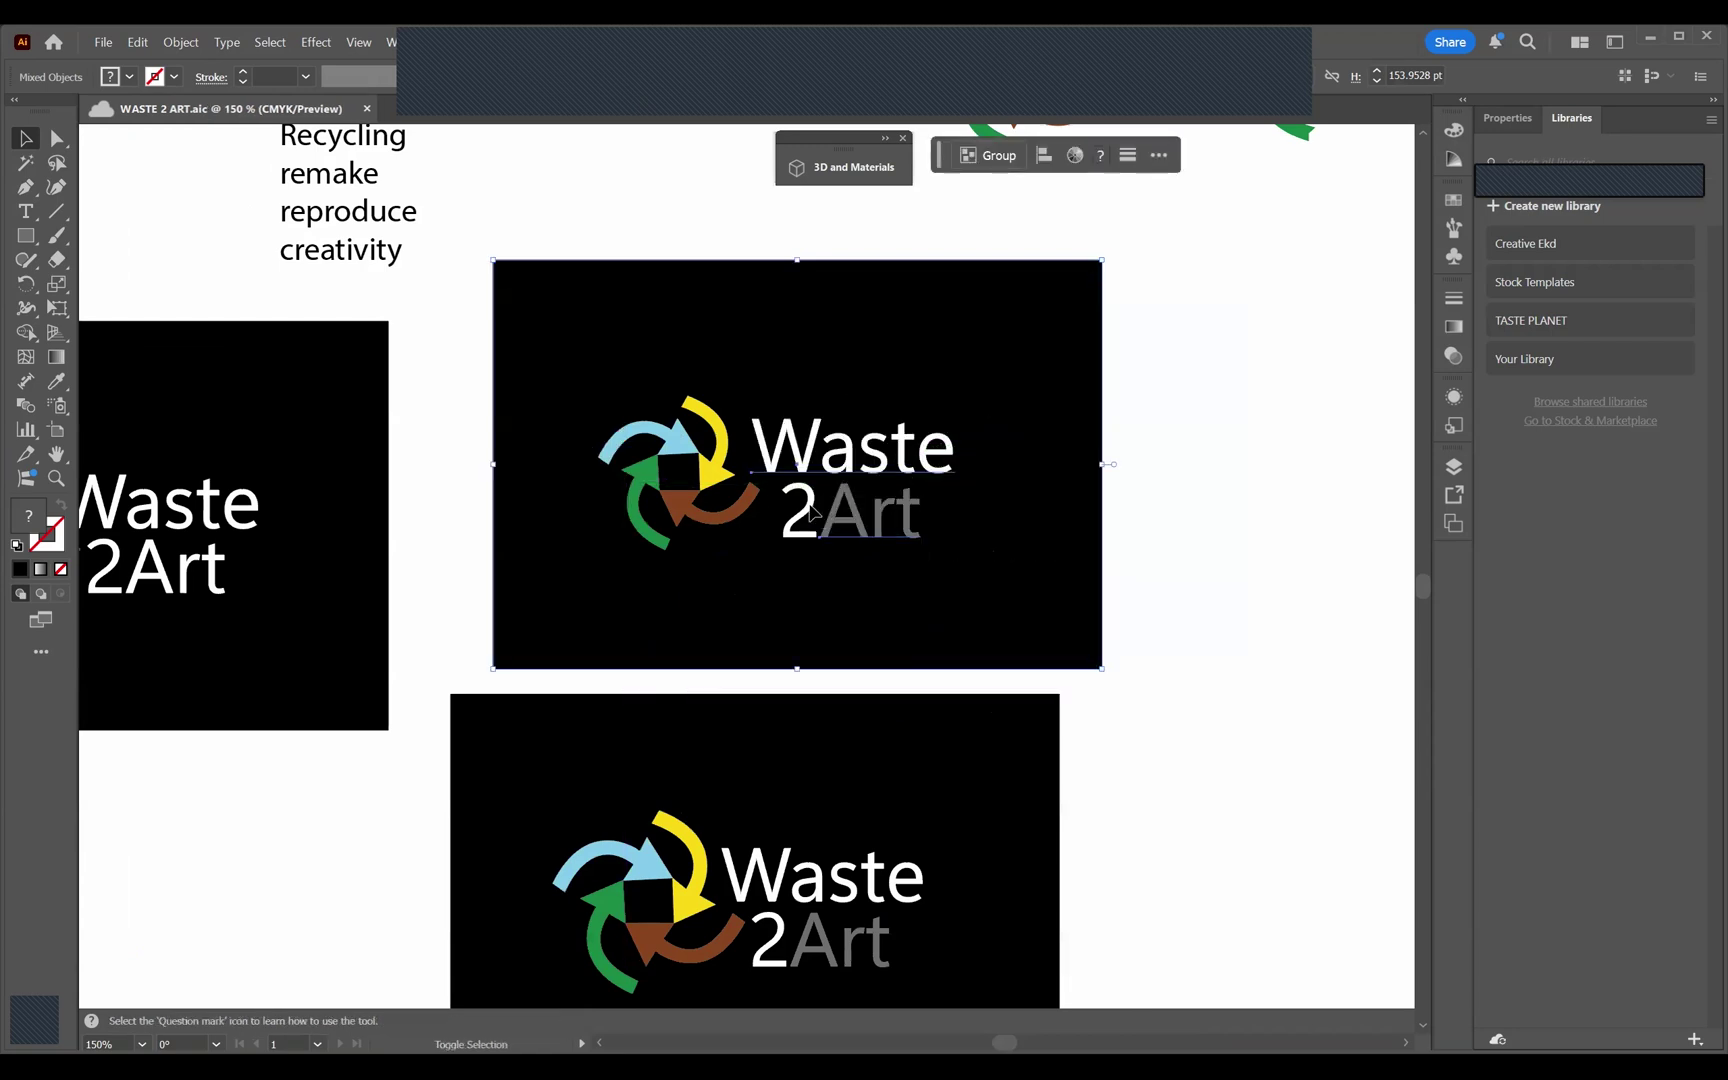
scroll(810, 510, "down", 3)
left_click_drag(810, 480, 317, 350)
scroll(176, 323, "up", 2)
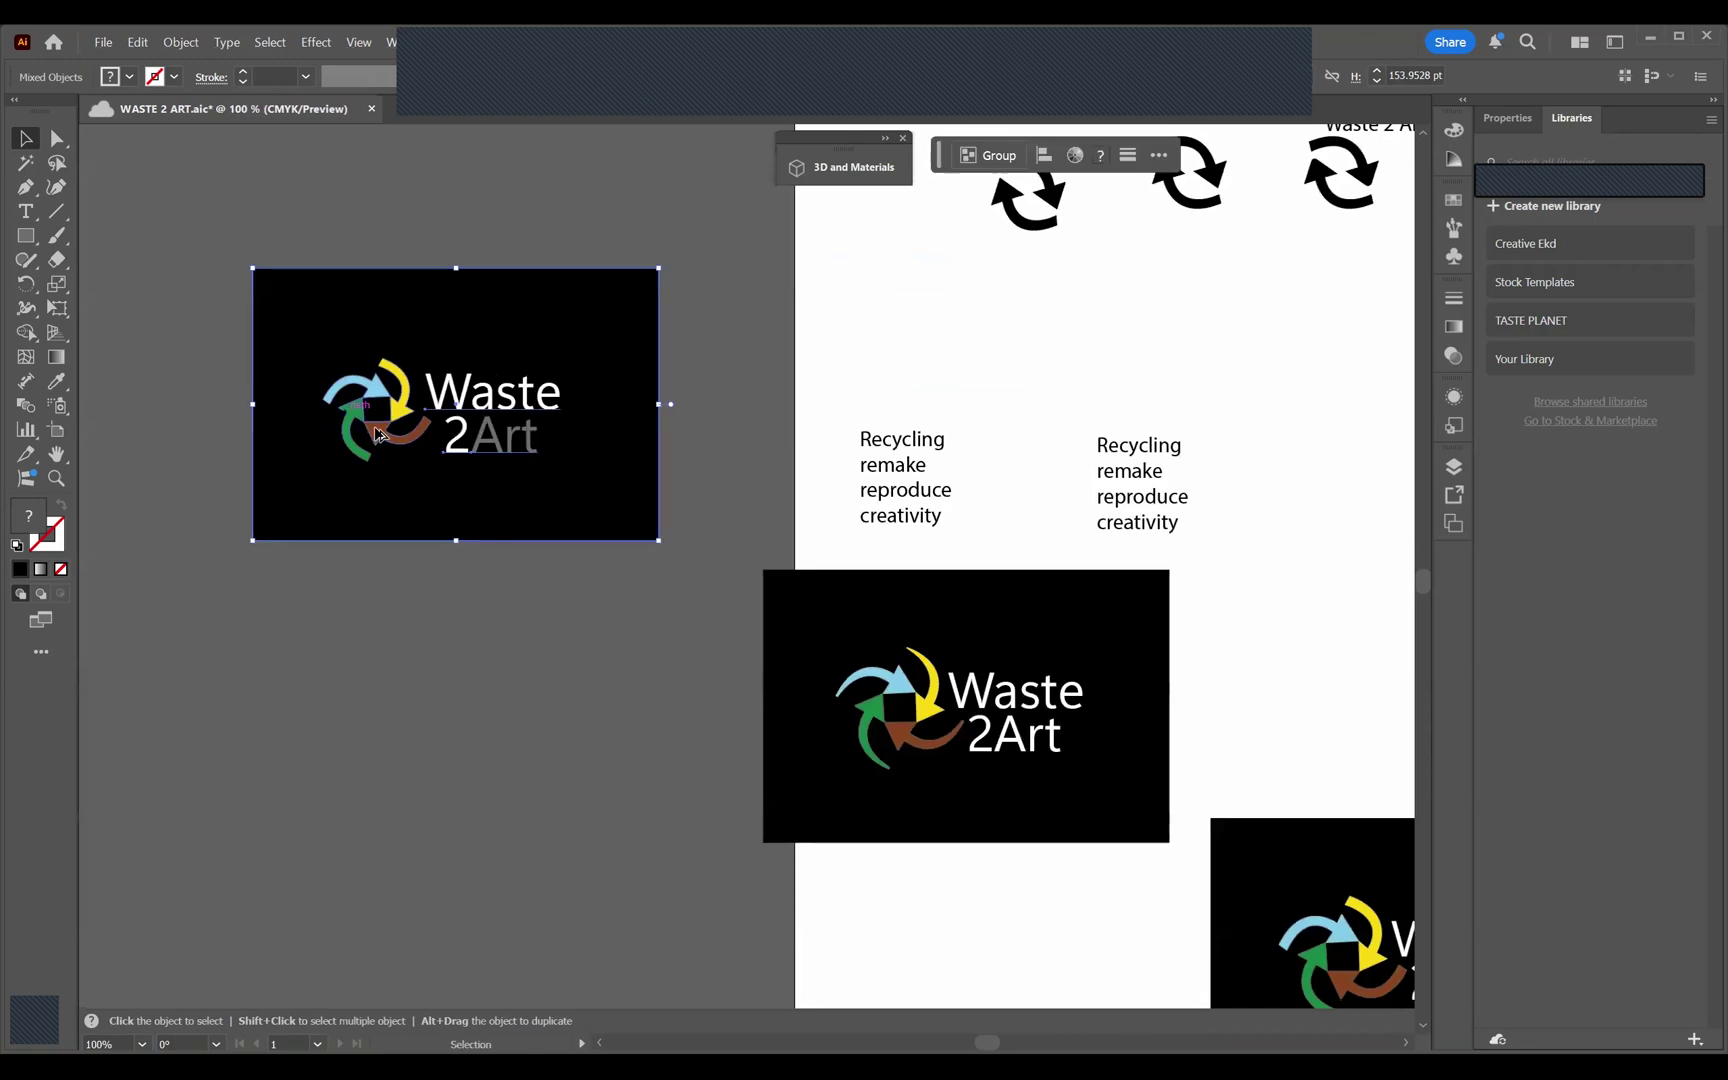
Delete the black background rectangle behind the logo moved off the artboard.
scroll(378, 432, "up", 3)
scroll(378, 432, "down", 2)
scroll(234, 476, "down", 1)
scroll(280, 476, "left", 4)
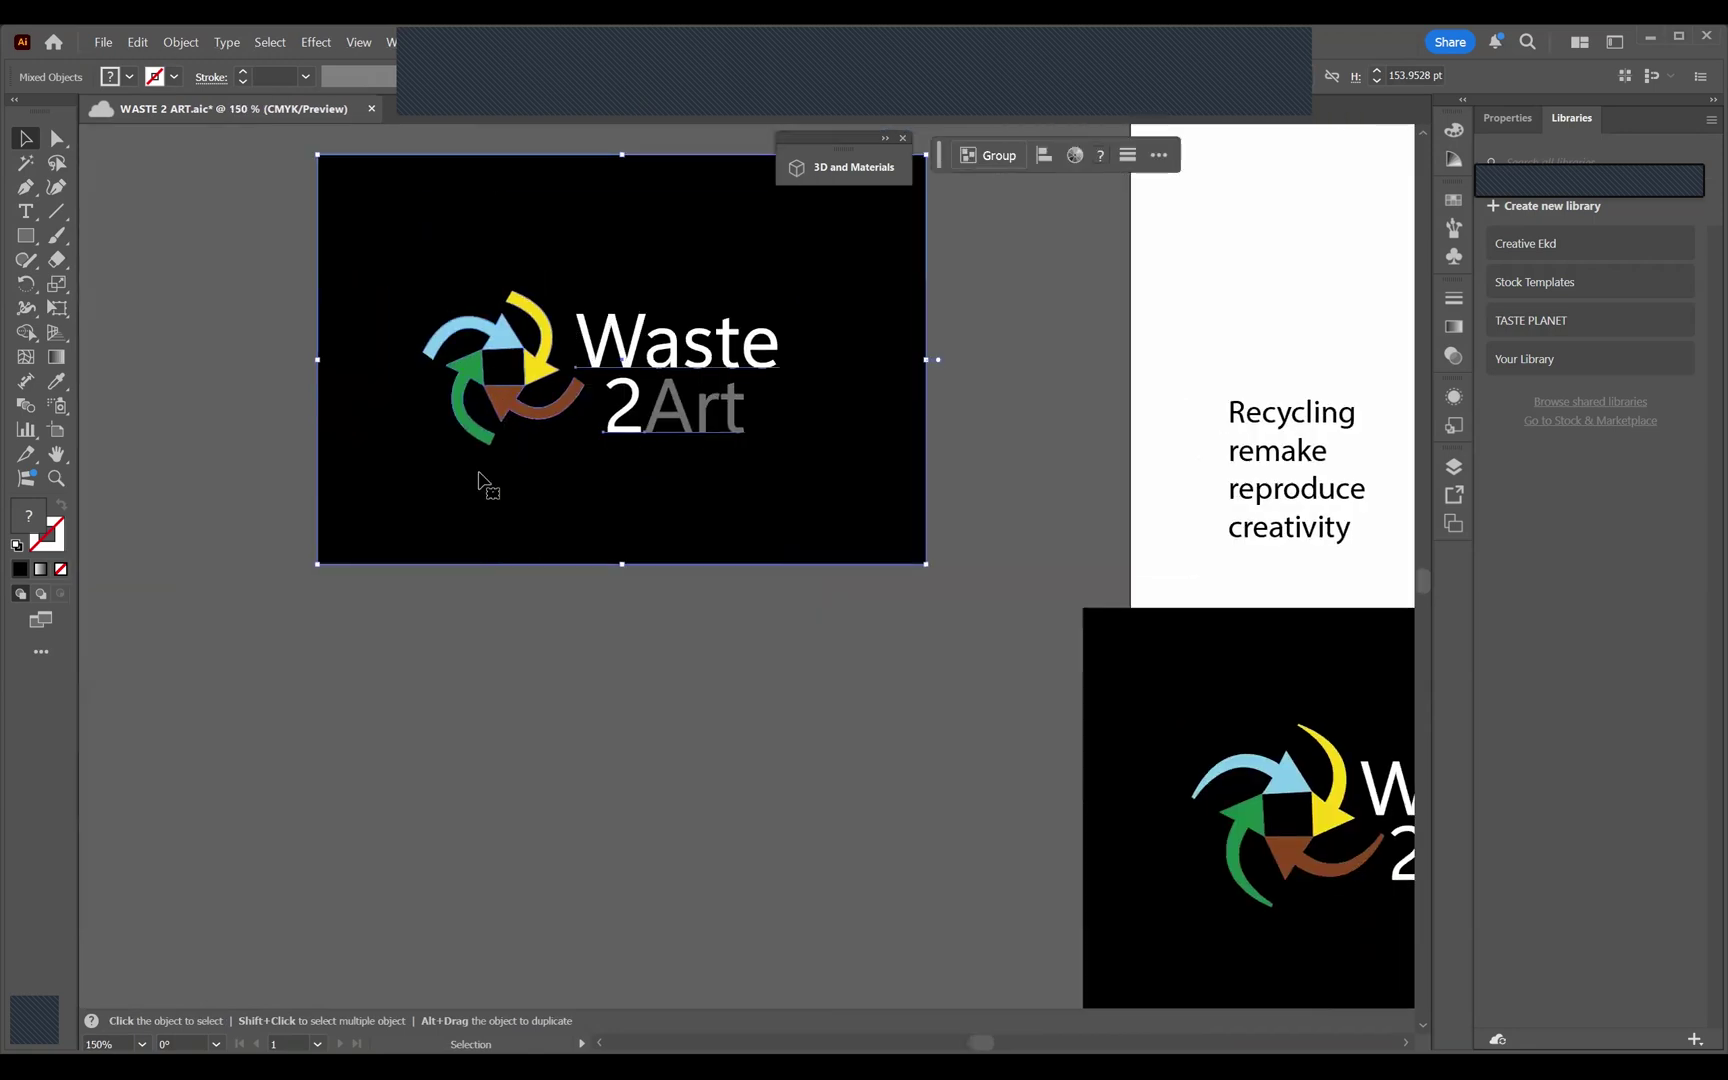
scroll(482, 482, "up", 1)
scroll(1203, 478, "up", 2)
left_click(895, 324)
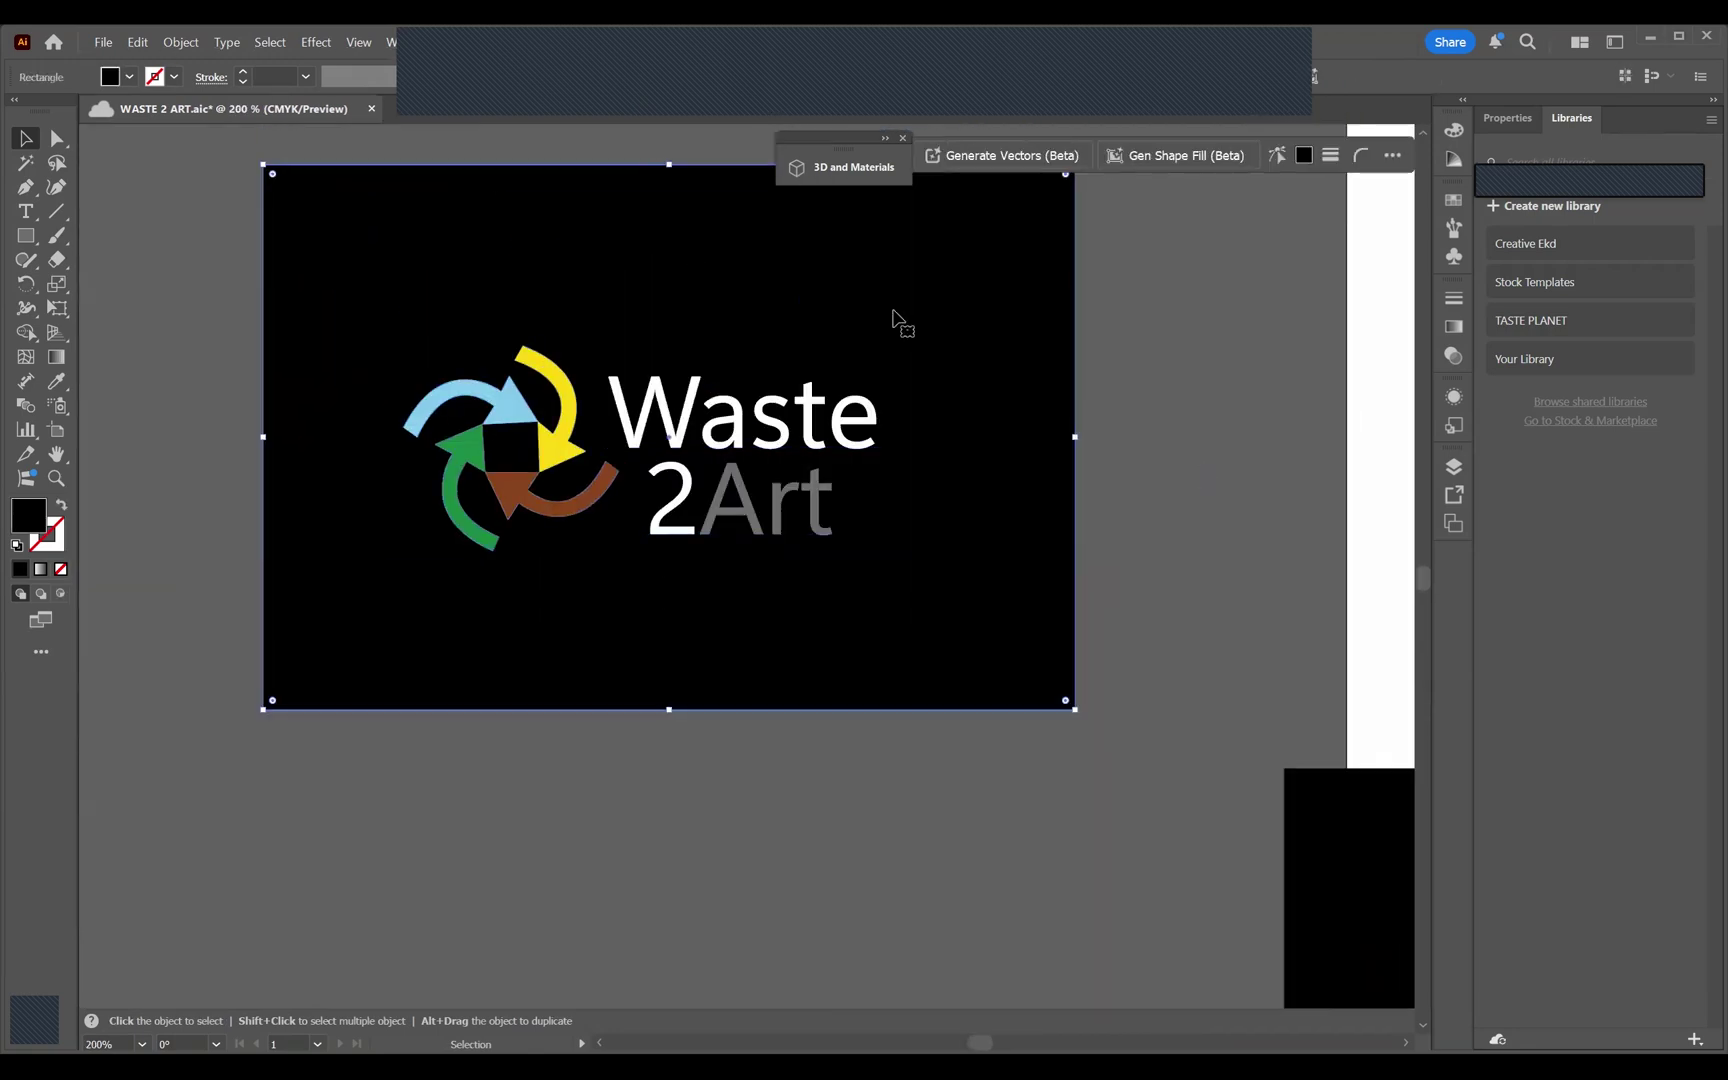
key("Delete")
Group the logo's arrows and text, and place a duplicate of the group below the original.
key("ctrl+a")
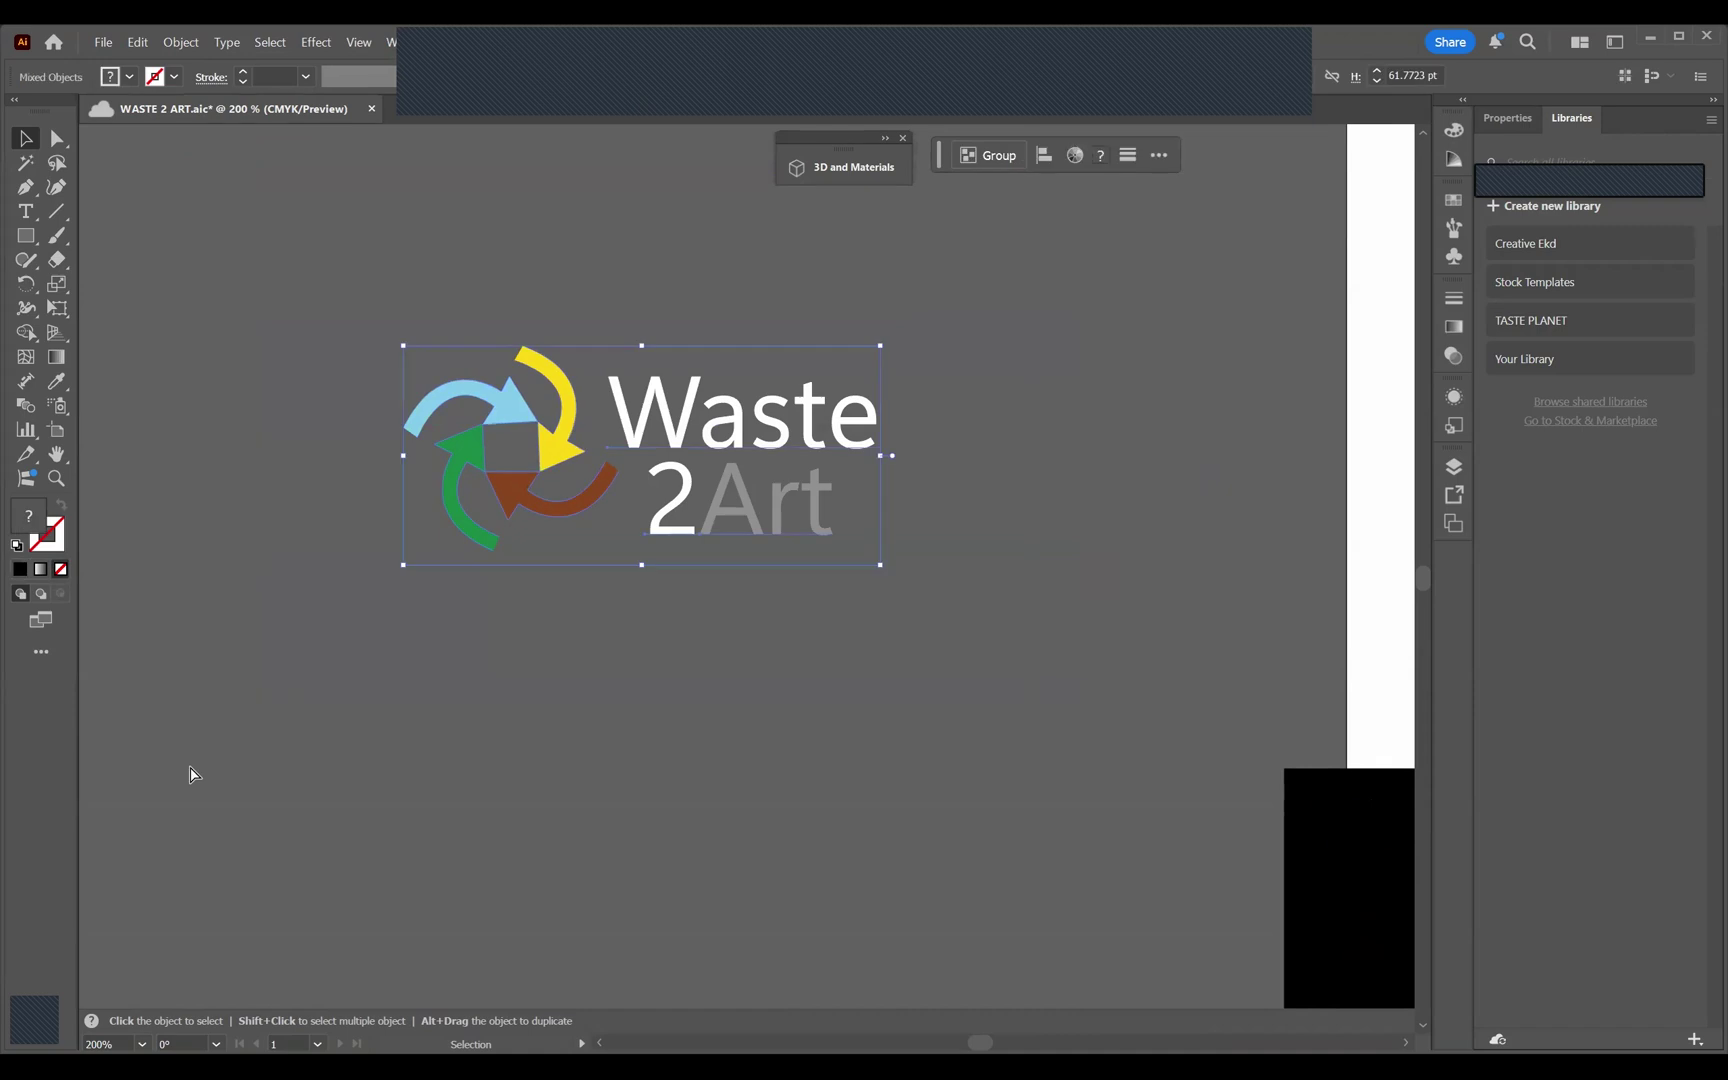
left_click(618, 738)
left_click_drag(633, 447, 655, 735, "alt")
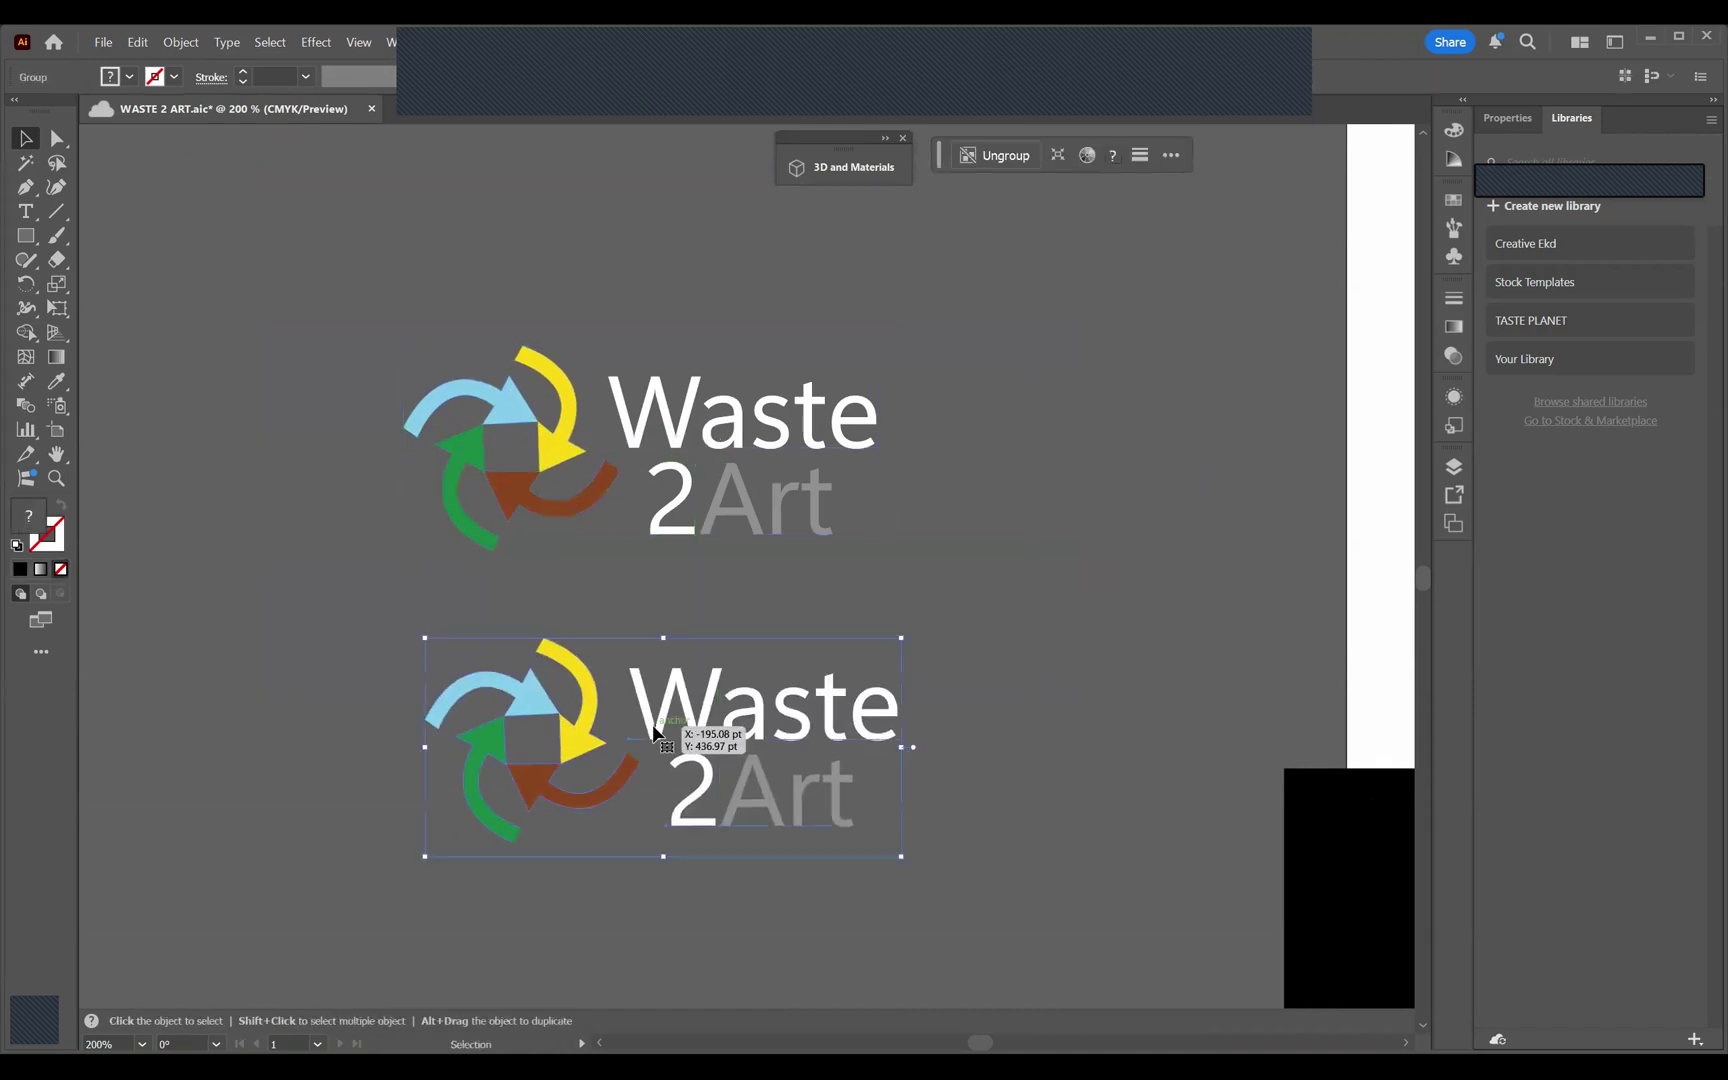
scroll(655, 735, "down", 2)
left_click_drag(655, 580, 618, 585)
left_click(980, 514)
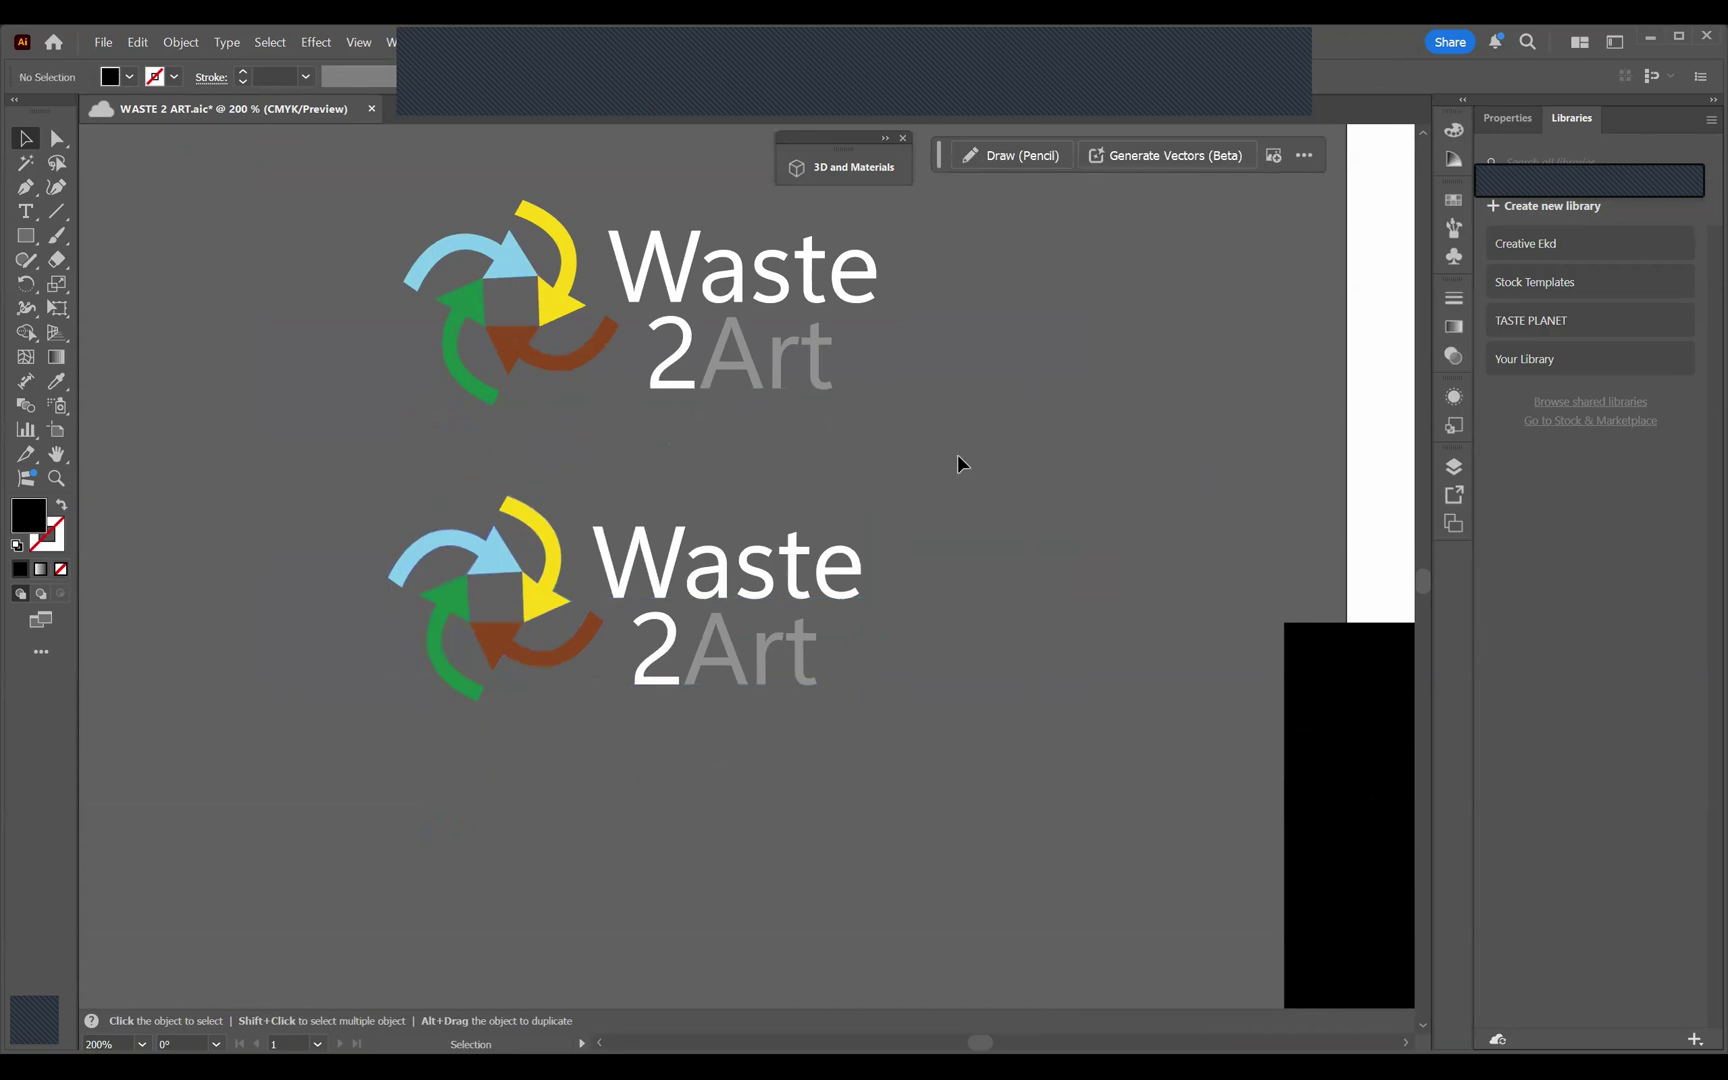
key("ctrl+z")
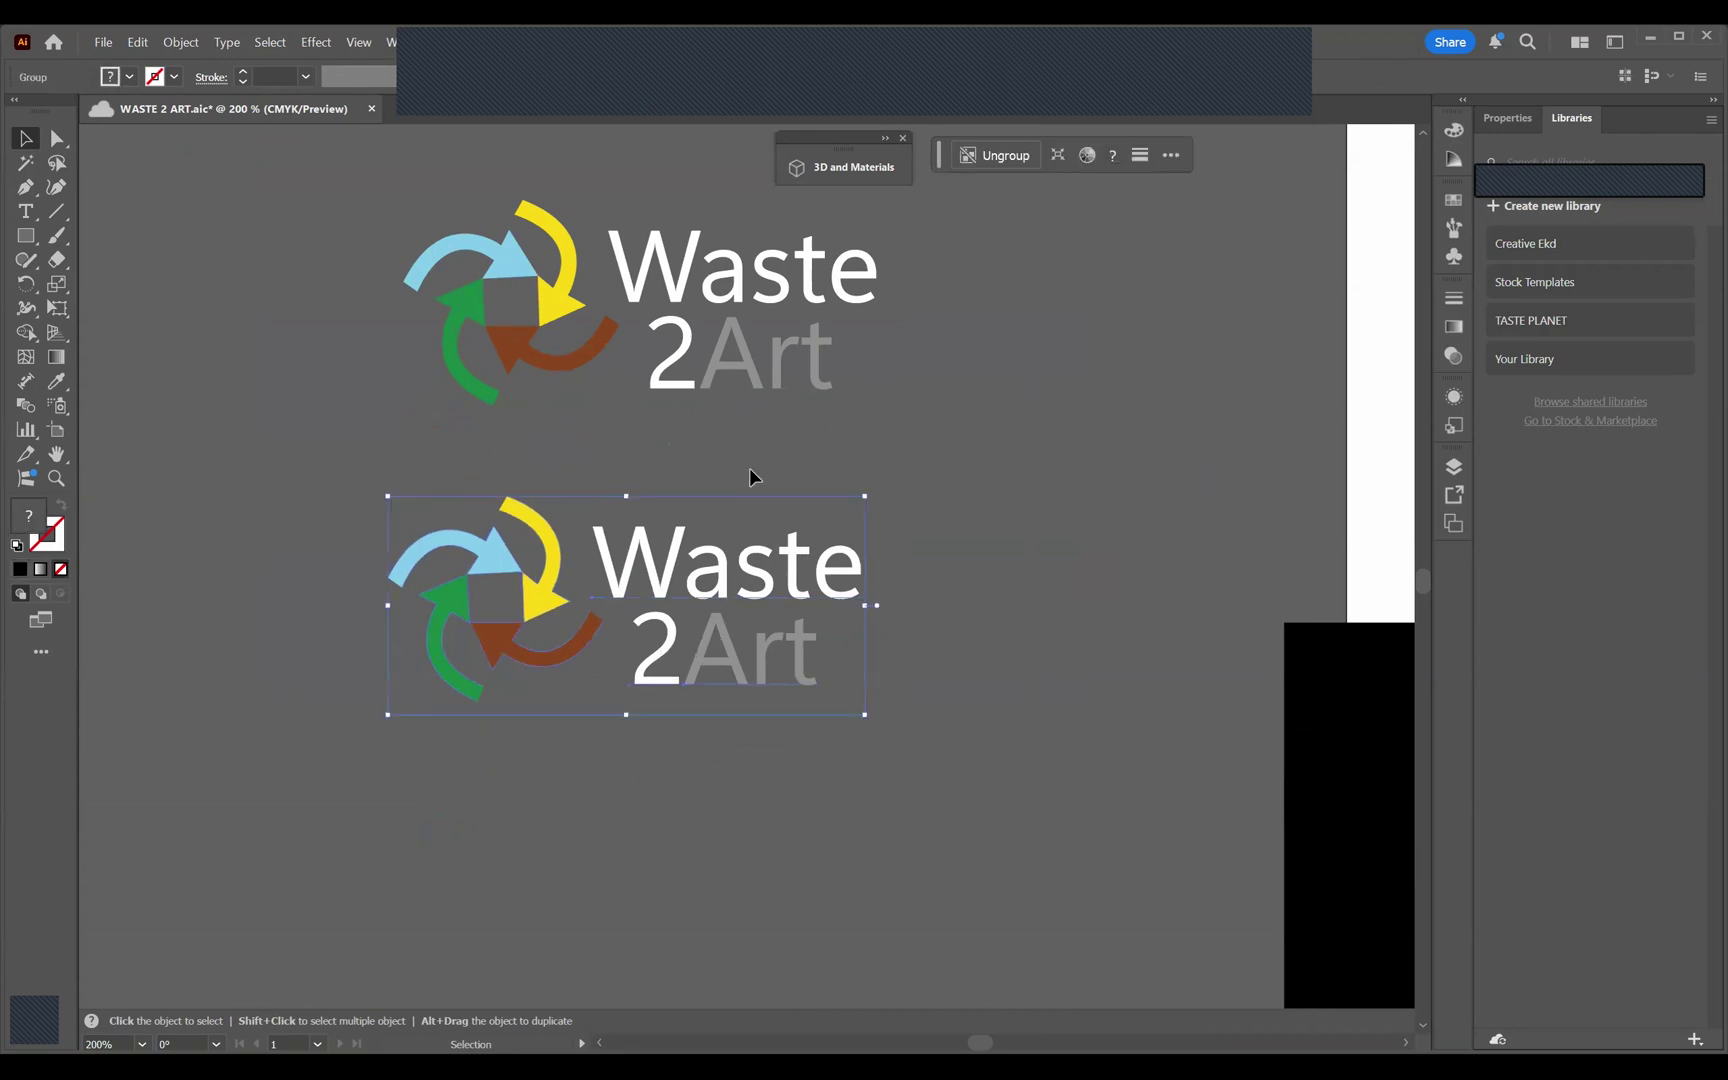
Delete the "Waste" and "2Art" text from the lower logo copy so that only the arrow mark remains.
double_click(583, 650)
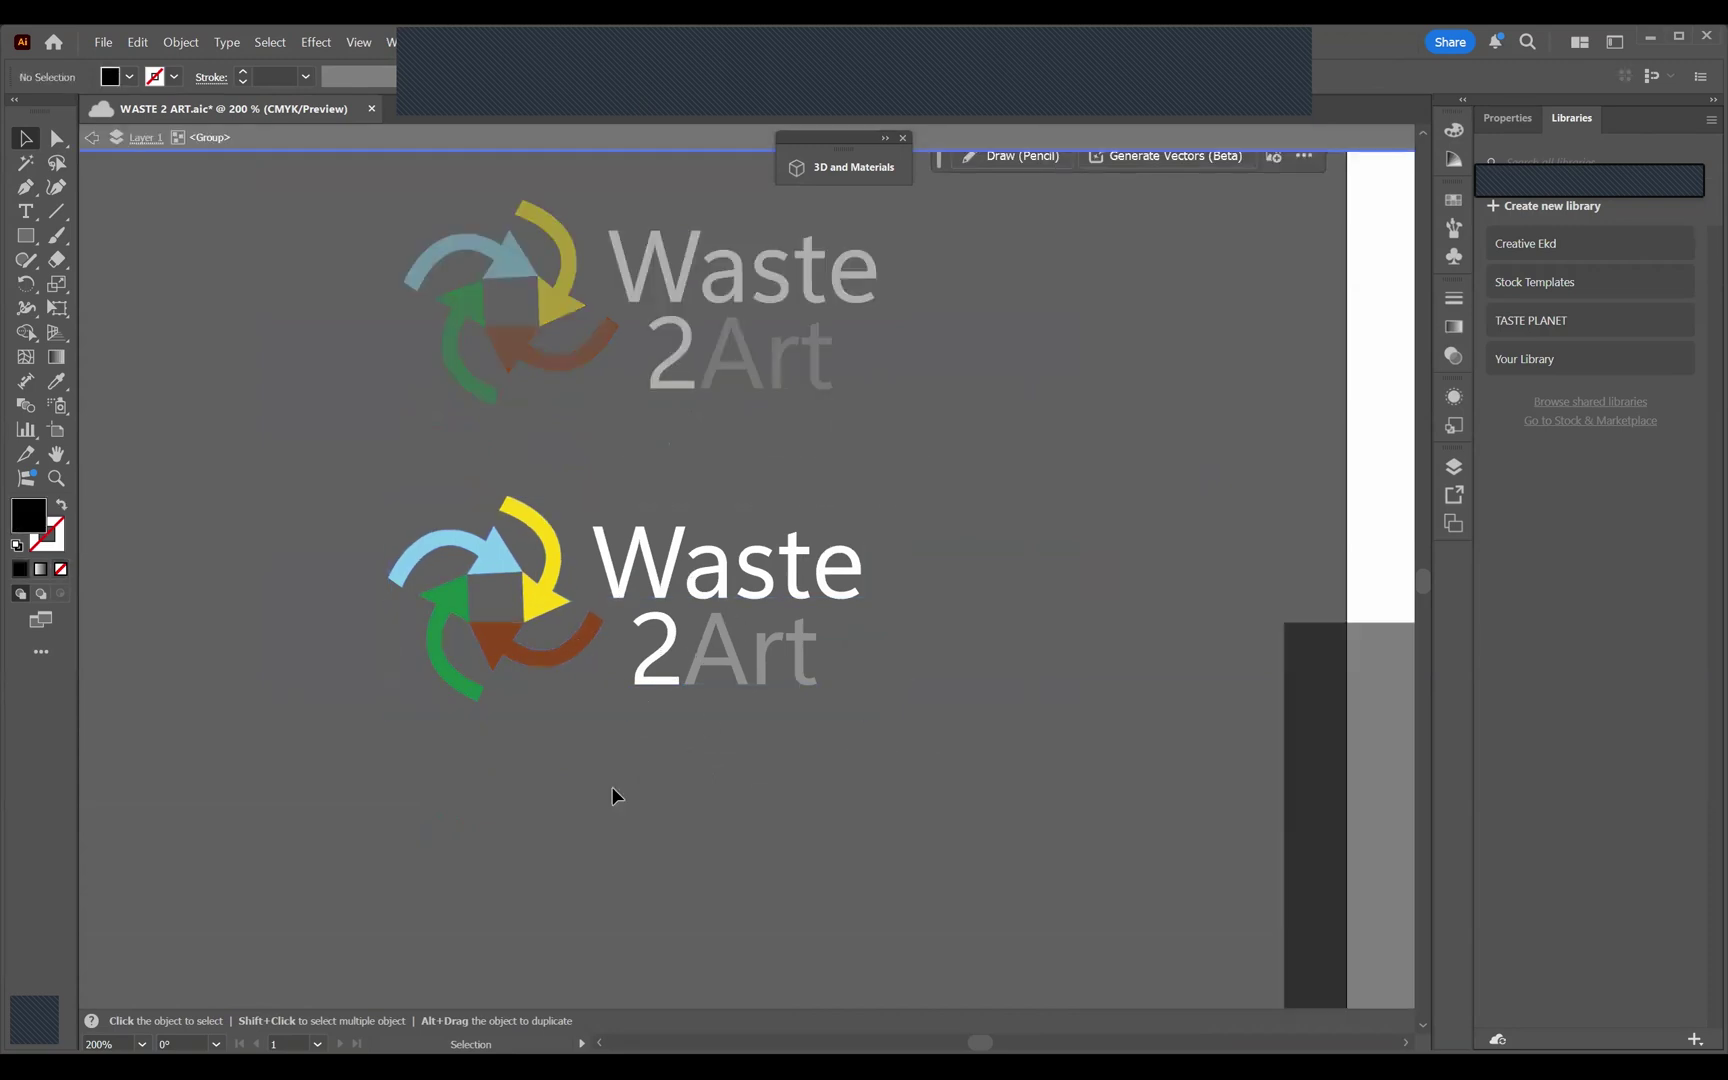
left_click_drag(897, 505, 648, 738)
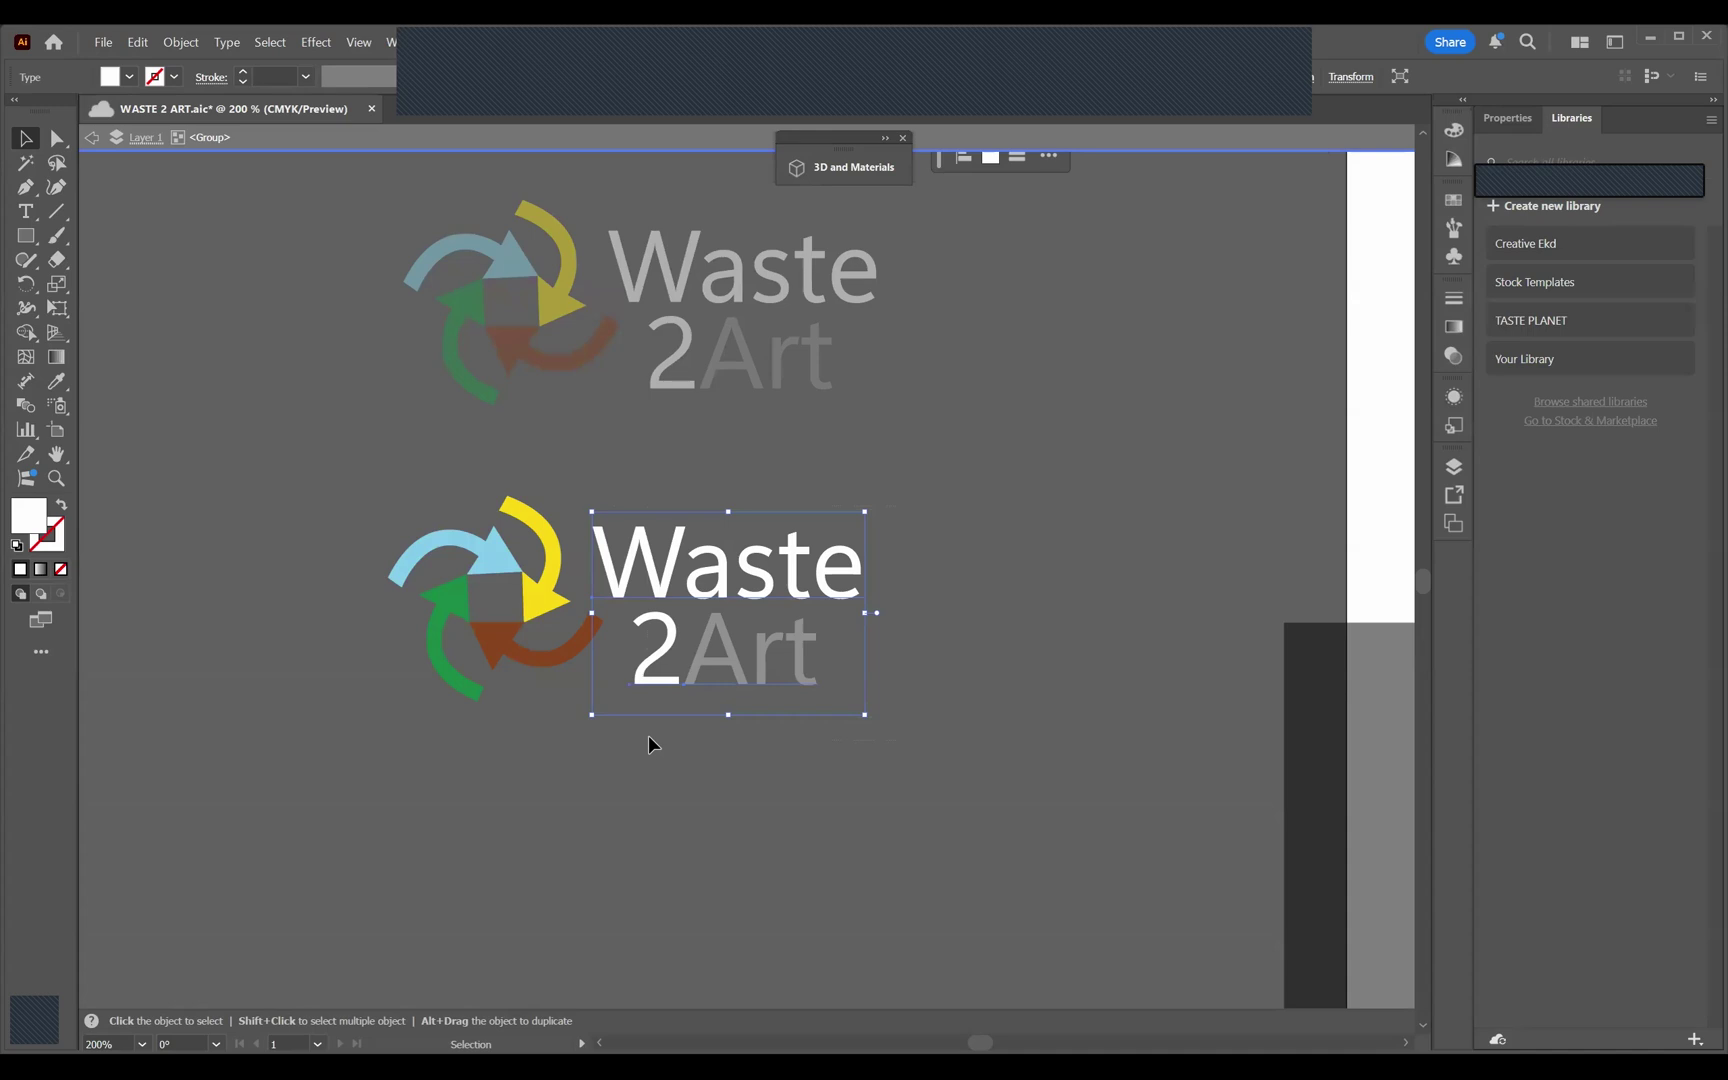
key("Delete")
double_click(710, 631)
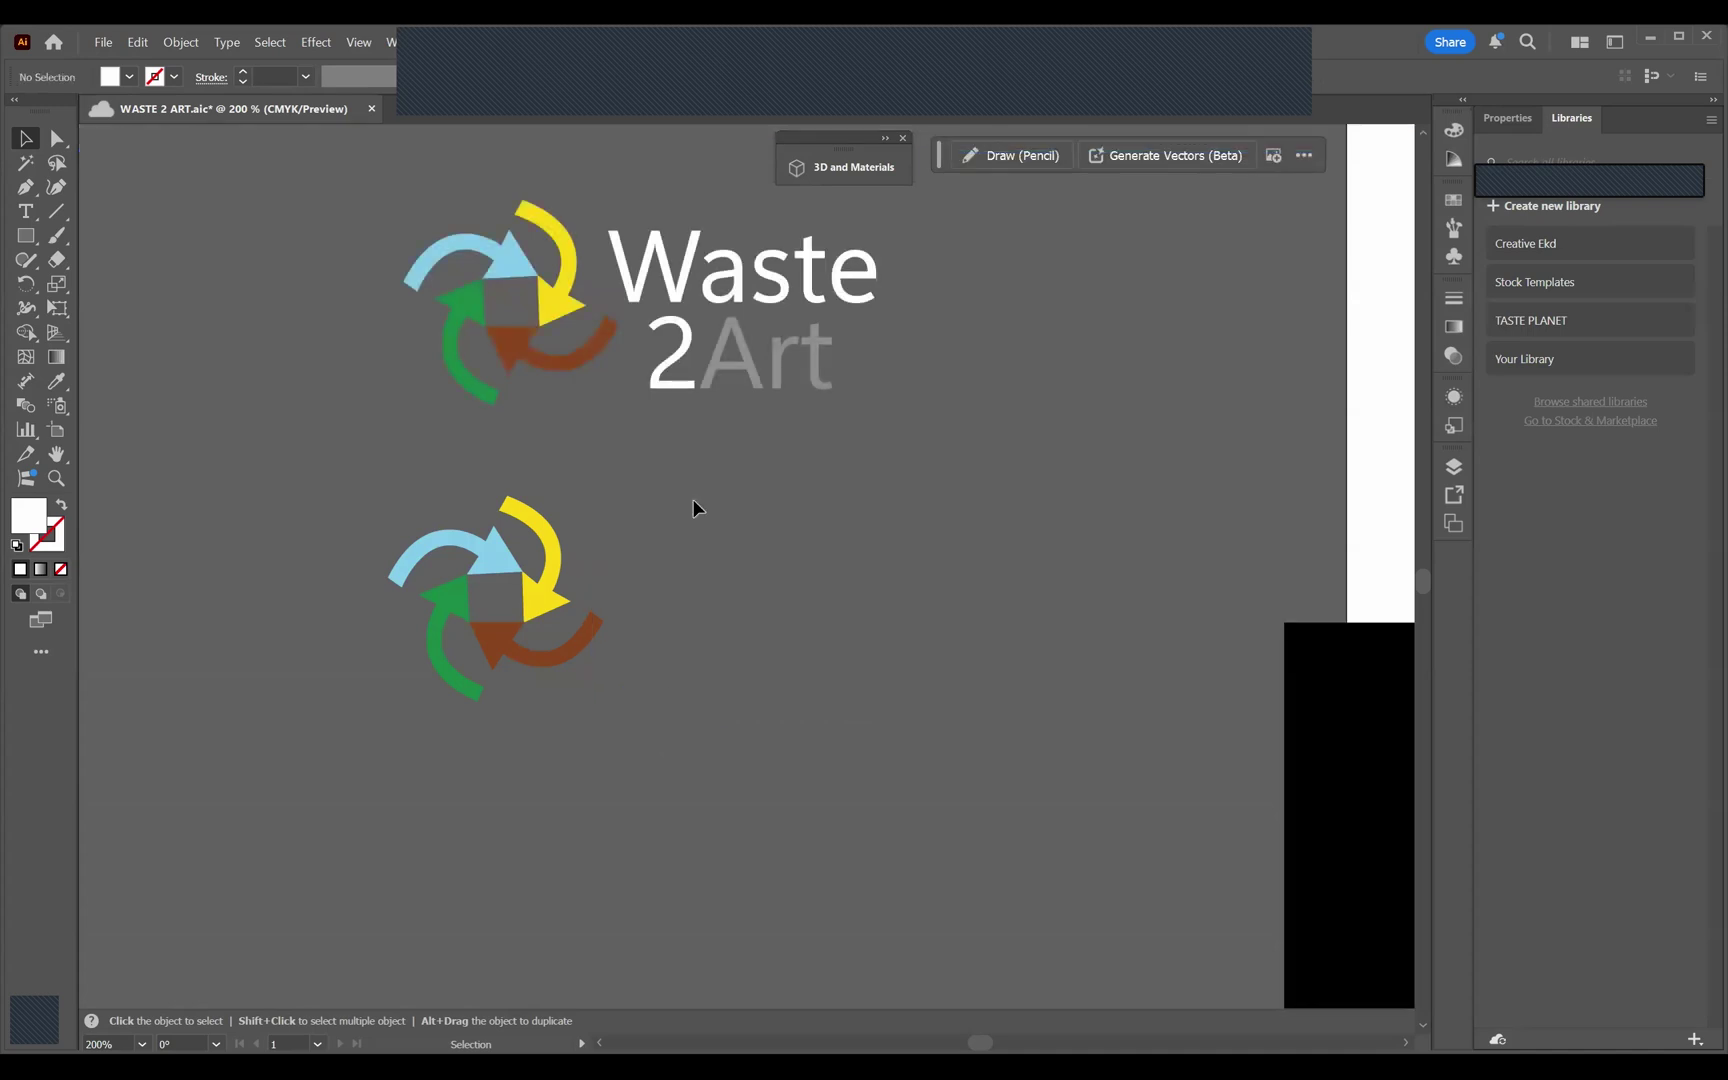
Reposition the standalone arrow mark beneath the full logo's arrows.
left_click(451, 662)
left_click_drag(541, 620, 711, 614)
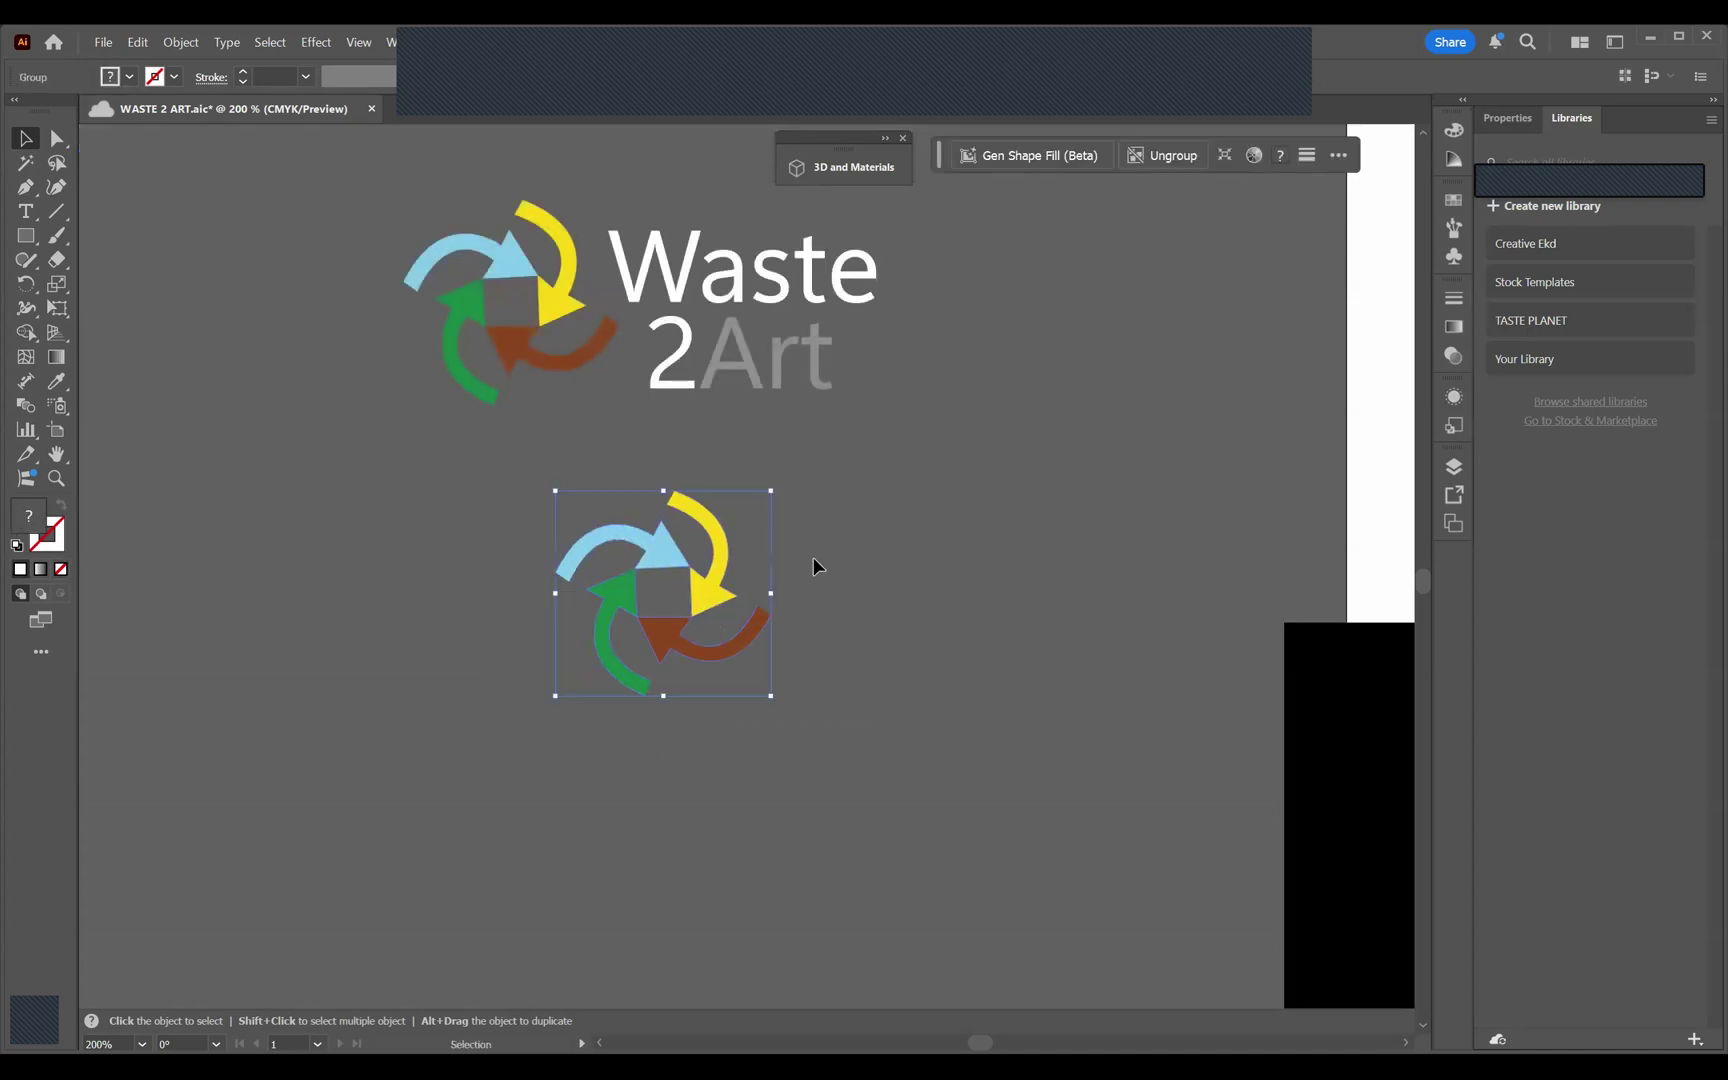
left_click(813, 559)
scroll(813, 559, "up", 2)
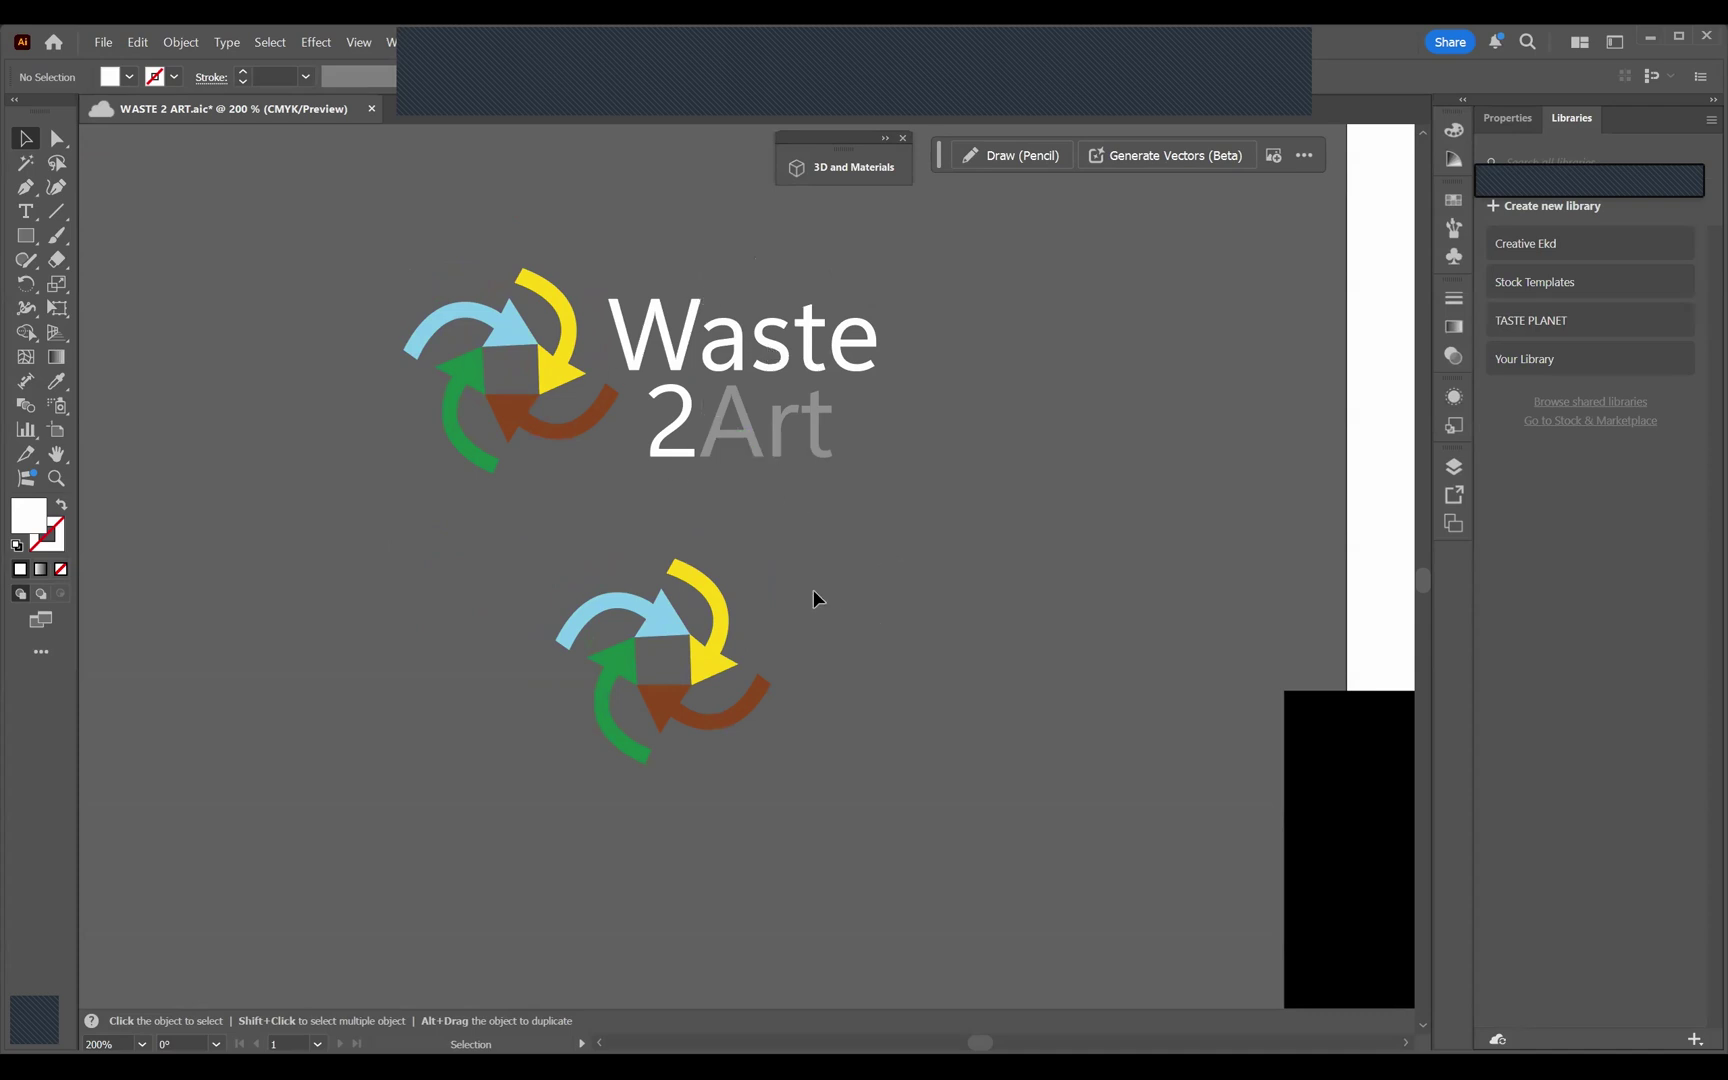
left_click_drag(757, 658, 632, 688)
Add the full logo and the standalone arrow mark to Asset Export as two separate assets.
left_click(1455, 497)
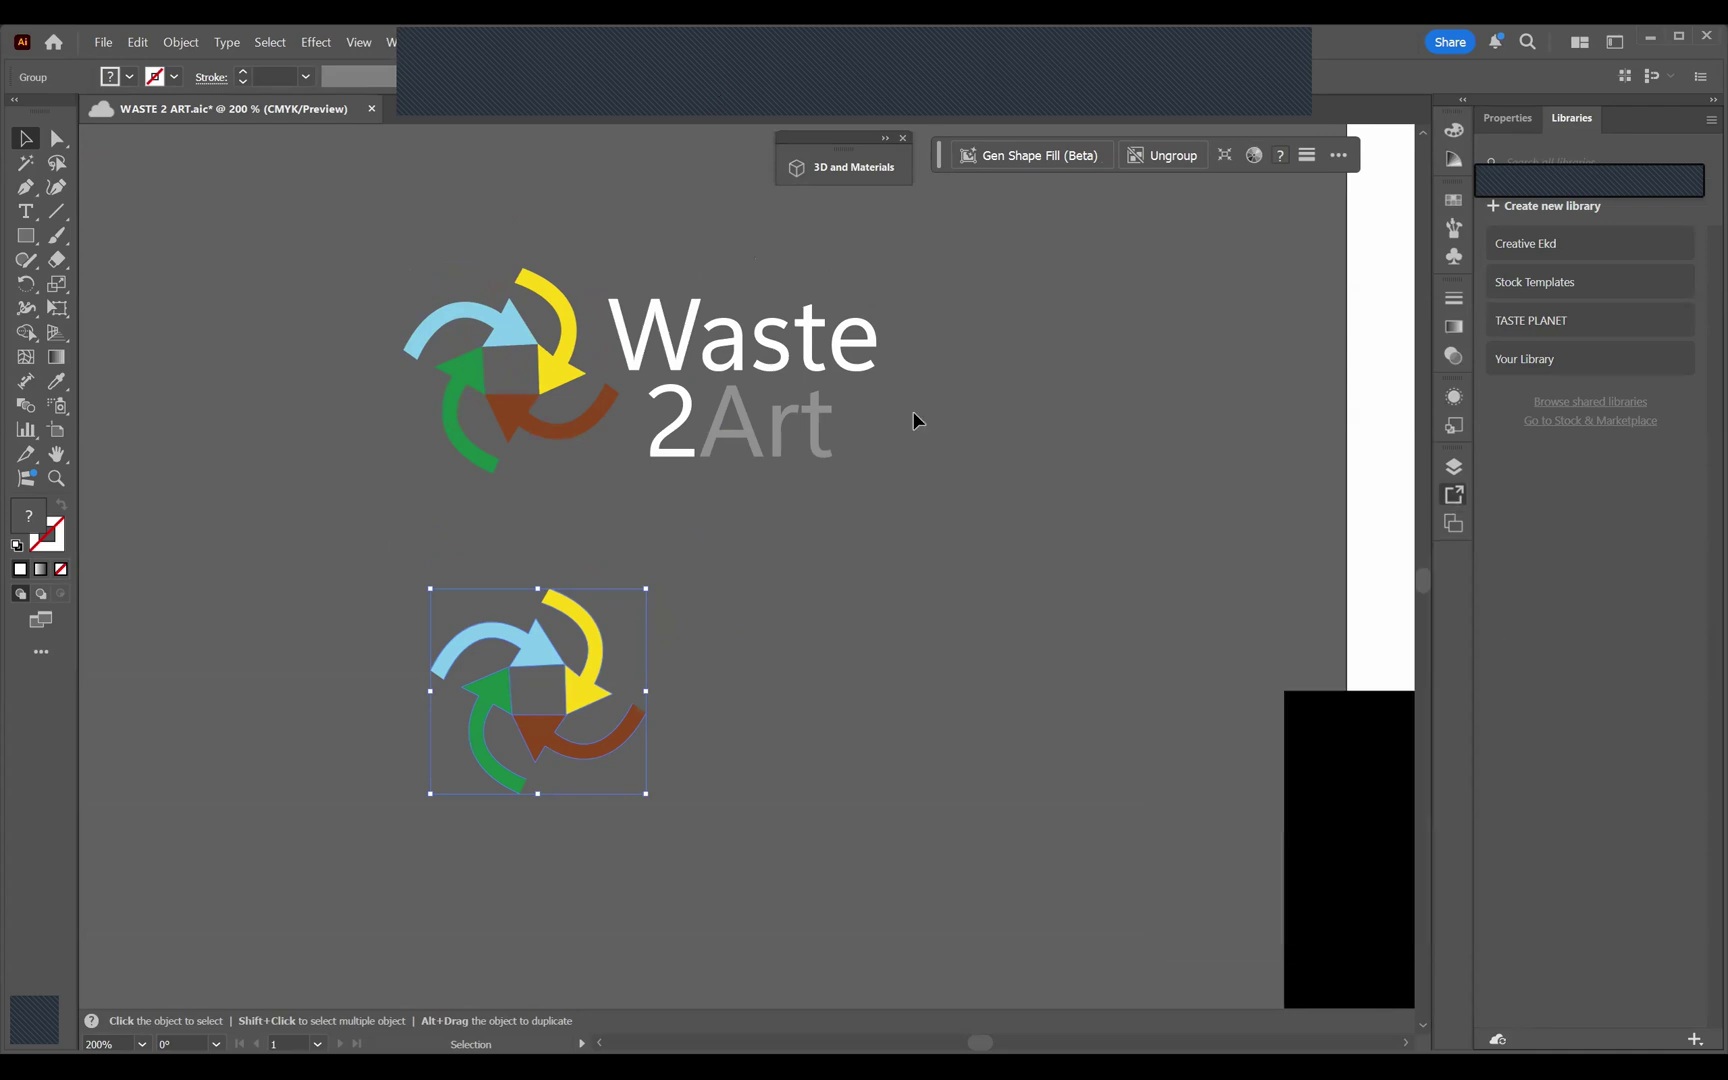
left_click(660, 350)
left_click_drag(660, 350, 1226, 549)
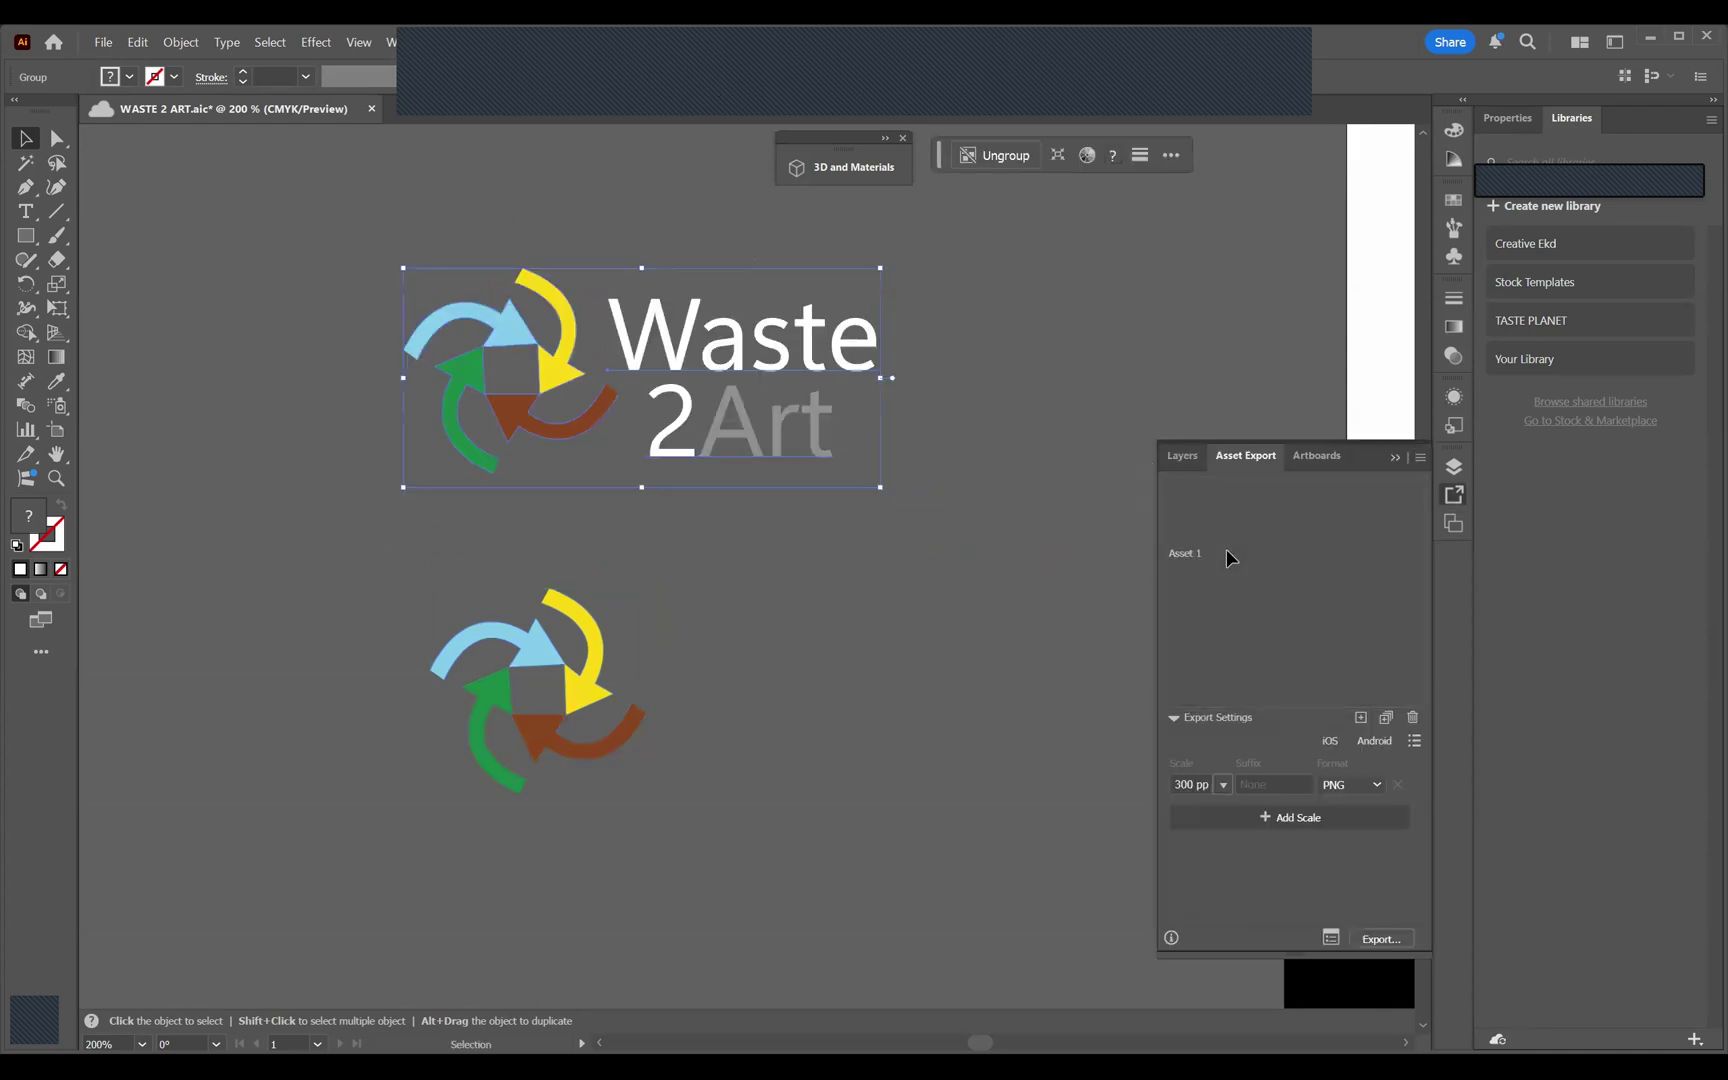
left_click(538, 652)
left_click_drag(538, 652, 1213, 570)
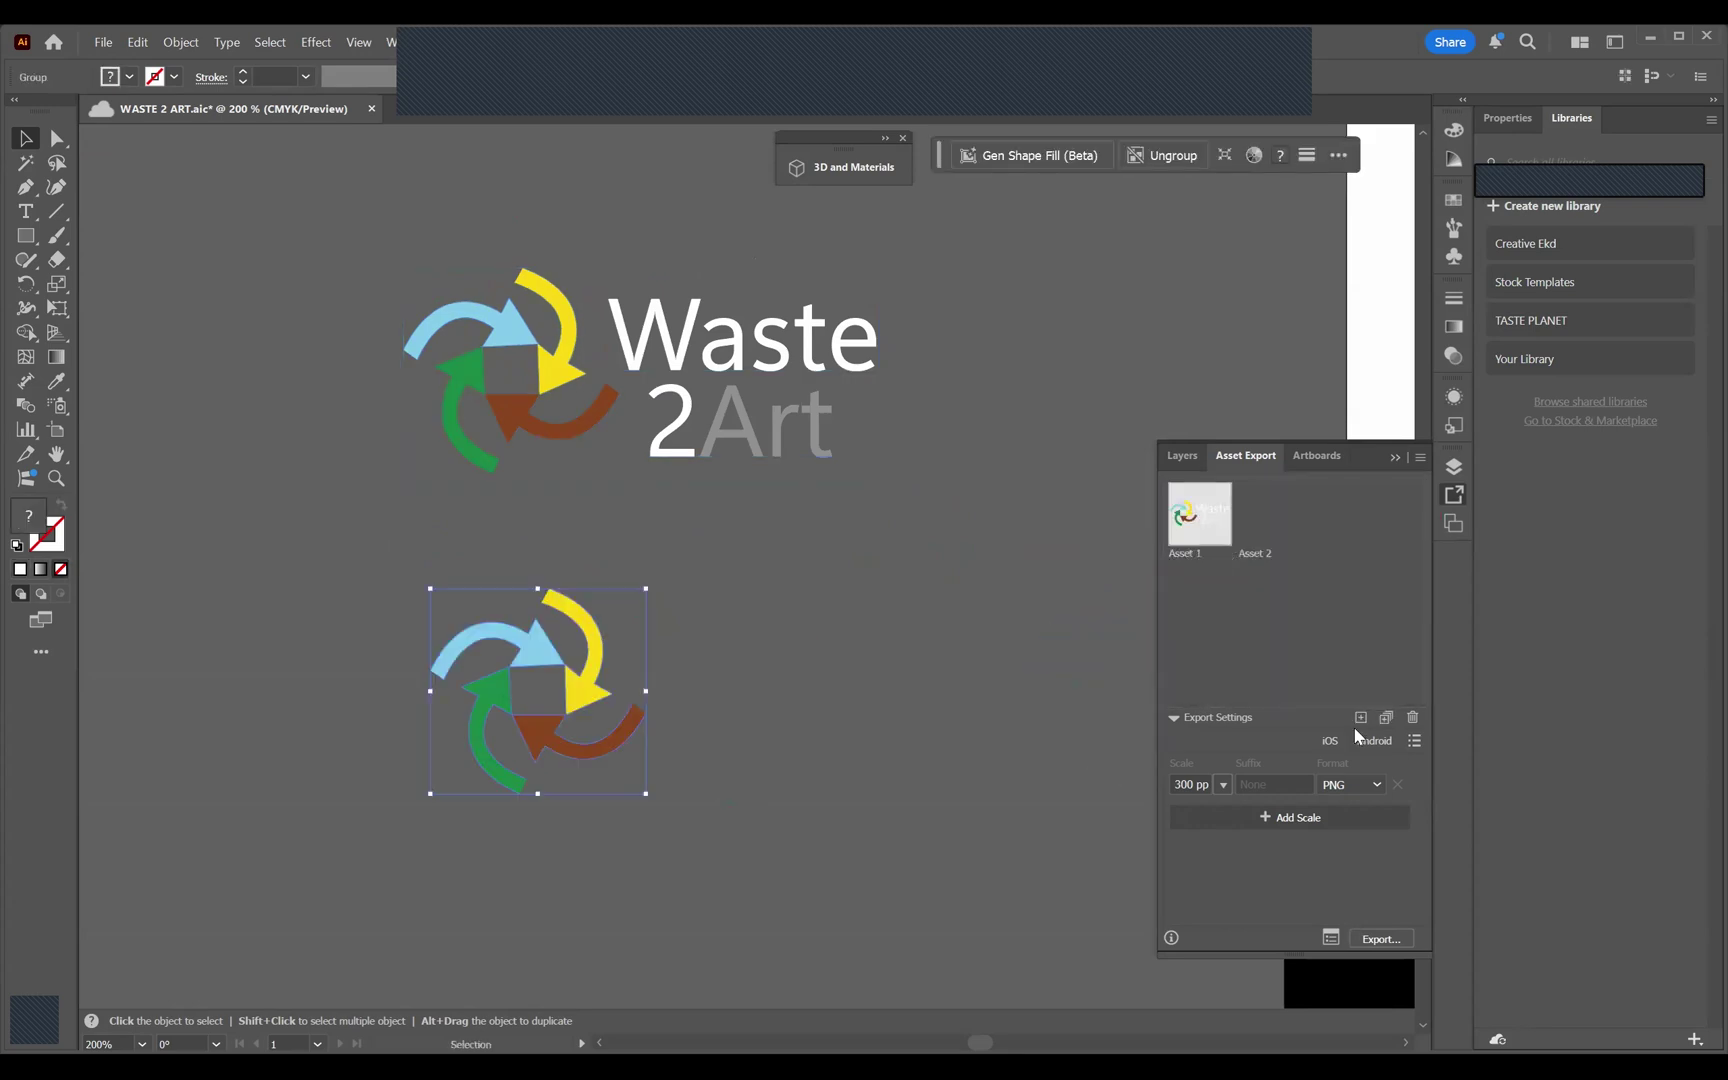
Rename the full logo asset FULL LOGO and the arrow asset MARK.
double_click(1199, 554)
type("COM")
key("BackSpace")
key("BackSpace")
key("BackSpace")
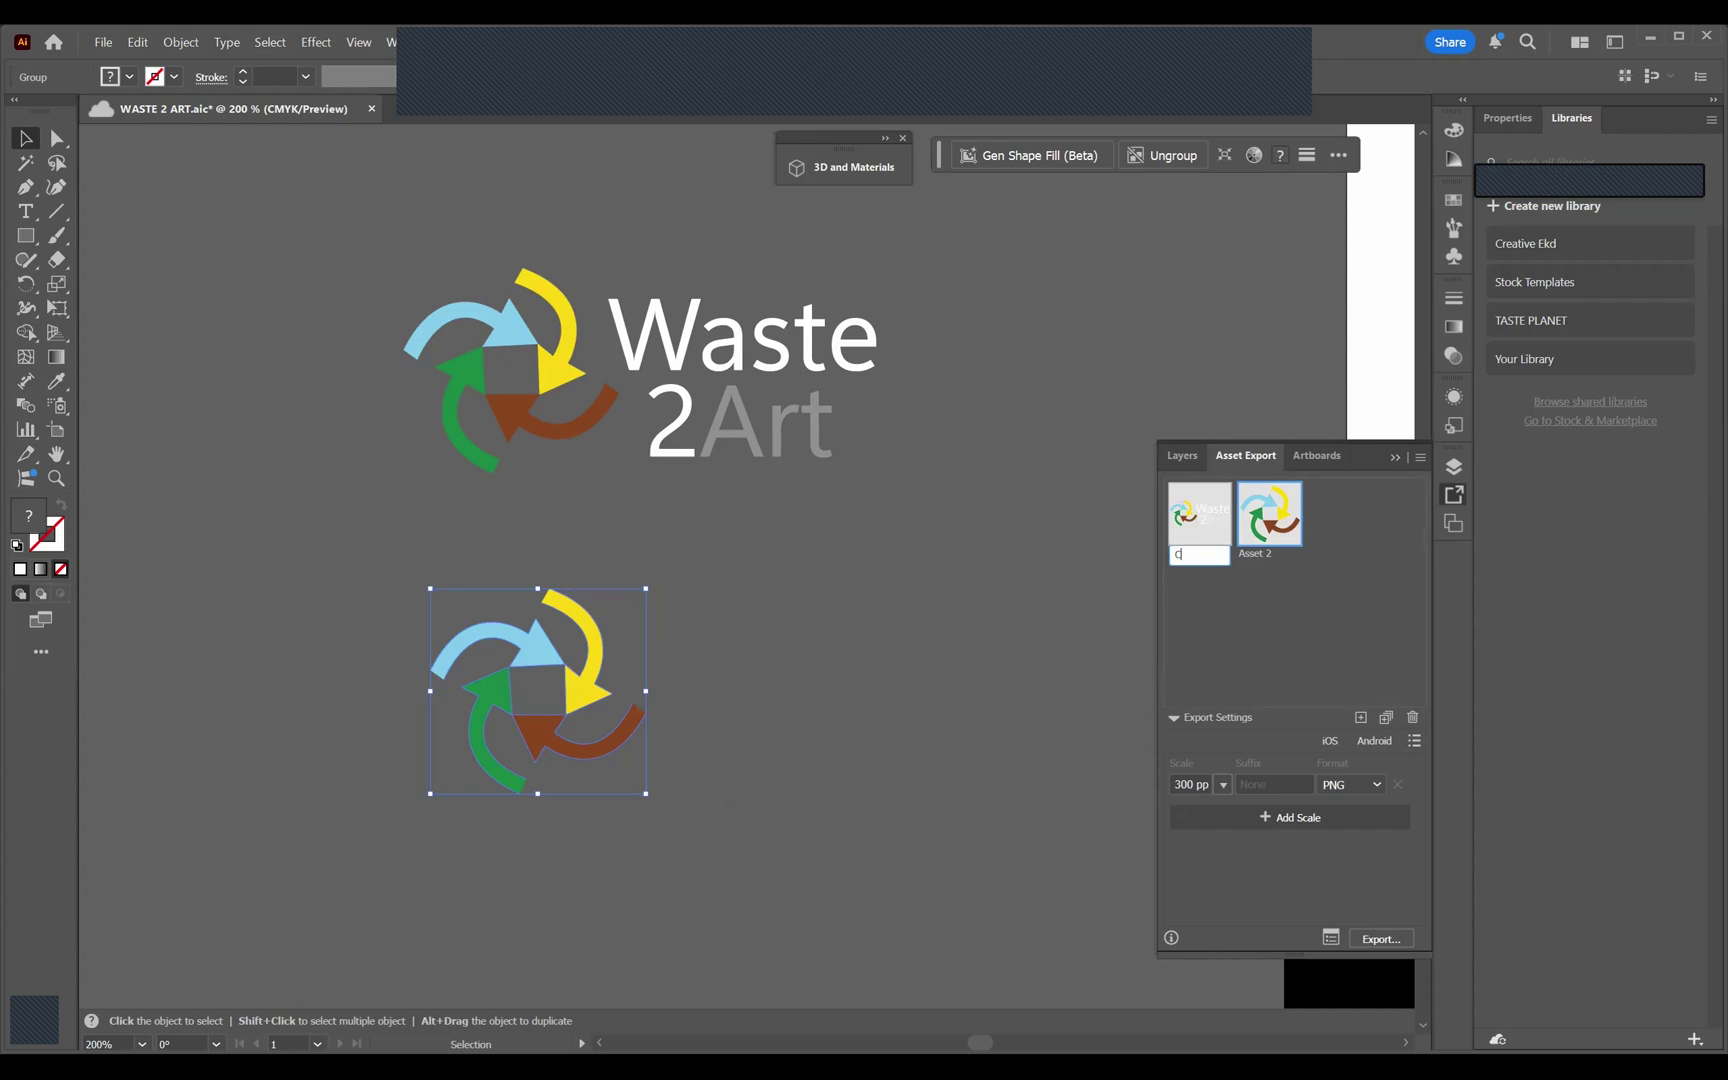
type("FULL LOGO")
double_click(1253, 550)
type("MARK")
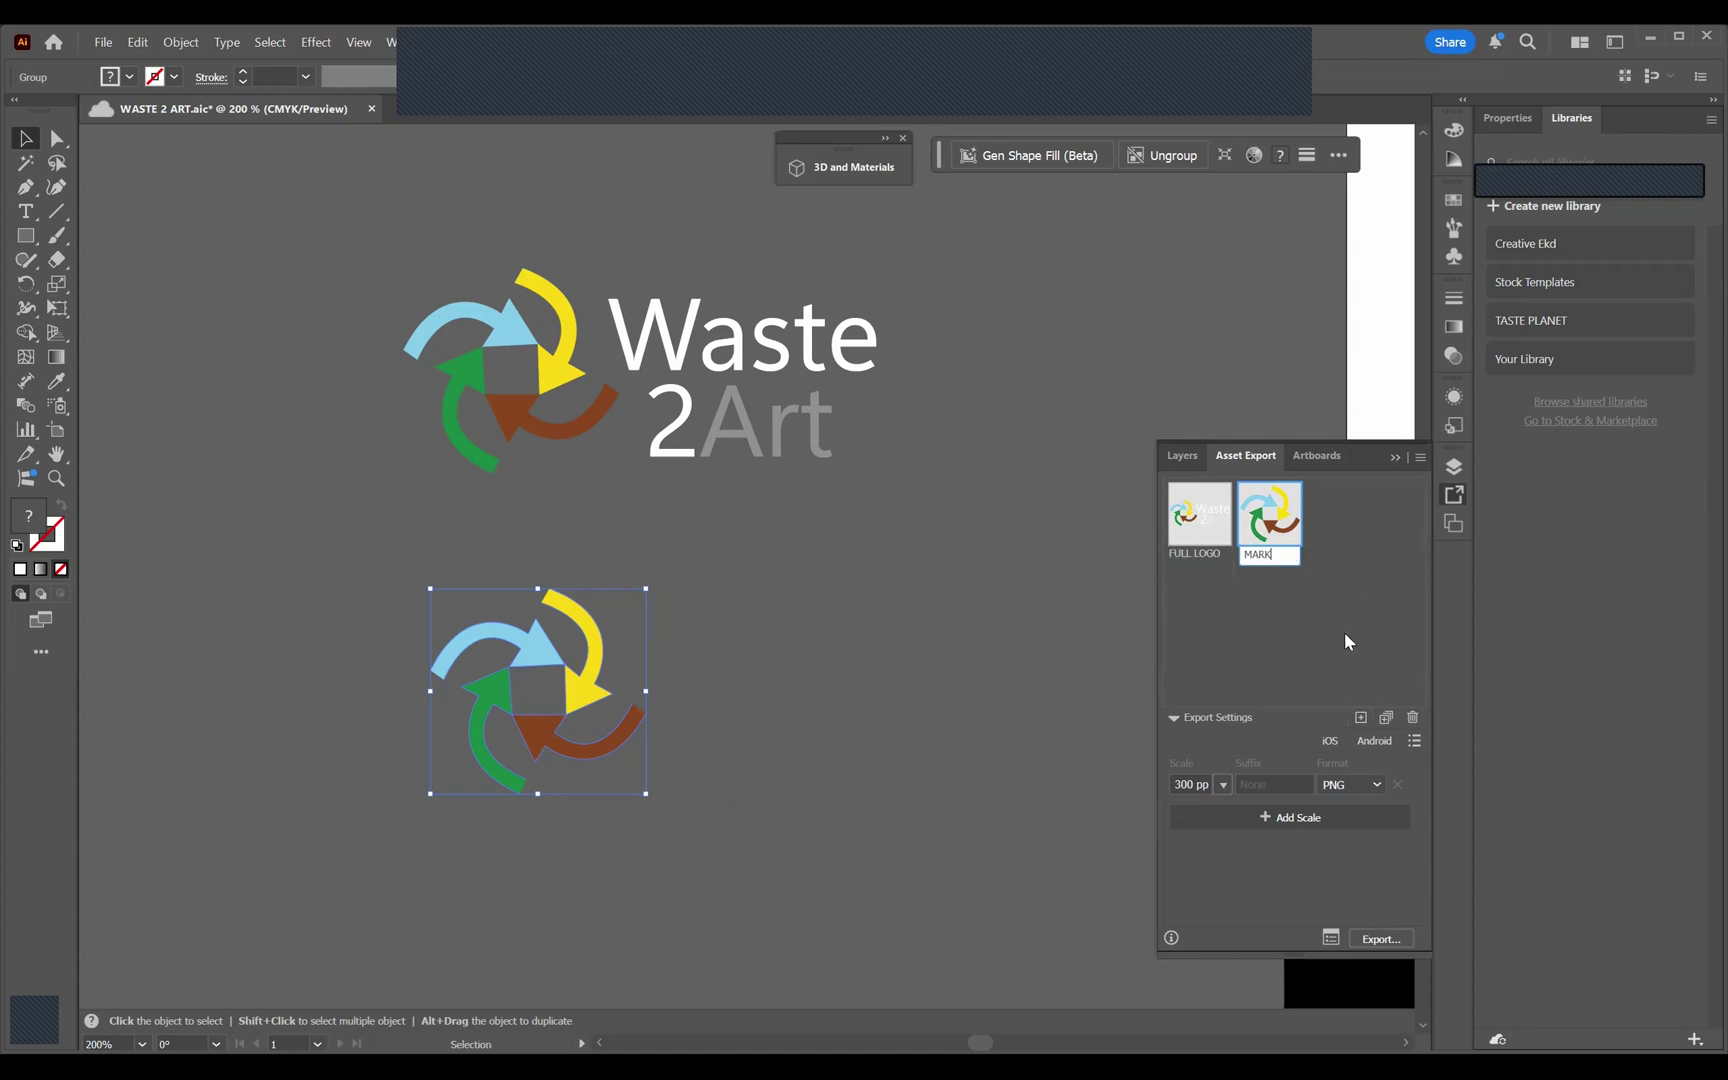
key("Return")
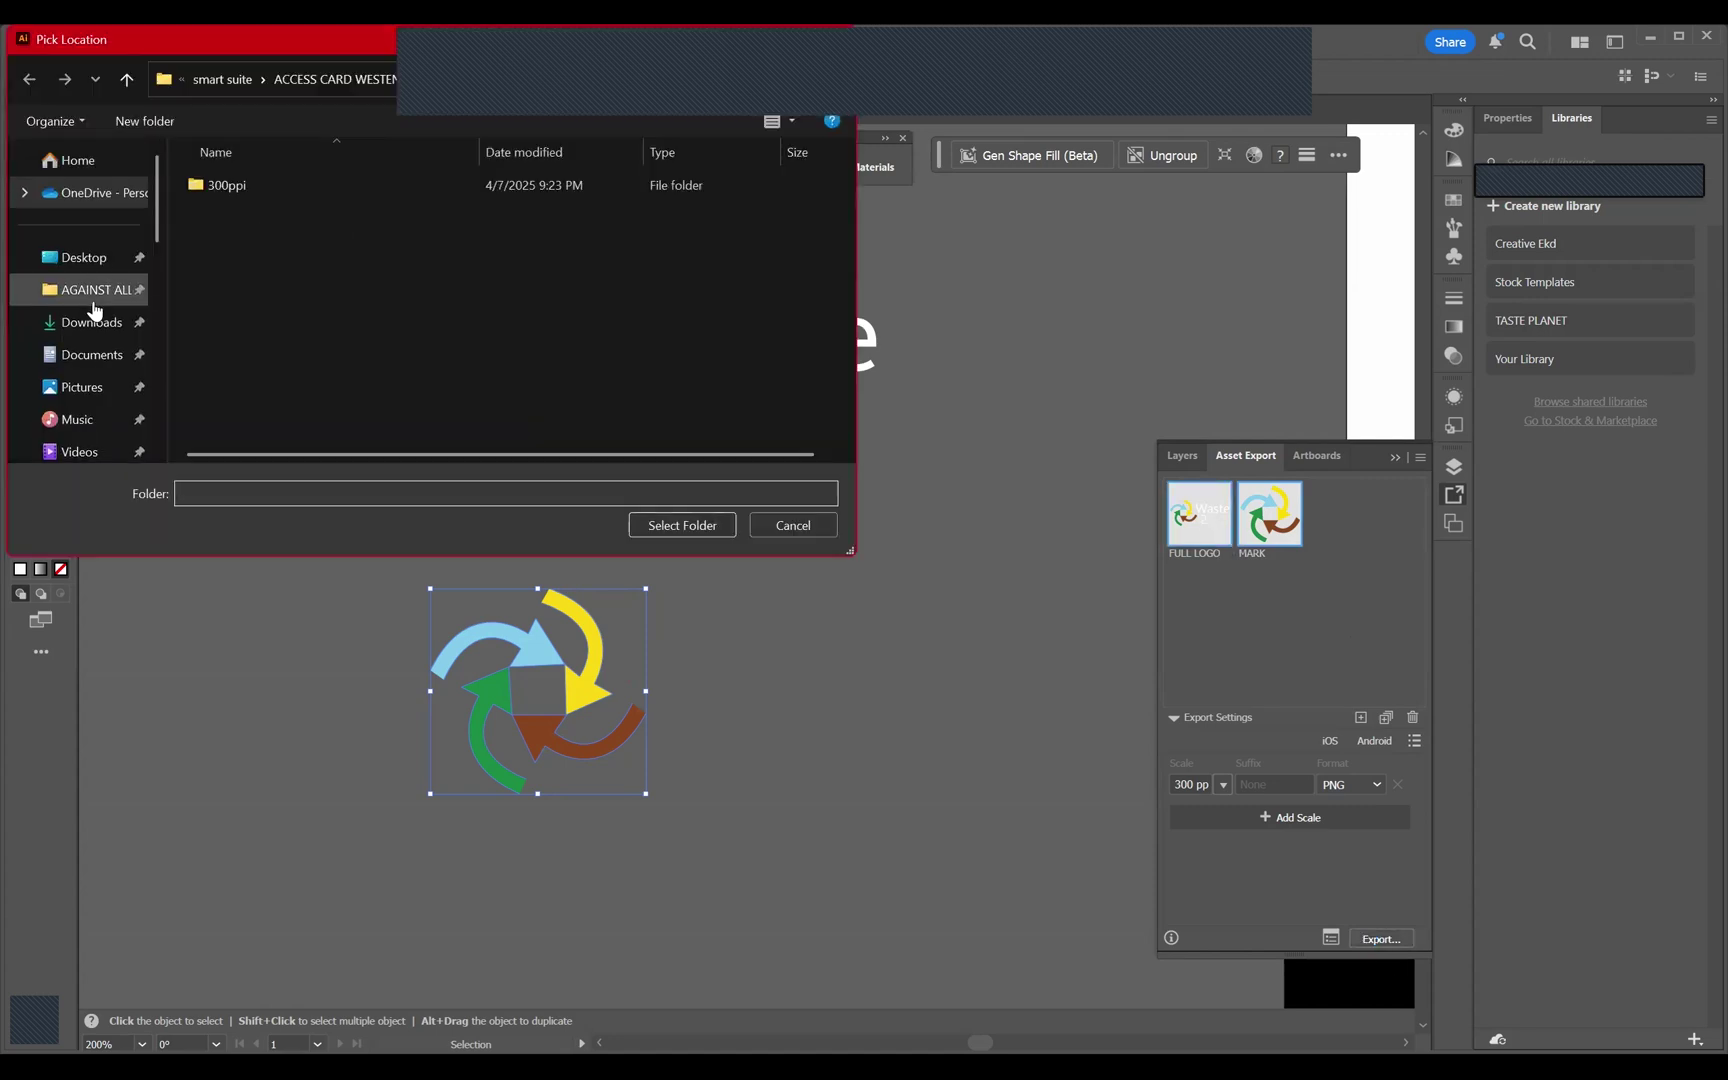
Export the FULL LOGO and MARK assets as 300 ppi PNG files to the Pictures folder.
left_click(91, 322)
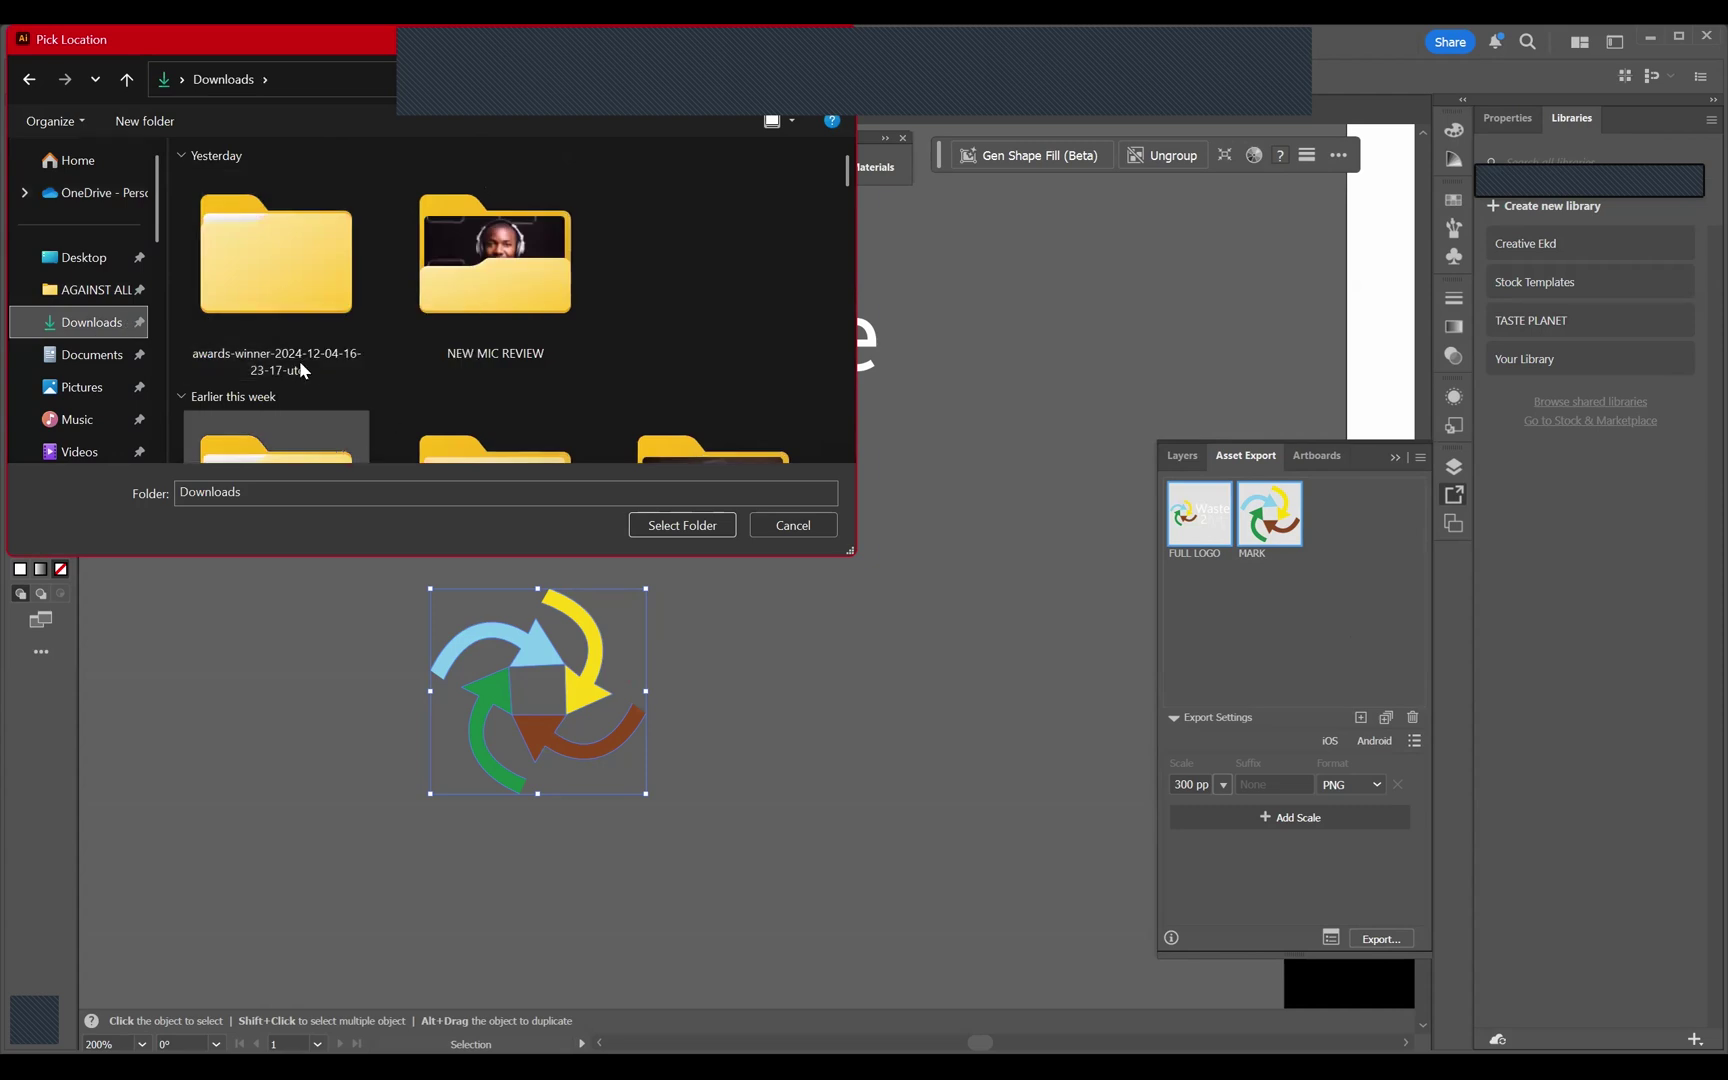
left_click(121, 388)
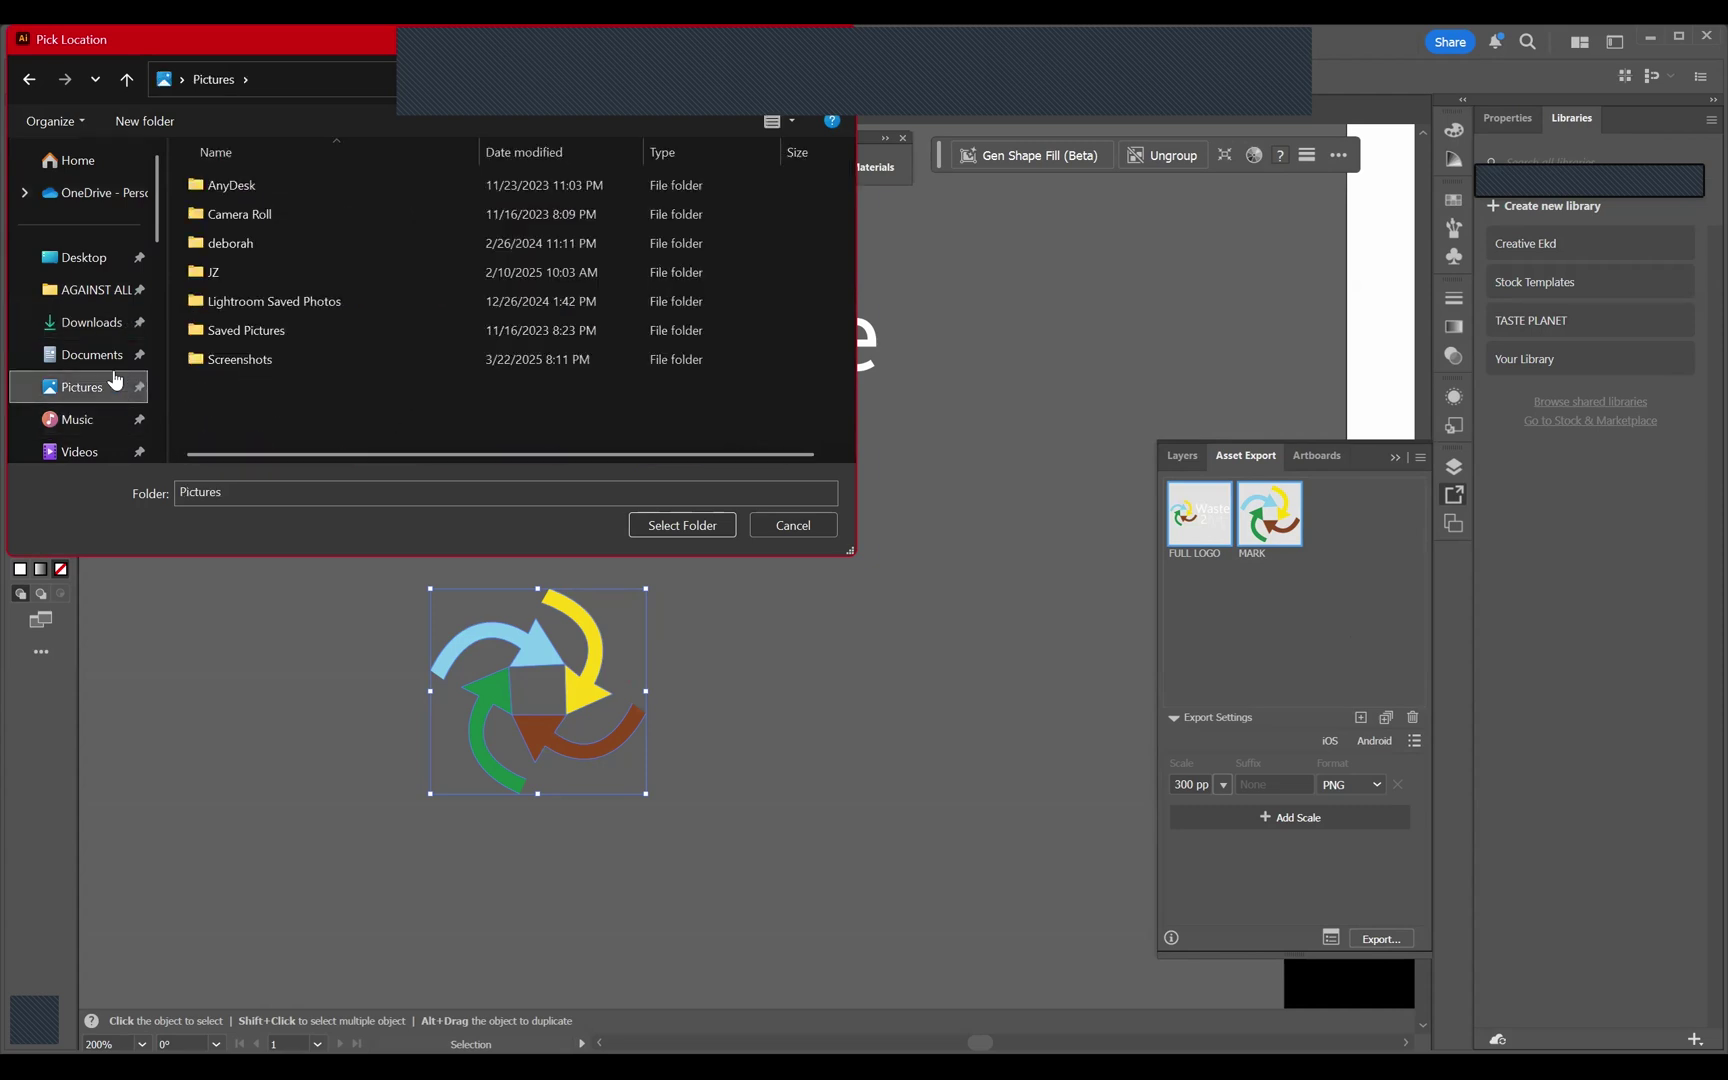
left_click(676, 530)
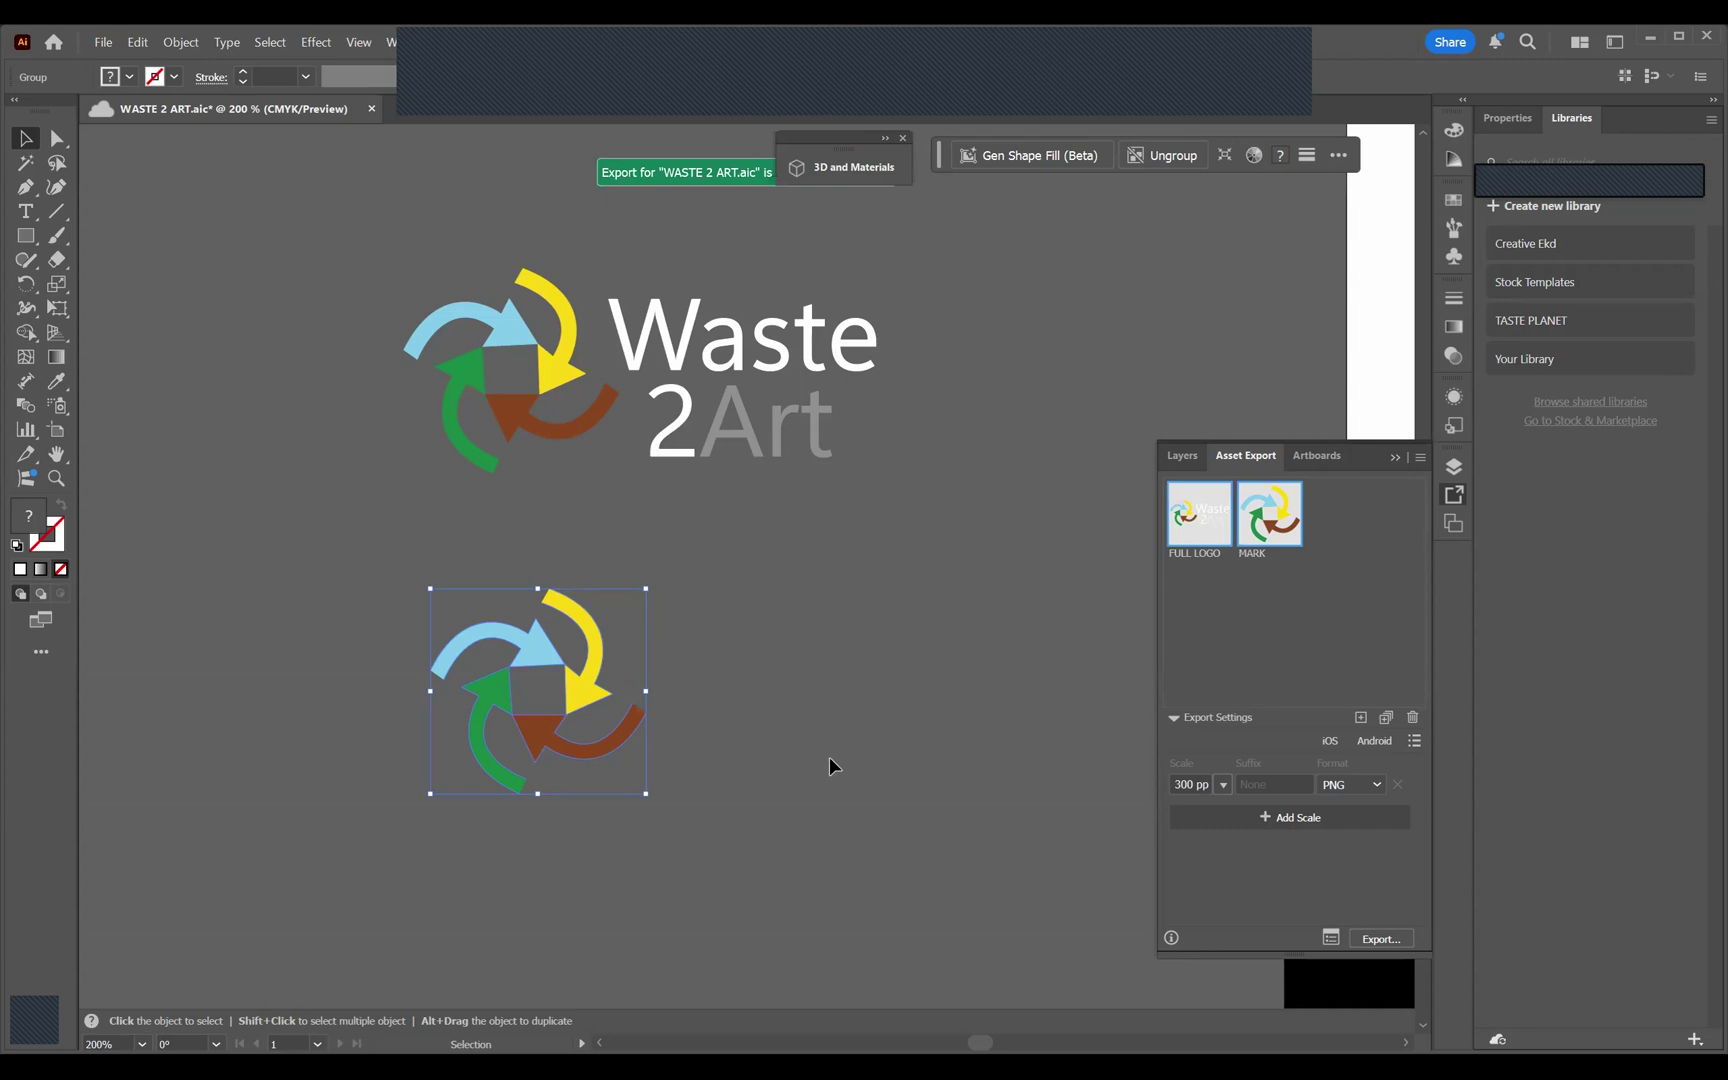
Place a duplicate of the full logo group above the original on the empty canvas.
left_click(777, 601)
scroll(777, 601, "up", 2)
left_click(760, 470)
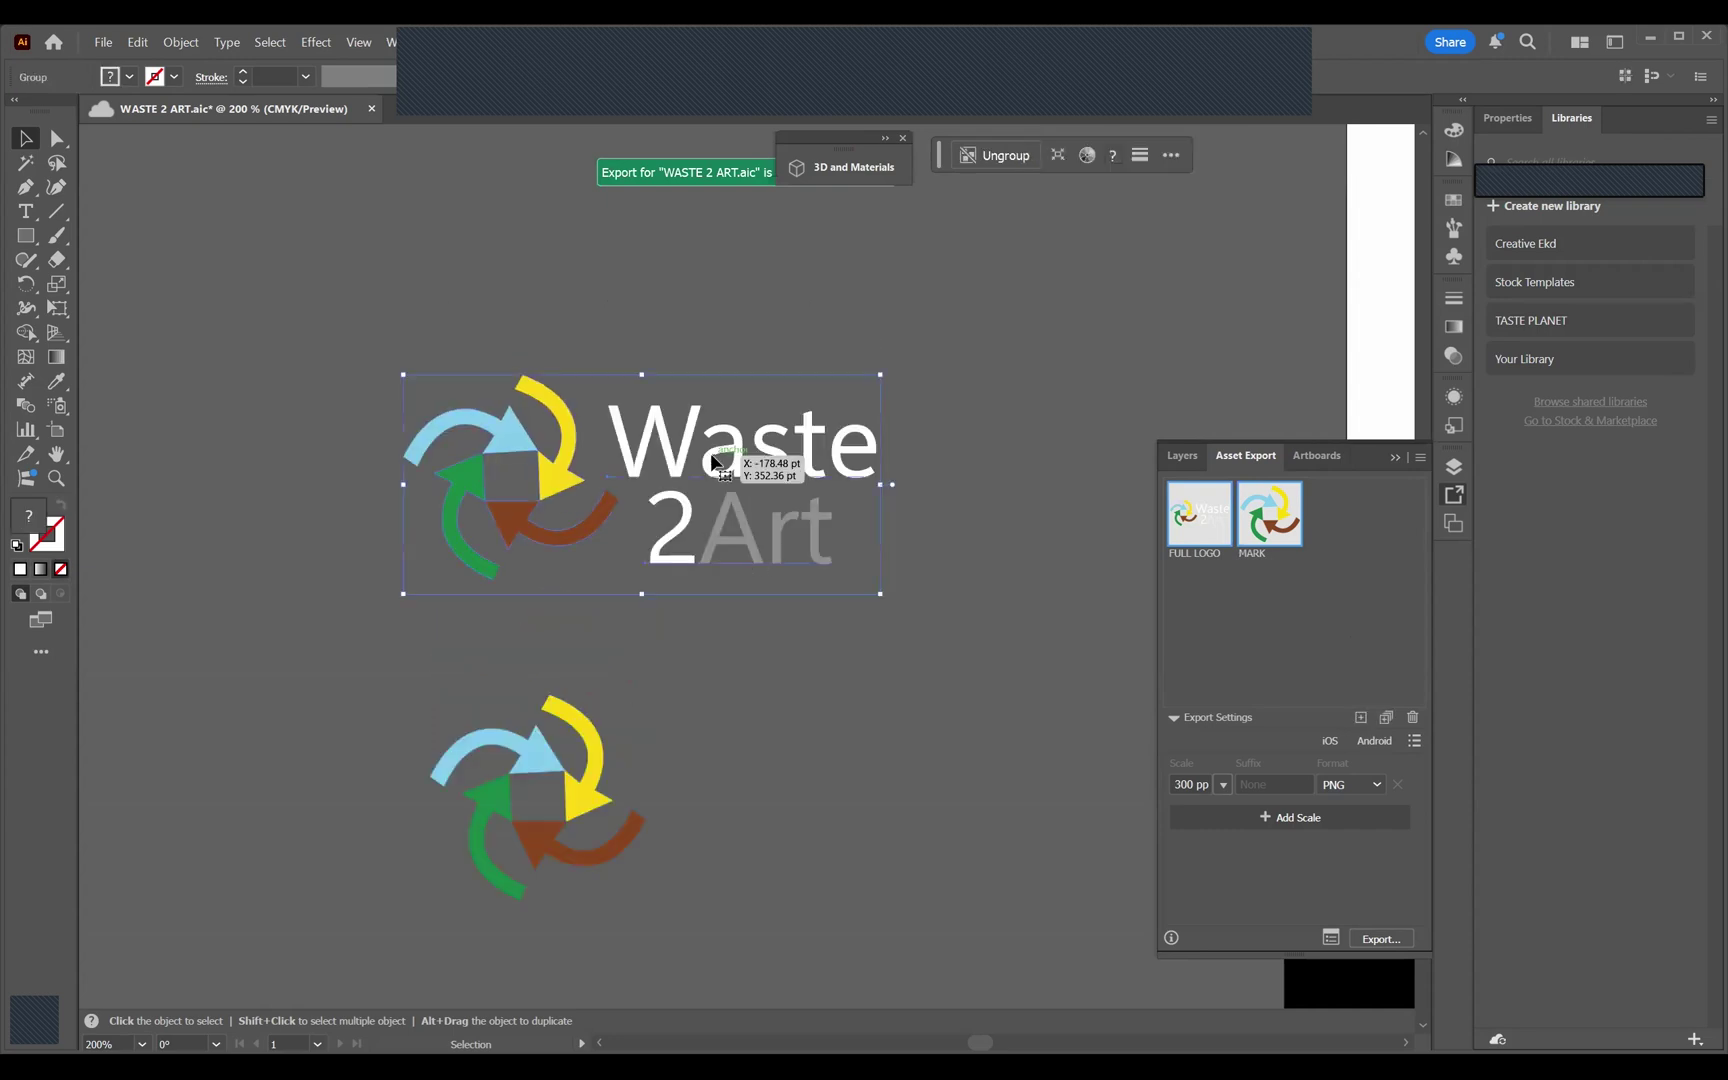
scroll(675, 470, "up", 3)
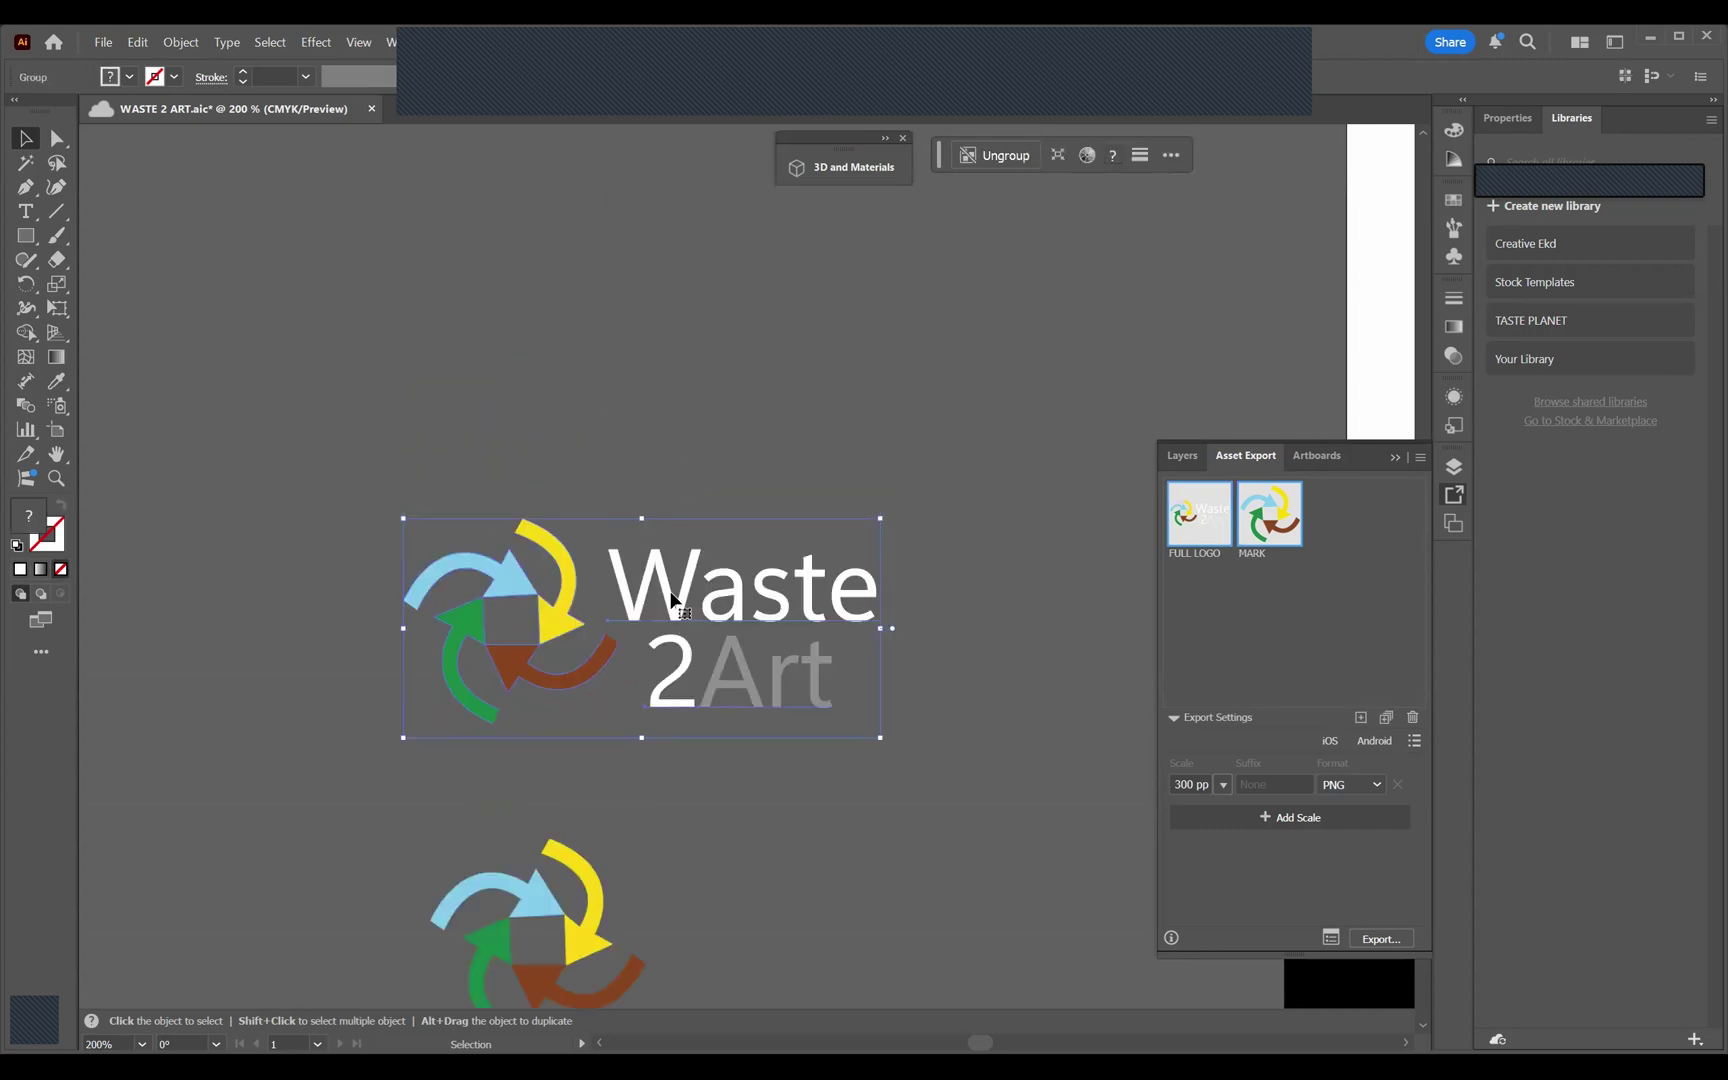
left_click_drag(680, 585, 670, 303)
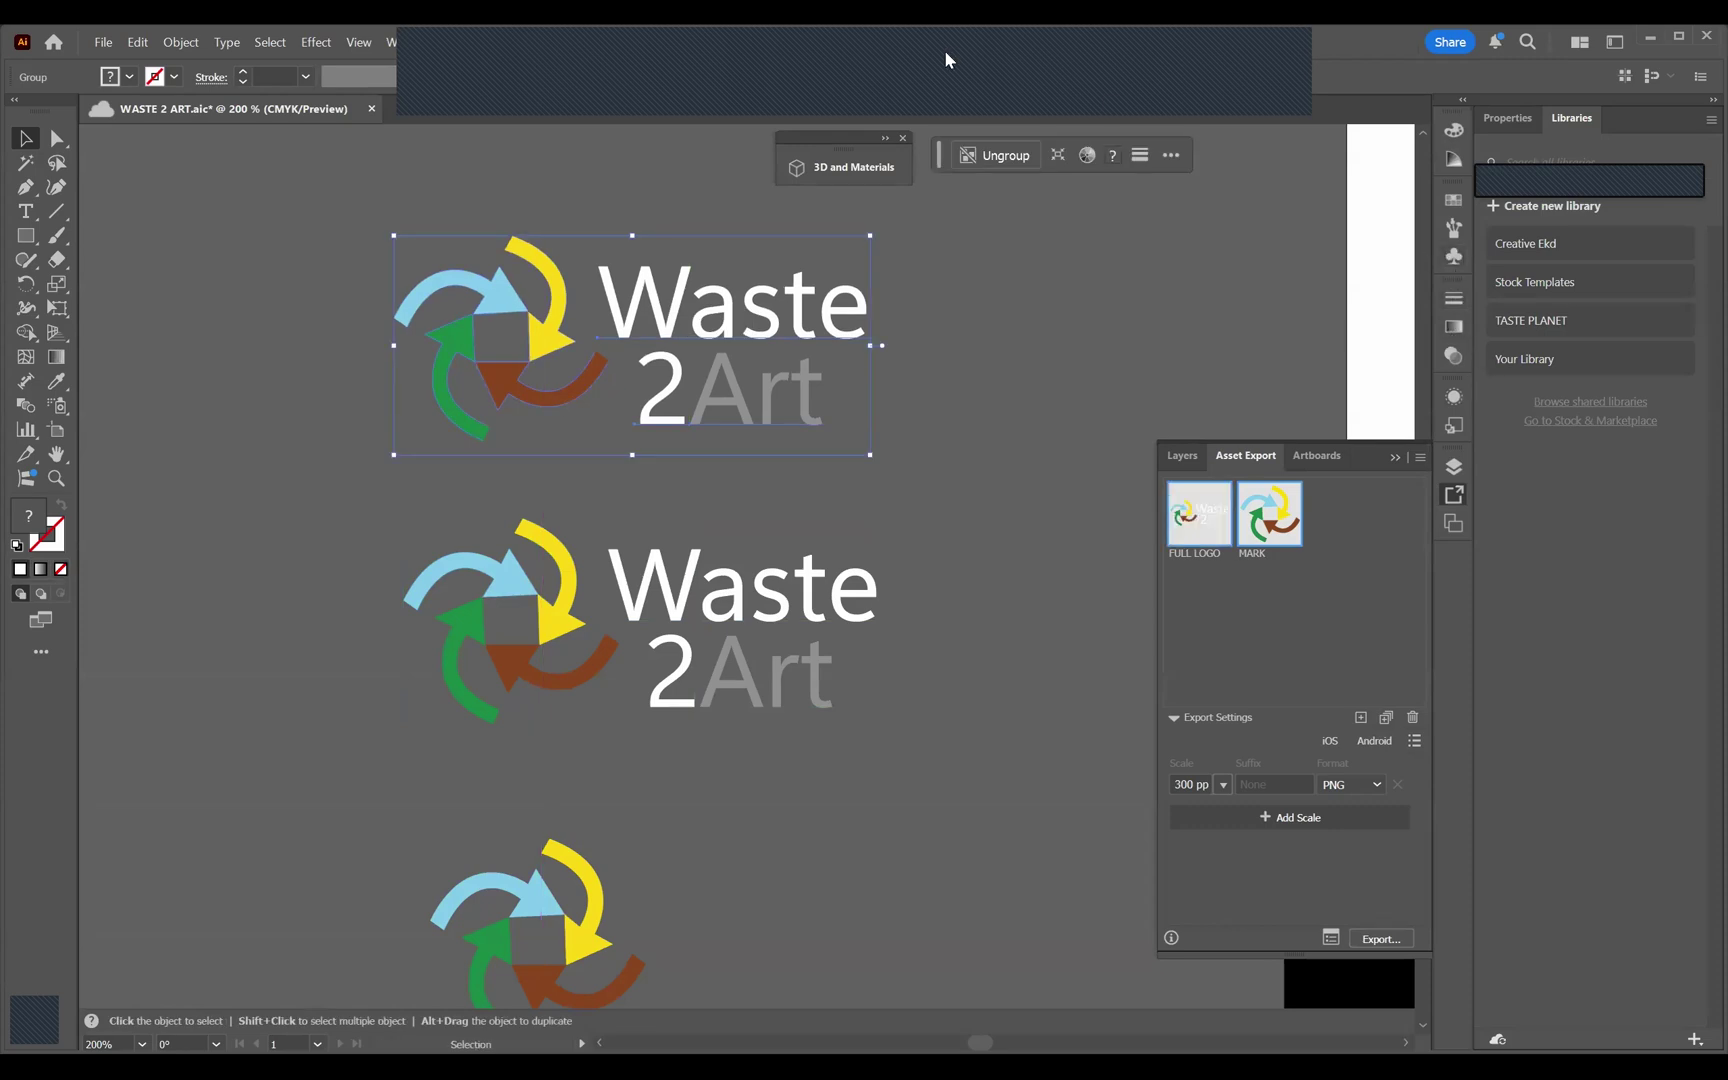
Fill the upper logo copy entirely with white, including its four arrows.
left_click(1108, 154)
left_click(1146, 231)
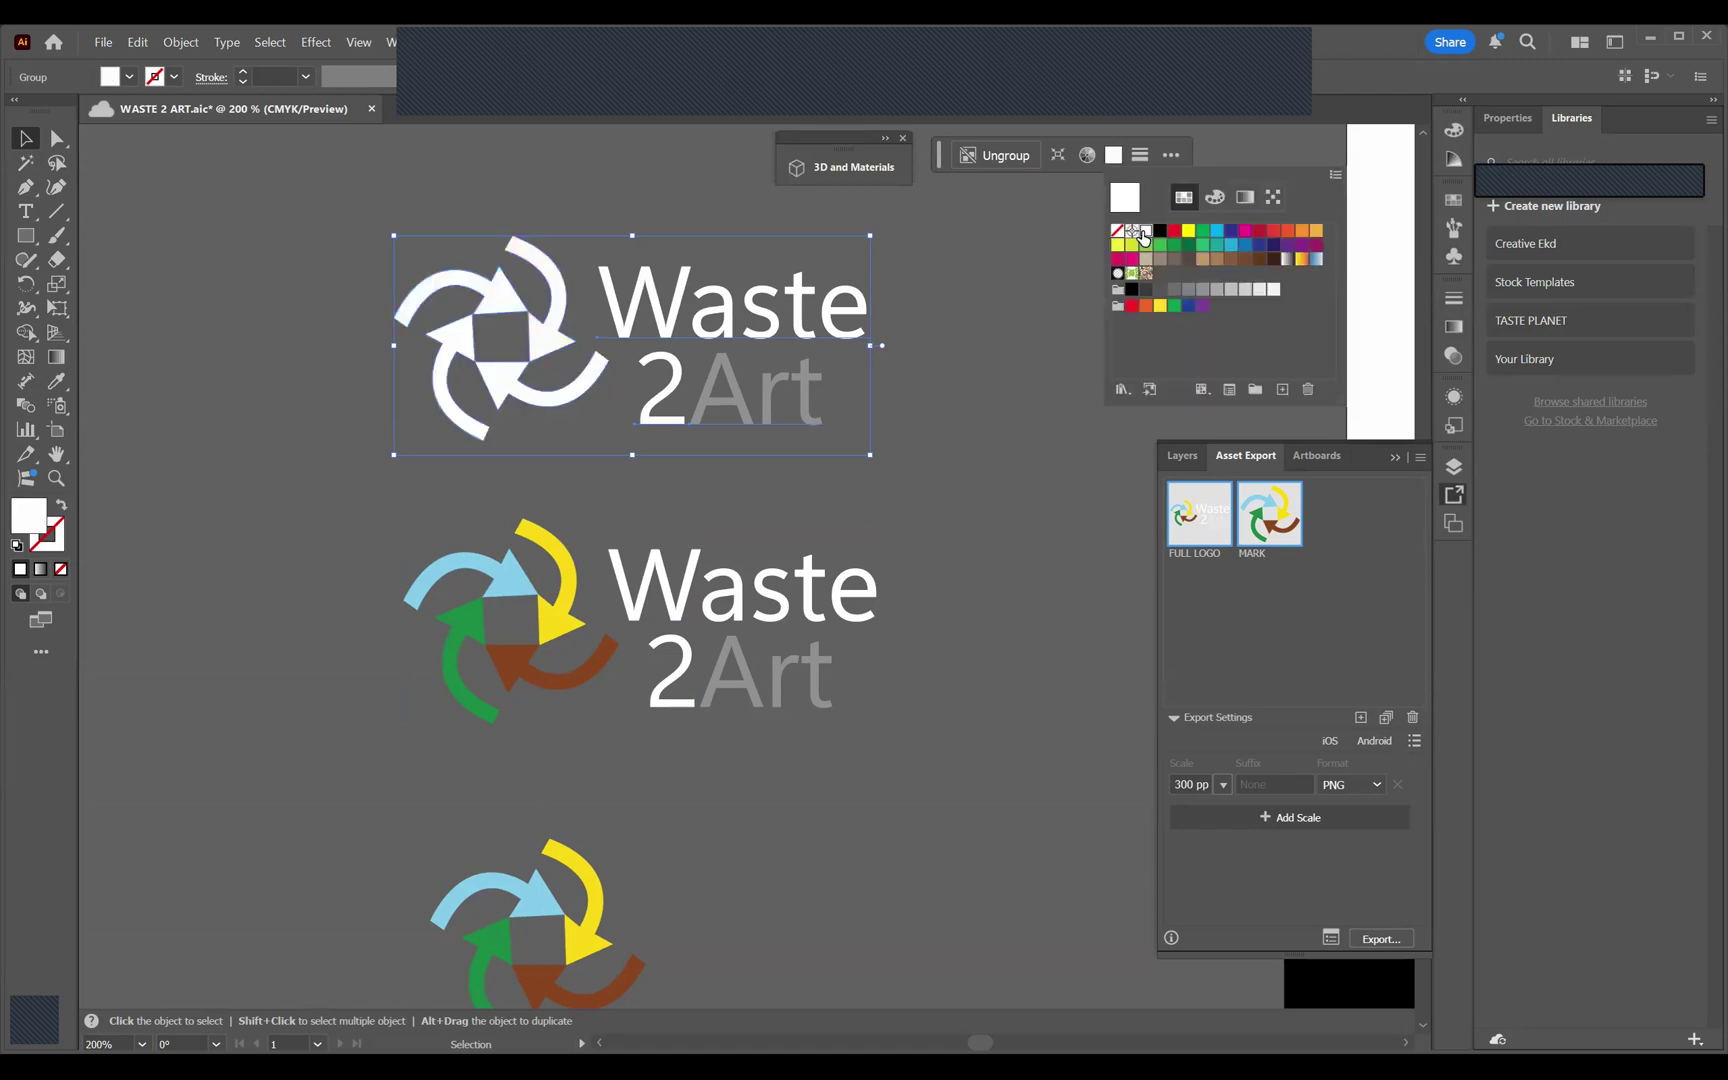
left_click(976, 360)
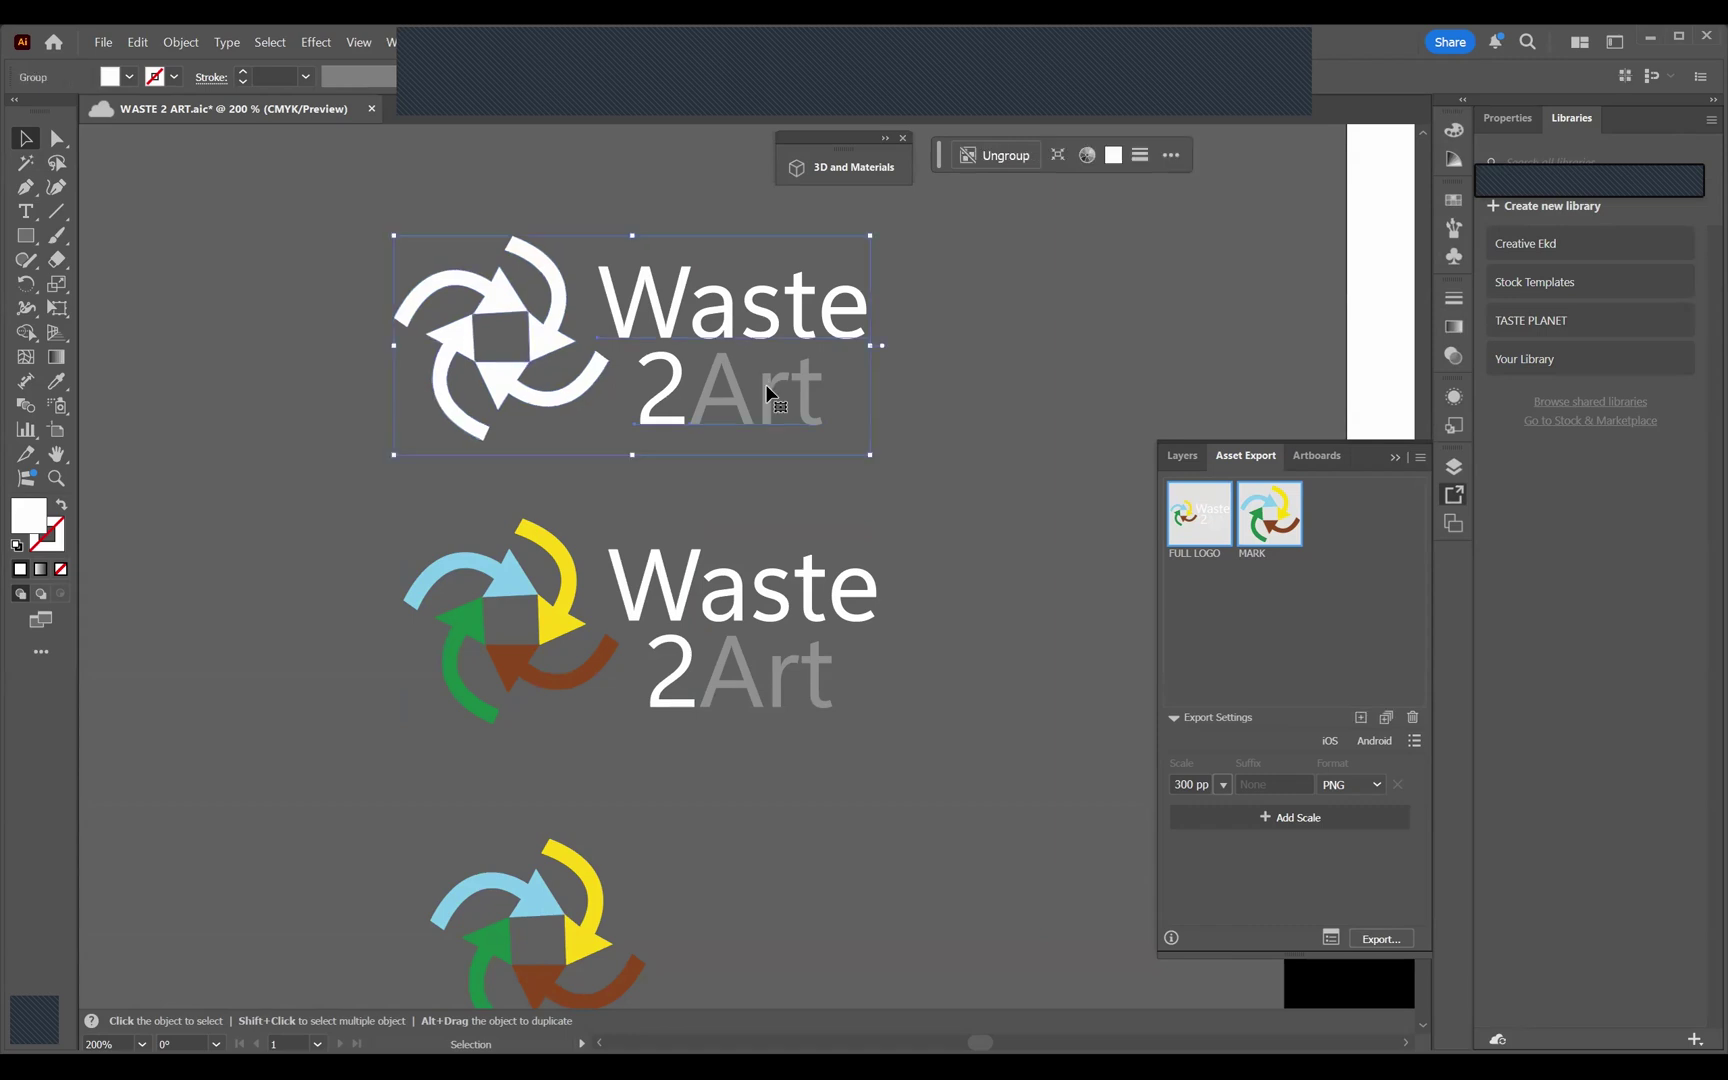
Set the "Art" text in the white logo copy to full opacity.
double_click(765, 395)
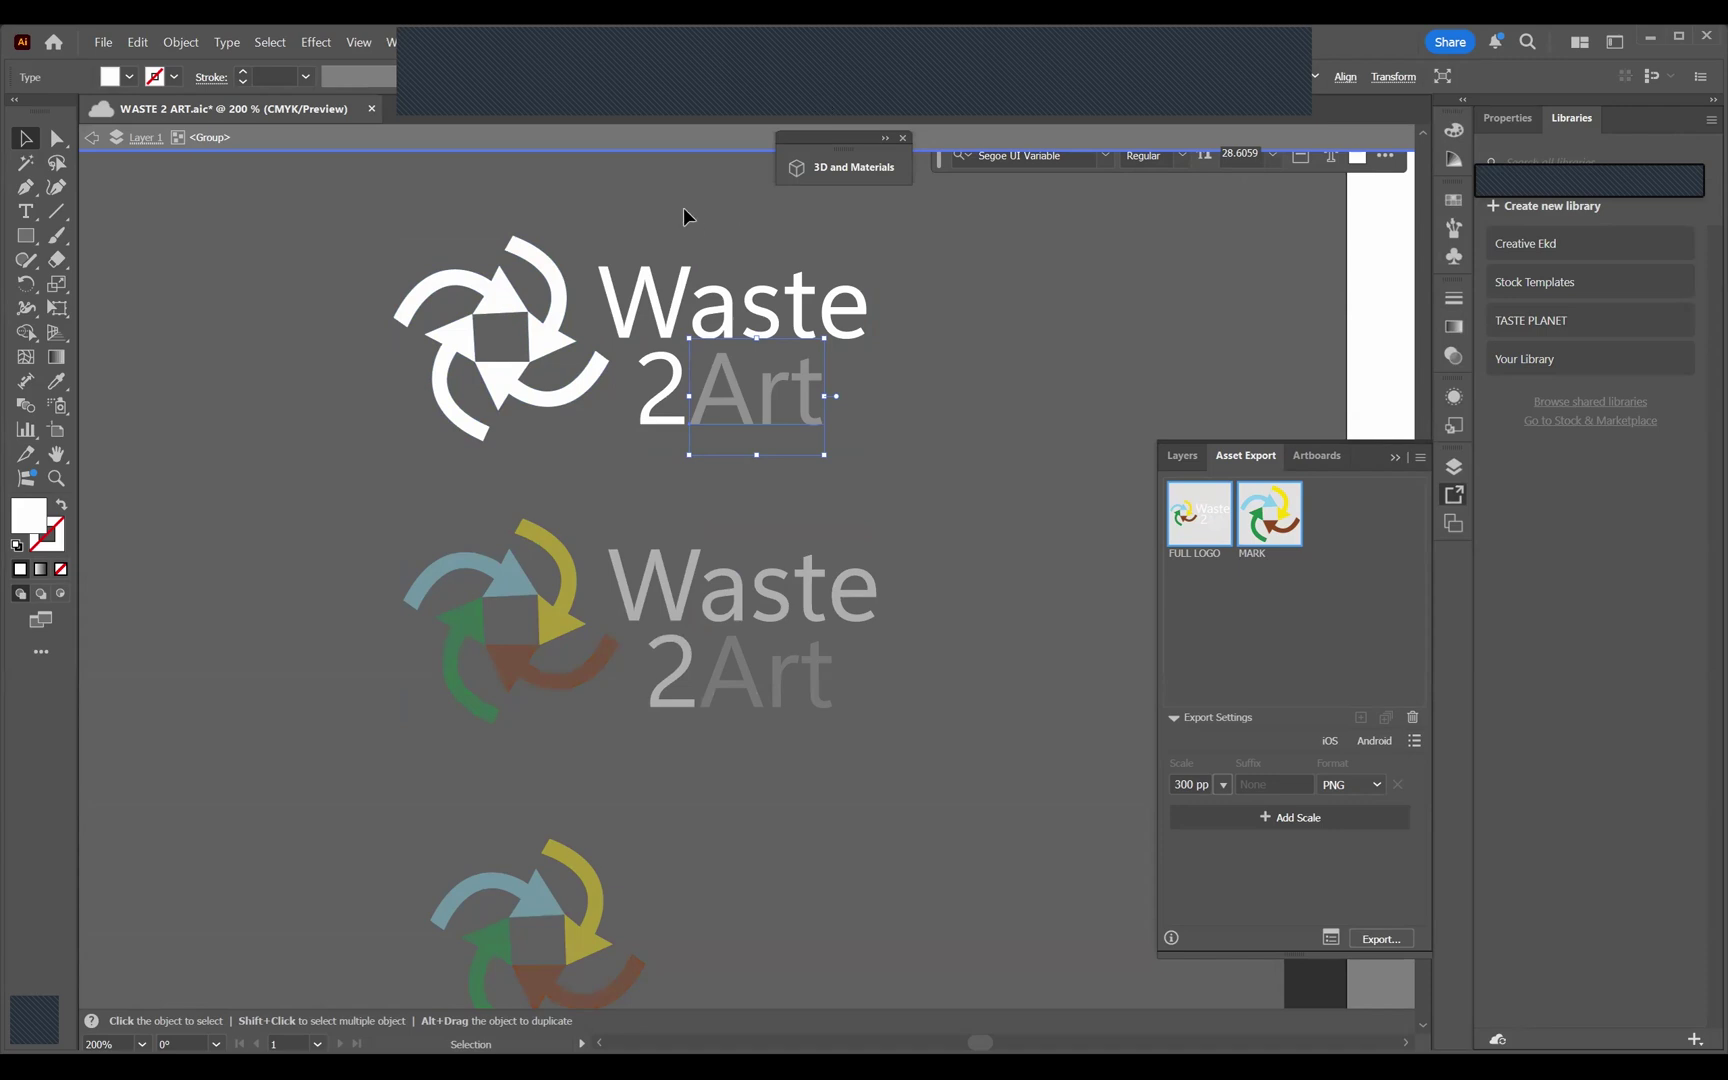
left_click(522, 99)
key("Escape")
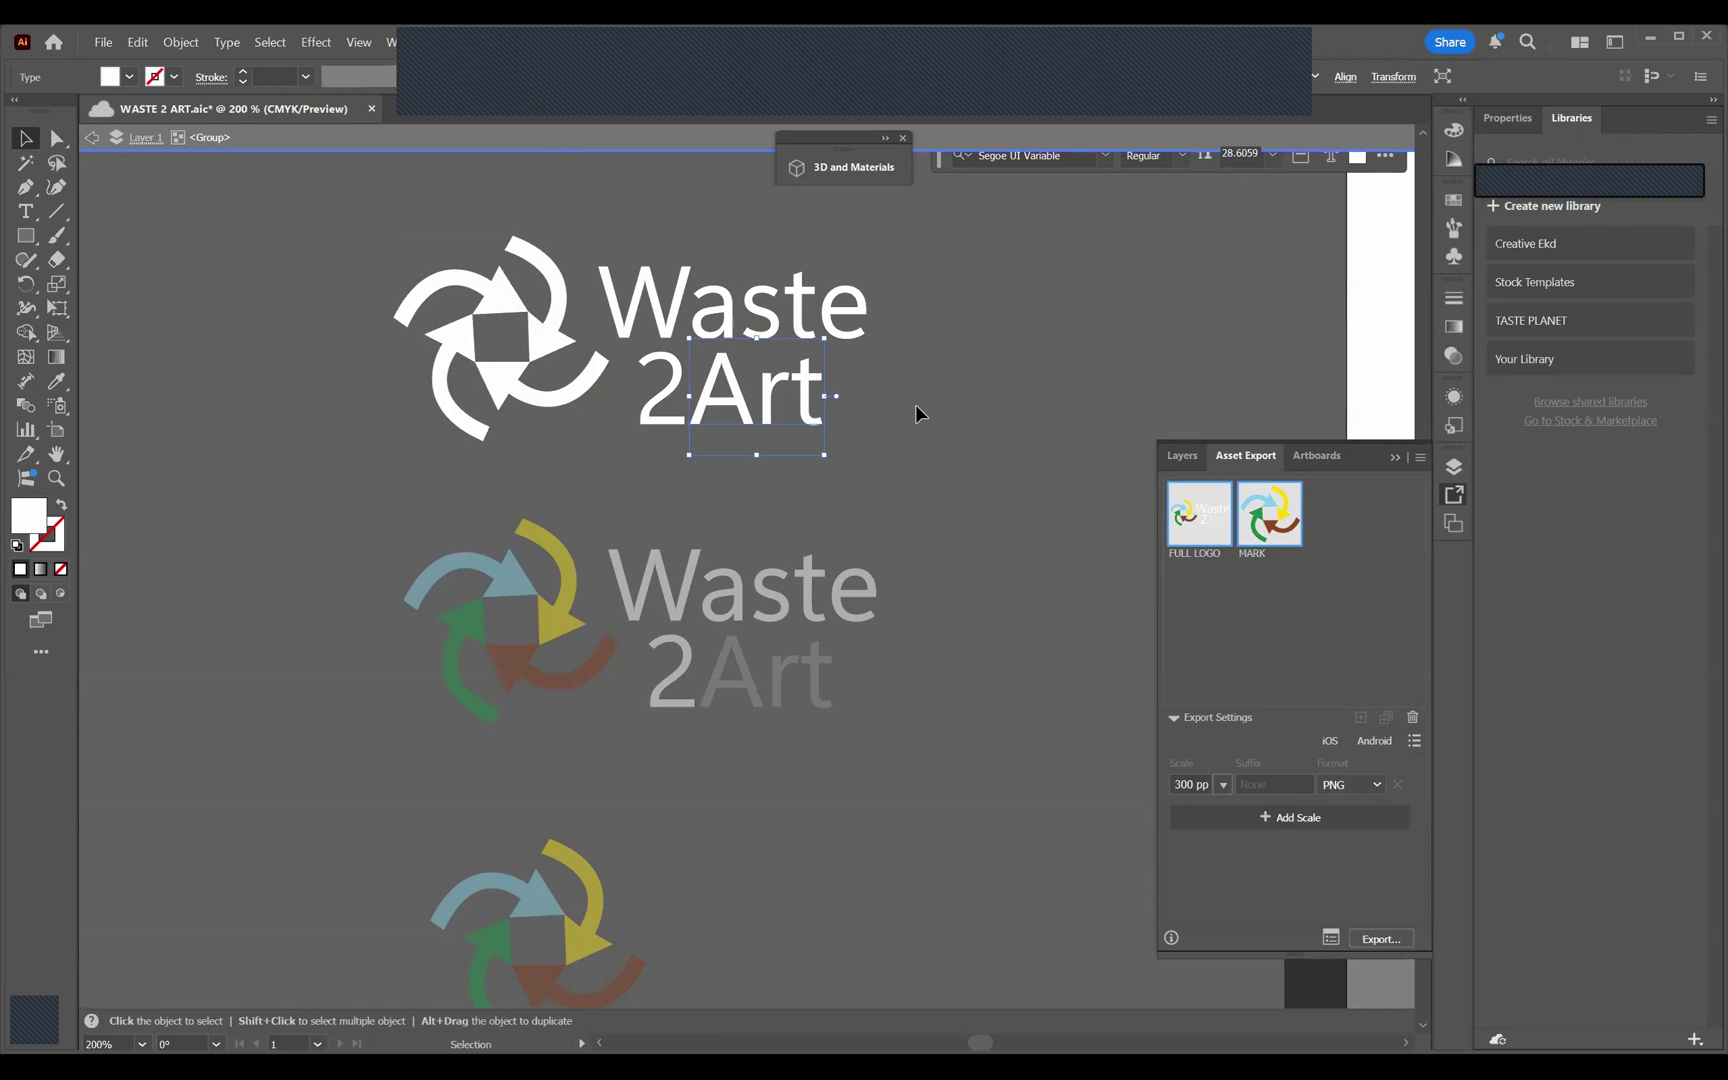
Exit isolation mode on the white logo group and review the logo variations on the canvas.
left_click(902, 466)
scroll(902, 466, "down", 4)
scroll(902, 466, "up", 3)
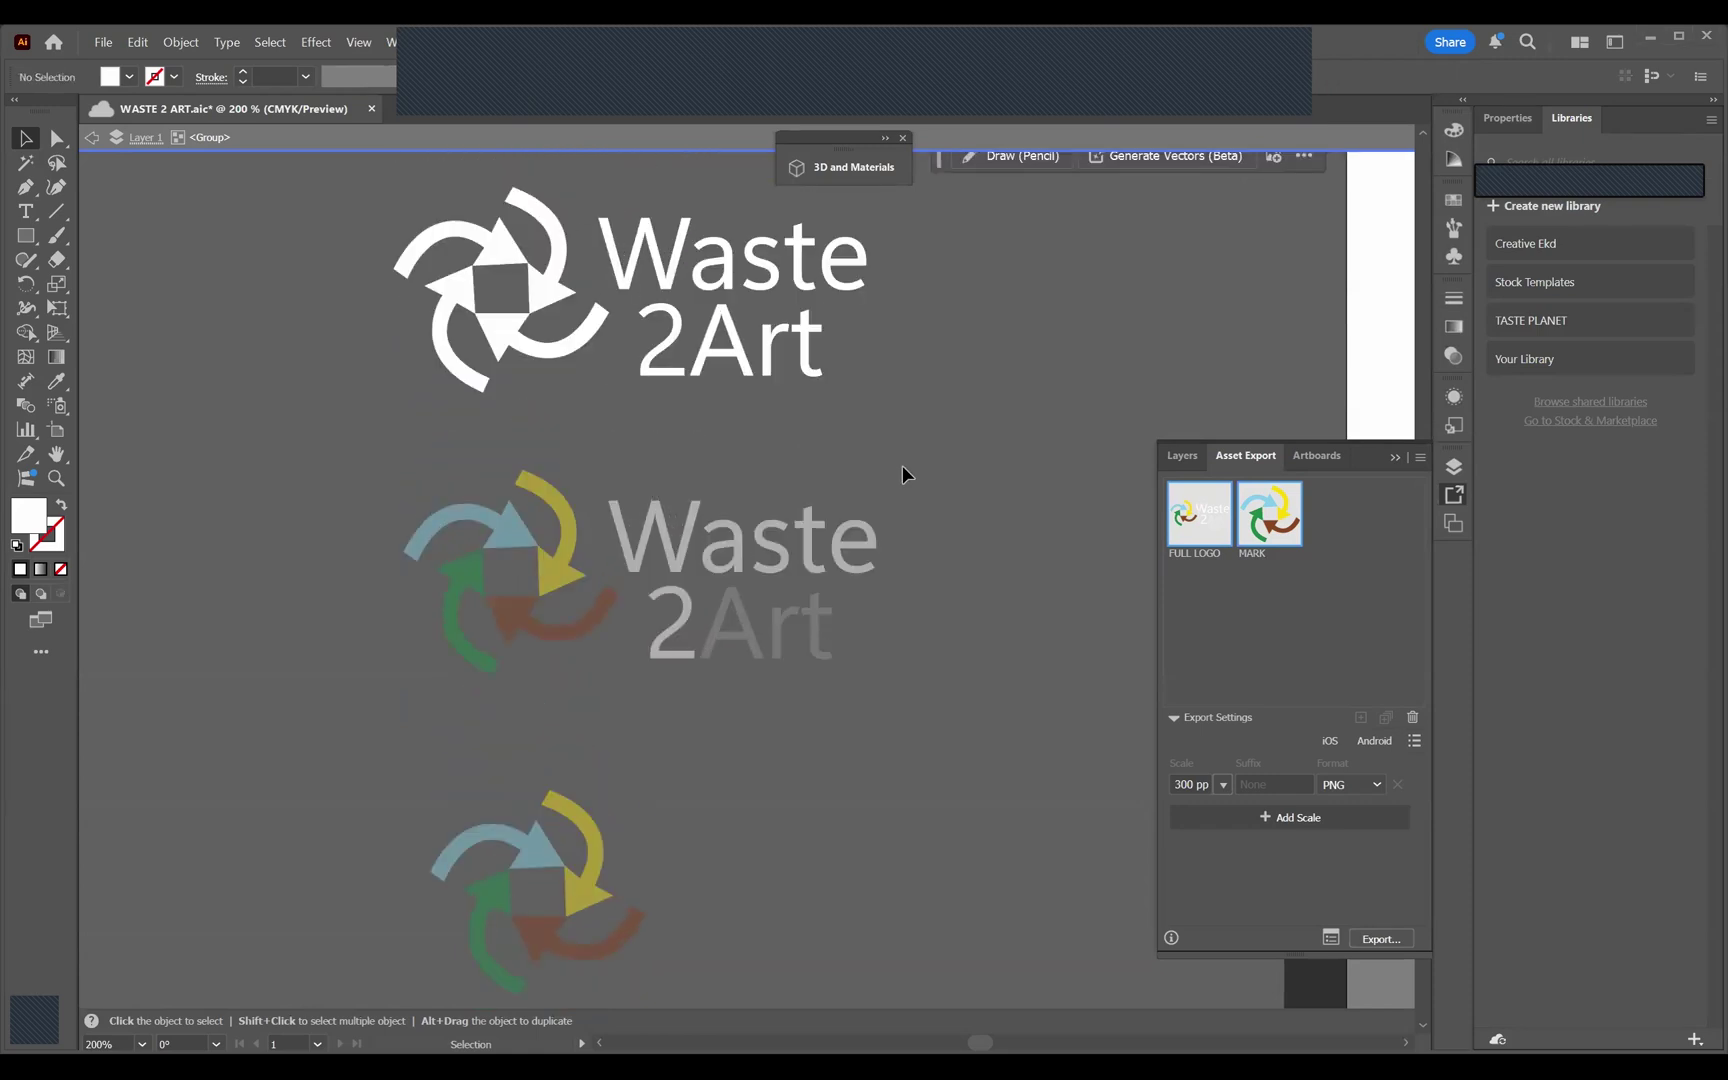
scroll(902, 470, "down", 3)
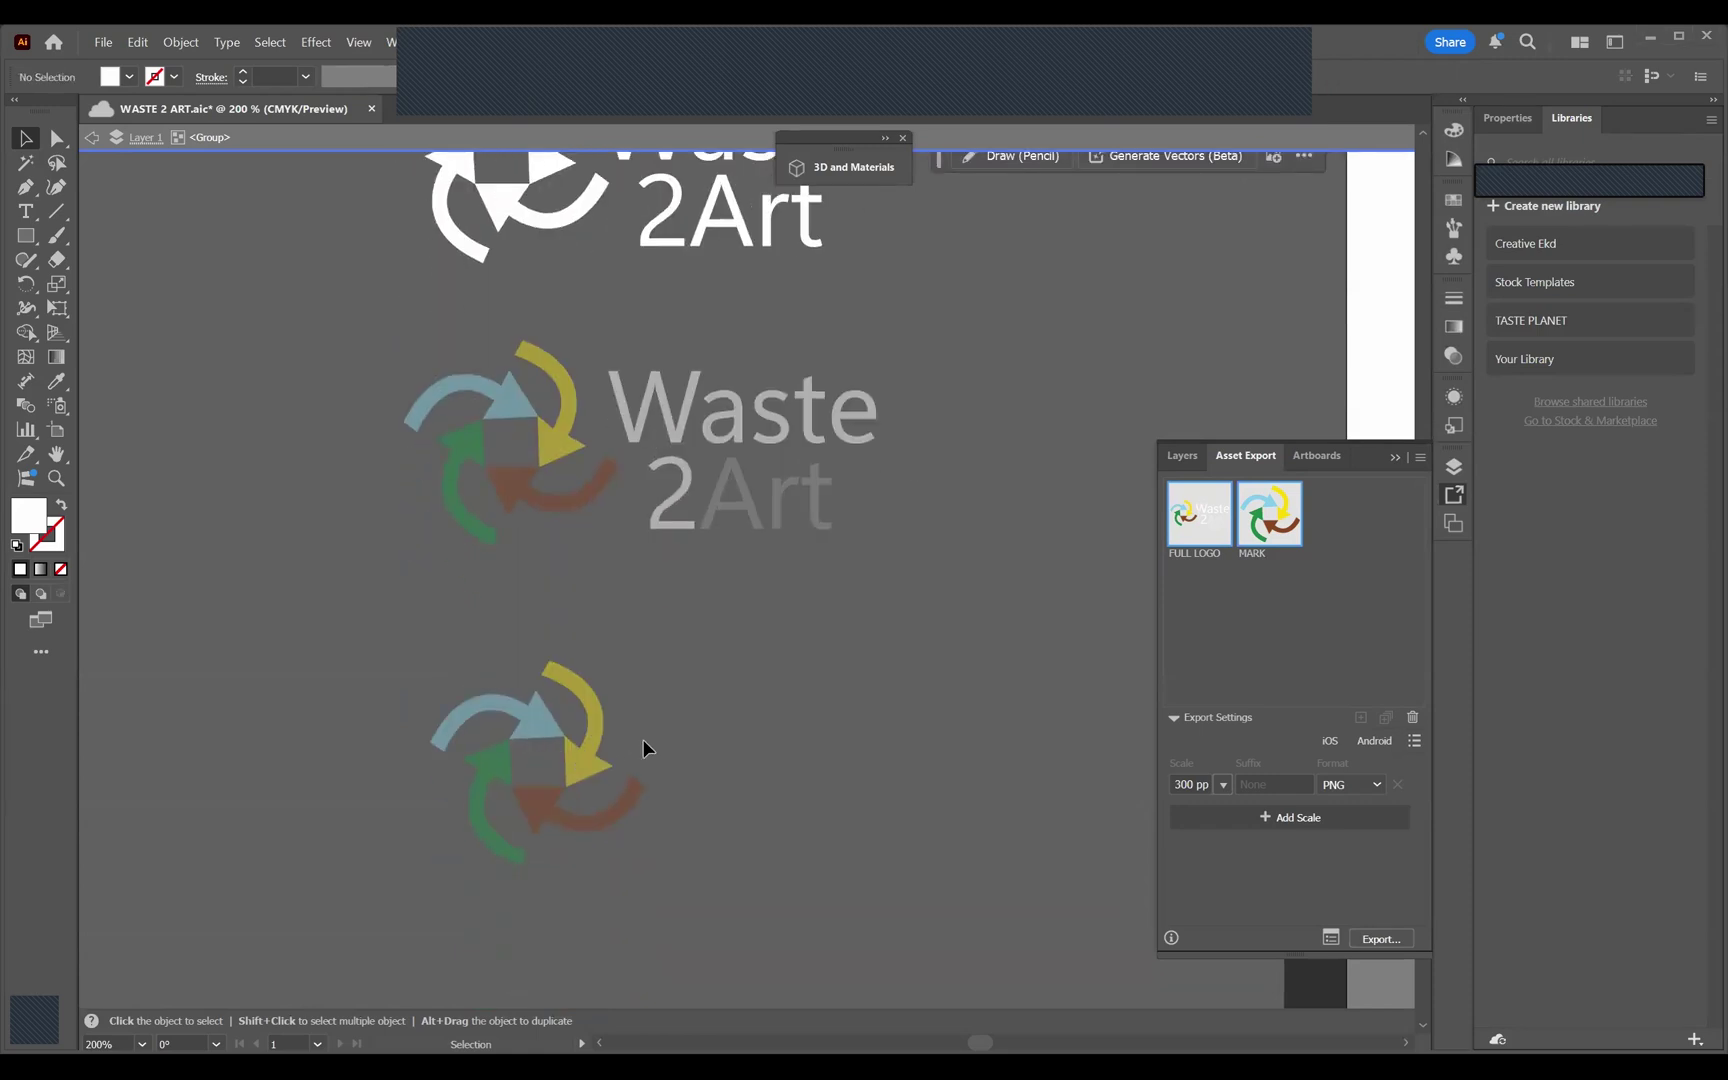
double_click(736, 728)
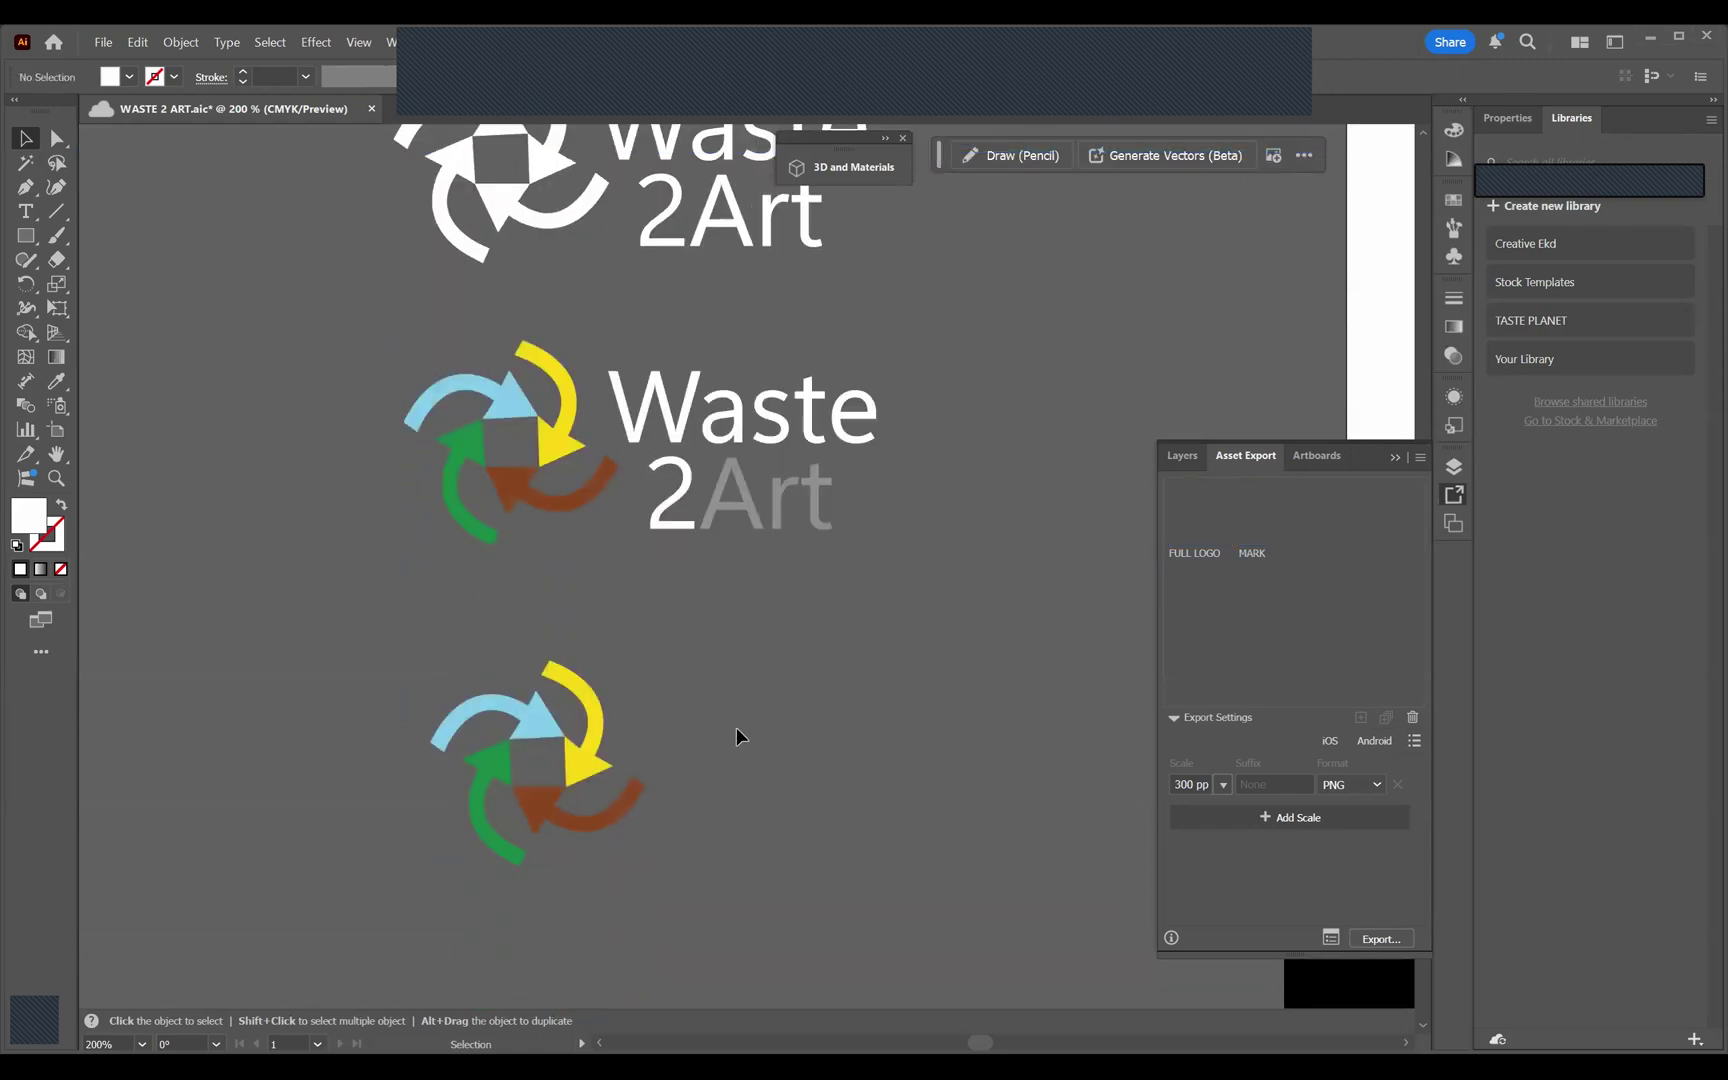
left_click(601, 755)
scroll(791, 568, "up", 1)
scroll(791, 568, "up", 3)
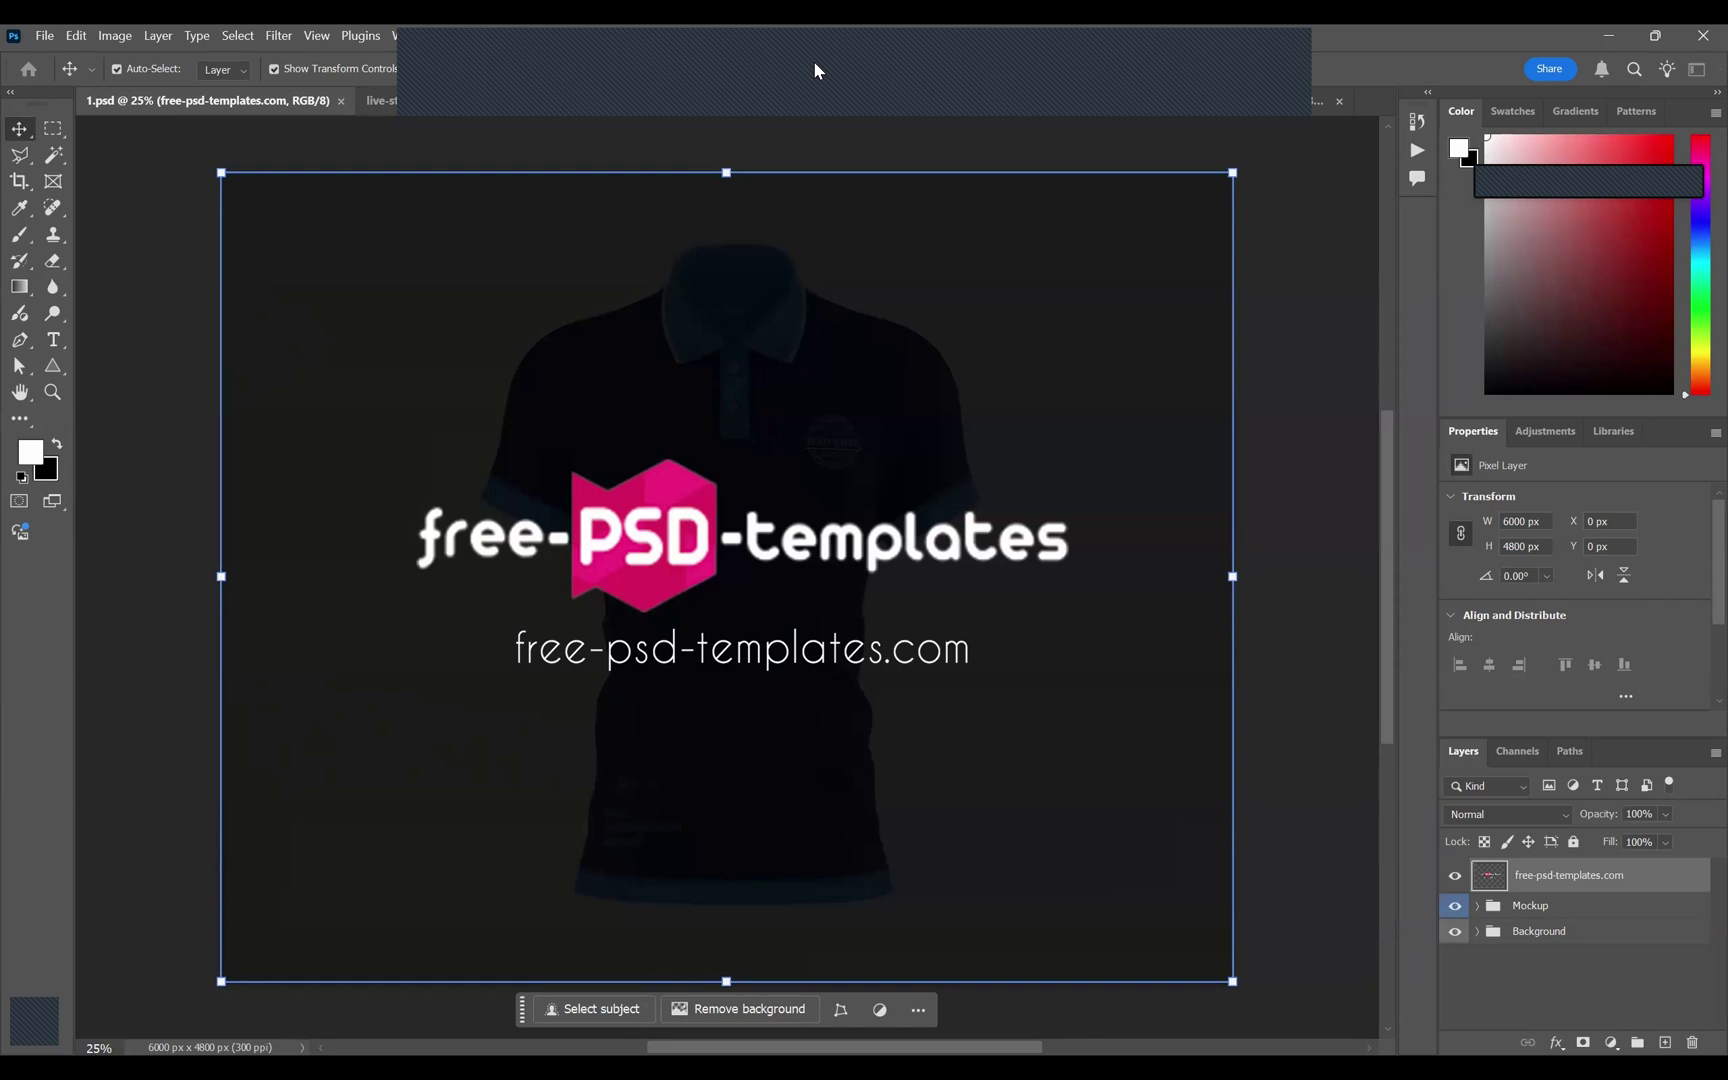
Switch to the browser and show all Google results for the existing CONSERVATION INTERNATIONAL search.
key("alt+Tab")
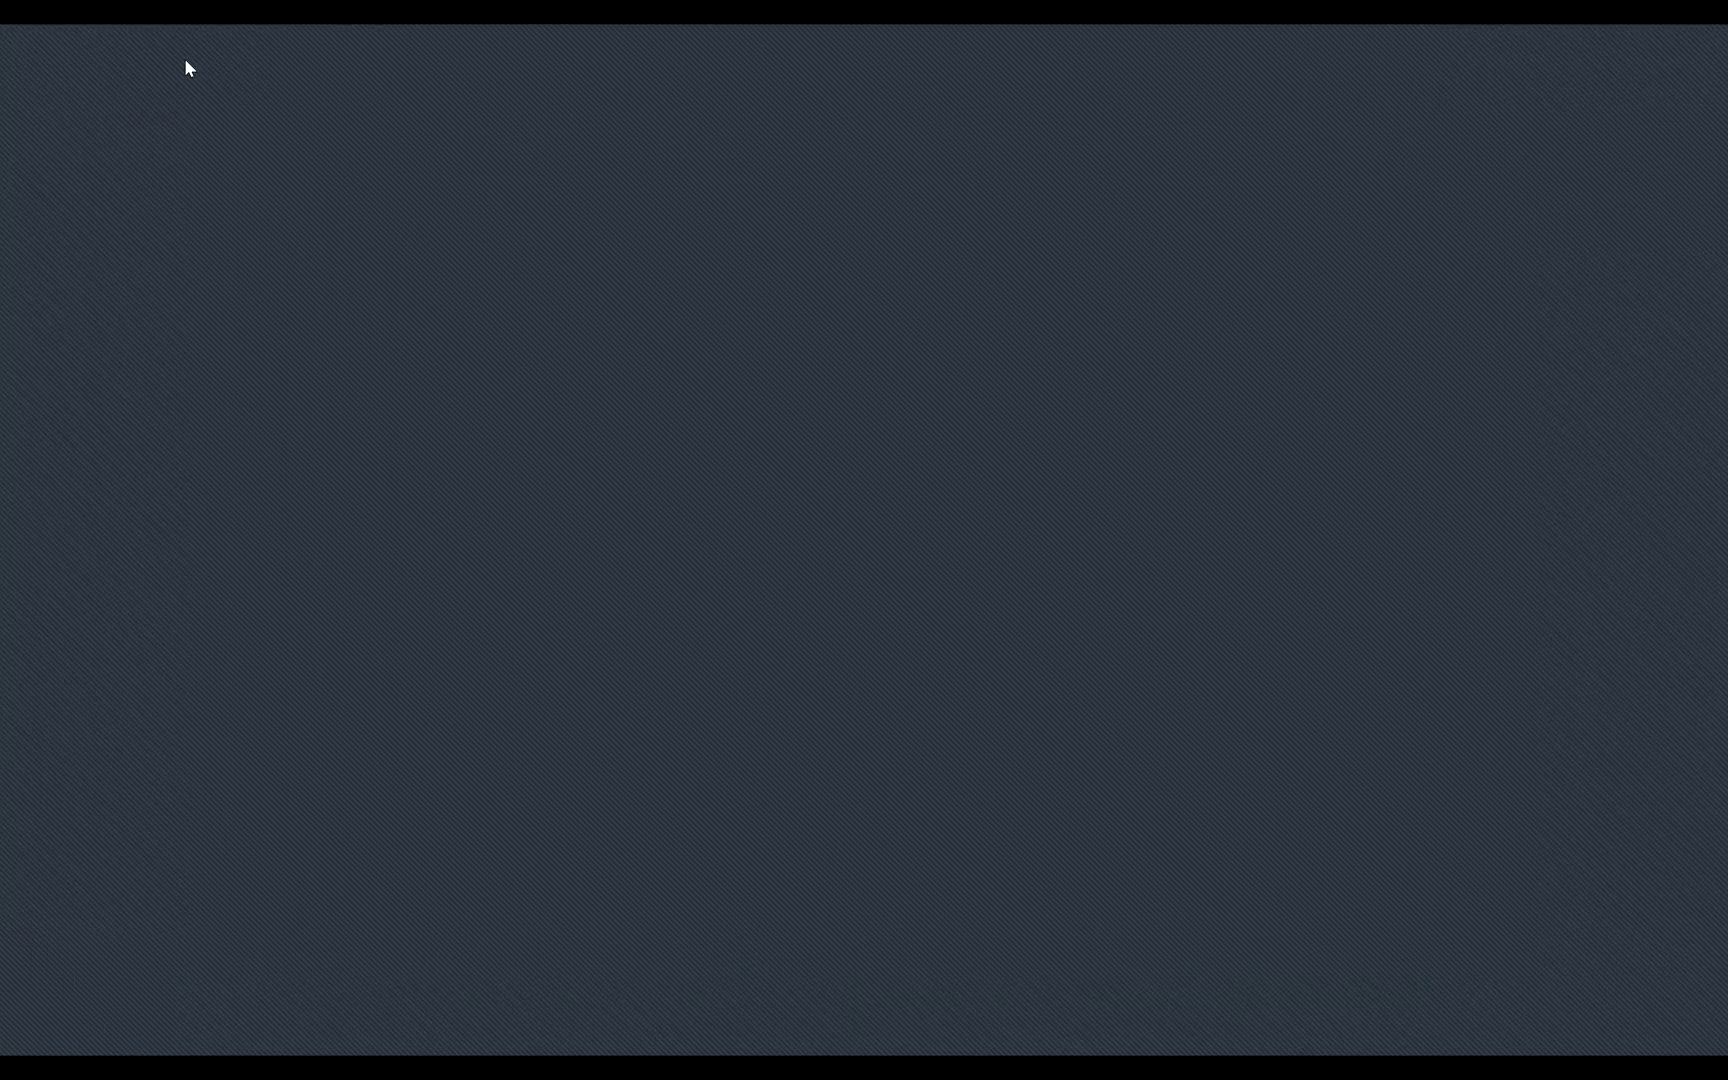
left_click(350, 46)
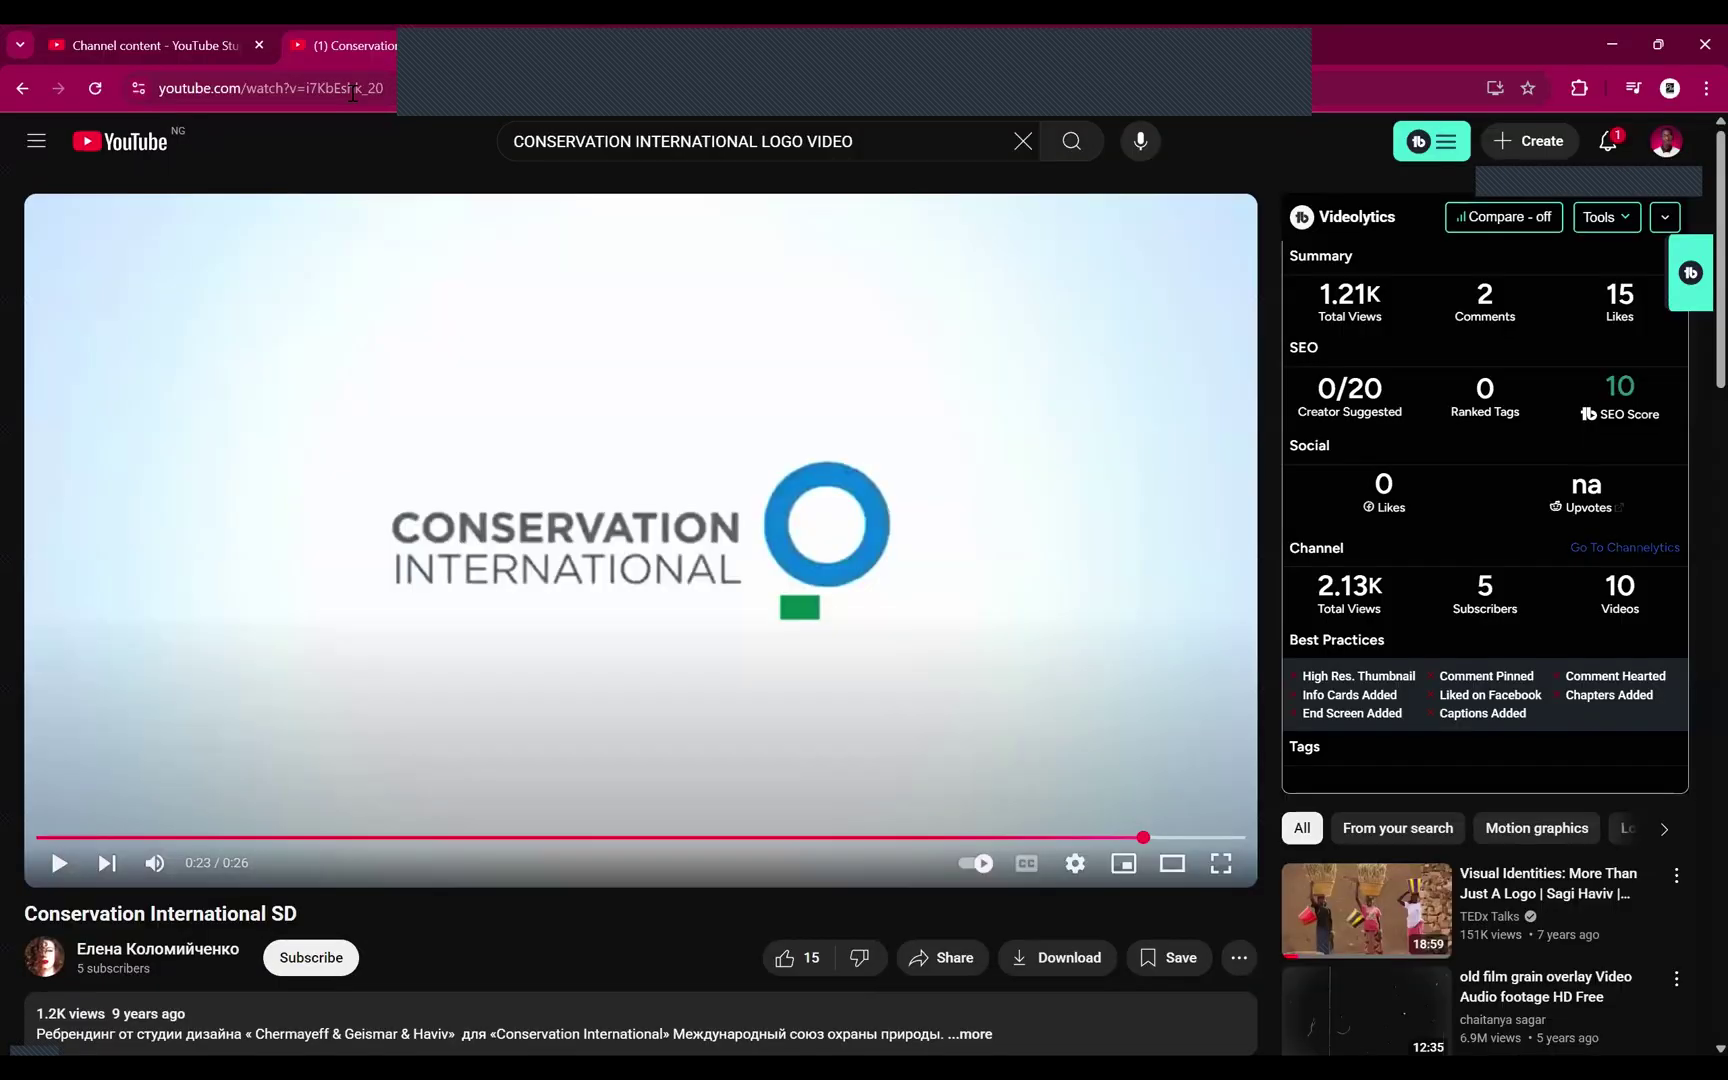
left_click(1101, 27)
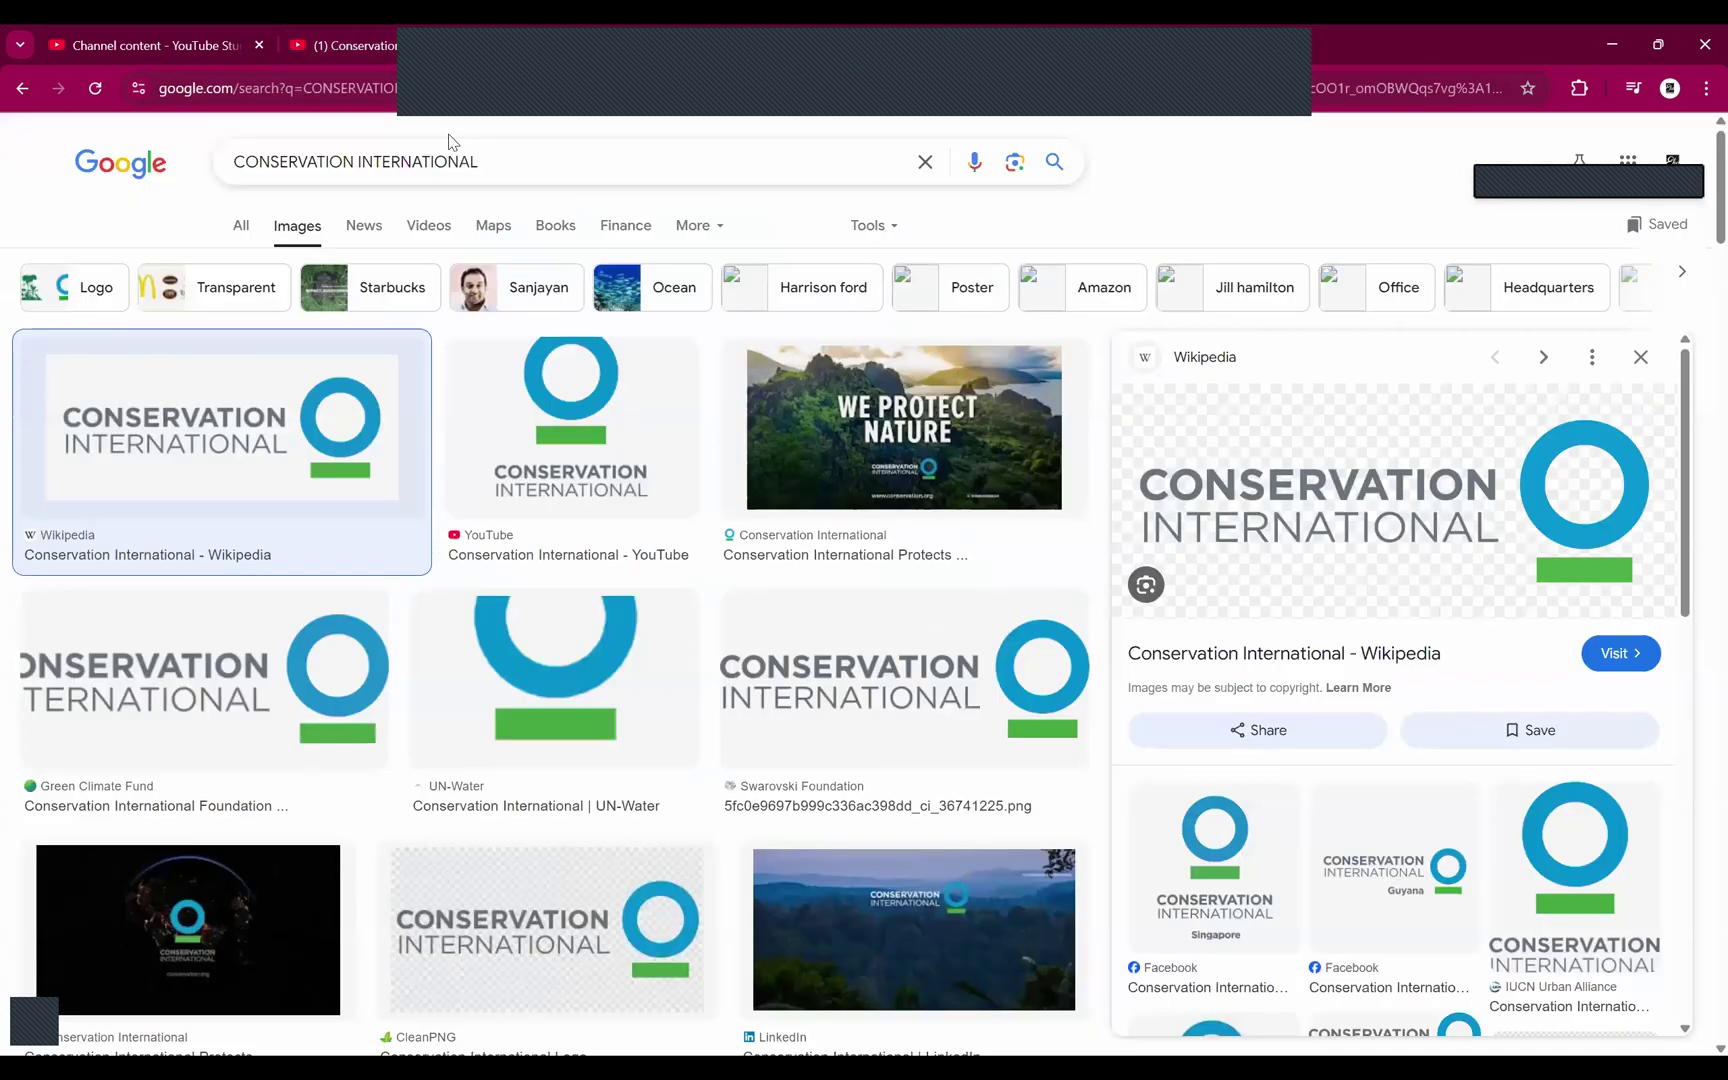
left_click_drag(514, 153, 1, 146)
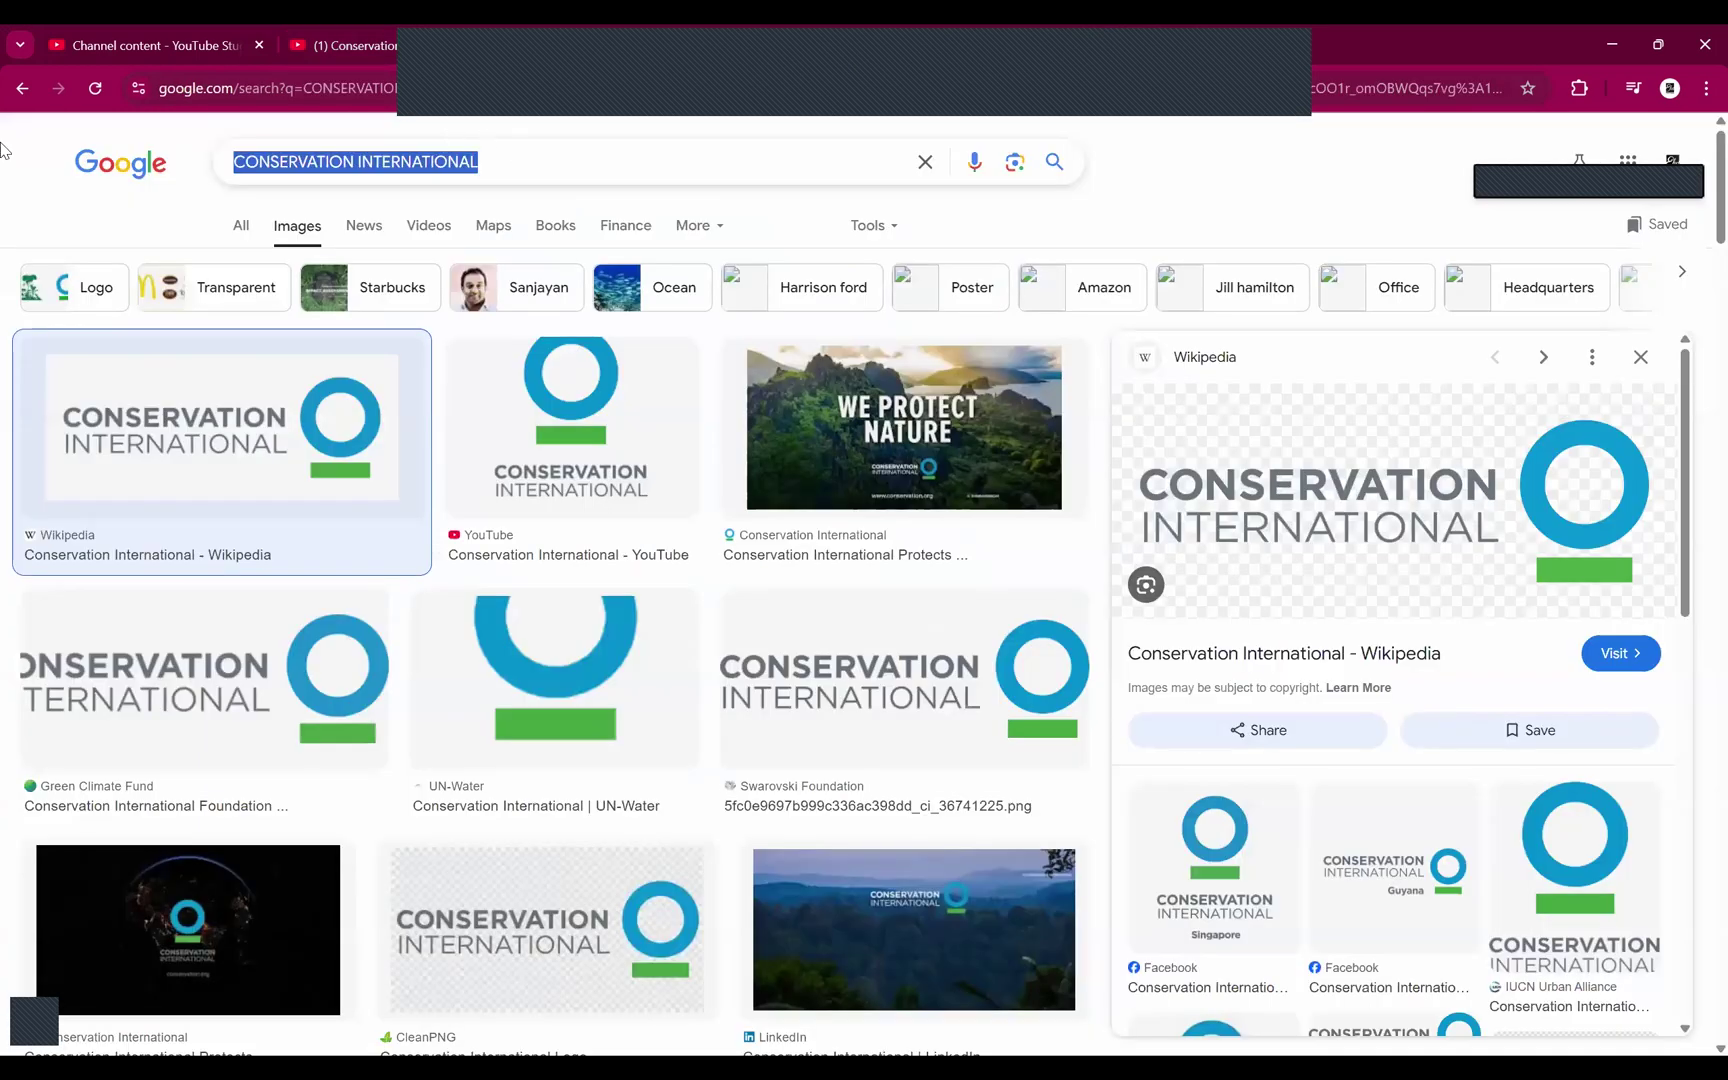
left_click(240, 228)
Search Google for "TSHIRT MOCKUP" and open Unblast's Best Free T-Shirt Mockups page.
left_click_drag(546, 160, 7, 140)
type("TSH")
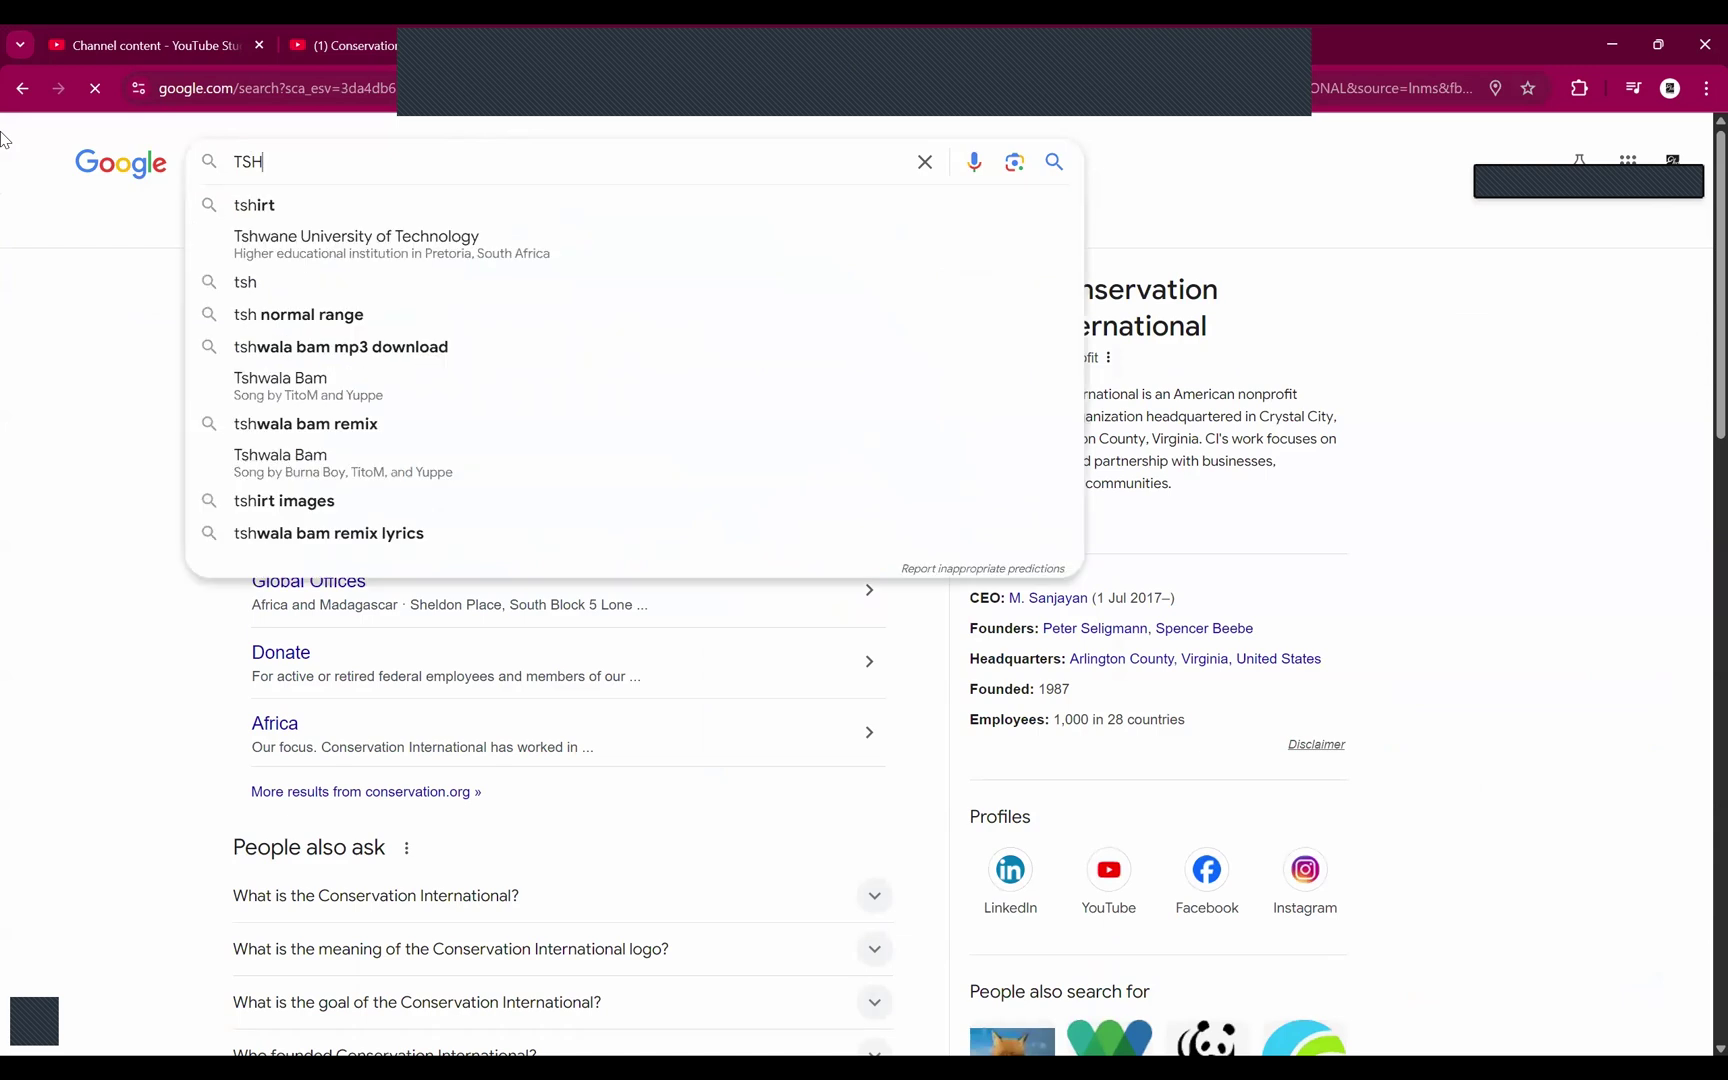
type("IRT MOCKUP")
key("Return")
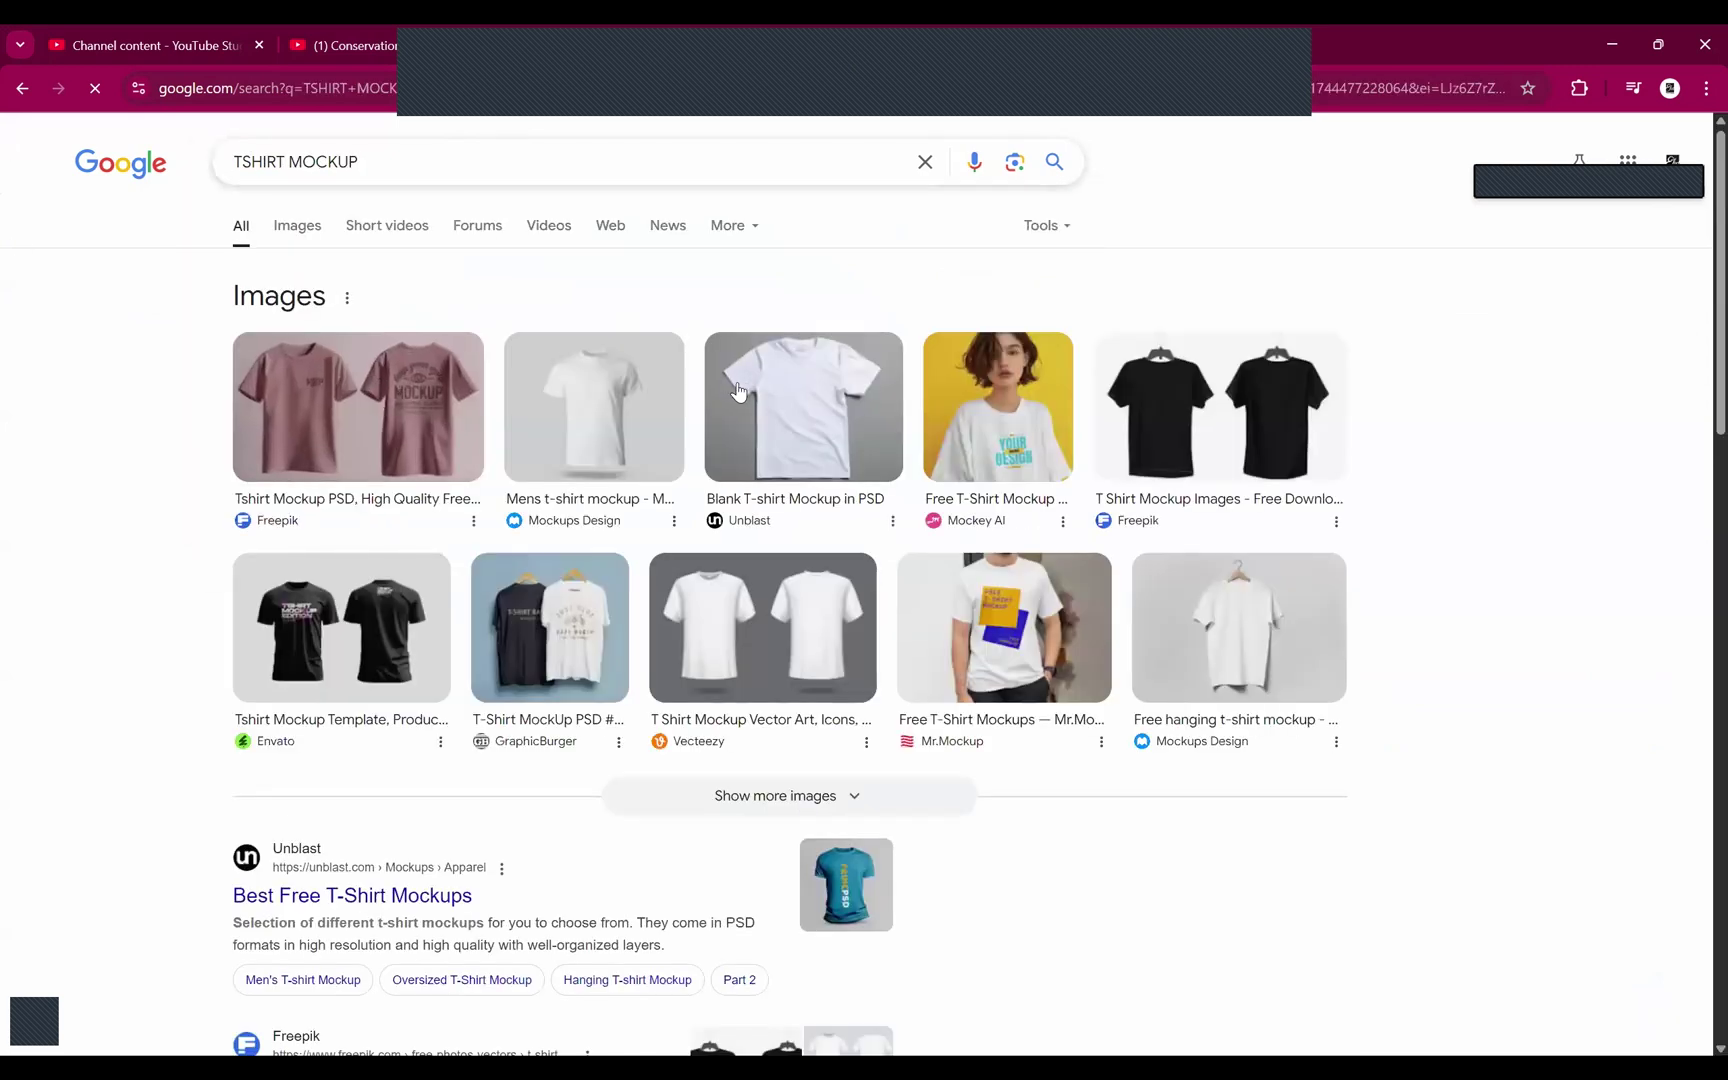
scroll(436, 806, "down", 2)
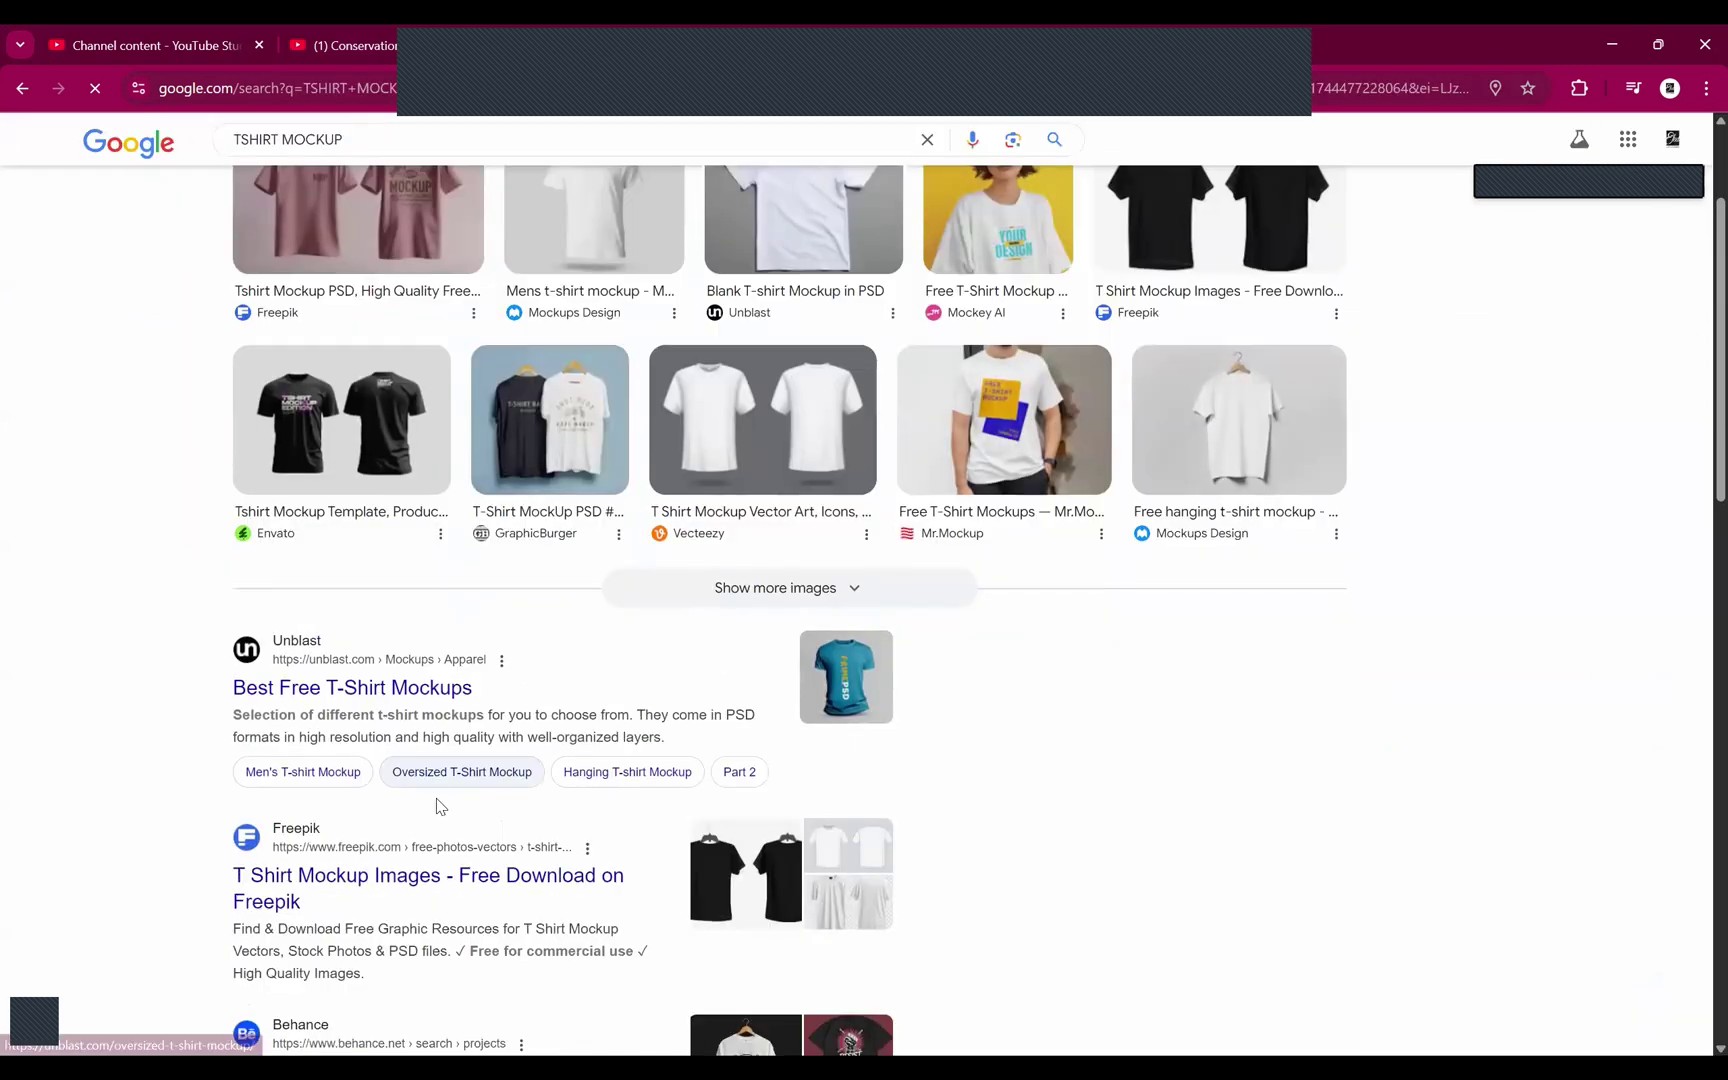
left_click(388, 690)
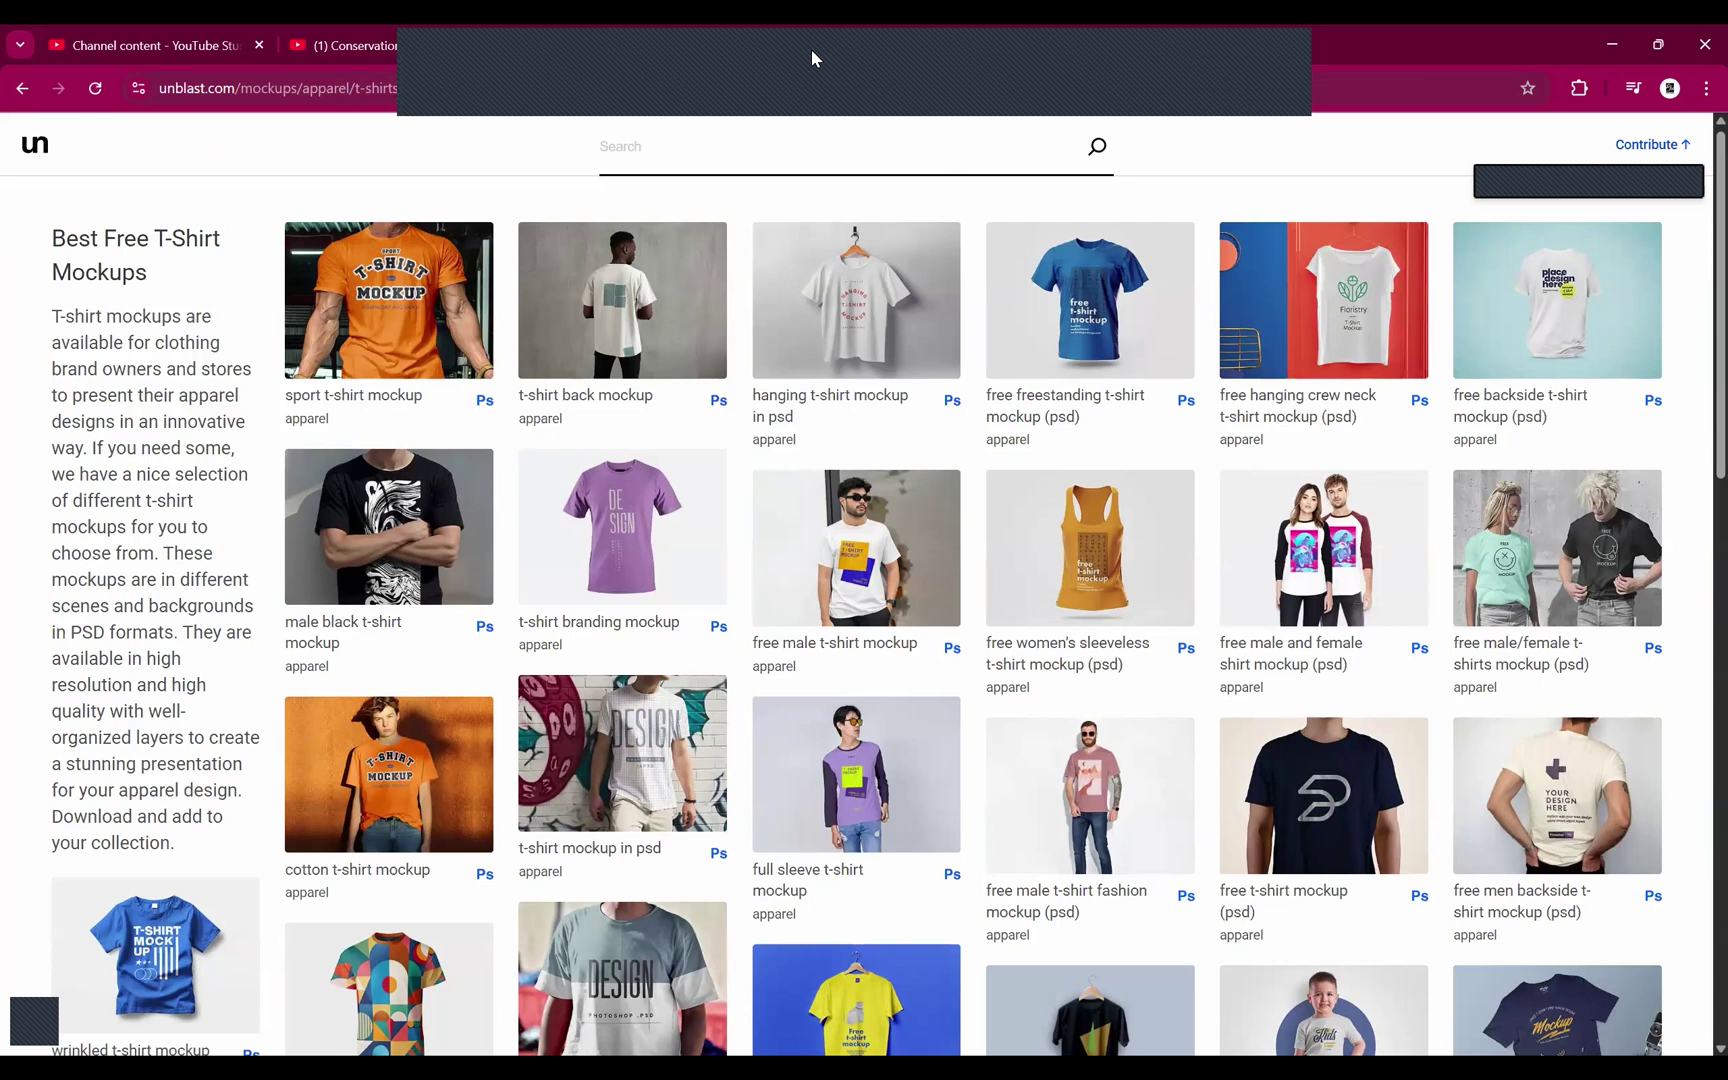
Switch to Photoshop and delete the free-psd-templates.com overlay layer from the polo shirt mockup 1.psd.
key("alt+Tab")
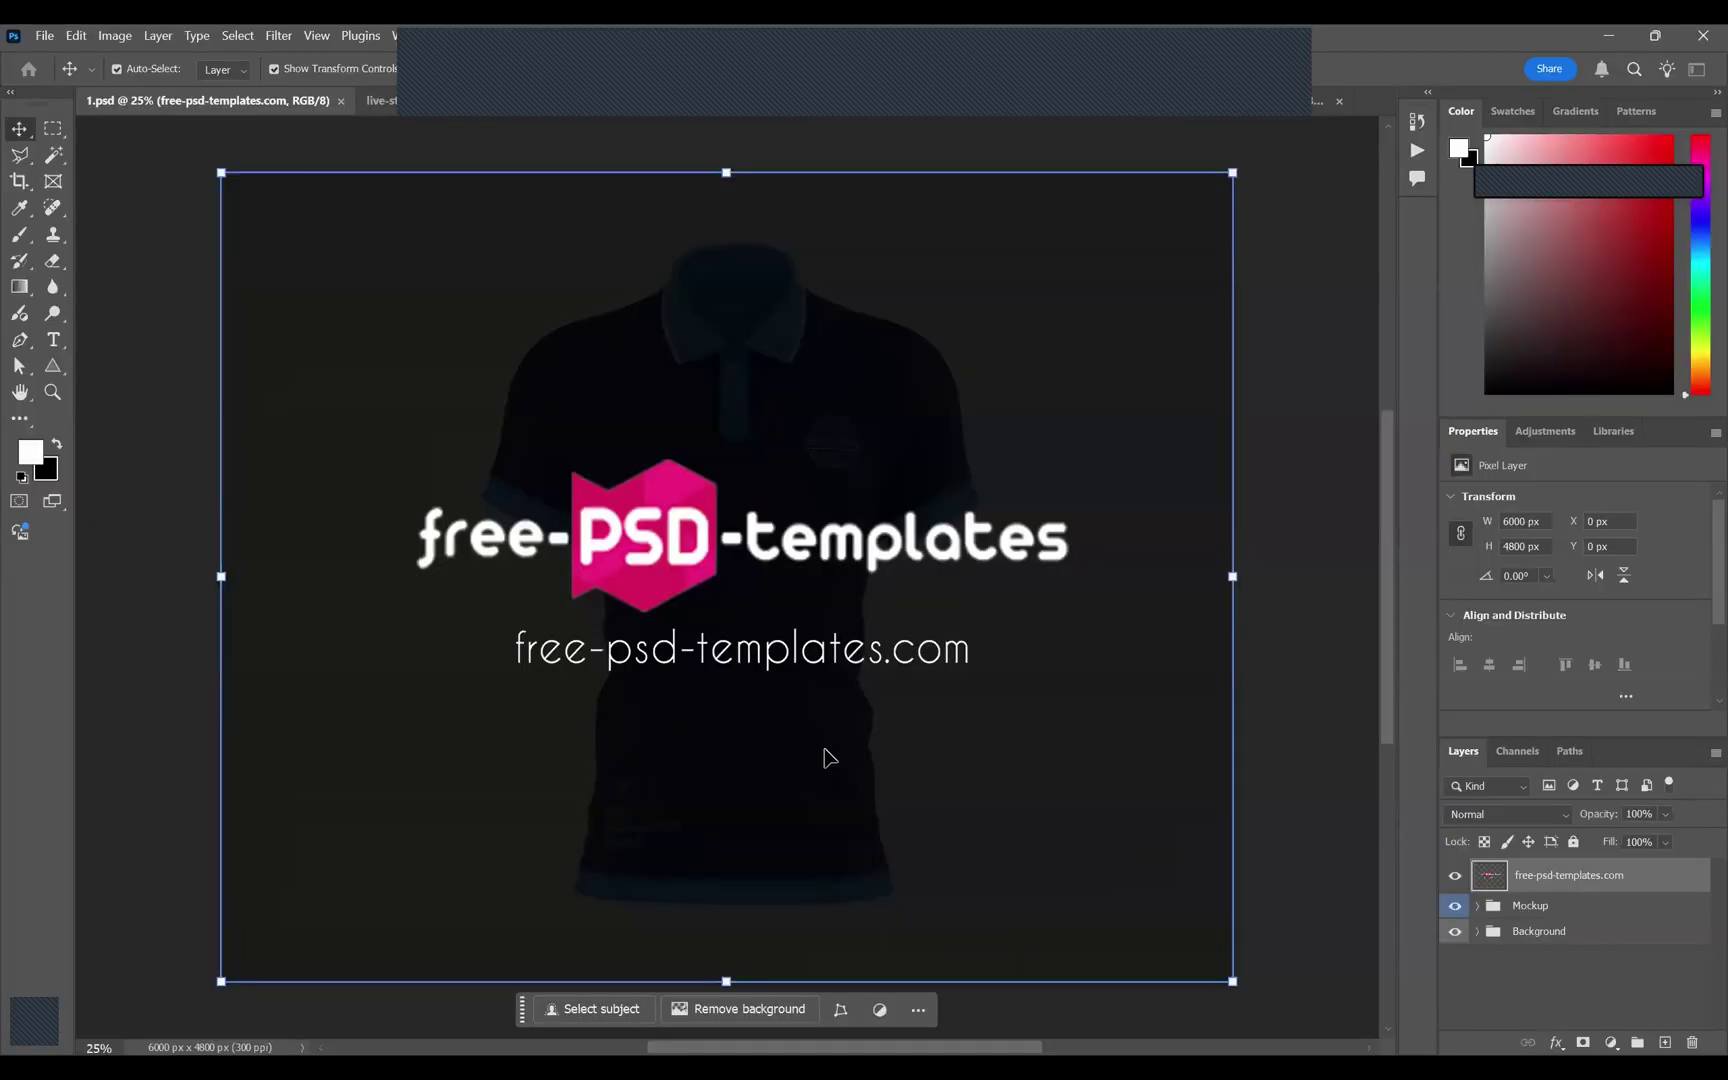
key("Delete")
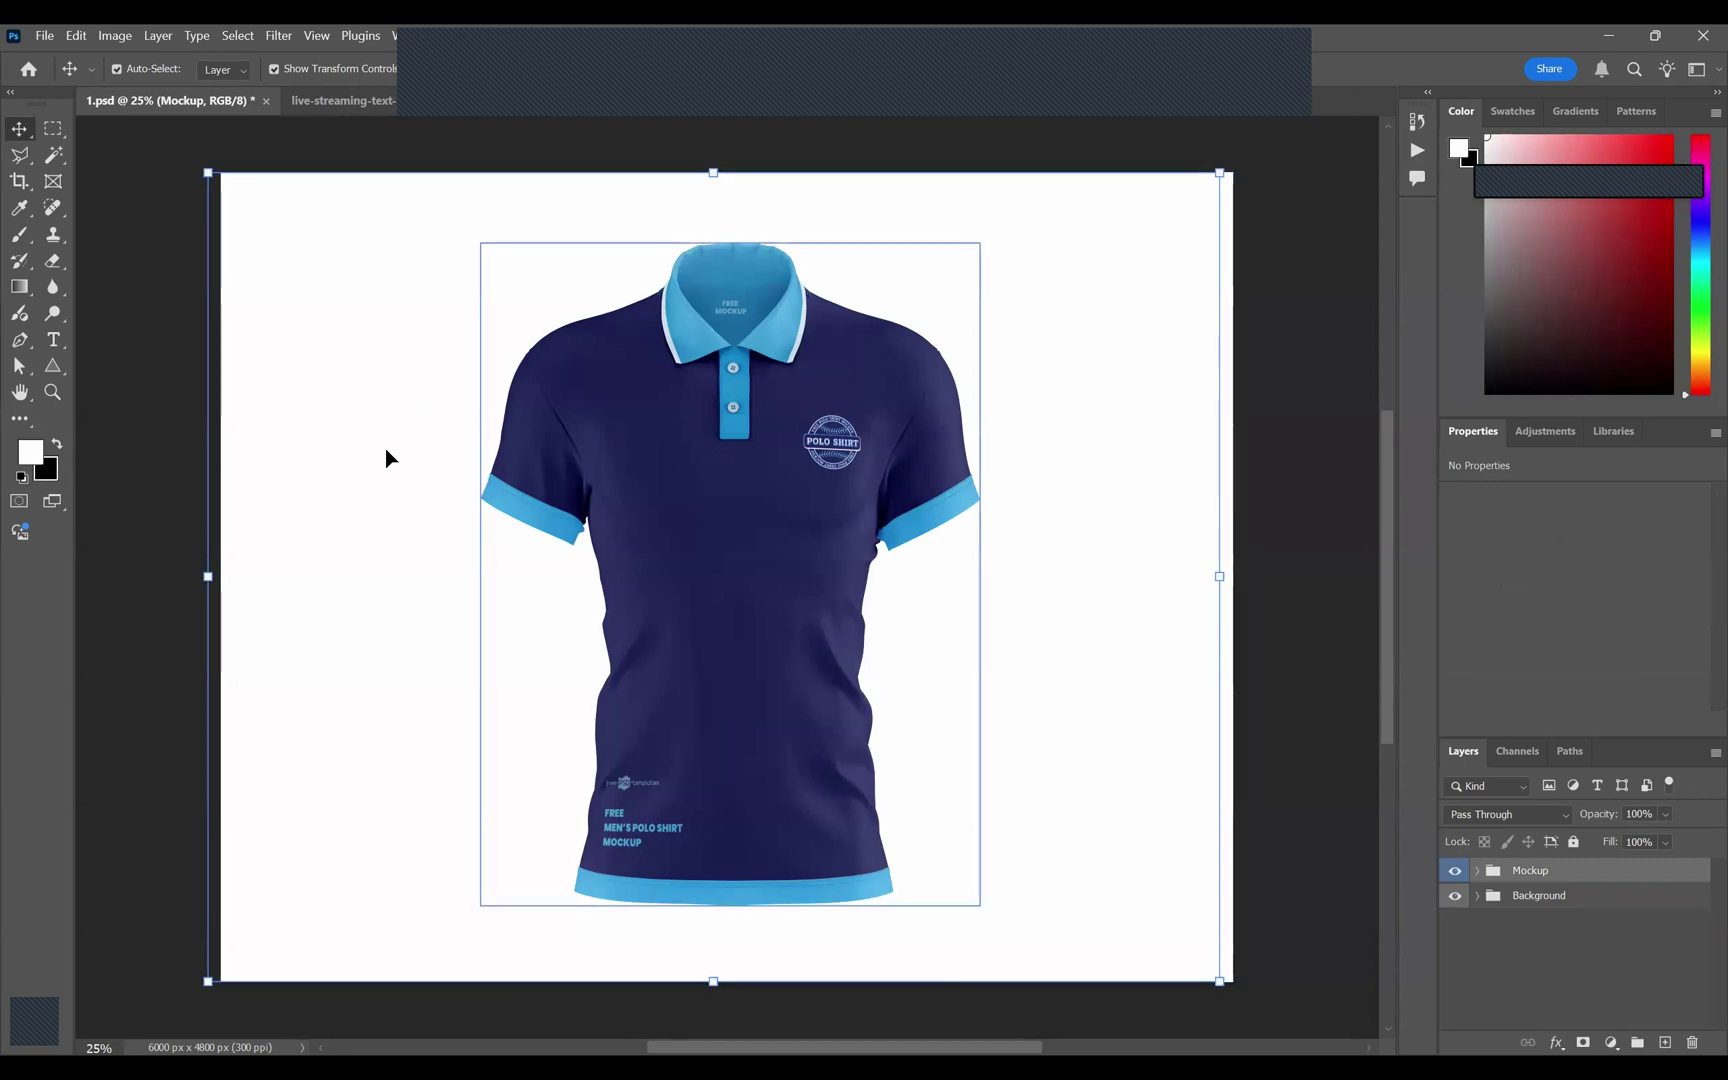
left_click(156, 202)
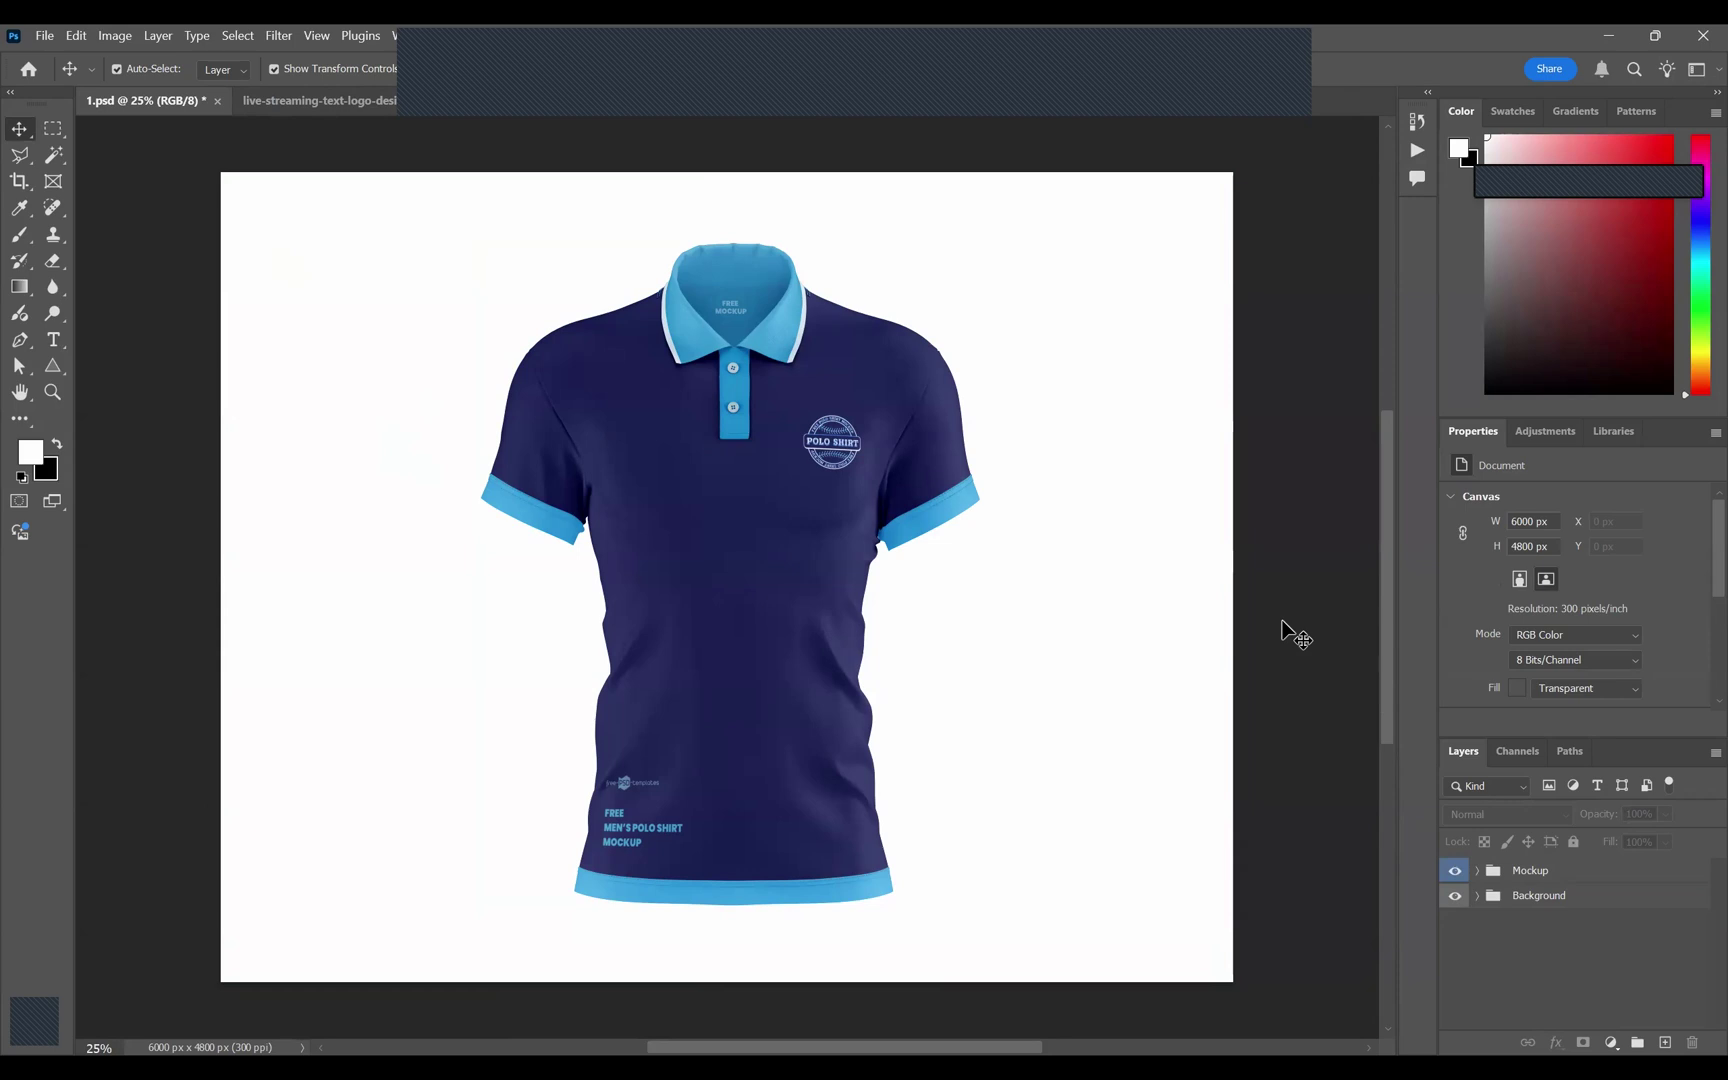
Expand the Mockup group and examine the polo shirt's chest badge and lower text up close.
left_click(1479, 875)
left_click(1478, 872)
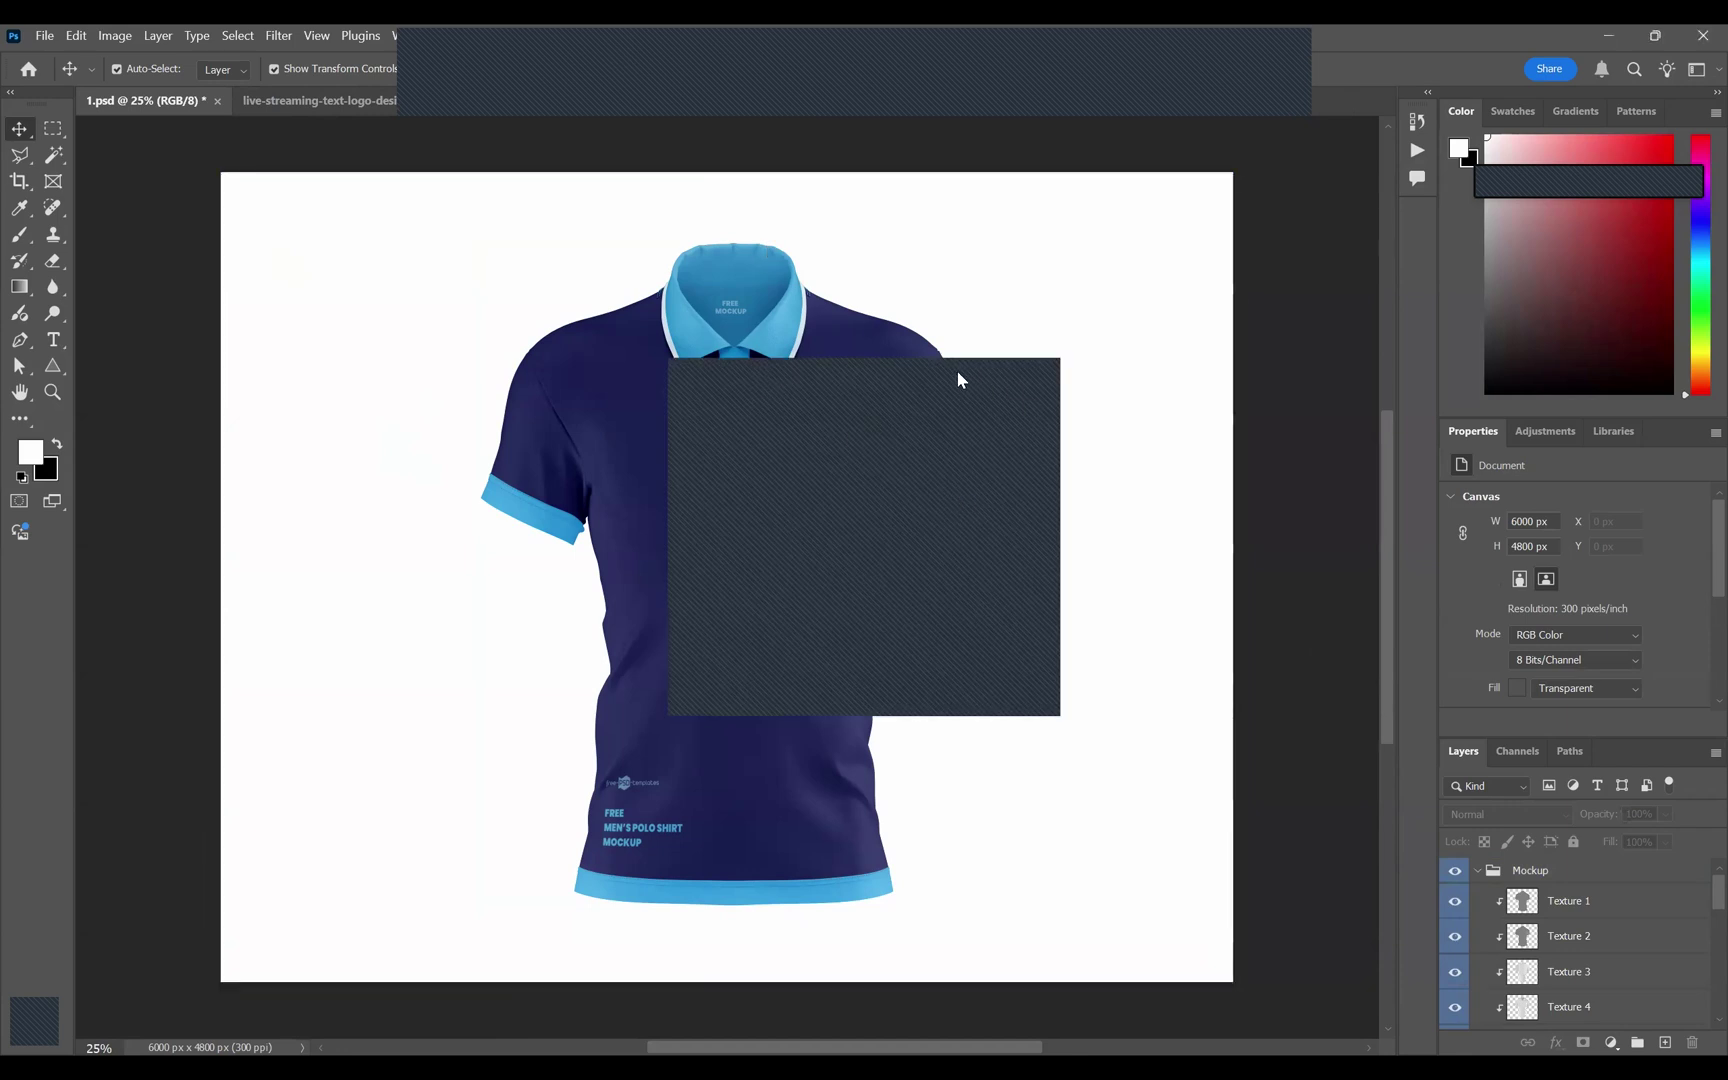
left_click(1035, 454)
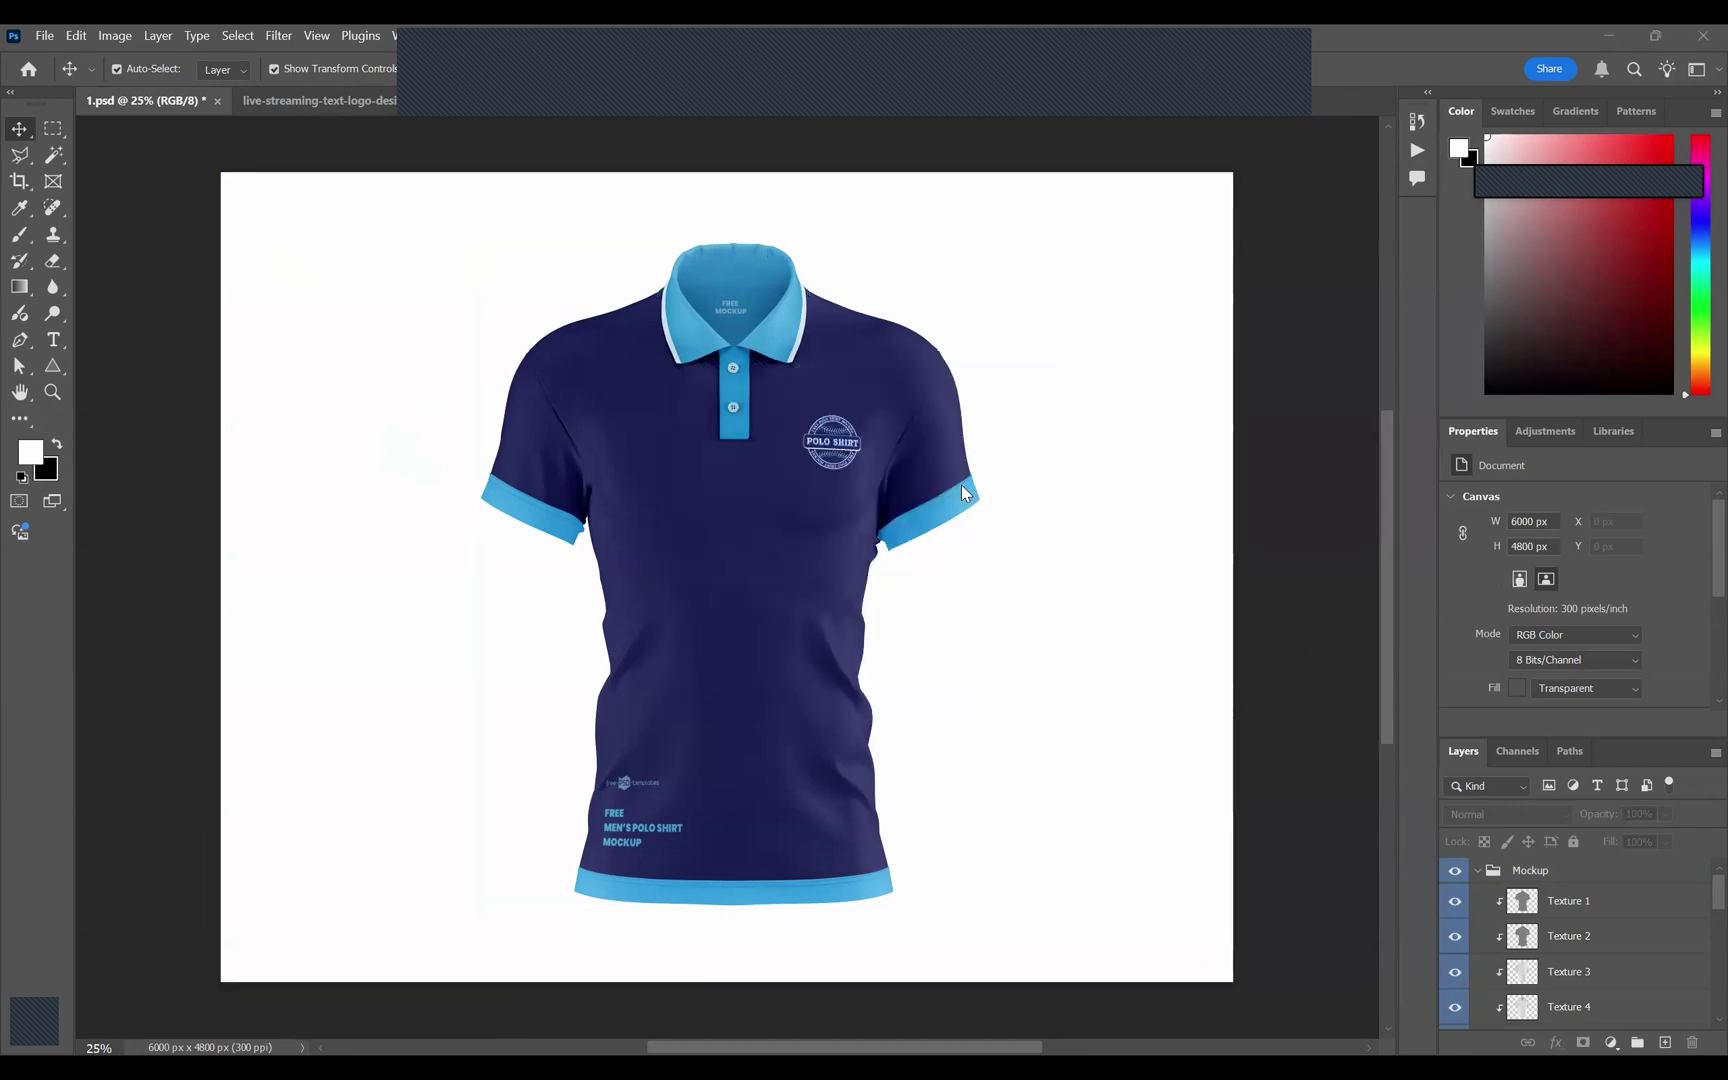
left_click(837, 452)
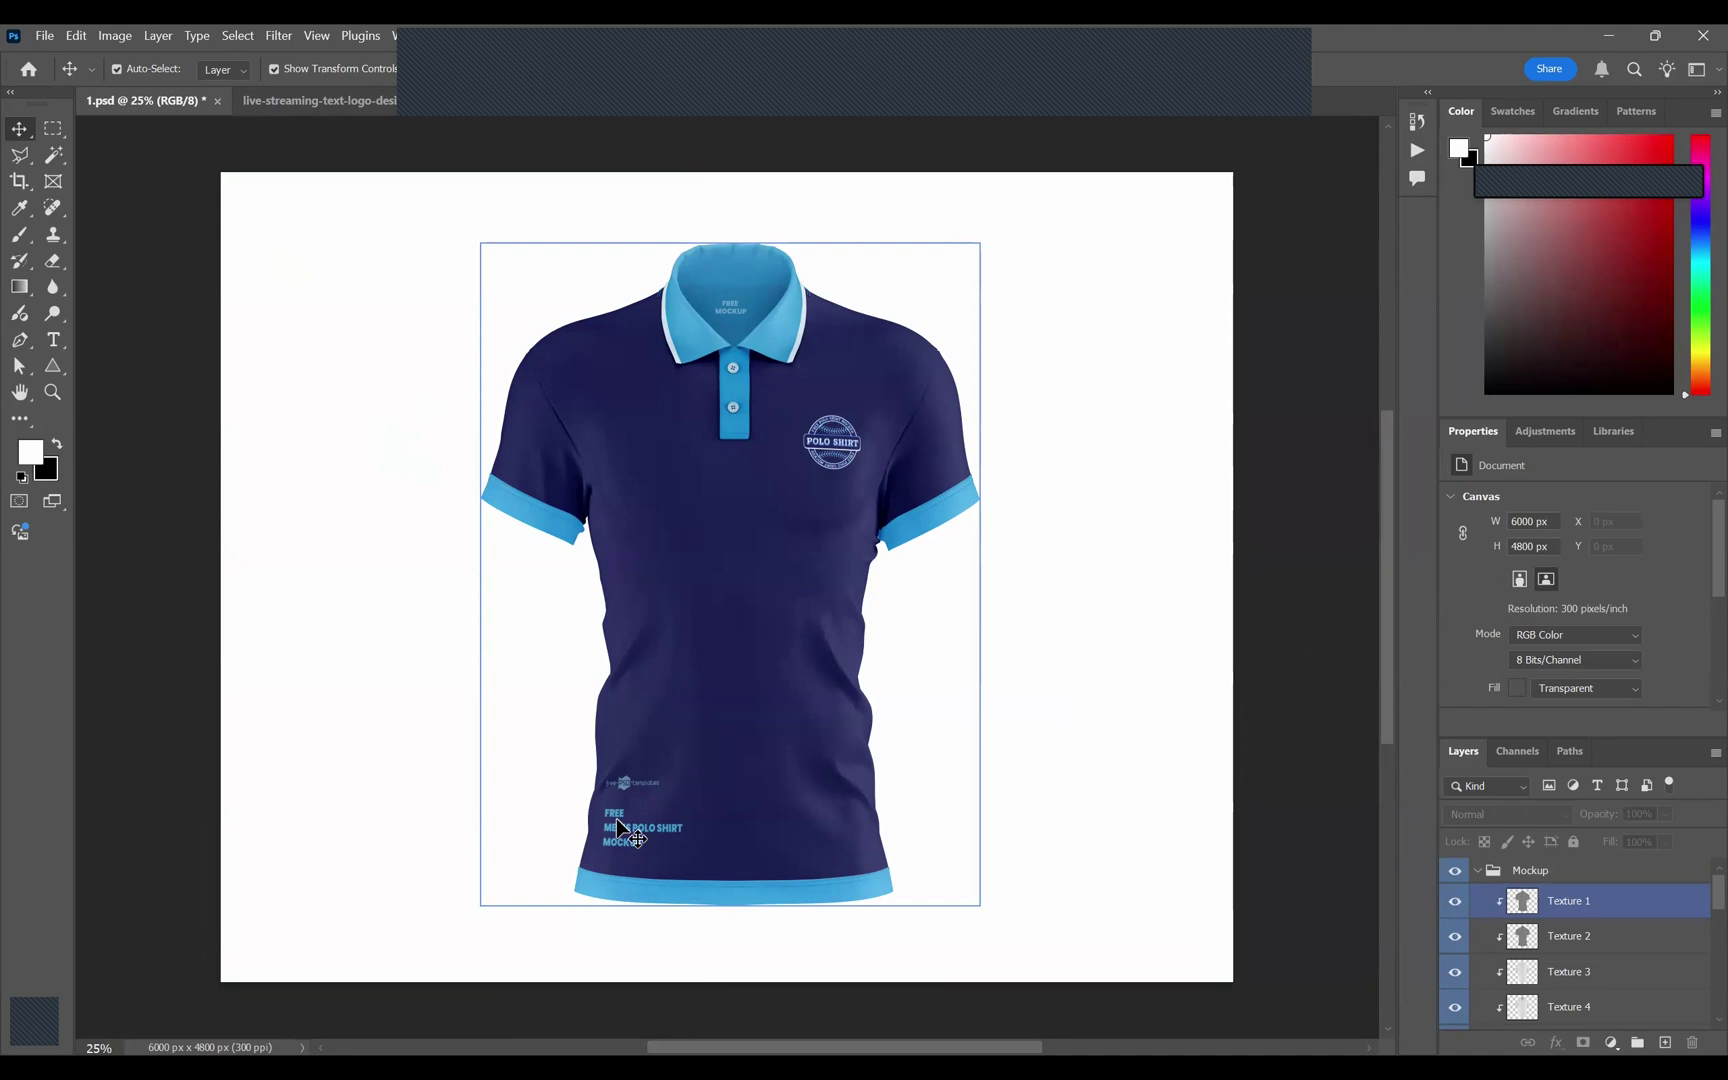
left_click(811, 1001)
left_click(798, 550)
scroll(845, 456, "up", 1)
scroll(843, 452, "up", 5)
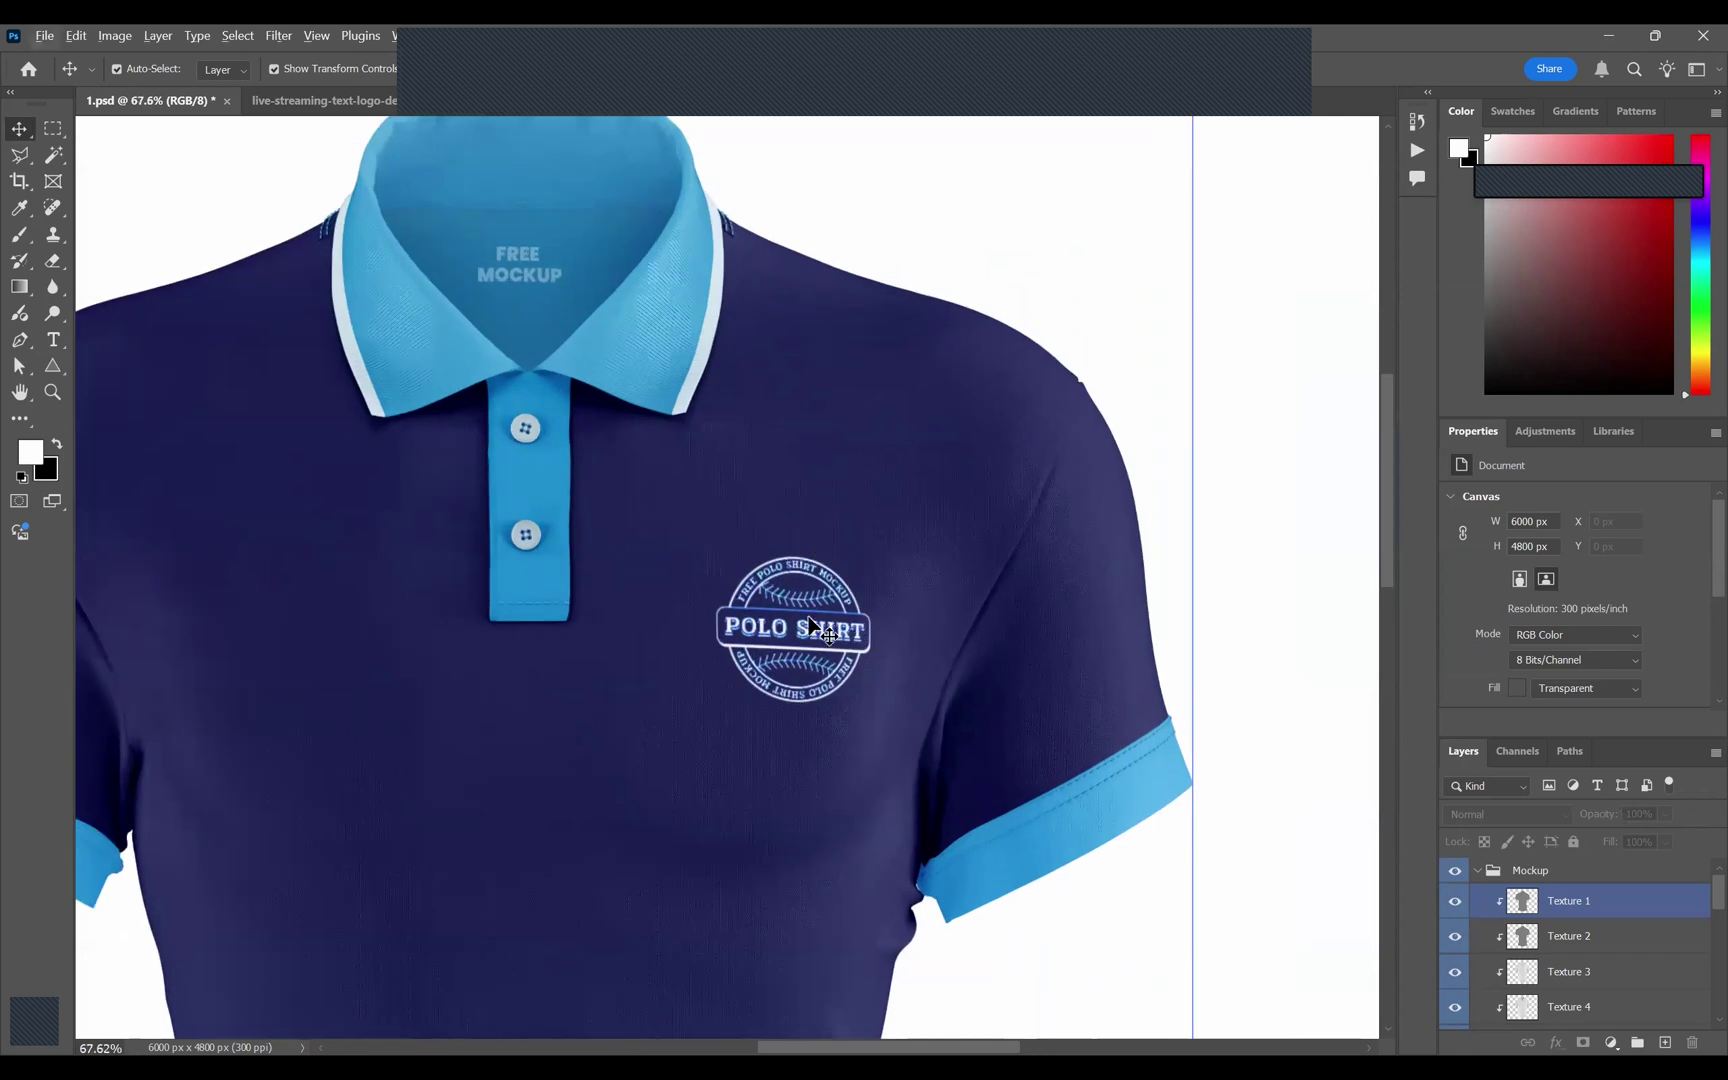
scroll(810, 690, "down", 5)
scroll(820, 694, "down", 2)
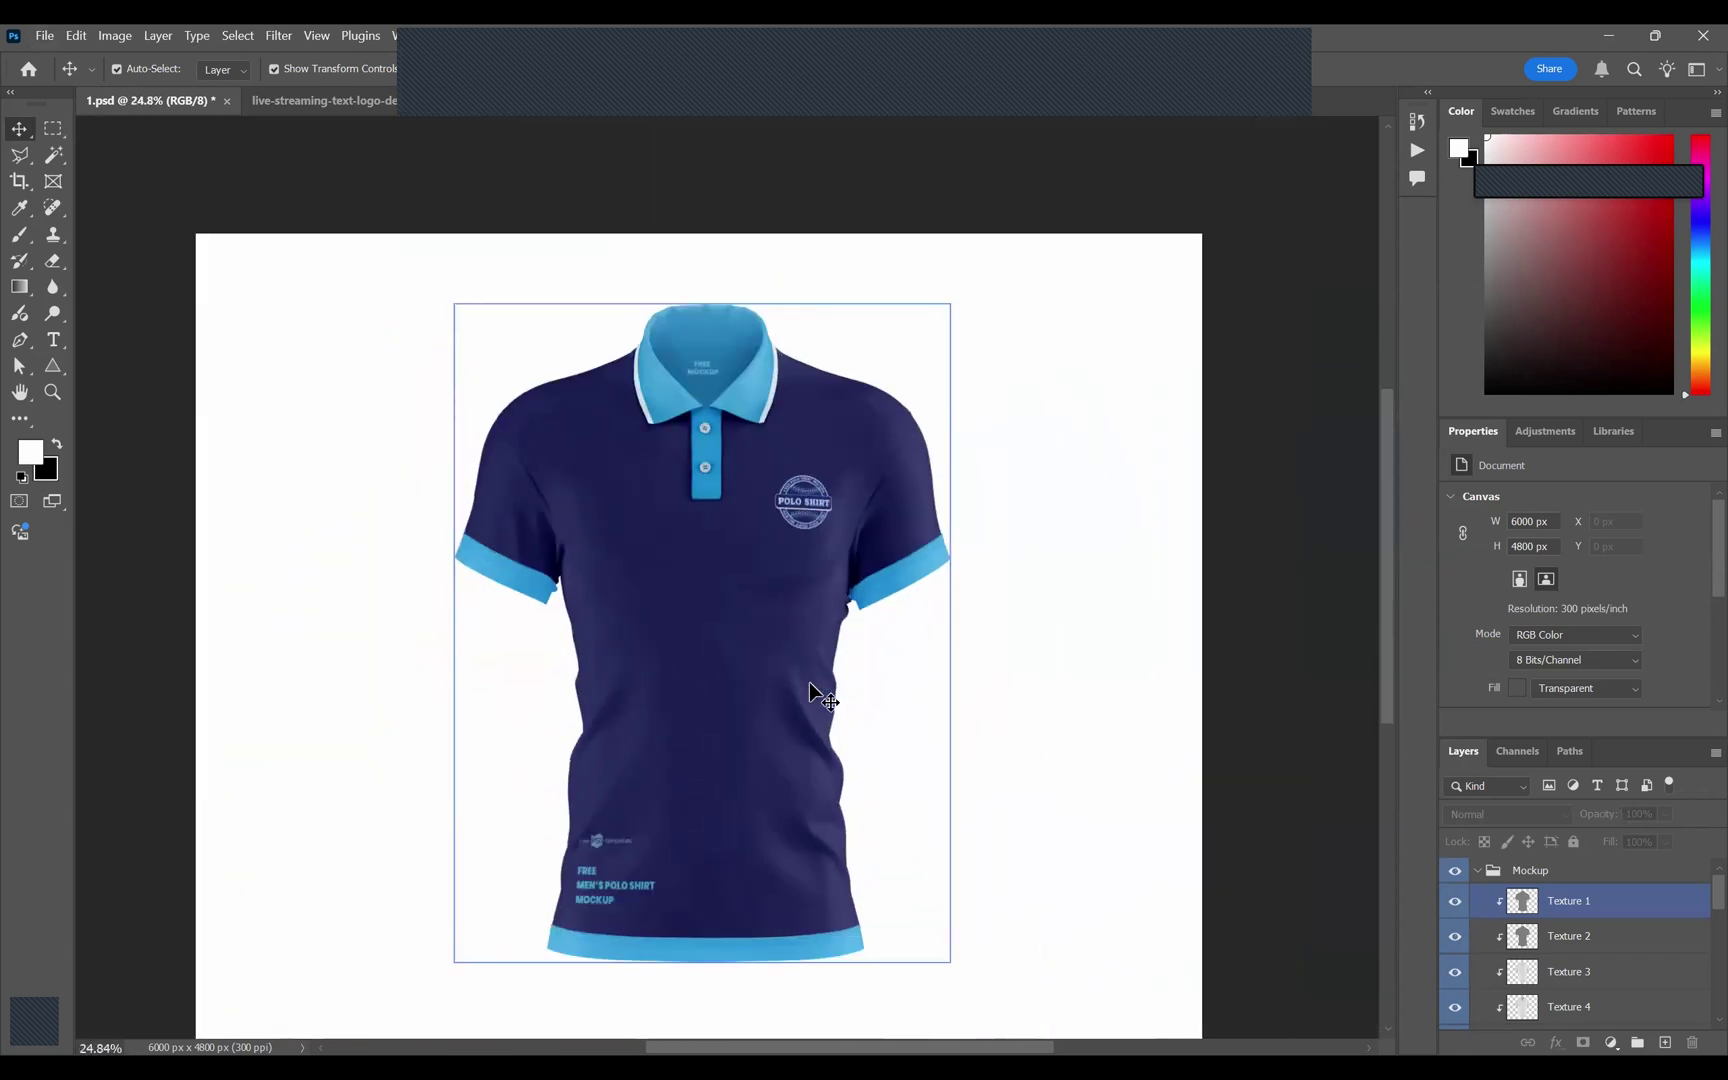
Collapse the Mockup group and check the contents of the Background group.
left_click(1515, 912)
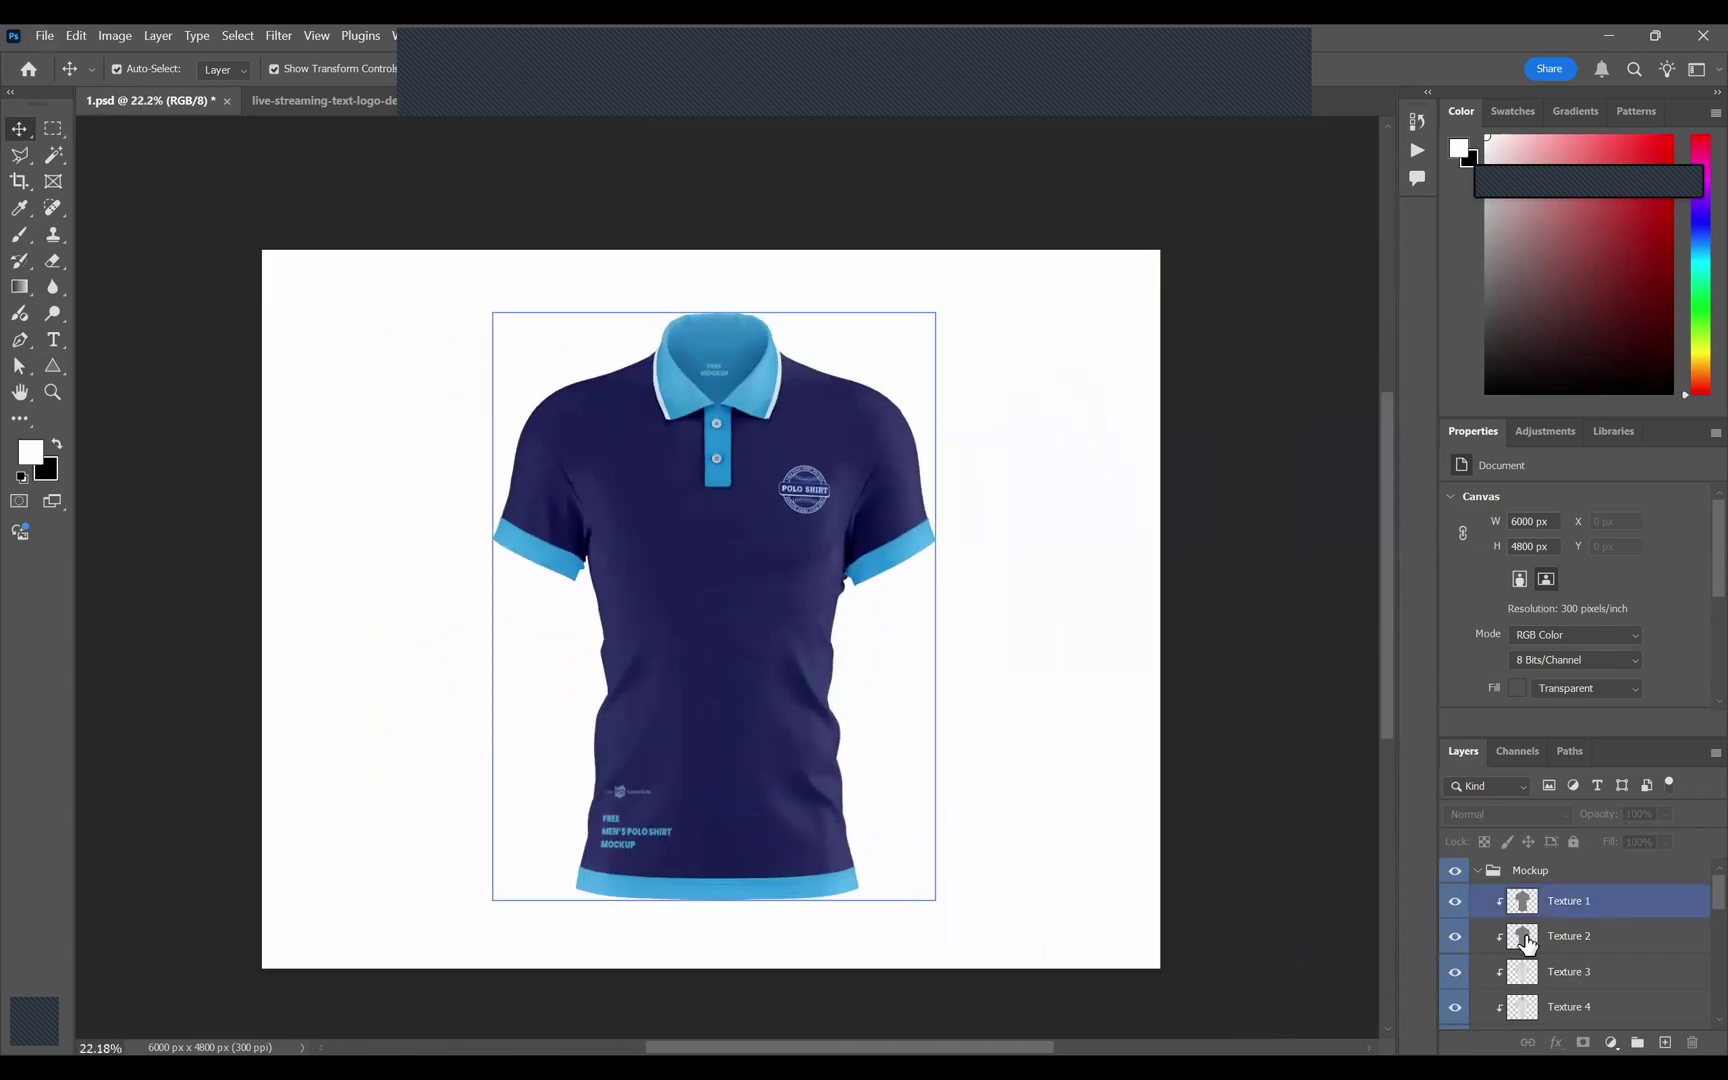
left_click(1480, 876)
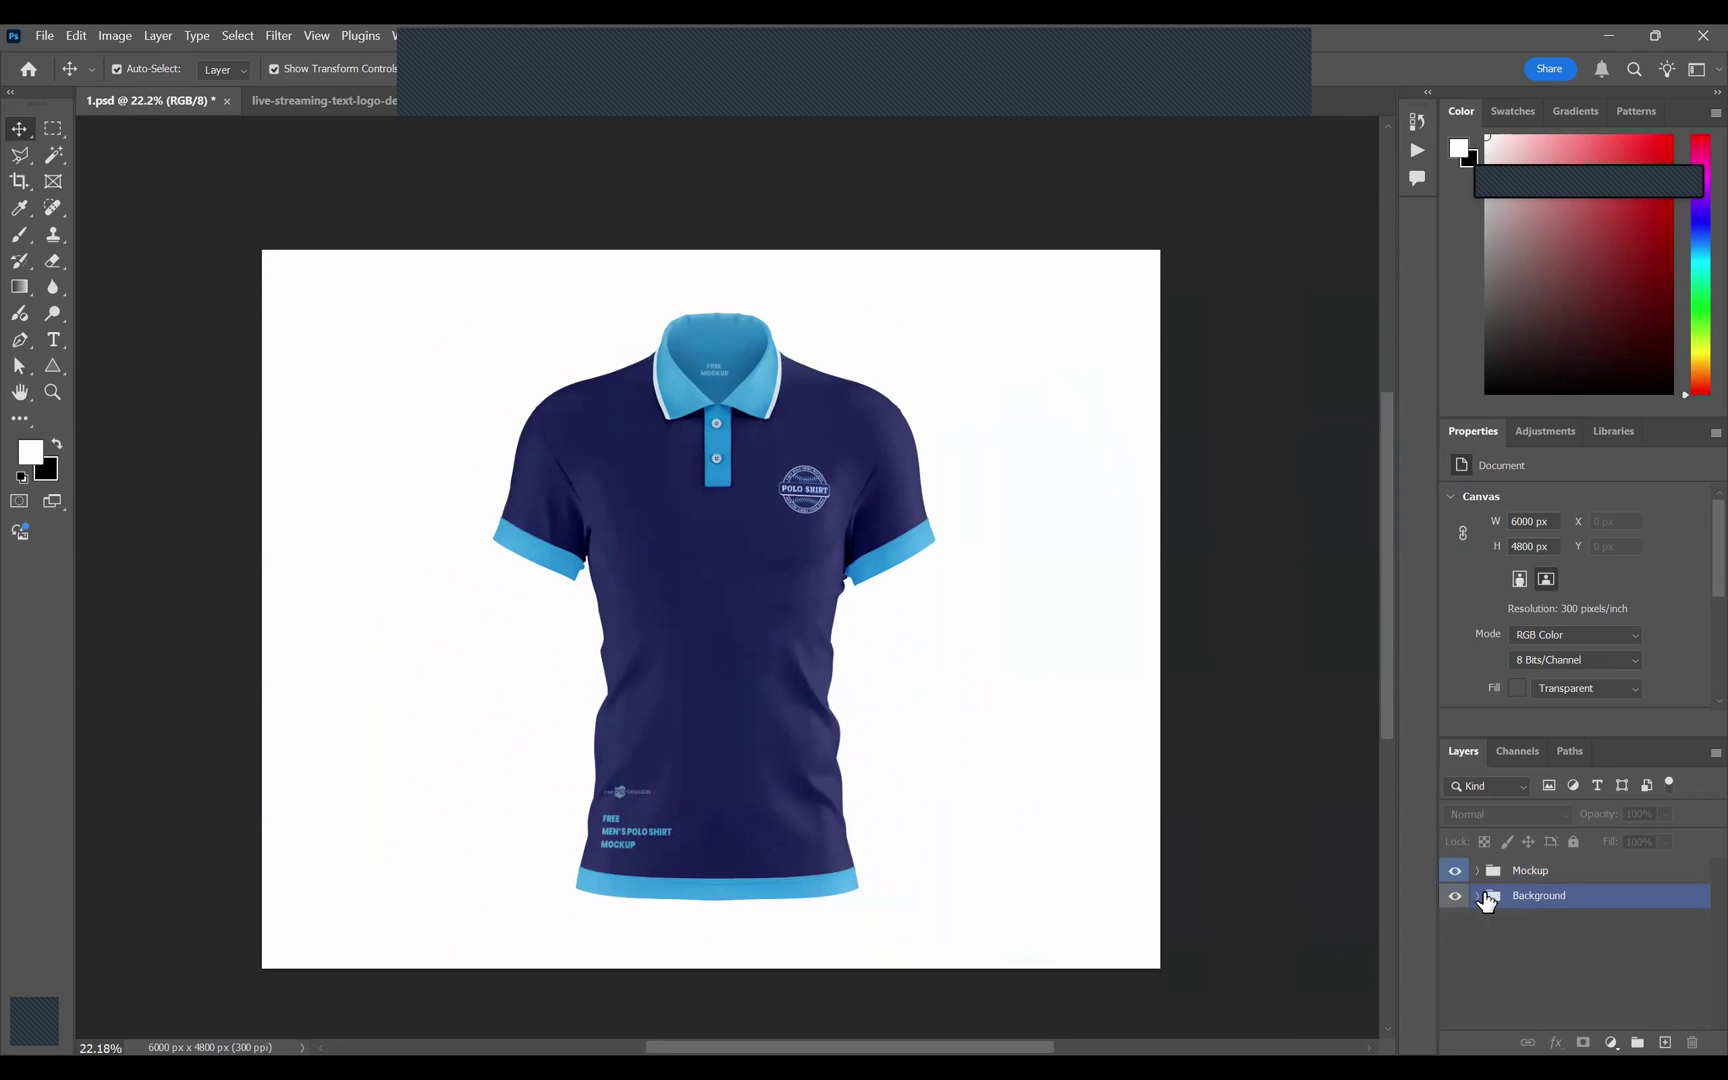
left_click(1489, 898)
left_click(1479, 898)
left_click(1478, 897)
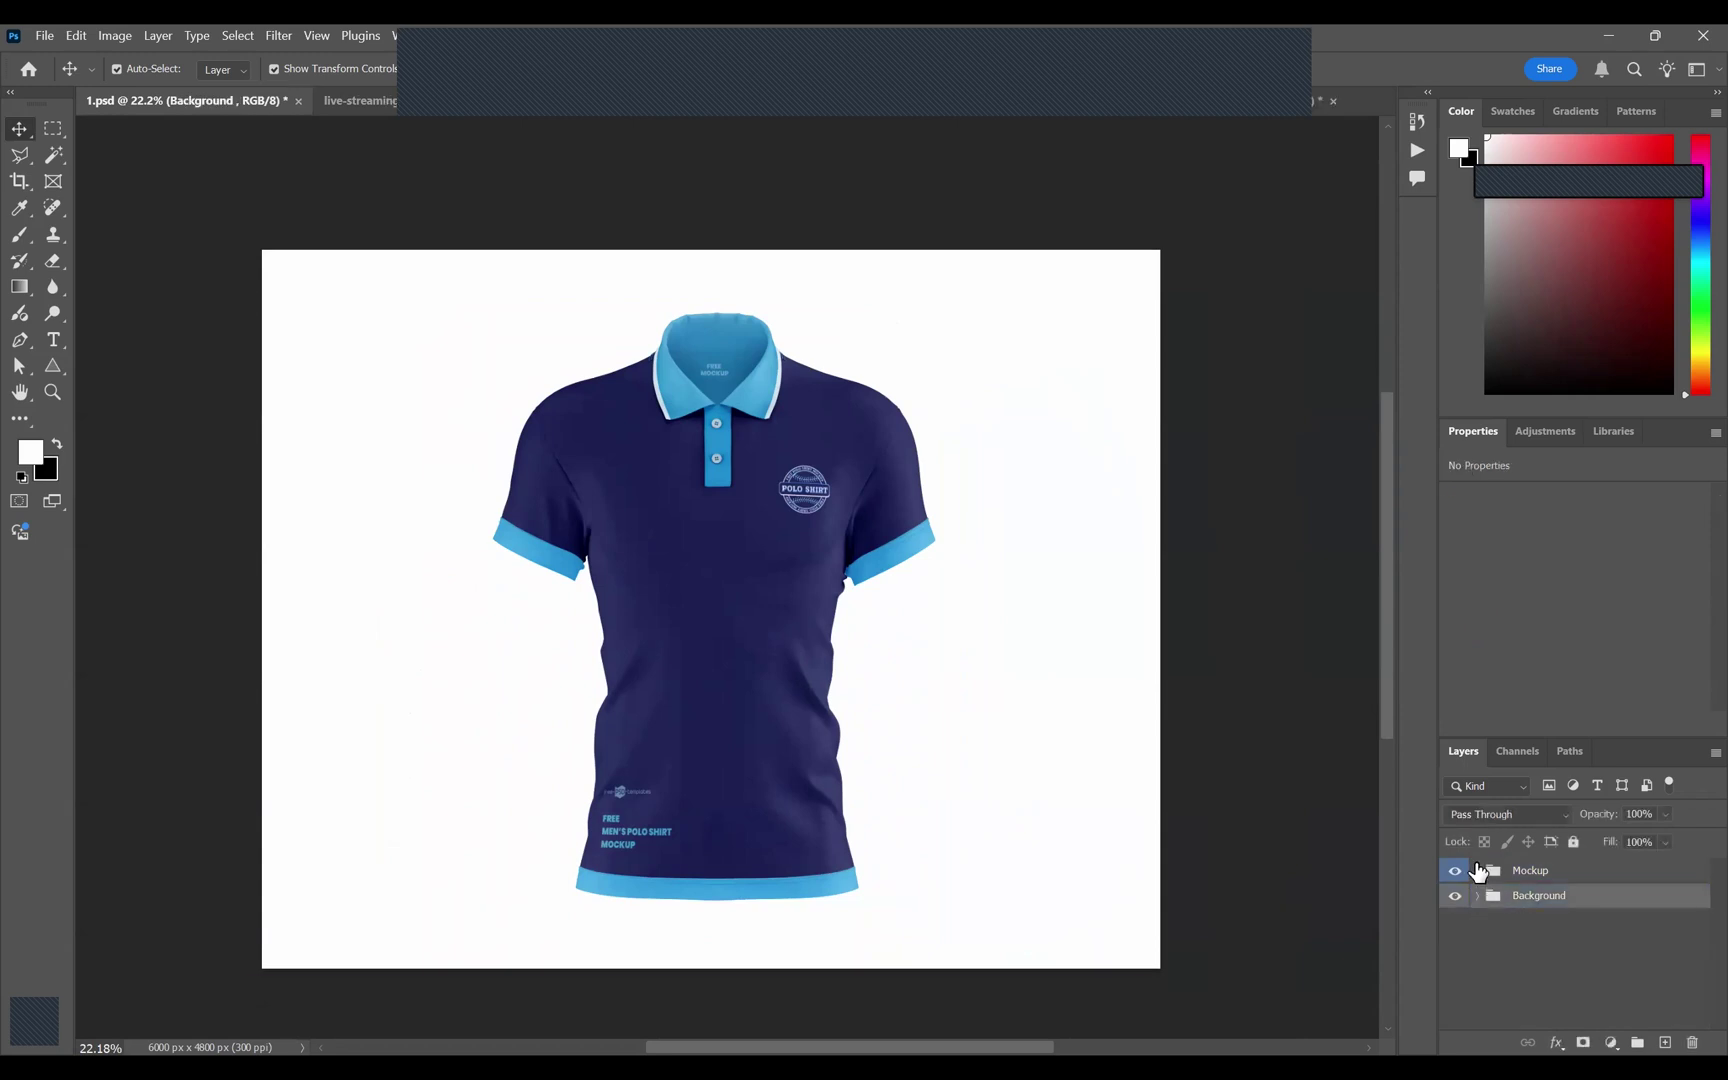
Expand the Mockup group, select the Seam thread color layer and toggle its visibility off and on.
left_click(1477, 871)
scroll(1509, 955, "down", 1)
left_click(1510, 955)
scroll(1510, 955, "down", 2)
left_click(1510, 955)
left_click(1449, 958)
left_click(1449, 958)
Open the contents of the "Mockup Body - Edit Me" smart object for editing.
scroll(1530, 985, "down", 3)
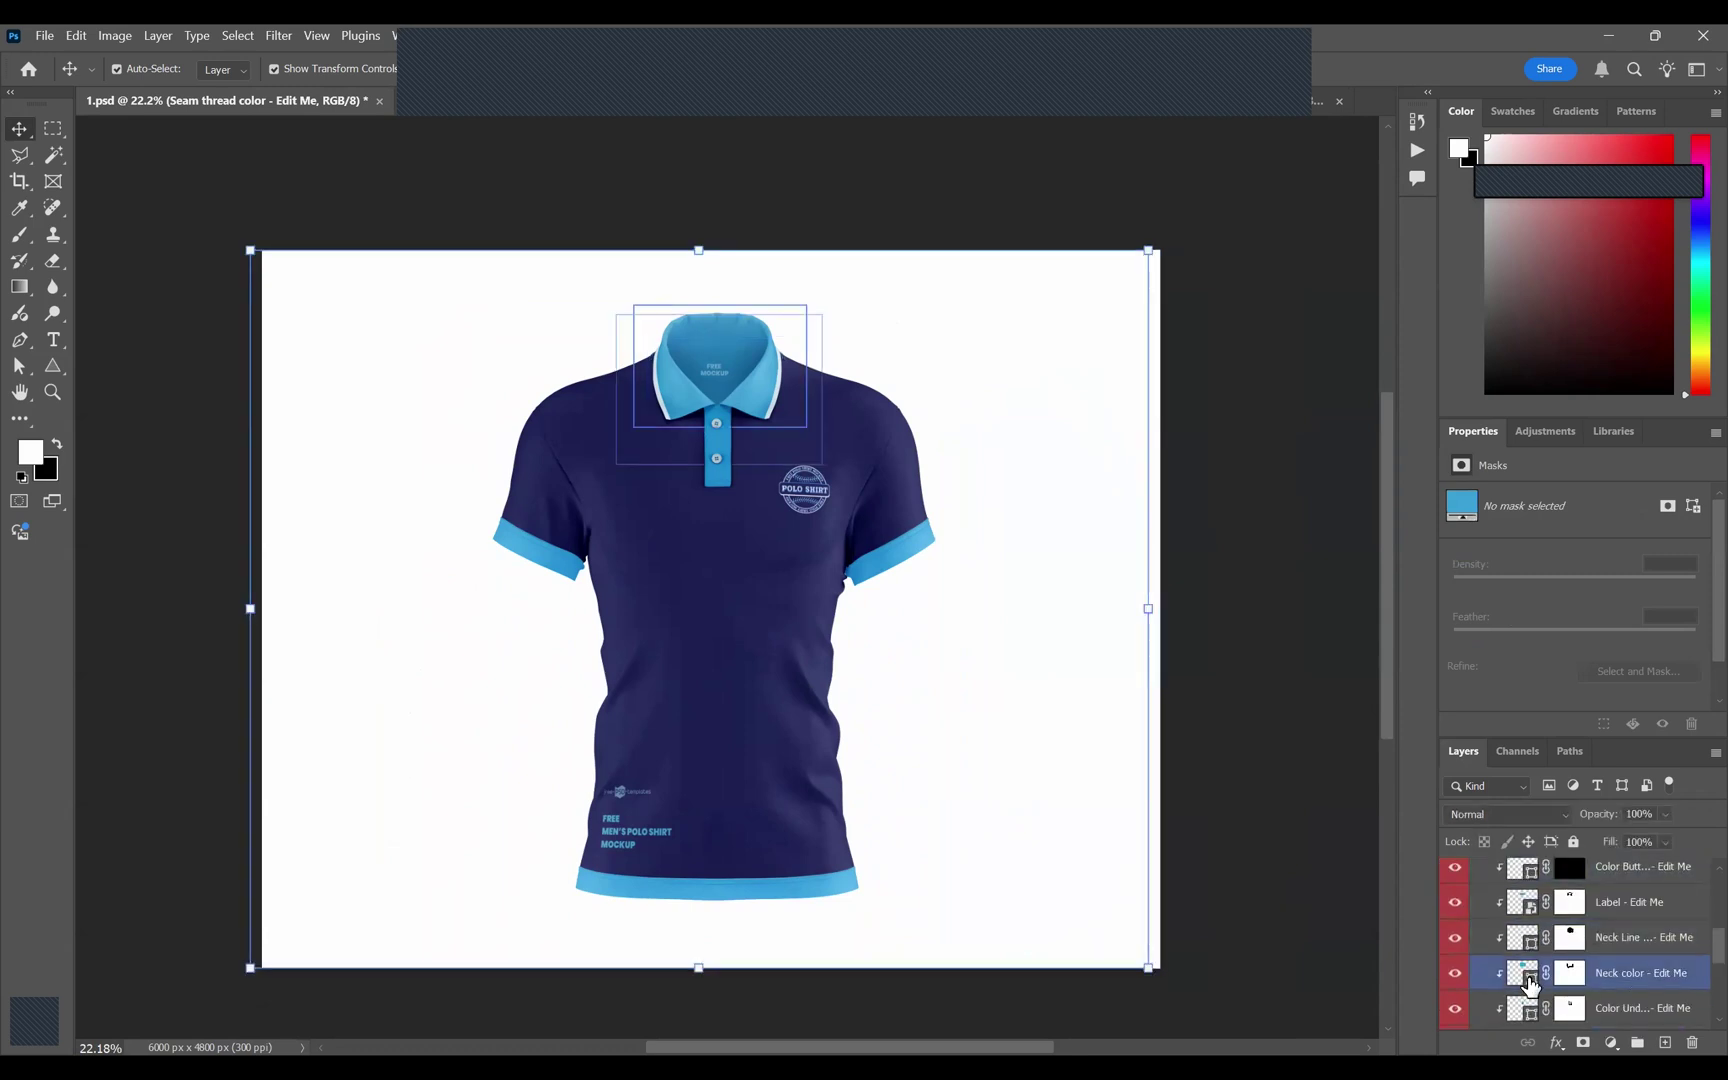
scroll(1530, 985, "up", 1)
scroll(1530, 987, "down", 3)
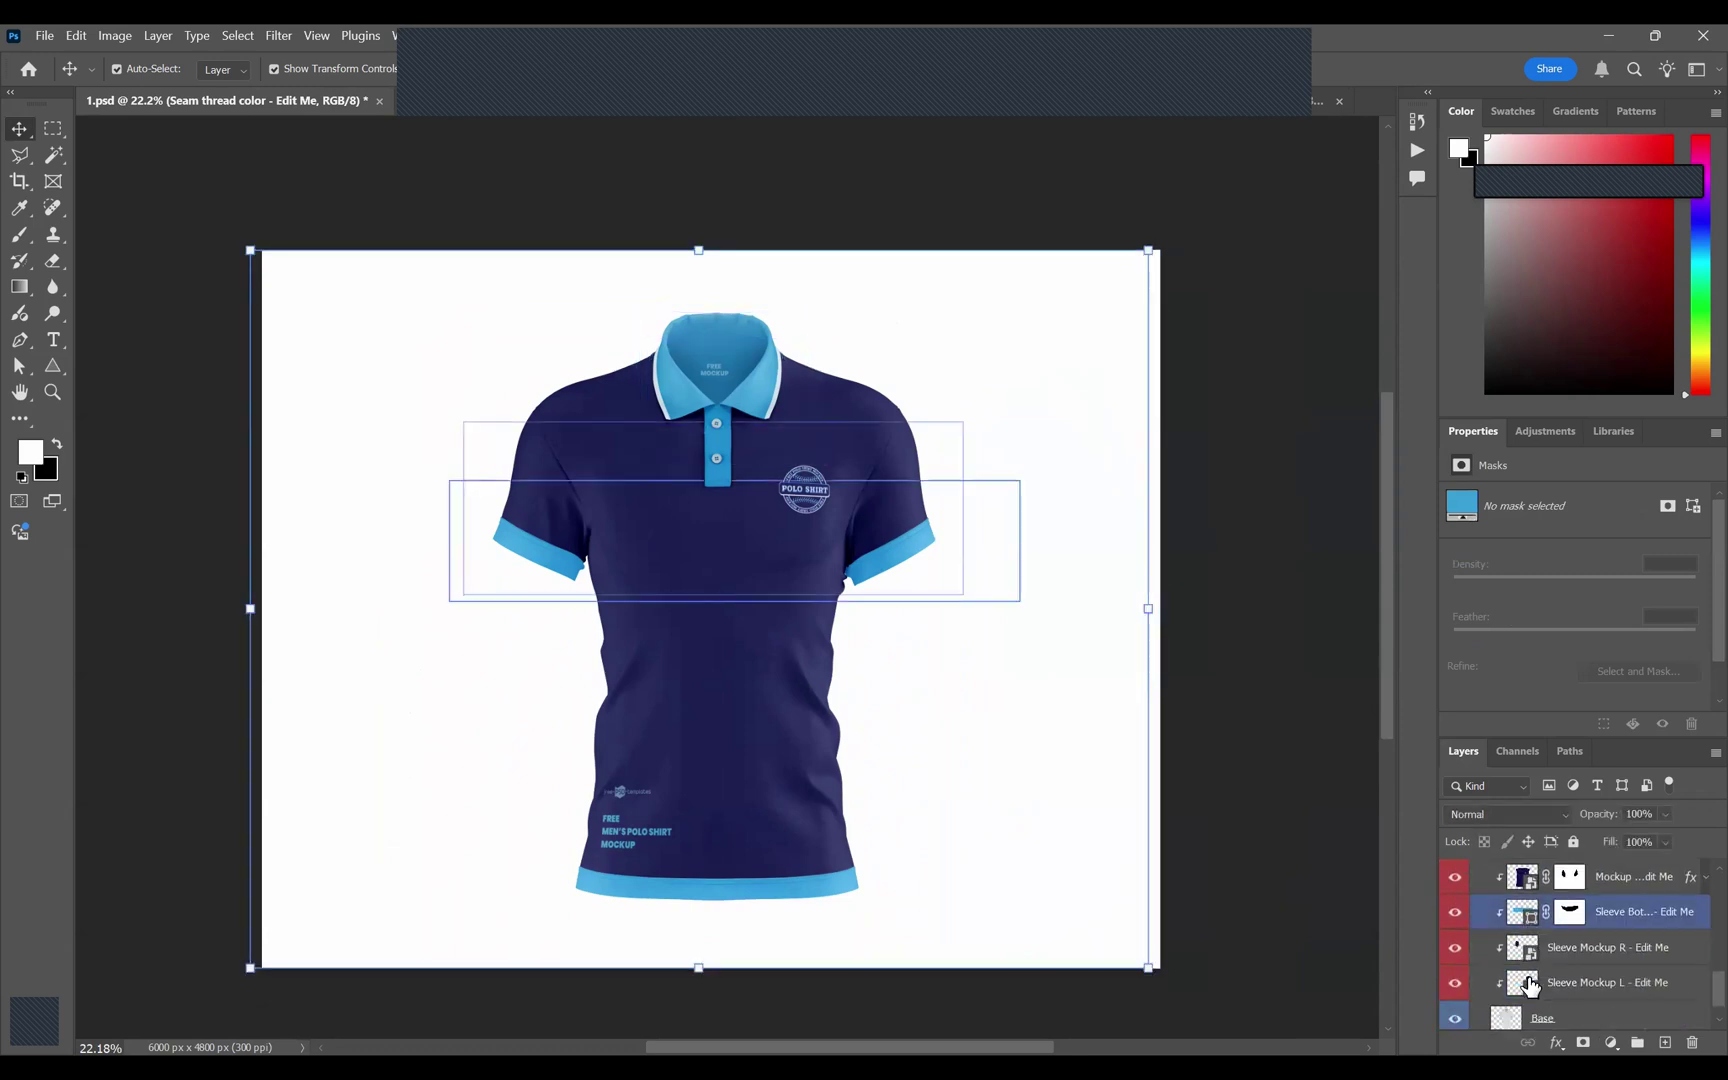
left_click(1520, 886)
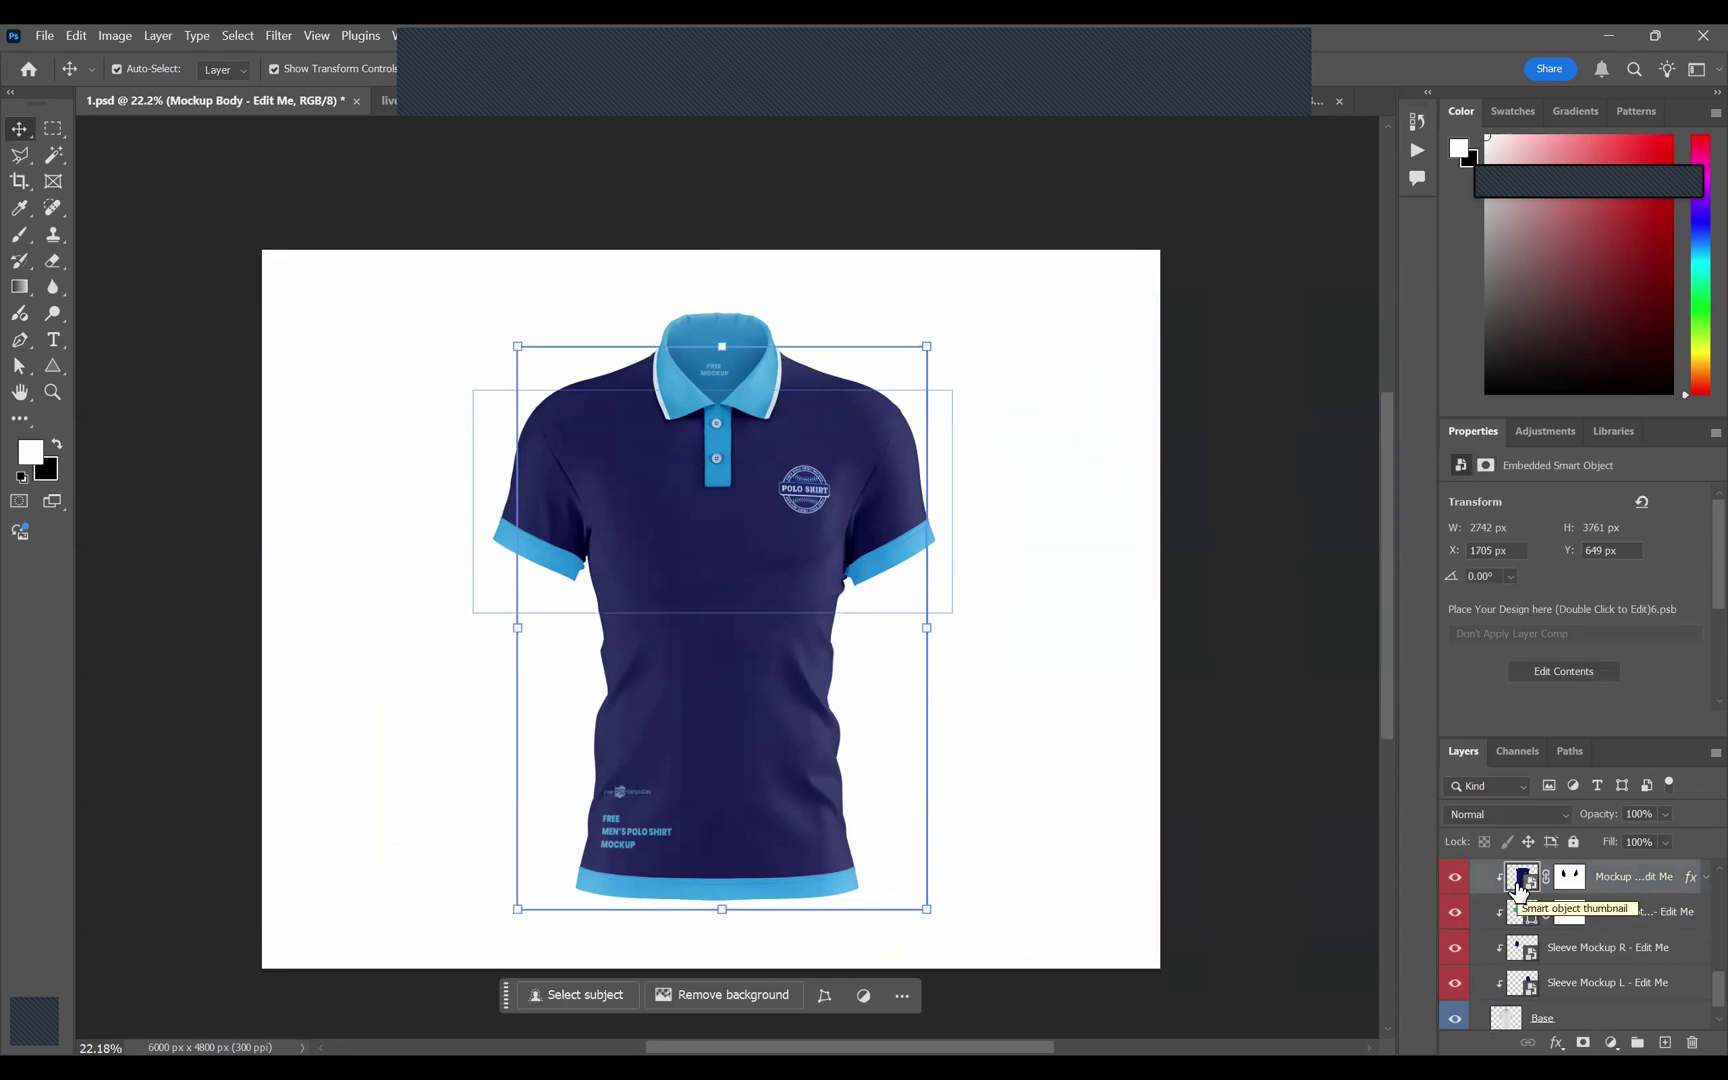
double_click(1517, 884)
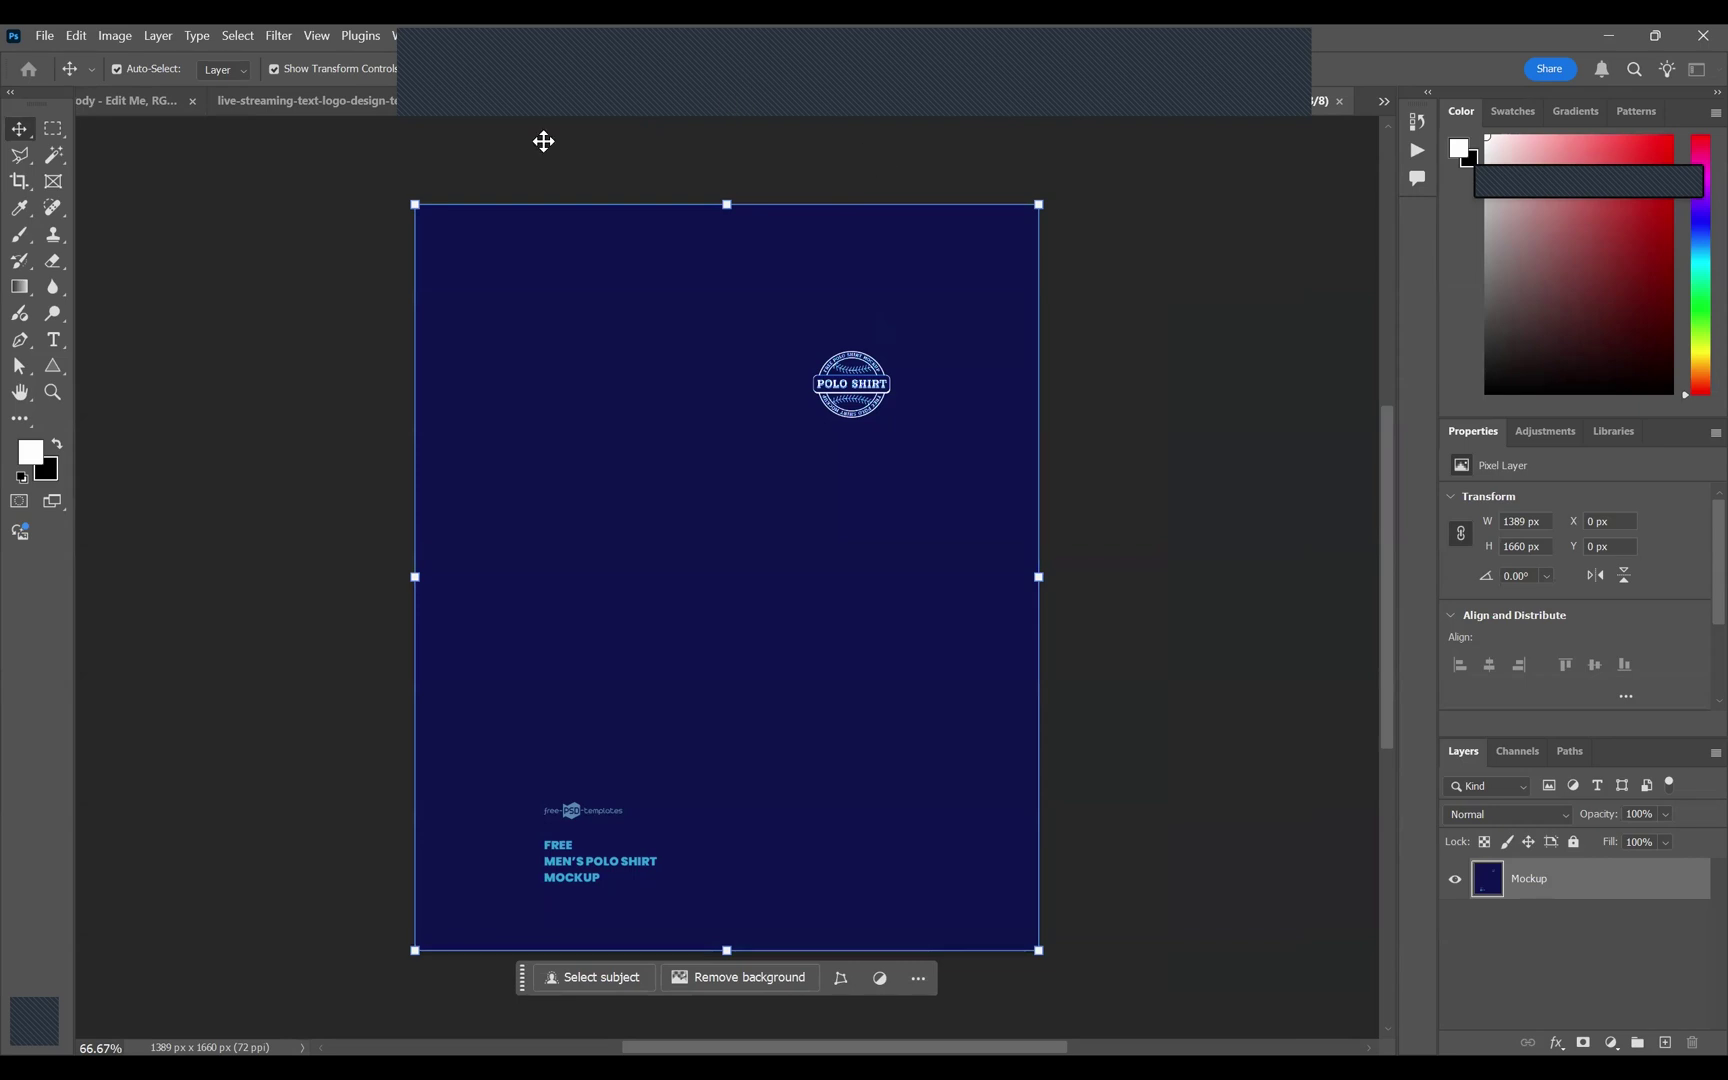
Return to the 1.psd mockup document and select the shirt's Texture 1 layer.
key("ctrl+o")
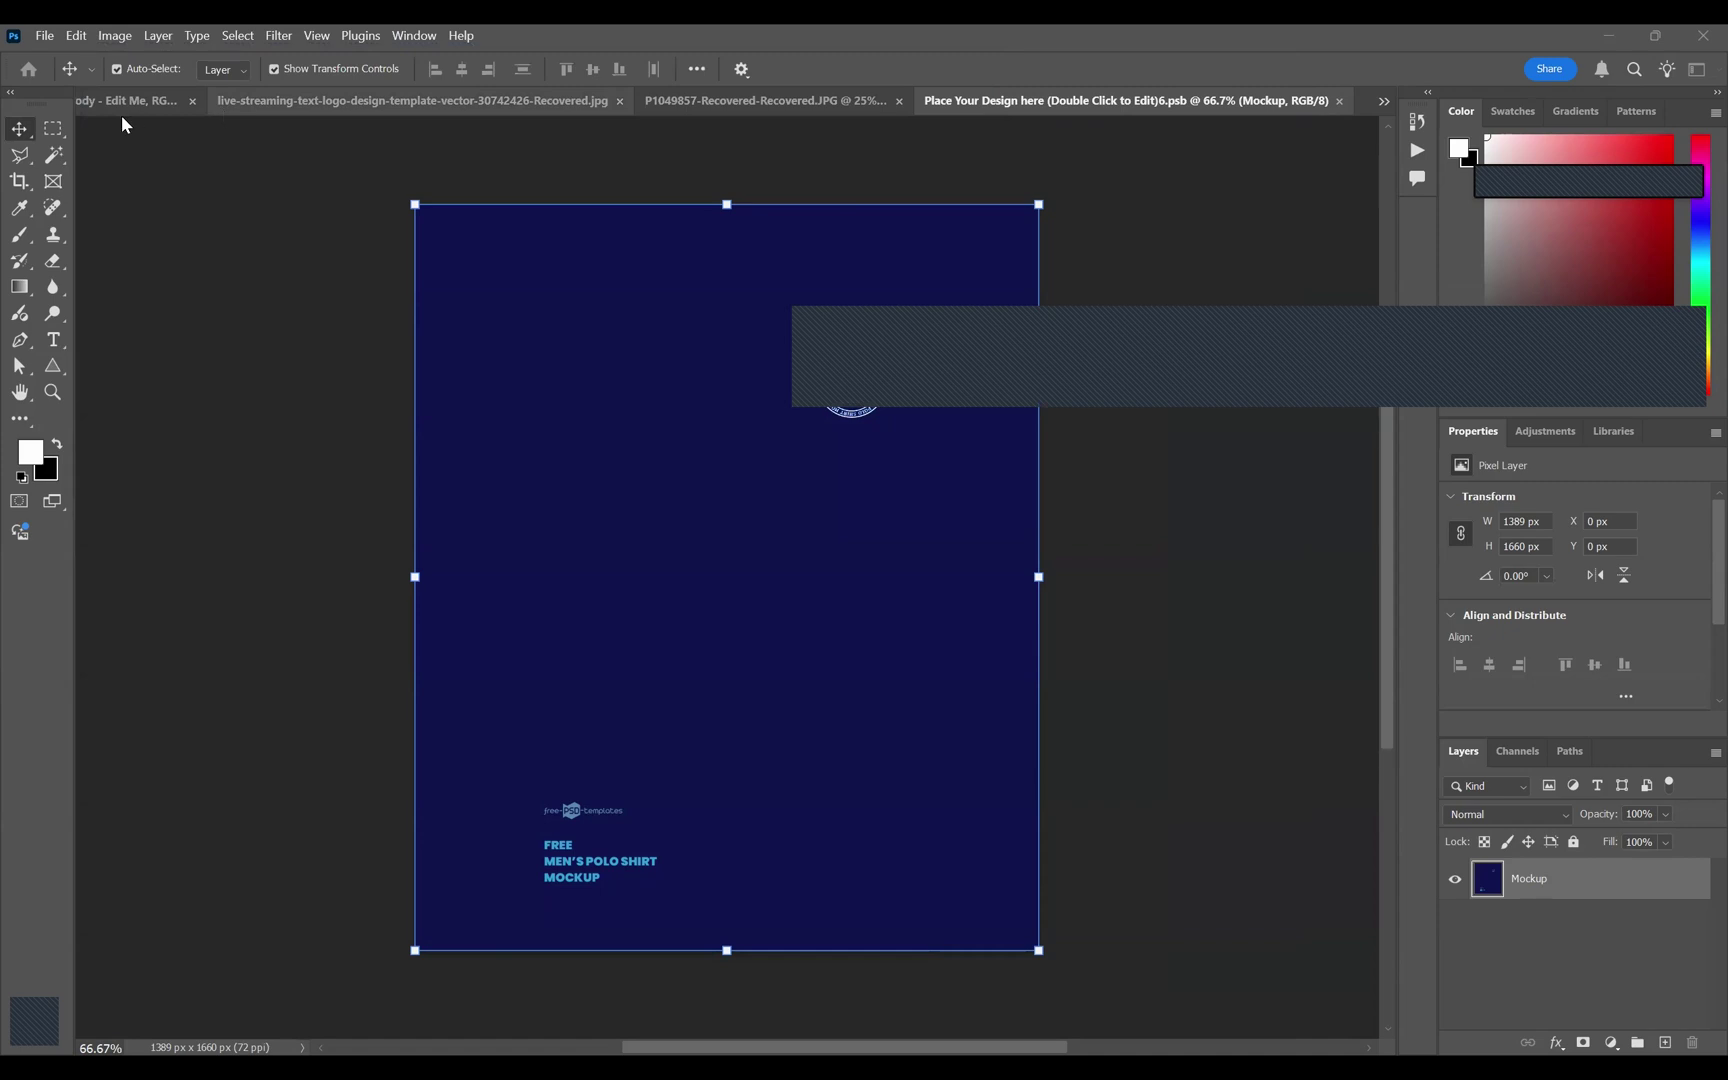
left_click(125, 108)
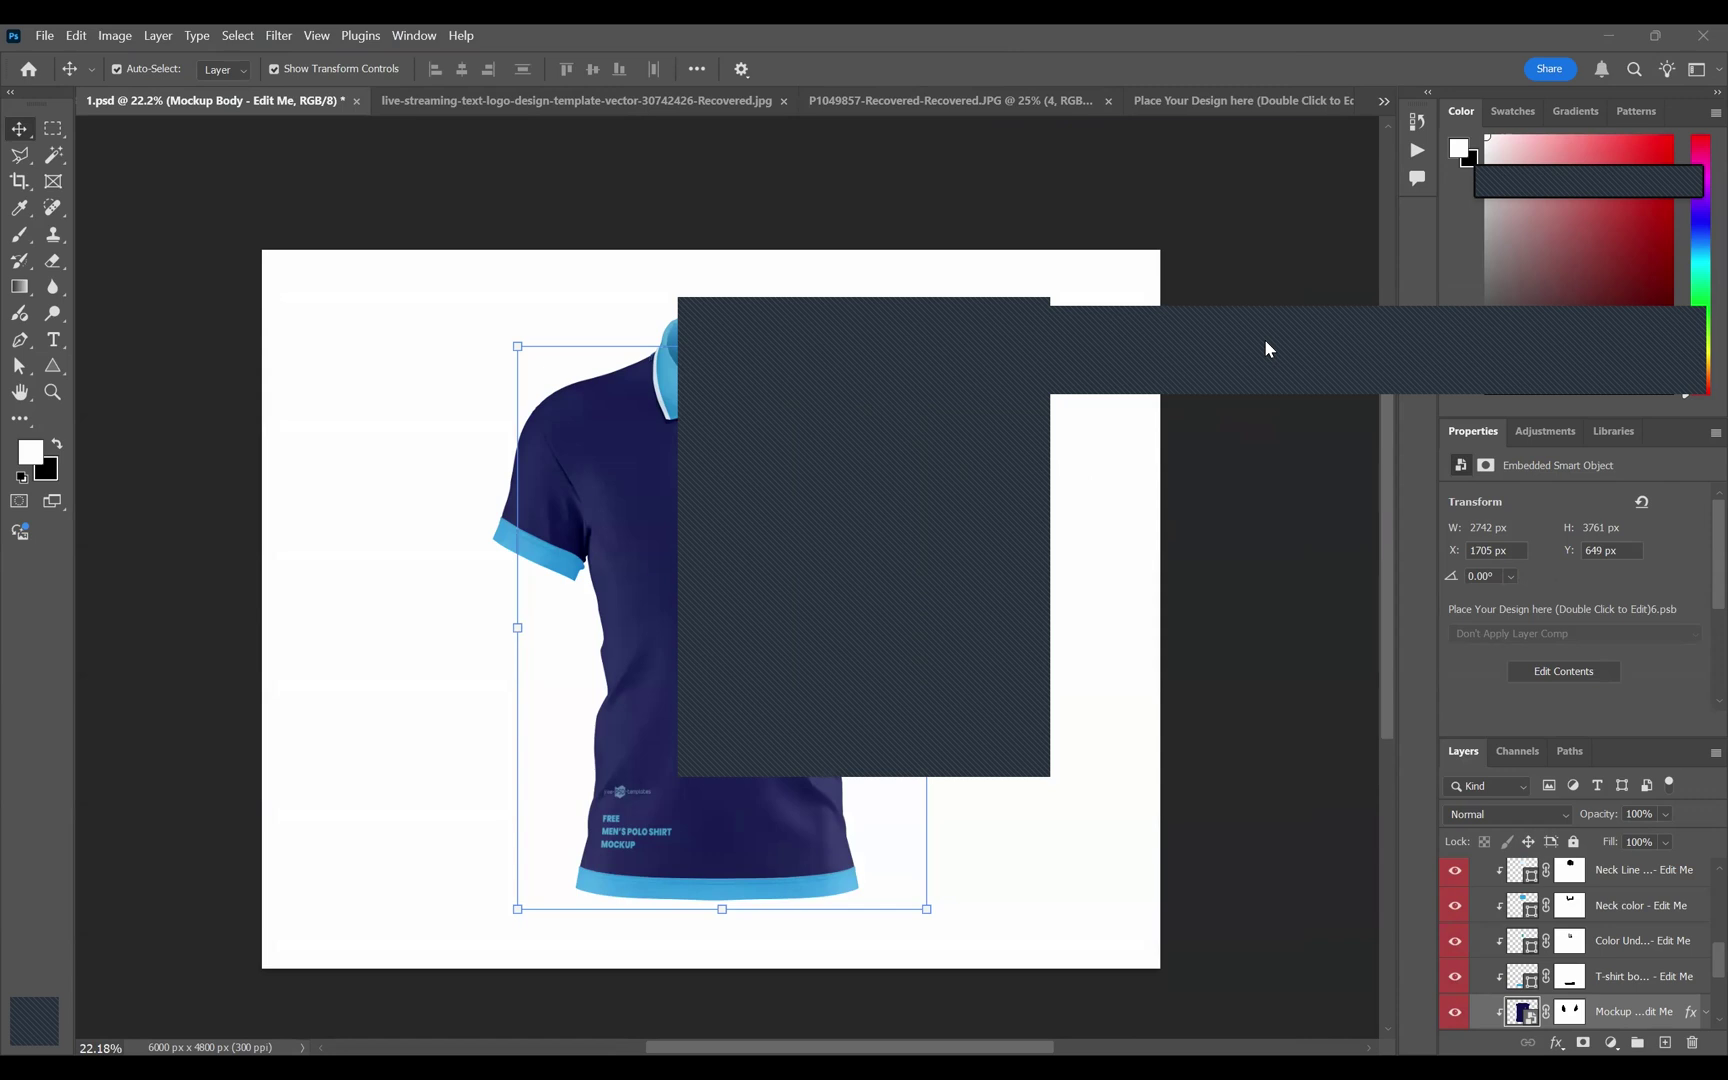
left_click(1341, 304)
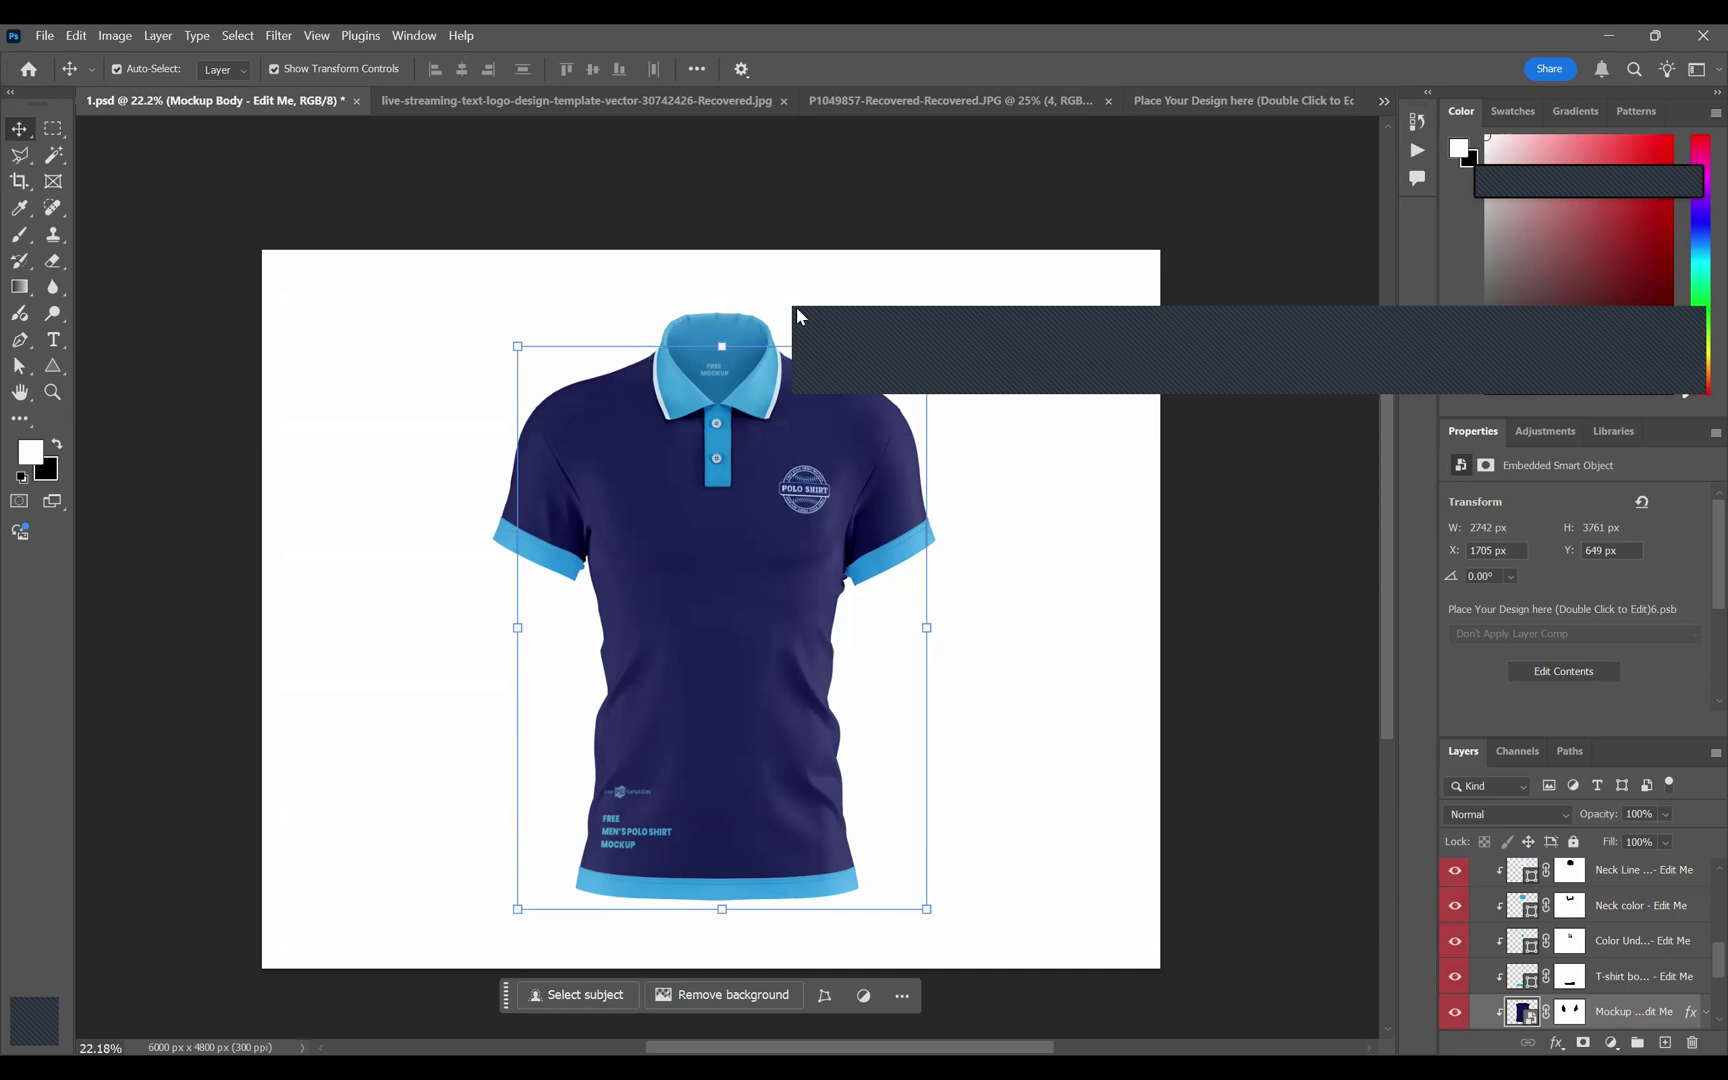
left_click(712, 555)
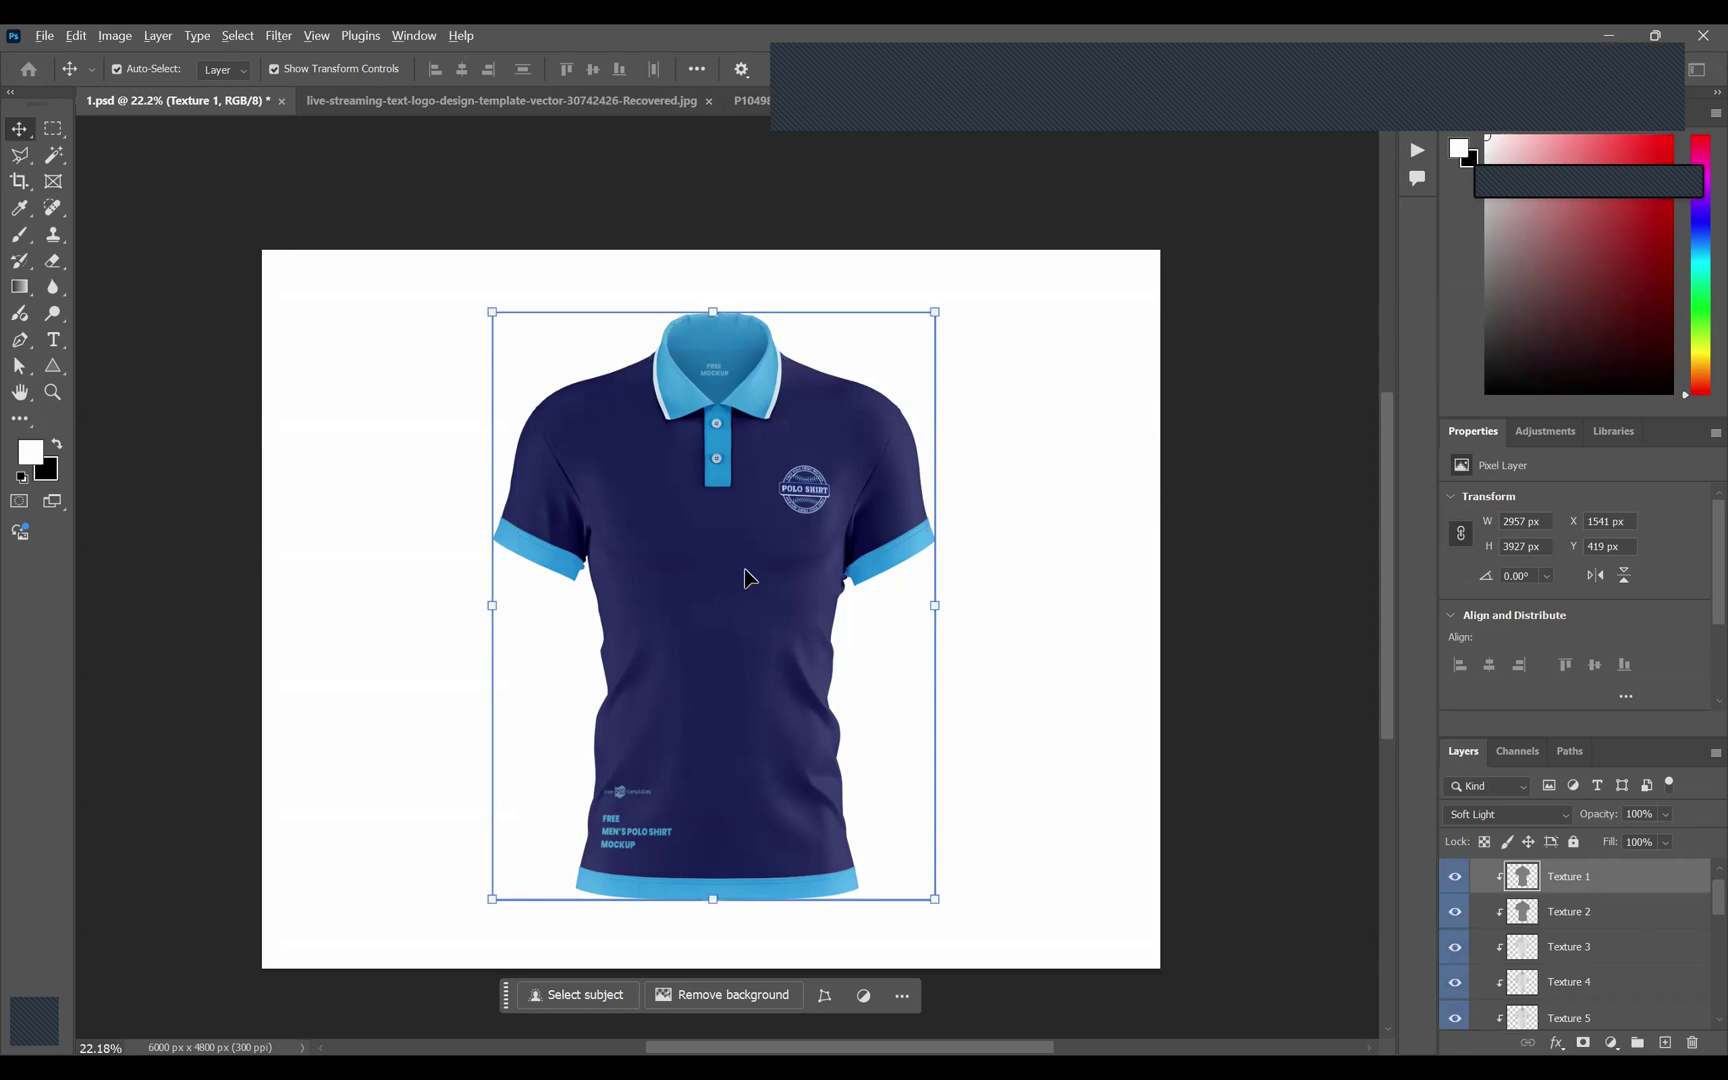
Select the "Seam thread color - Edit Me" layer in the Mockup group.
scroll(749, 578, "up", 1)
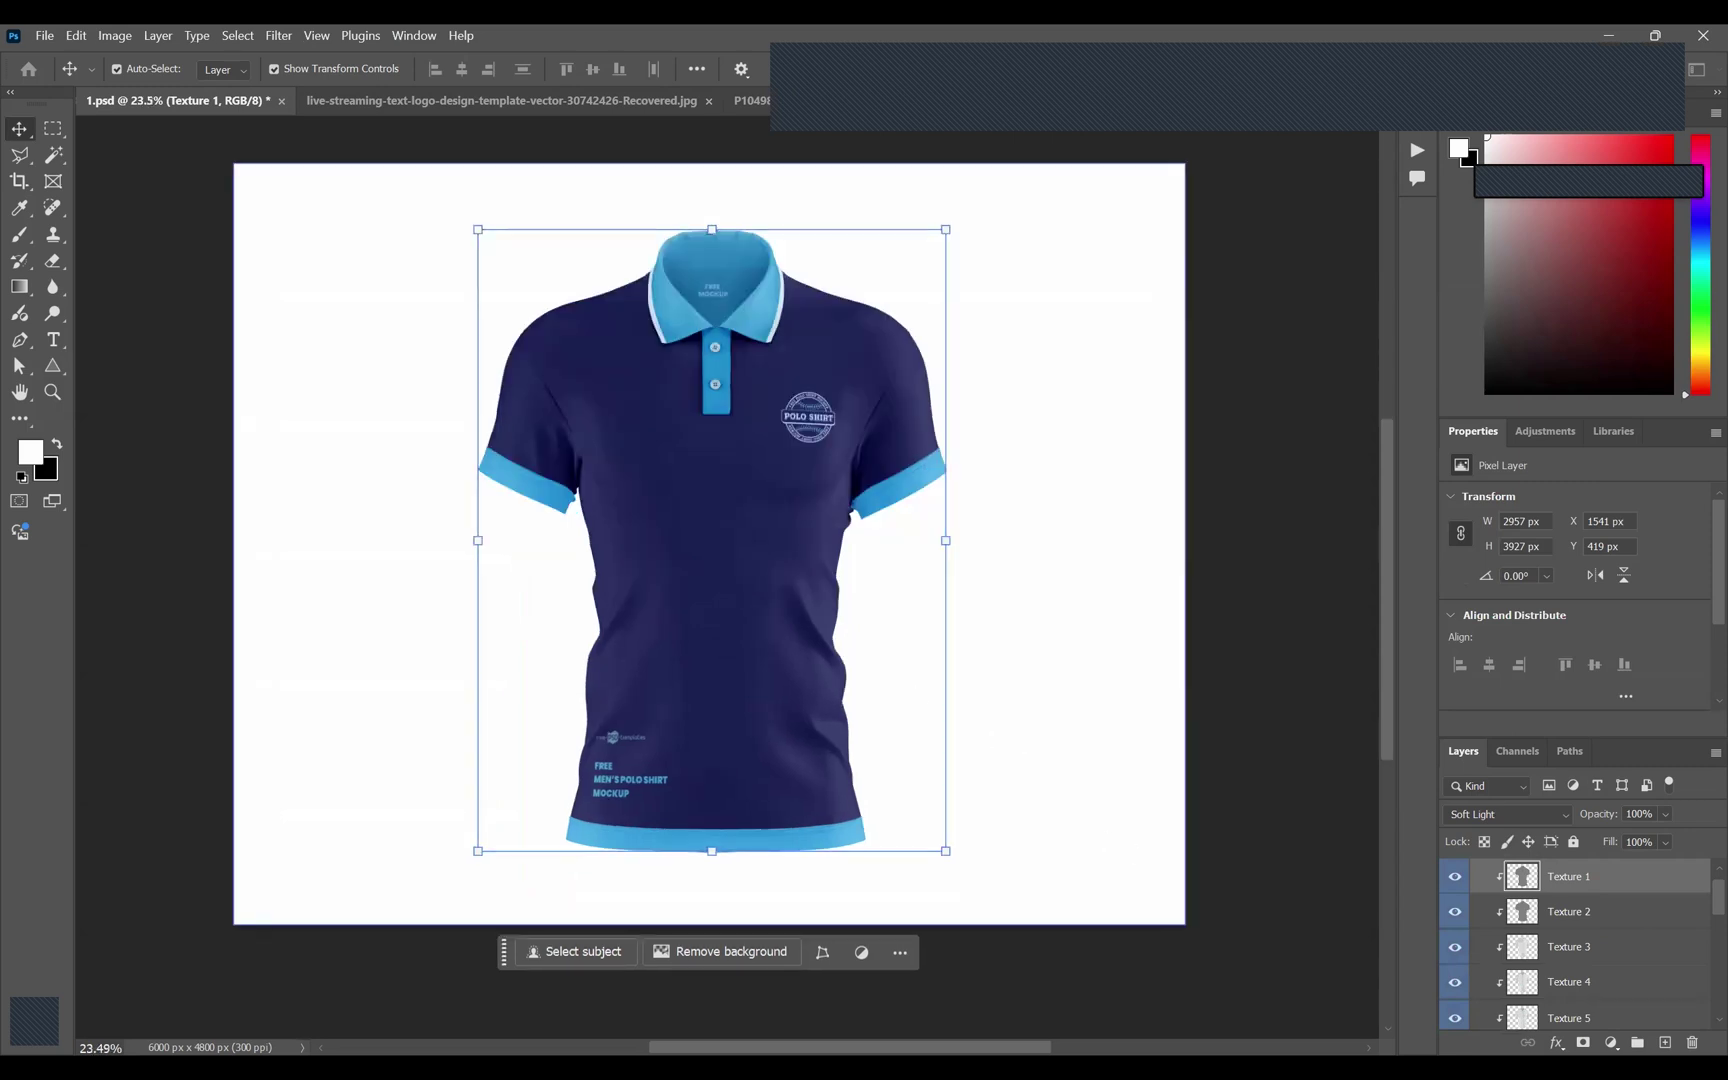
scroll(1486, 985, "down", 3)
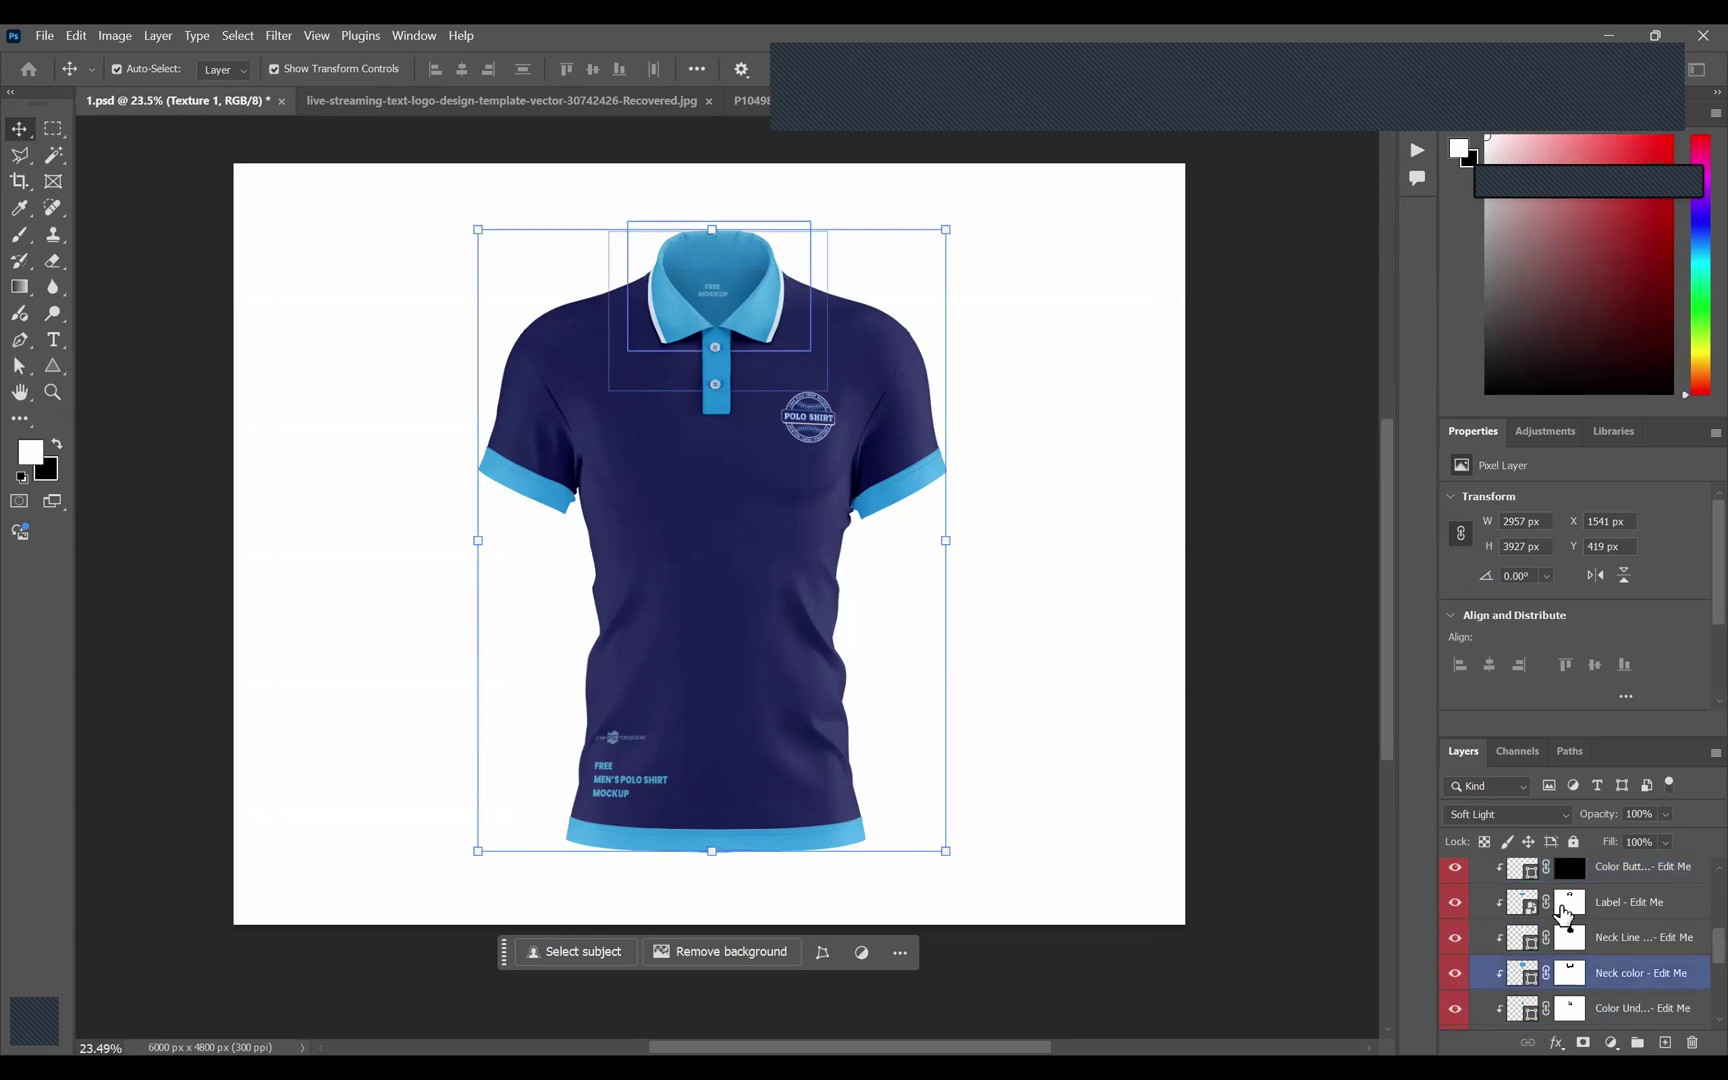
scroll(1500, 960, "up", 3)
left_click(1519, 932)
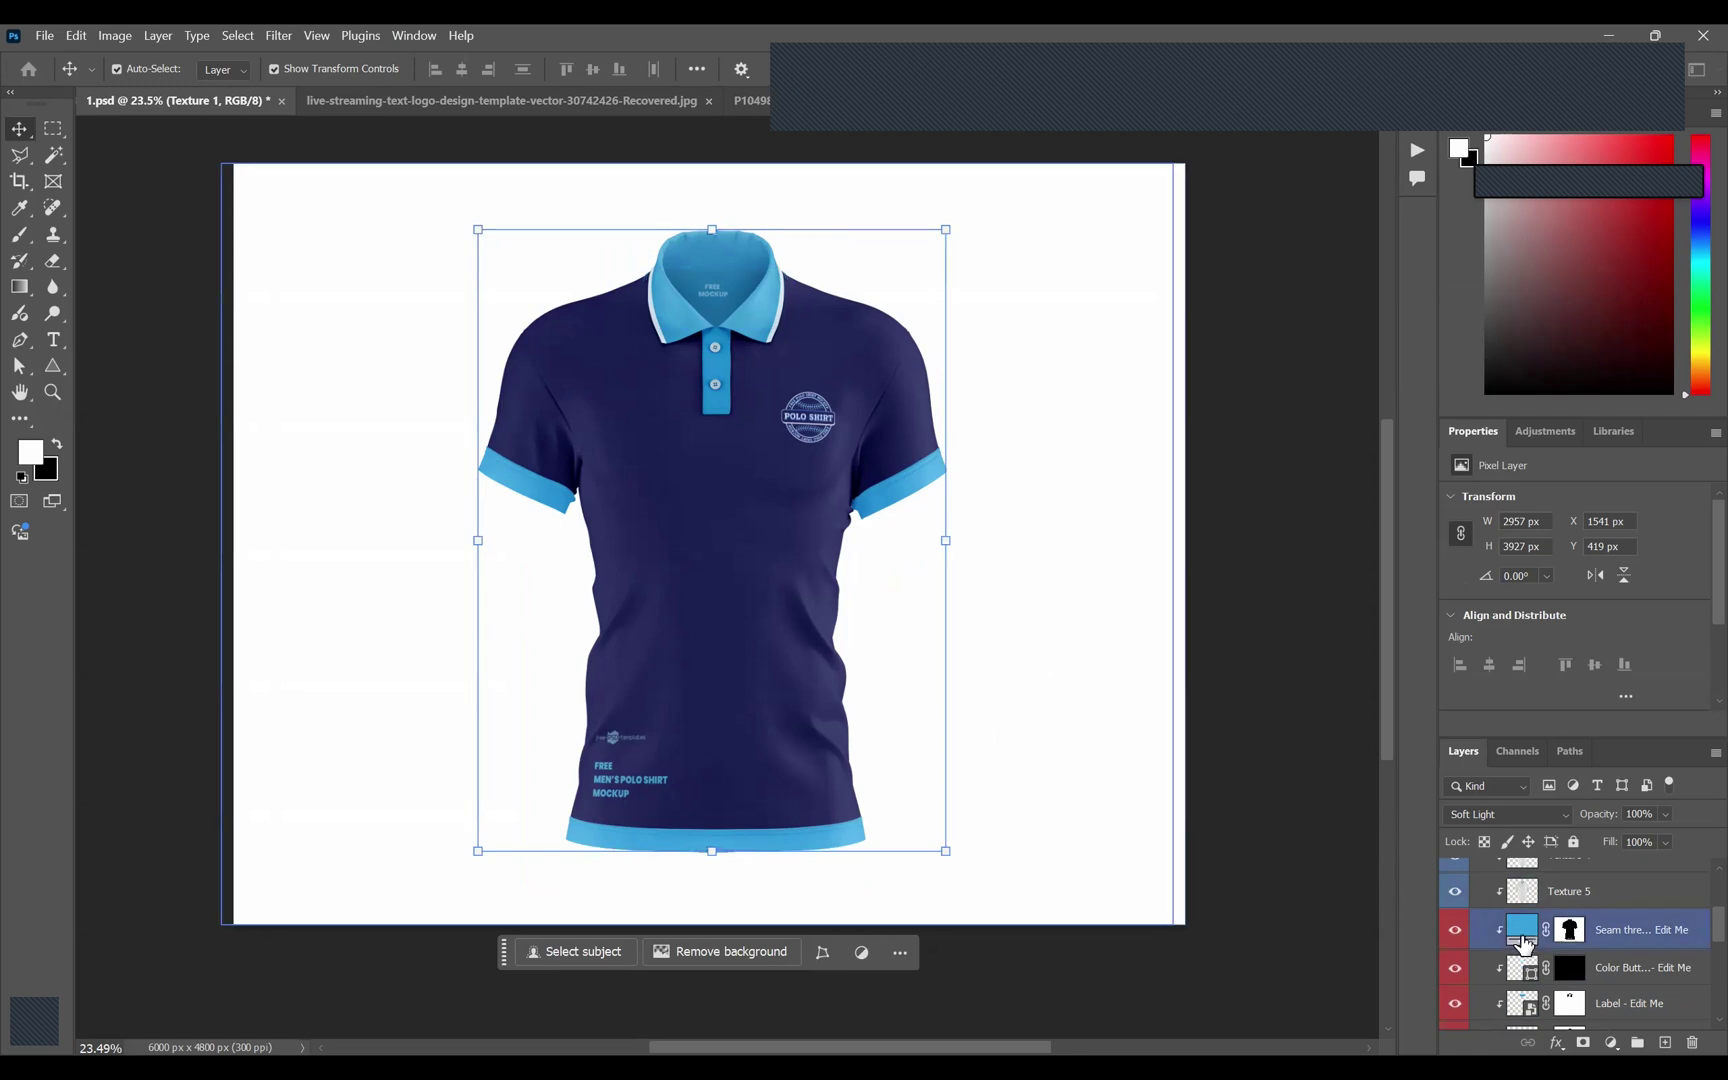
left_click(1523, 940)
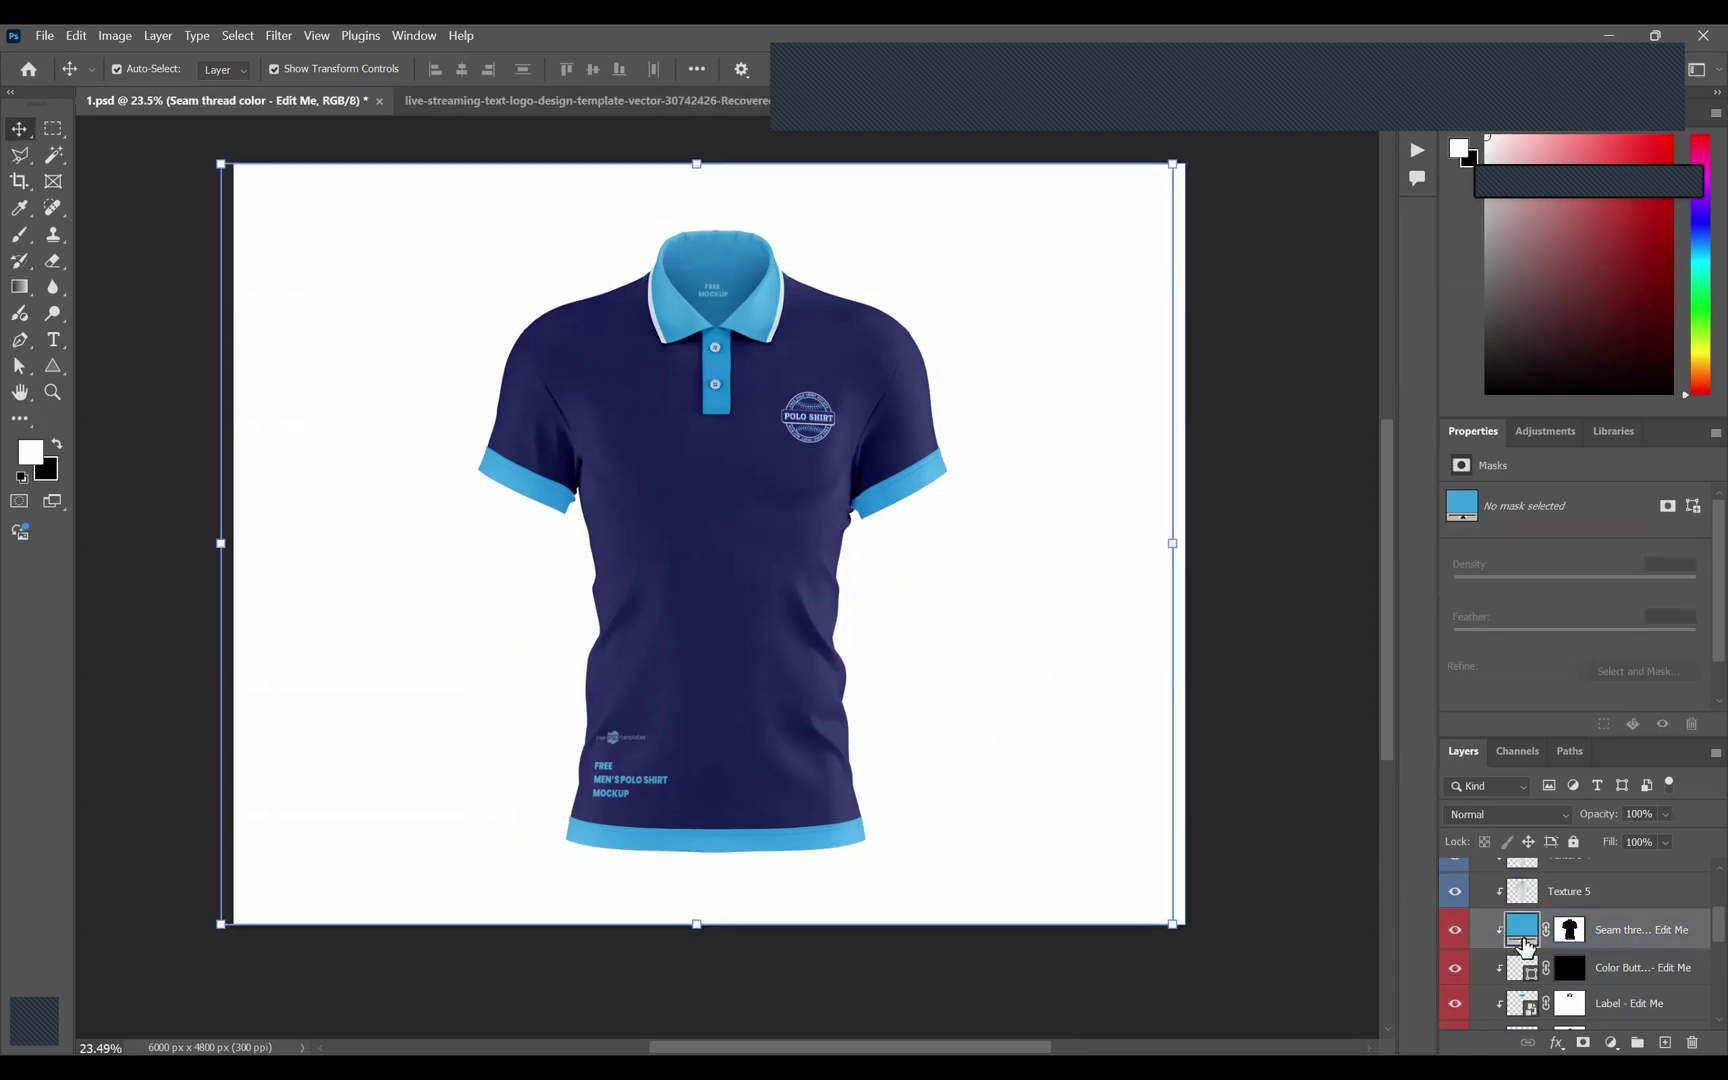
Look through the Mockup group's layers, from the textures down to the collar and neck layers.
scroll(1521, 945, "down", 5)
left_click(1523, 950)
scroll(1523, 962, "down", 4)
scroll(1523, 962, "up", 6)
scroll(1523, 963, "up", 4)
scroll(1644, 998, "down", 2)
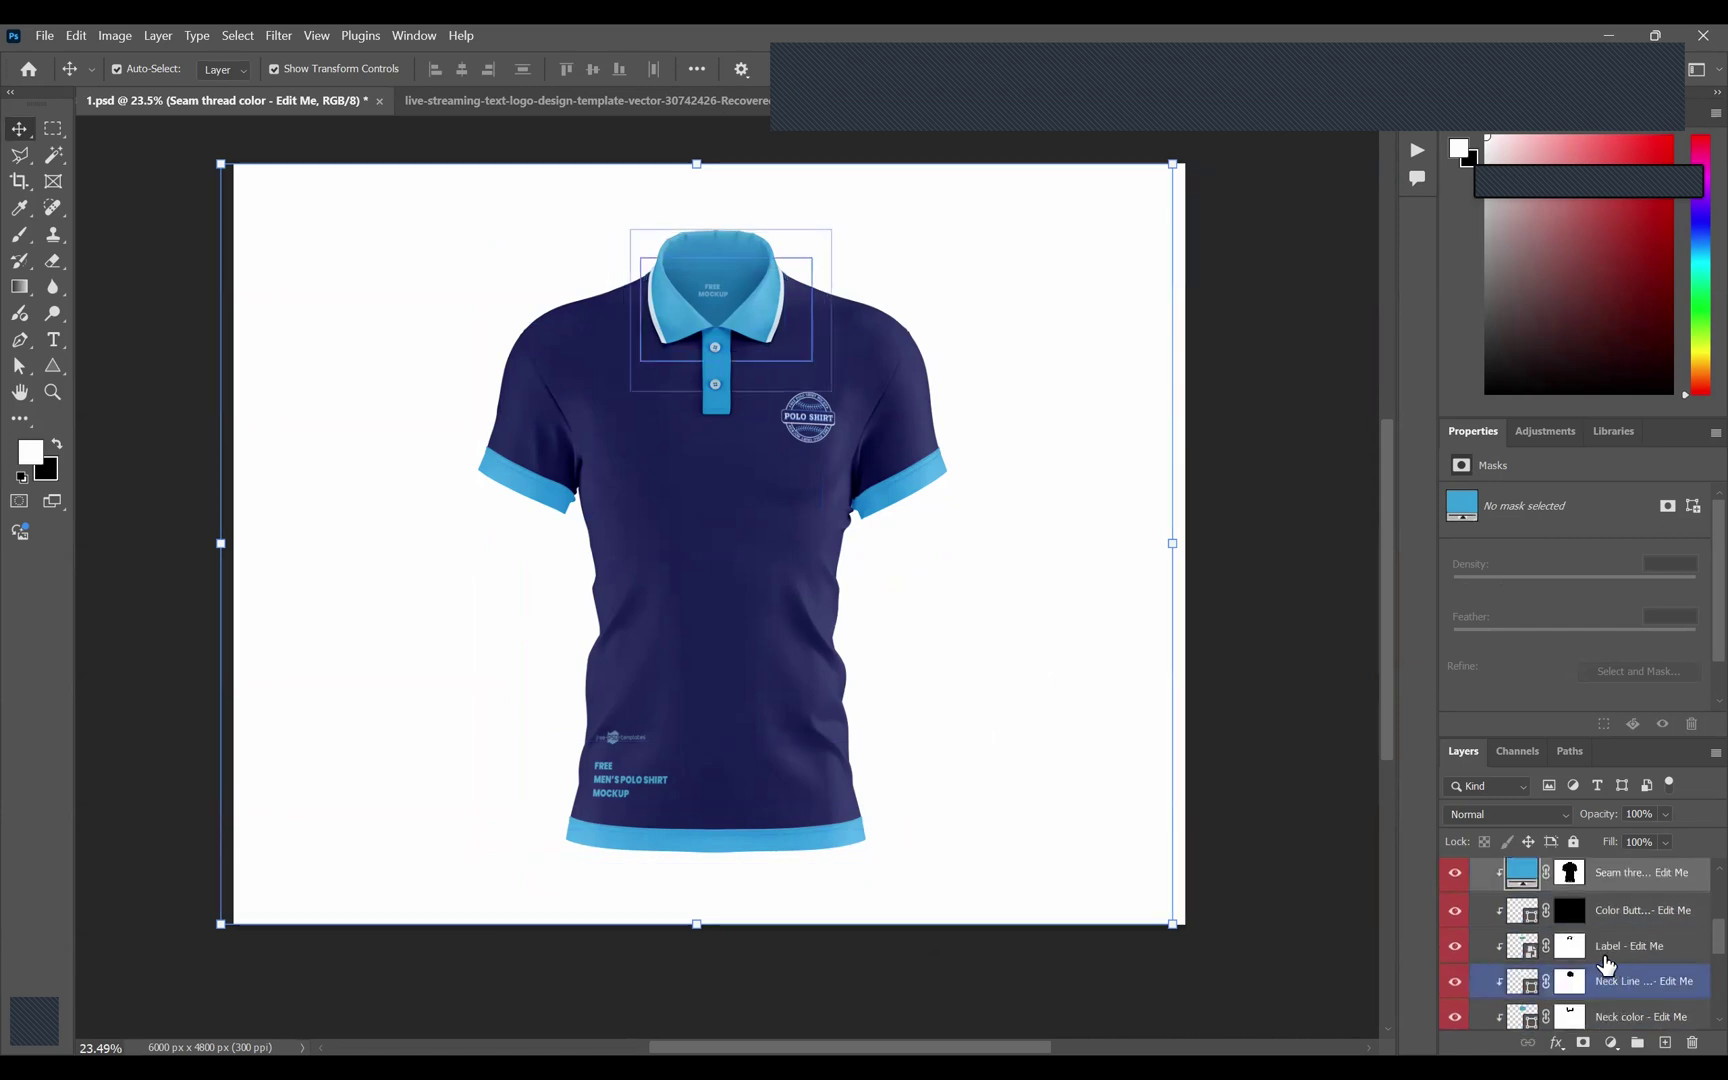
scroll(1521, 942, "up", 1)
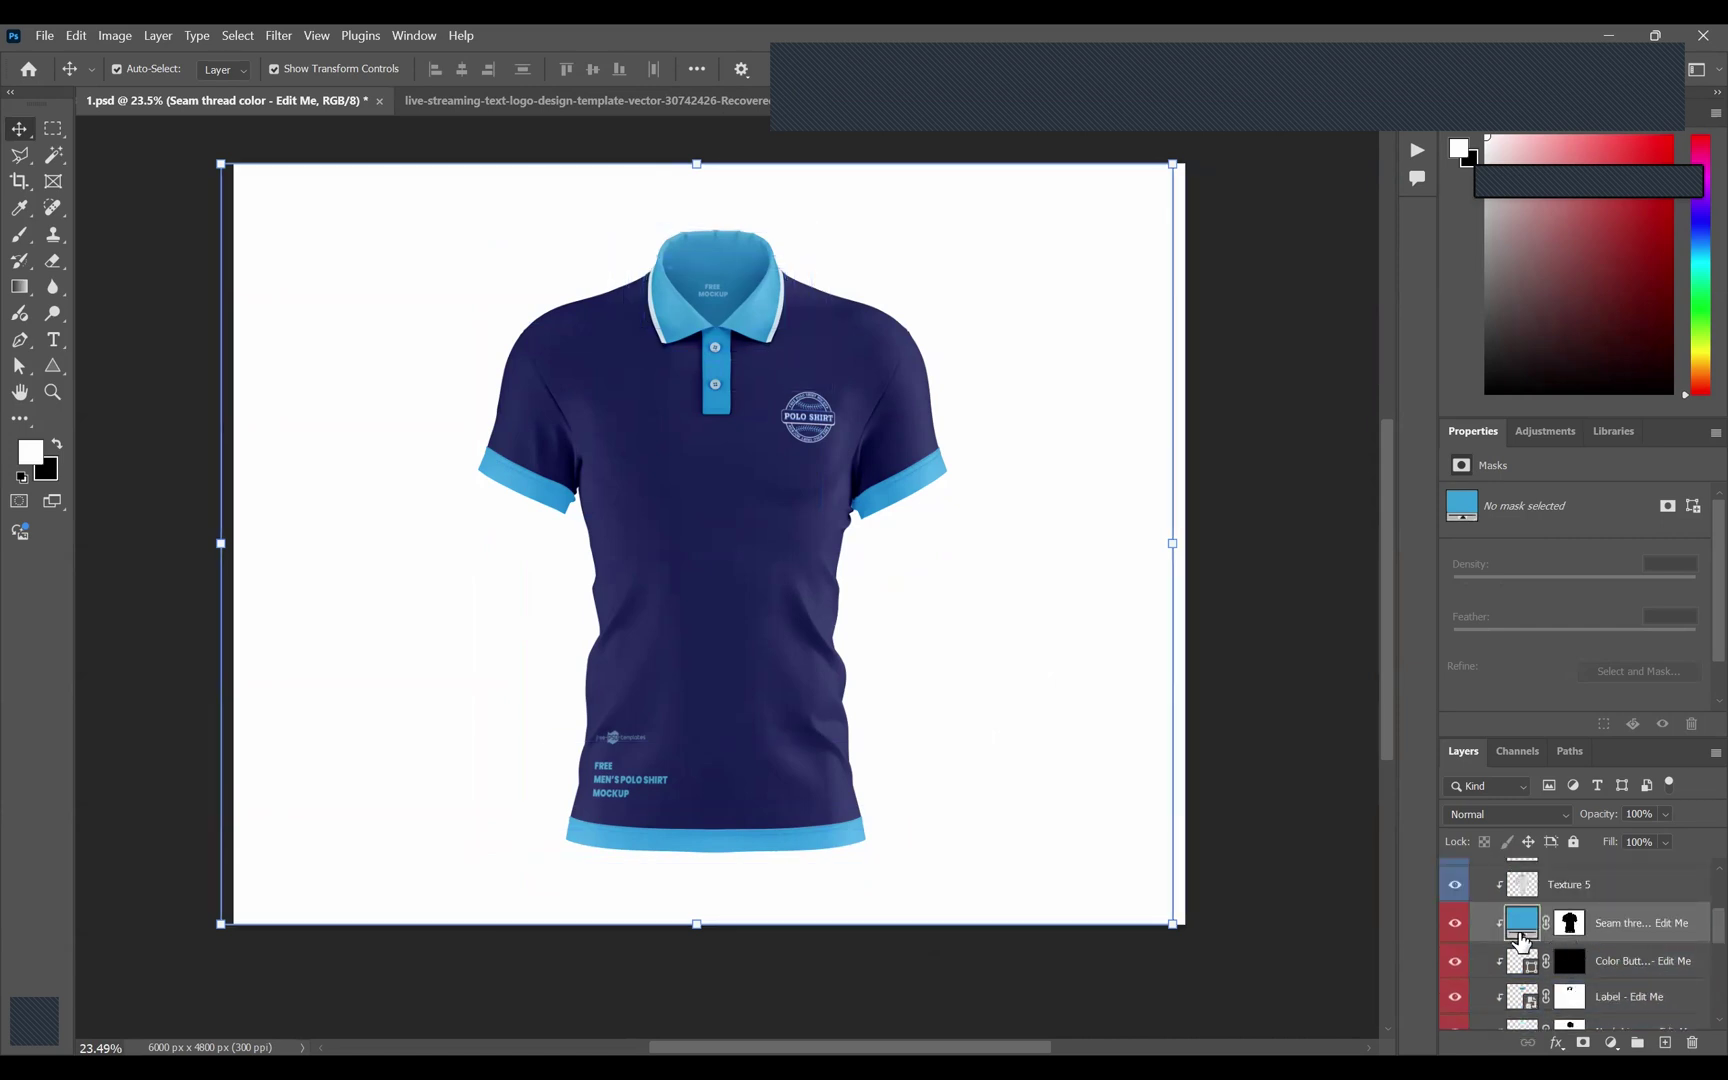
scroll(1521, 940, "up", 3)
left_click(1521, 940)
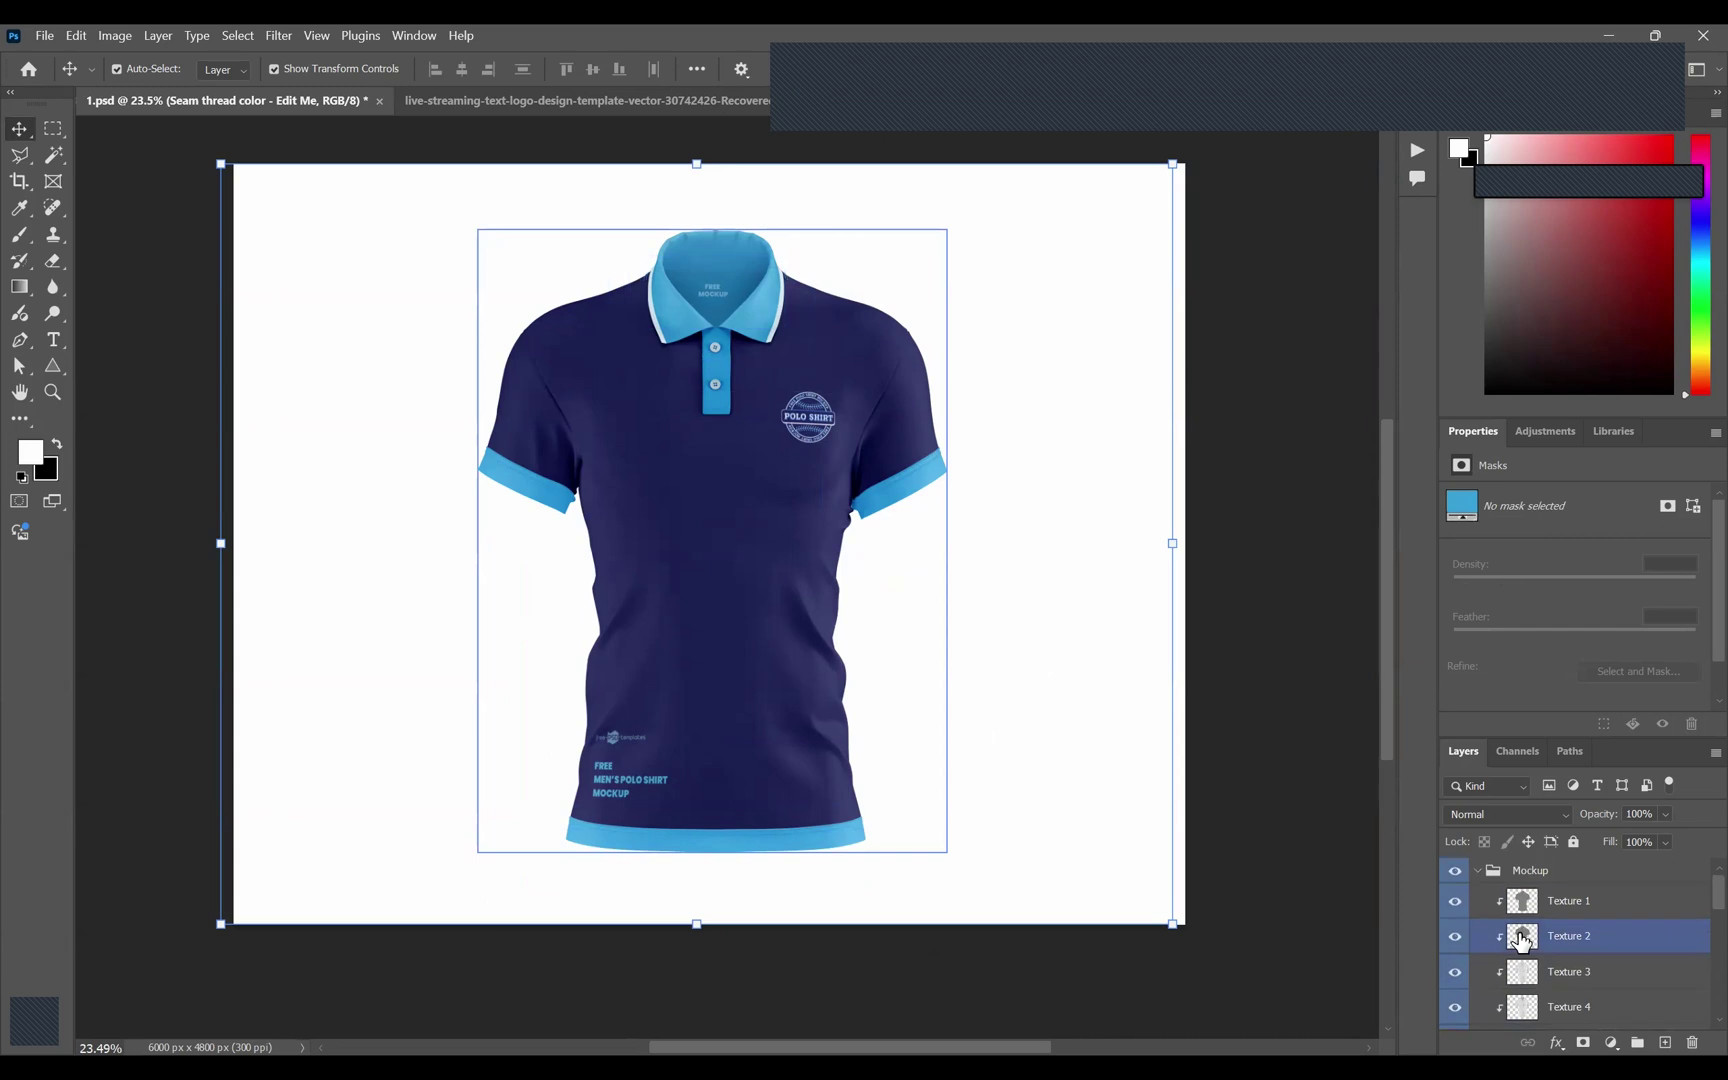
Toggle the visibility of the shirt's button color layer off and on to see what it affects.
scroll(1521, 940, "down", 4)
left_click(1455, 902)
left_click(1455, 902)
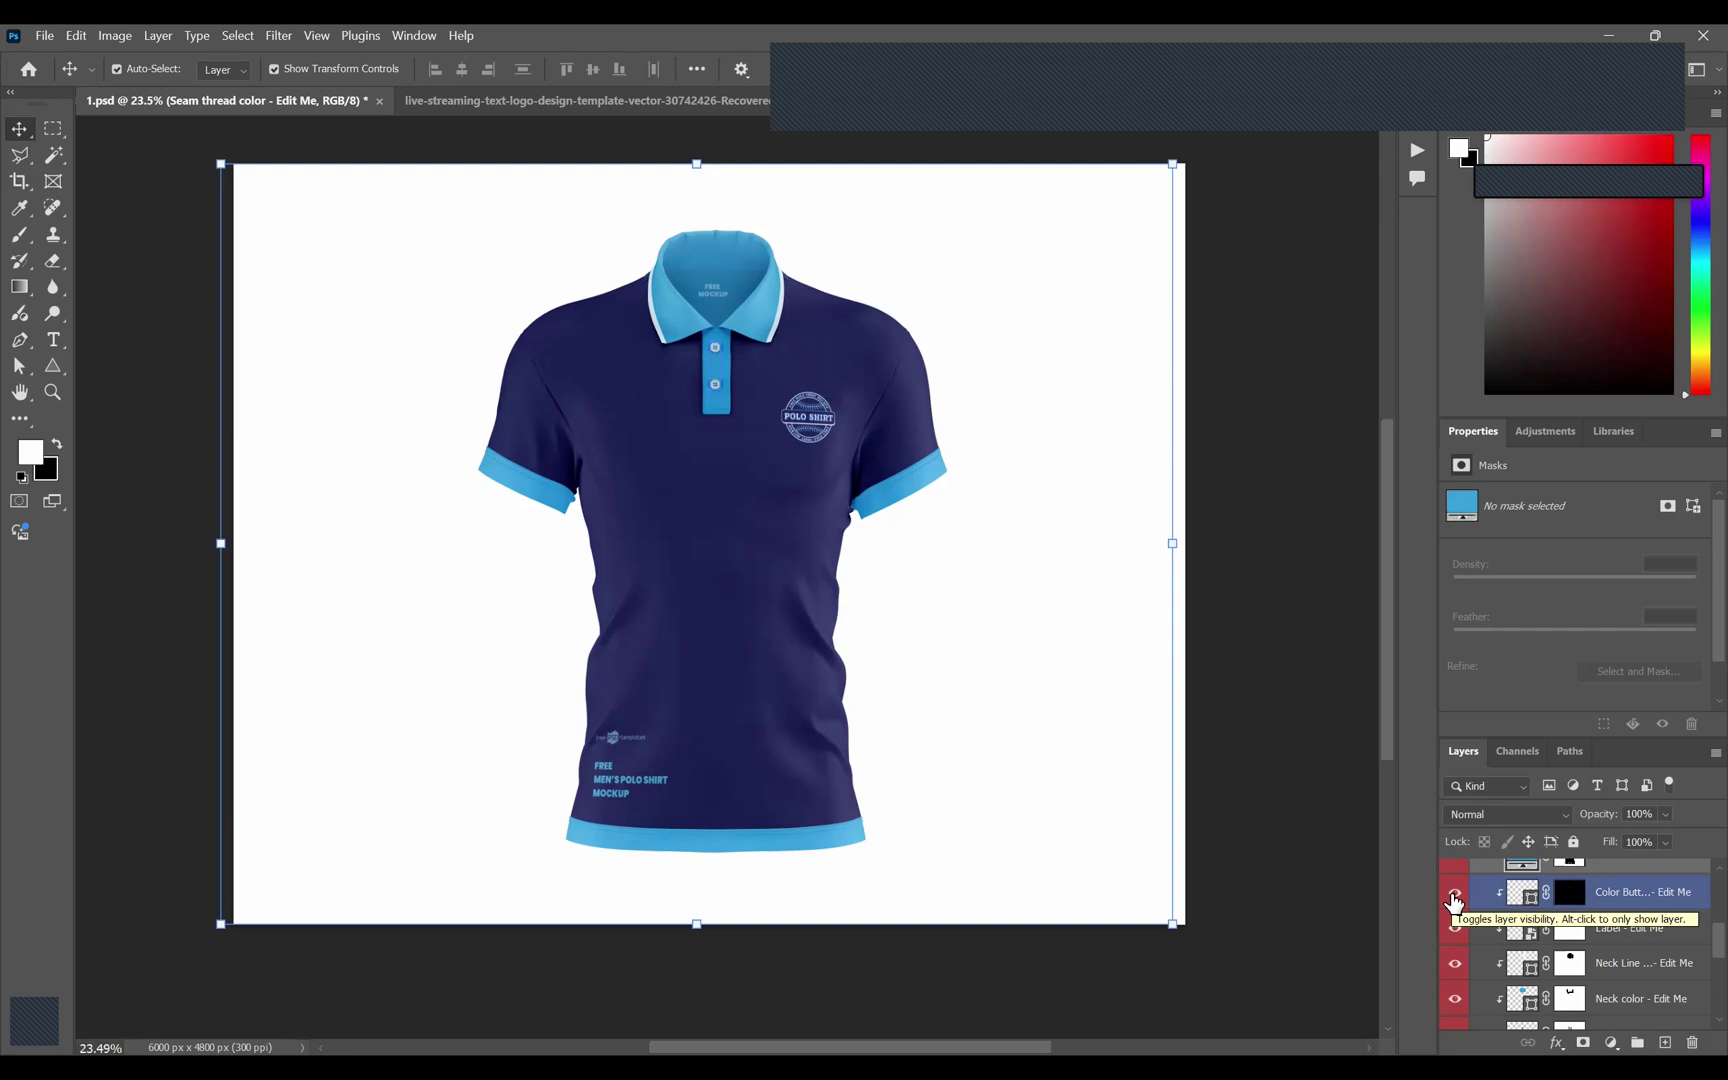
left_click(1455, 902)
left_click(1455, 902)
left_click(1455, 902)
left_click(1455, 902)
Toggle the "Mockup Body - Edit Me" layer's visibility off and on and open its smart object contents for editing.
scroll(1540, 946, "down", 1)
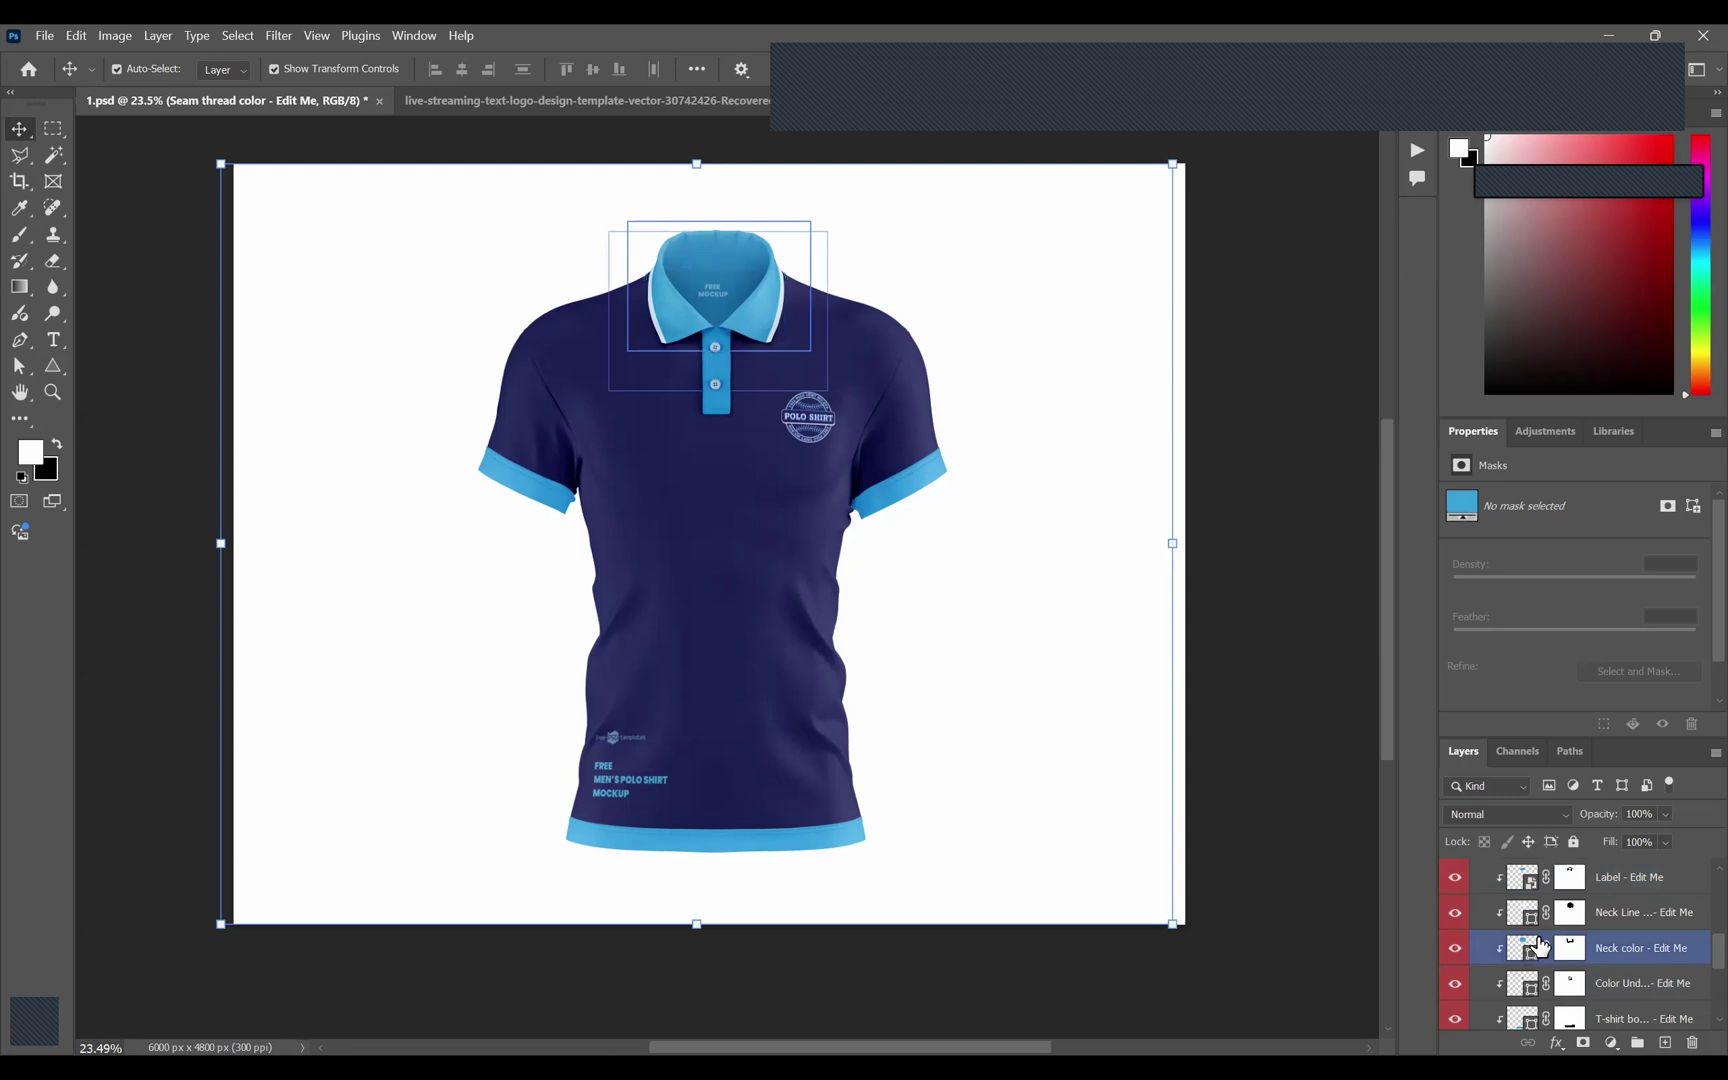
scroll(1540, 946, "down", 1)
left_click(1520, 960)
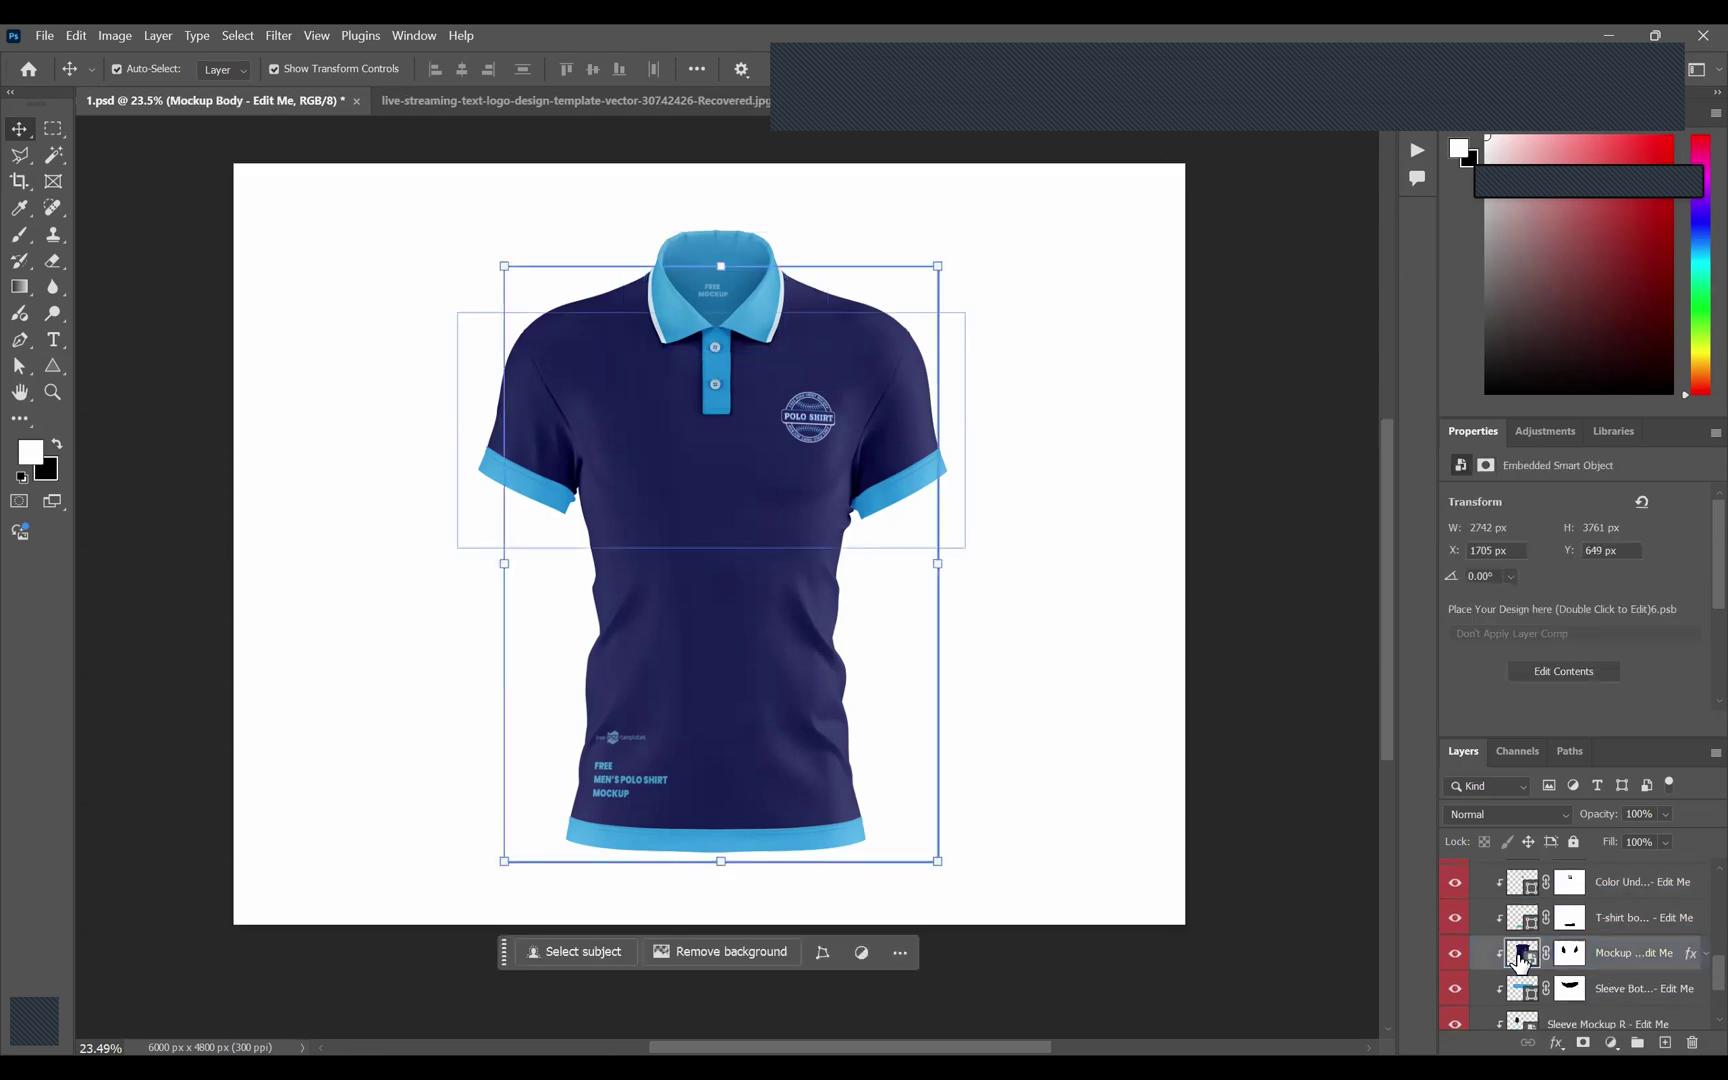
left_click(1452, 954)
left_click(1450, 960)
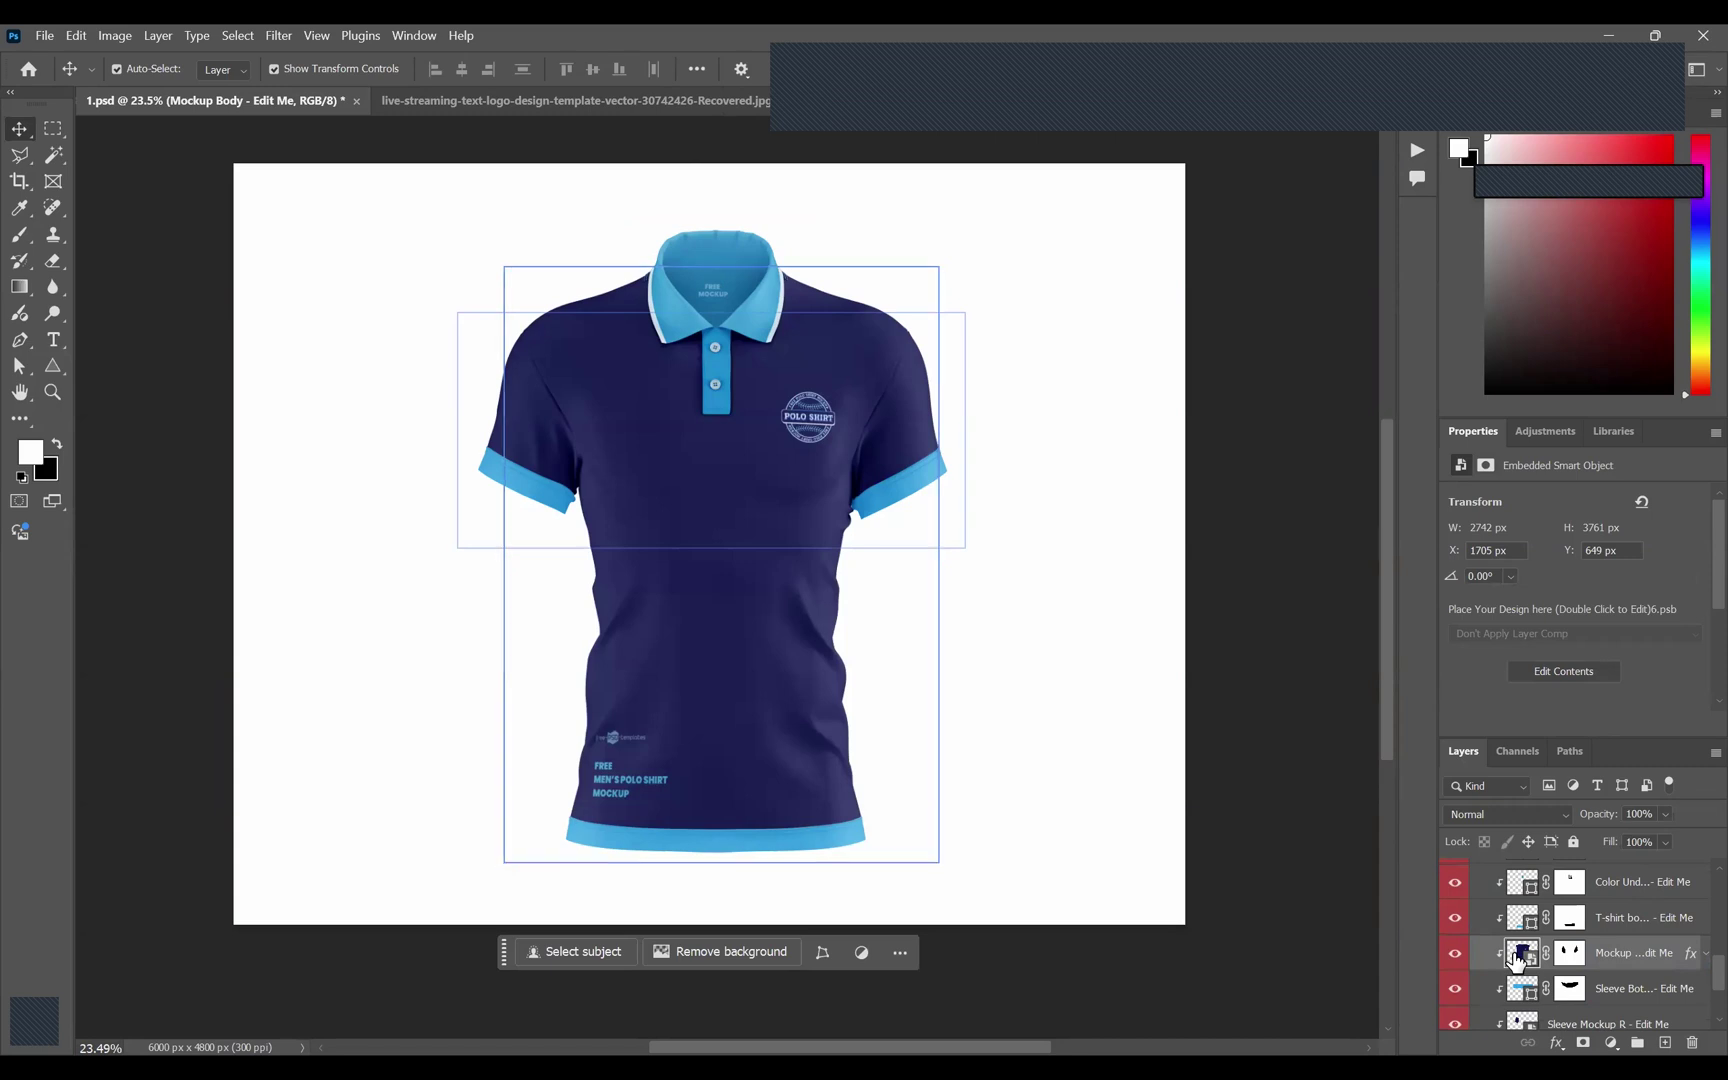
double_click(1519, 956)
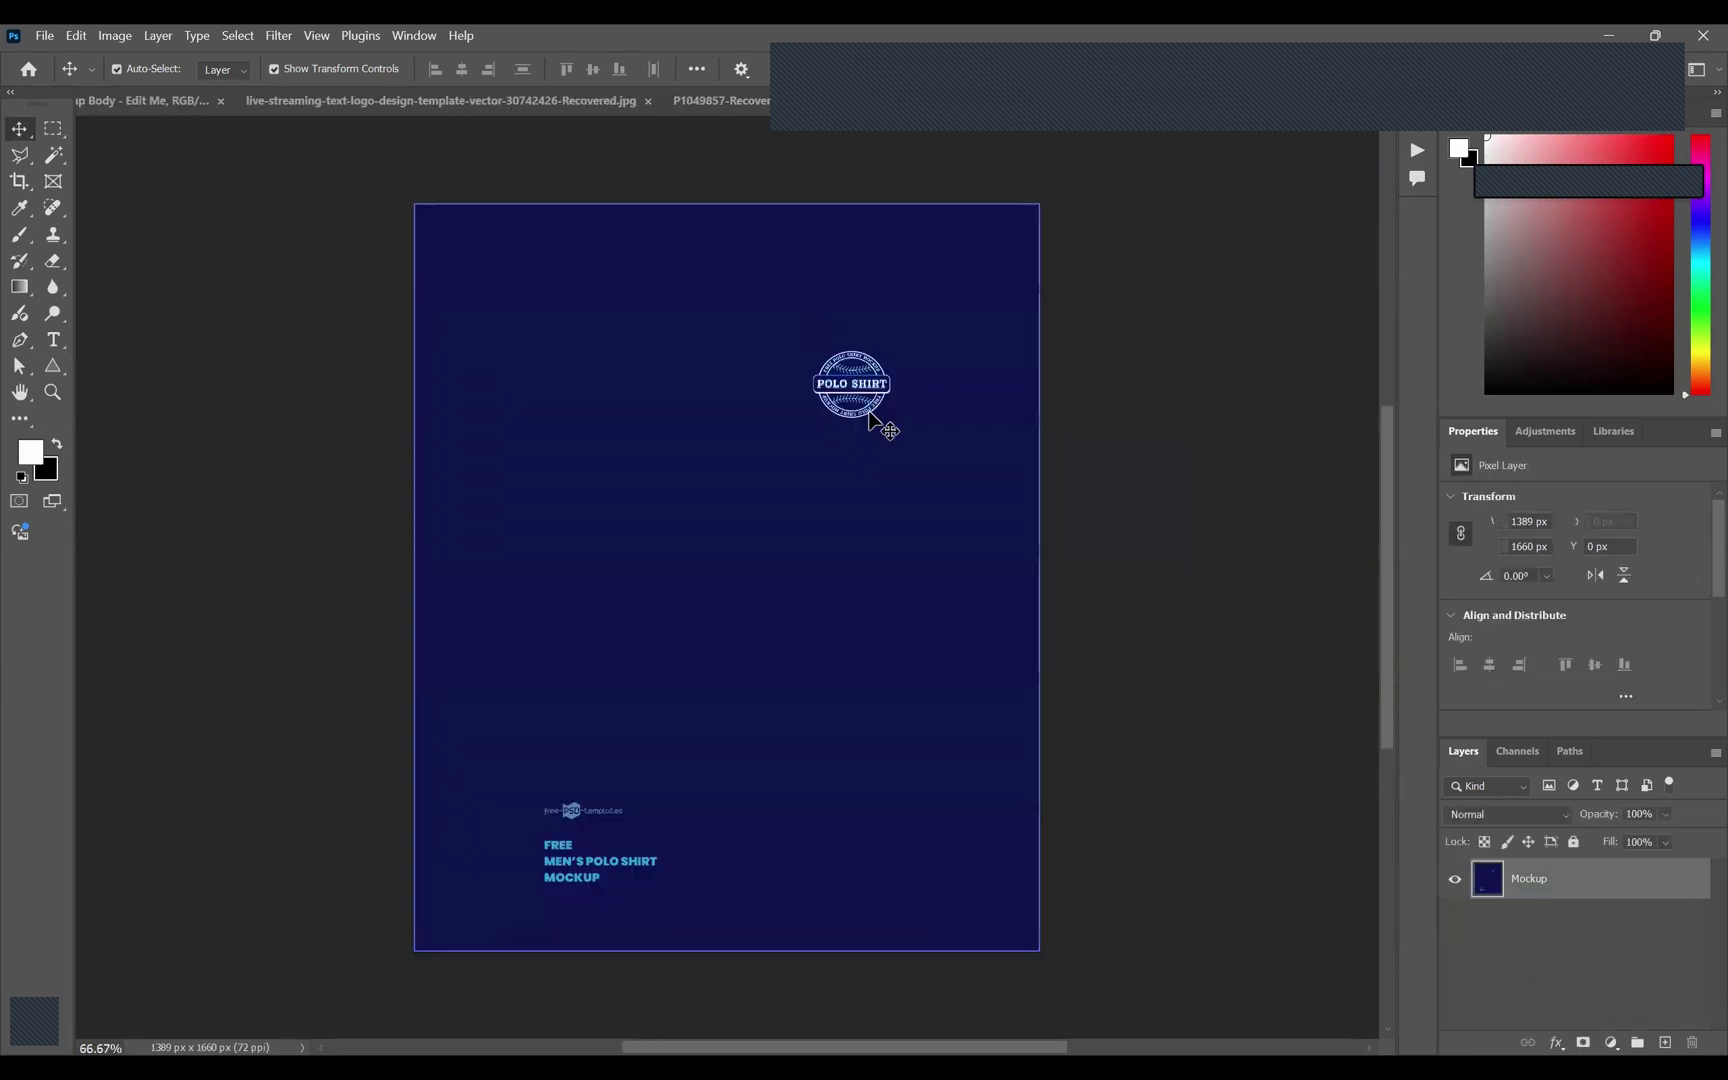
Place the FULL LOGO image on the body artwork, enlarge it to about 536 × 234 px and move it near the canvas centre.
left_click(1198, 632)
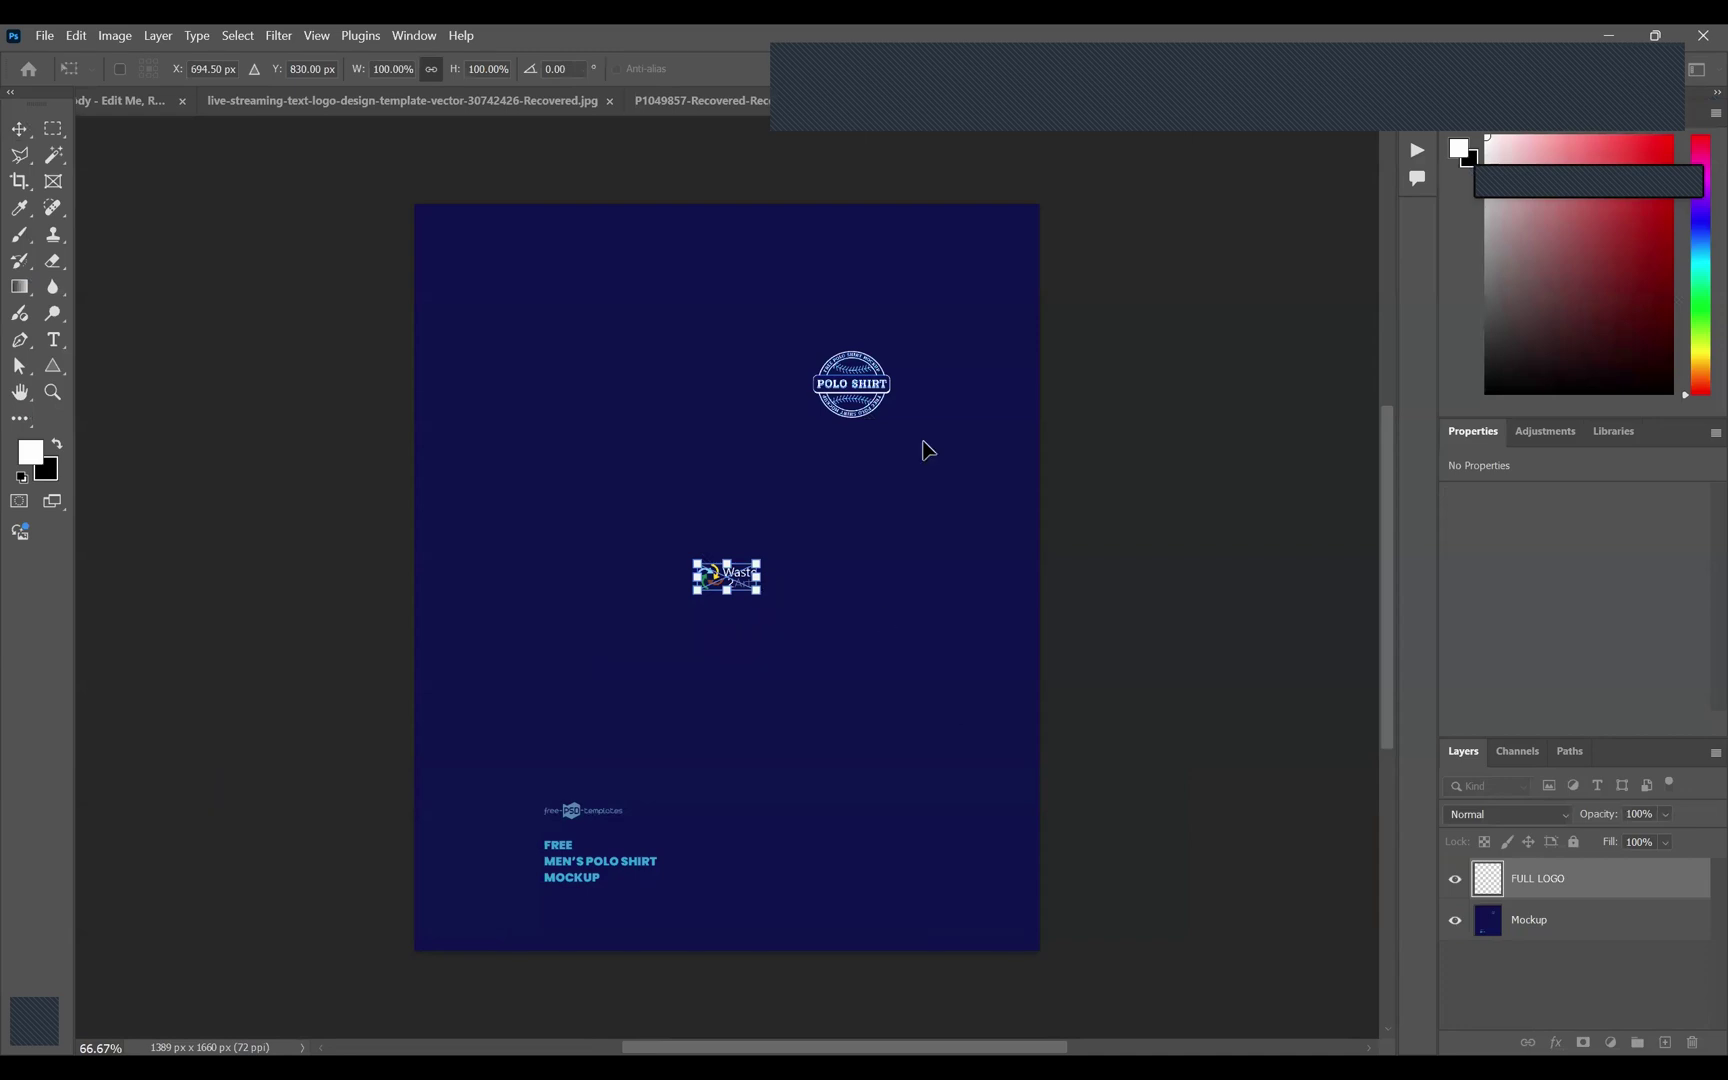
left_click(1025, 399)
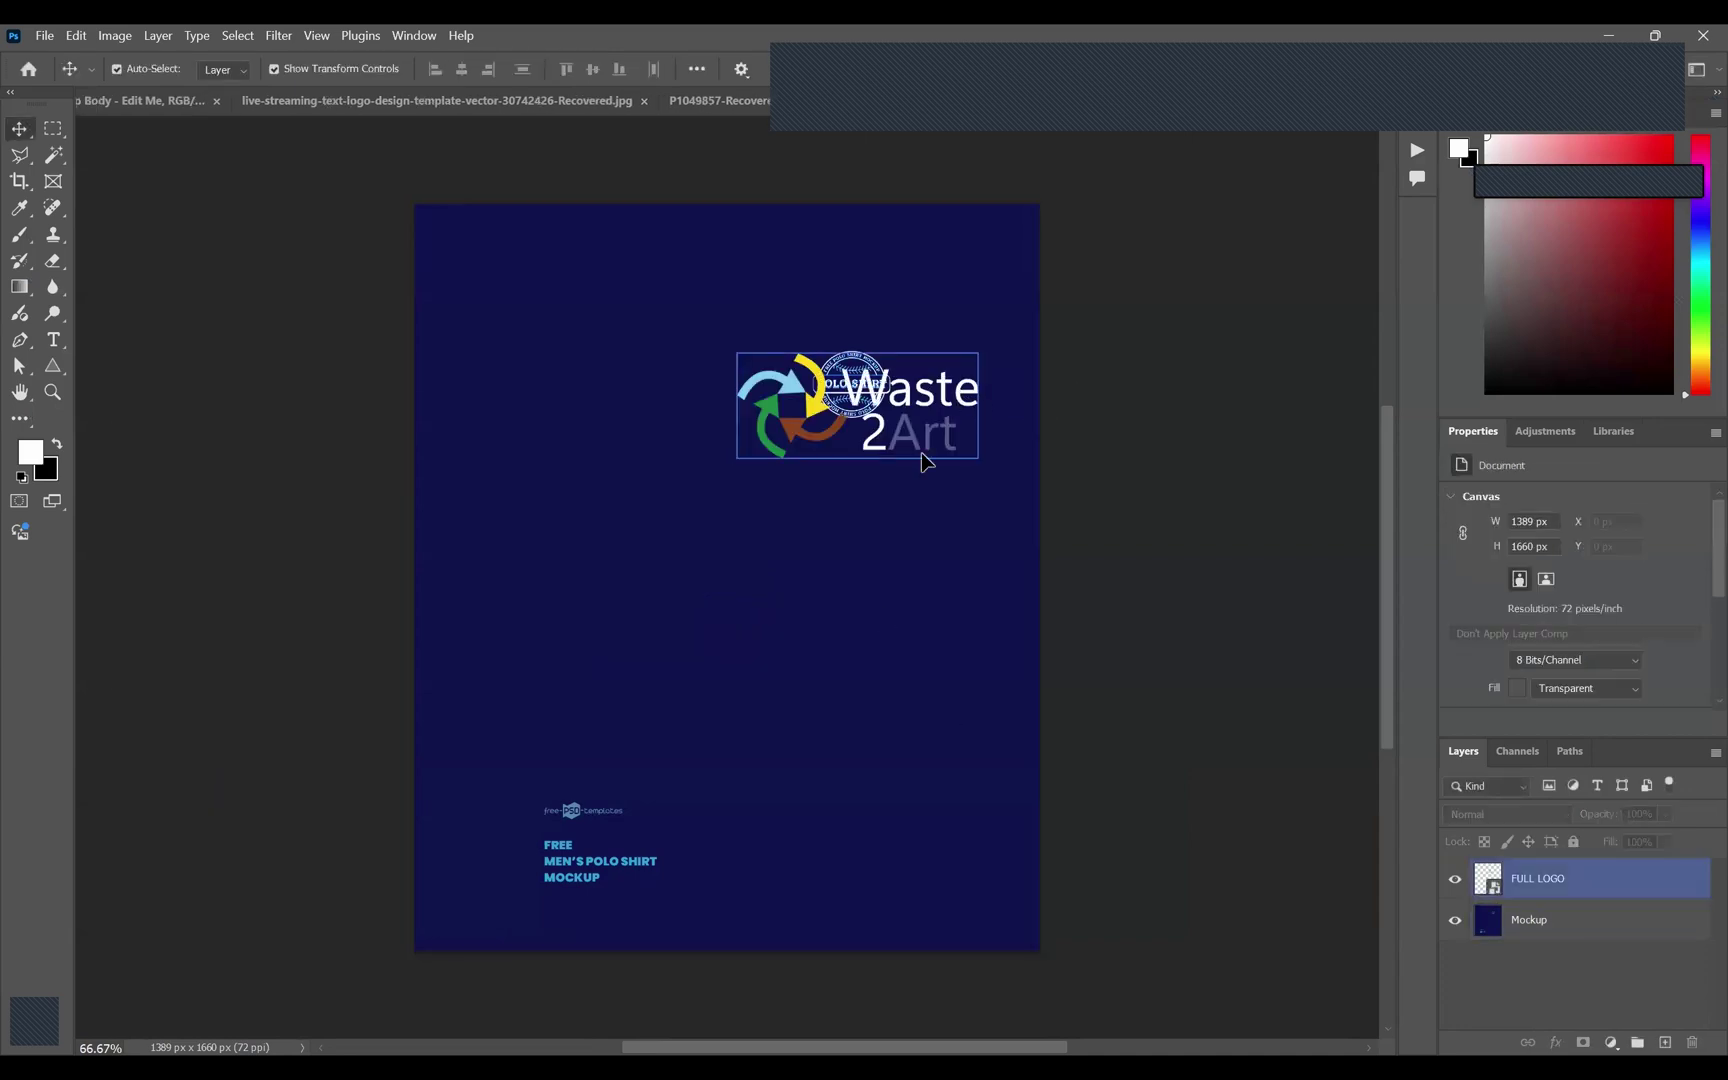
left_click_drag(915, 401, 874, 547)
Draw a rectangle of about 1564 × 1774 px above the Mockup layer, covering the whole canvas, and fill it with black (000000).
left_click(985, 595)
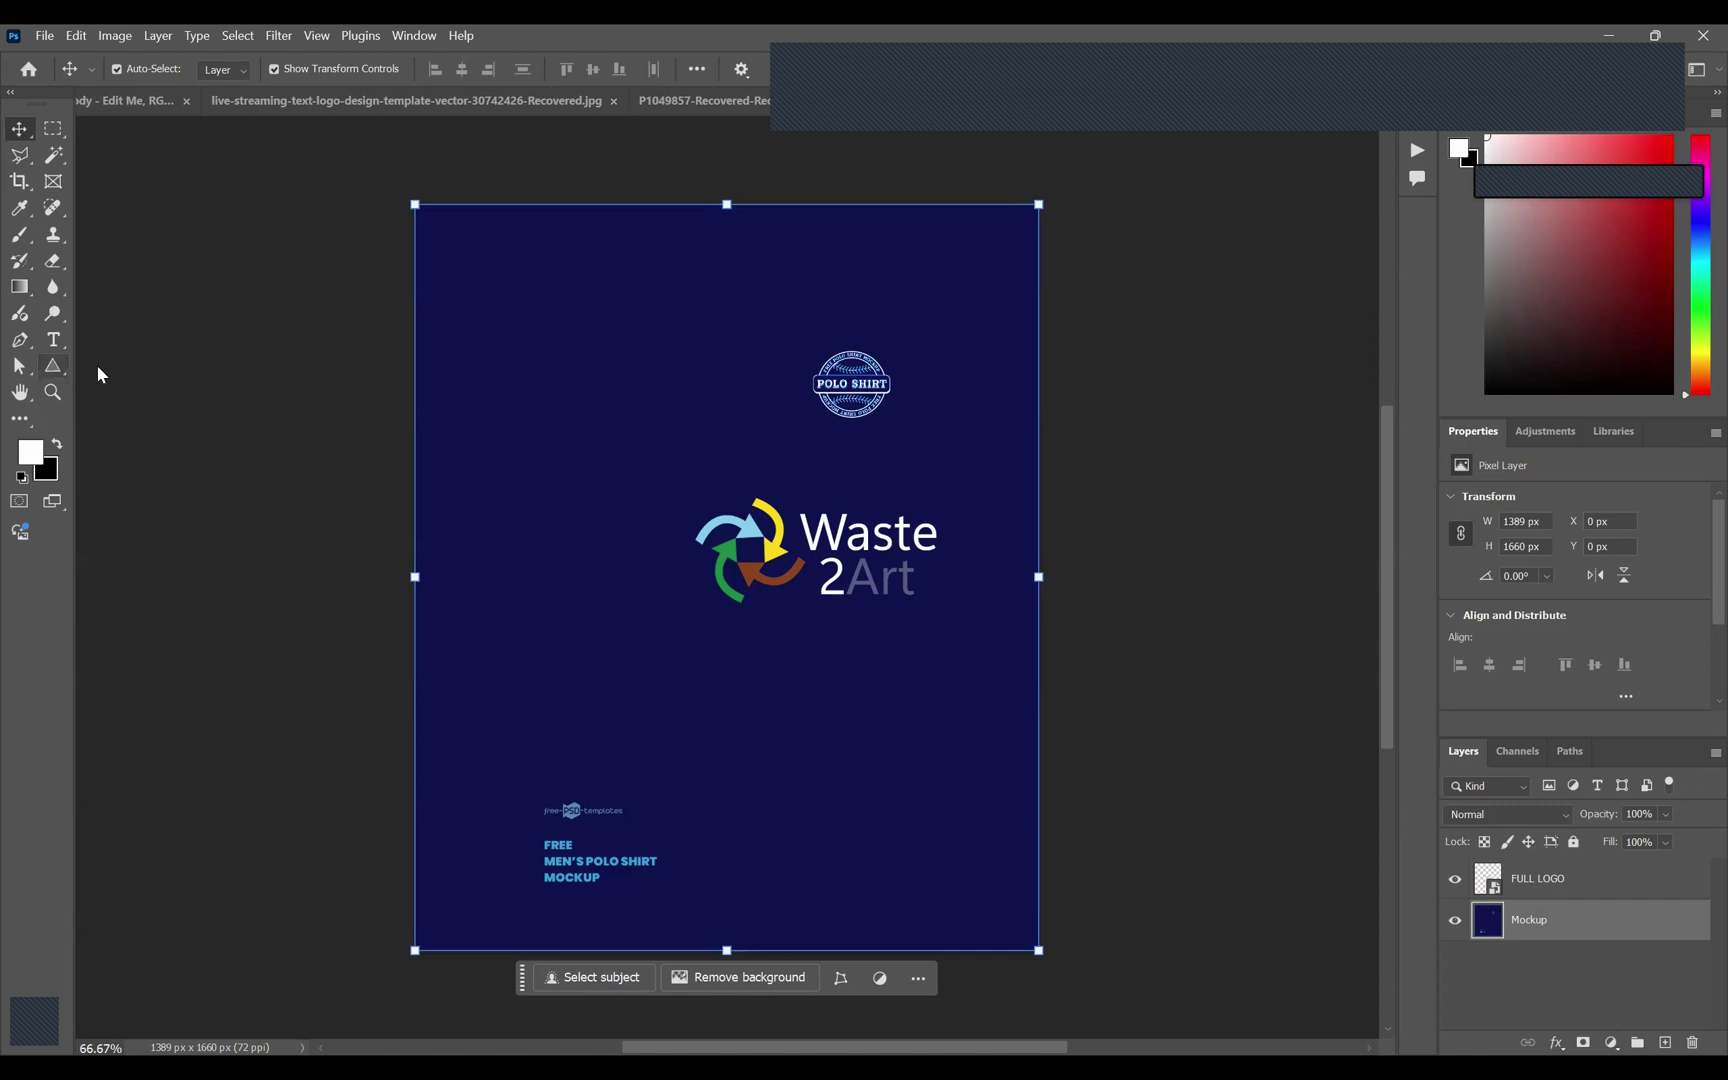
key("u")
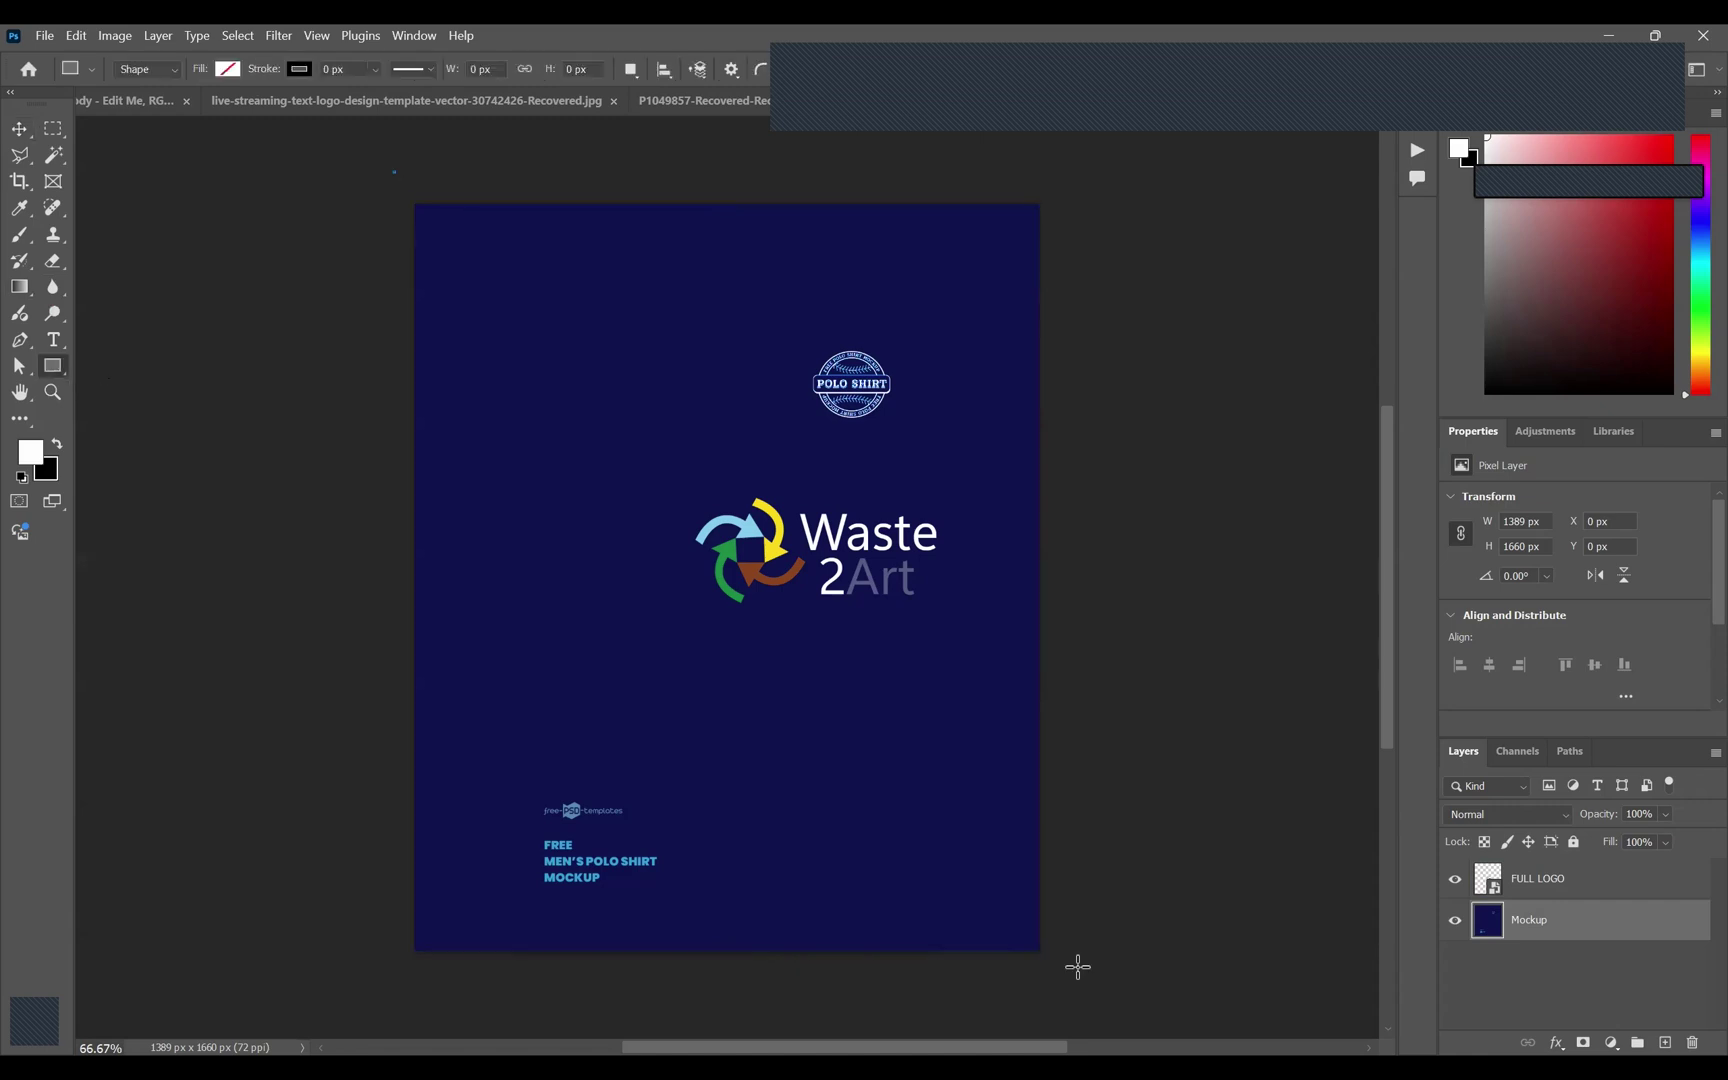
left_click(19, 130)
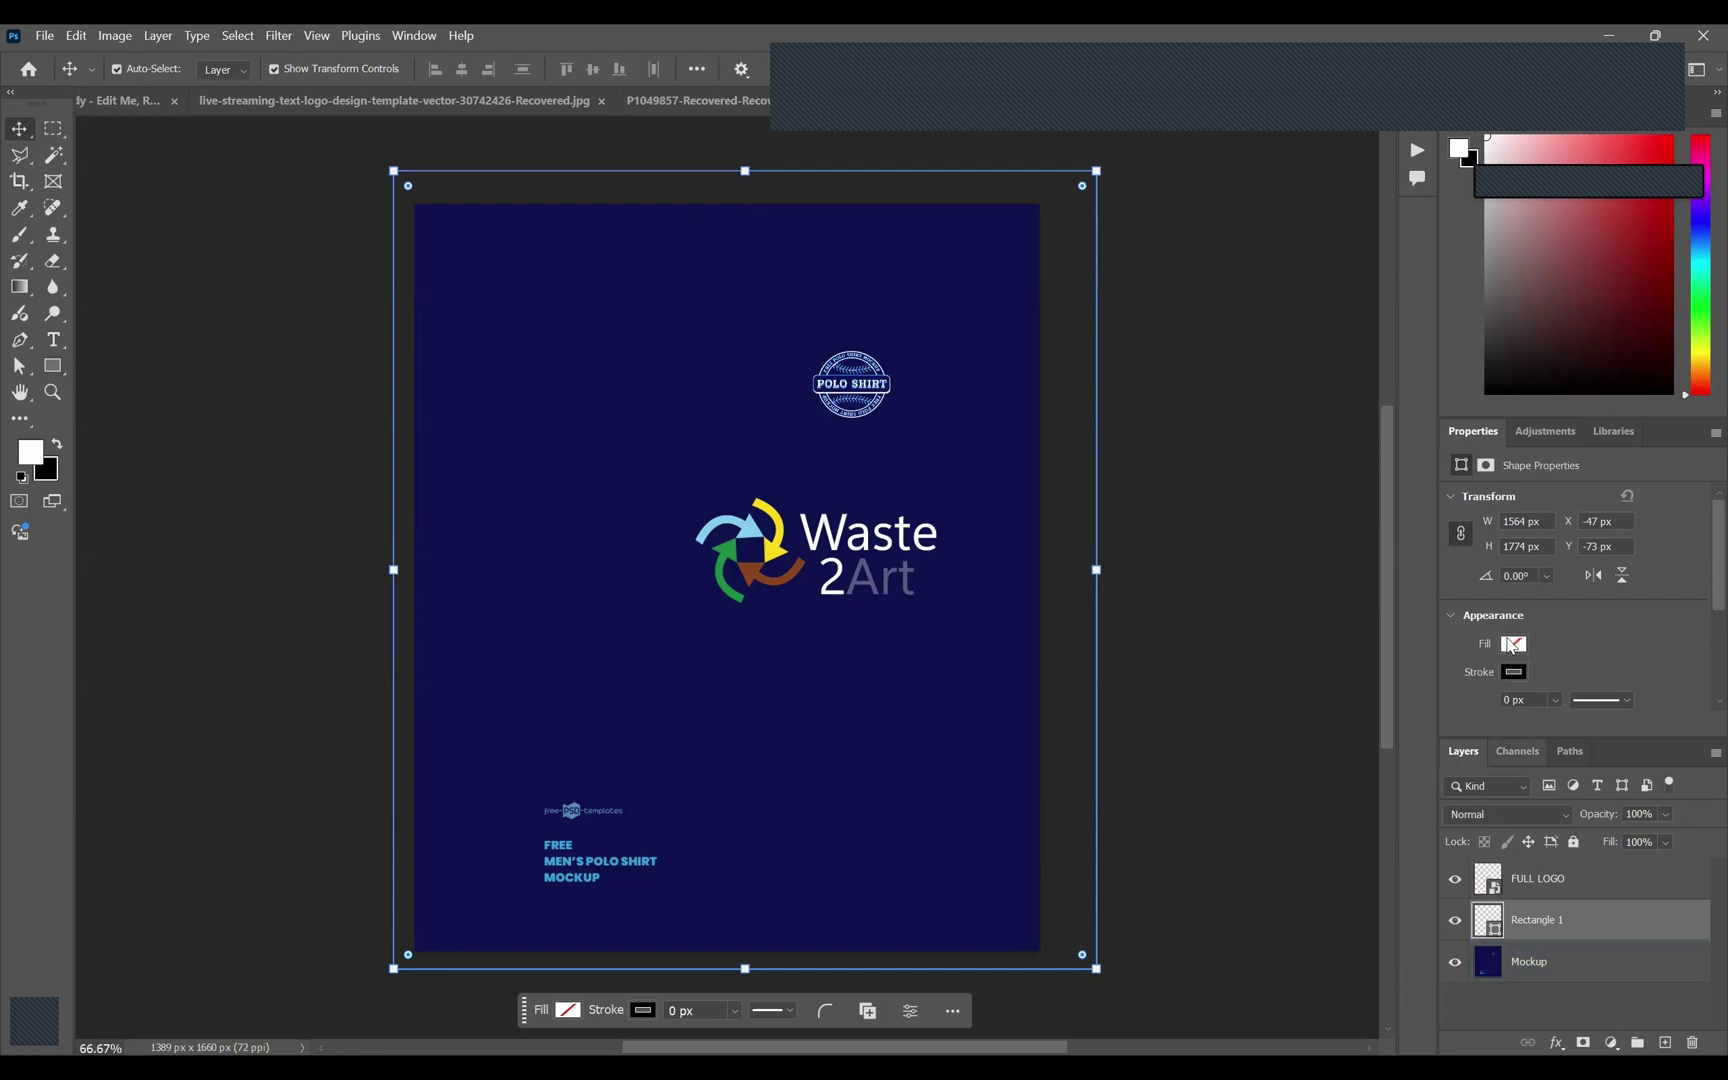
left_click(1513, 644)
left_click(1700, 688)
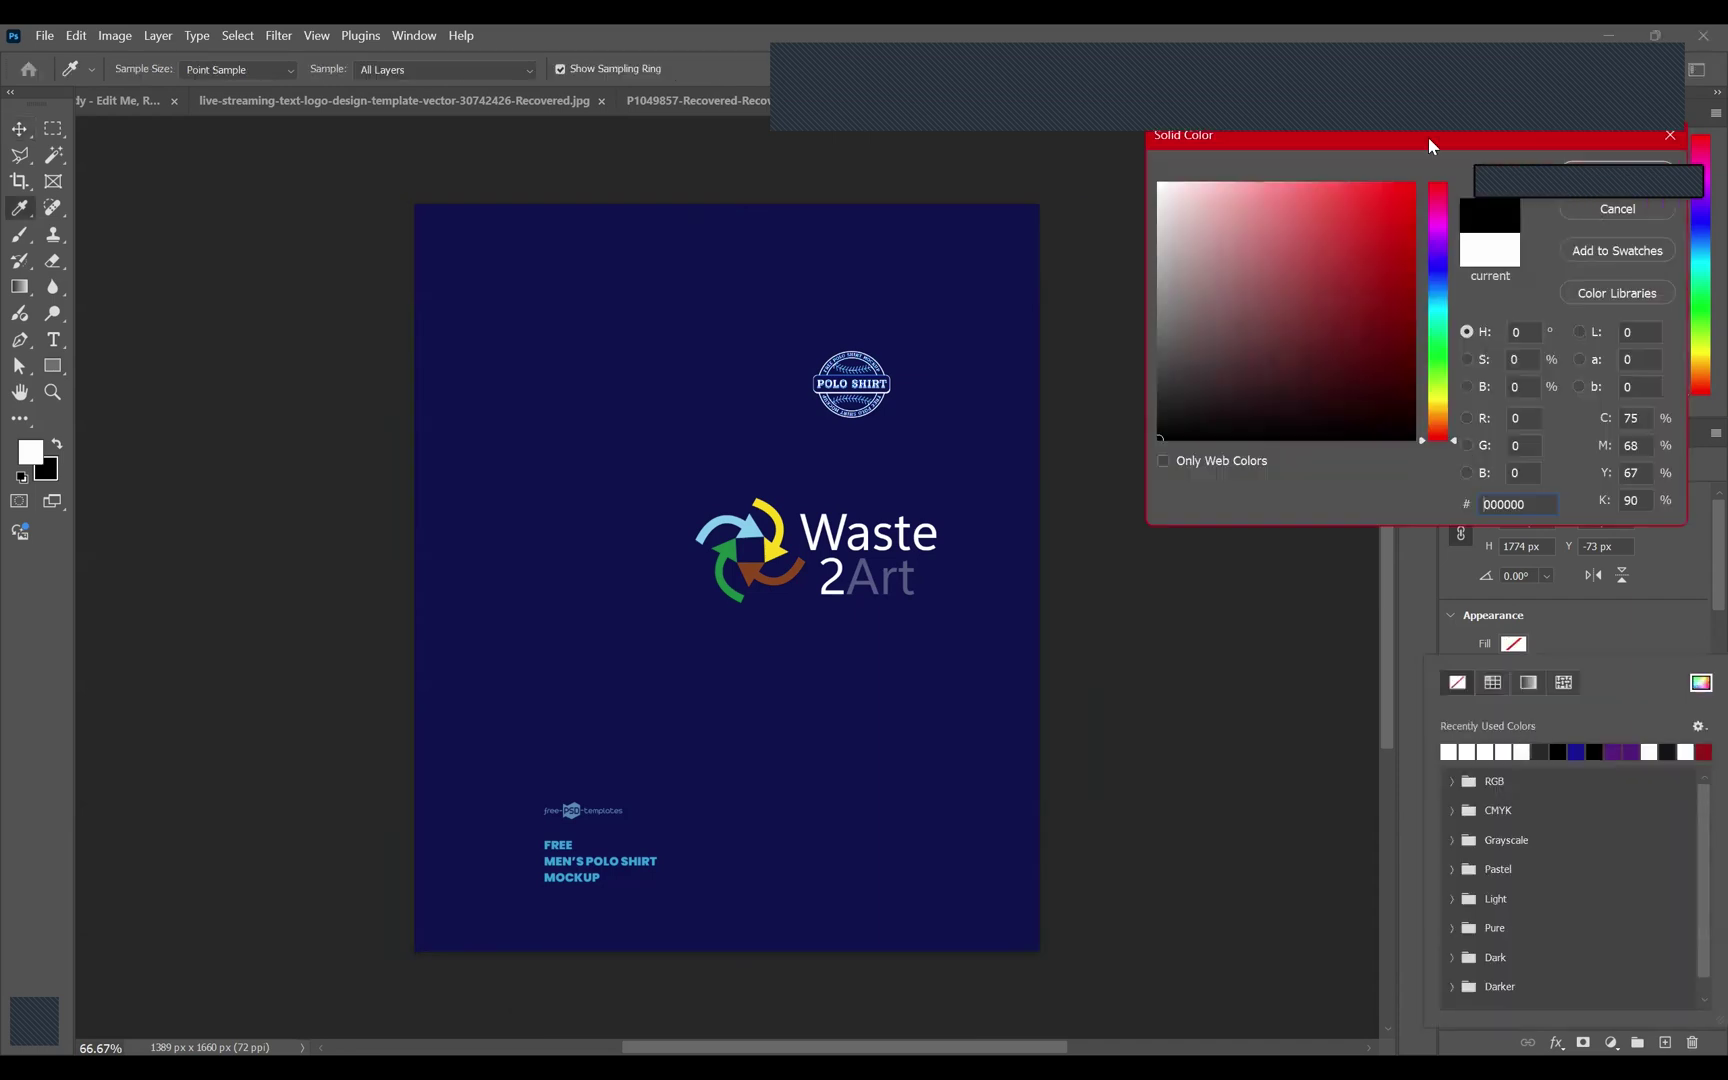
key("Return")
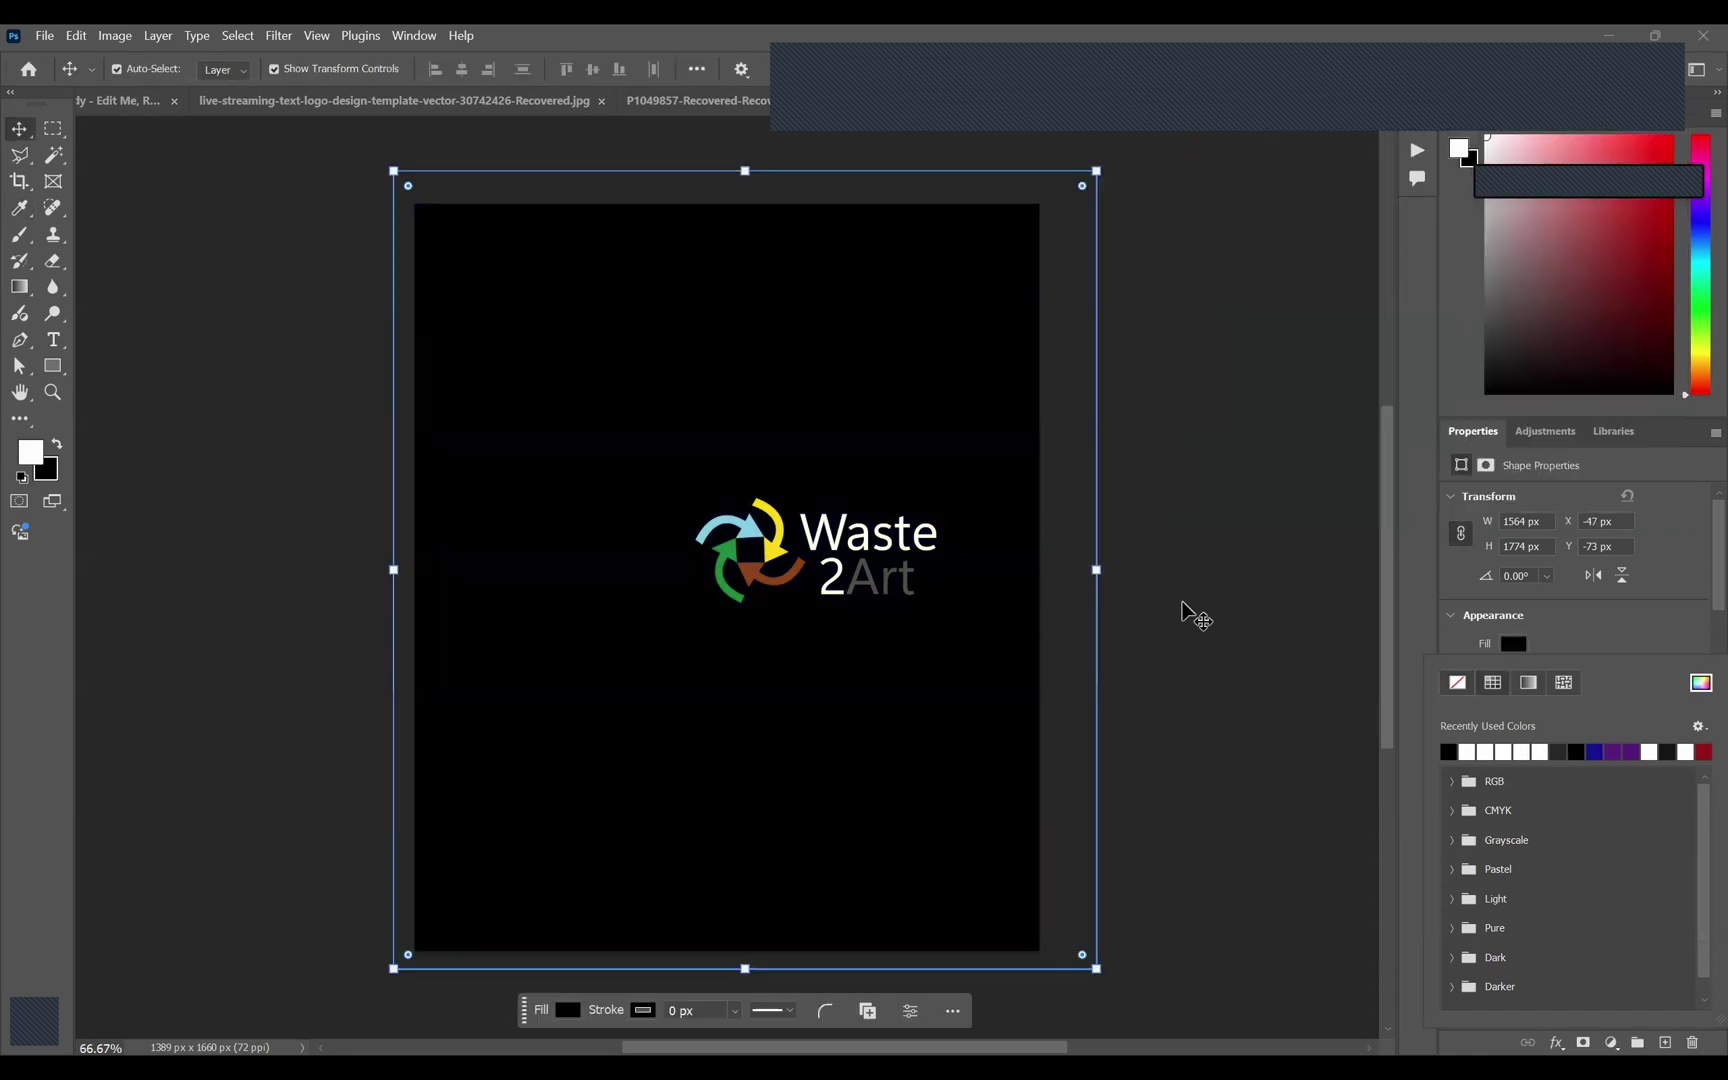
Shrink the FULL LOGO to about 255 × 111 px and position it where the original polo shirt badge sits, hiding the black rectangle briefly for reference.
left_click(794, 527)
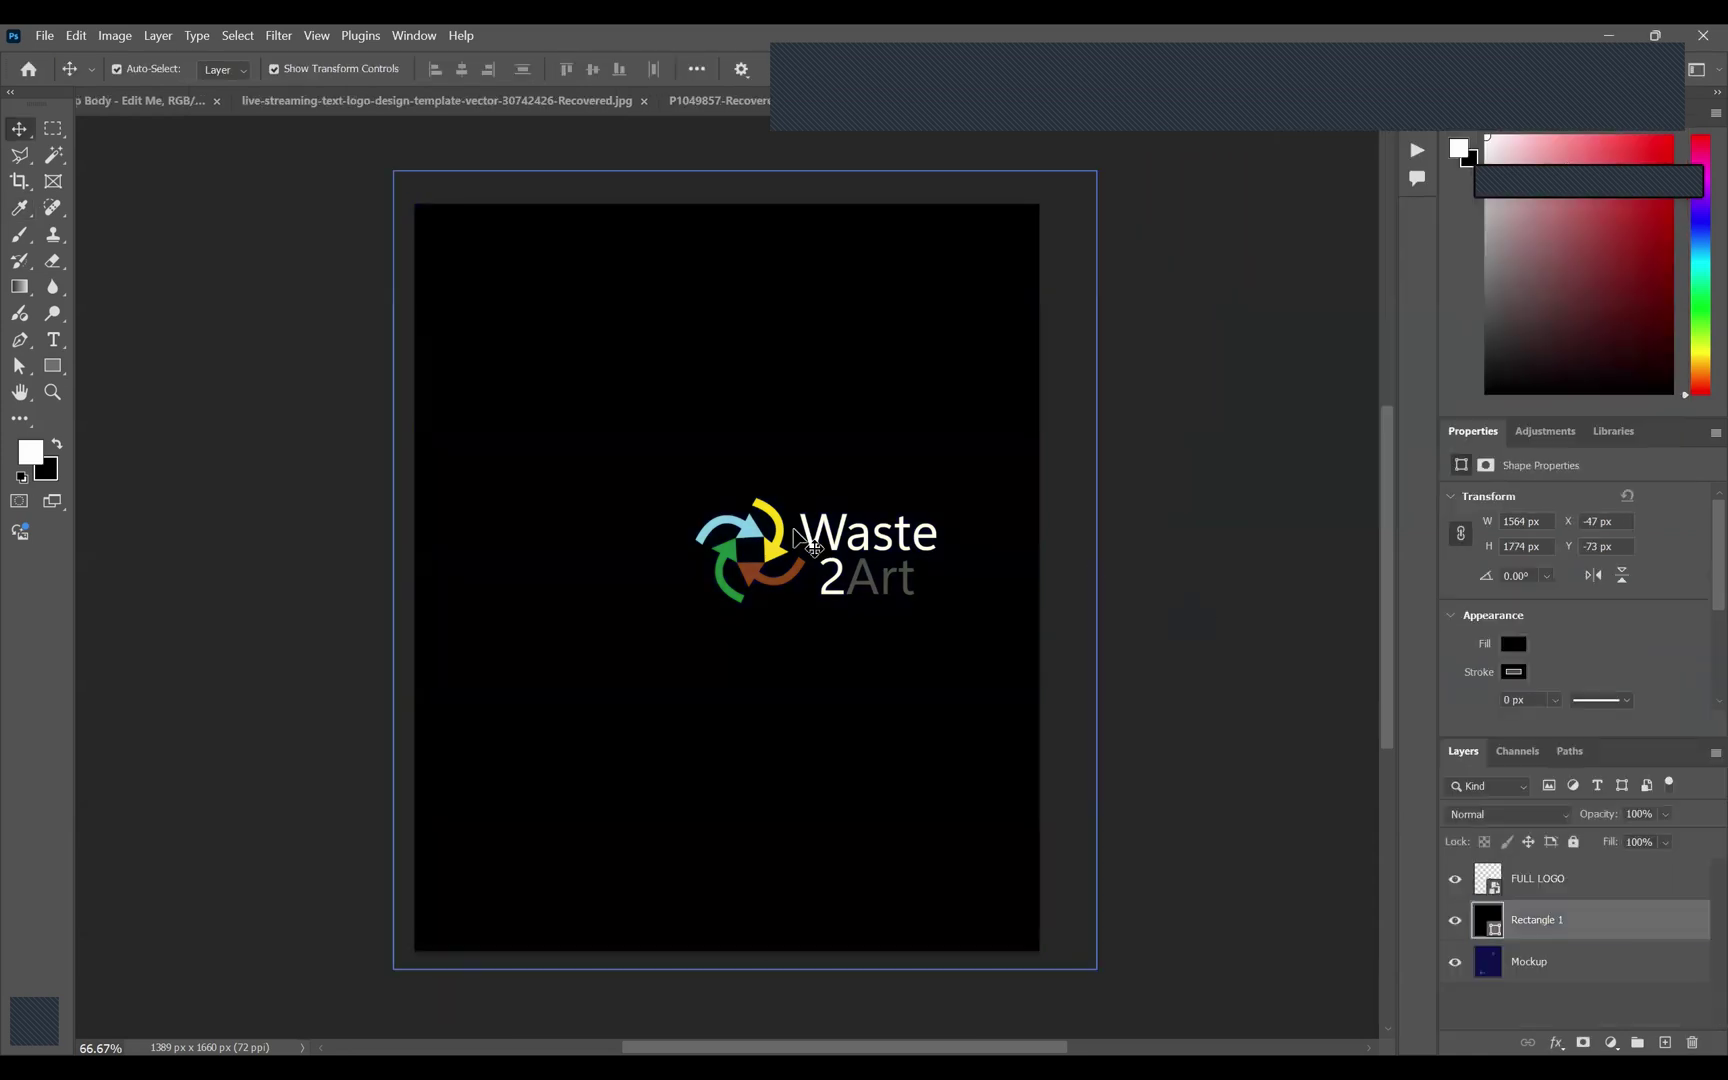
left_click(931, 604)
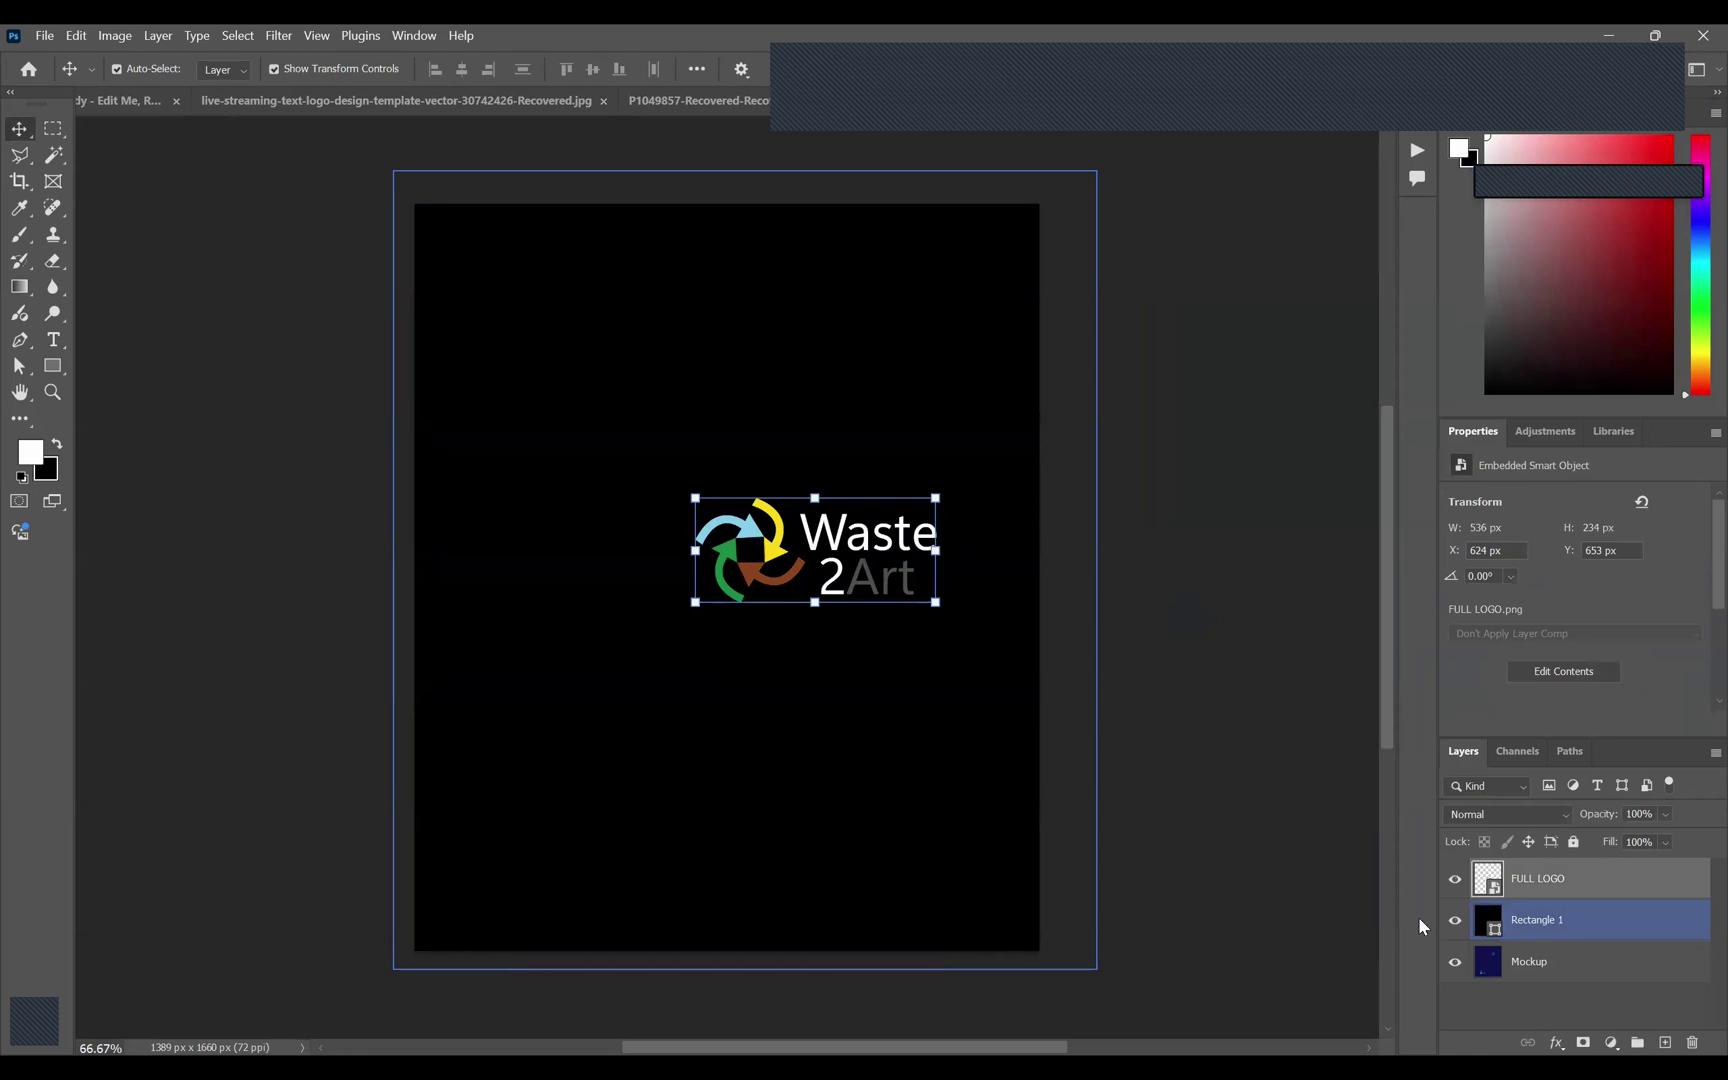
key("ctrl+z")
left_click(1455, 920)
left_click(1456, 921)
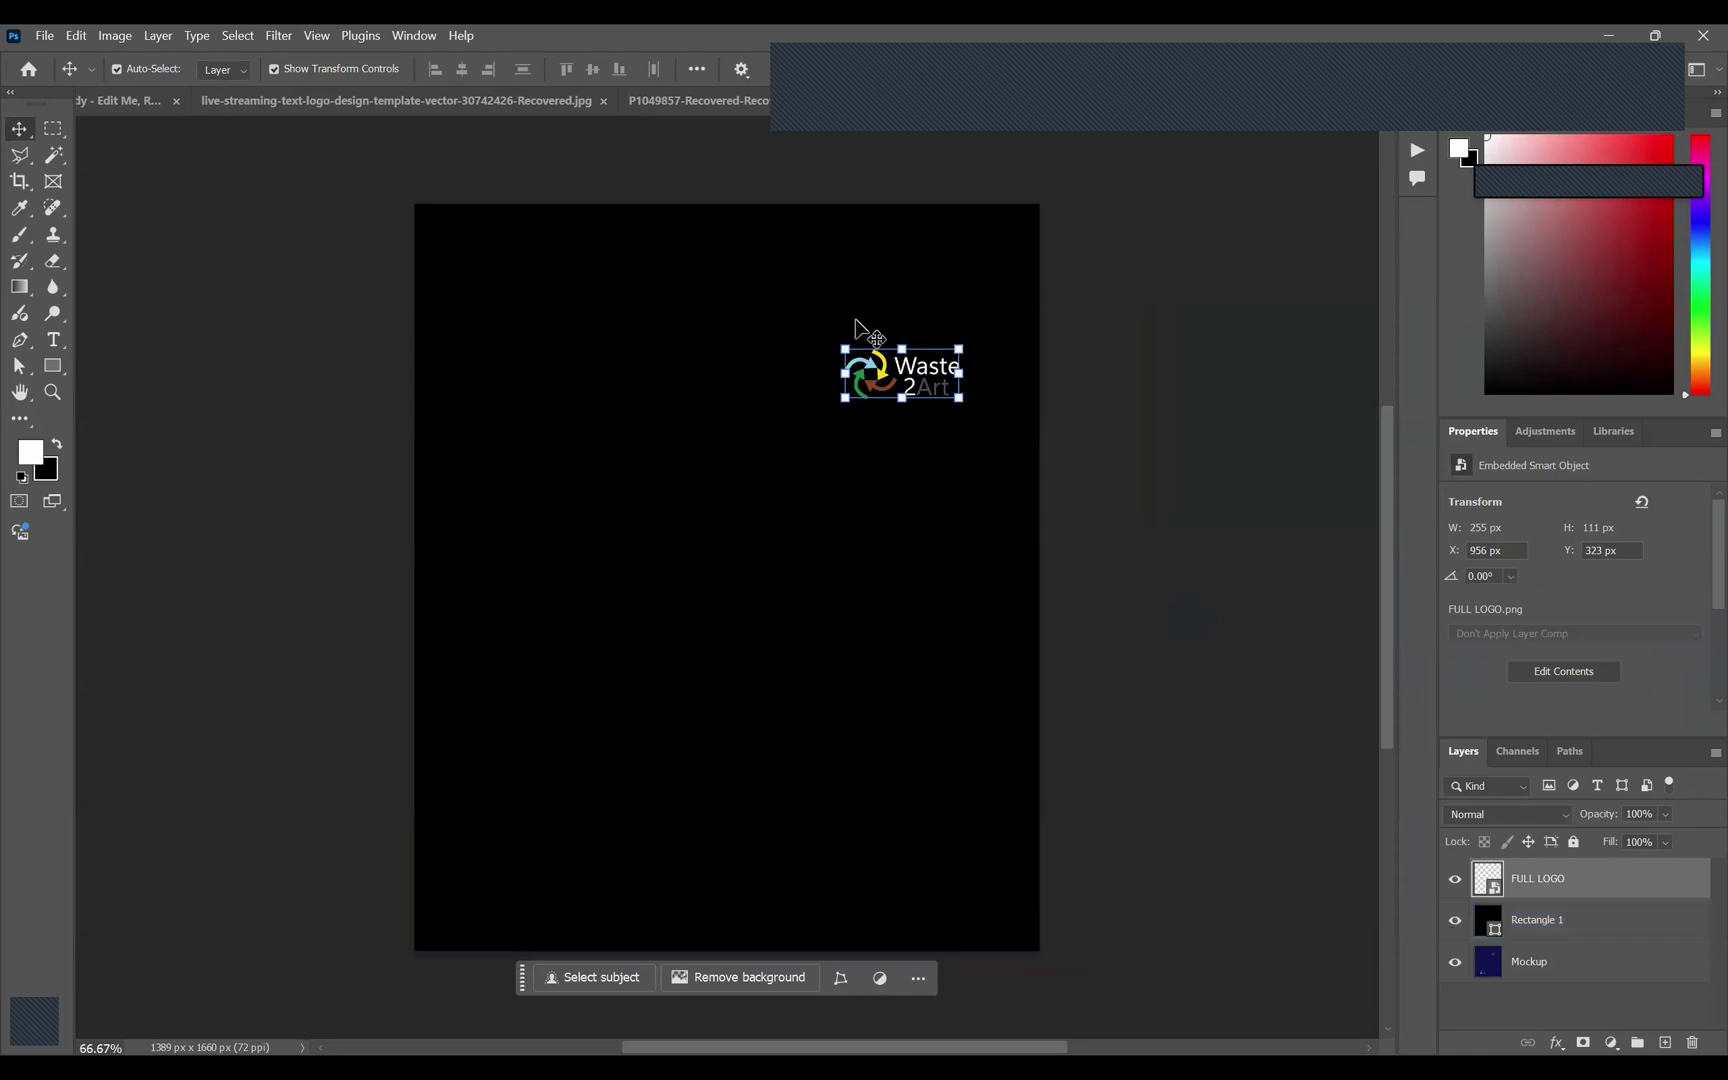
left_click_drag(877, 365, 836, 382)
left_click(882, 374)
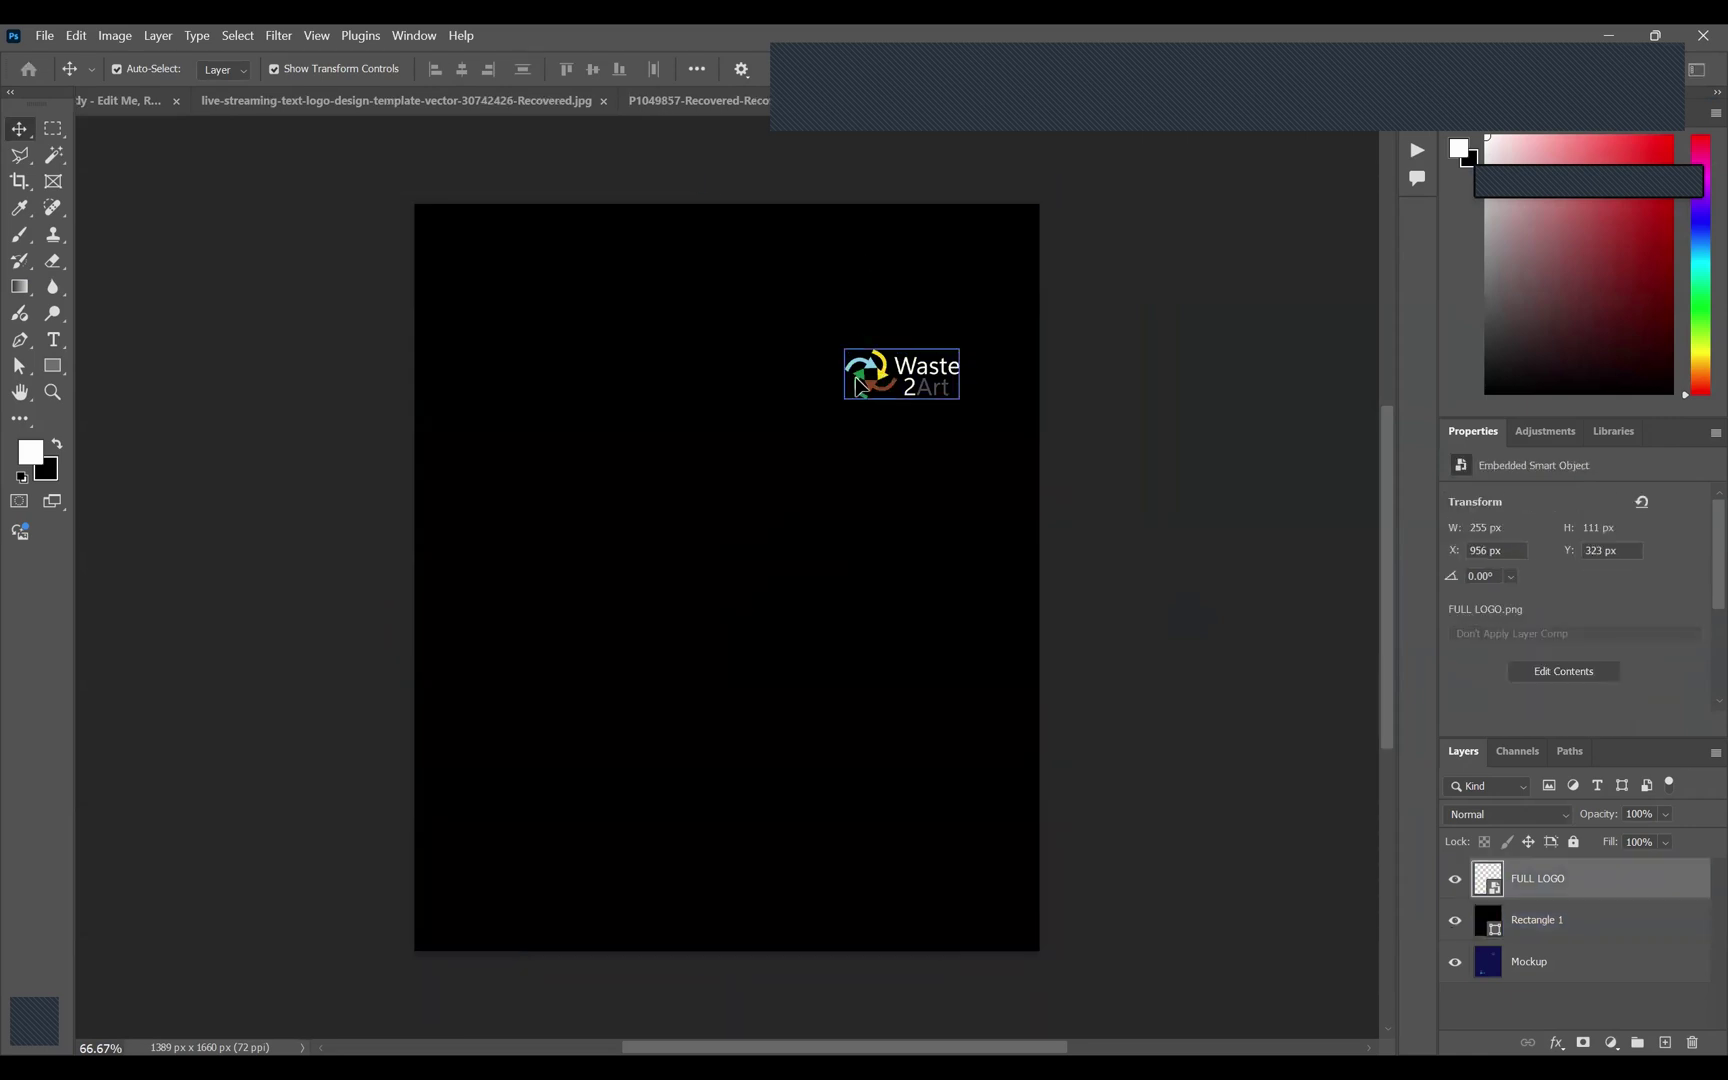
key("ctrl+z")
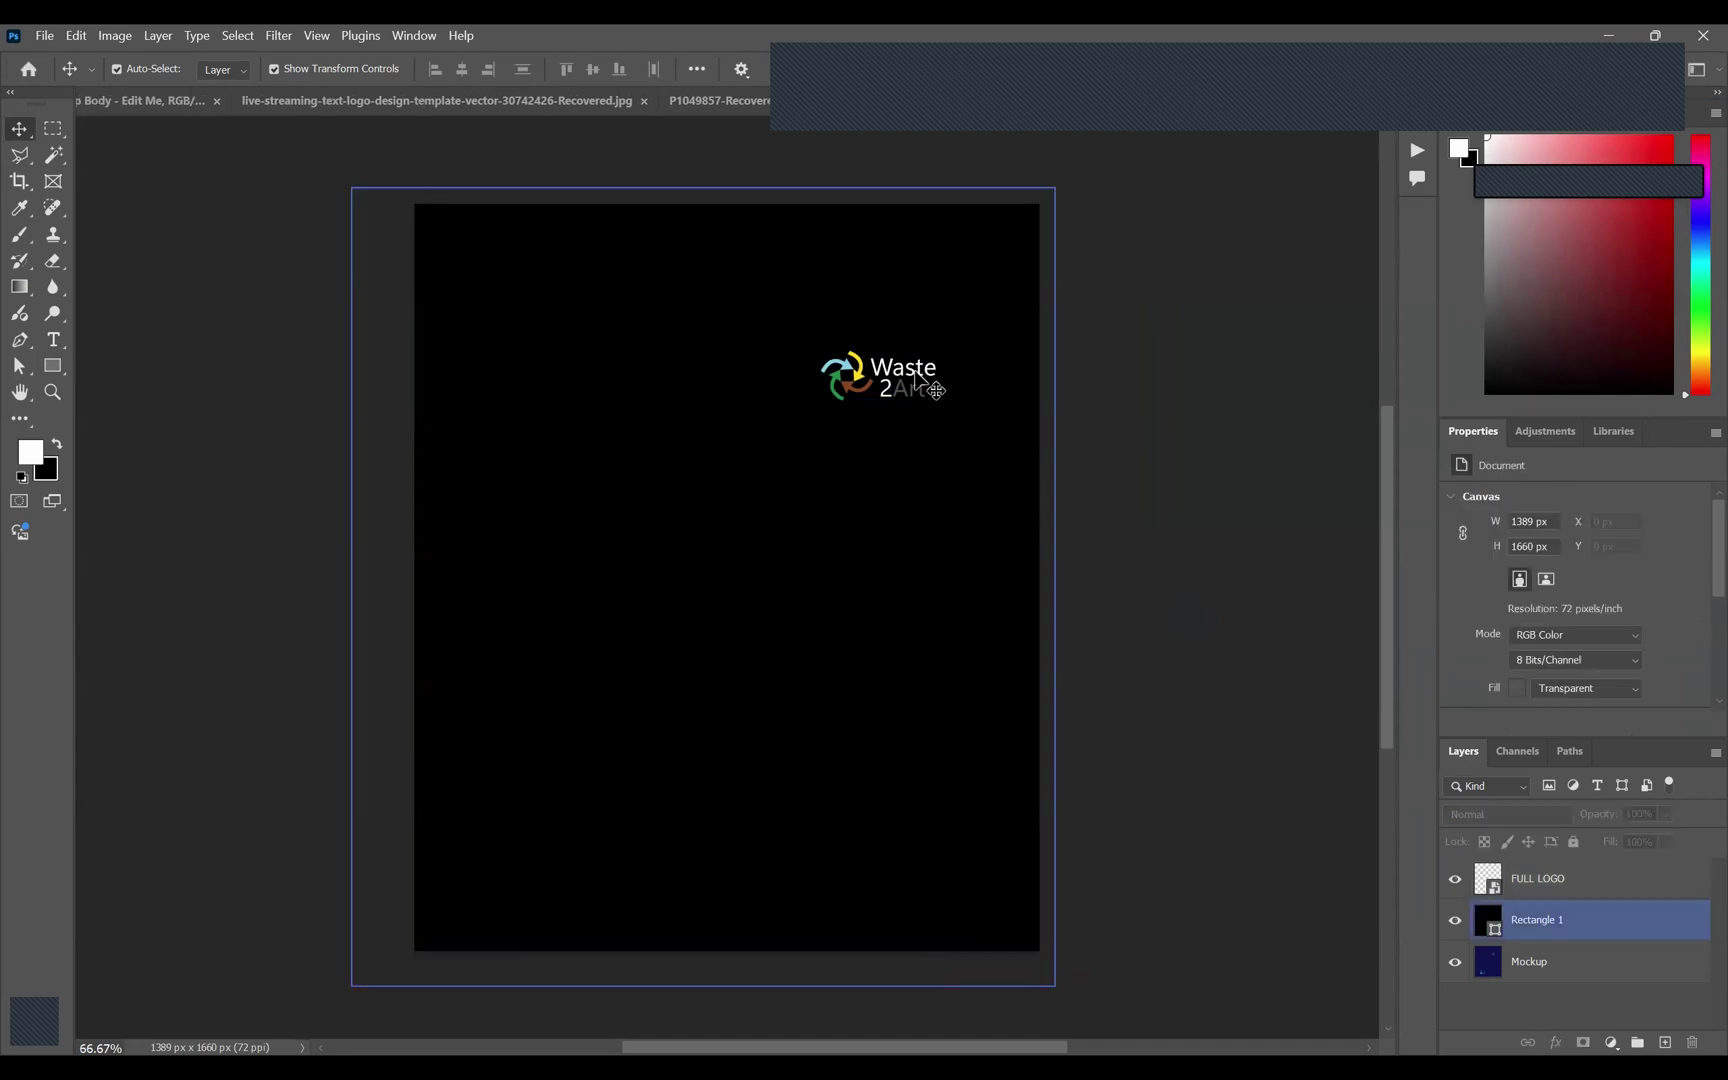
left_click(860, 374)
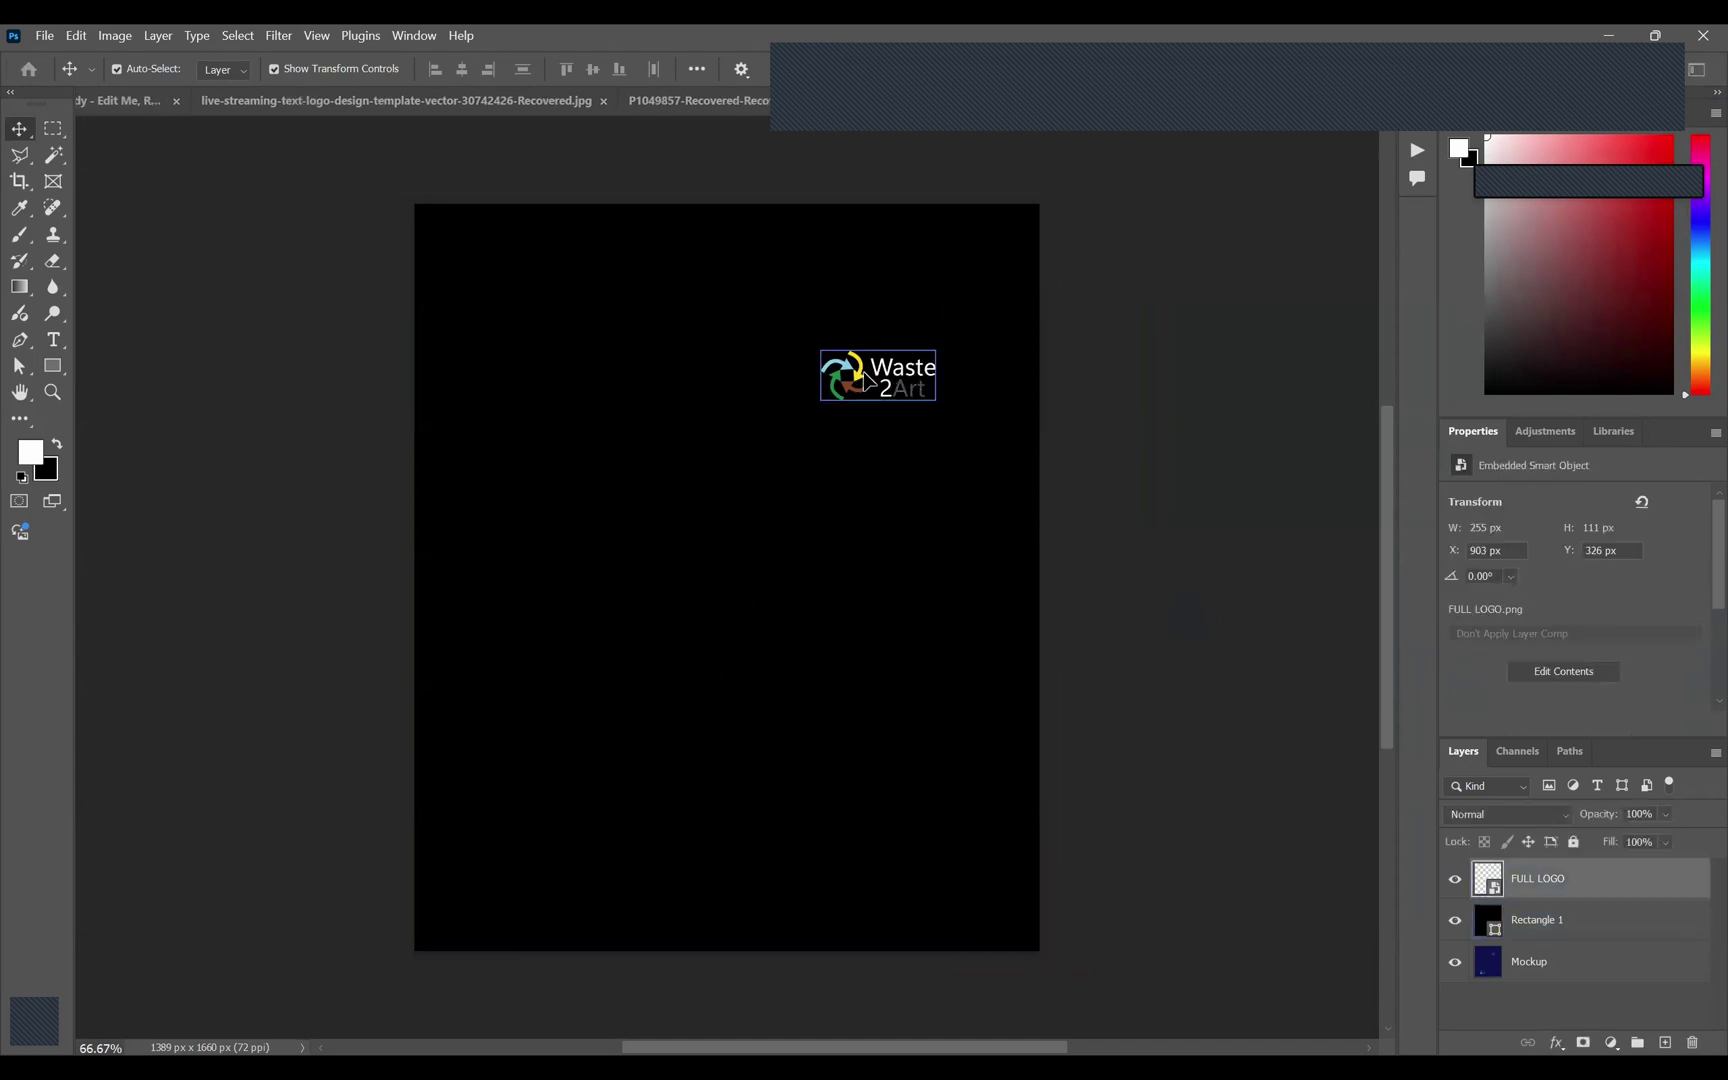
Apply Free Transform to the black rectangle behind the logo.
left_click(760, 592)
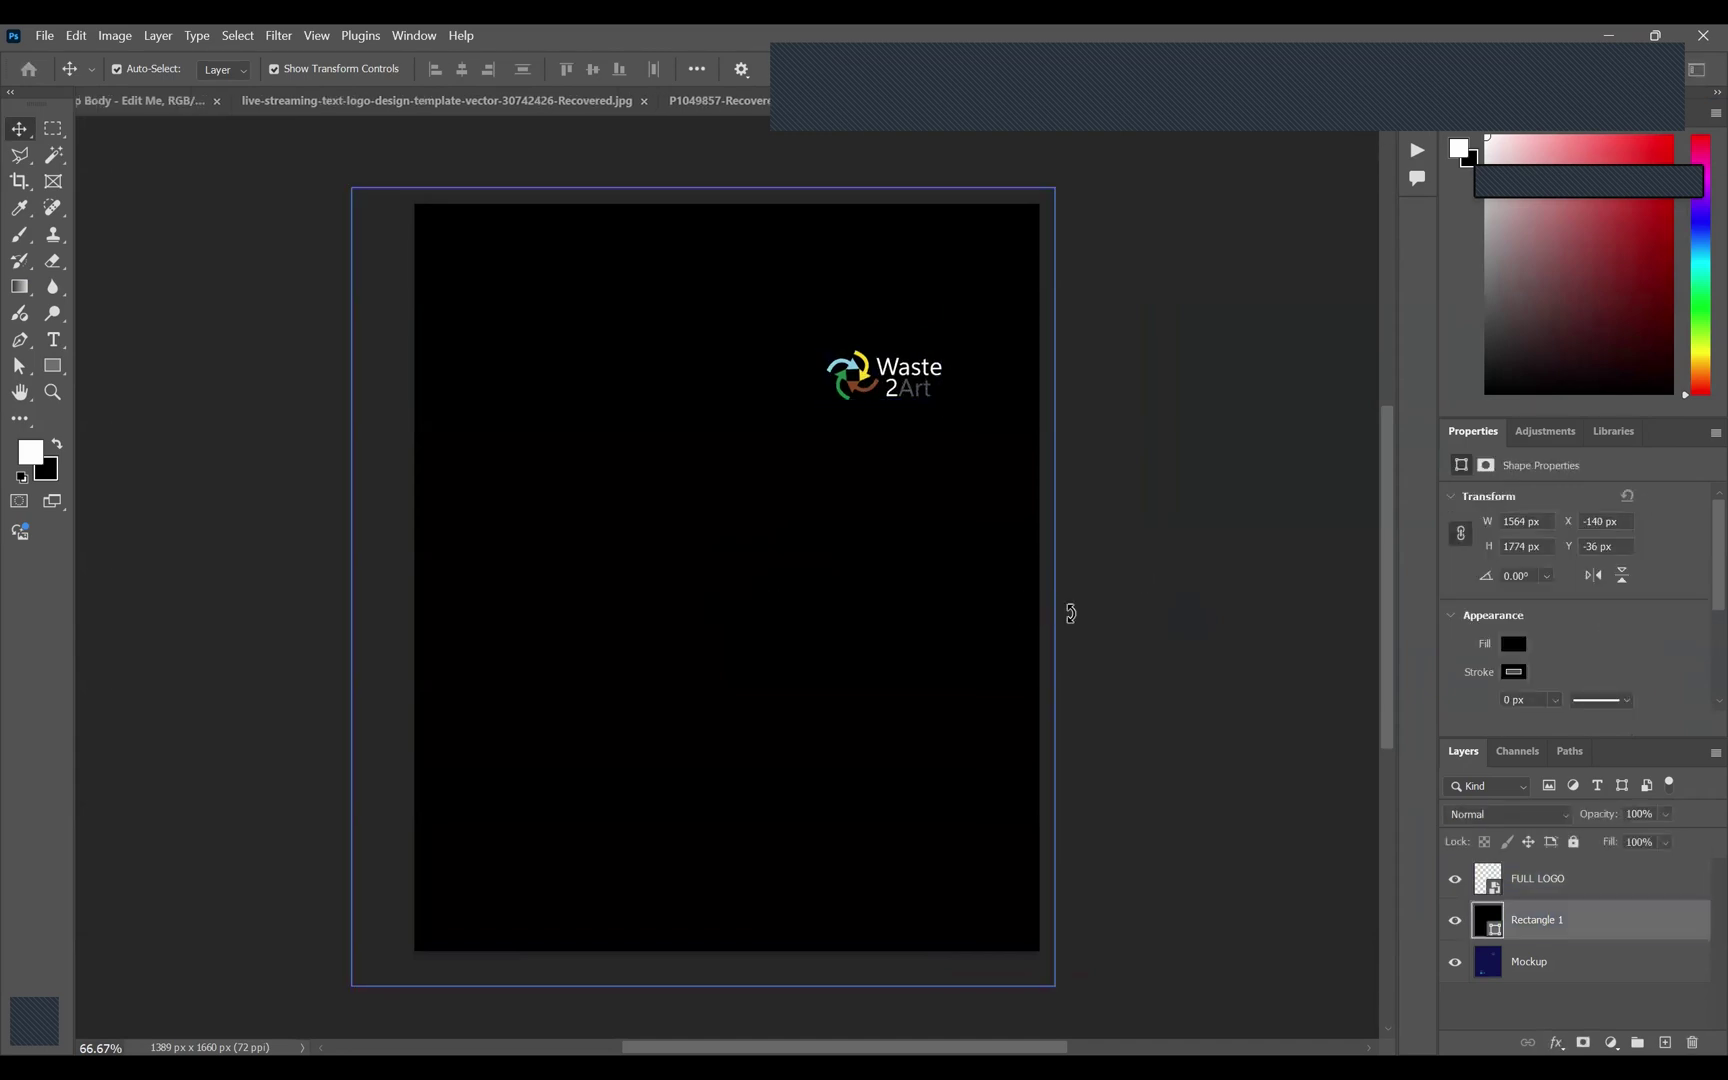
key("ctrl+t")
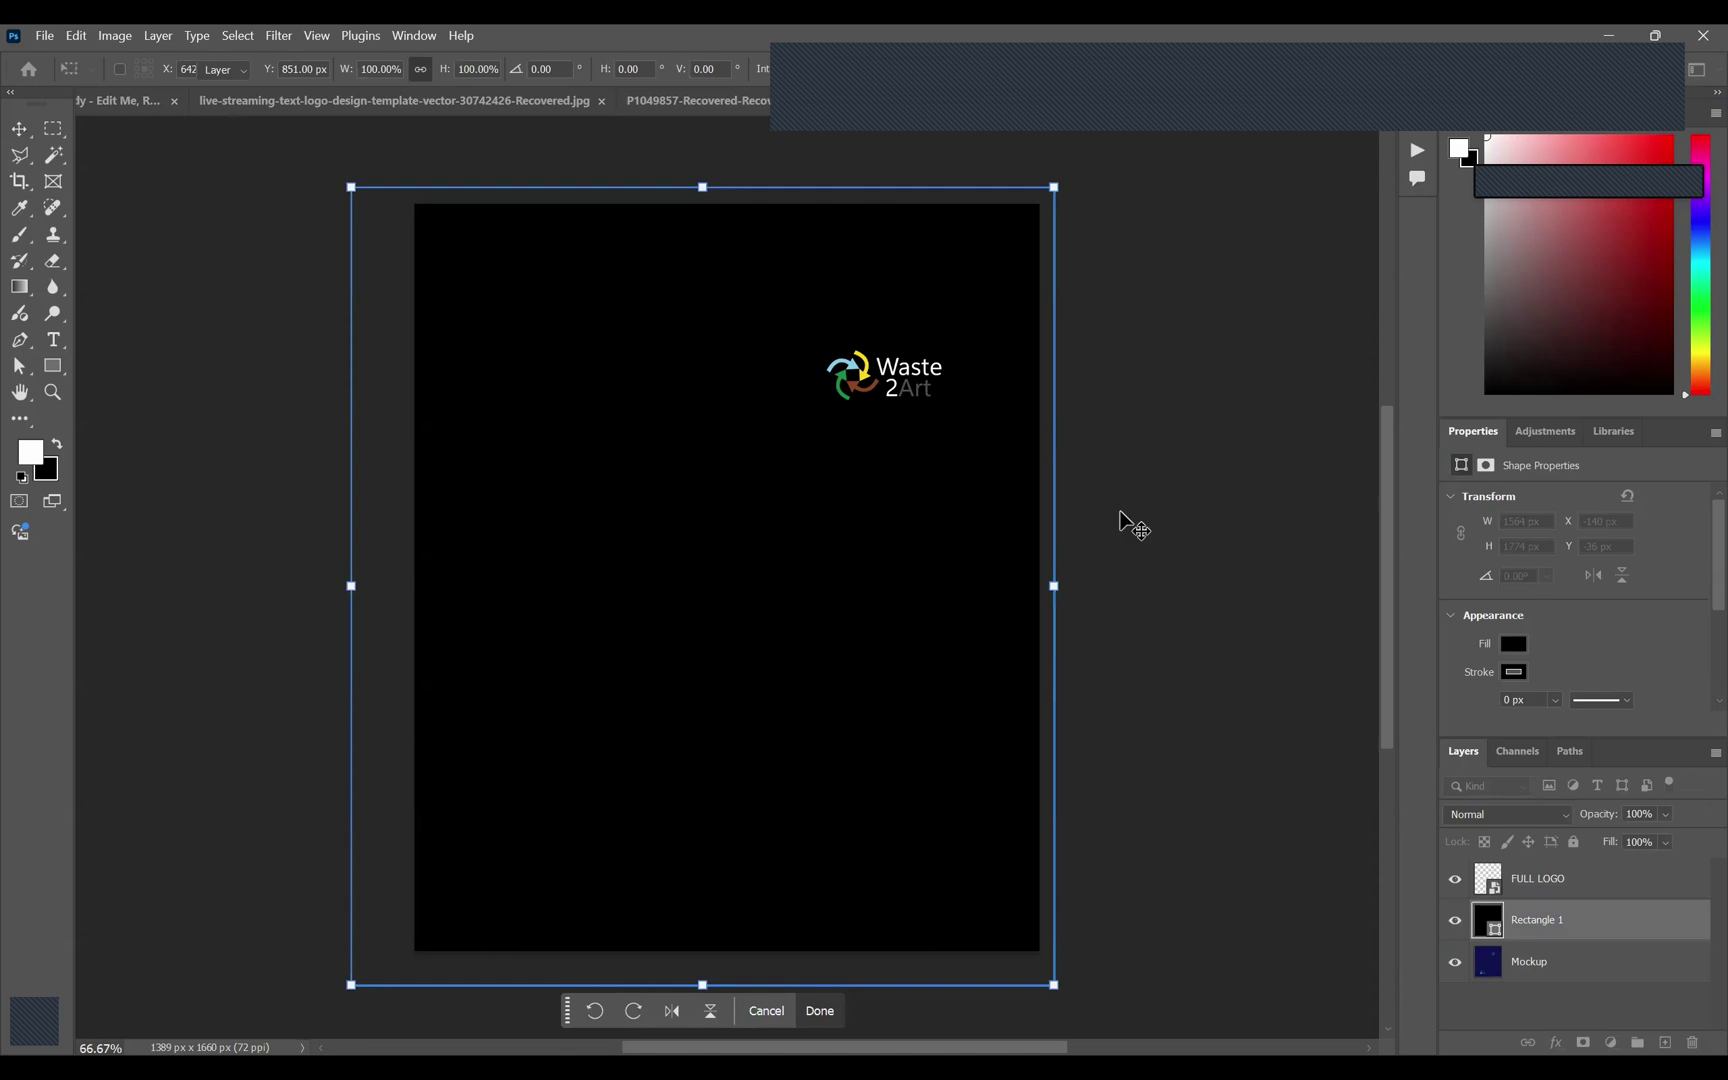
left_click(693, 1026)
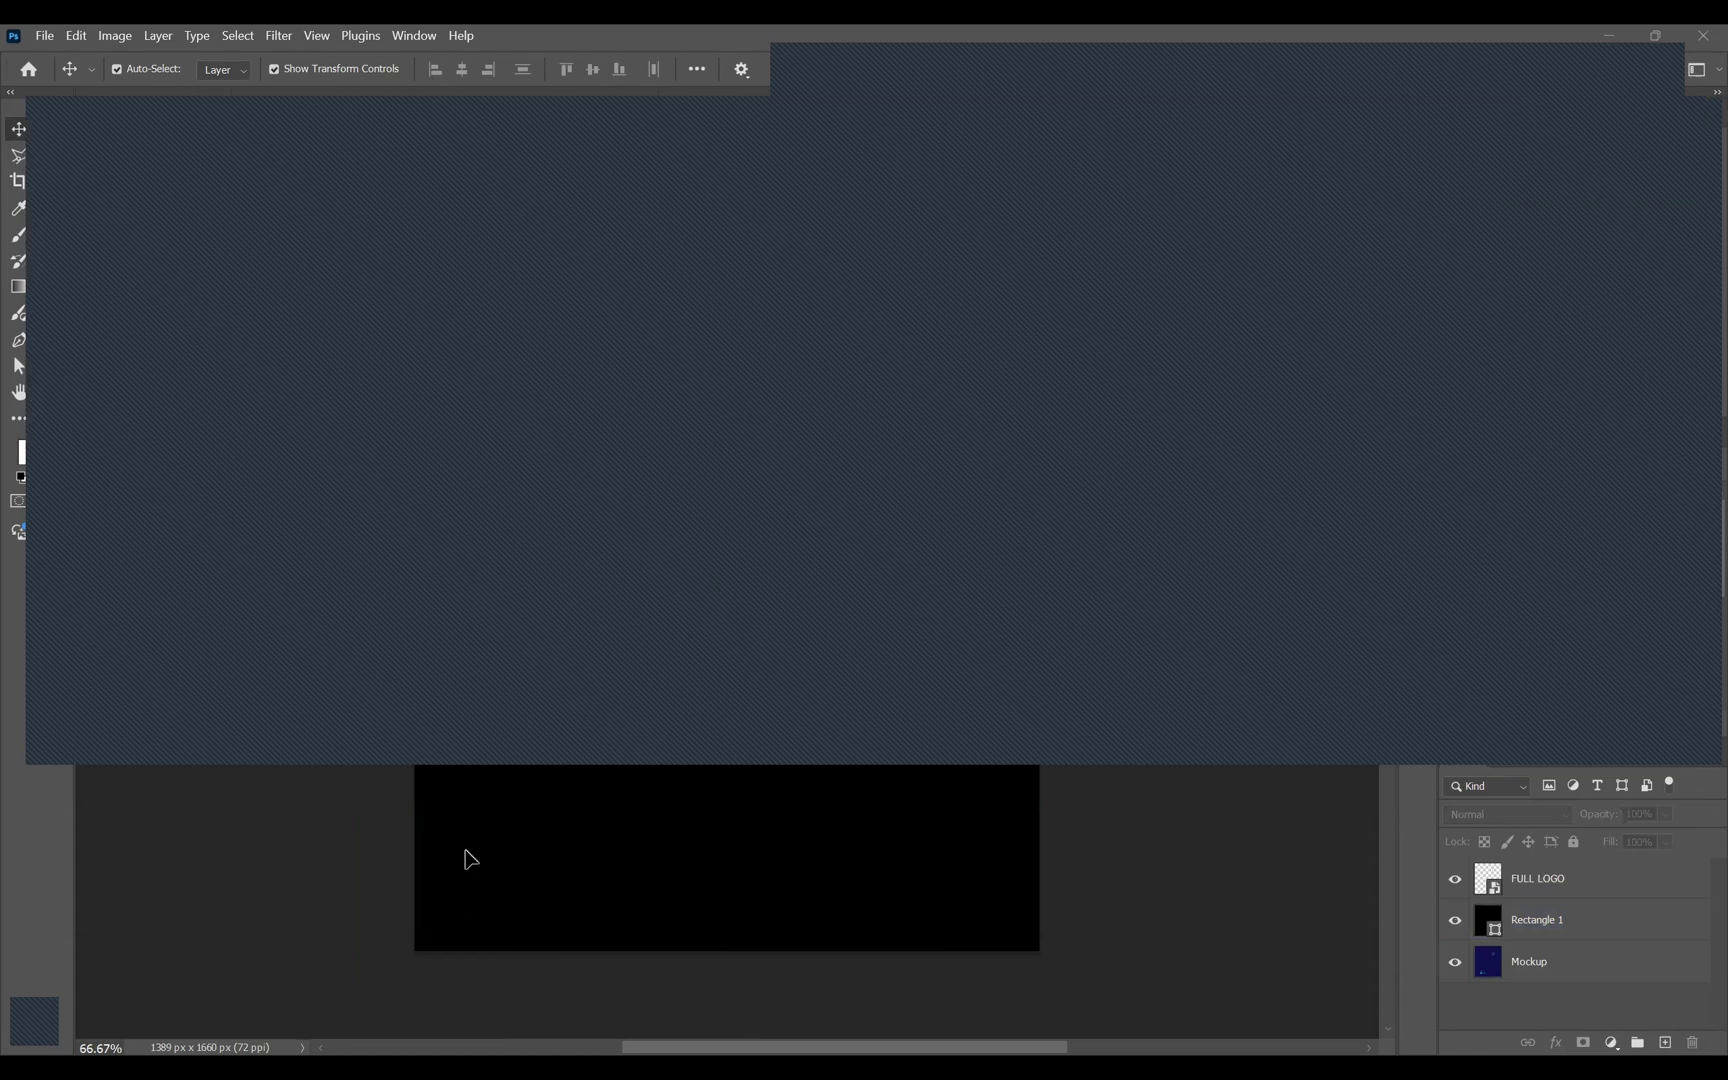
Place the MARK image at about 721 × 690 px in the artwork's lower-left corner, partly extending beyond the canvas edge.
left_click_drag(458, 866, 588, 865)
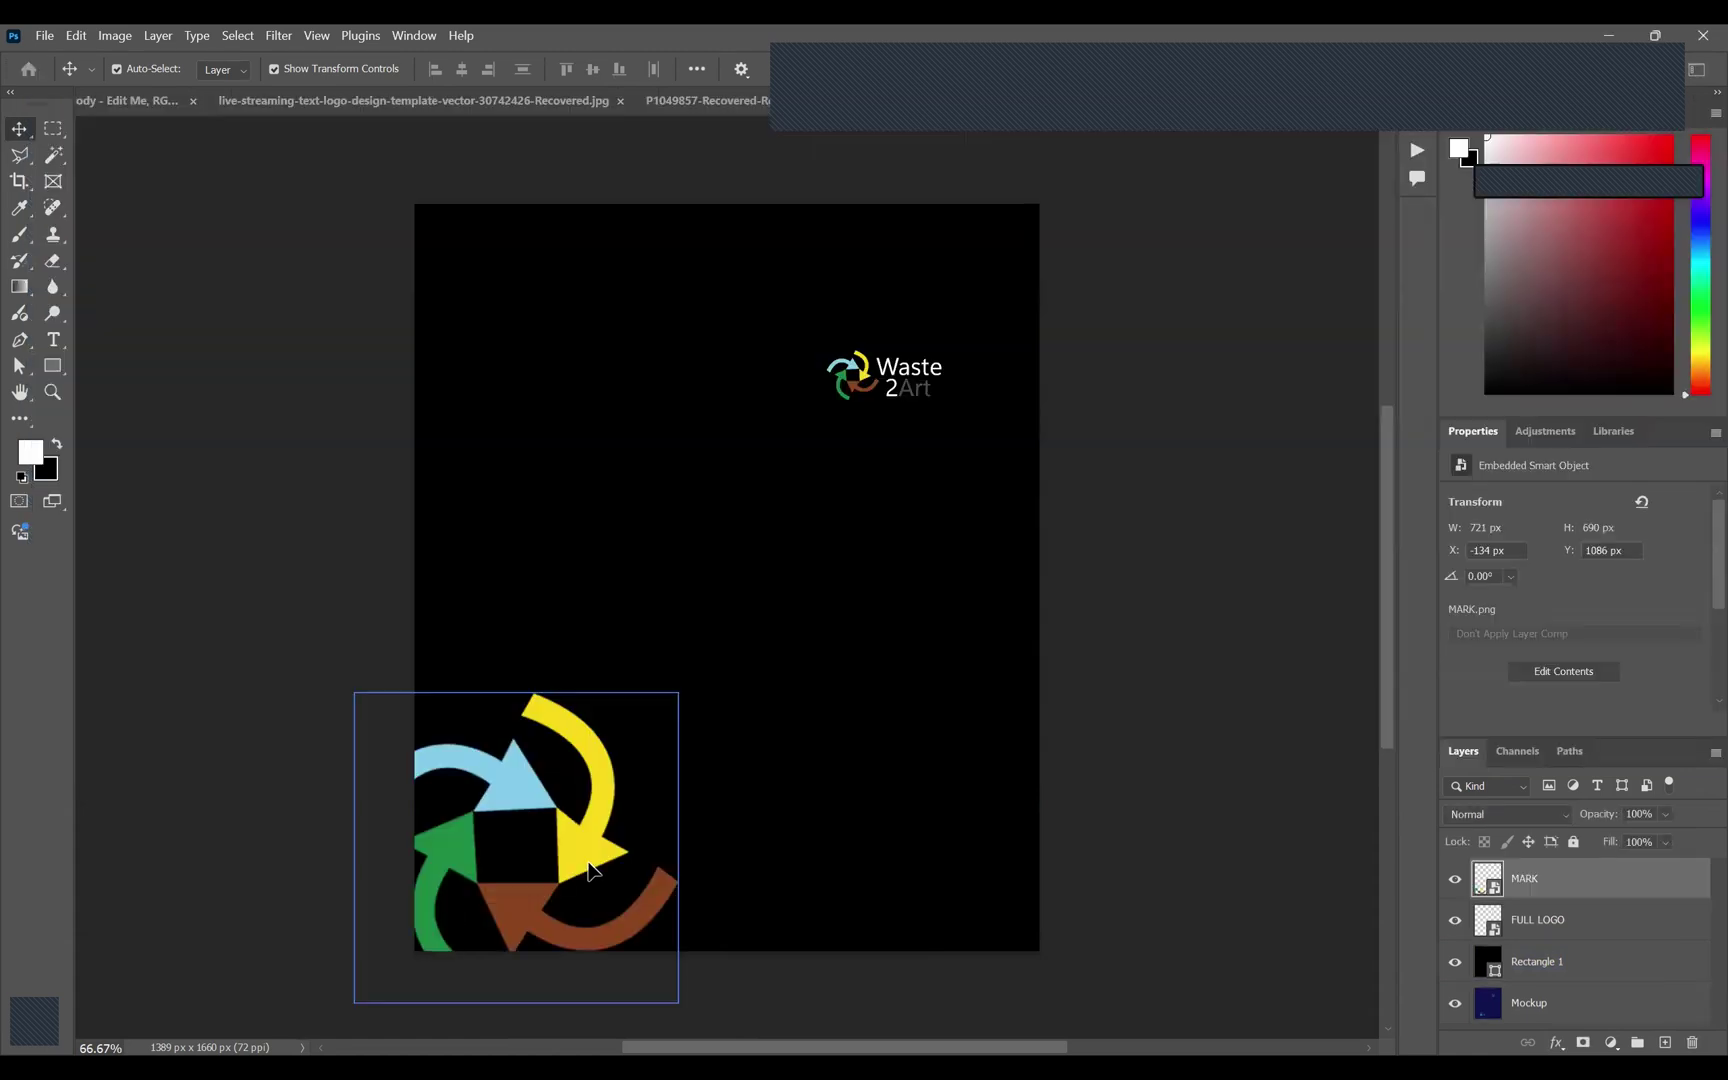
left_click(1139, 586)
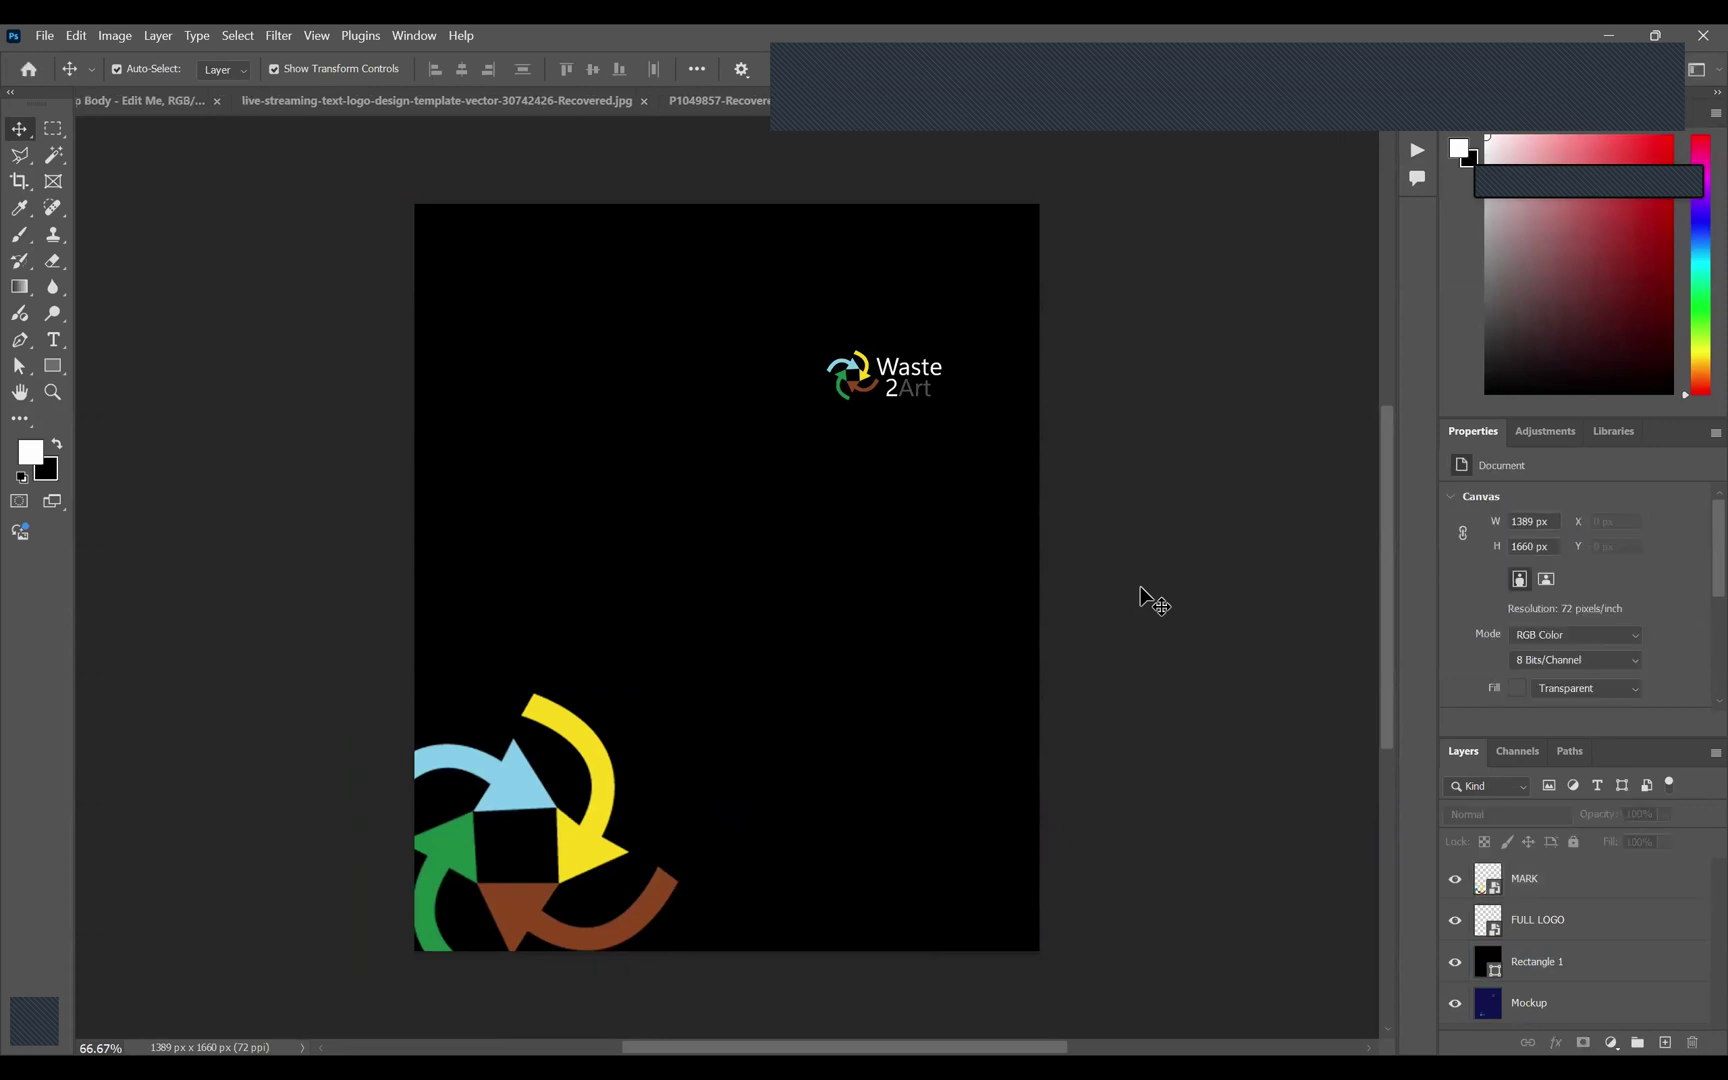
left_click(594, 866)
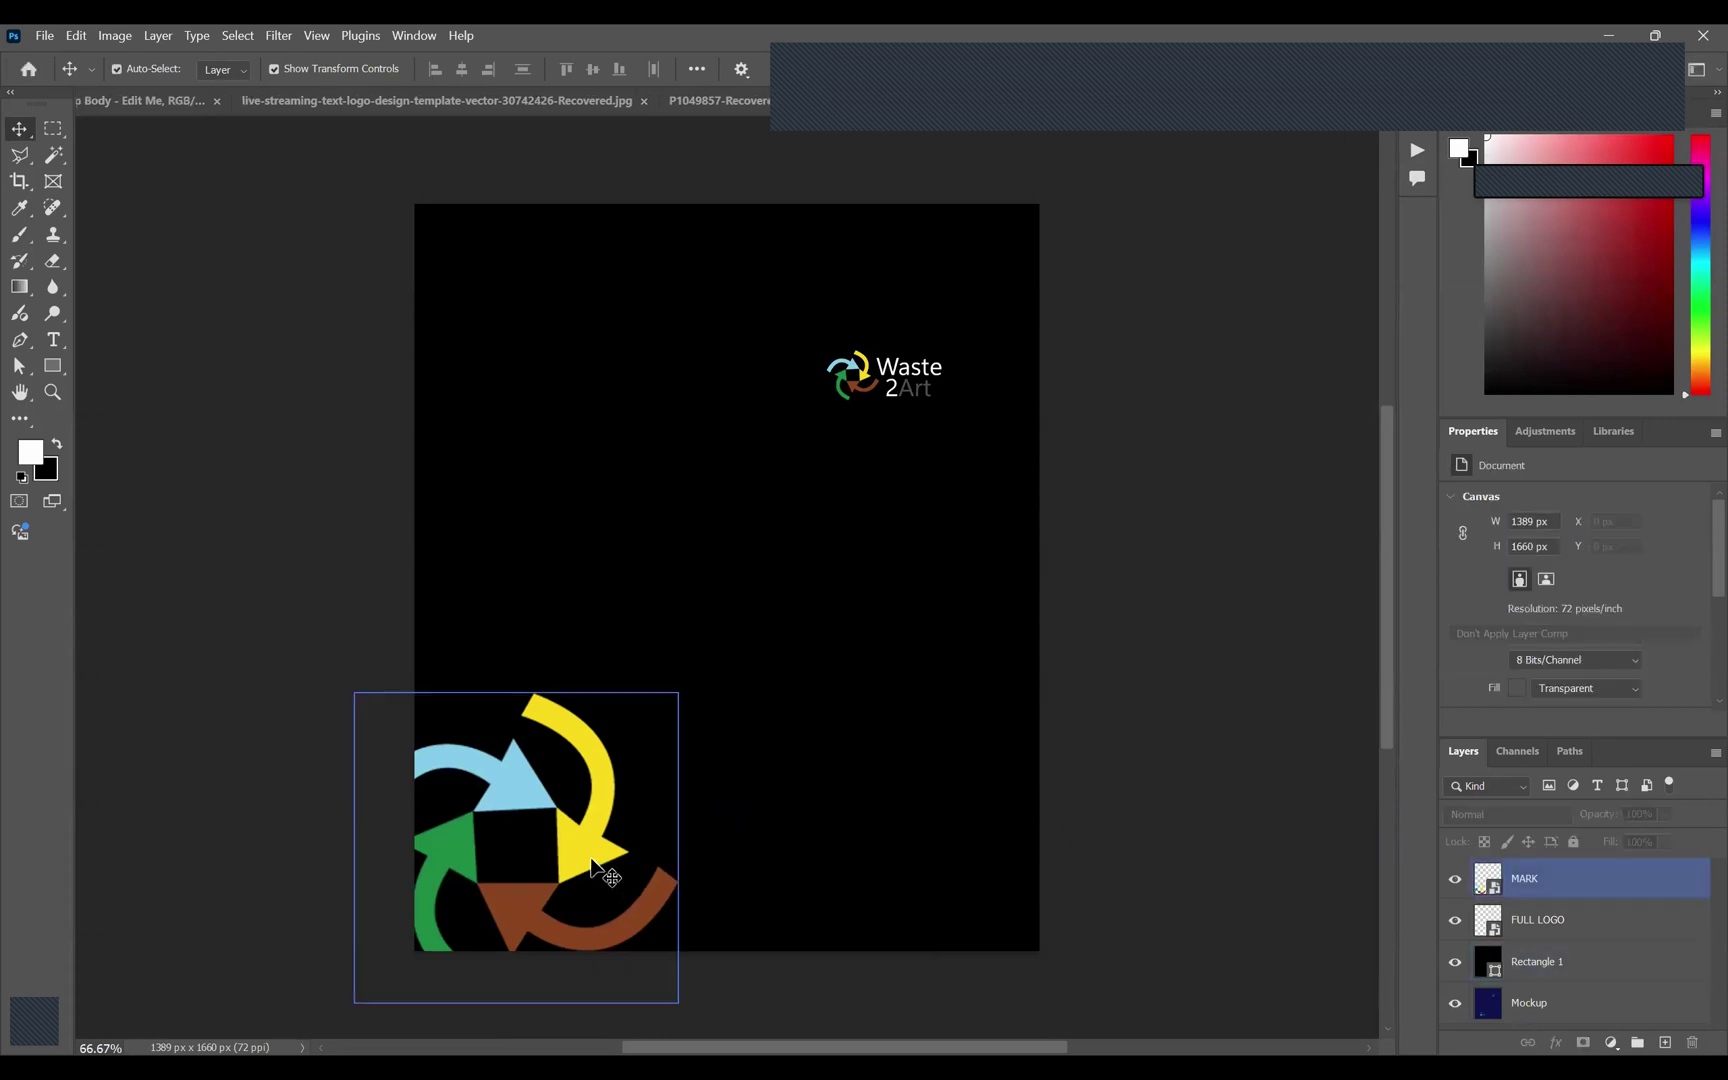
left_click(1142, 737)
Save the body artwork and return to the 1.psd mockup to check the updated shirt.
key("ctrl+s")
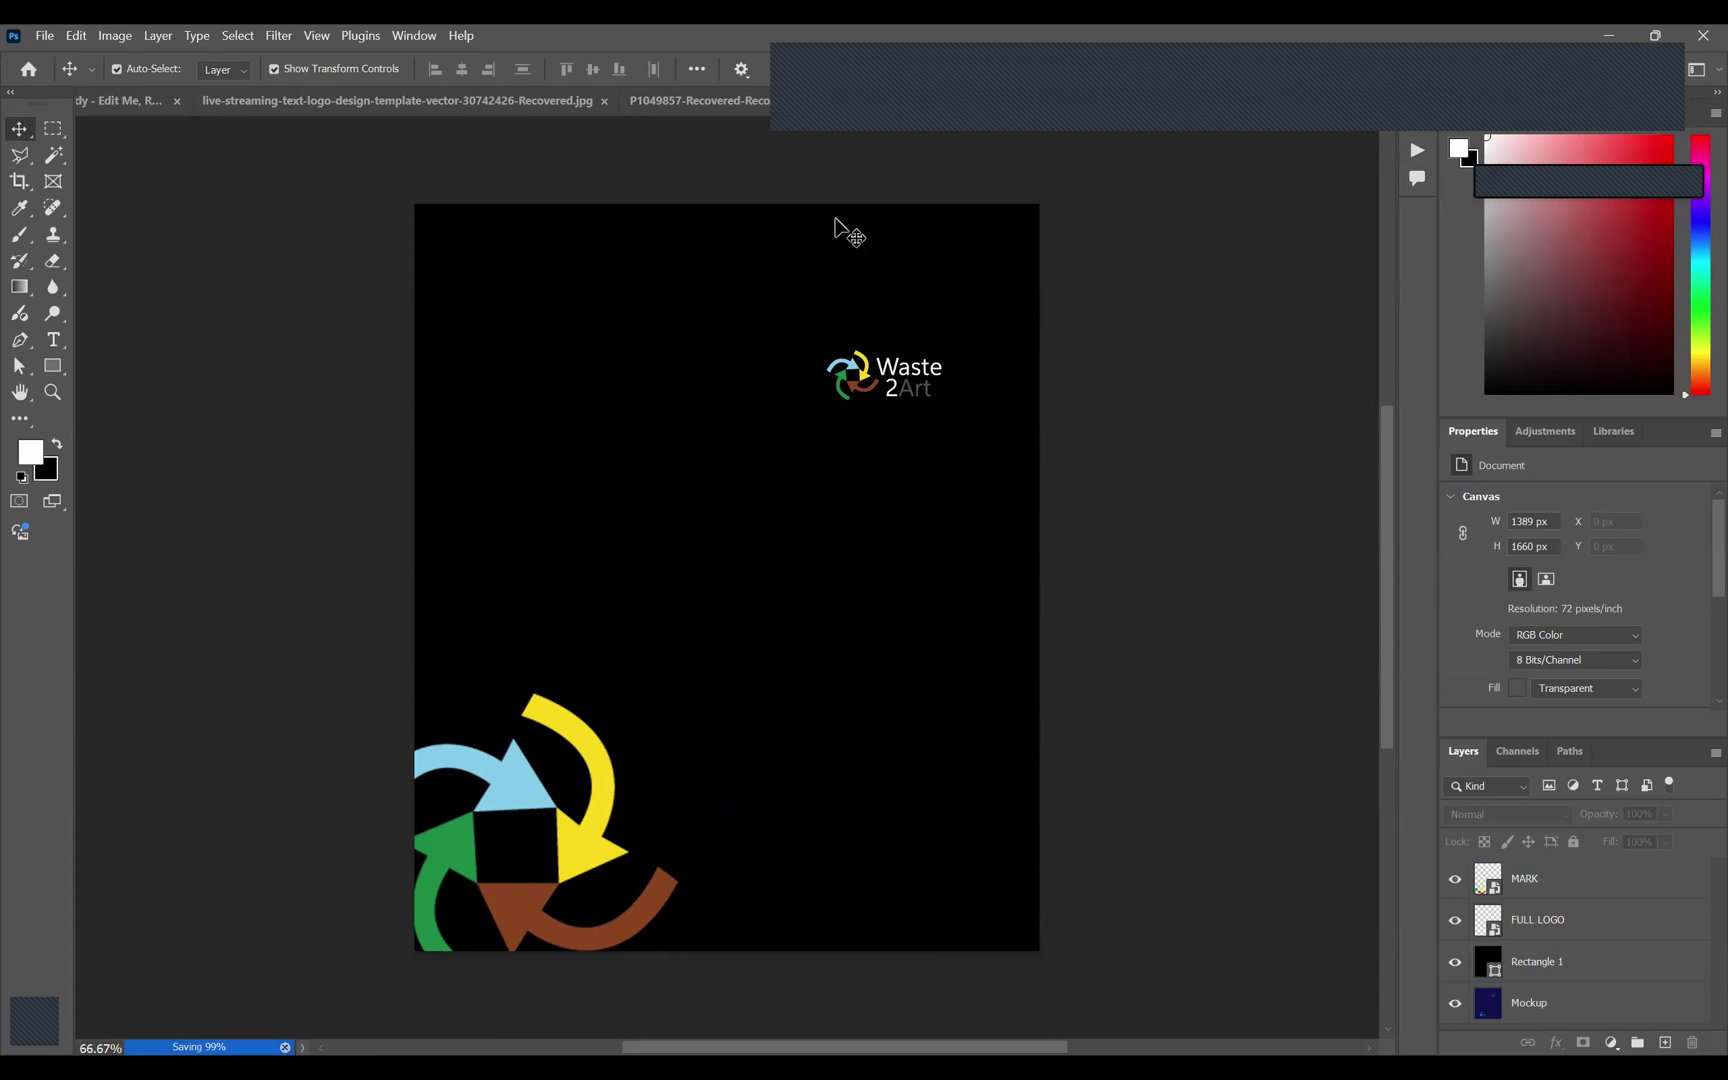
left_click(141, 102)
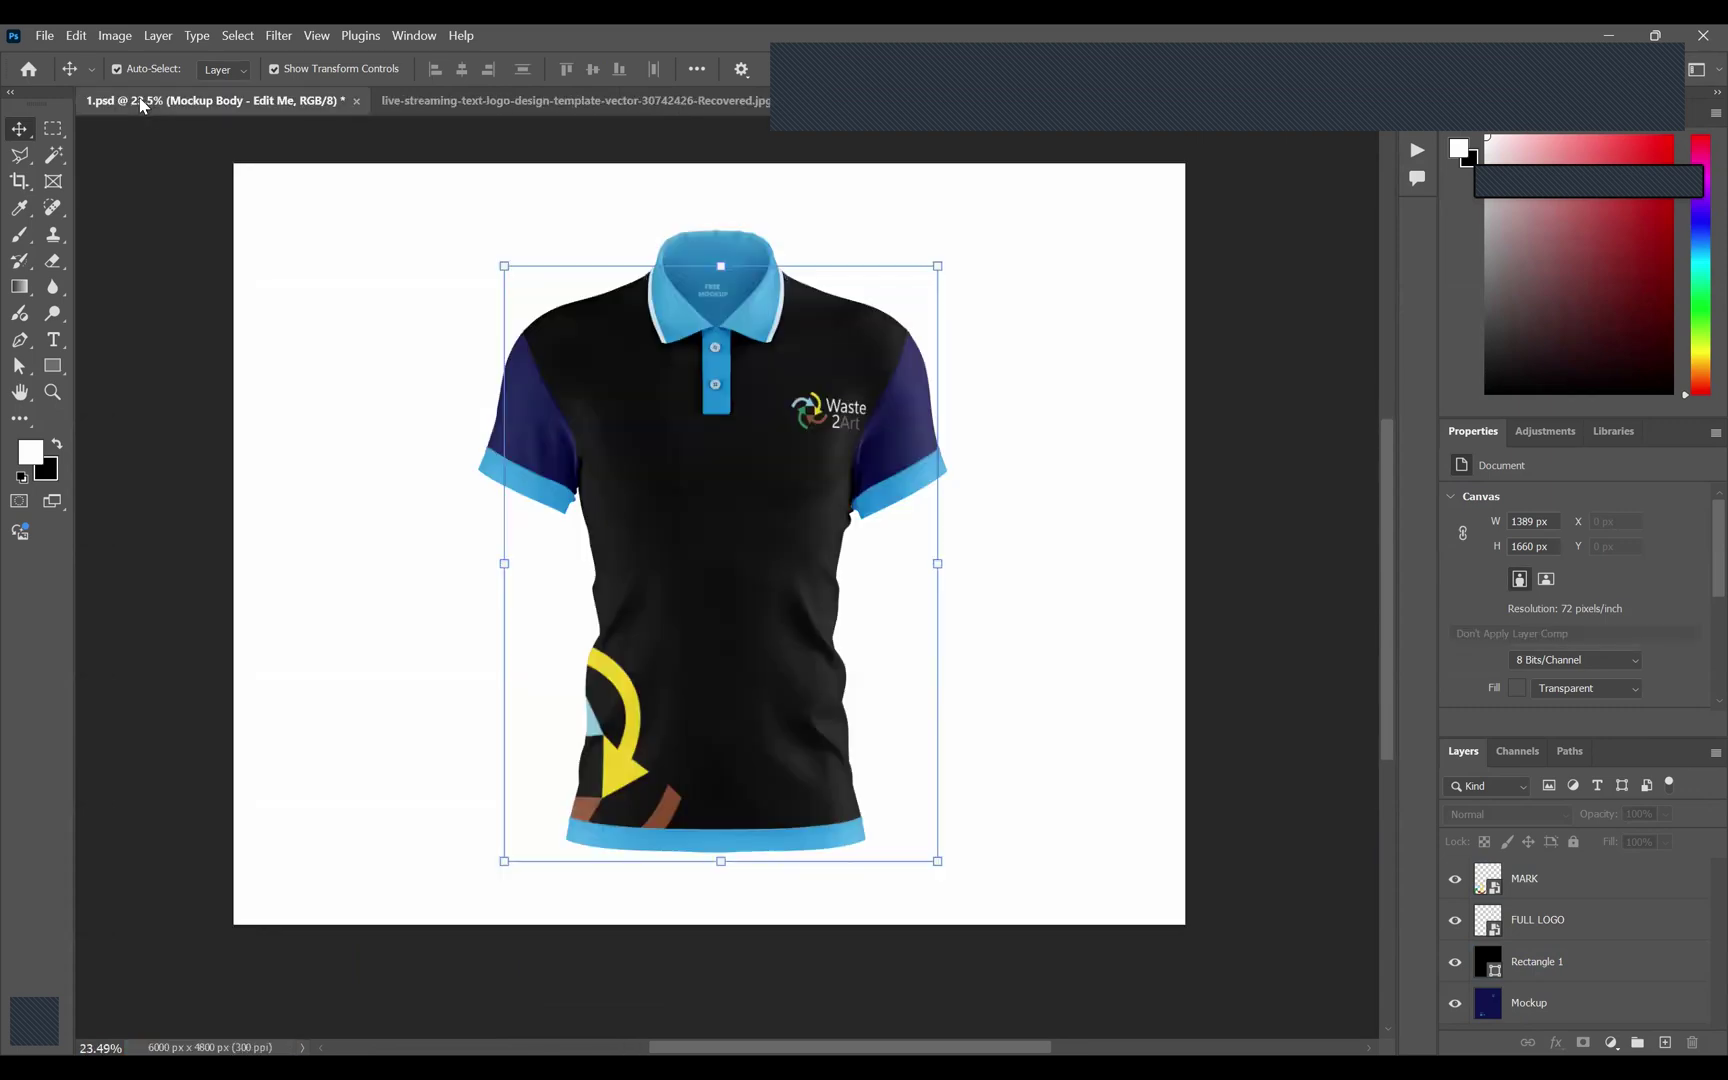
left_click(1246, 617)
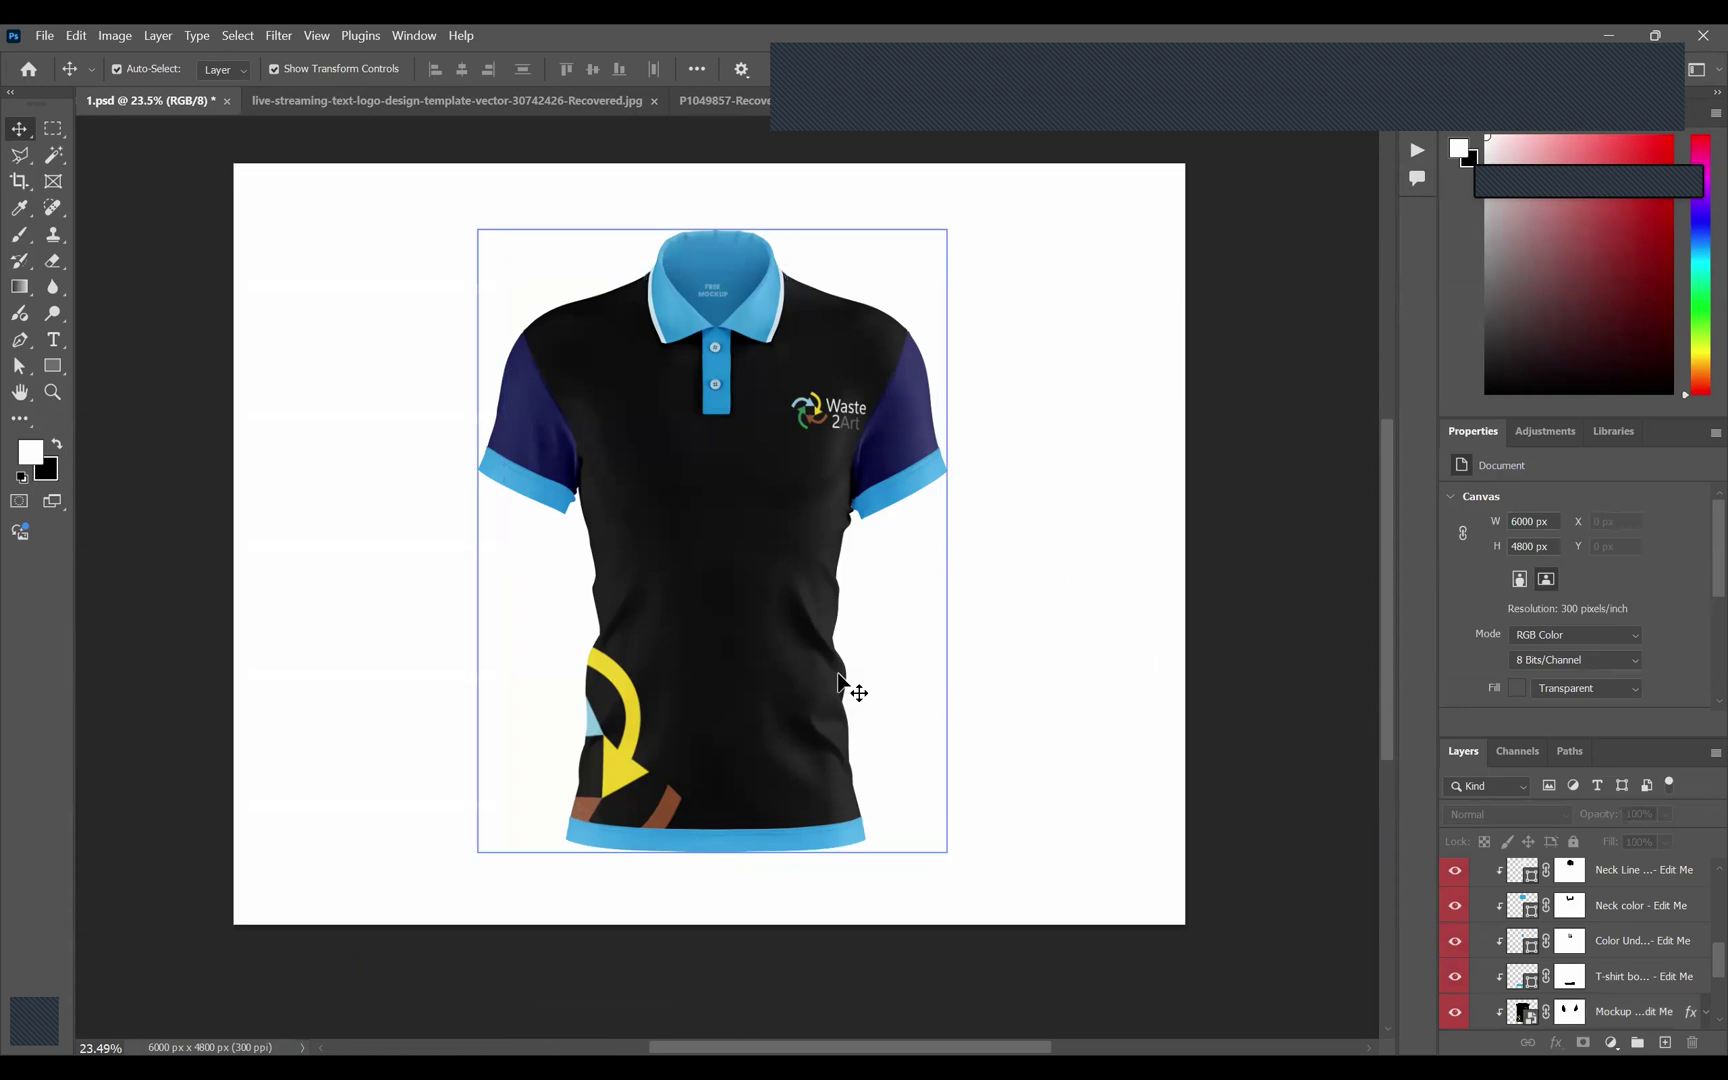
left_click(905, 423)
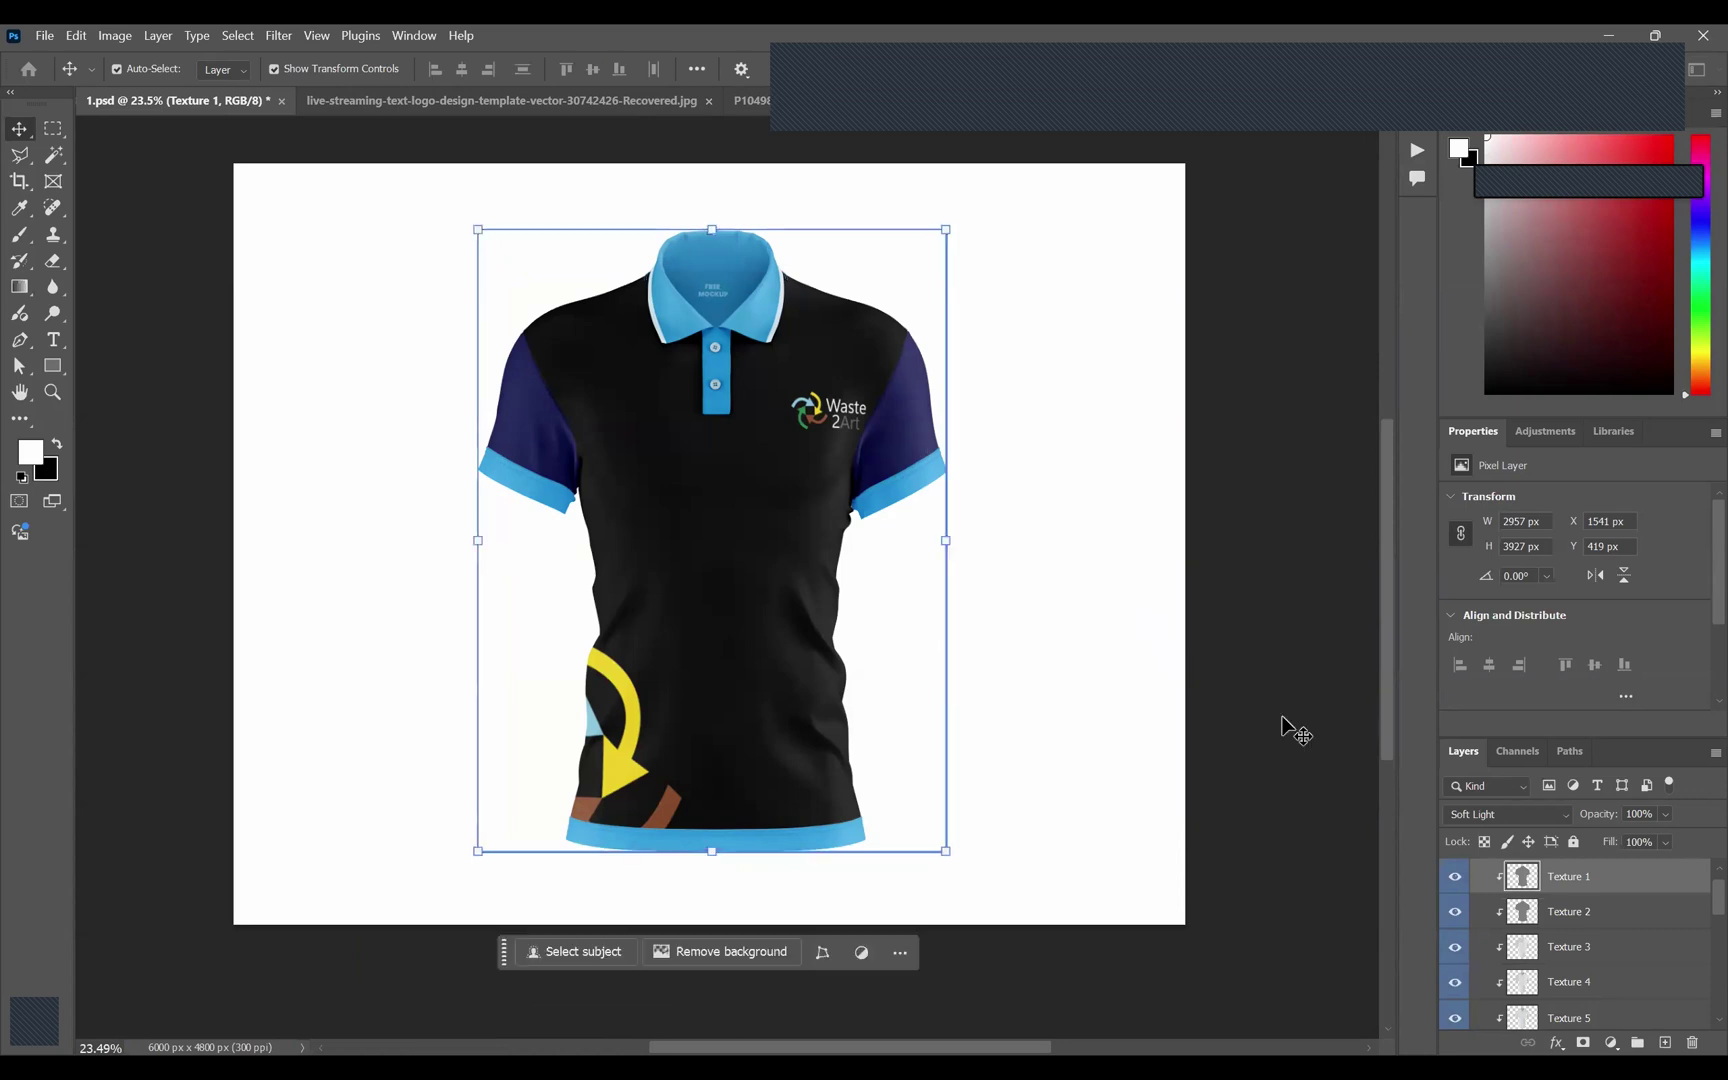
left_click(1311, 771)
Select the "Neck color - Edit Me" layer, toggle its visibility off and on, and return to the Texture 1 layer.
scroll(1628, 974, "down", 4)
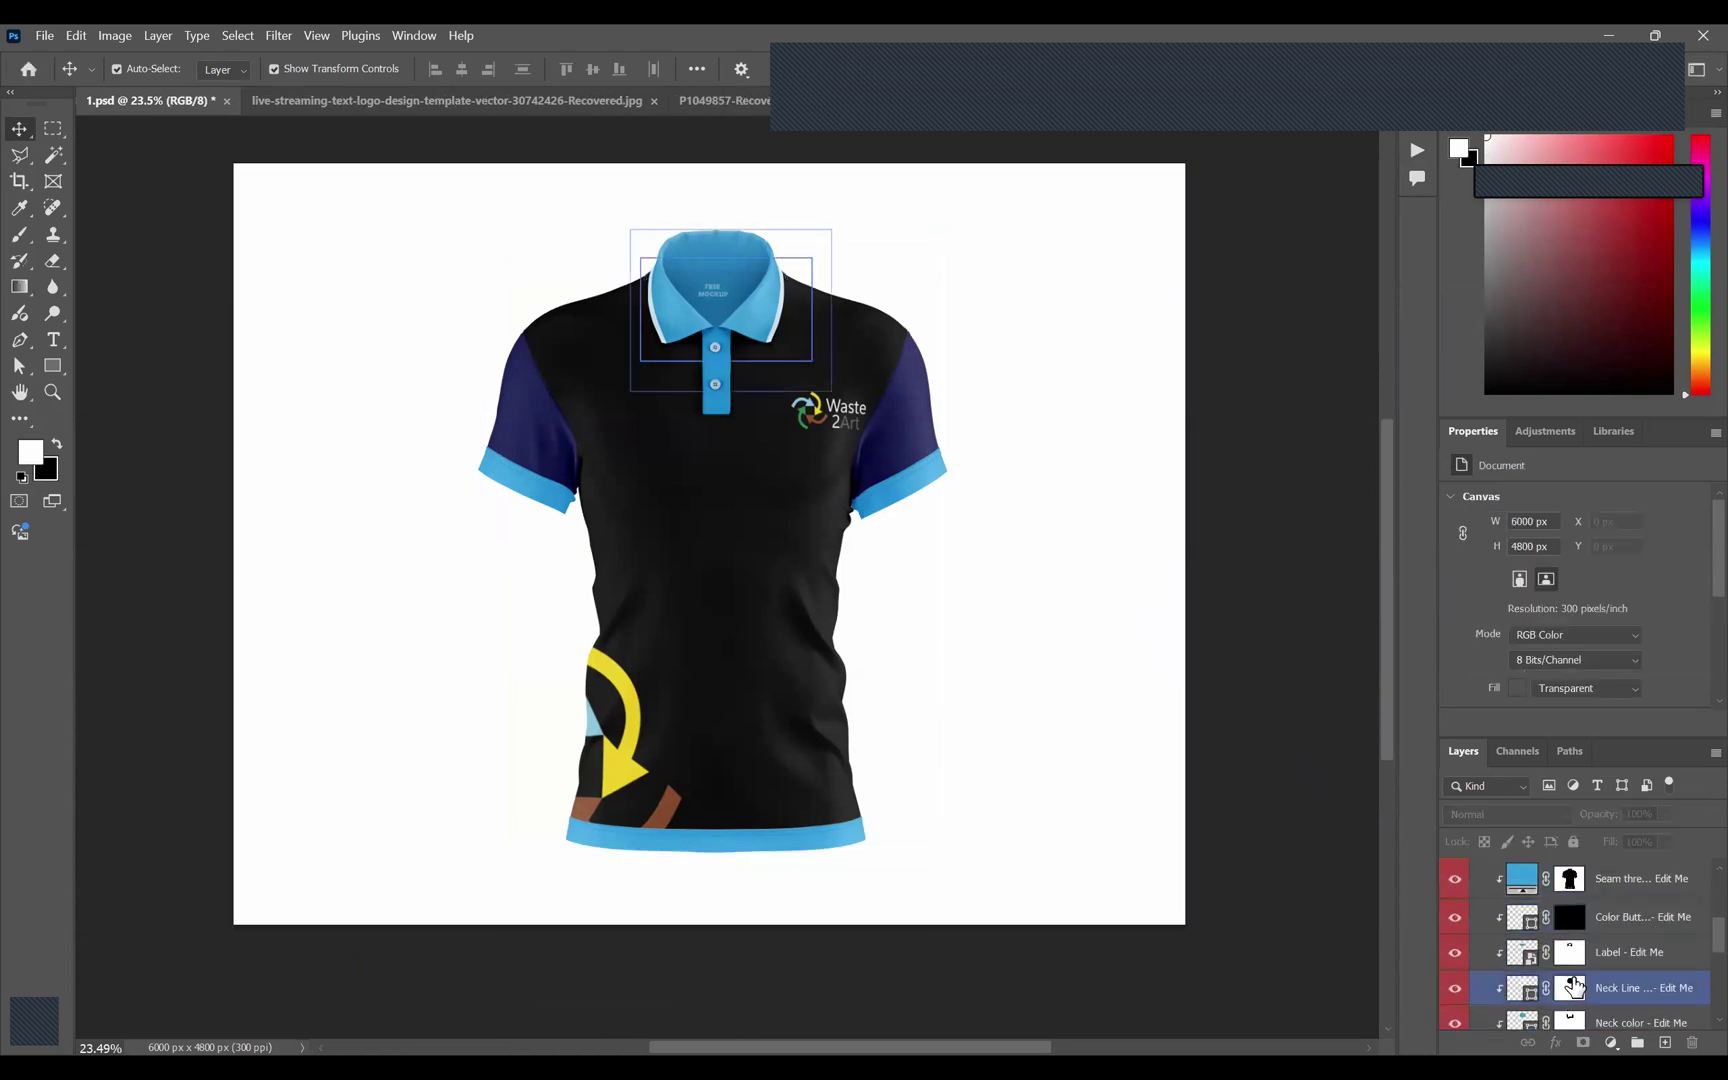
scroll(1573, 984, "down", 1)
scroll(1525, 974, "down", 1)
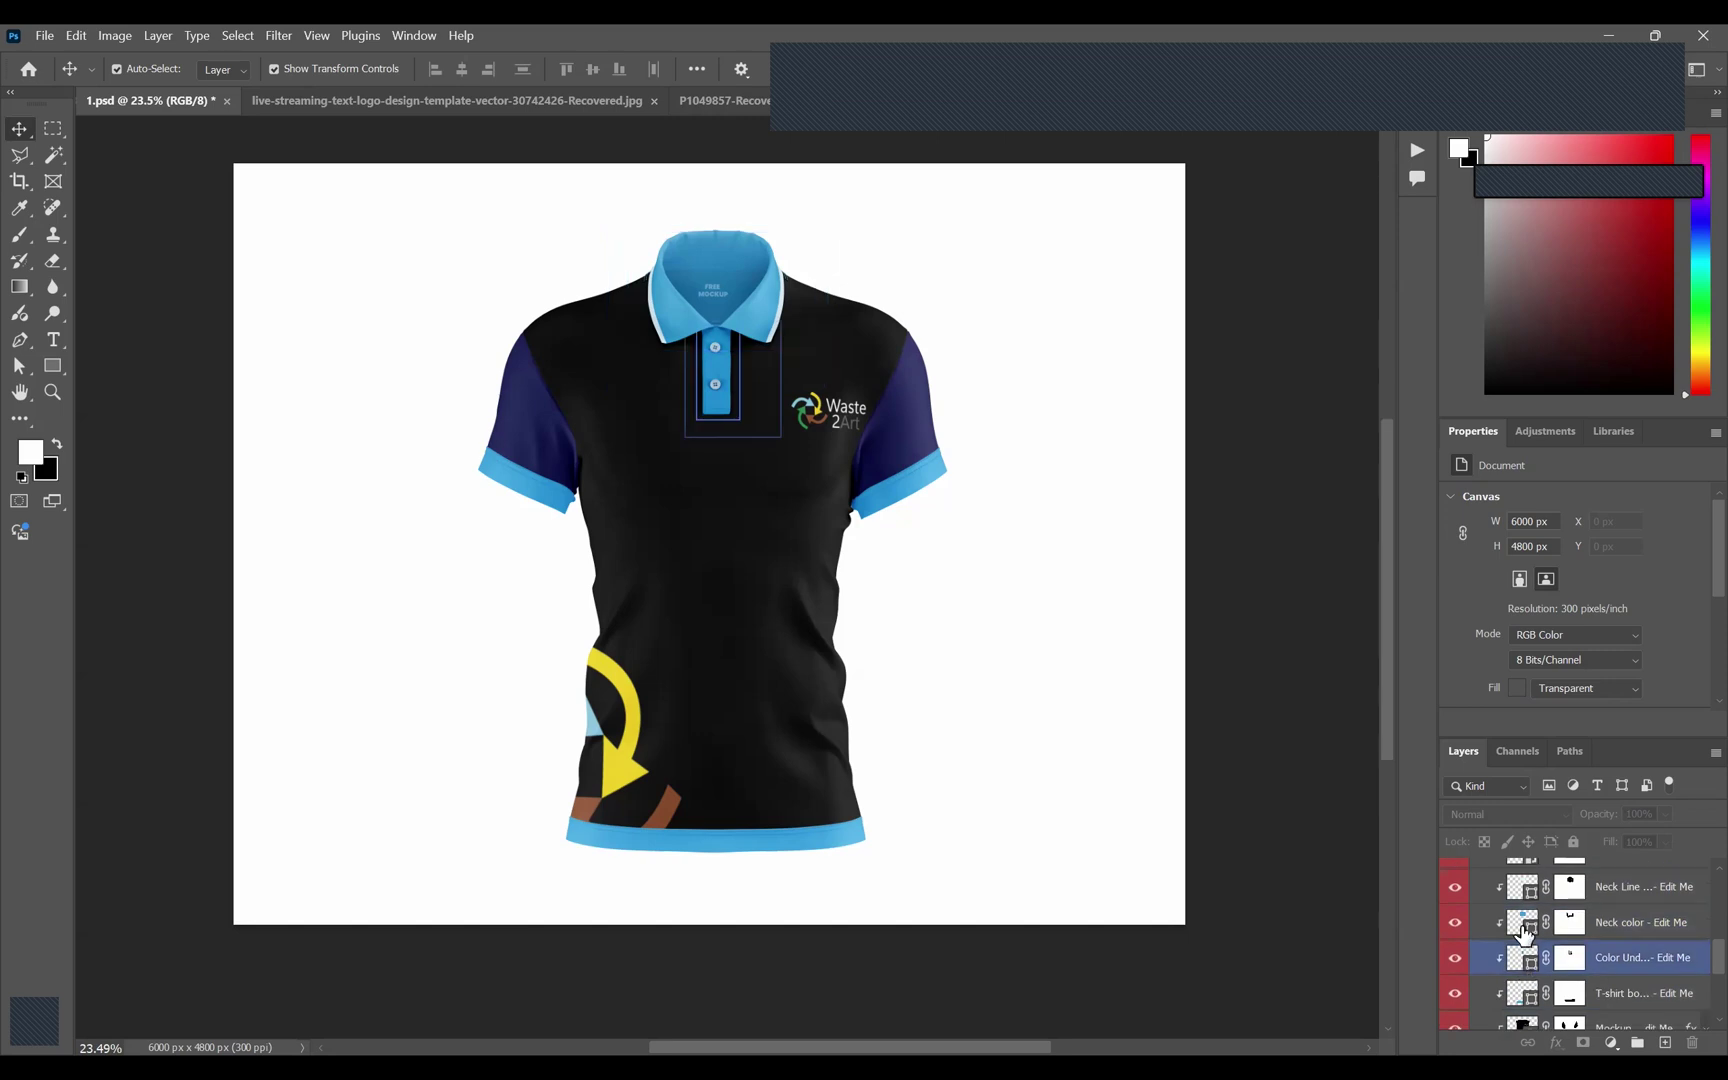
left_click(1525, 935)
left_click(1455, 922)
left_click(1455, 925)
left_click(920, 493)
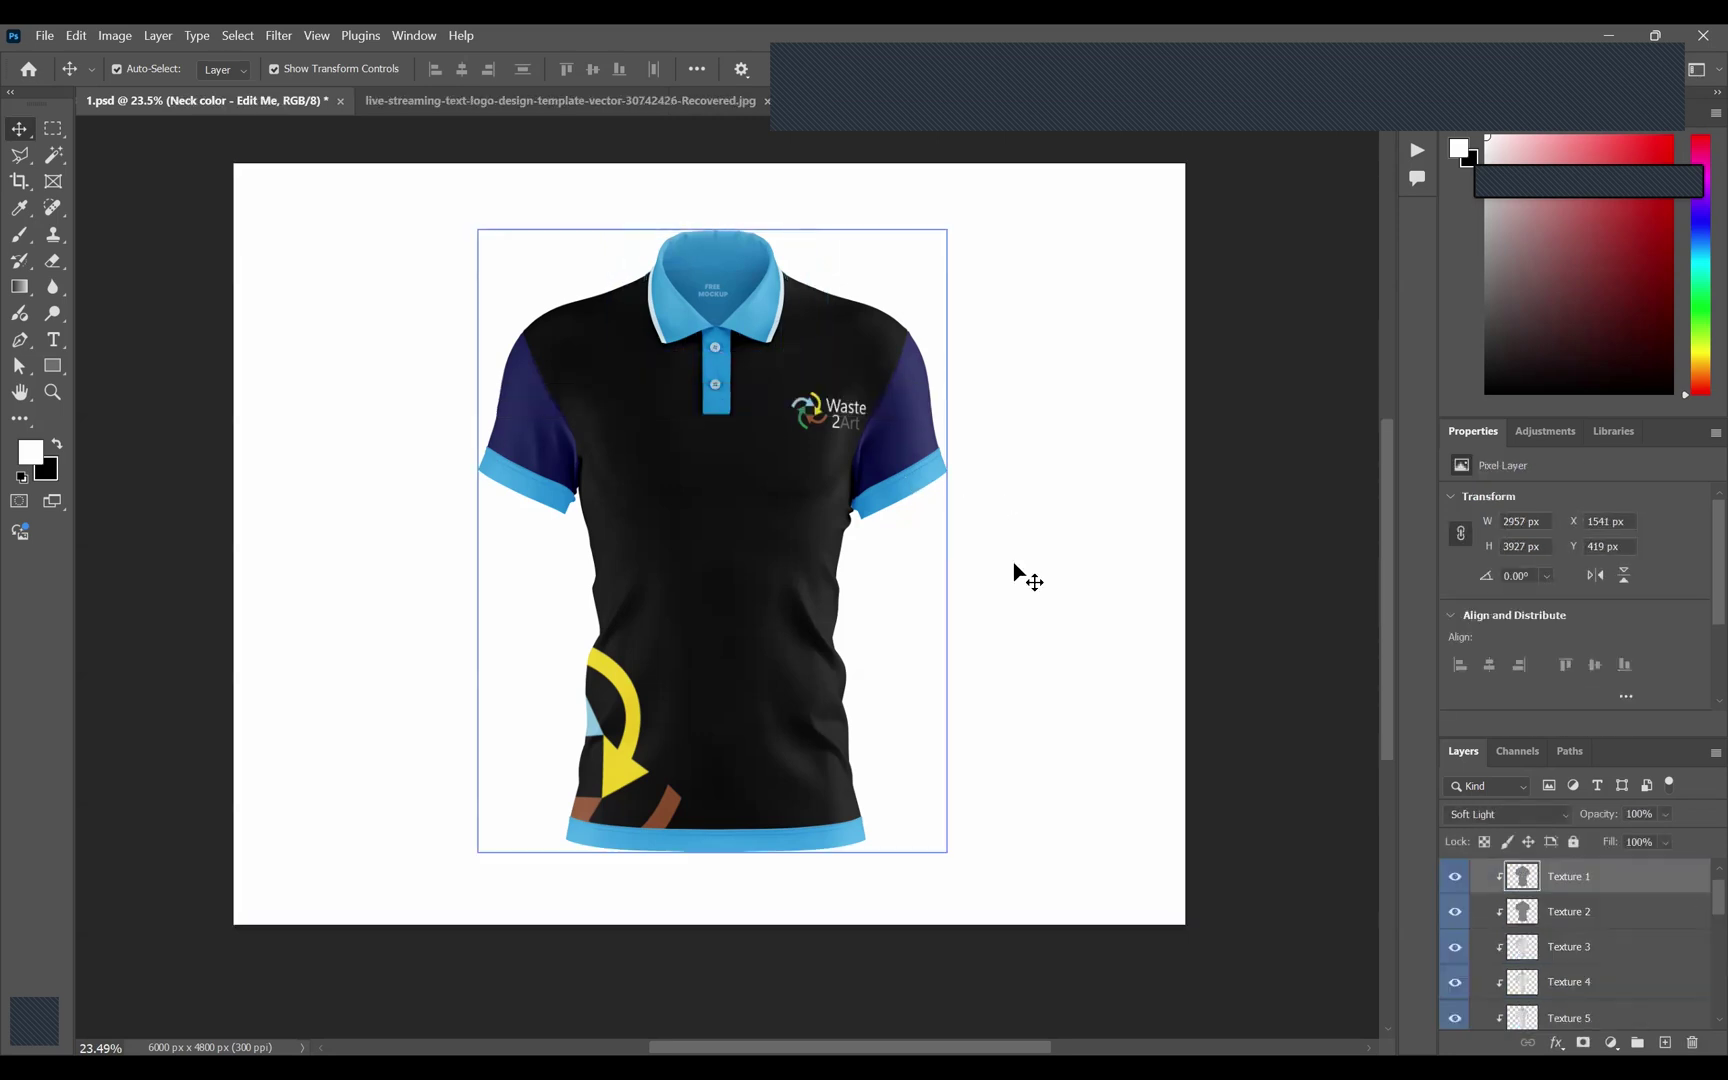
scroll(1552, 920, "up", 1)
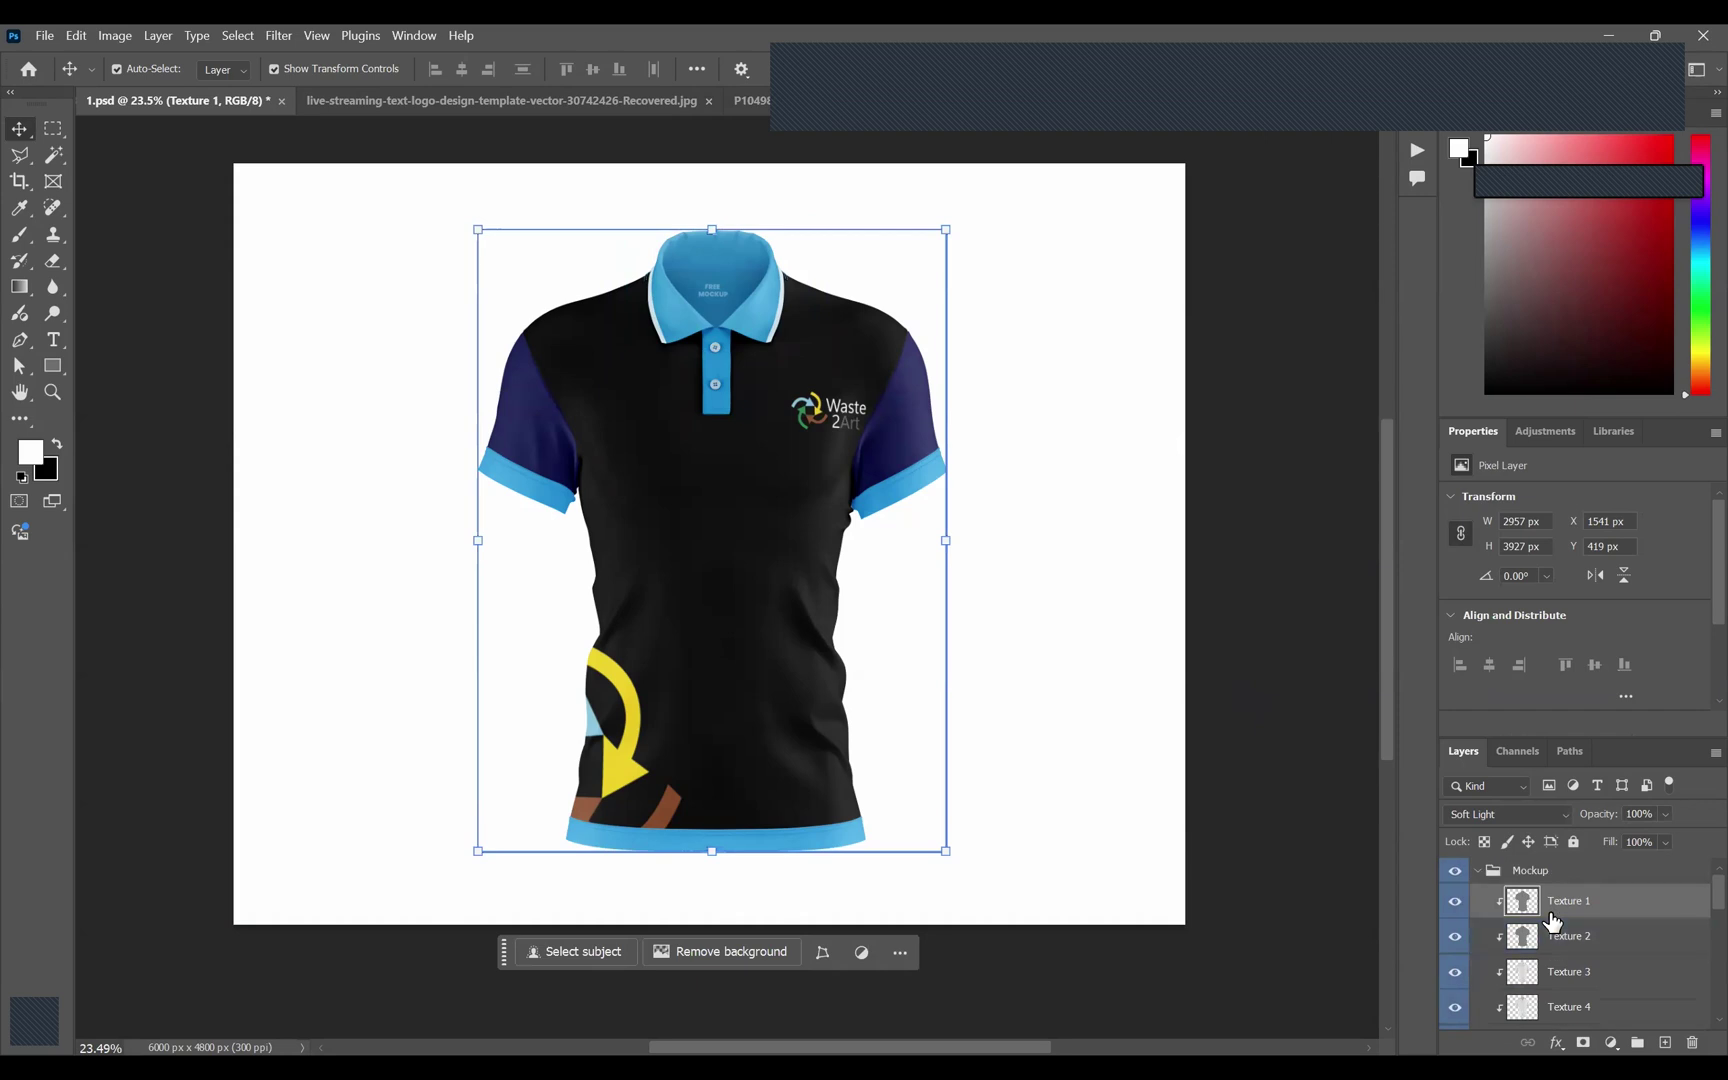
scroll(1552, 920, "down", 5)
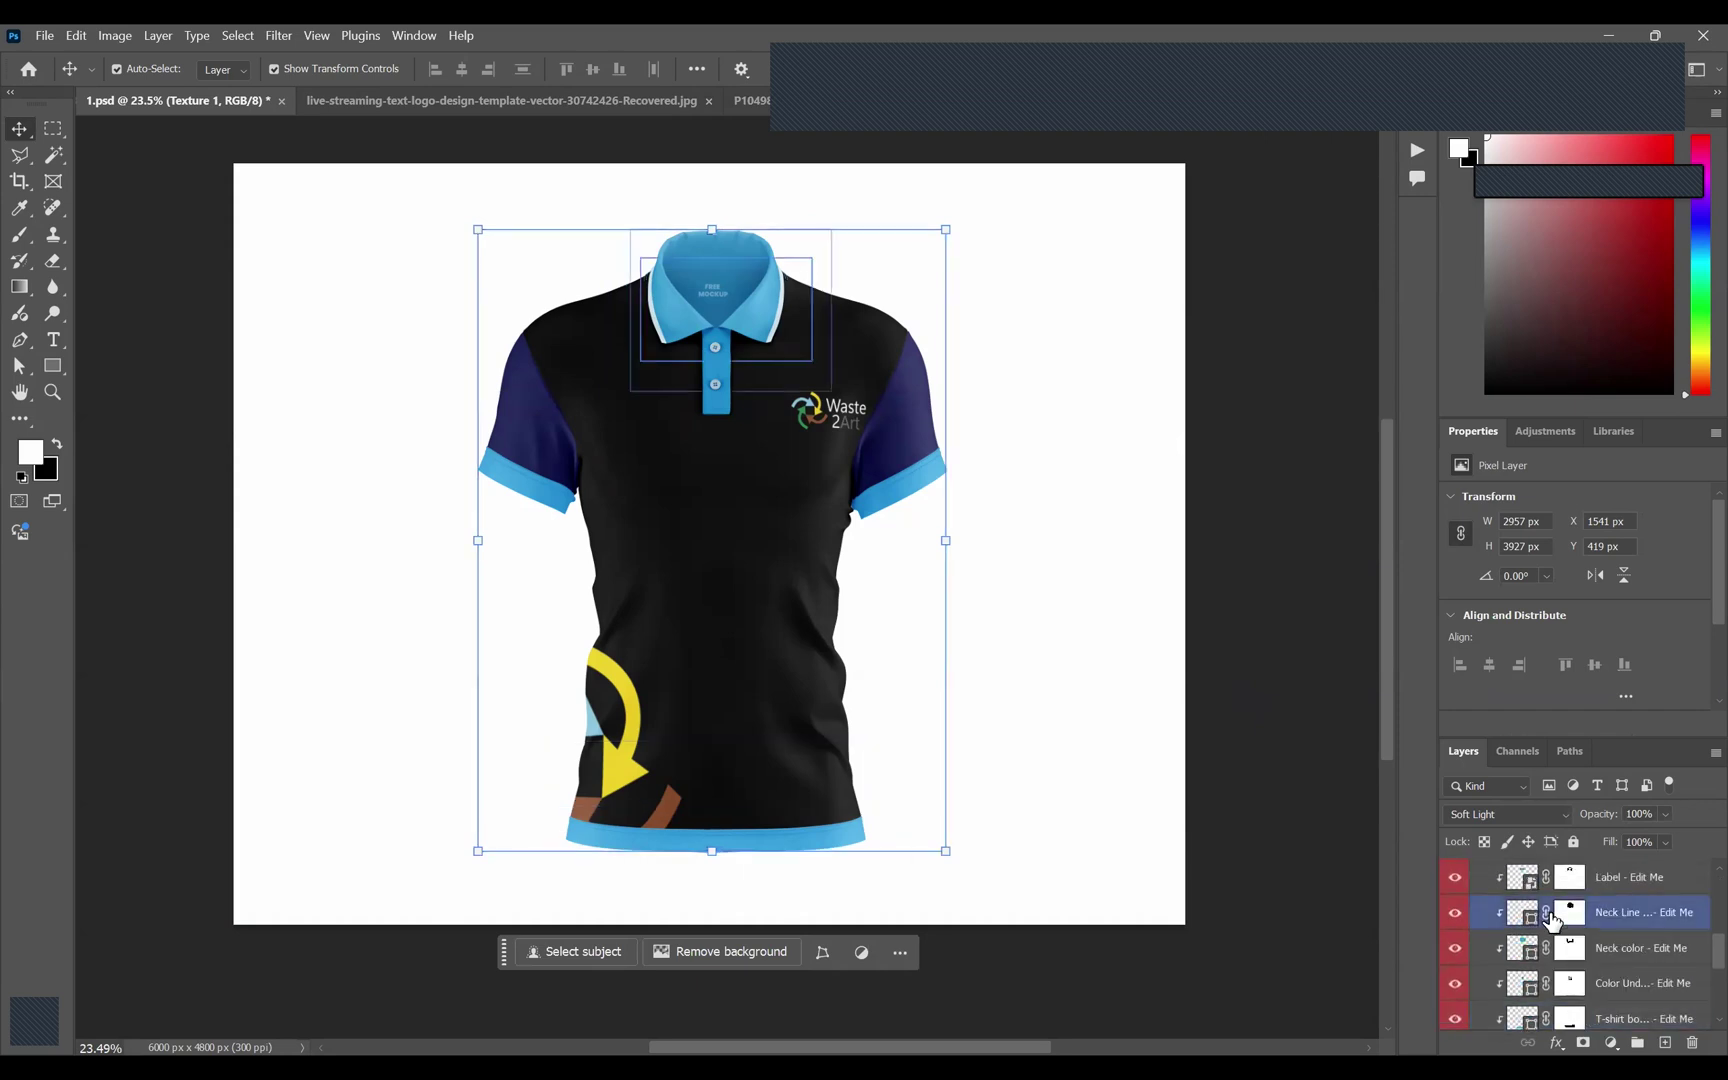
scroll(1555, 925, "up", 1)
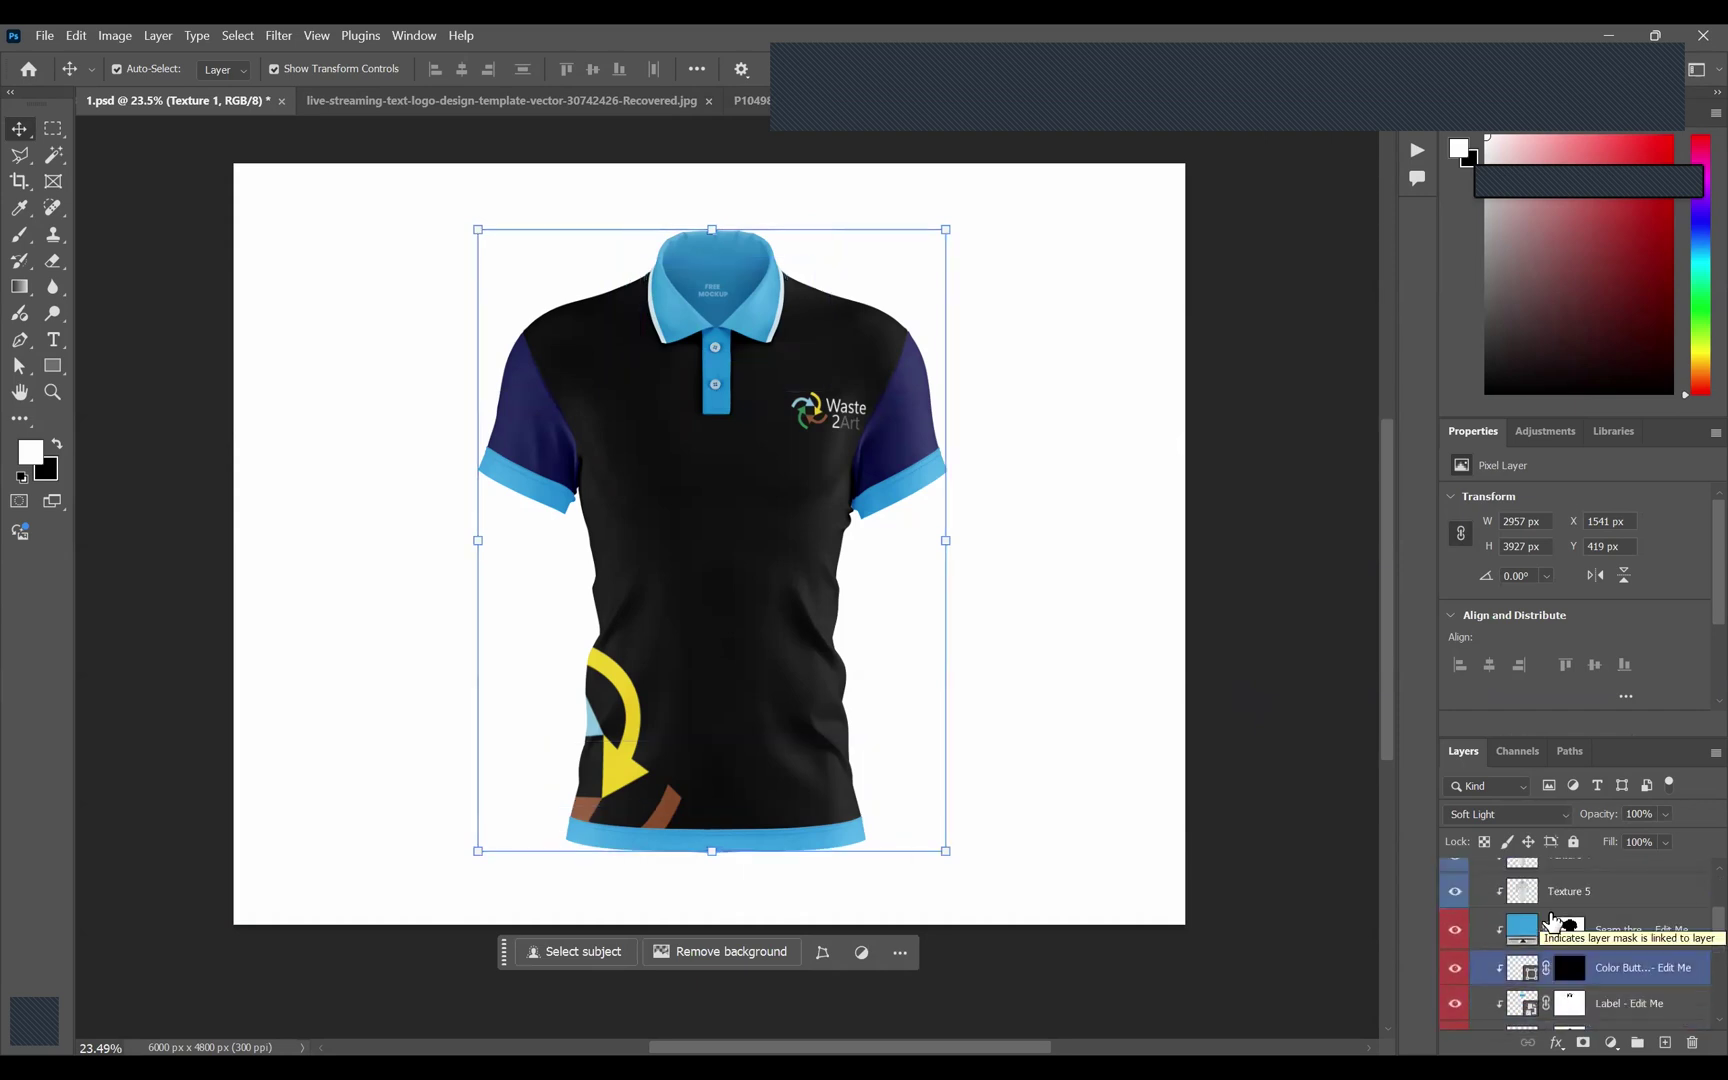
left_click(1563, 970)
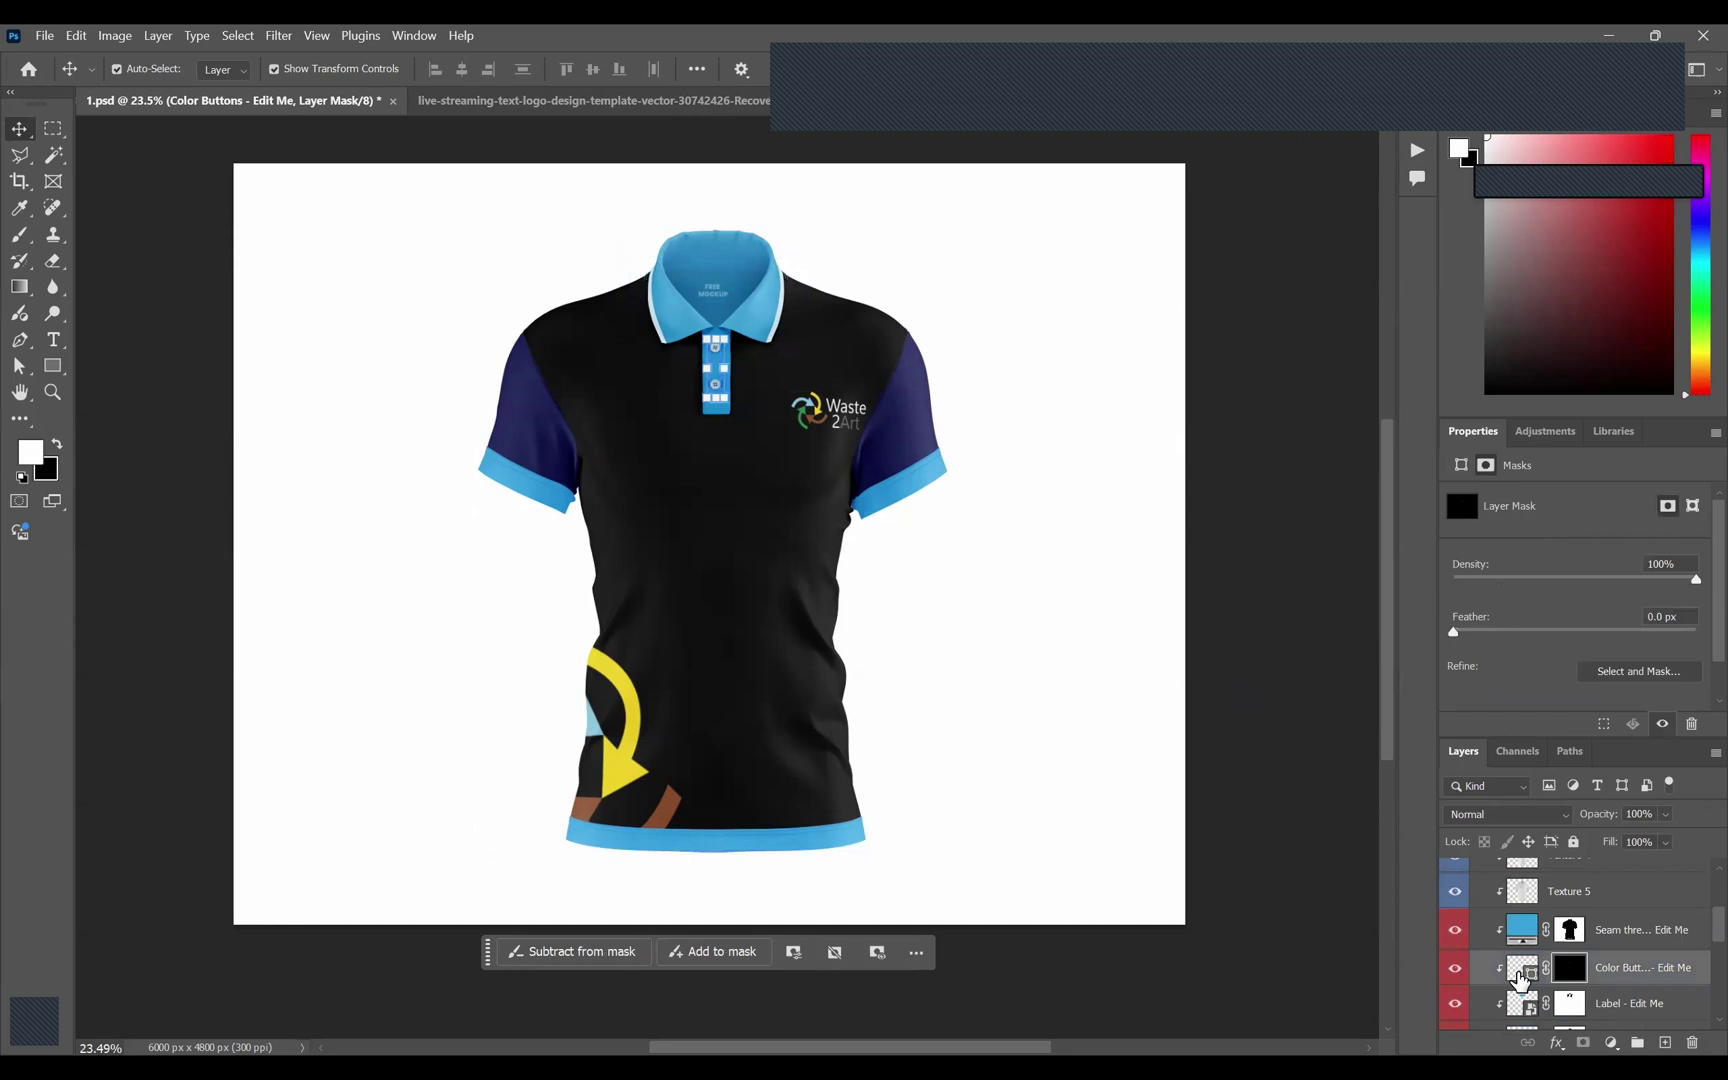
left_click(1522, 931)
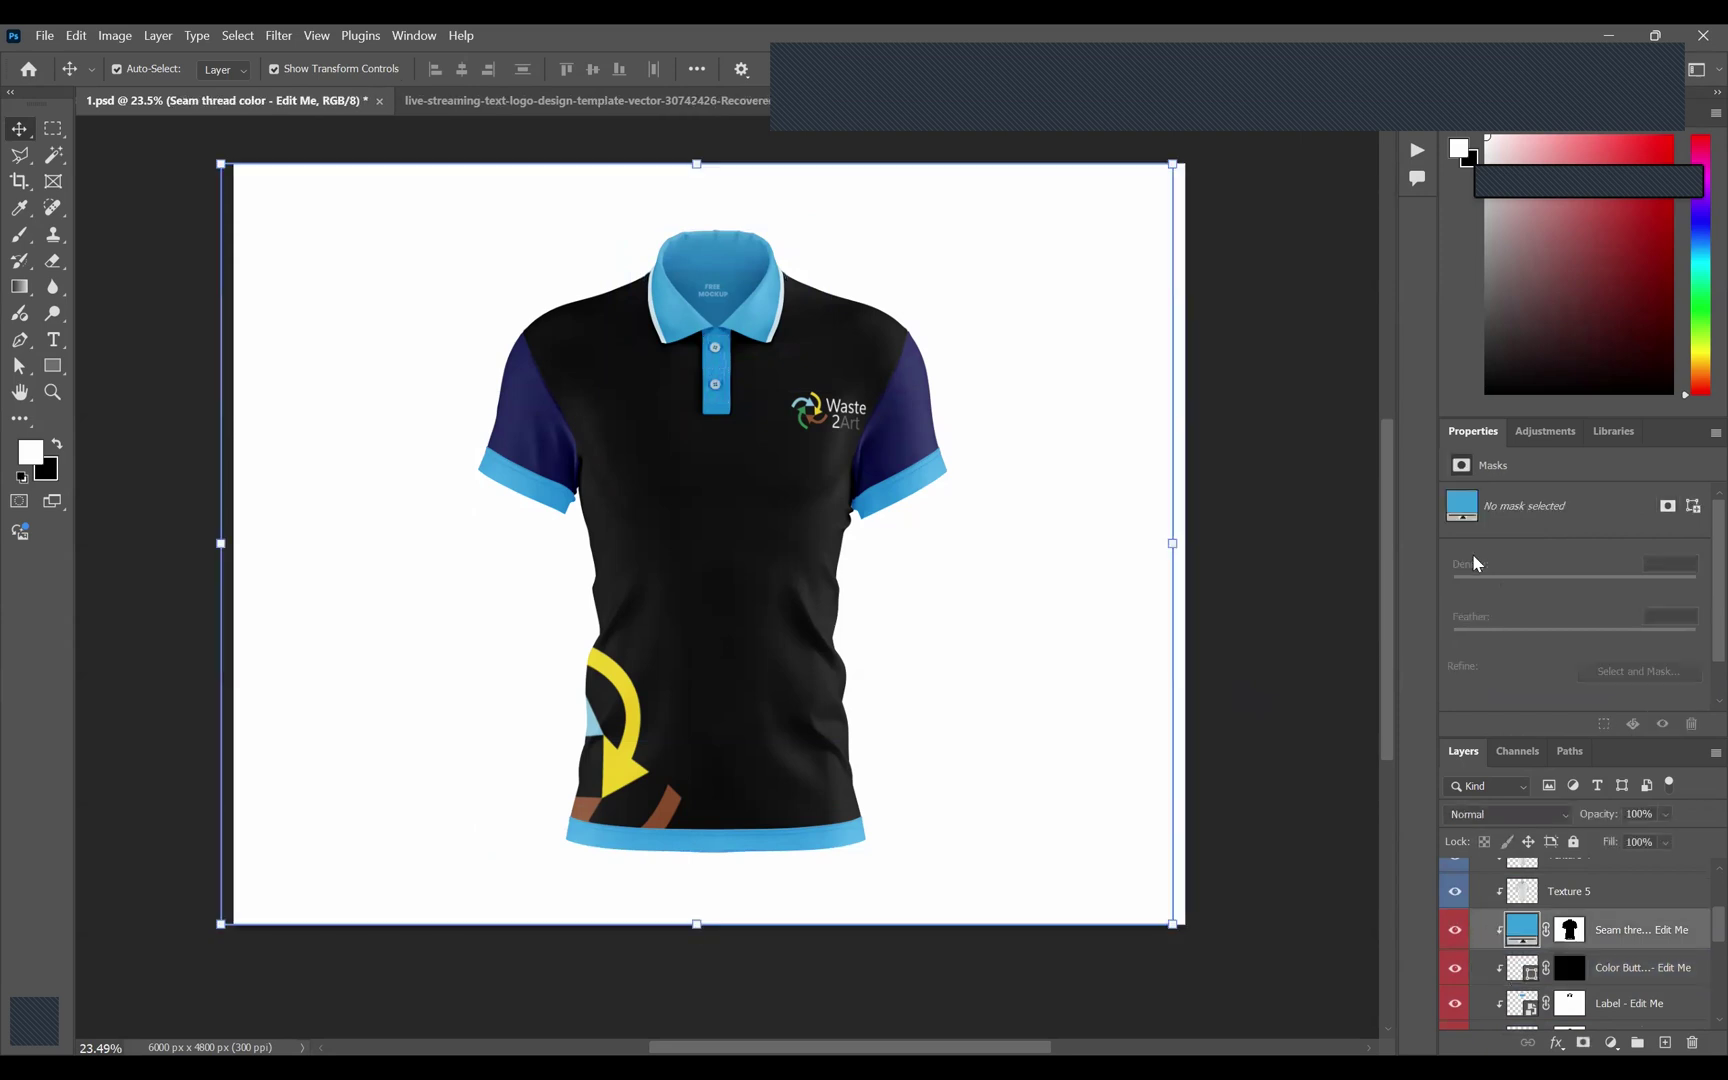
double_click(1522, 929)
left_click_drag(1158, 507, 1012, 471)
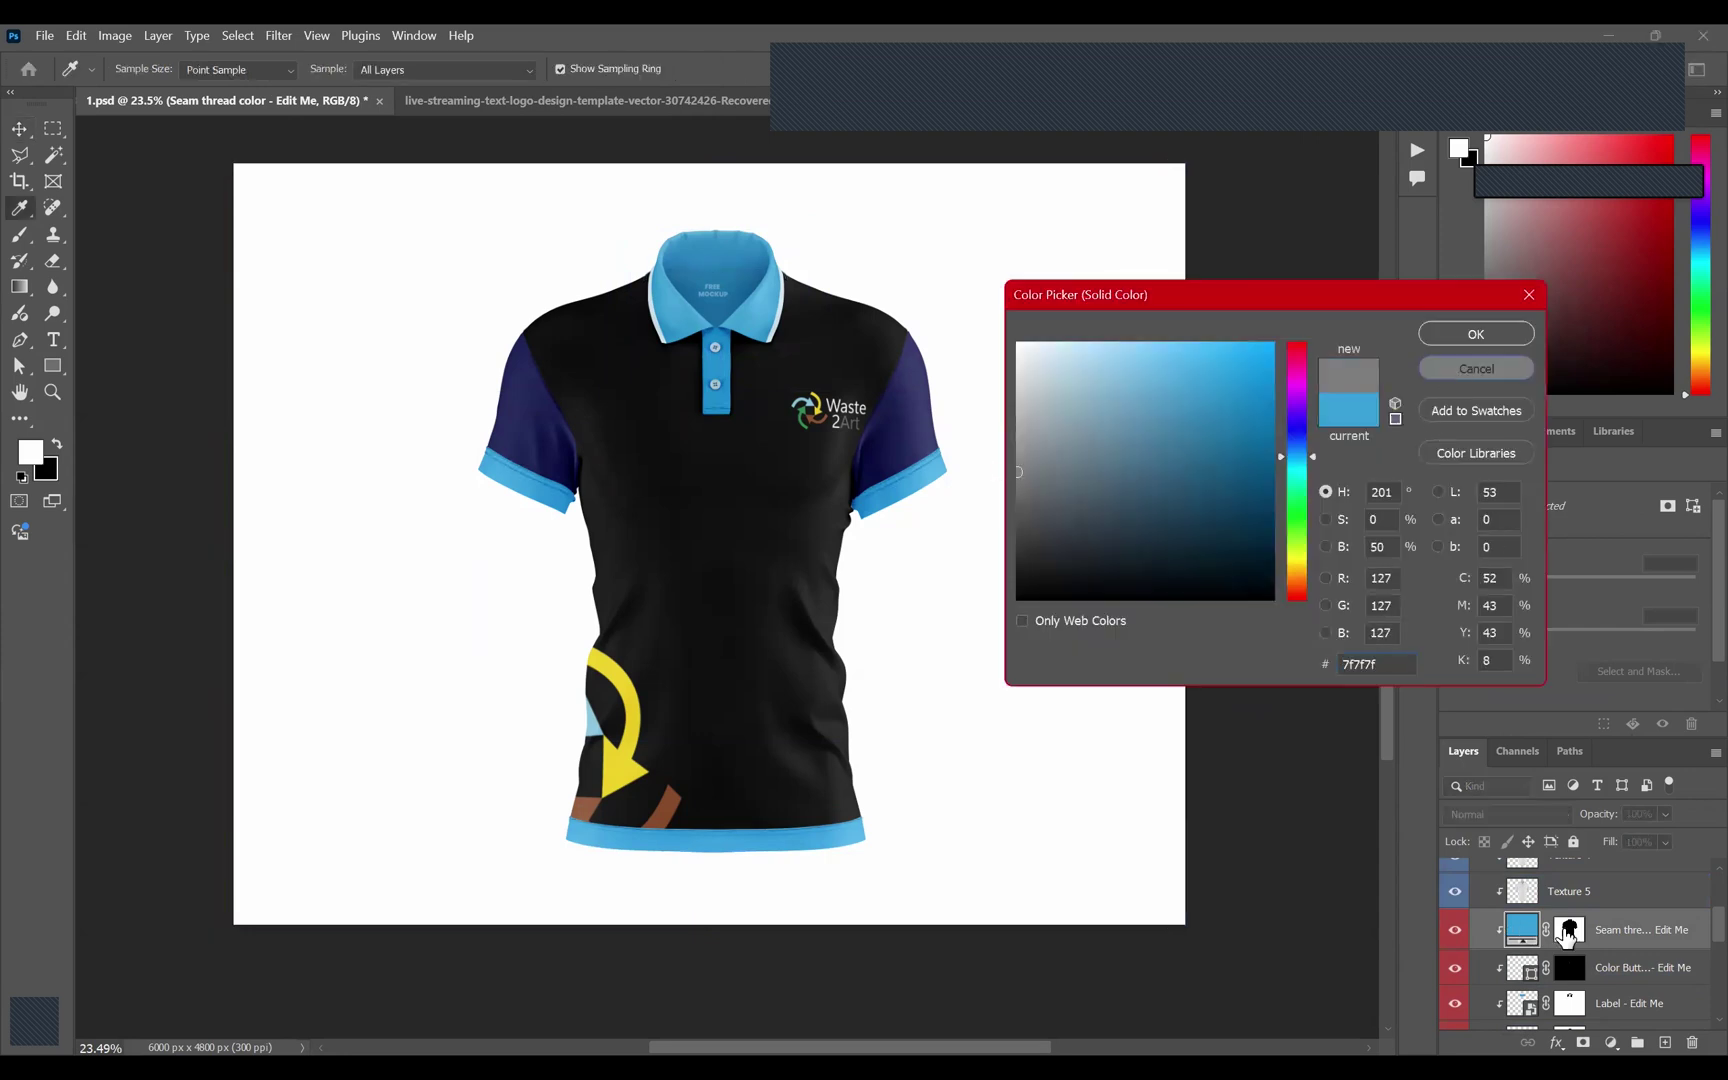
left_click(1457, 367)
Toggle the visibility of the Mockup Body, Sleeve Mockup R and Sleeve Mockup L layers off and on to identify each shirt part.
scroll(1567, 937, "down", 7)
scroll(1567, 937, "up", 3)
scroll(1567, 937, "down", 4)
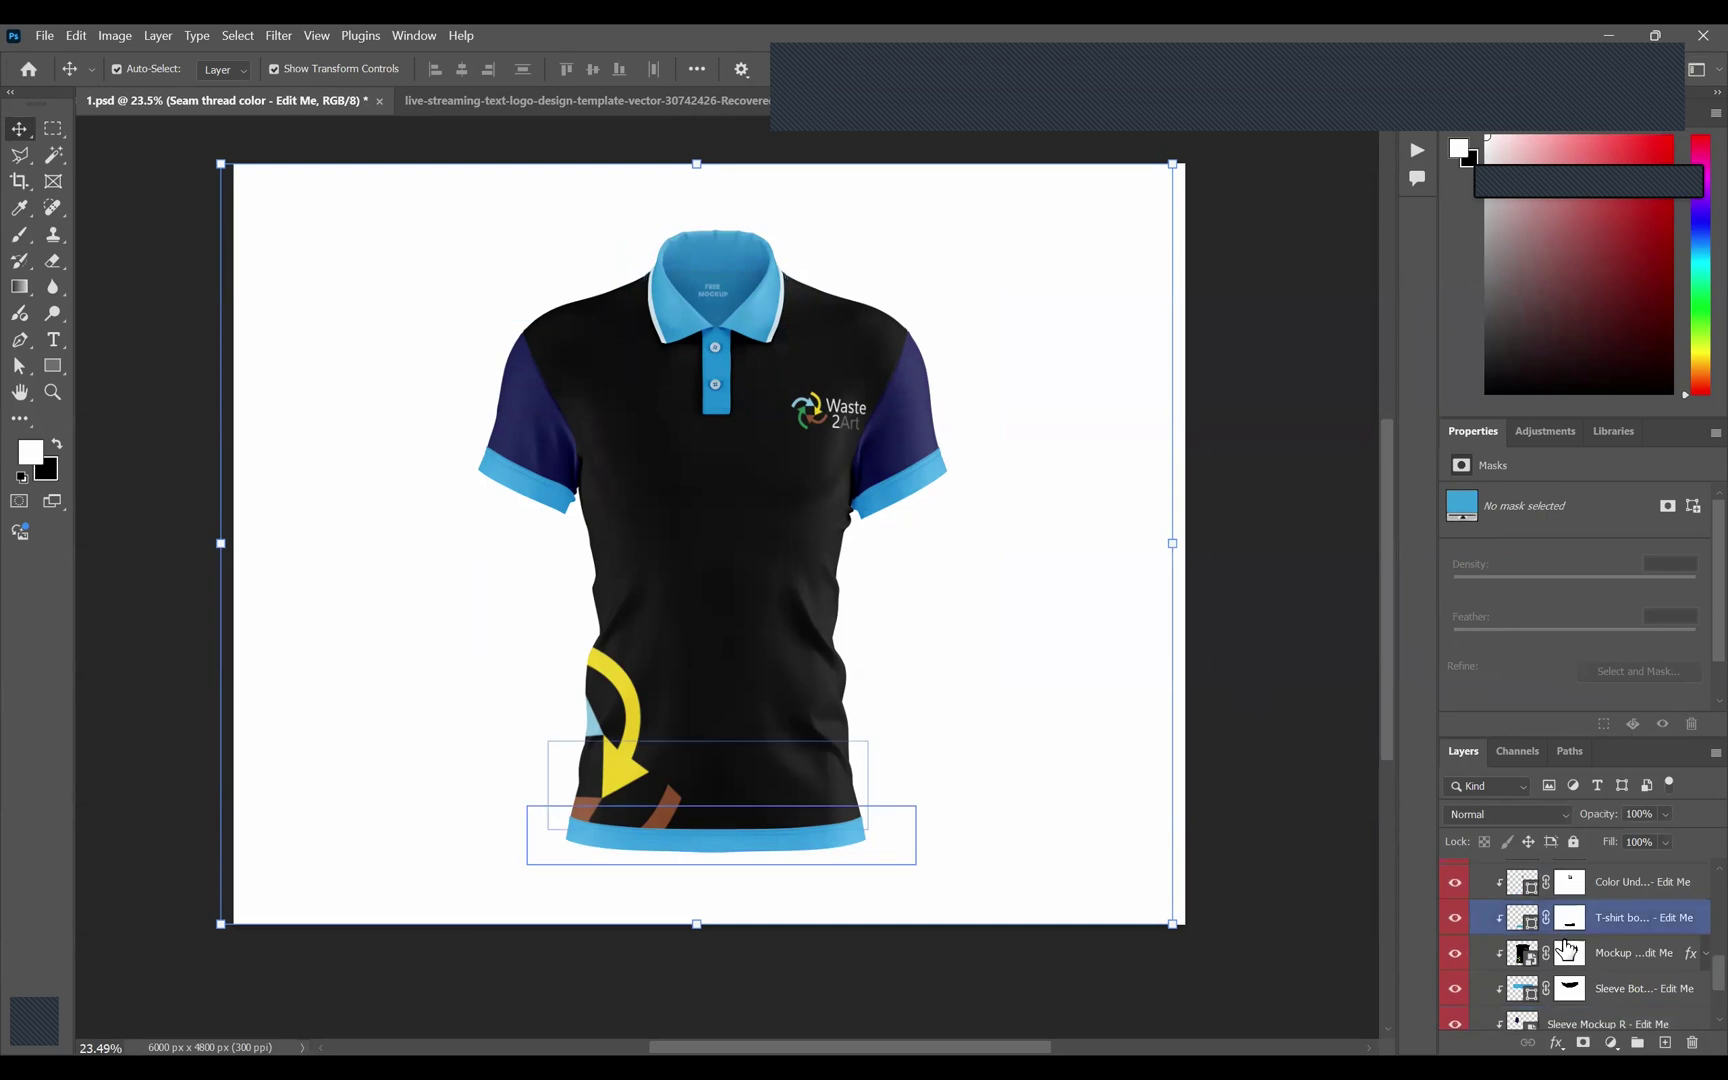
left_click(1519, 955)
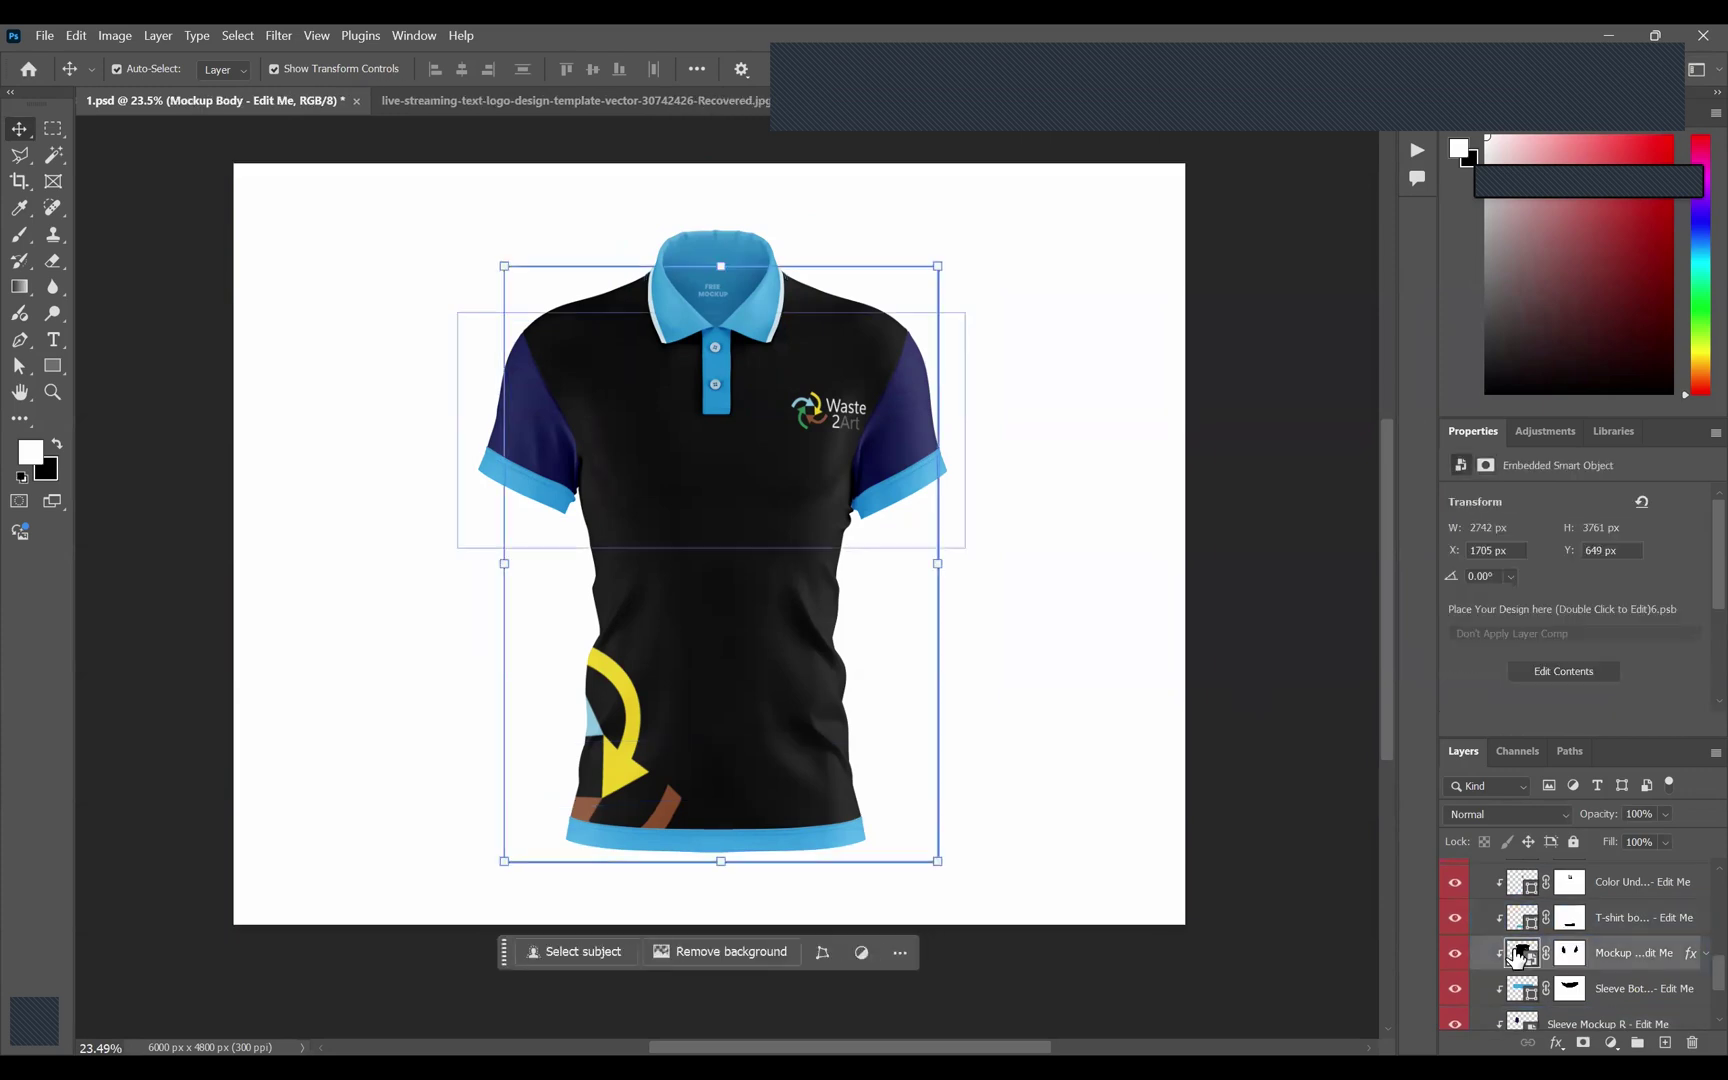
left_click(1455, 953)
left_click(1455, 953)
scroll(1545, 965, "down", 1)
scroll(1596, 988, "down", 2)
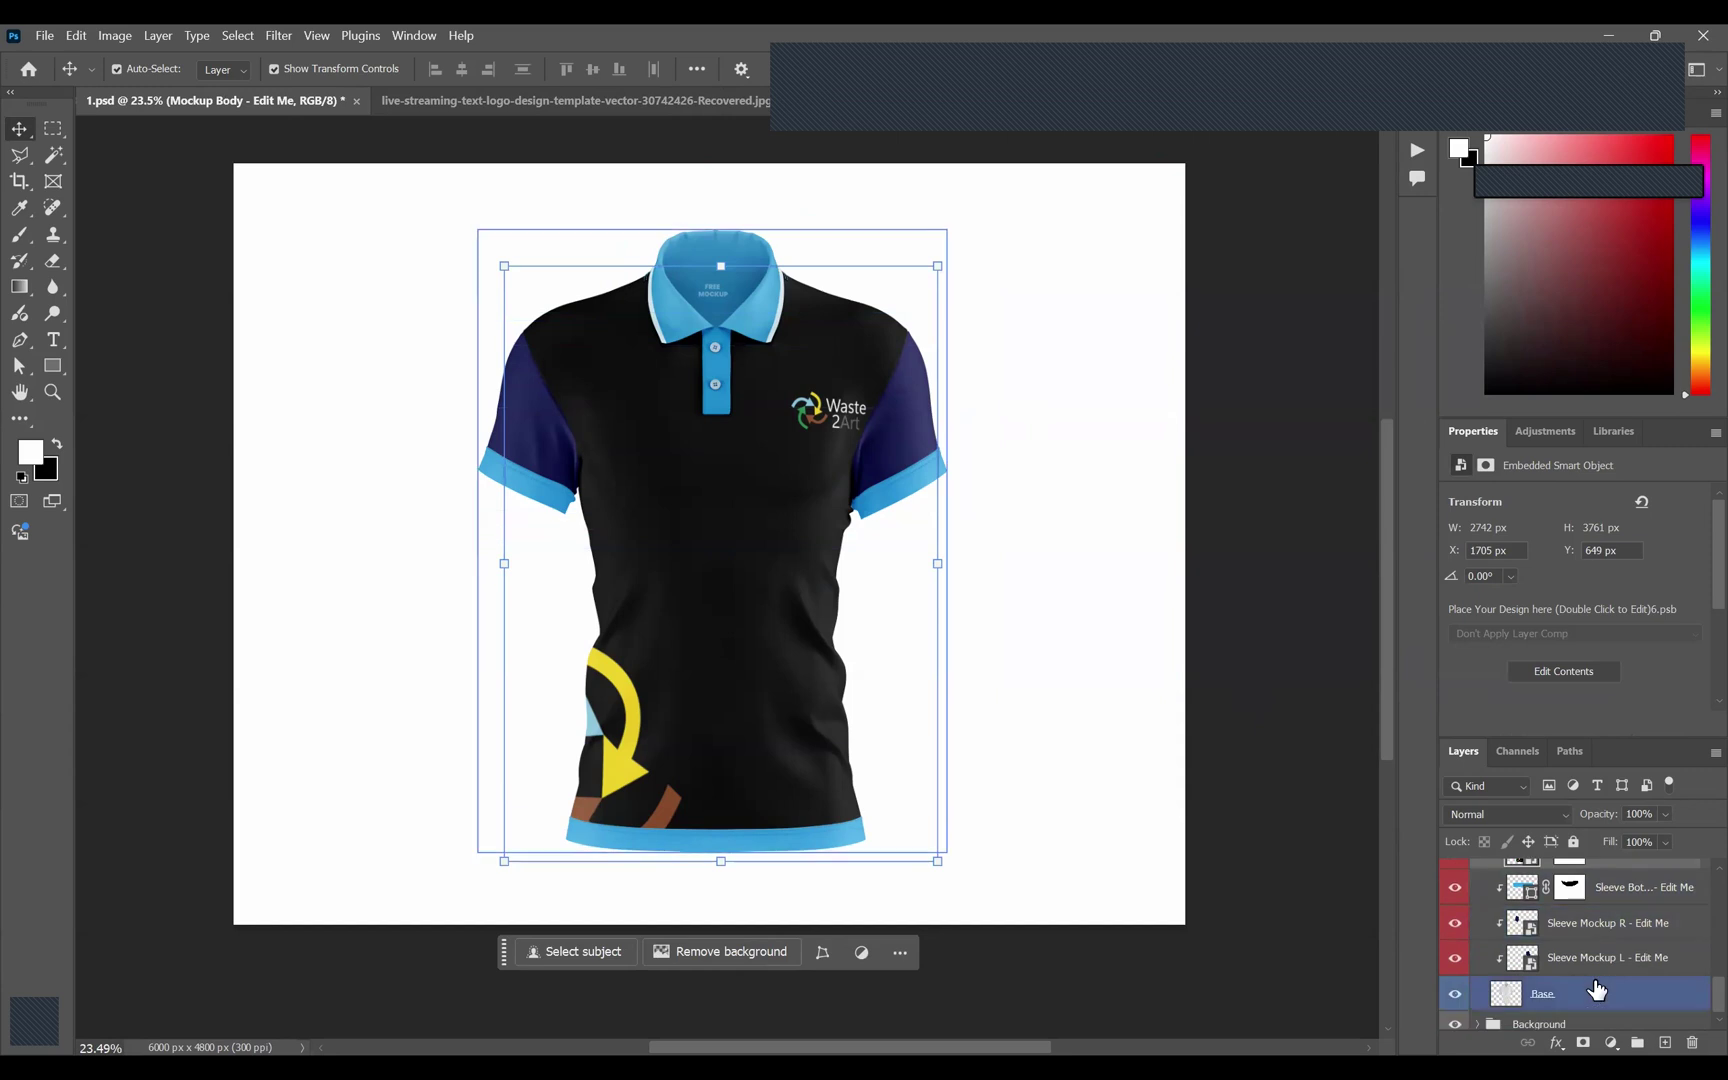
left_click(1454, 924)
left_click(1454, 924)
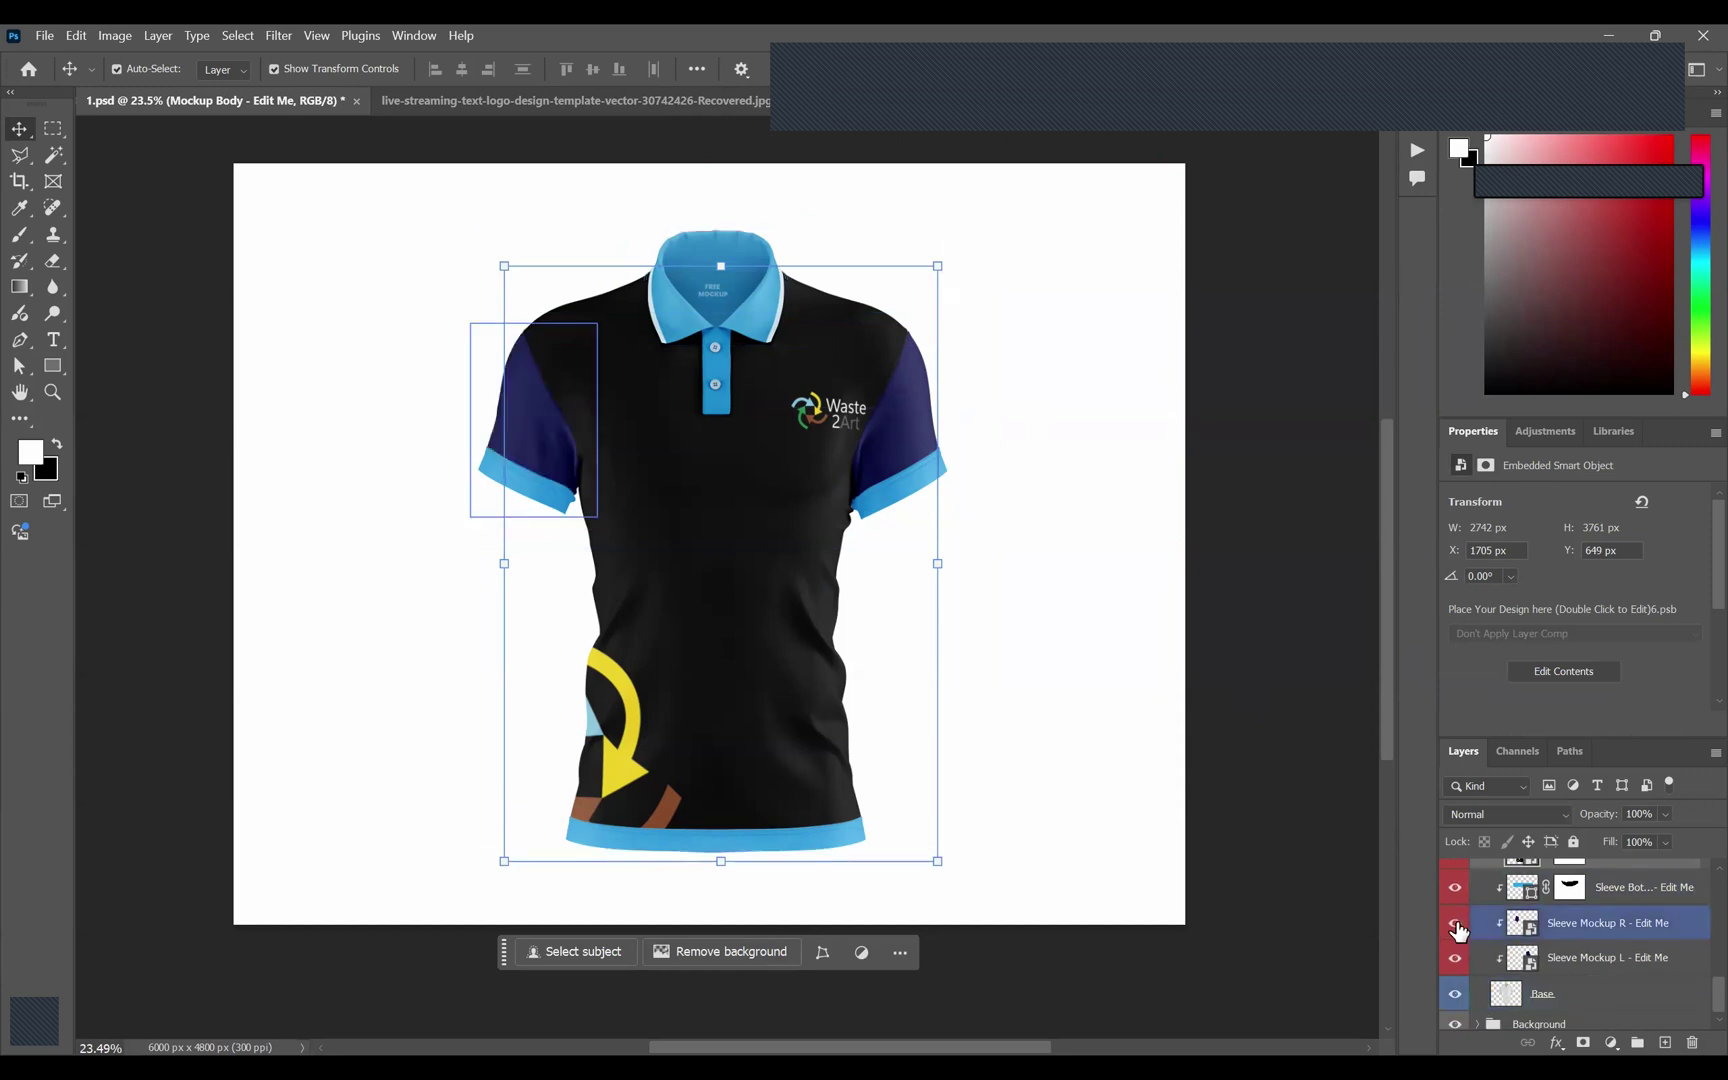
left_click(1462, 960)
left_click(1456, 960)
left_click(1456, 960)
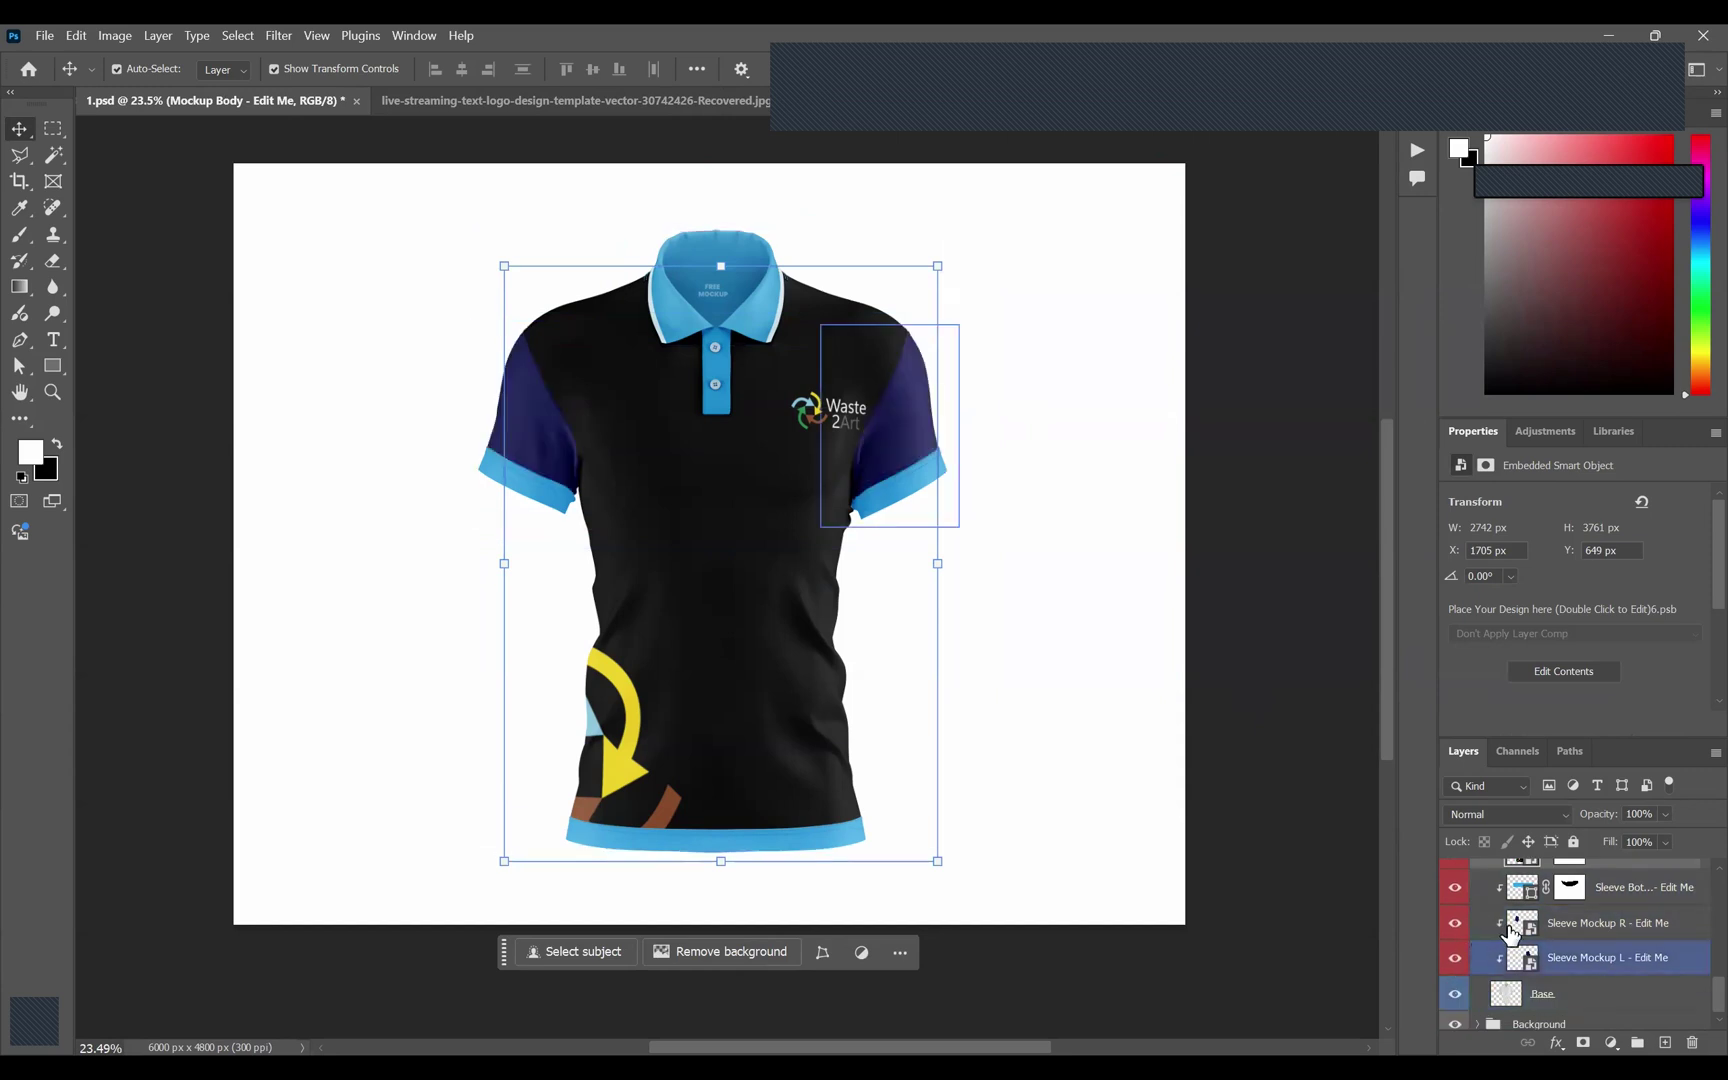
Open the Sleeve Mockup R artwork and cover its whole canvas with a white rectangle about 560 × 941 px.
left_click(1511, 930)
double_click(1511, 930)
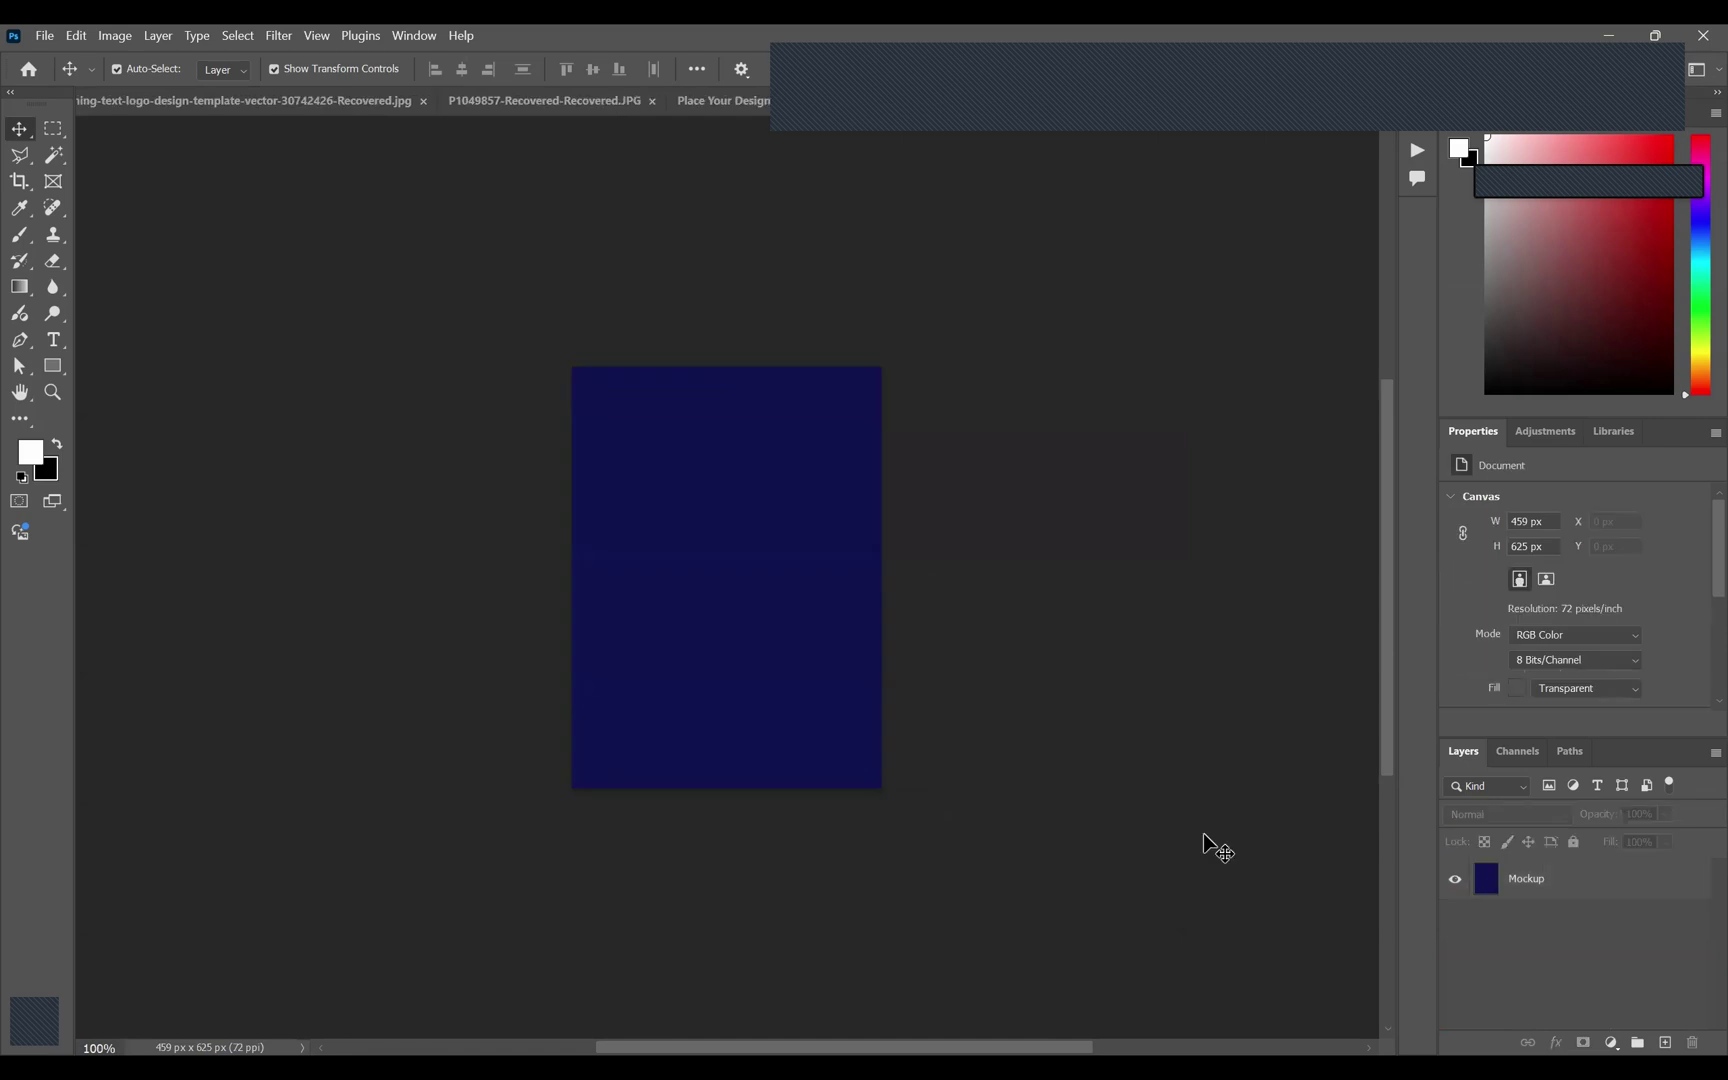
left_click(52, 368)
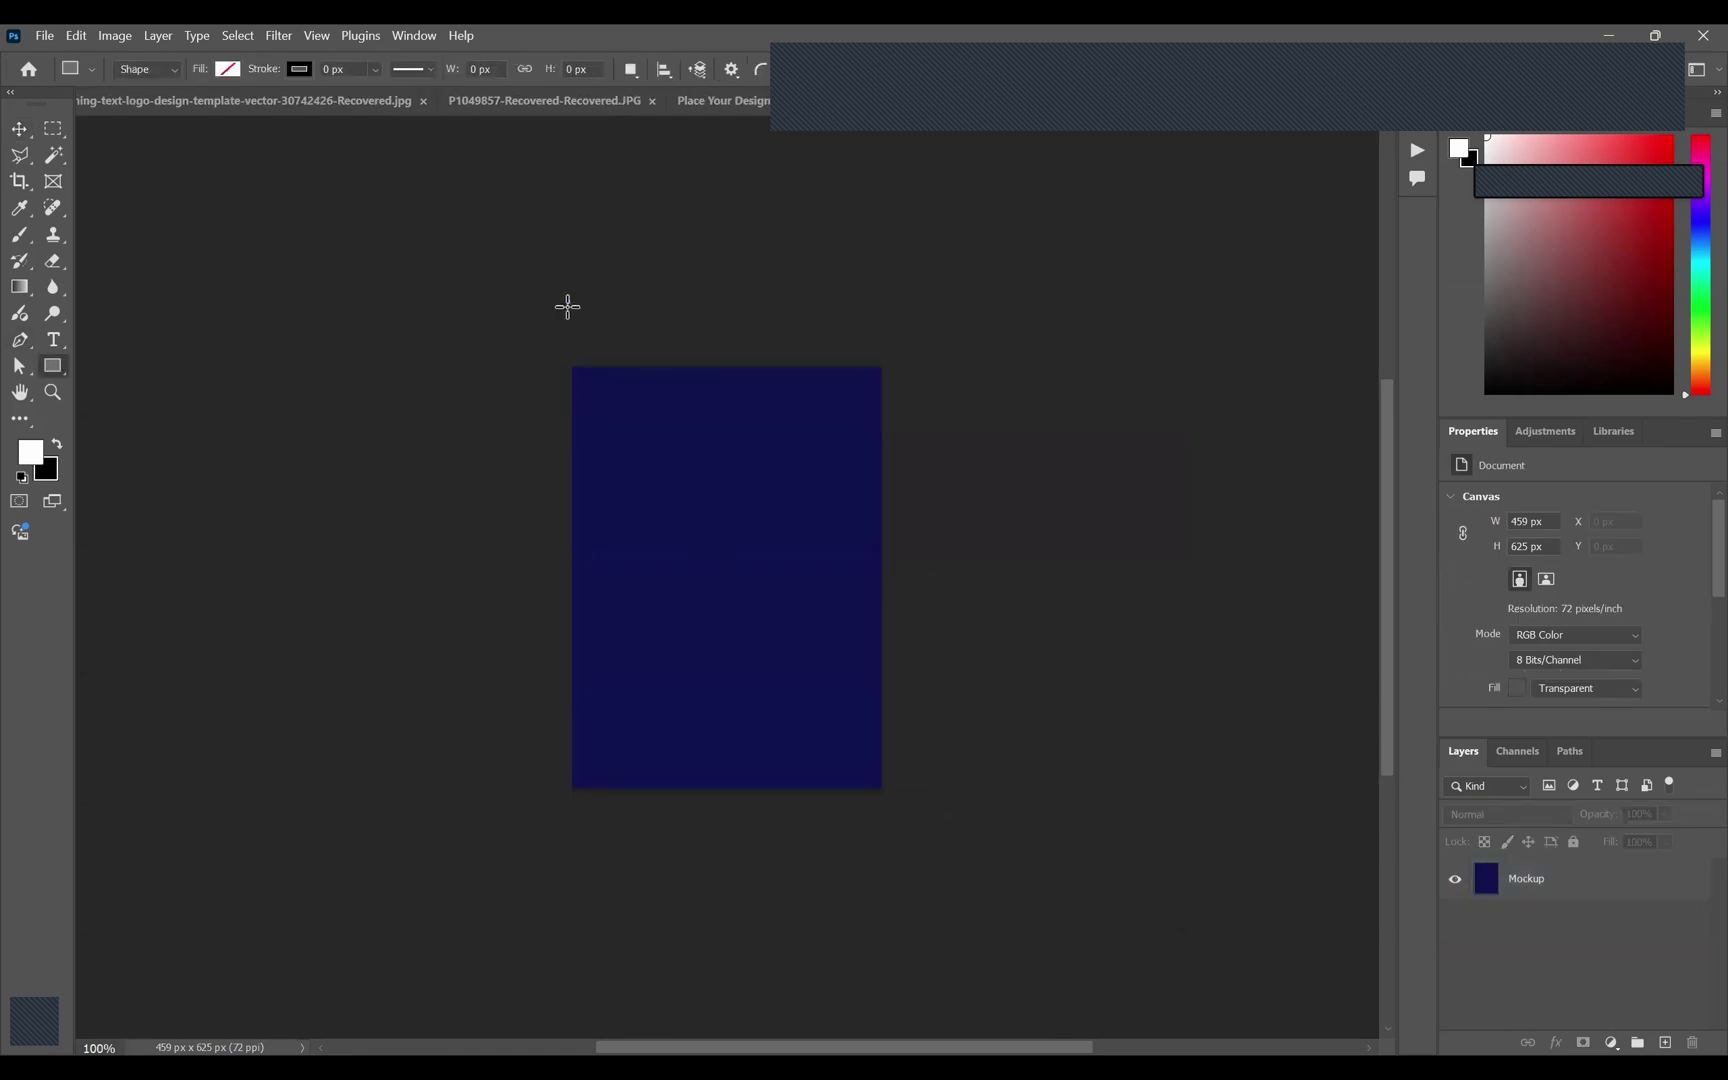
left_click_drag(944, 937, 944, 937)
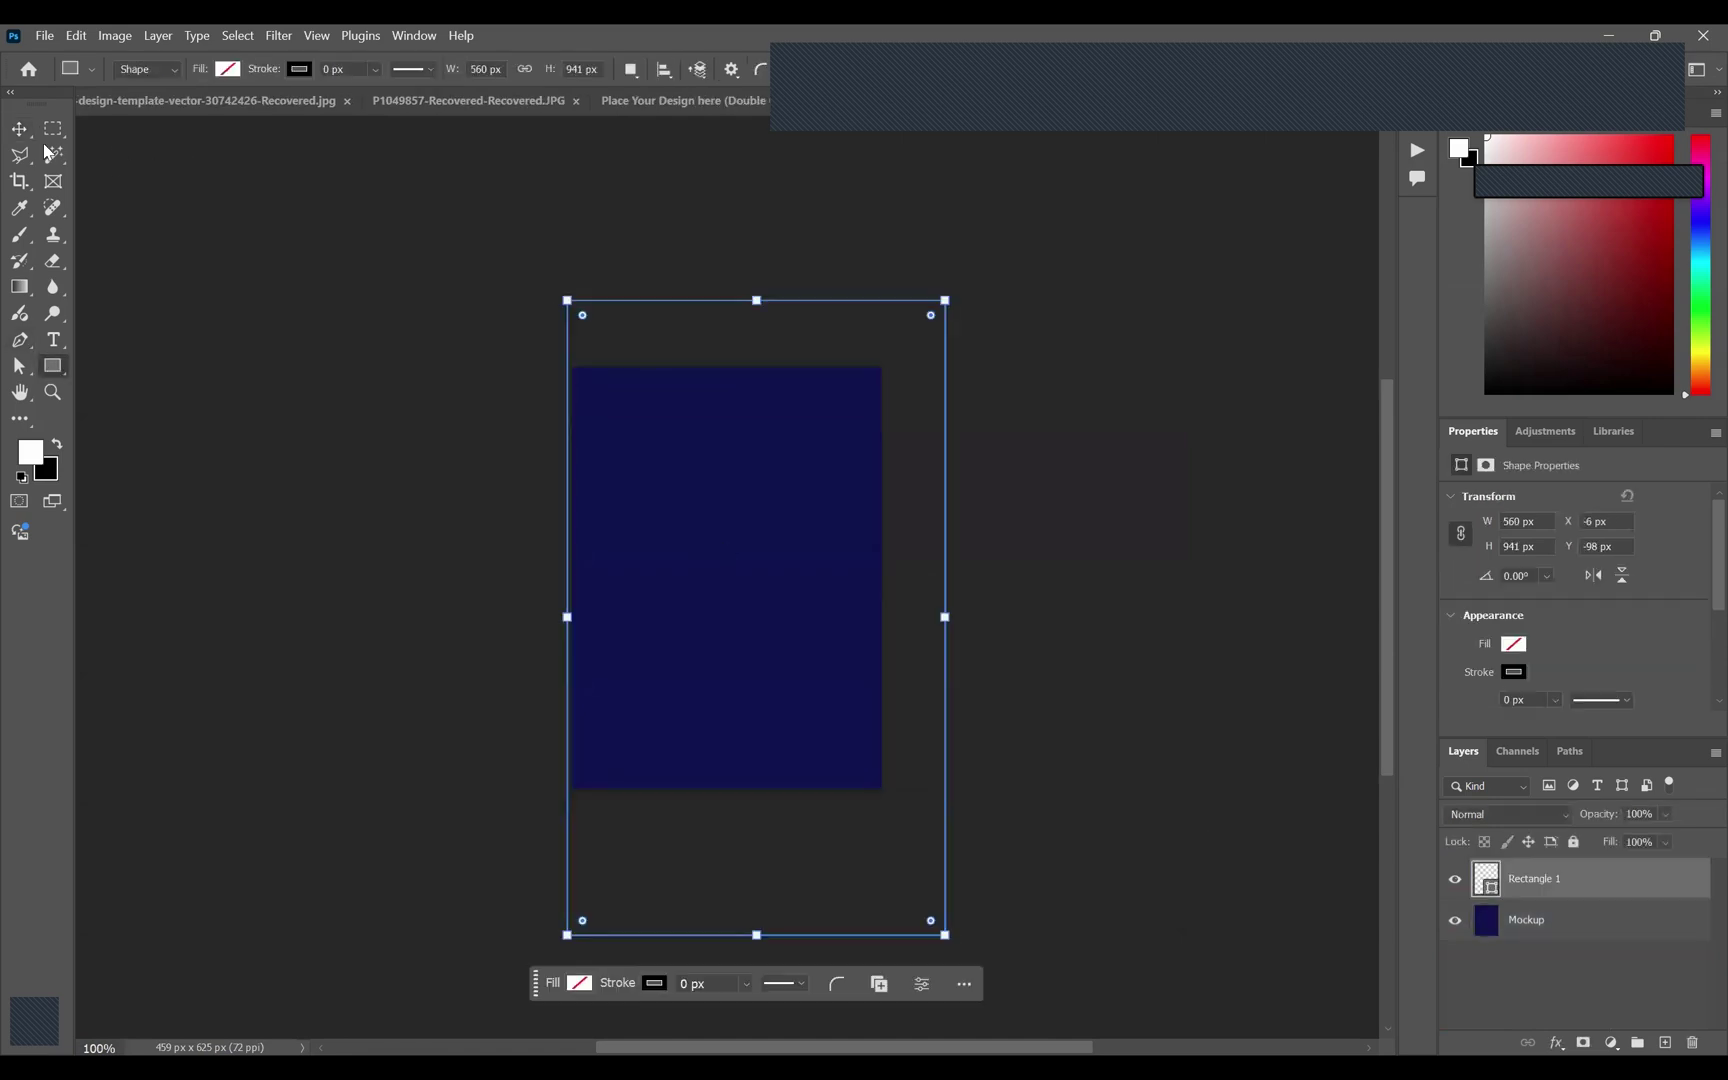
key("v")
left_click_drag(717, 519, 668, 527)
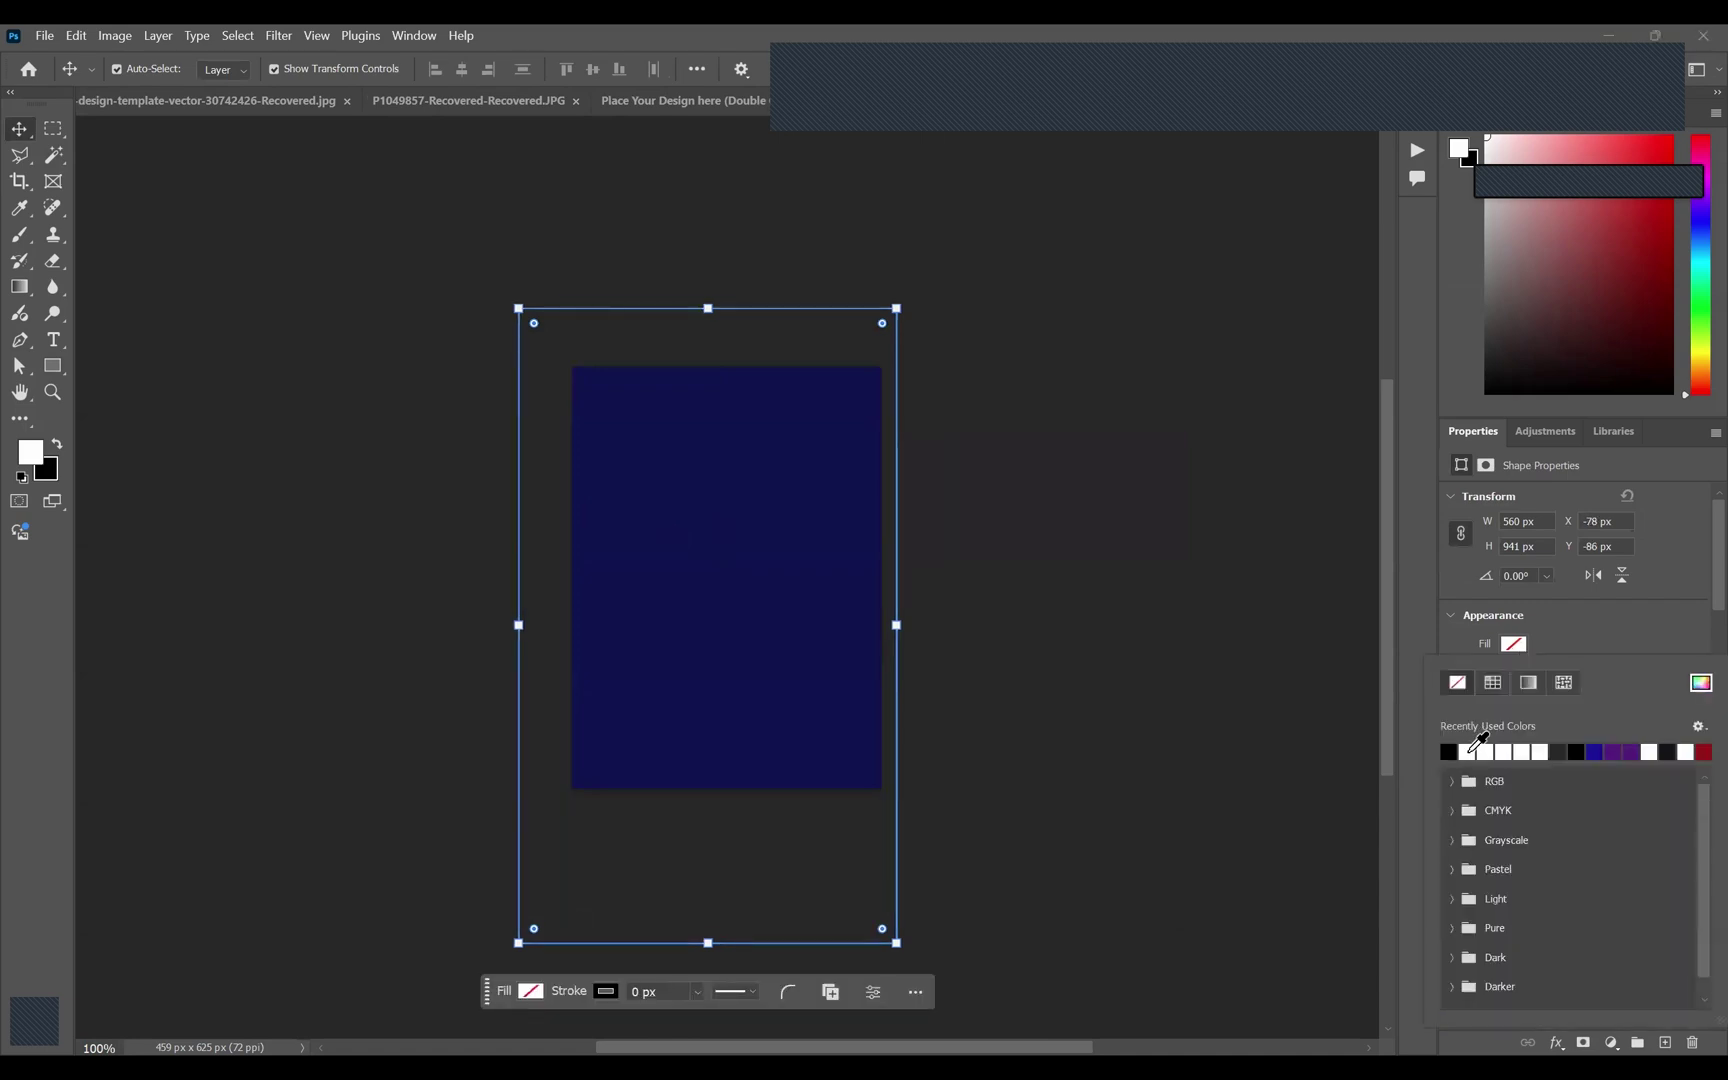
left_click(1474, 750)
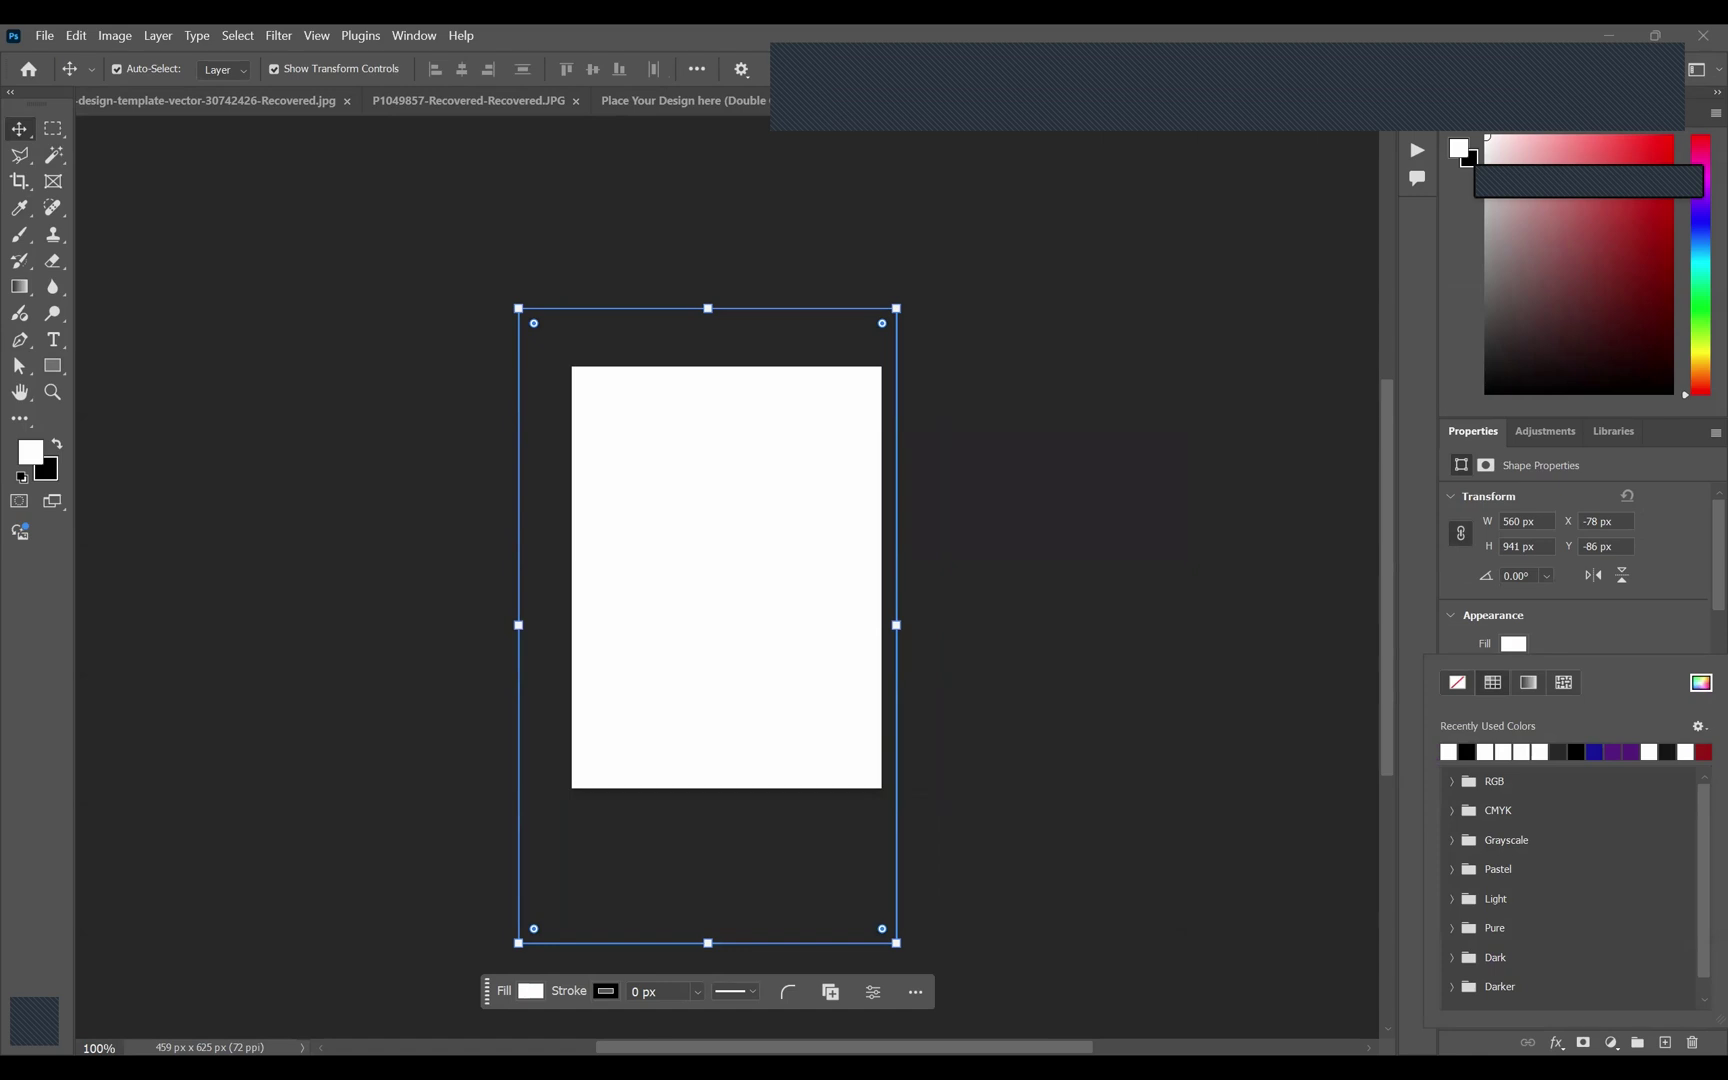
left_click(1170, 700)
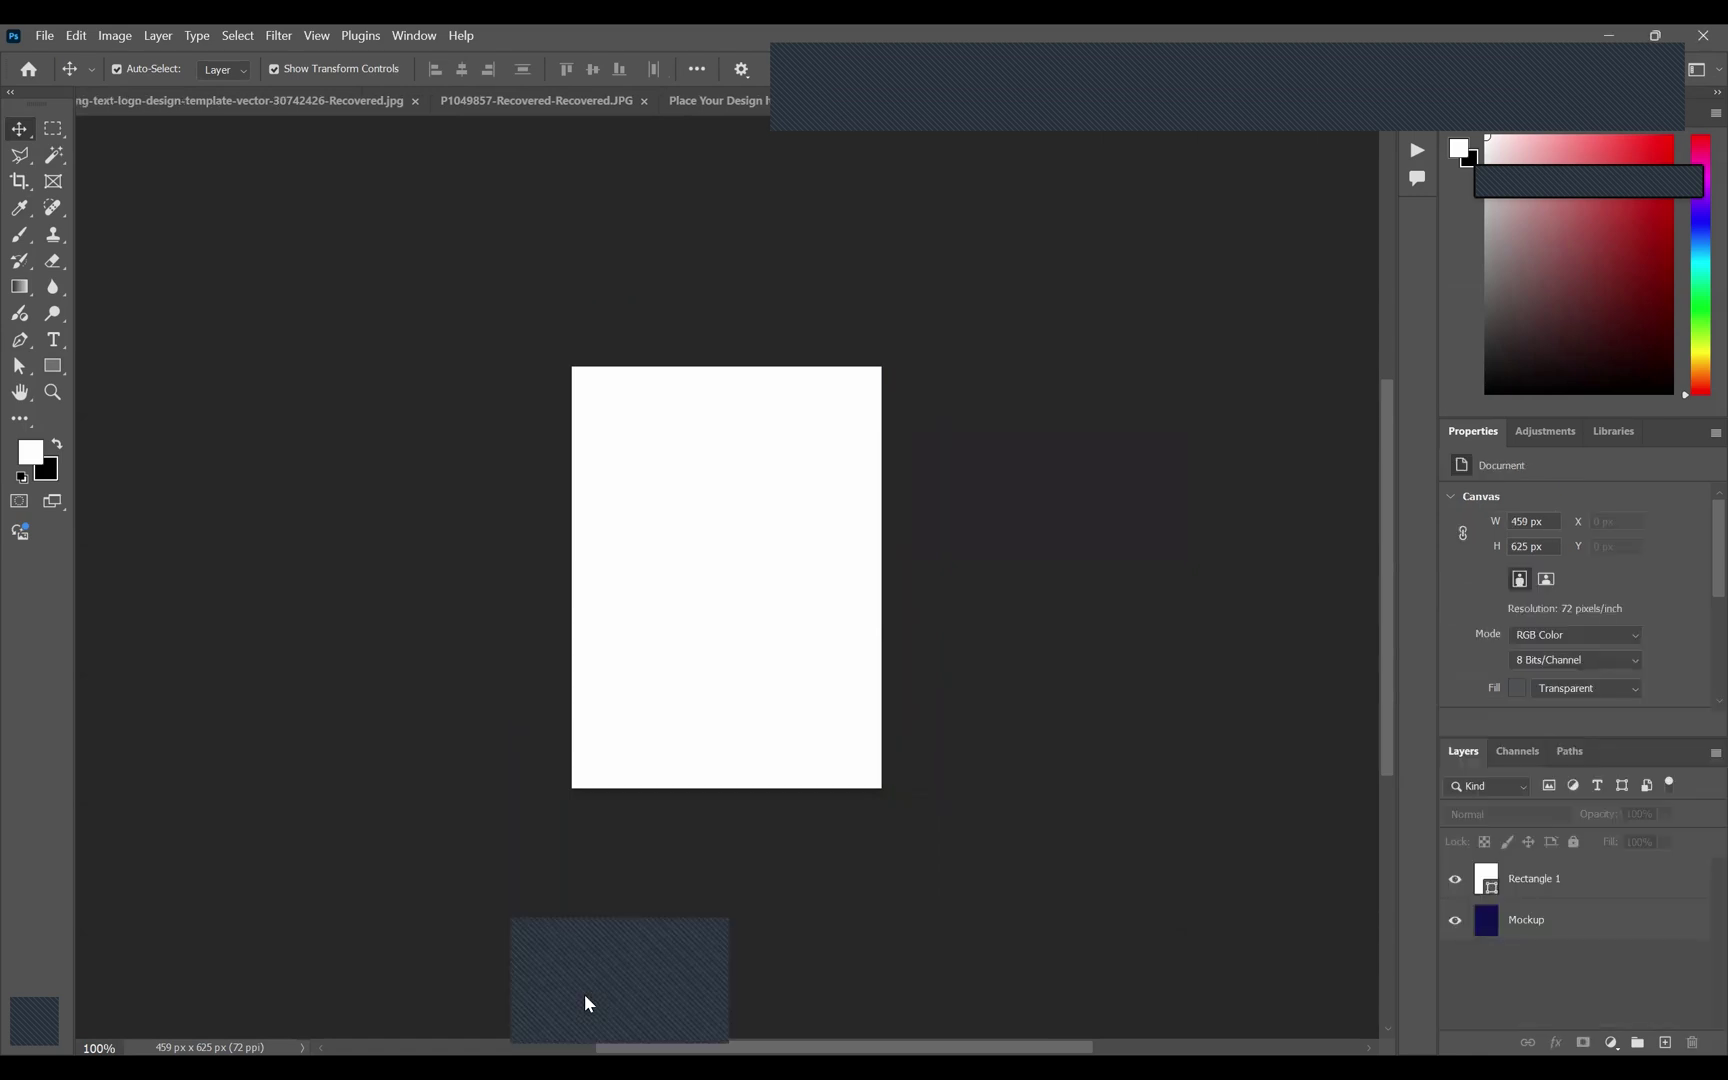
Place the FULL LOGO image in the sleeve artwork and put its layer beneath the yellow rectangle.
left_click(585, 994)
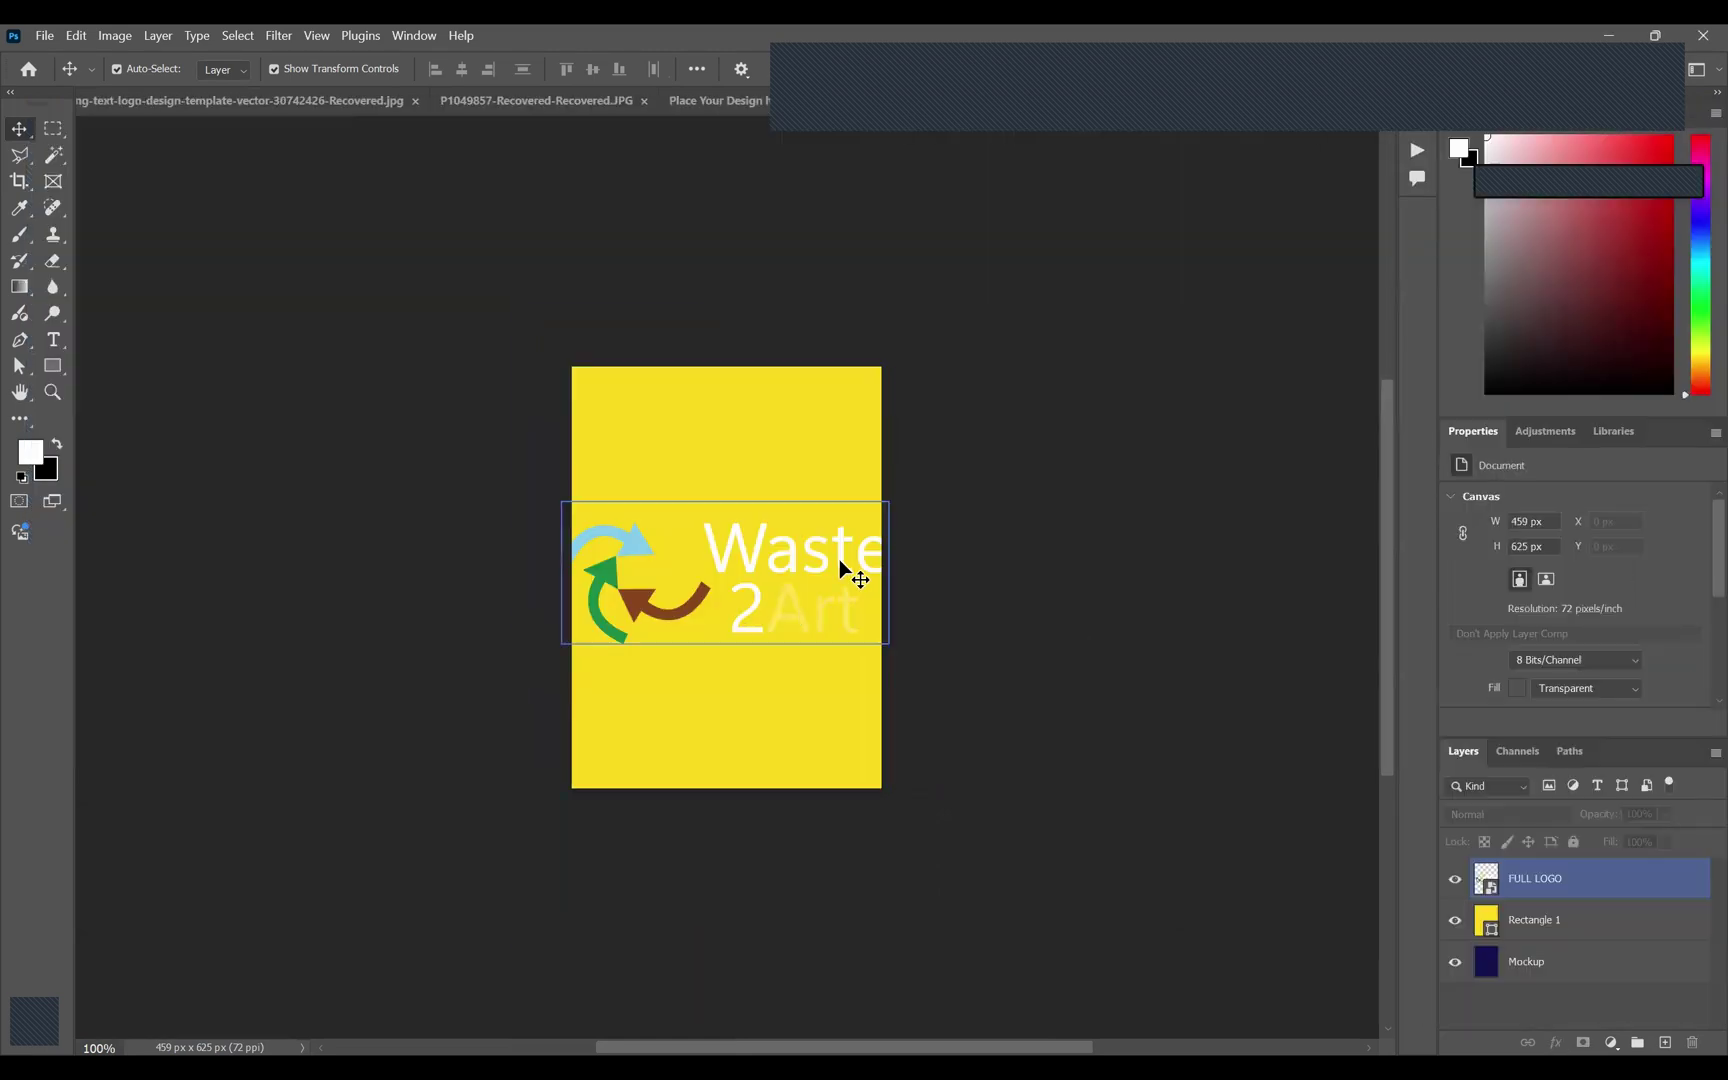
left_click(1601, 890)
left_click_drag(1598, 956, 1515, 954)
left_click(1100, 758)
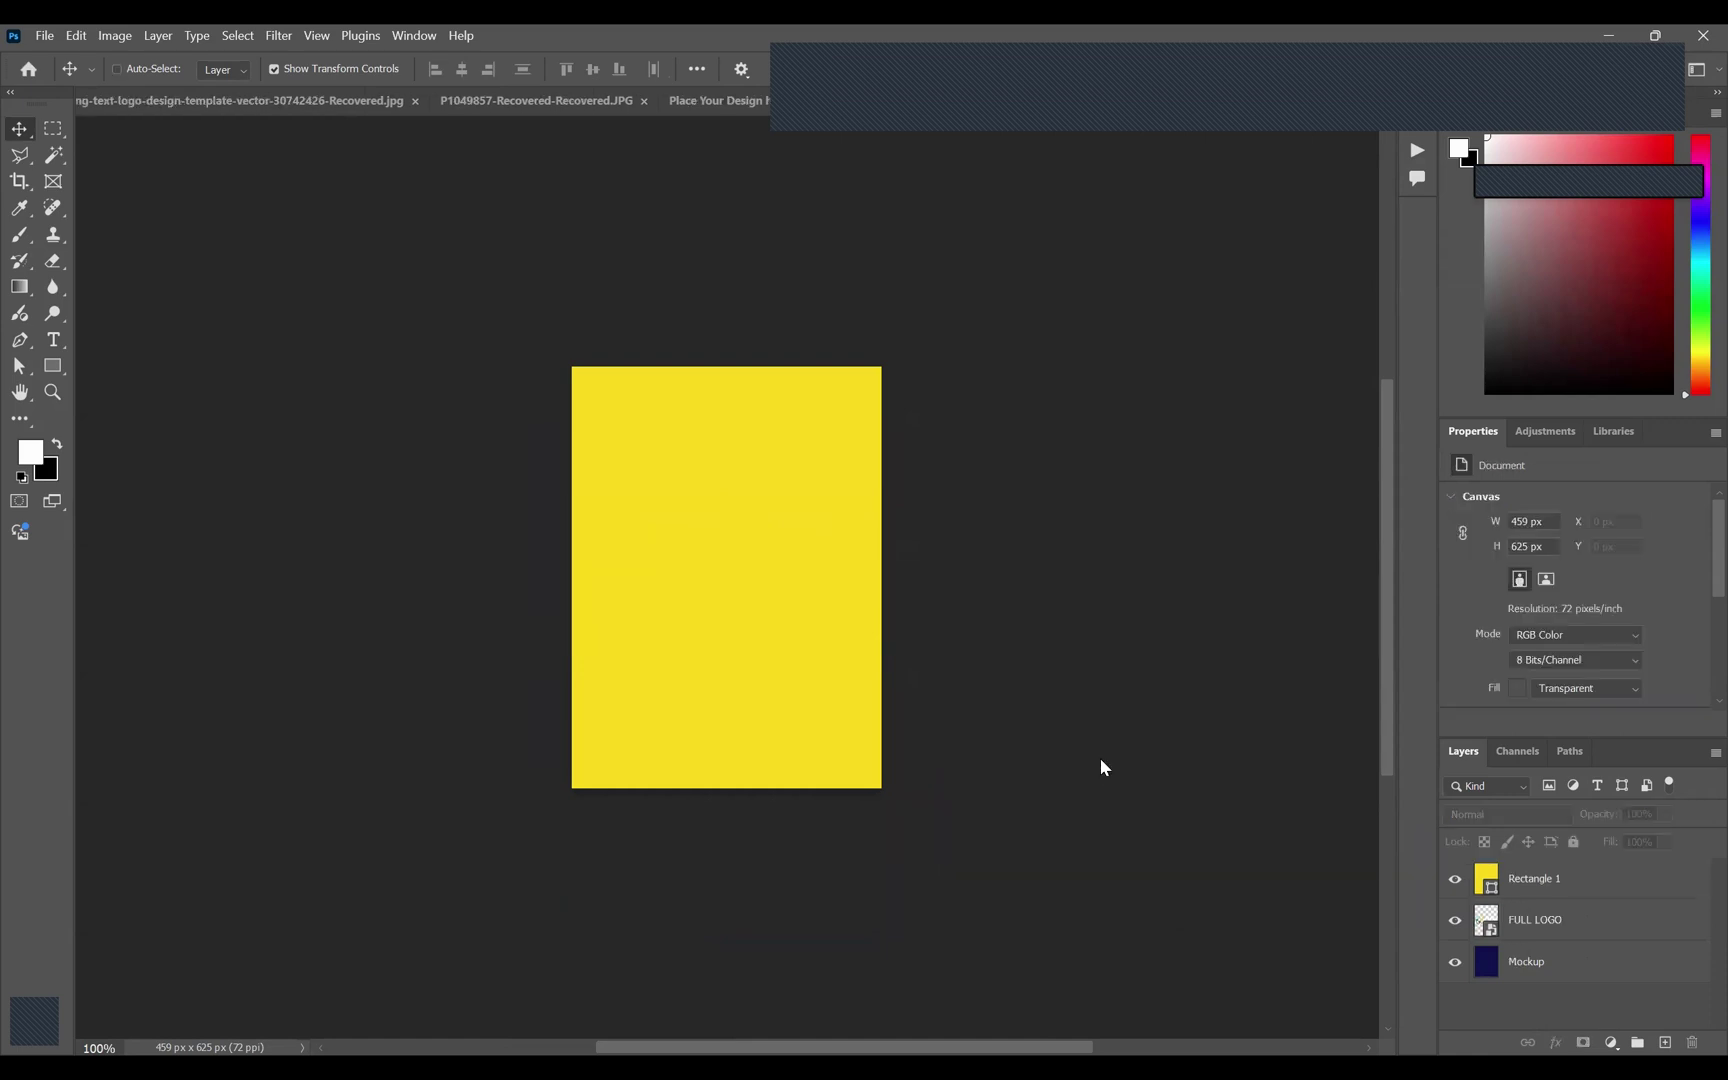
Open the rectangle's fill colour and accept it as yellow fcdb04.
left_click(795, 470)
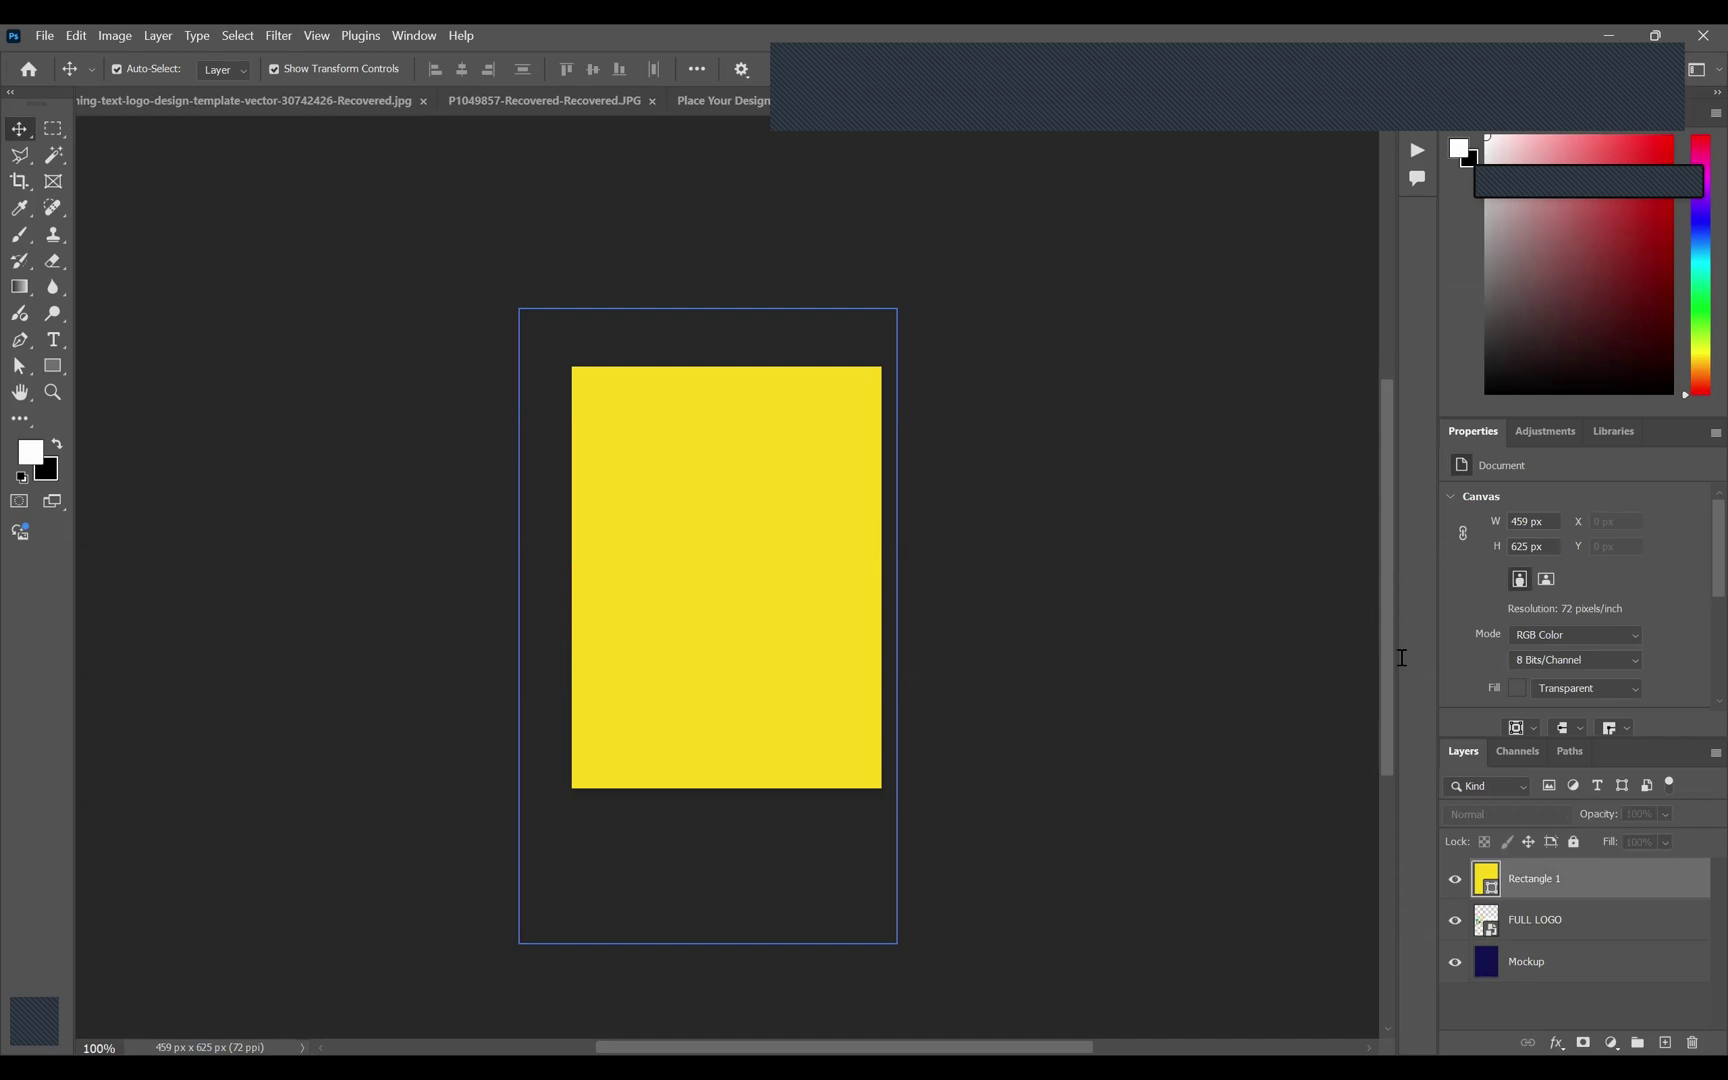
double_click(1486, 879)
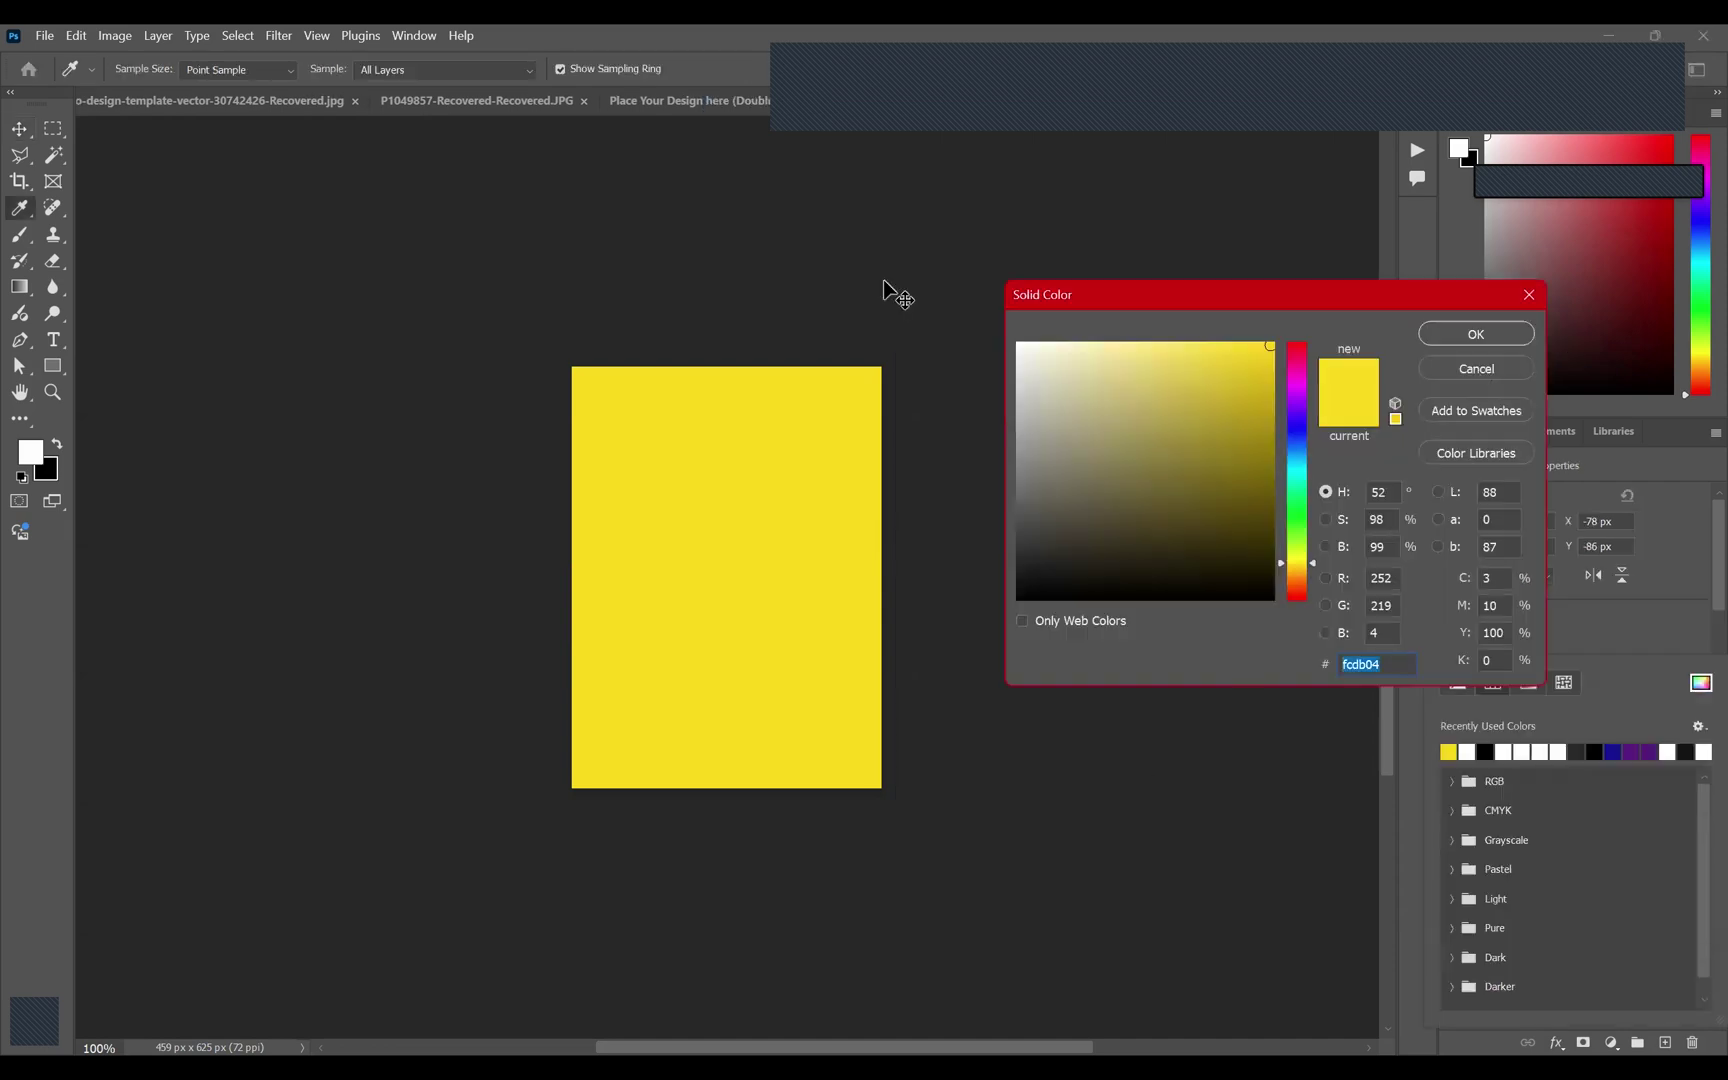
key("Return")
Return to the 1.psd mockup and examine the recoloured sleeve on the shirt.
left_click(210, 98)
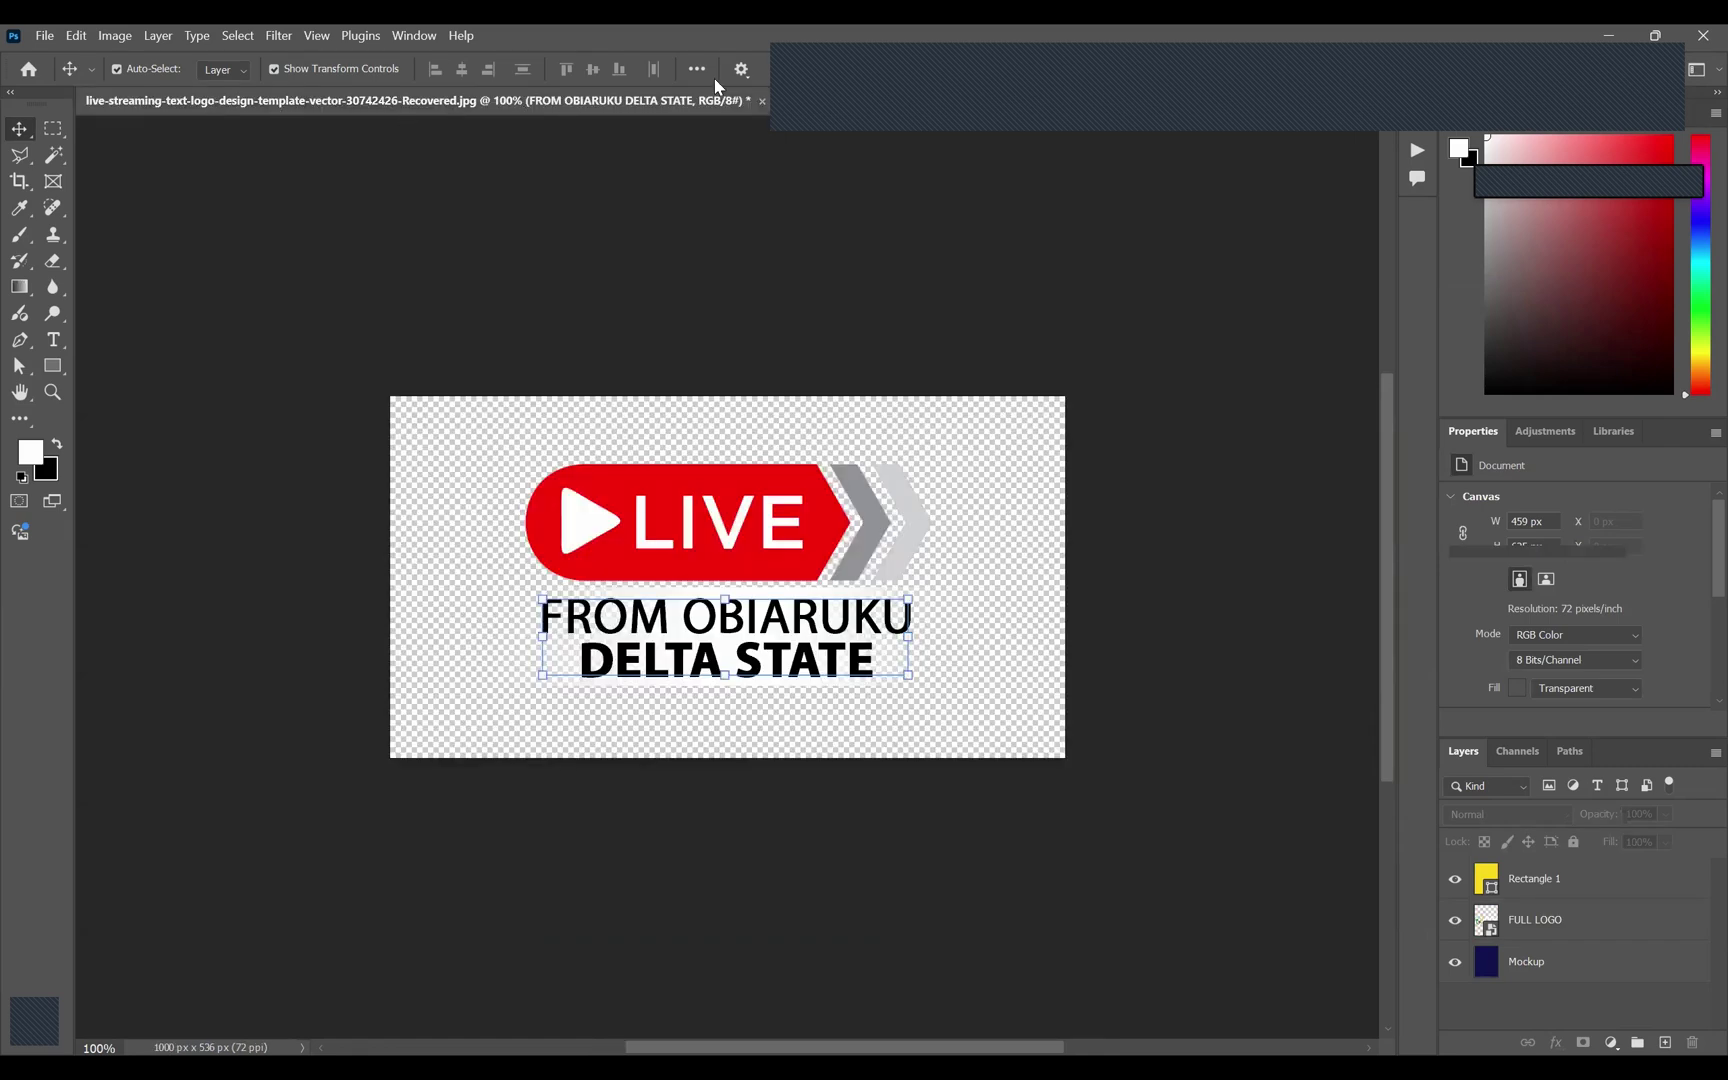
left_click(826, 104)
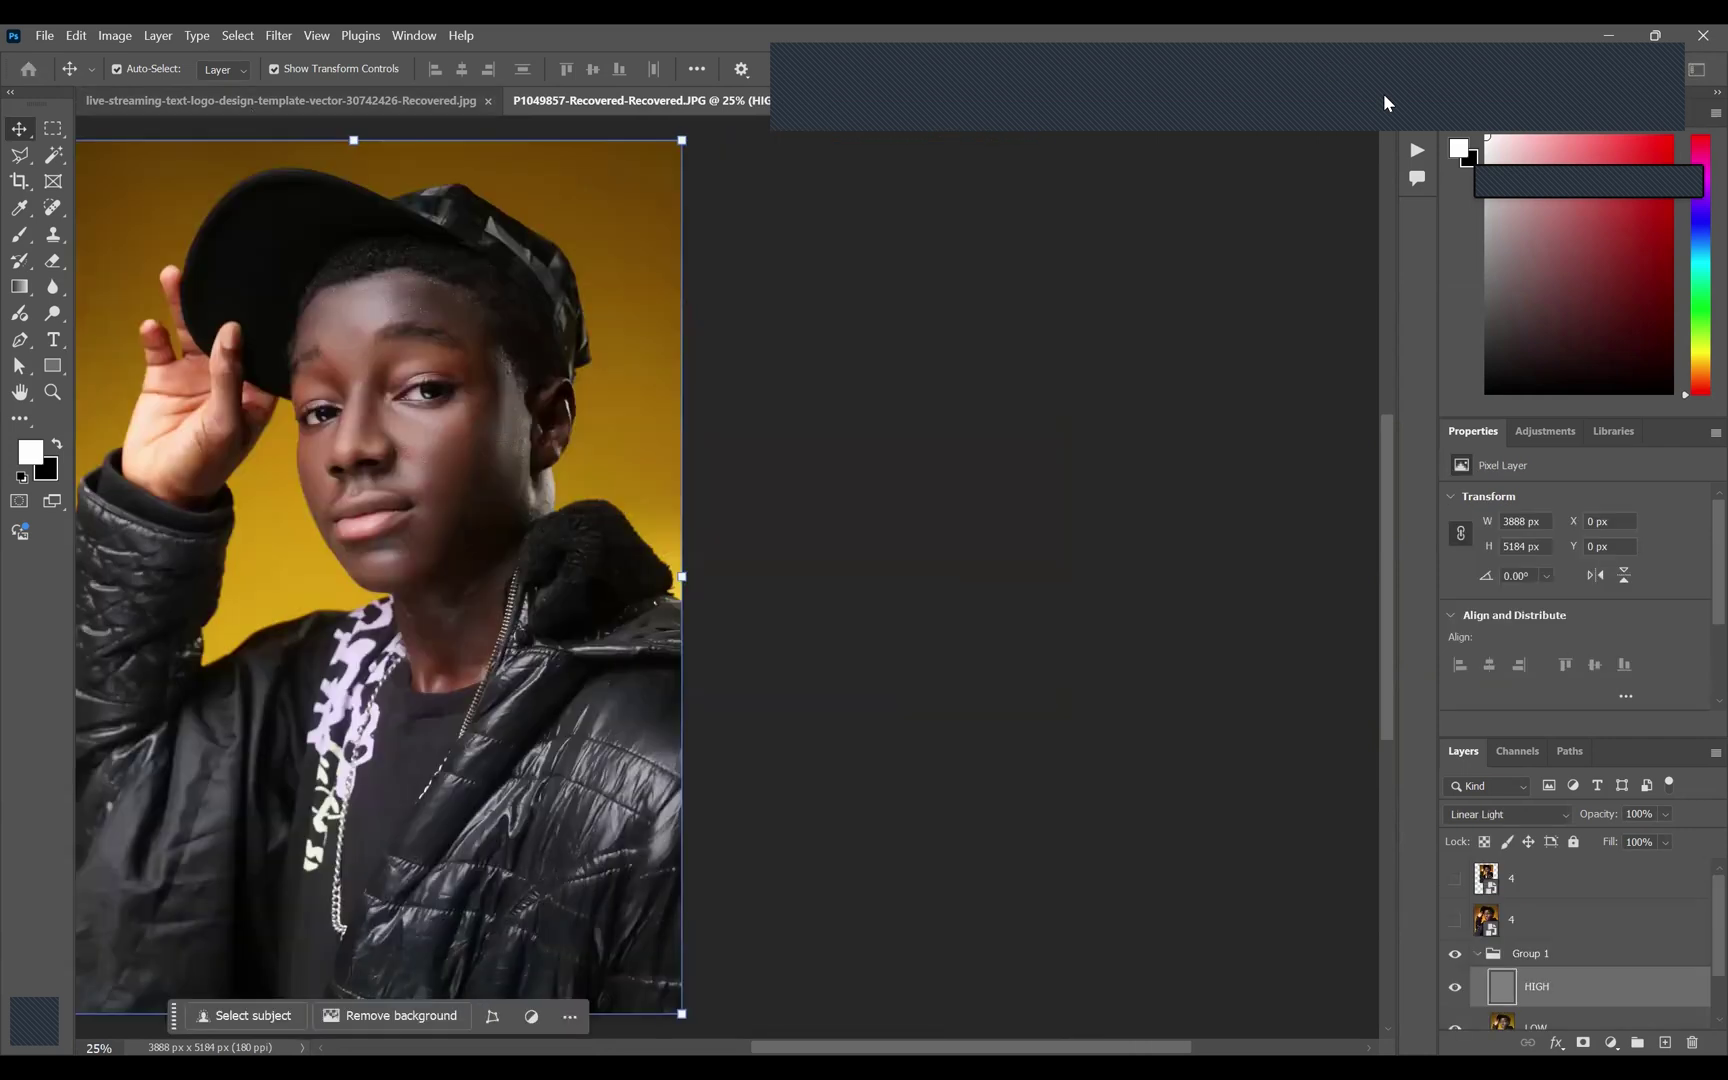
left_click(1384, 97)
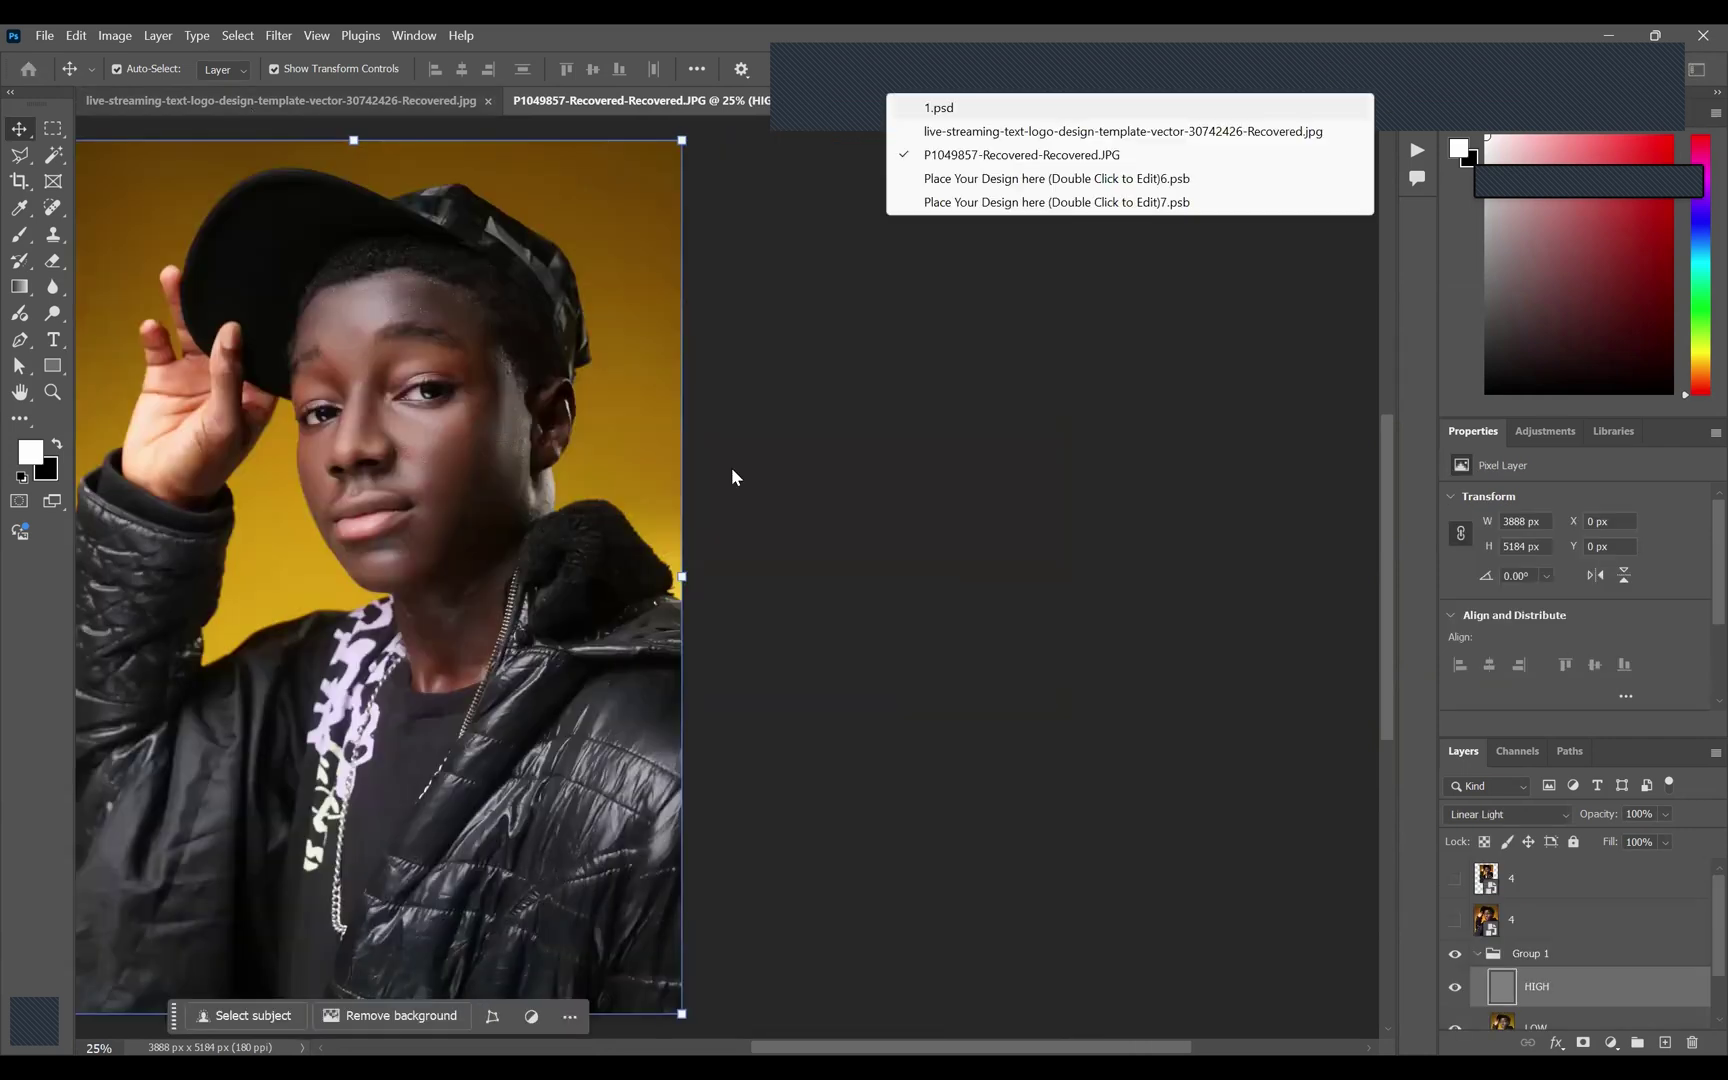
scroll(596, 486, "up", 5)
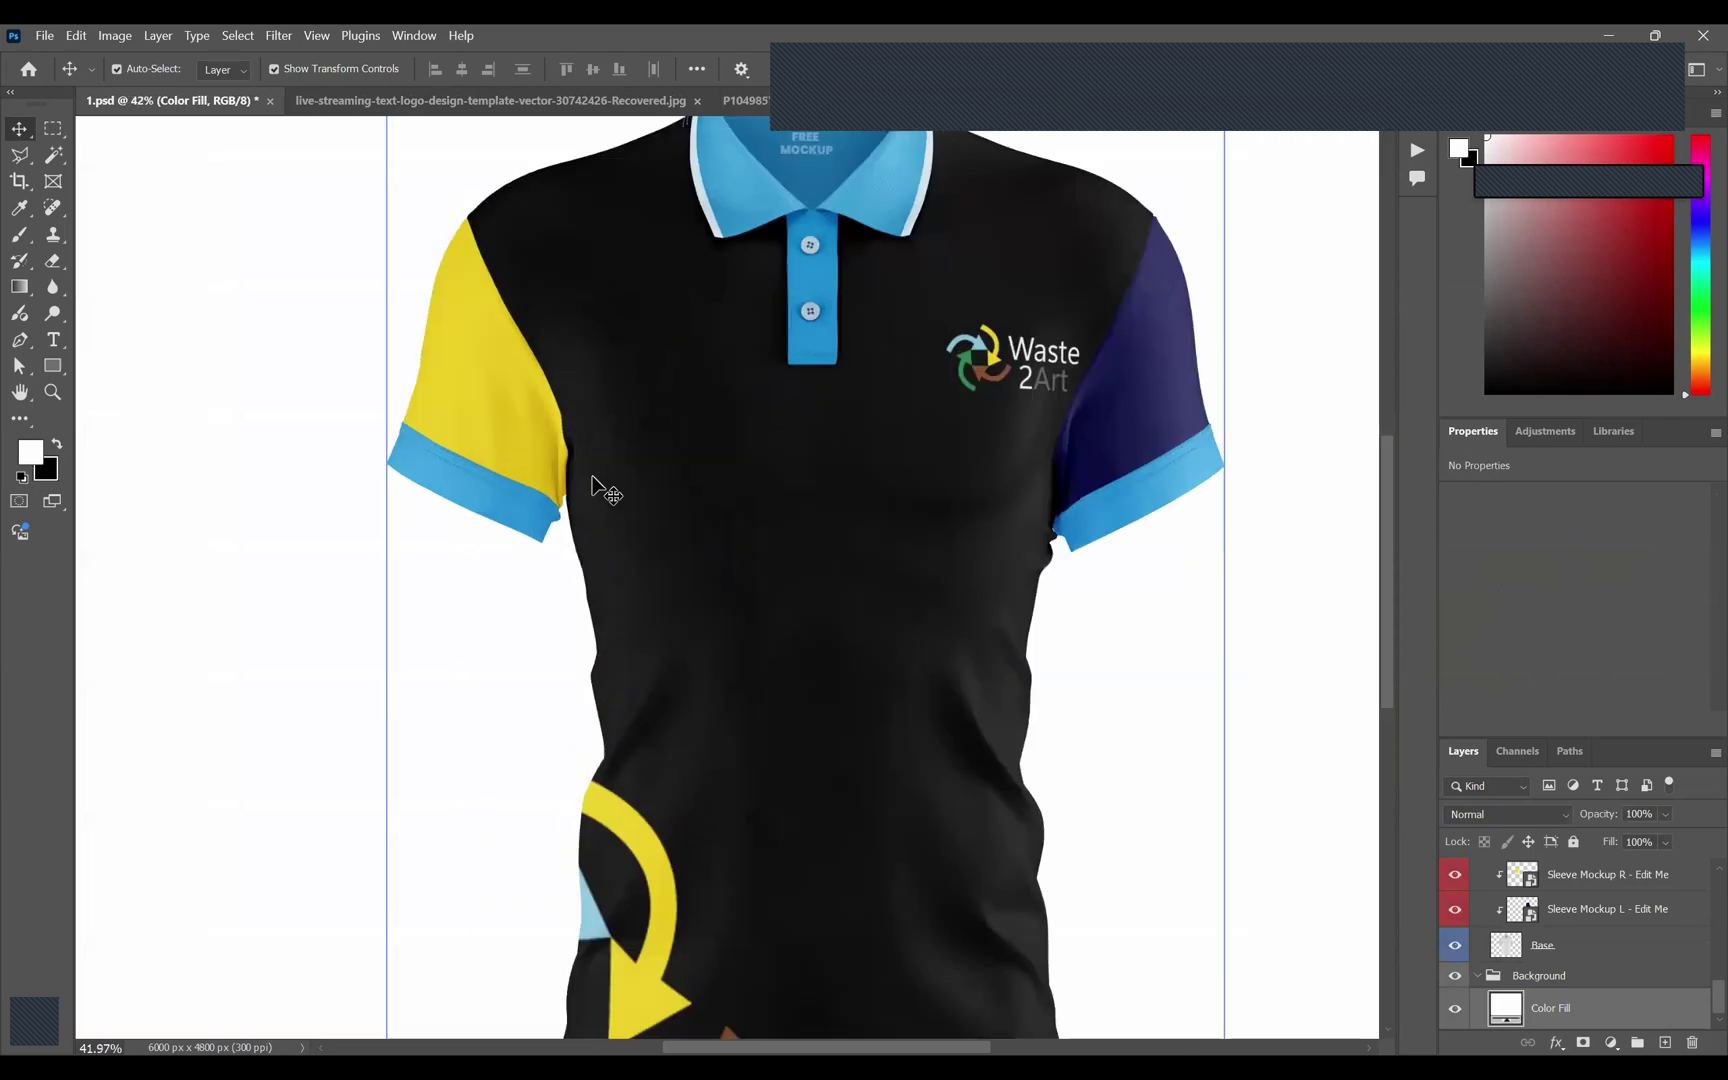
scroll(598, 489, "down", 3)
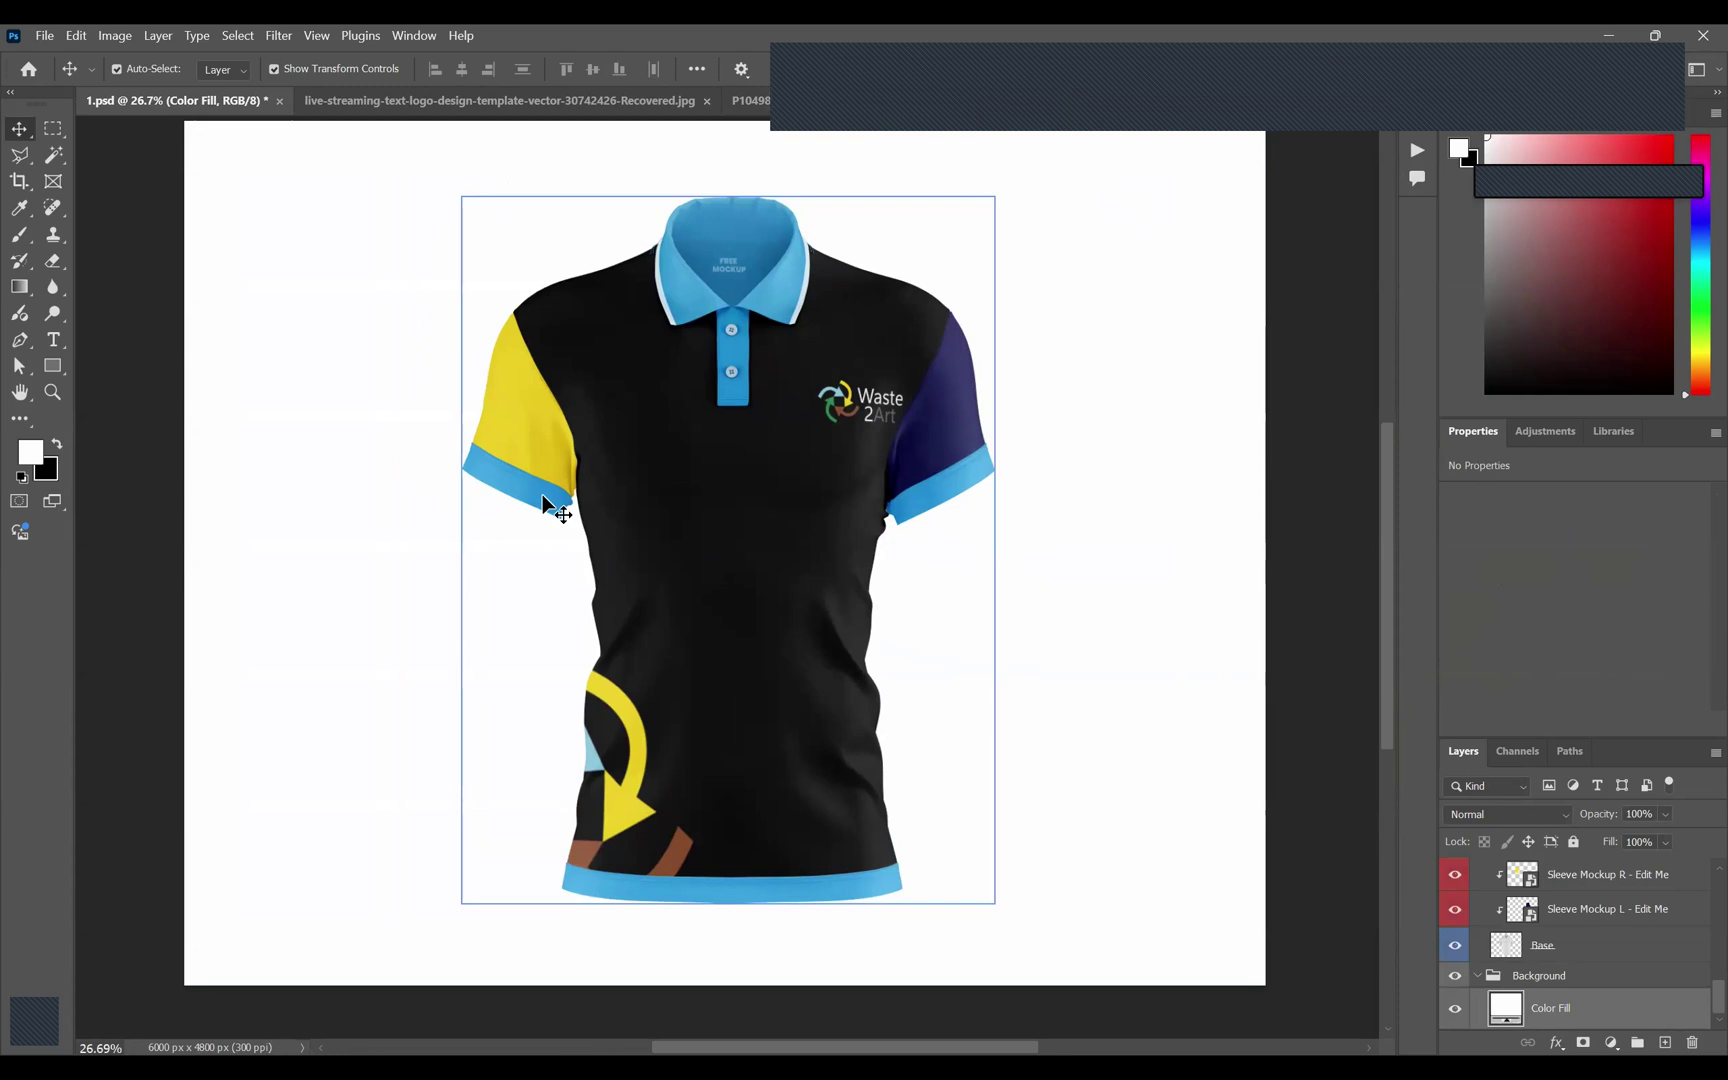
Open the Sleeve Mockup L artwork and cover its whole canvas with a yellow rectangle about 629 × 783 px.
left_click(1603, 984)
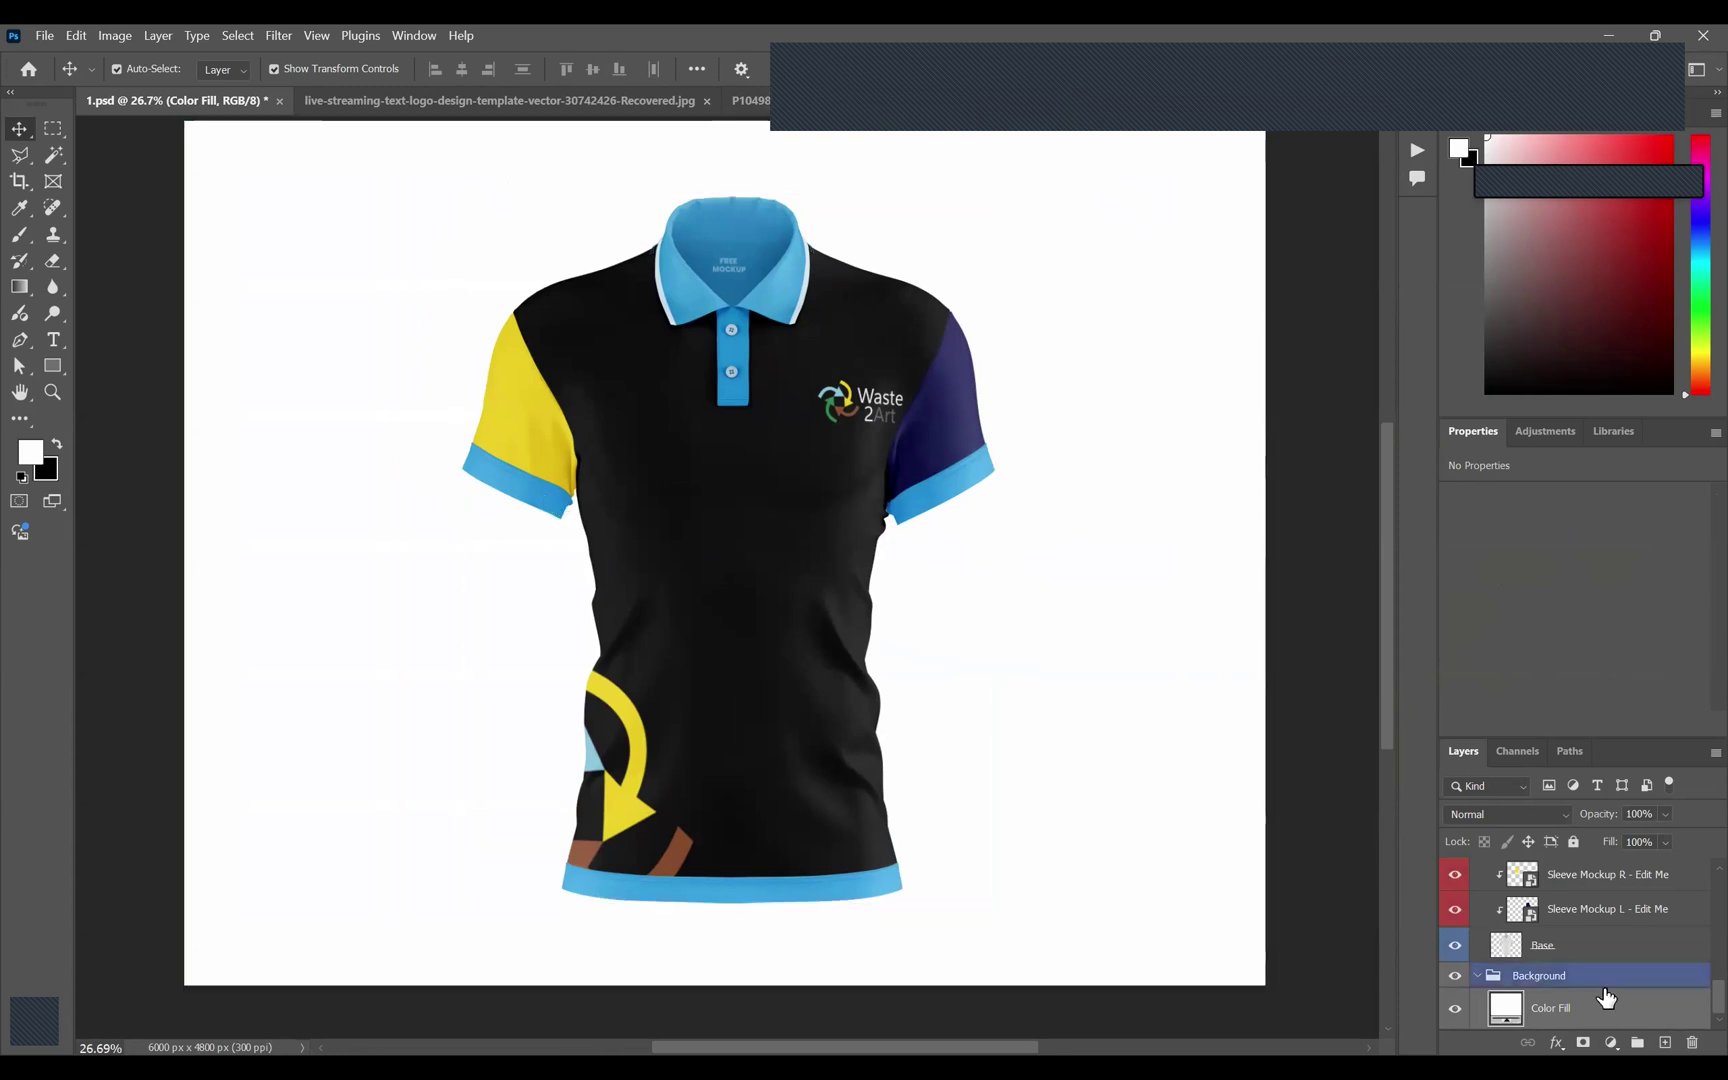
scroll(1605, 997, "up", 2)
left_click(1530, 961)
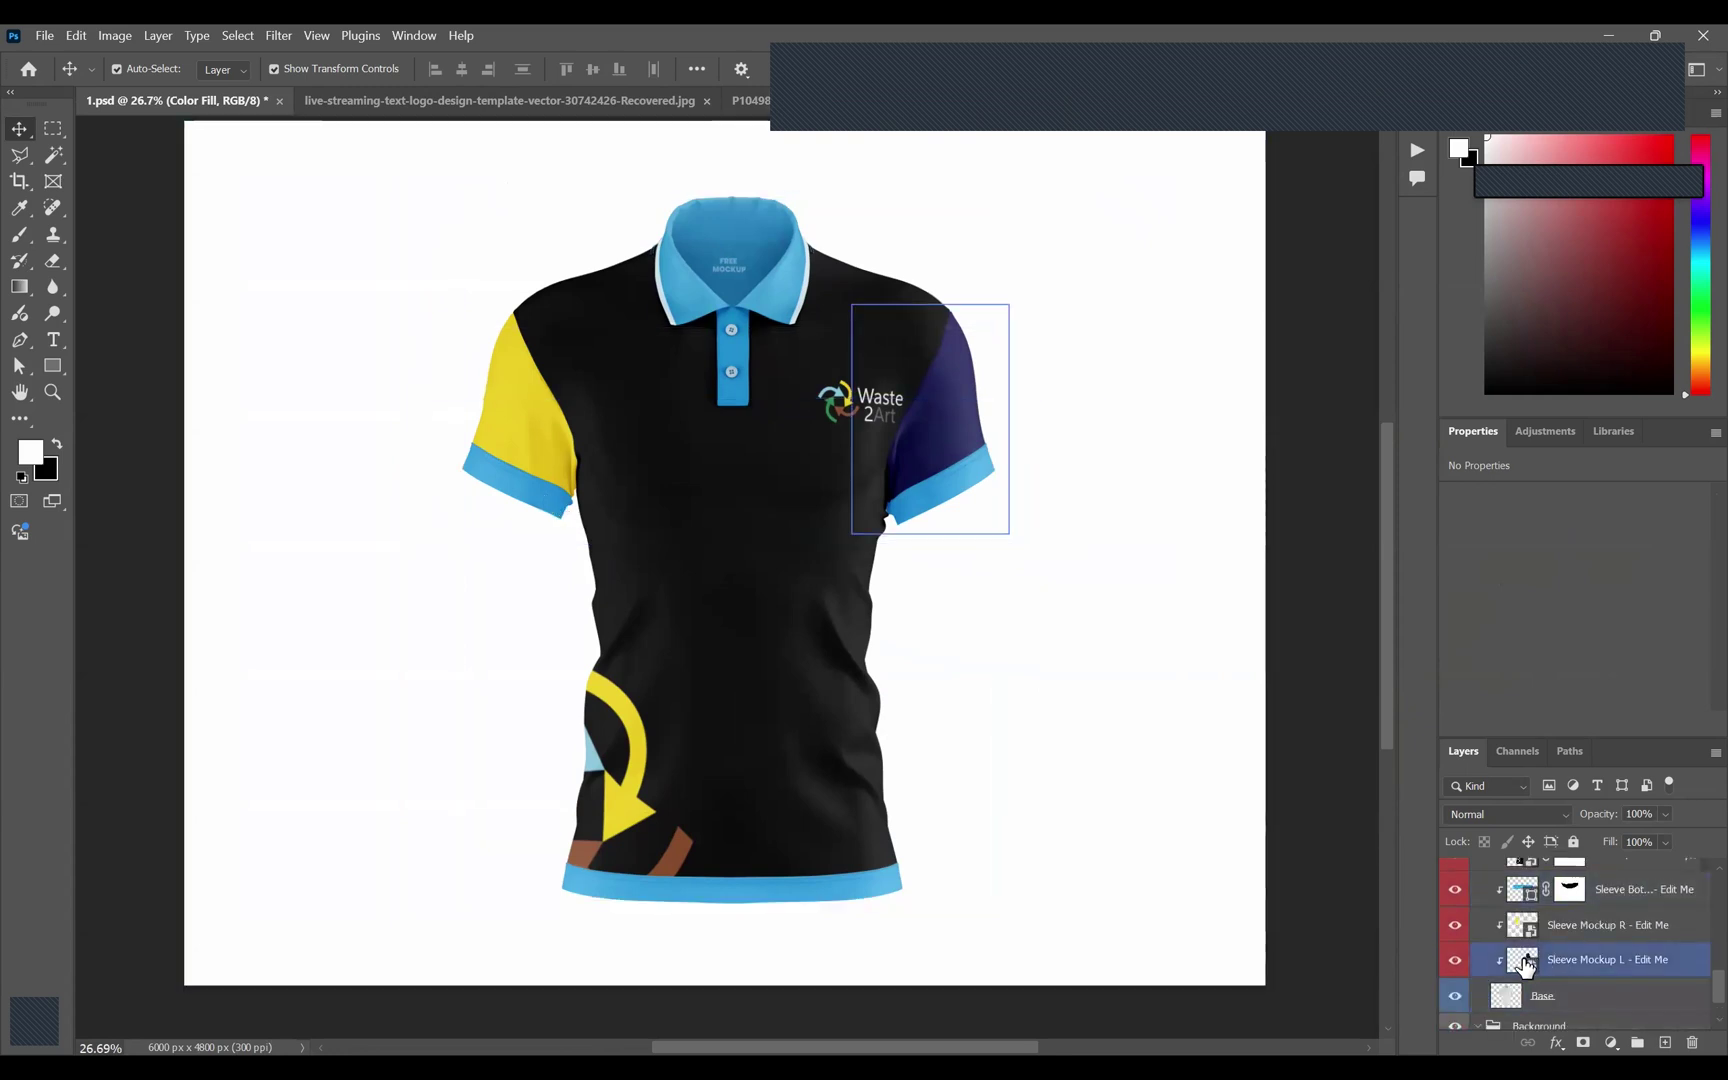
double_click(1000, 558)
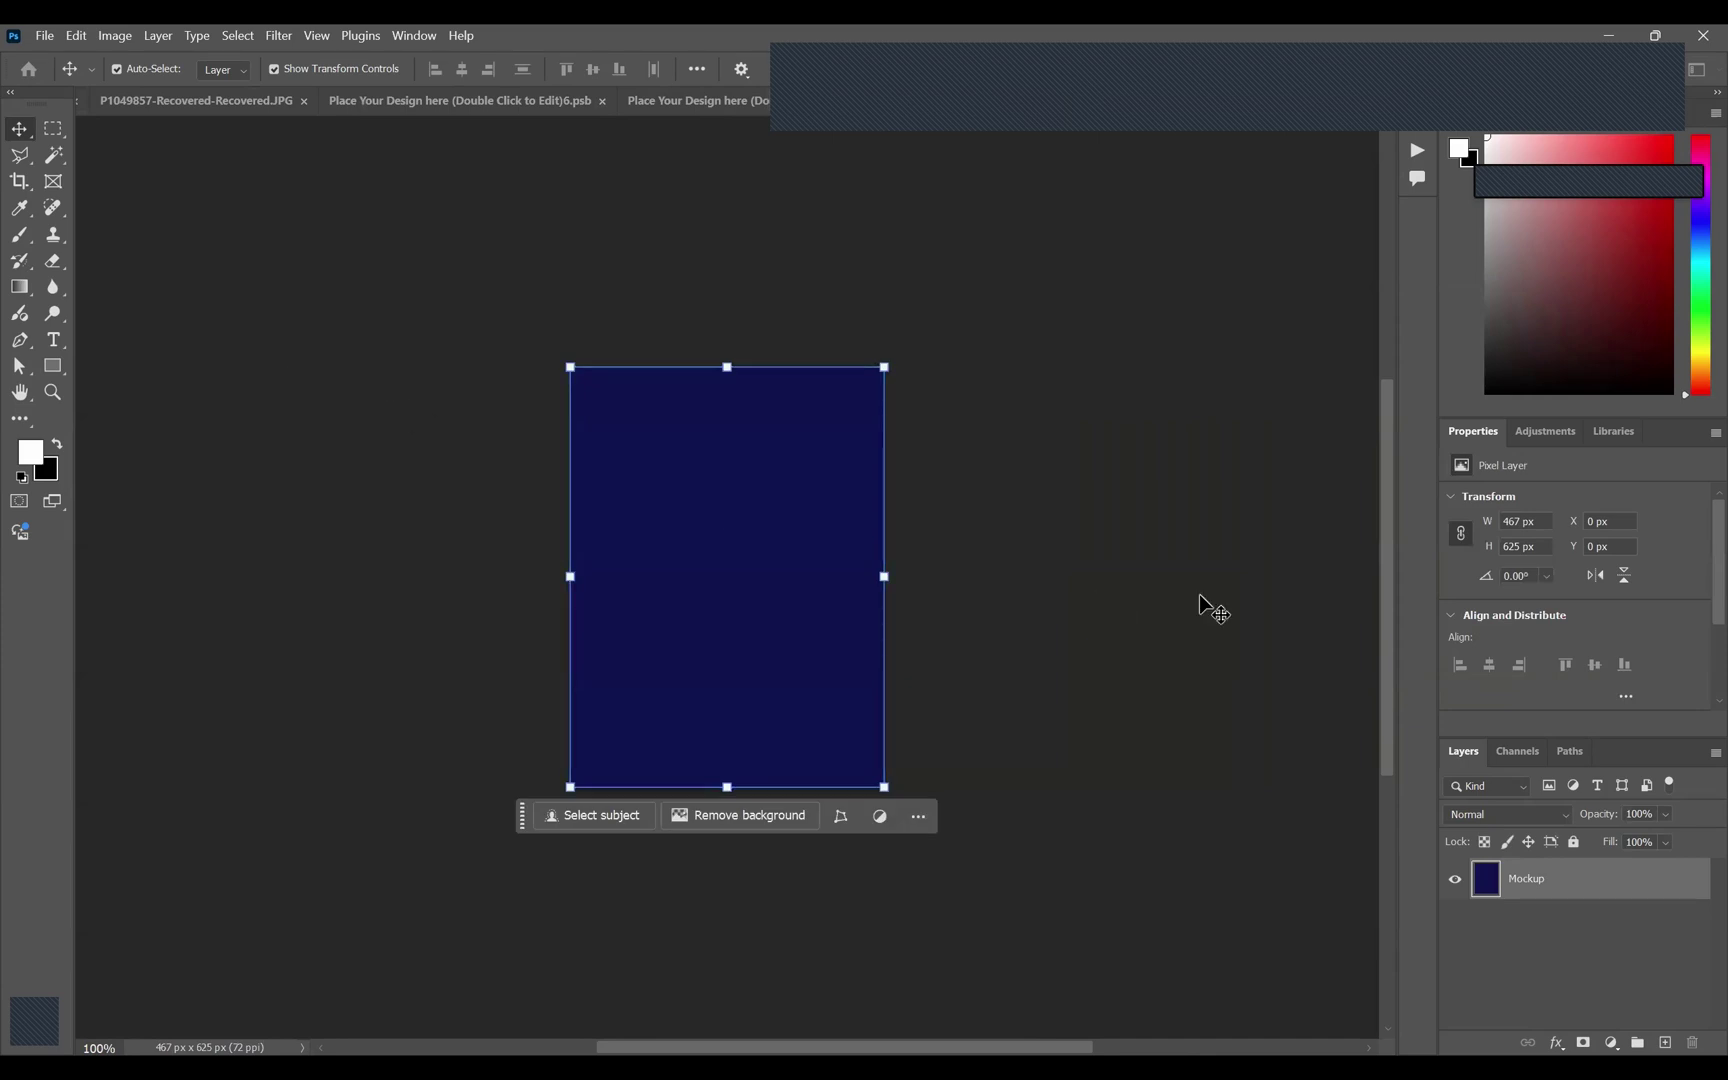
left_click(53, 366)
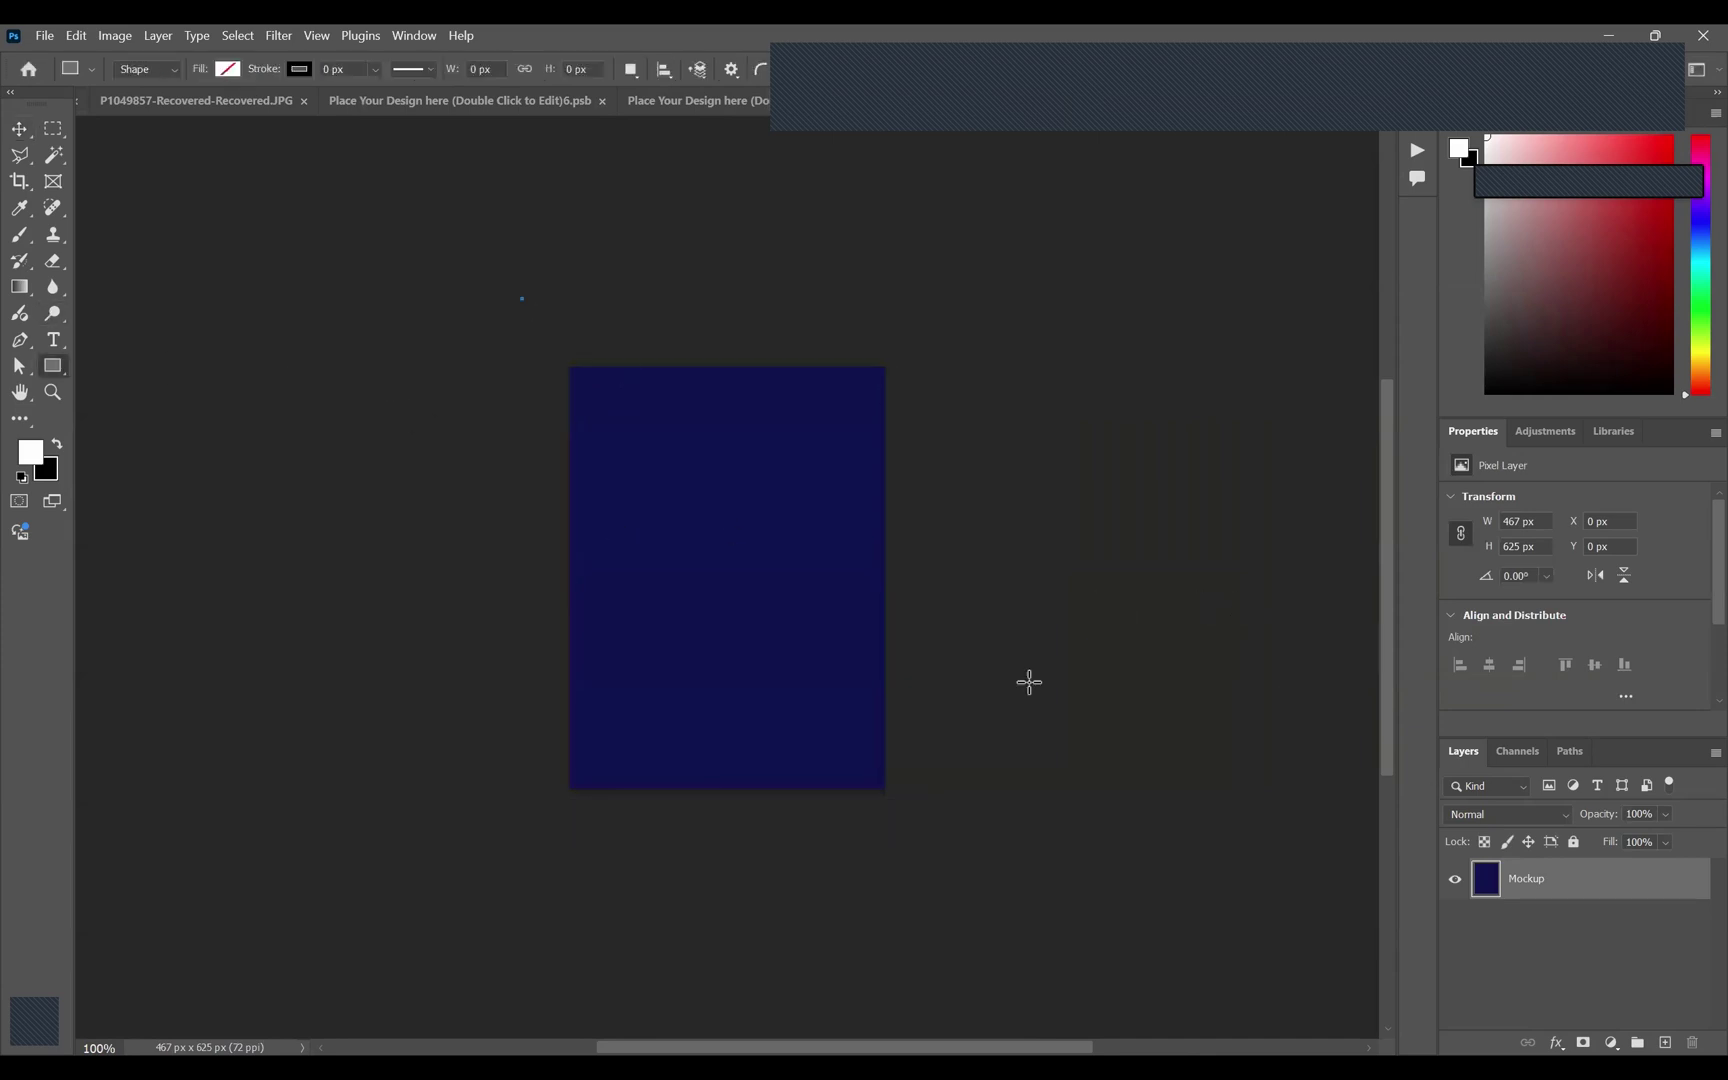
left_click_drag(520, 297, 945, 826)
left_click(1515, 652)
left_click(1448, 751)
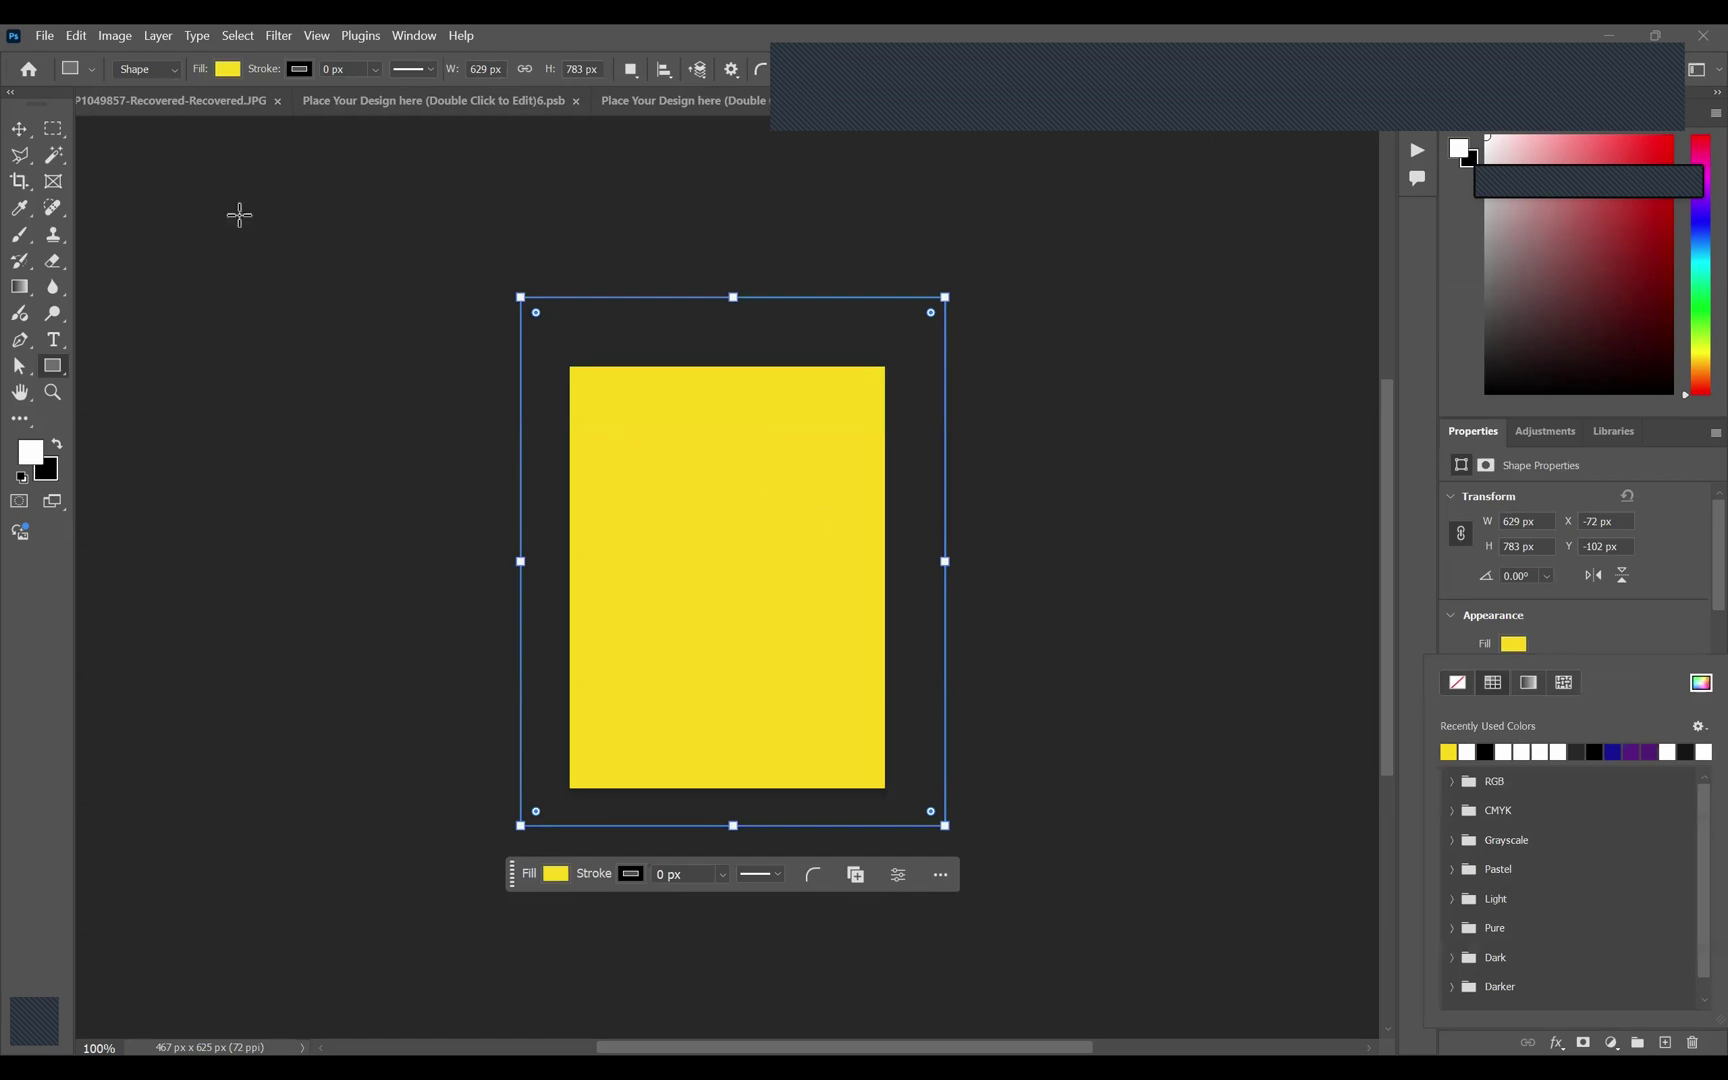
Save the Sleeve Mockup L artwork and return to the 1.psd mockup.
left_click(20, 133)
left_click(756, 309)
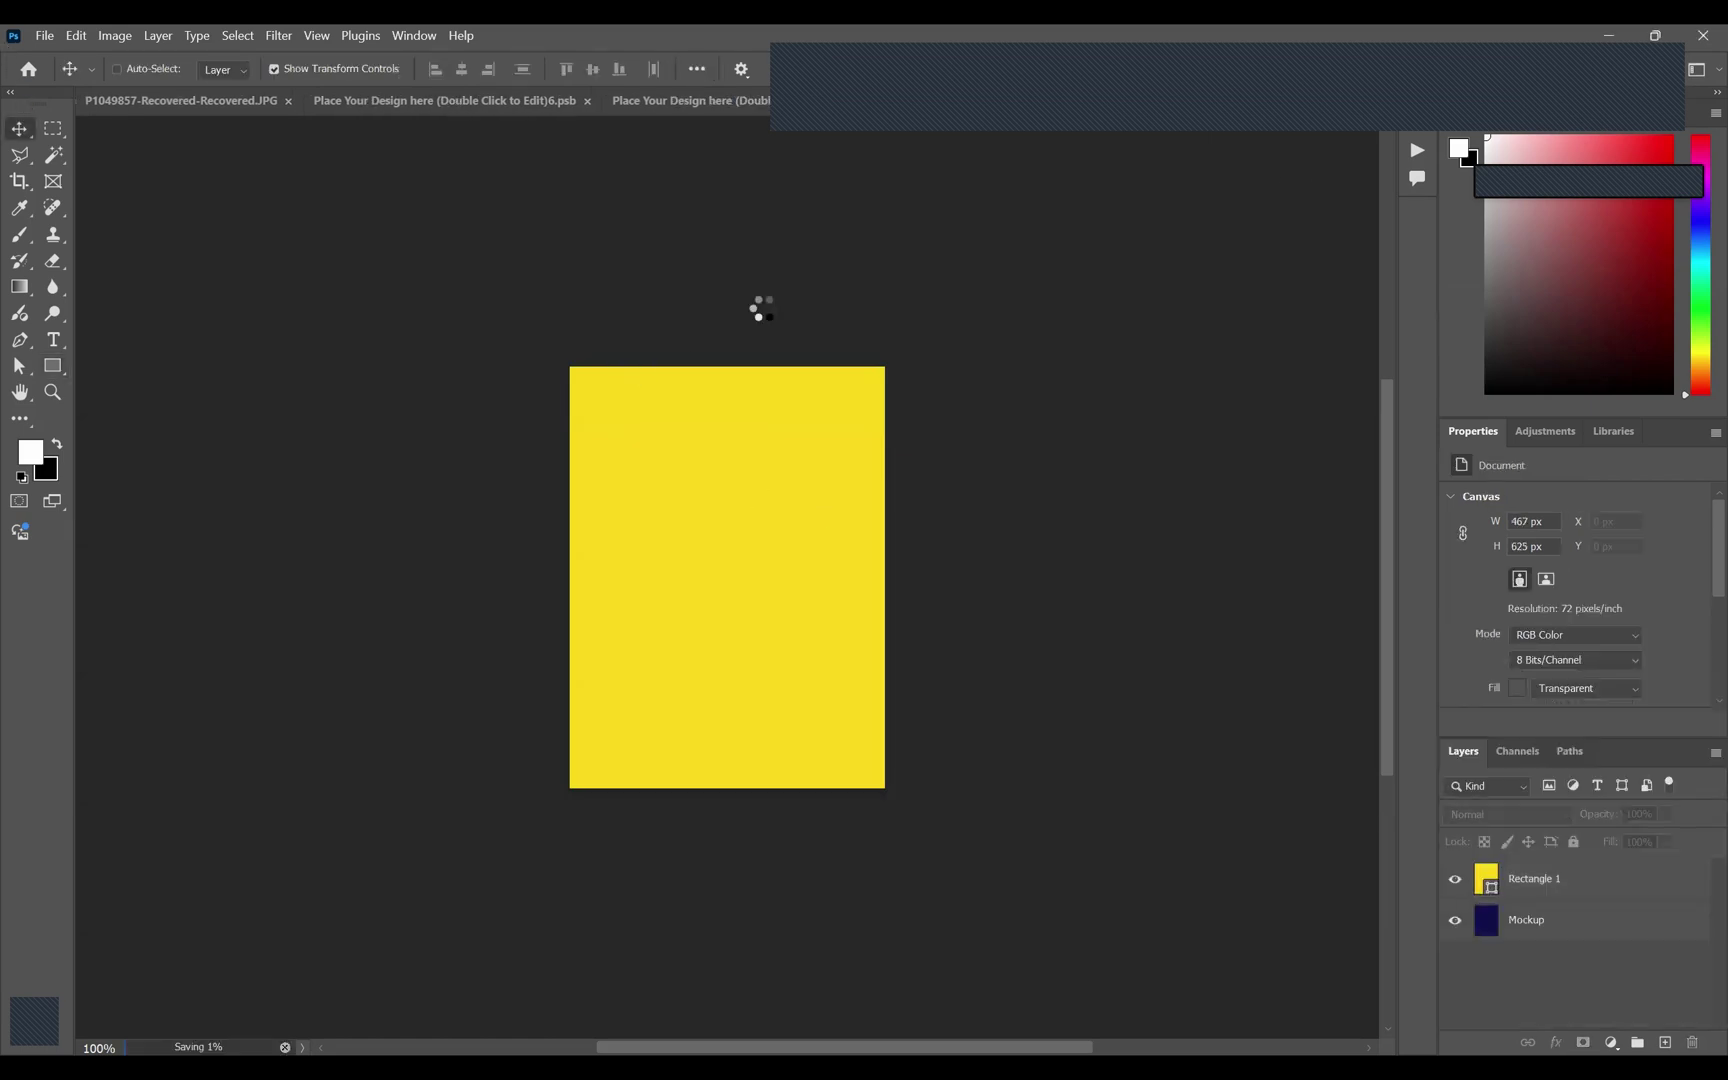
left_click(1382, 114)
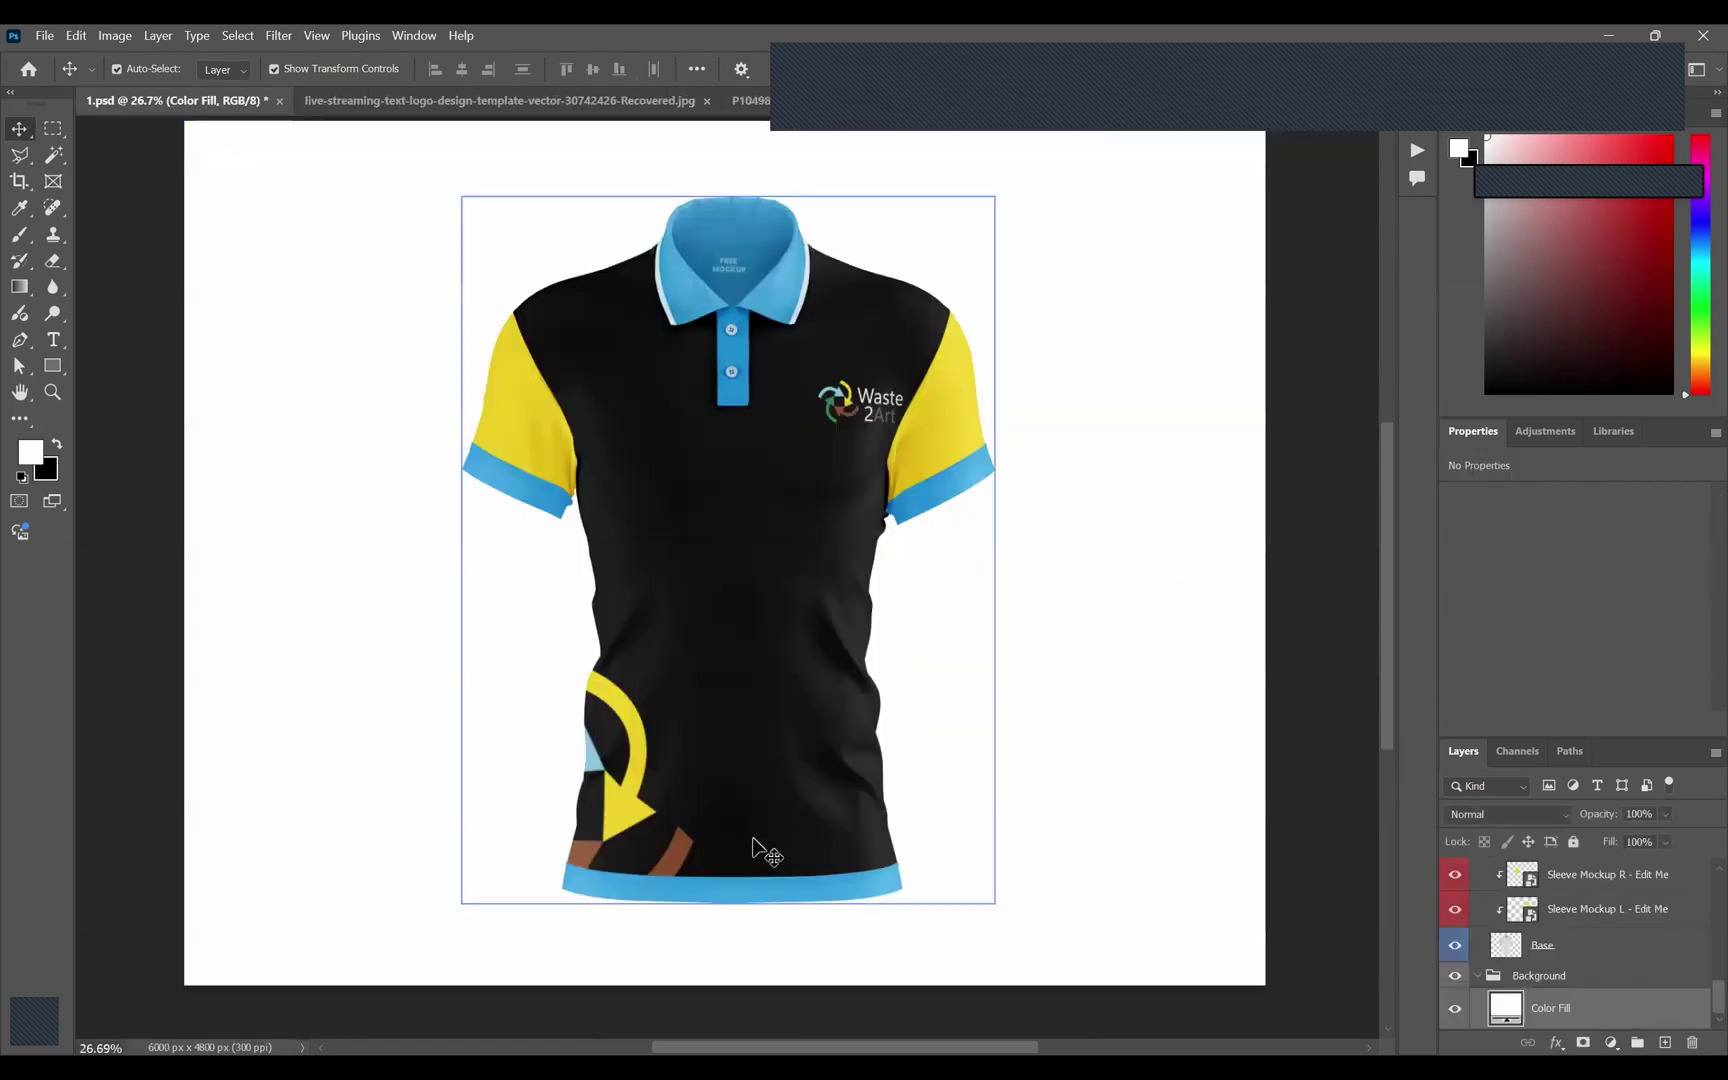
Open the contents of the "Label - Edit Me" smart object for editing.
left_click(786, 287)
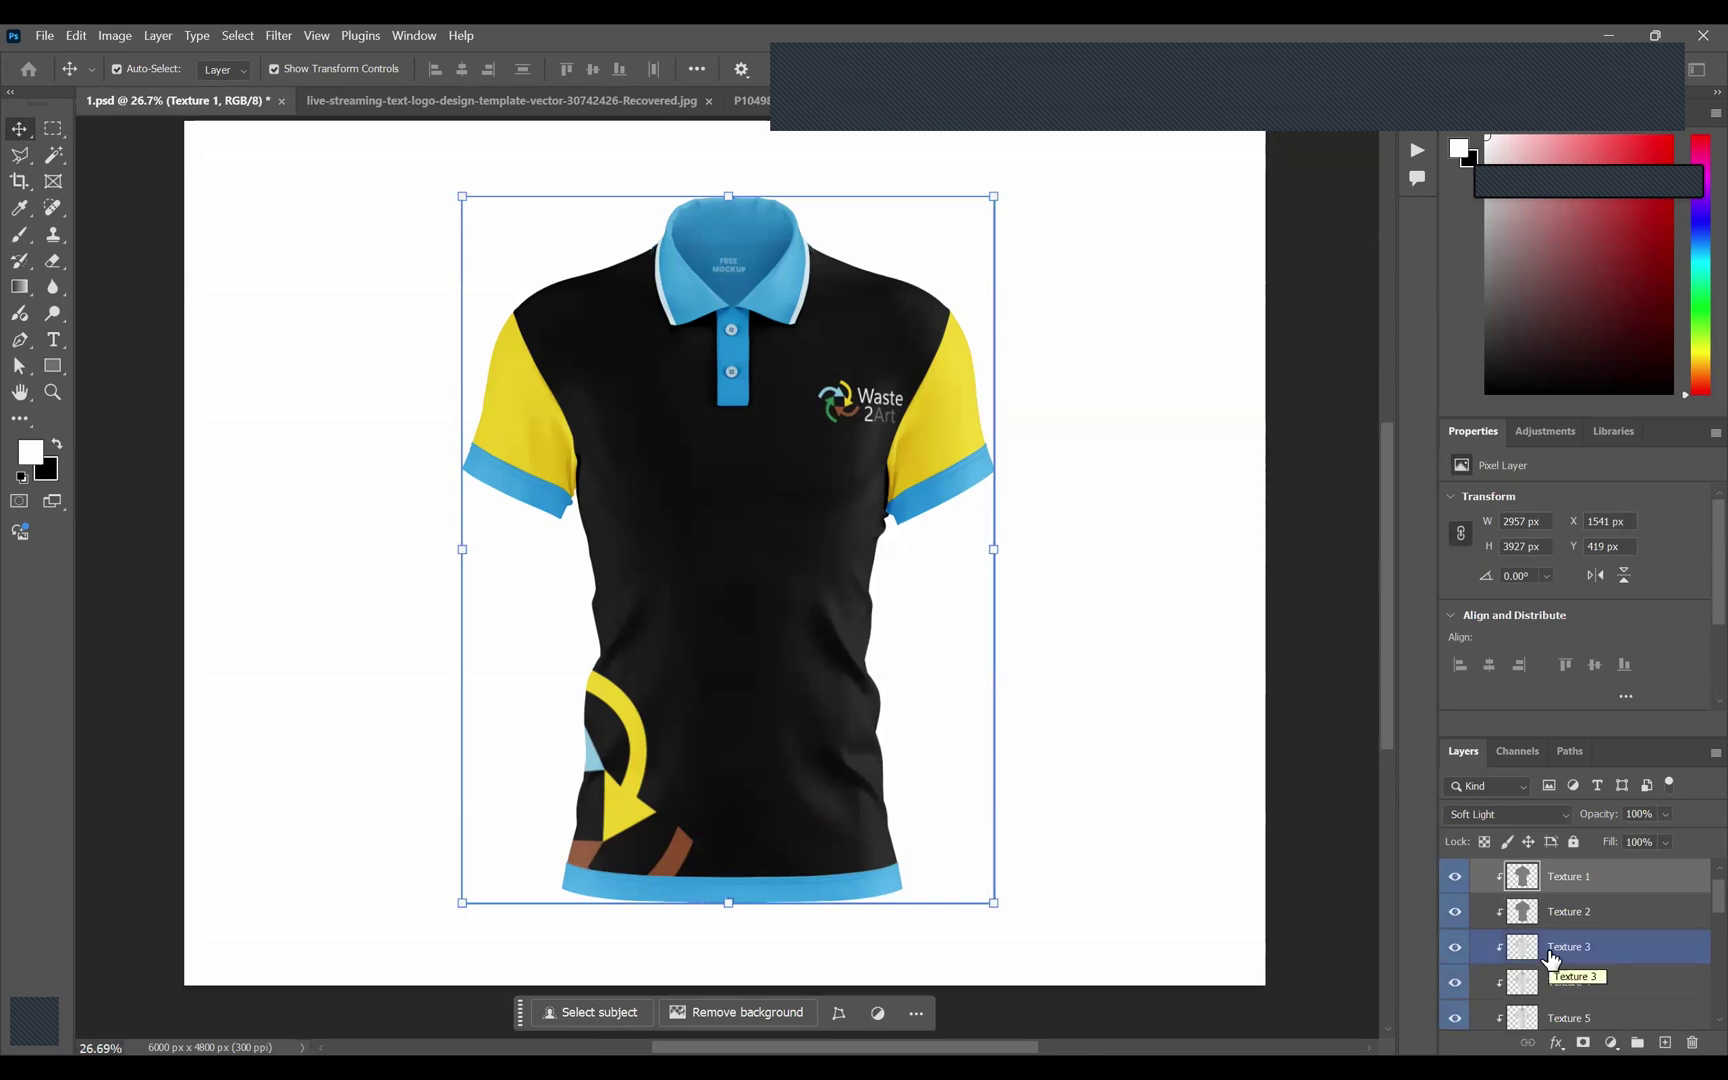
scroll(1551, 959, "up", 1)
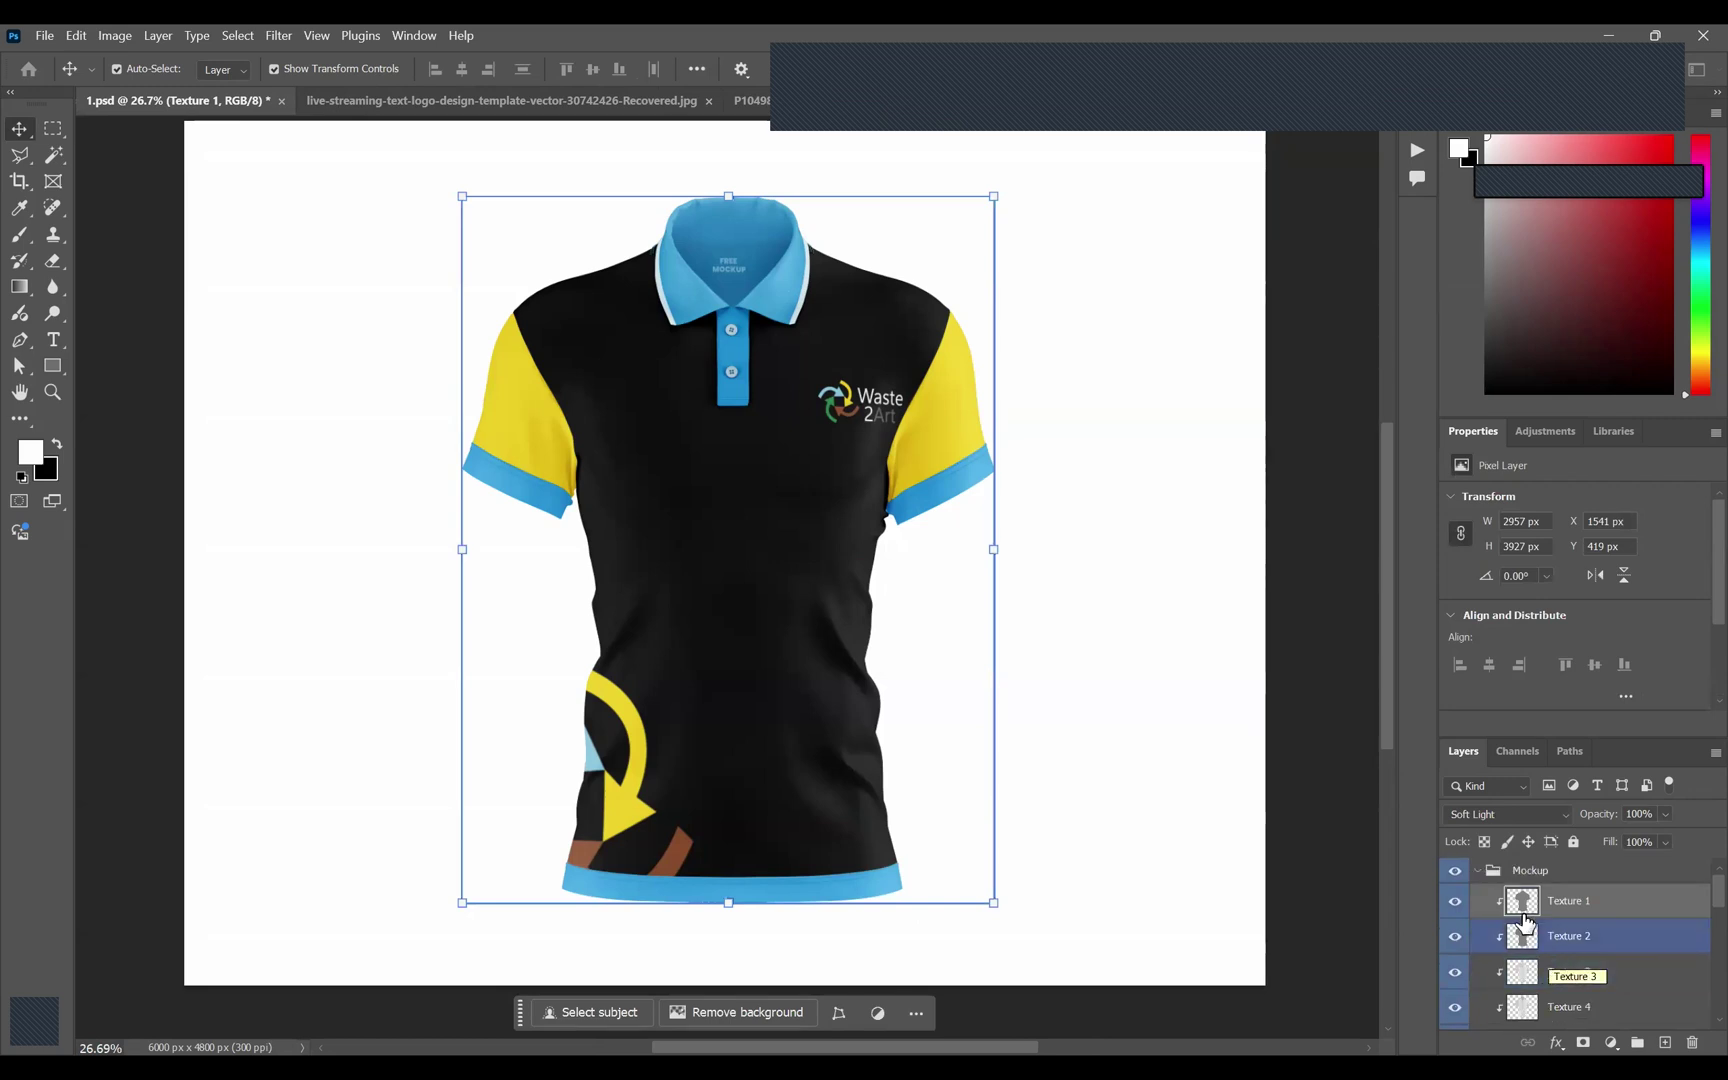
scroll(1527, 923, "down", 3)
left_click(1525, 928)
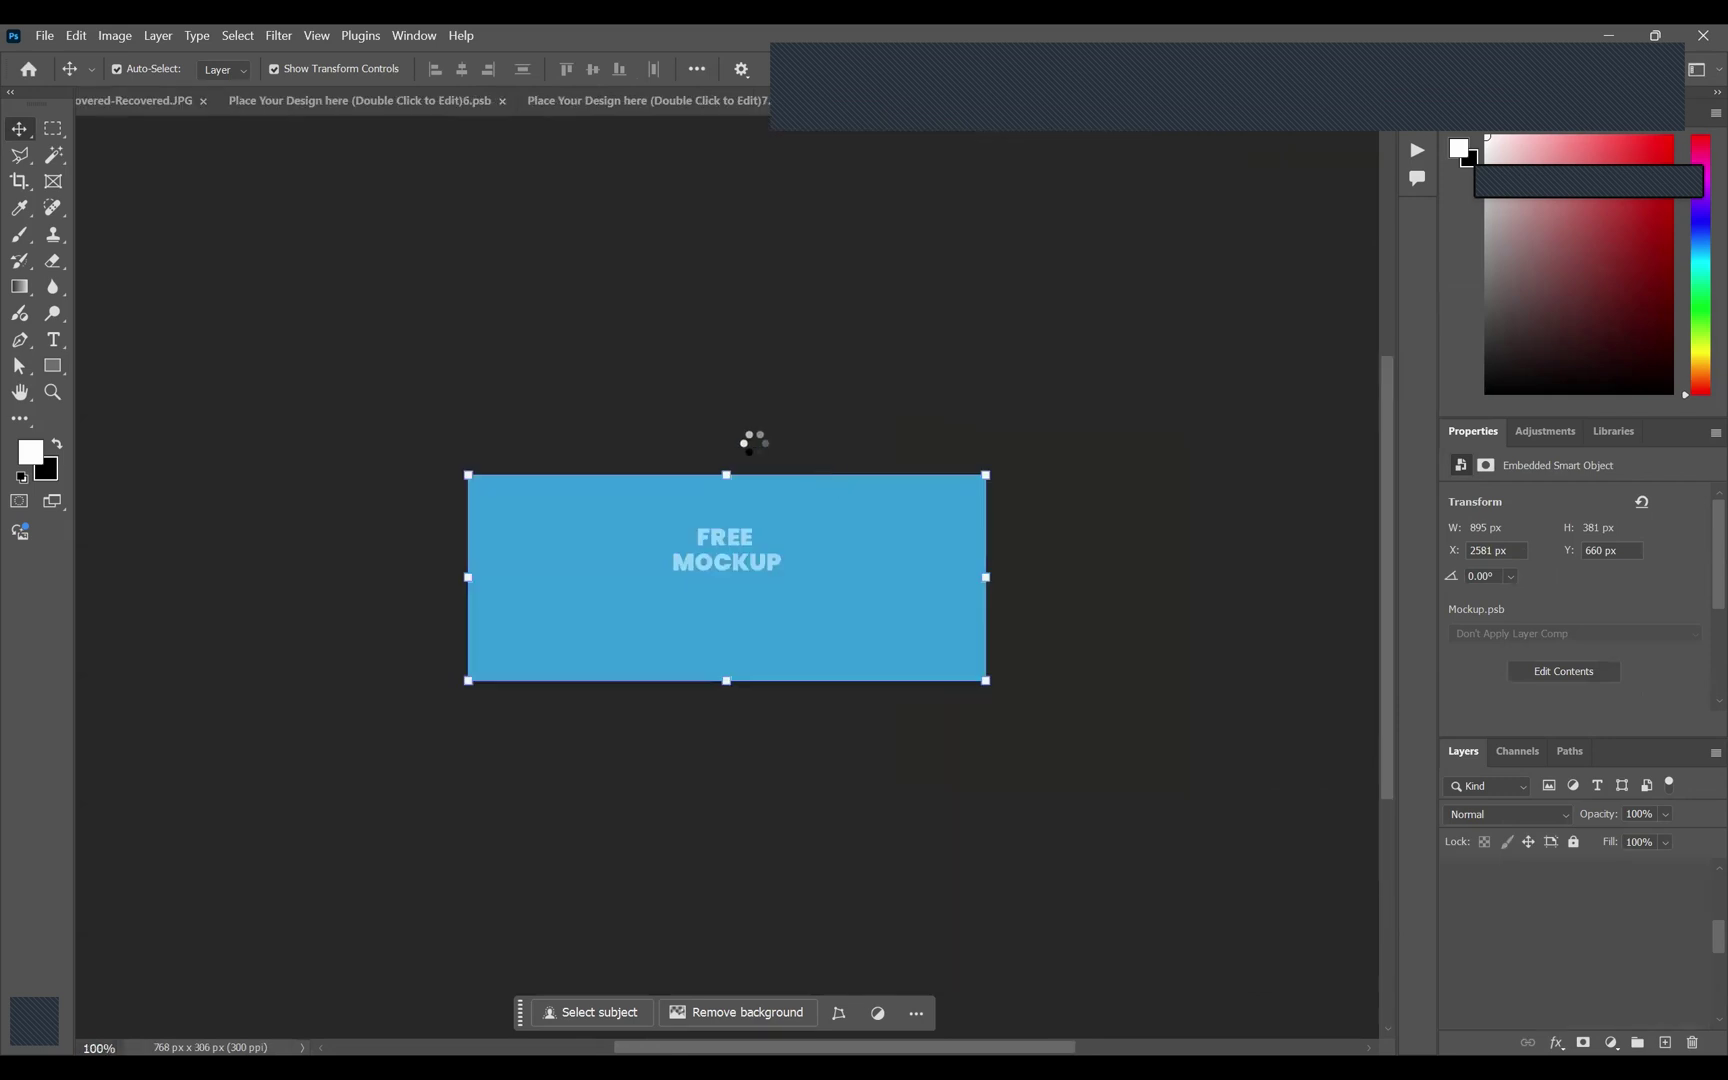
Cover the whole label artwork with a dark grey rectangle about 1075 × 597 px.
left_click(53, 366)
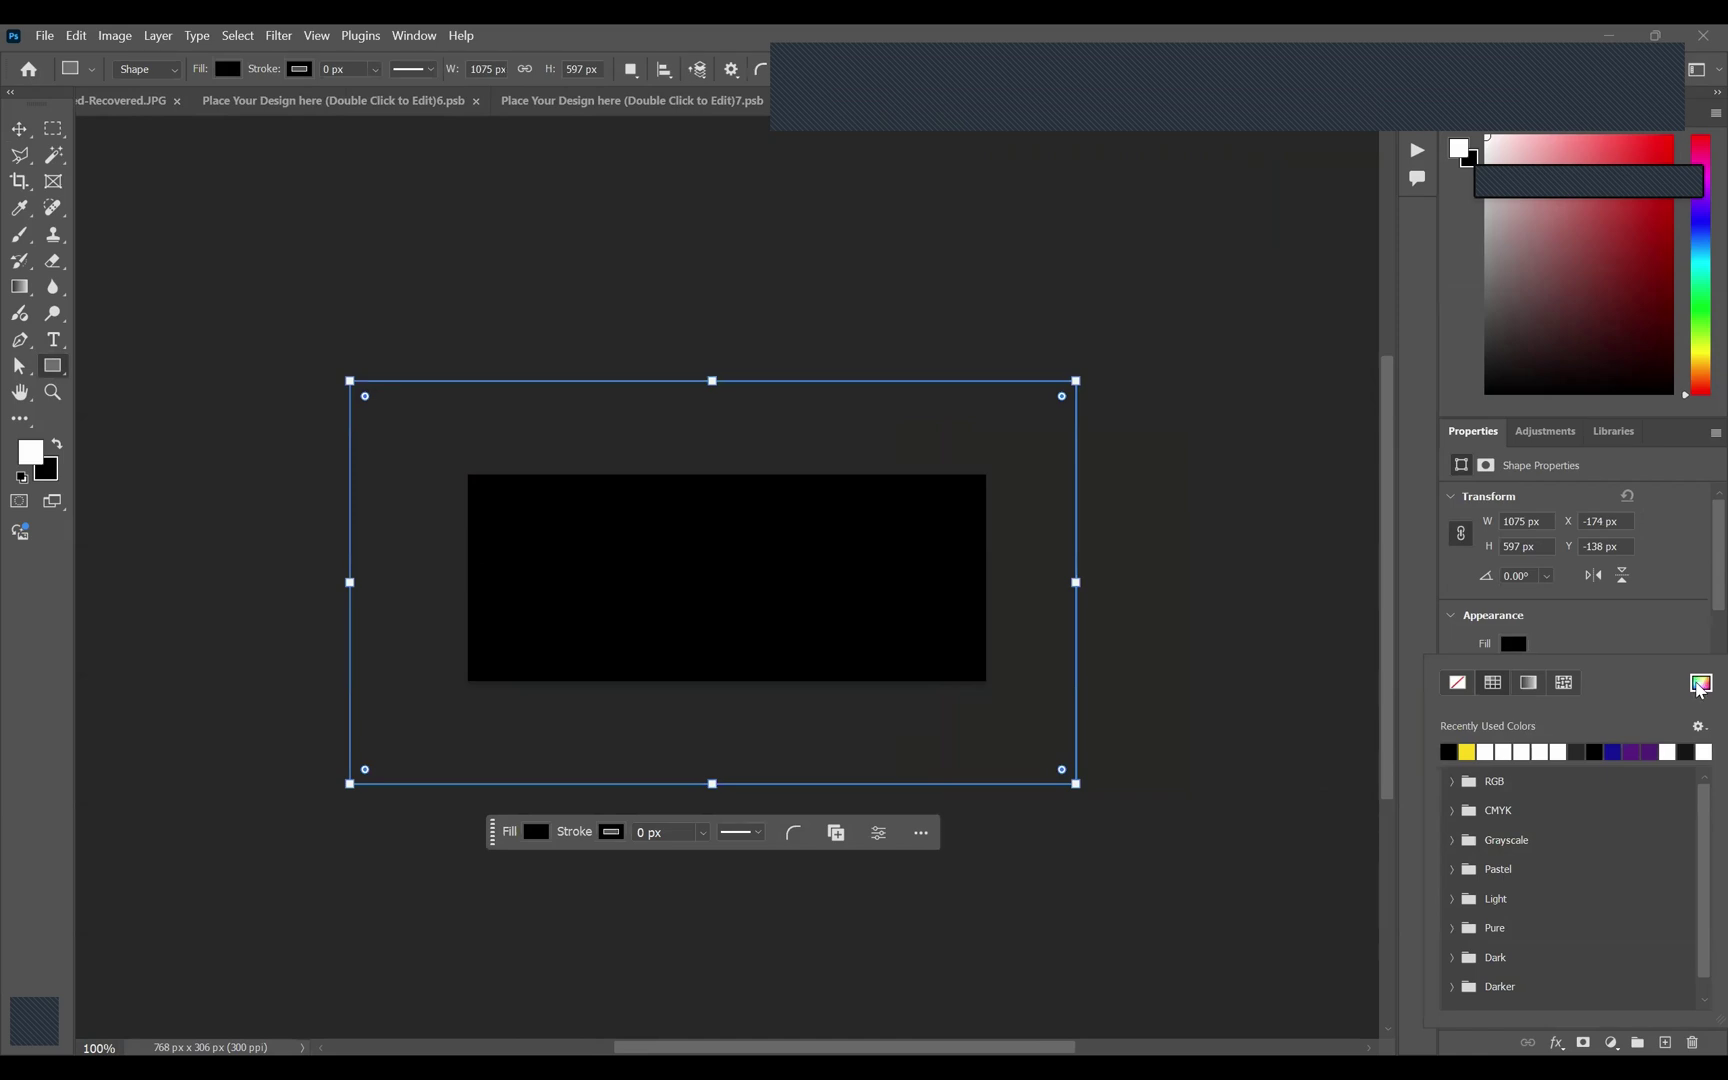
left_click(1577, 751)
left_click(19, 130)
left_click(462, 309)
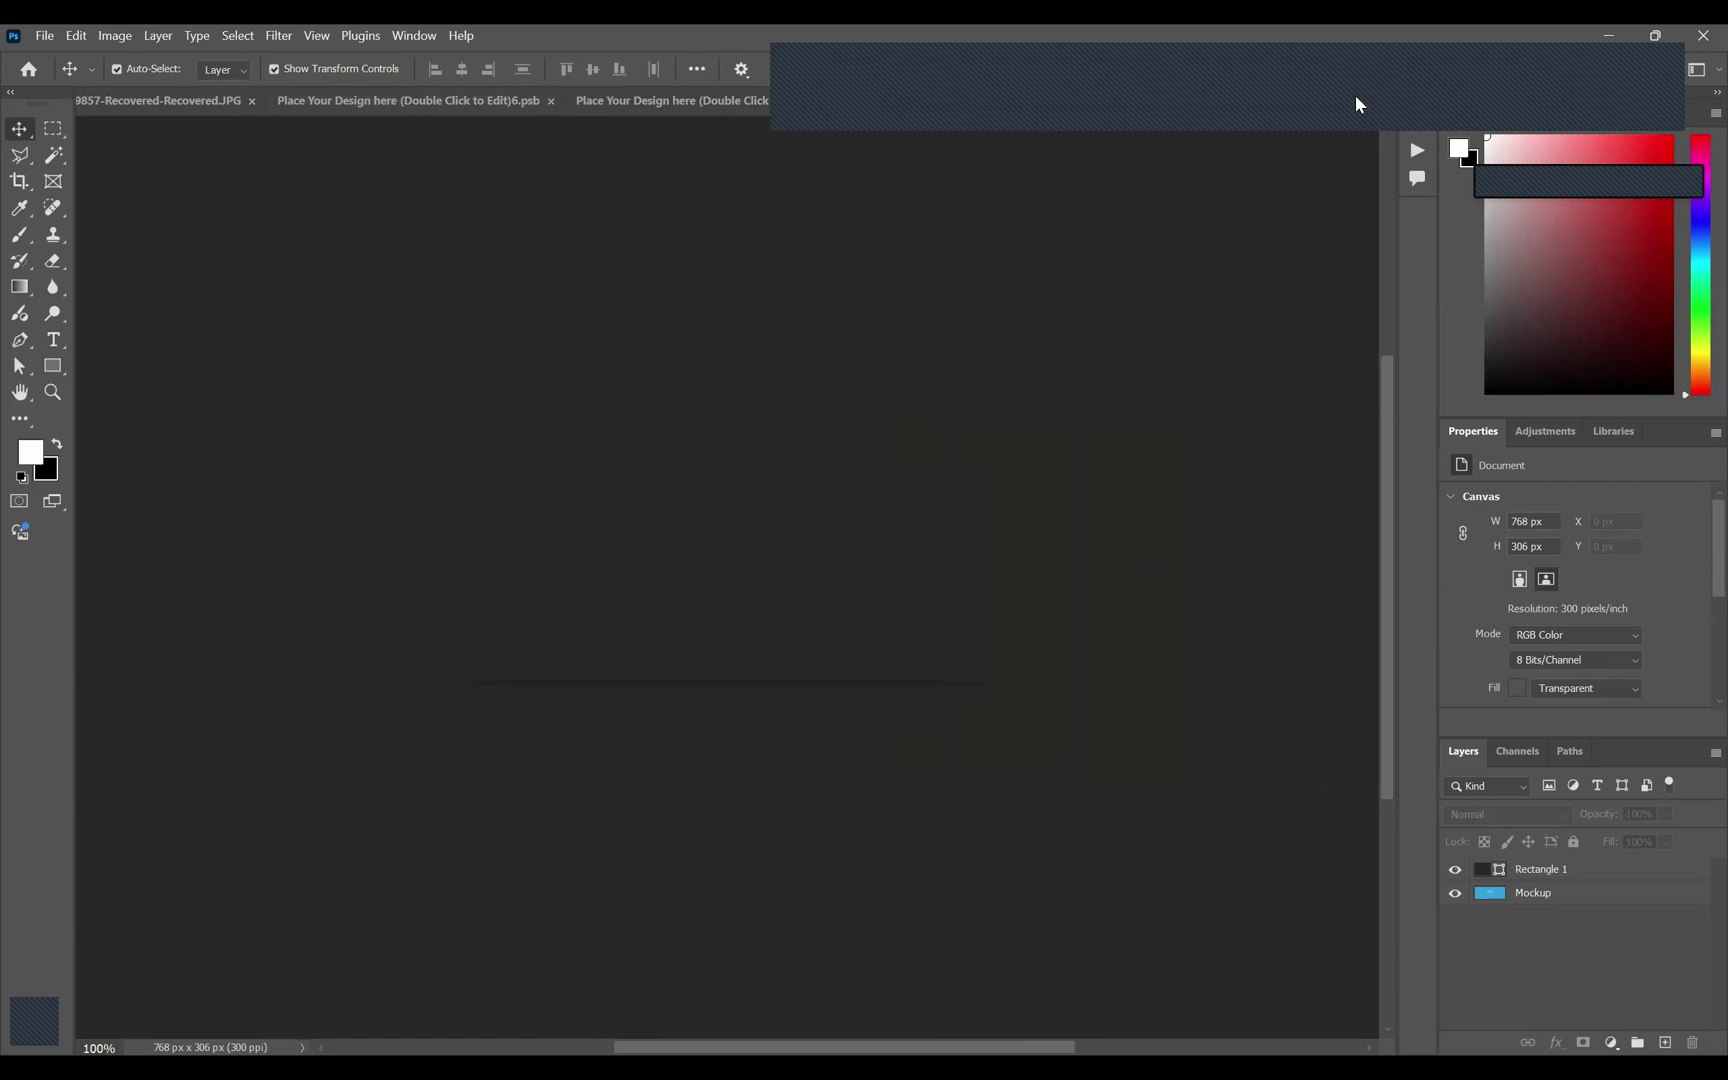
Return from the label artwork to the 1.psd mockup.
left_click(1192, 105)
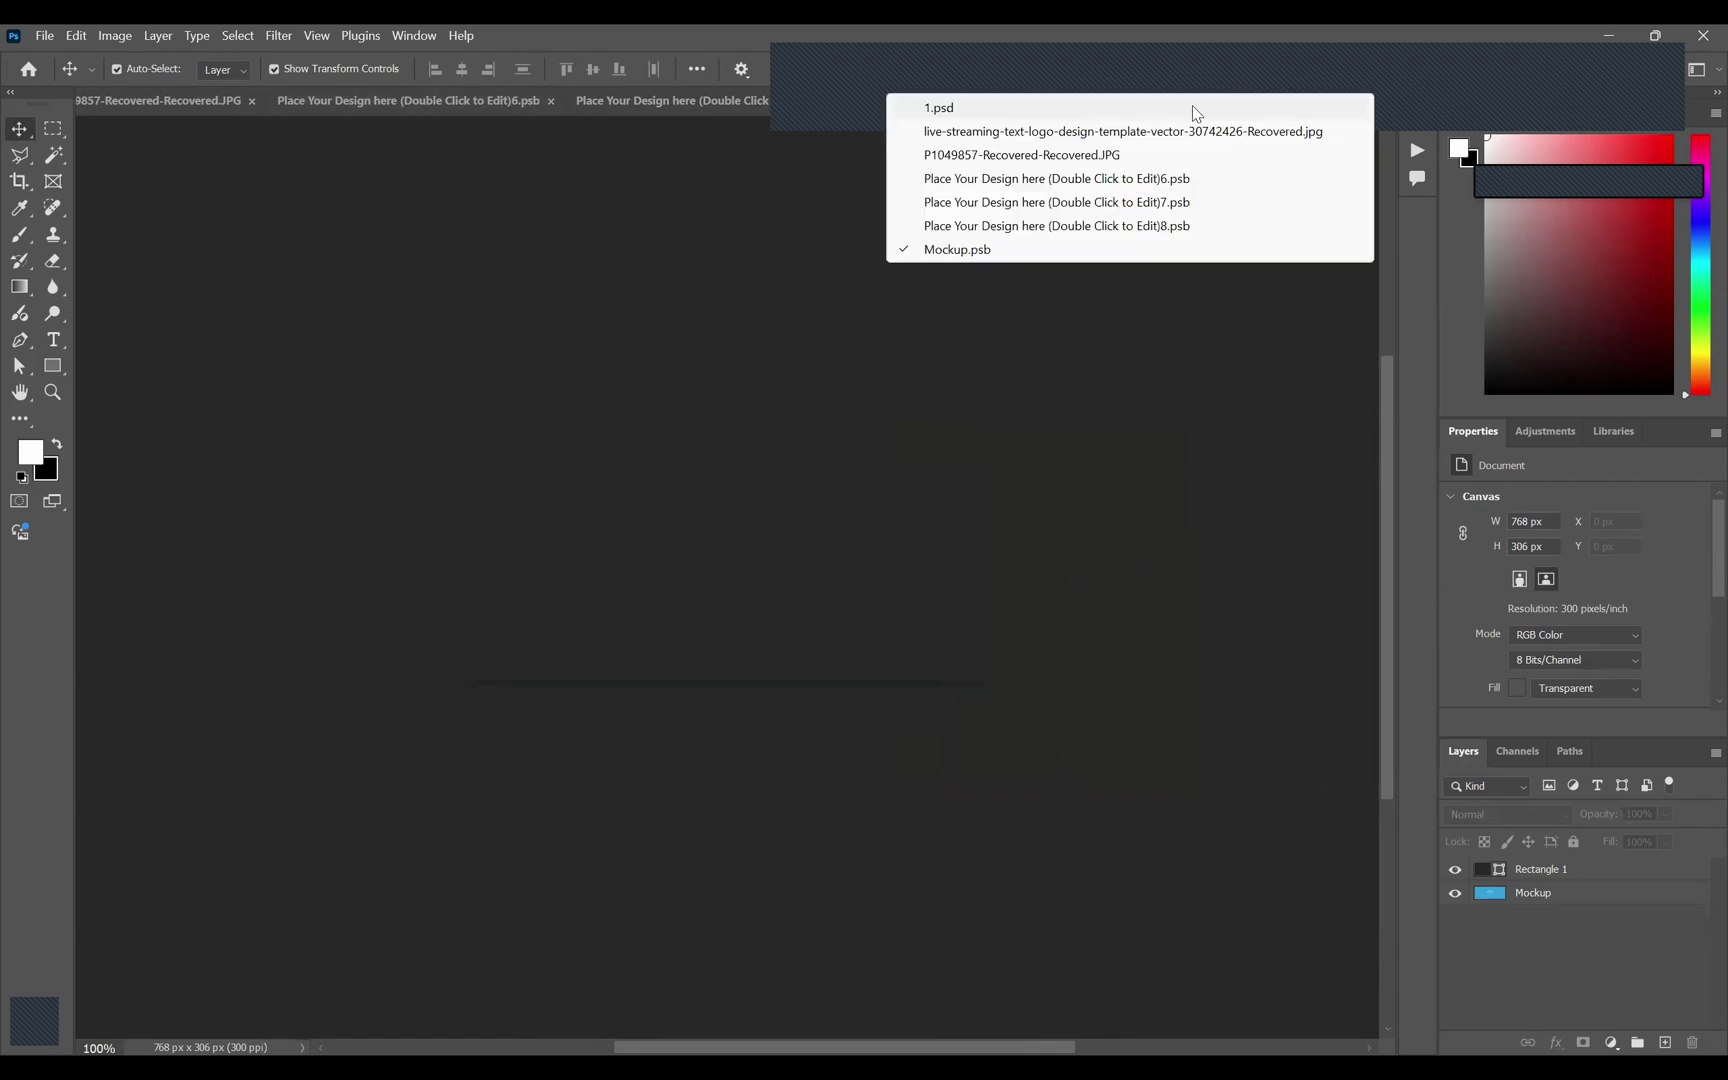
left_click(1192, 105)
left_click(1260, 520)
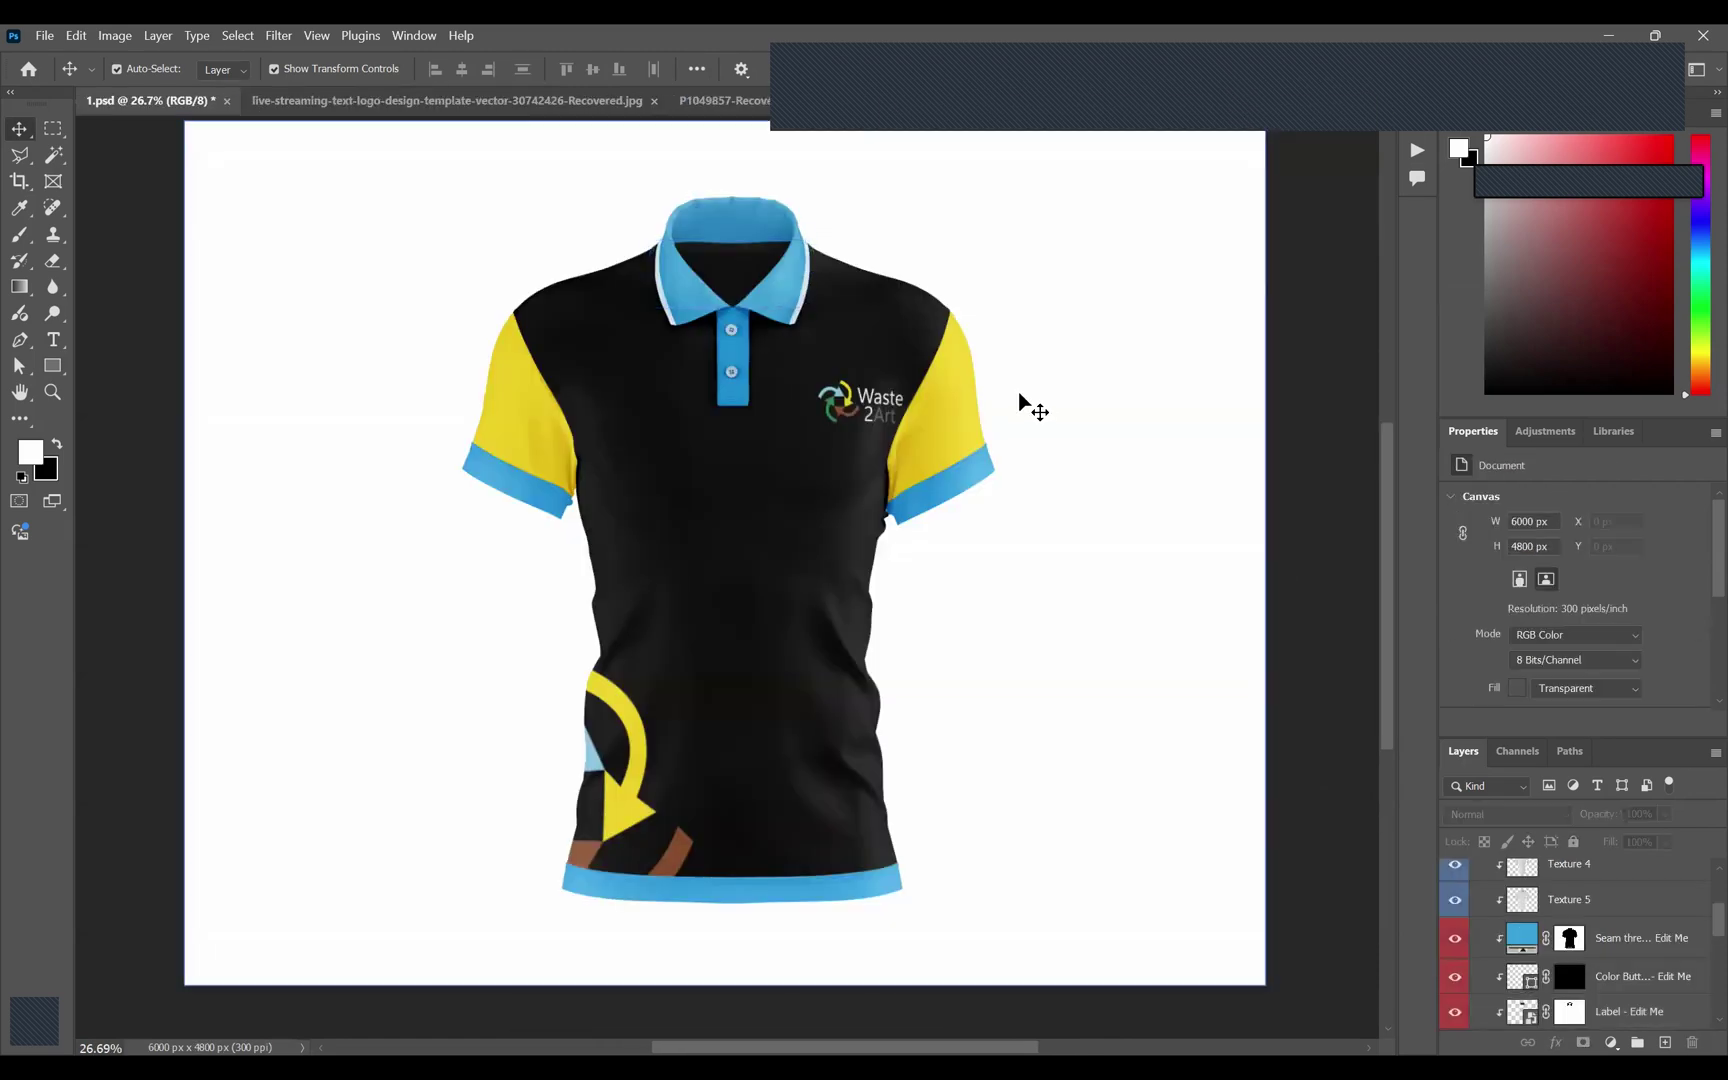
Hide and reshow the "Label - Edit Me" layer to check which part of the shirt it controls.
left_click(756, 292)
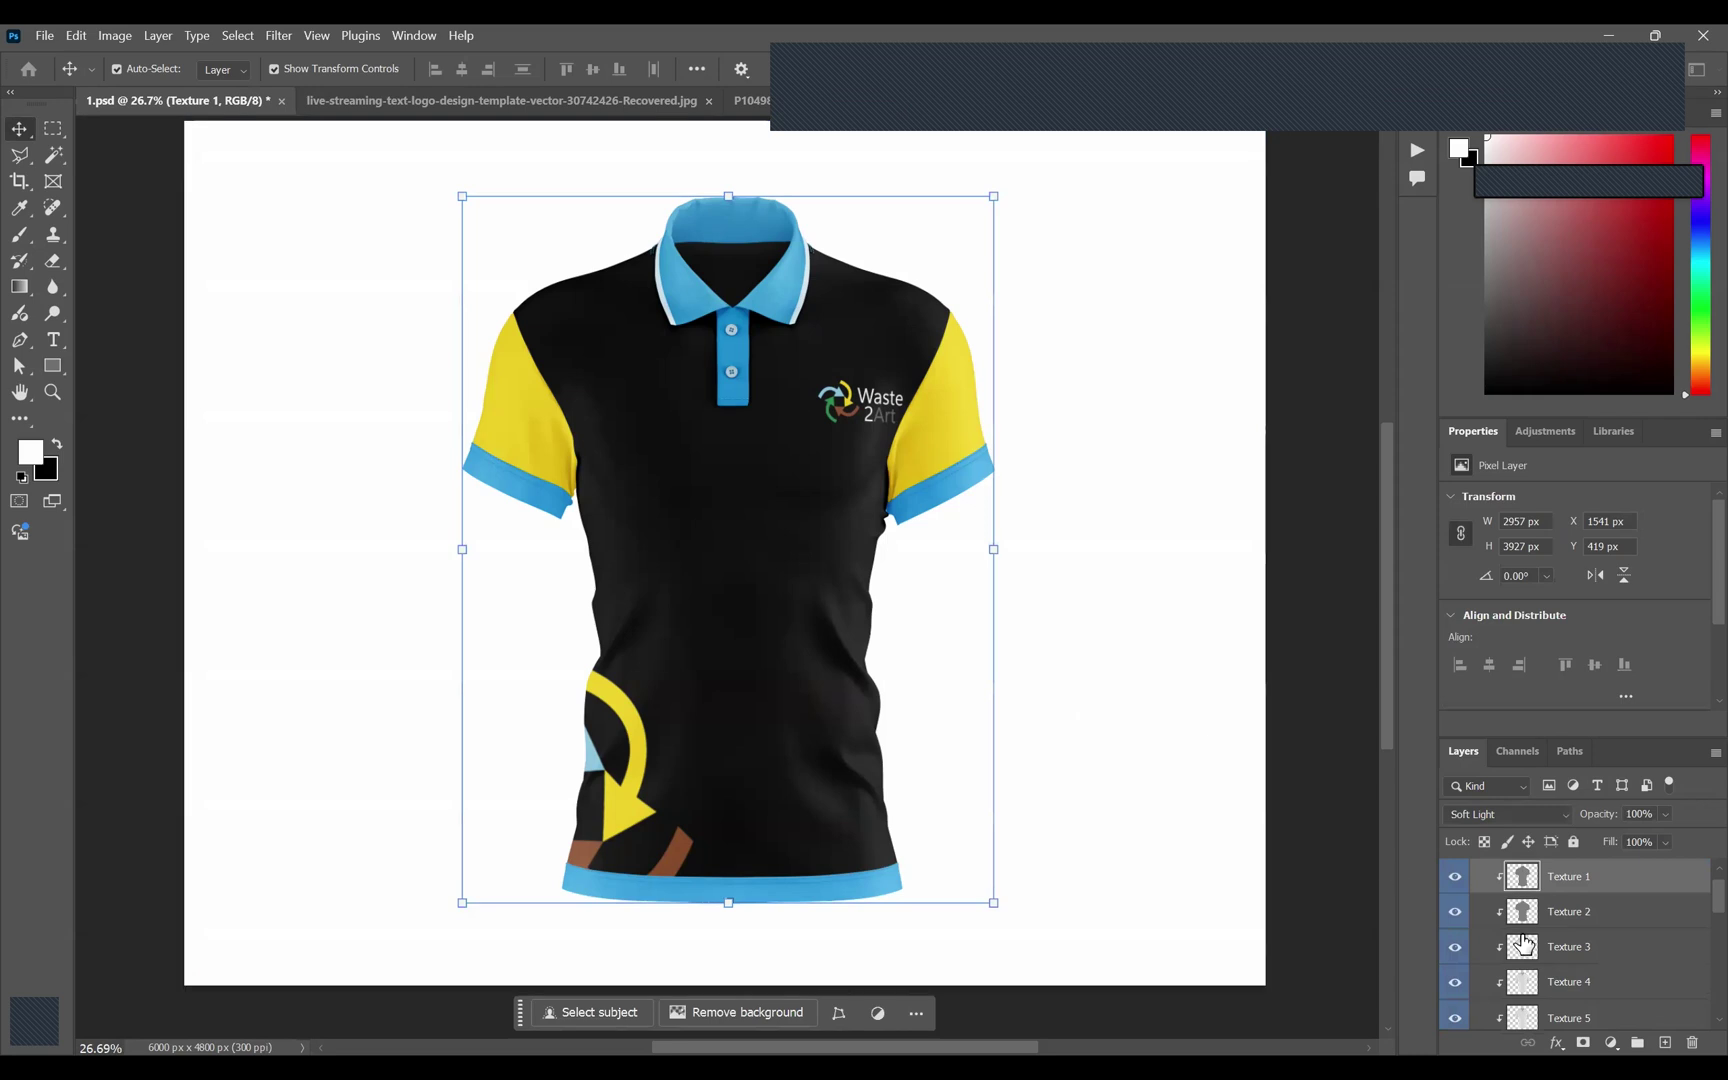
scroll(1530, 968, "down", 3)
scroll(1528, 965, "down", 2)
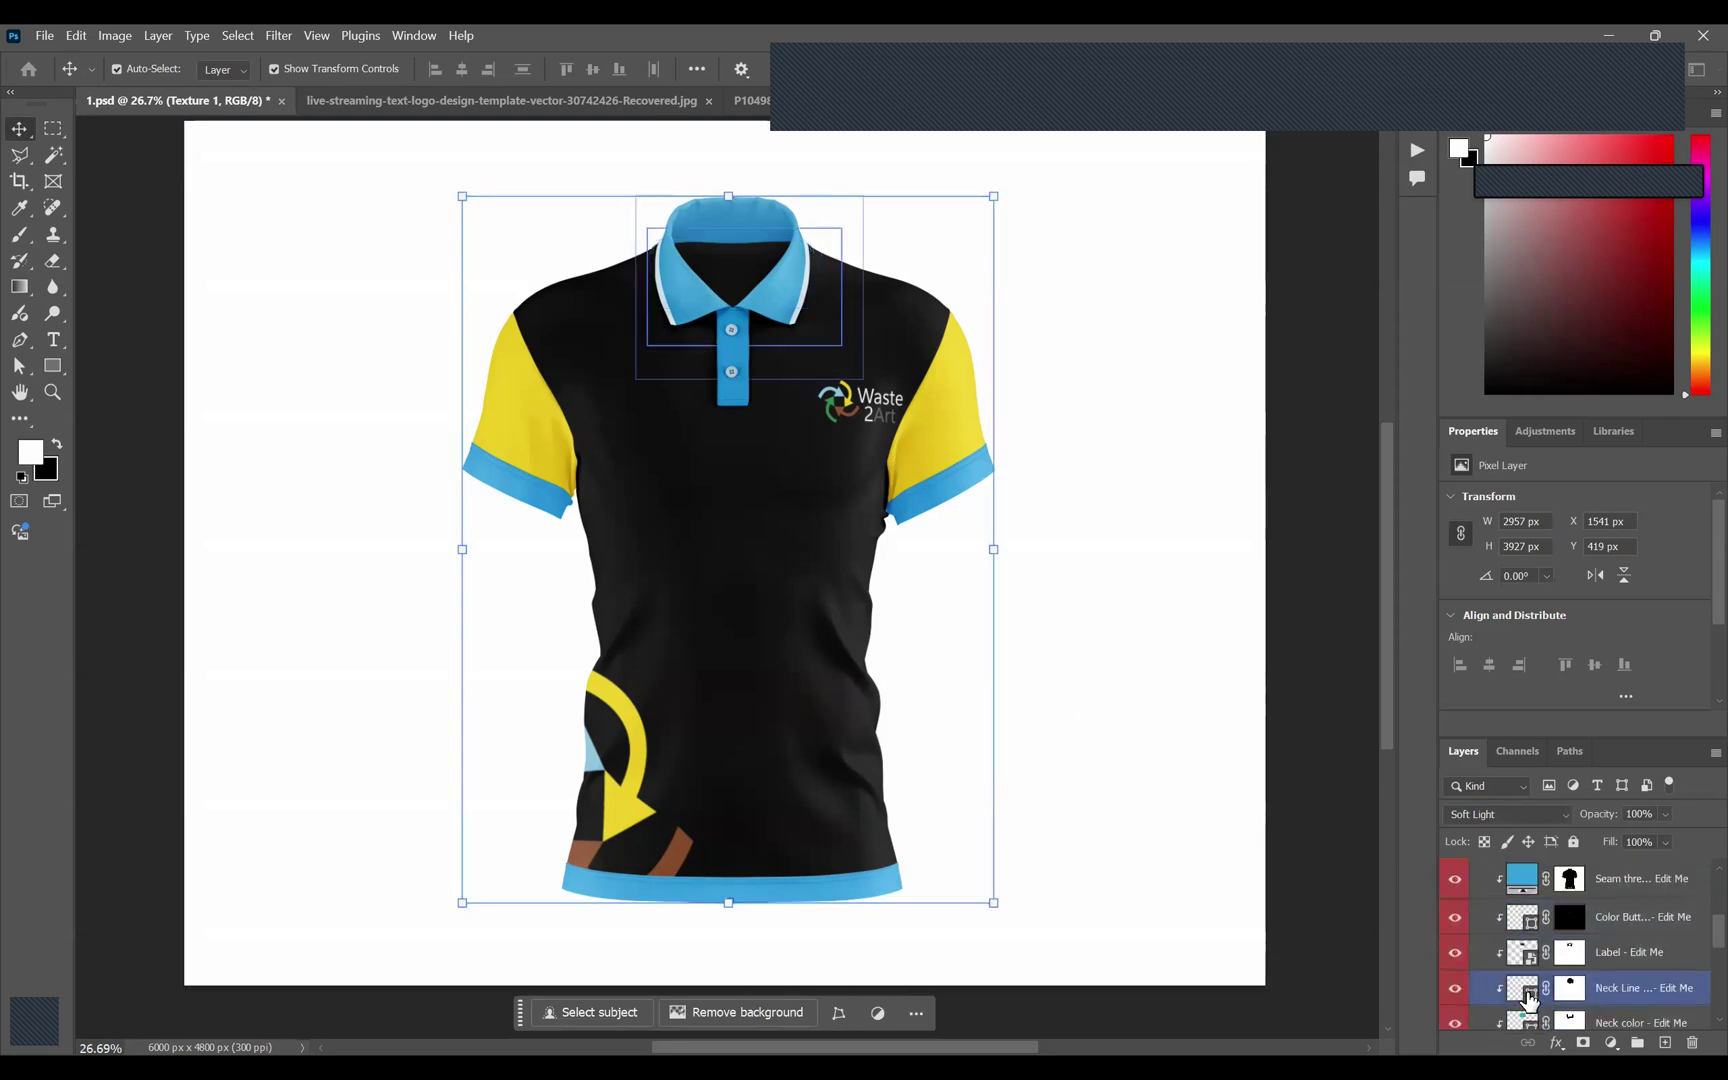
left_click(1518, 955)
left_click(1455, 953)
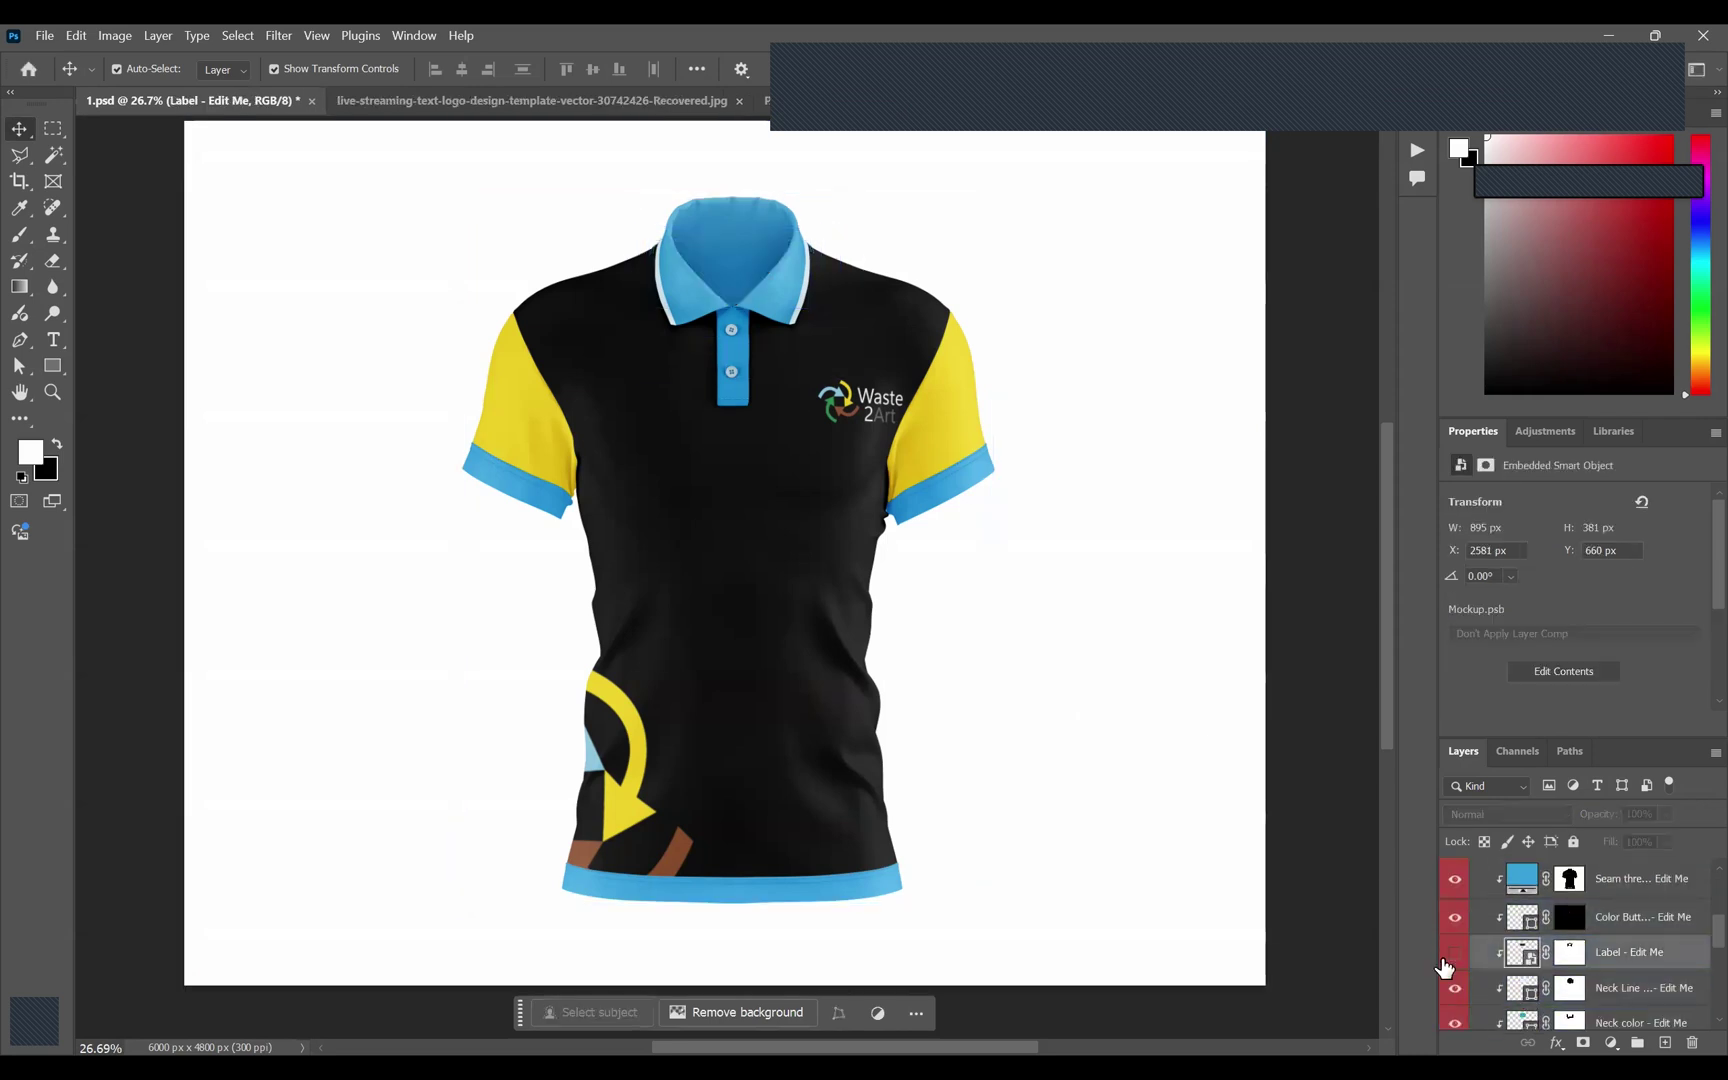
left_click(1450, 955)
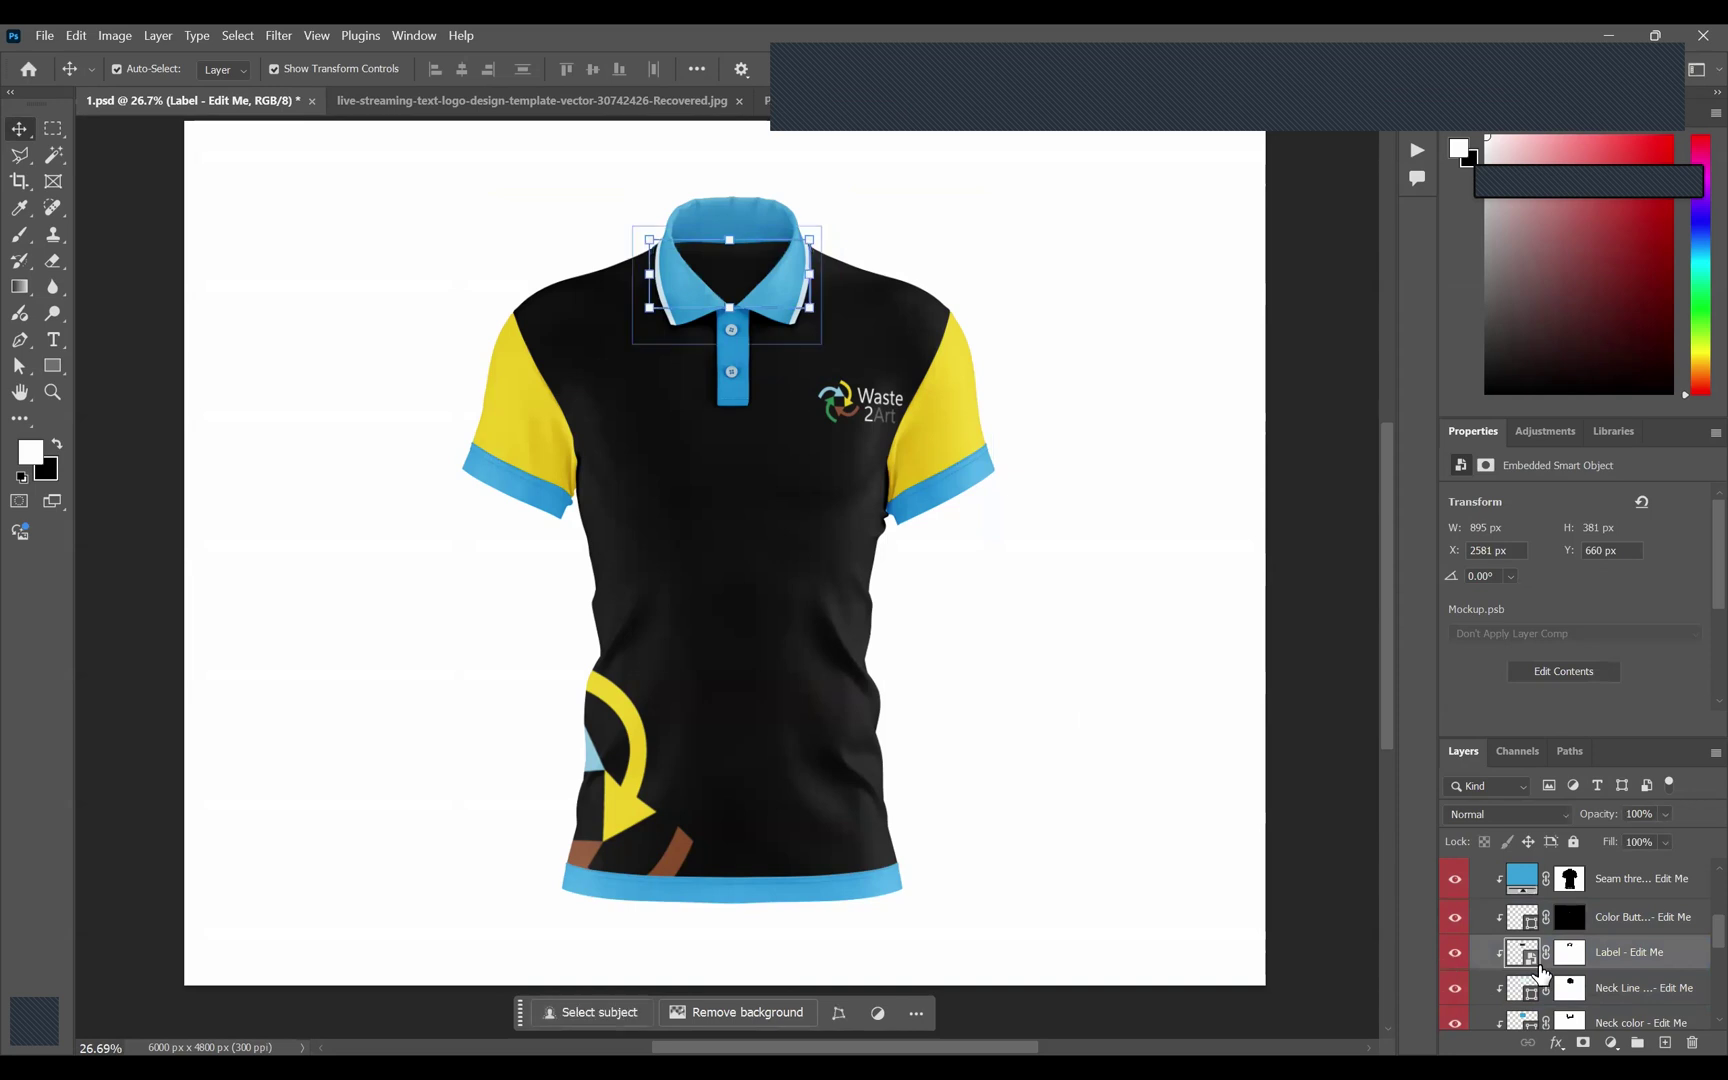
Identify the "Neck color - Edit Me" layer by toggling its visibility and recolour the collar to grey #646f75.
scroll(1566, 957, "down", 3)
left_click(1455, 949)
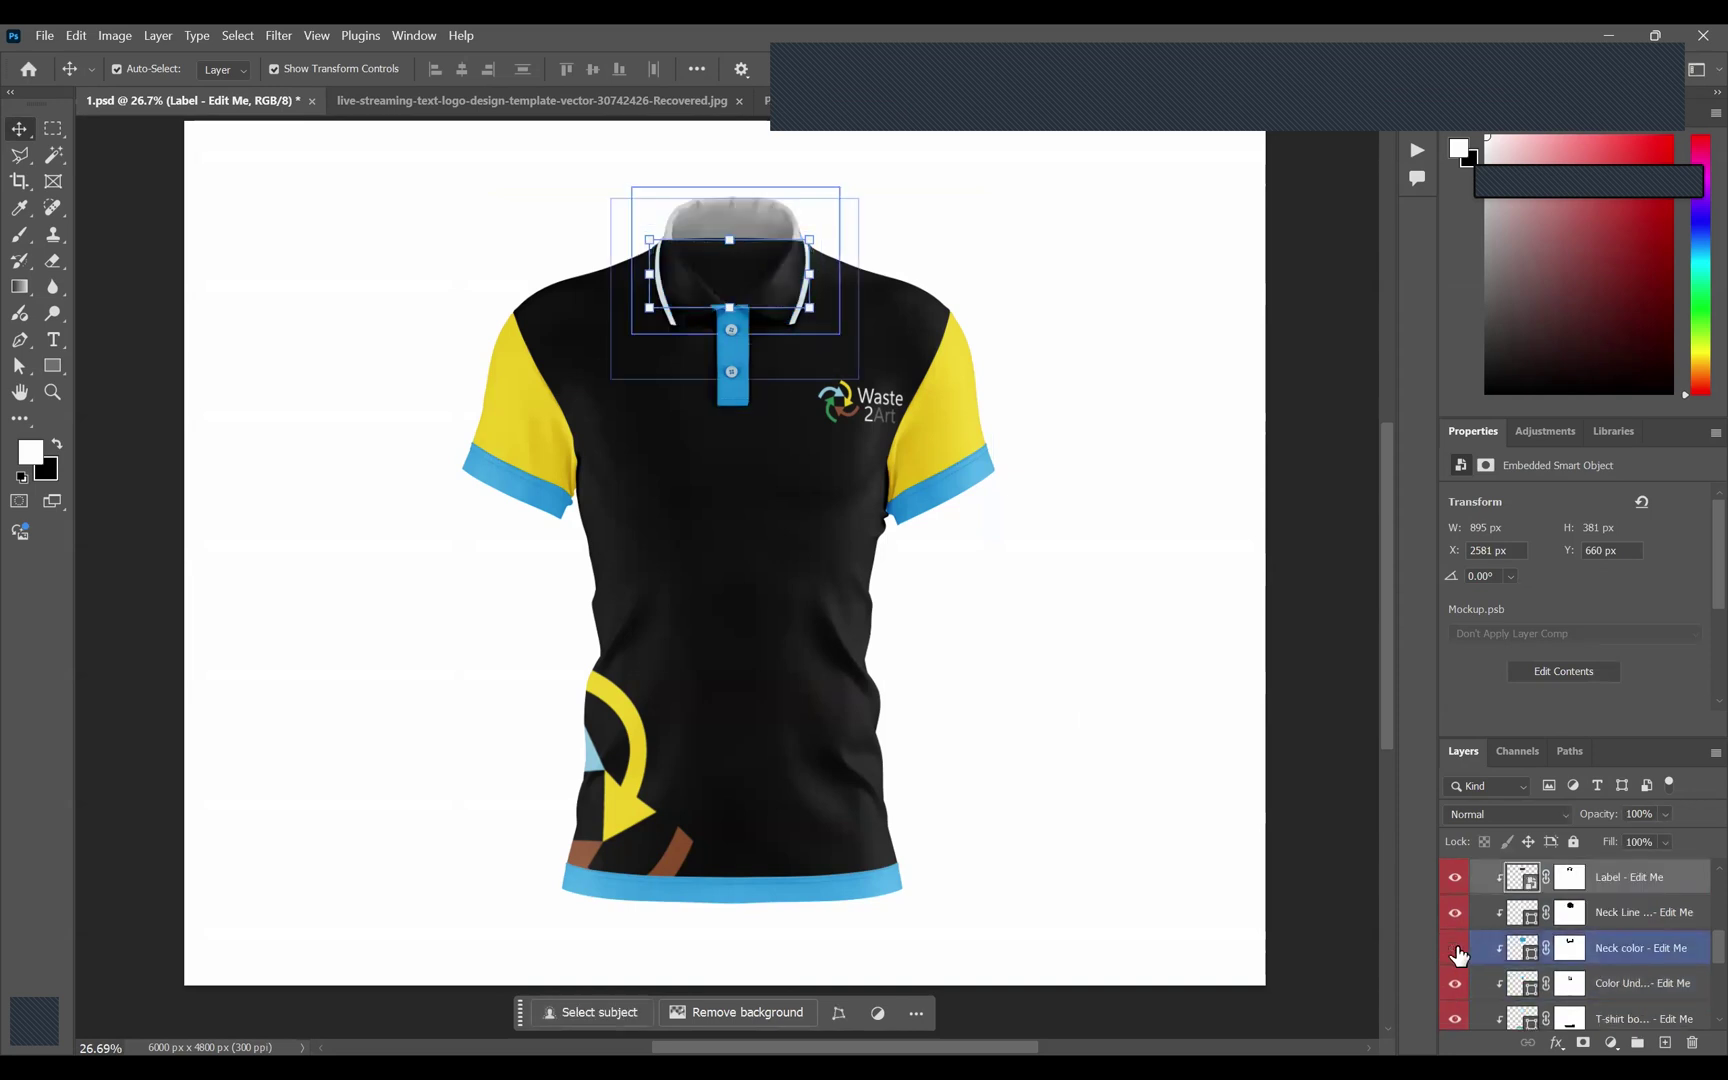
left_click(1455, 949)
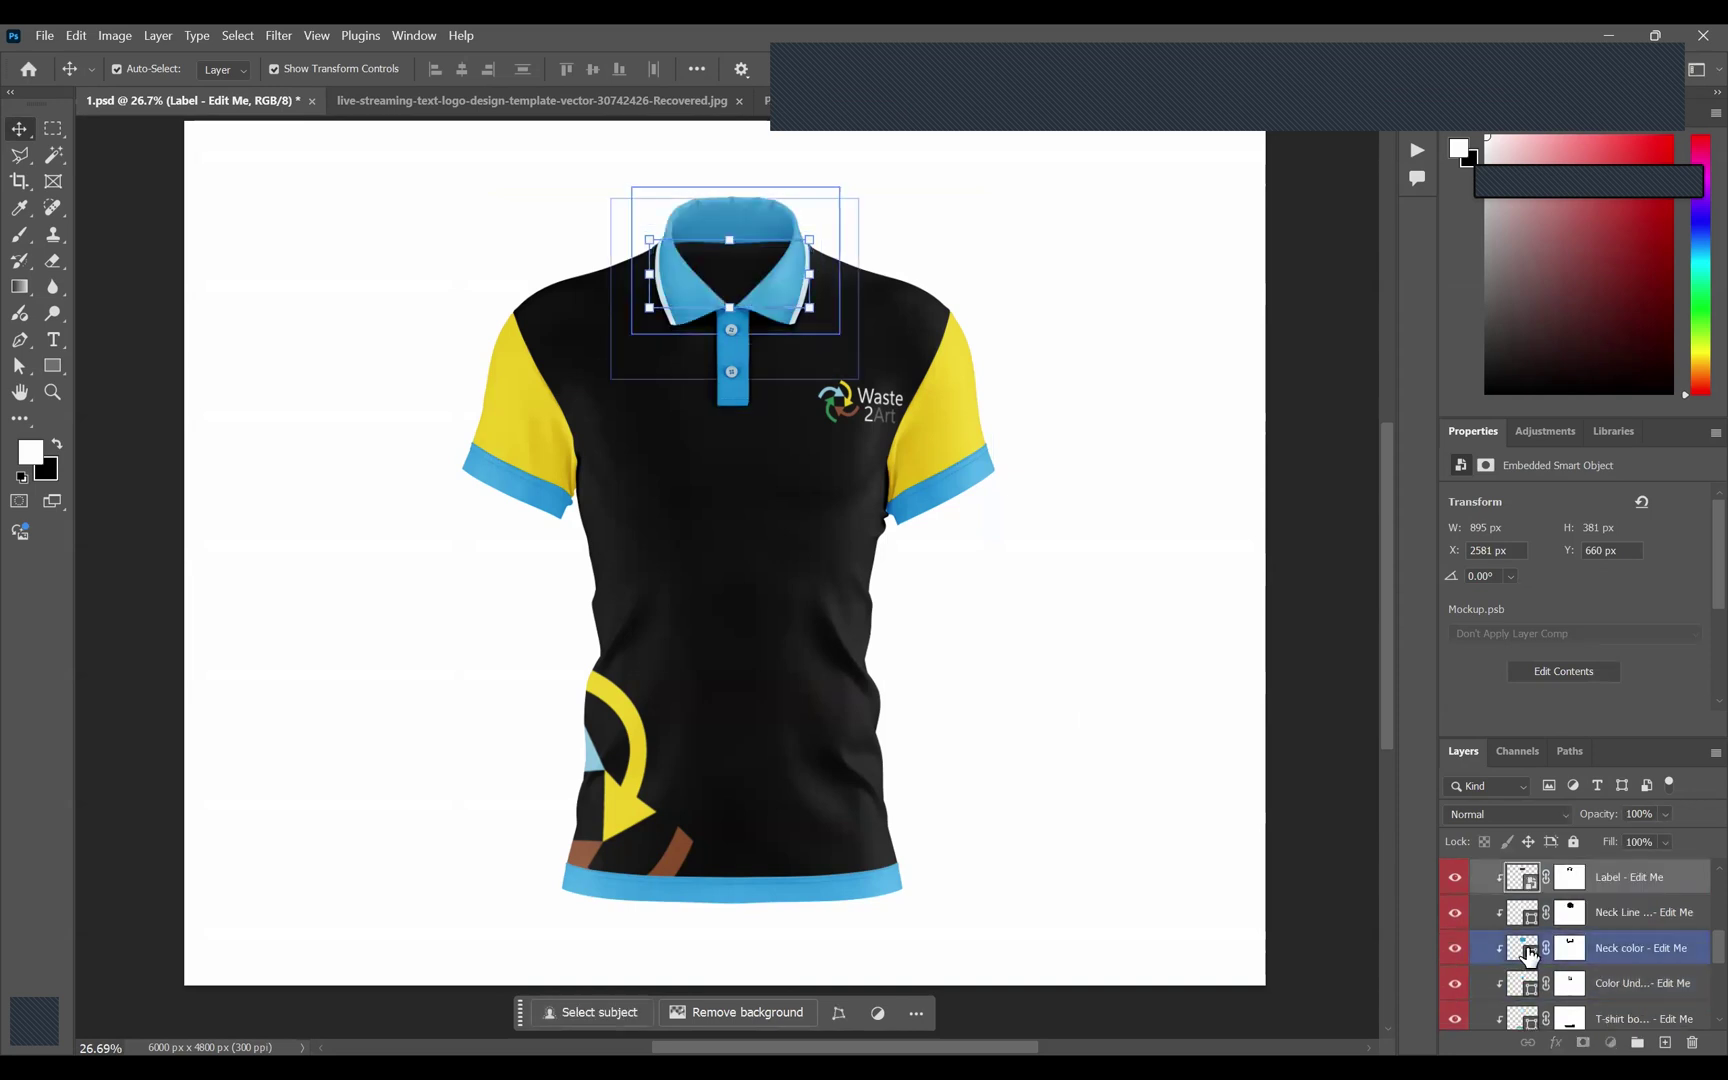
left_click(1522, 948)
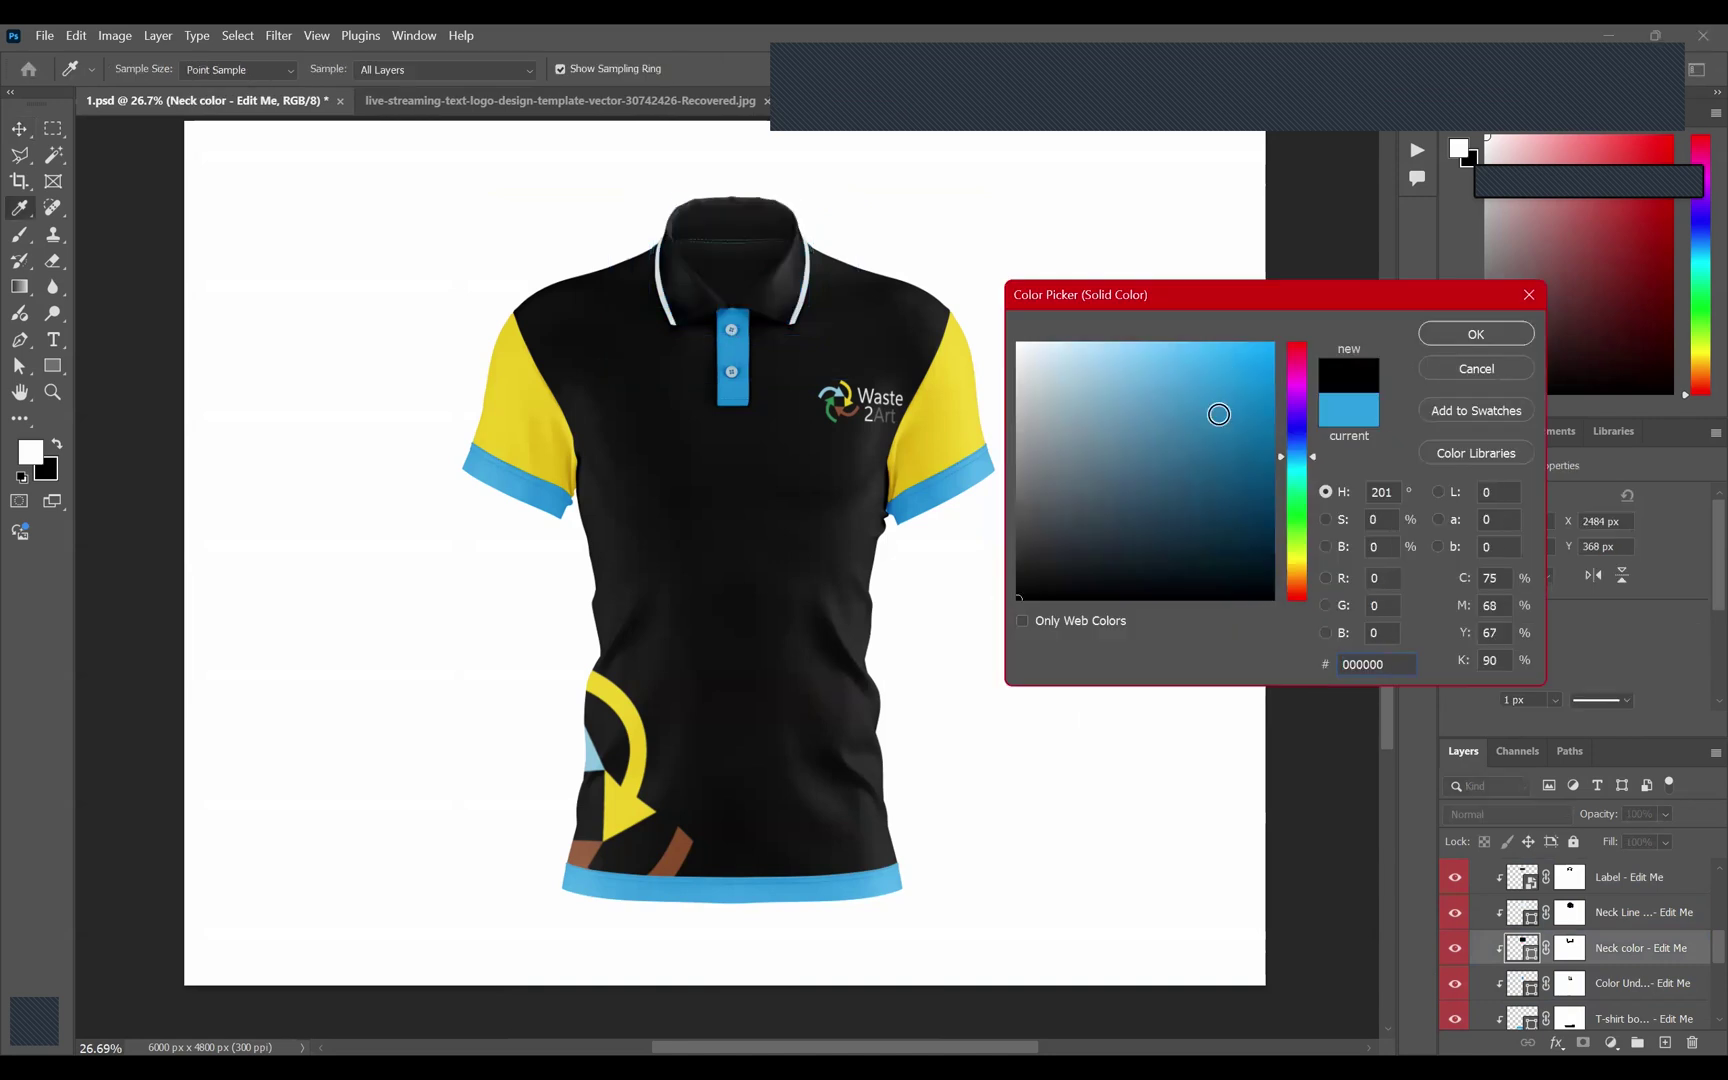
left_click(973, 482)
left_click(1018, 482)
left_click_drag(1018, 482, 1055, 482)
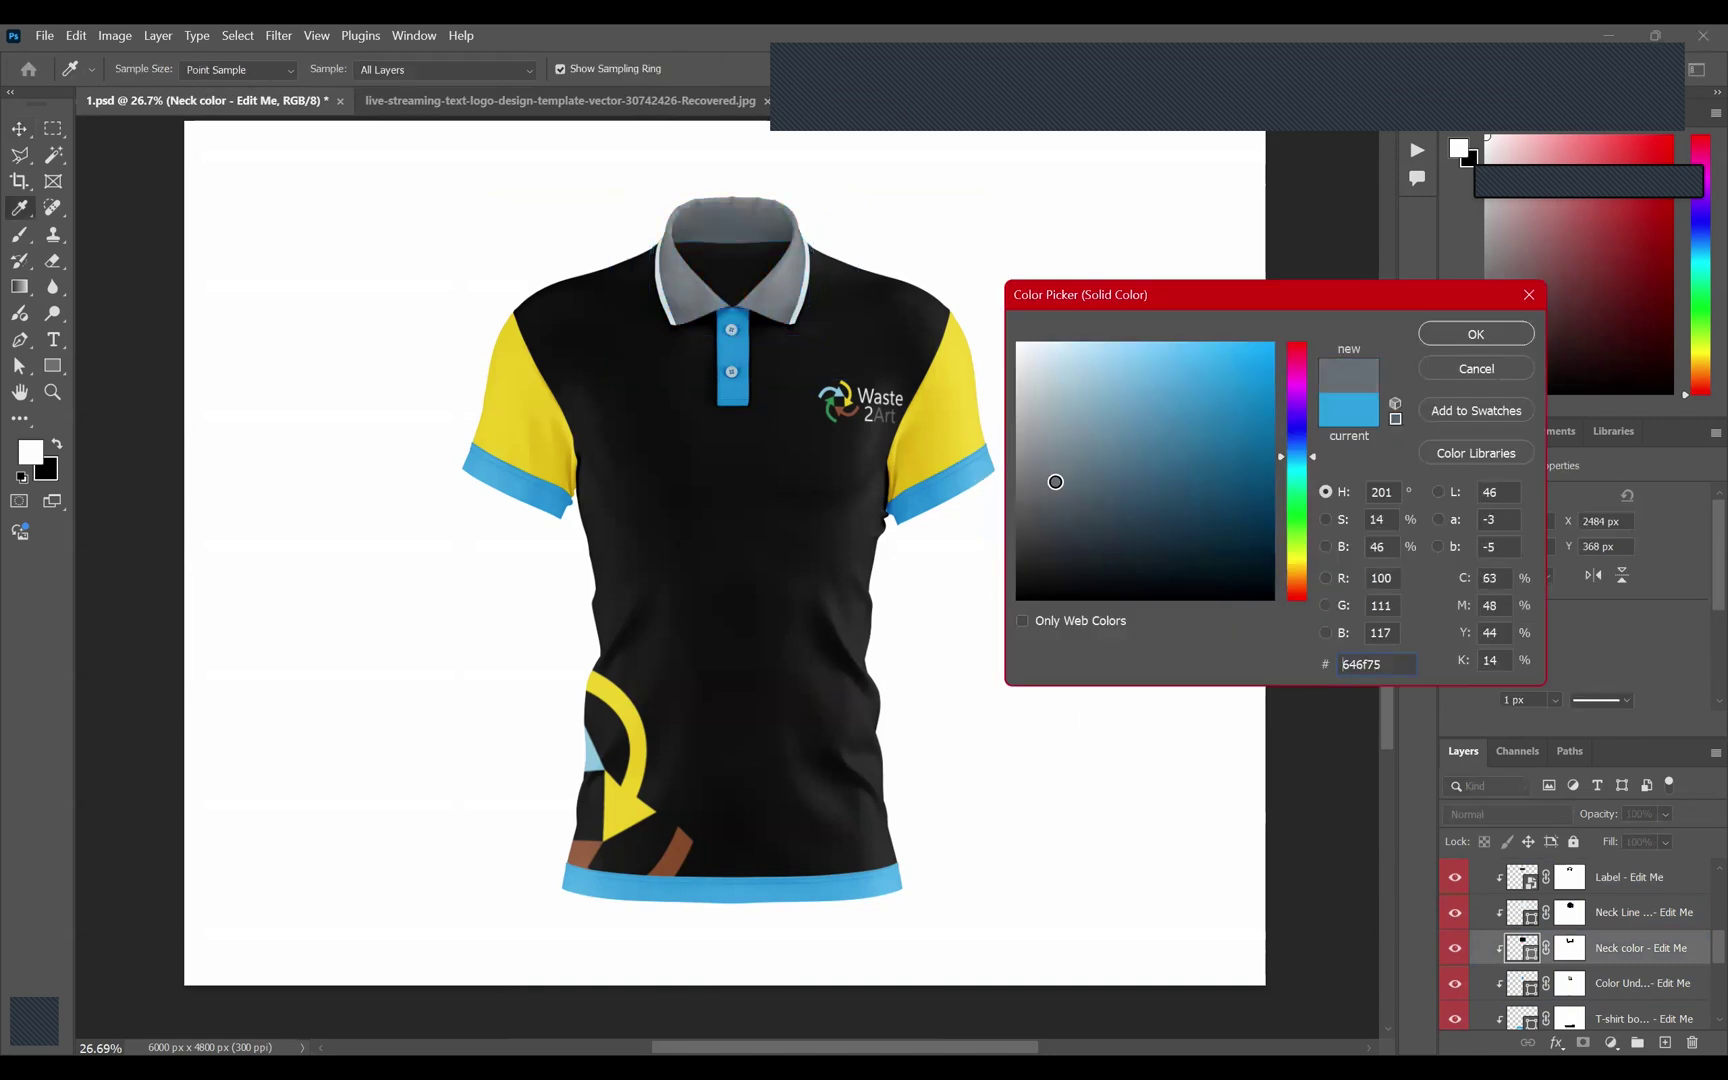
left_click(1433, 334)
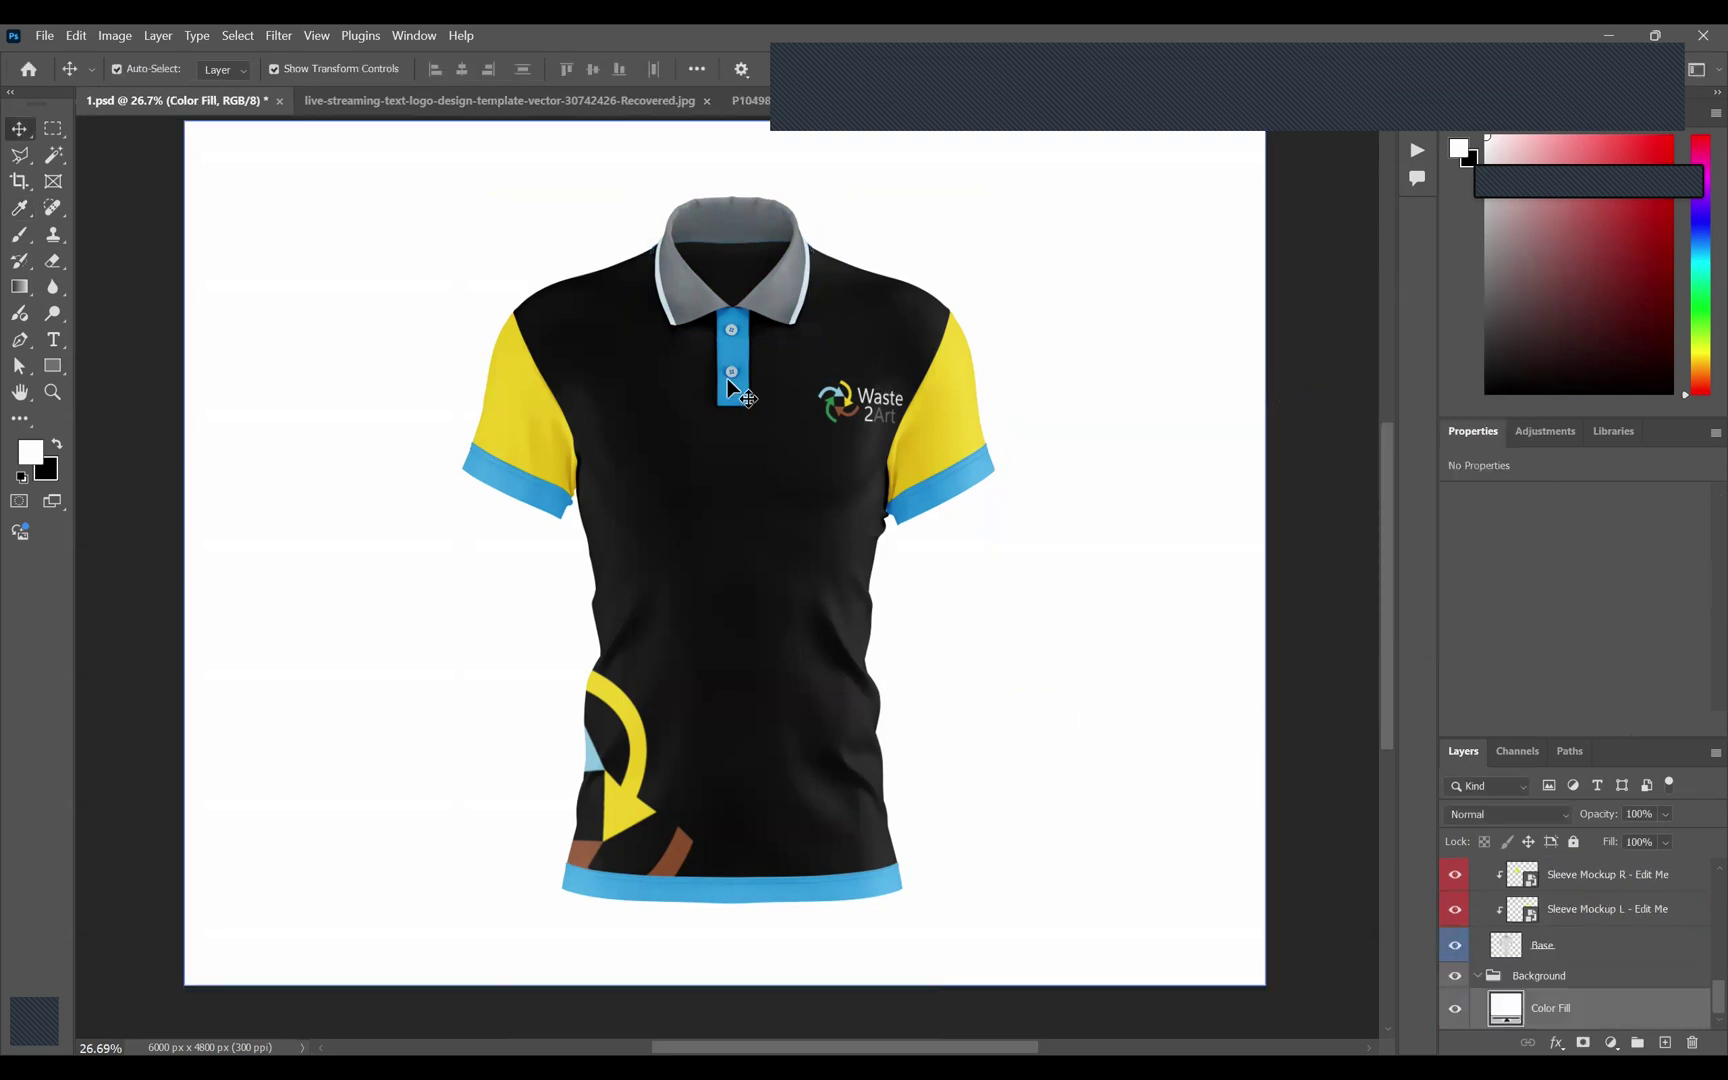
Identify the "Sleeve Bottom Color - Edit Me" layer by toggling its visibility and recolour the sleeve cuffs dark grey.
left_click(945, 488)
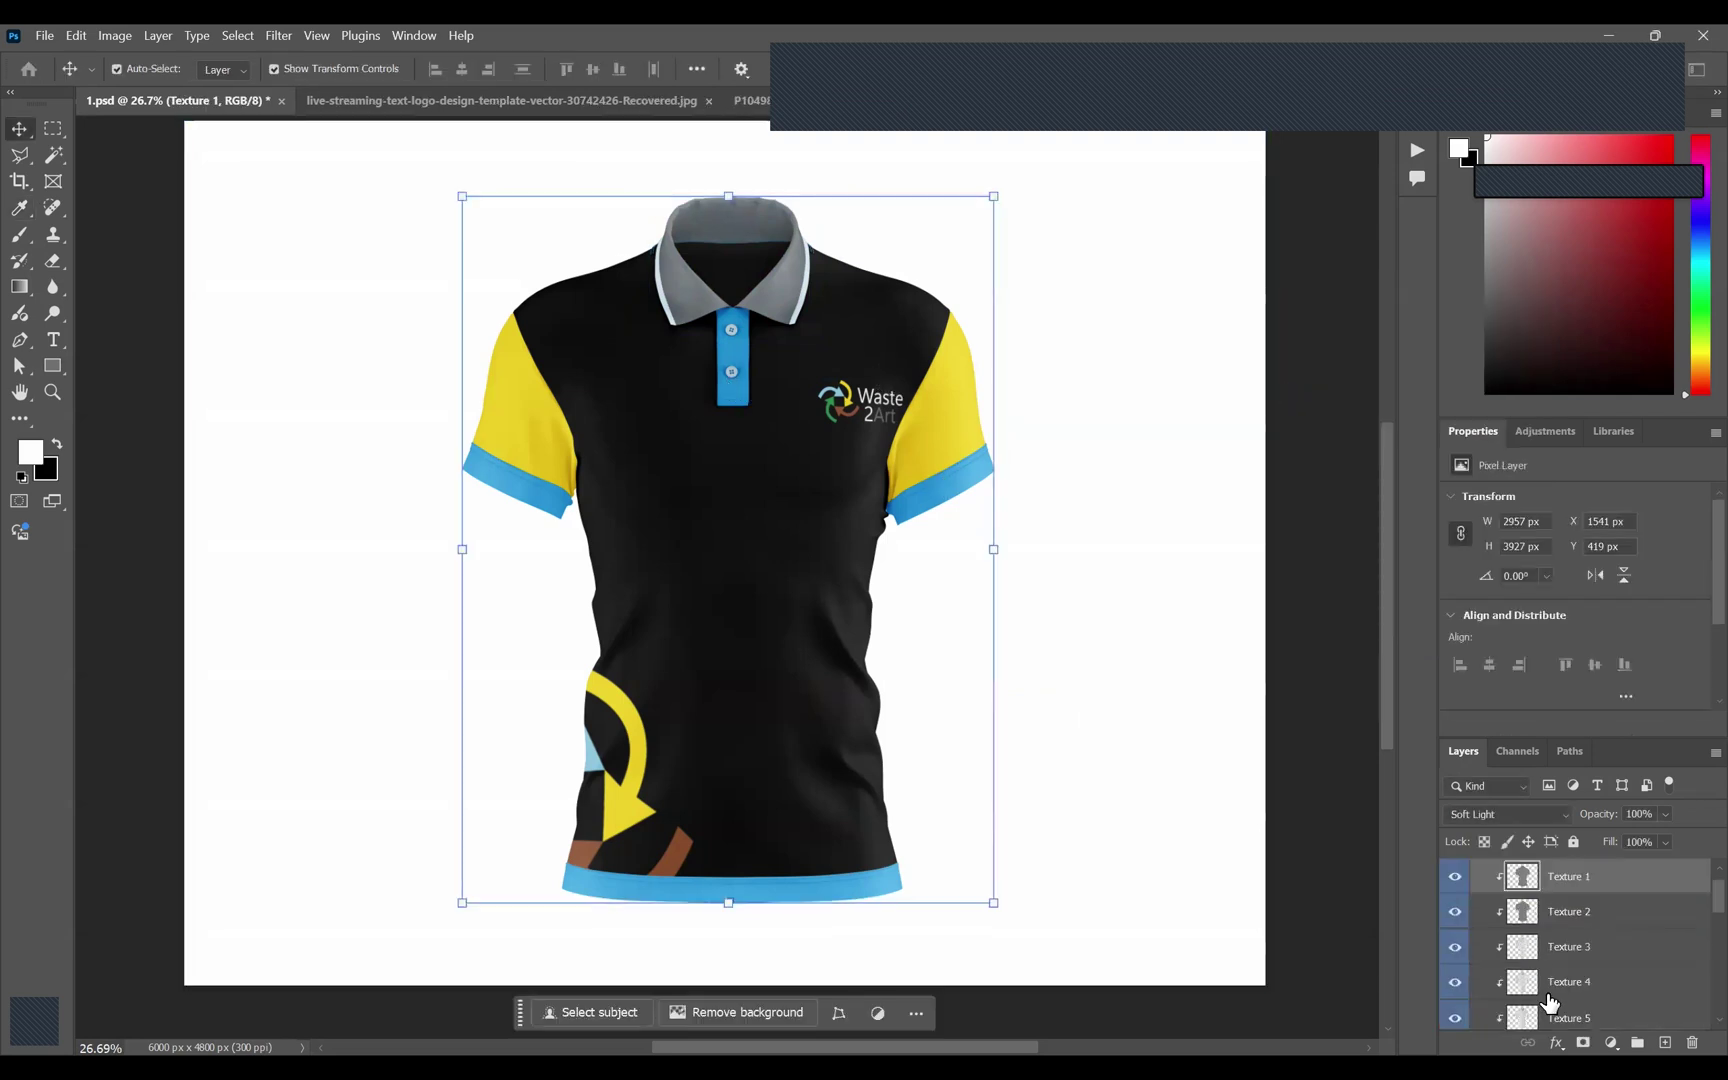
scroll(1508, 972, "down", 3)
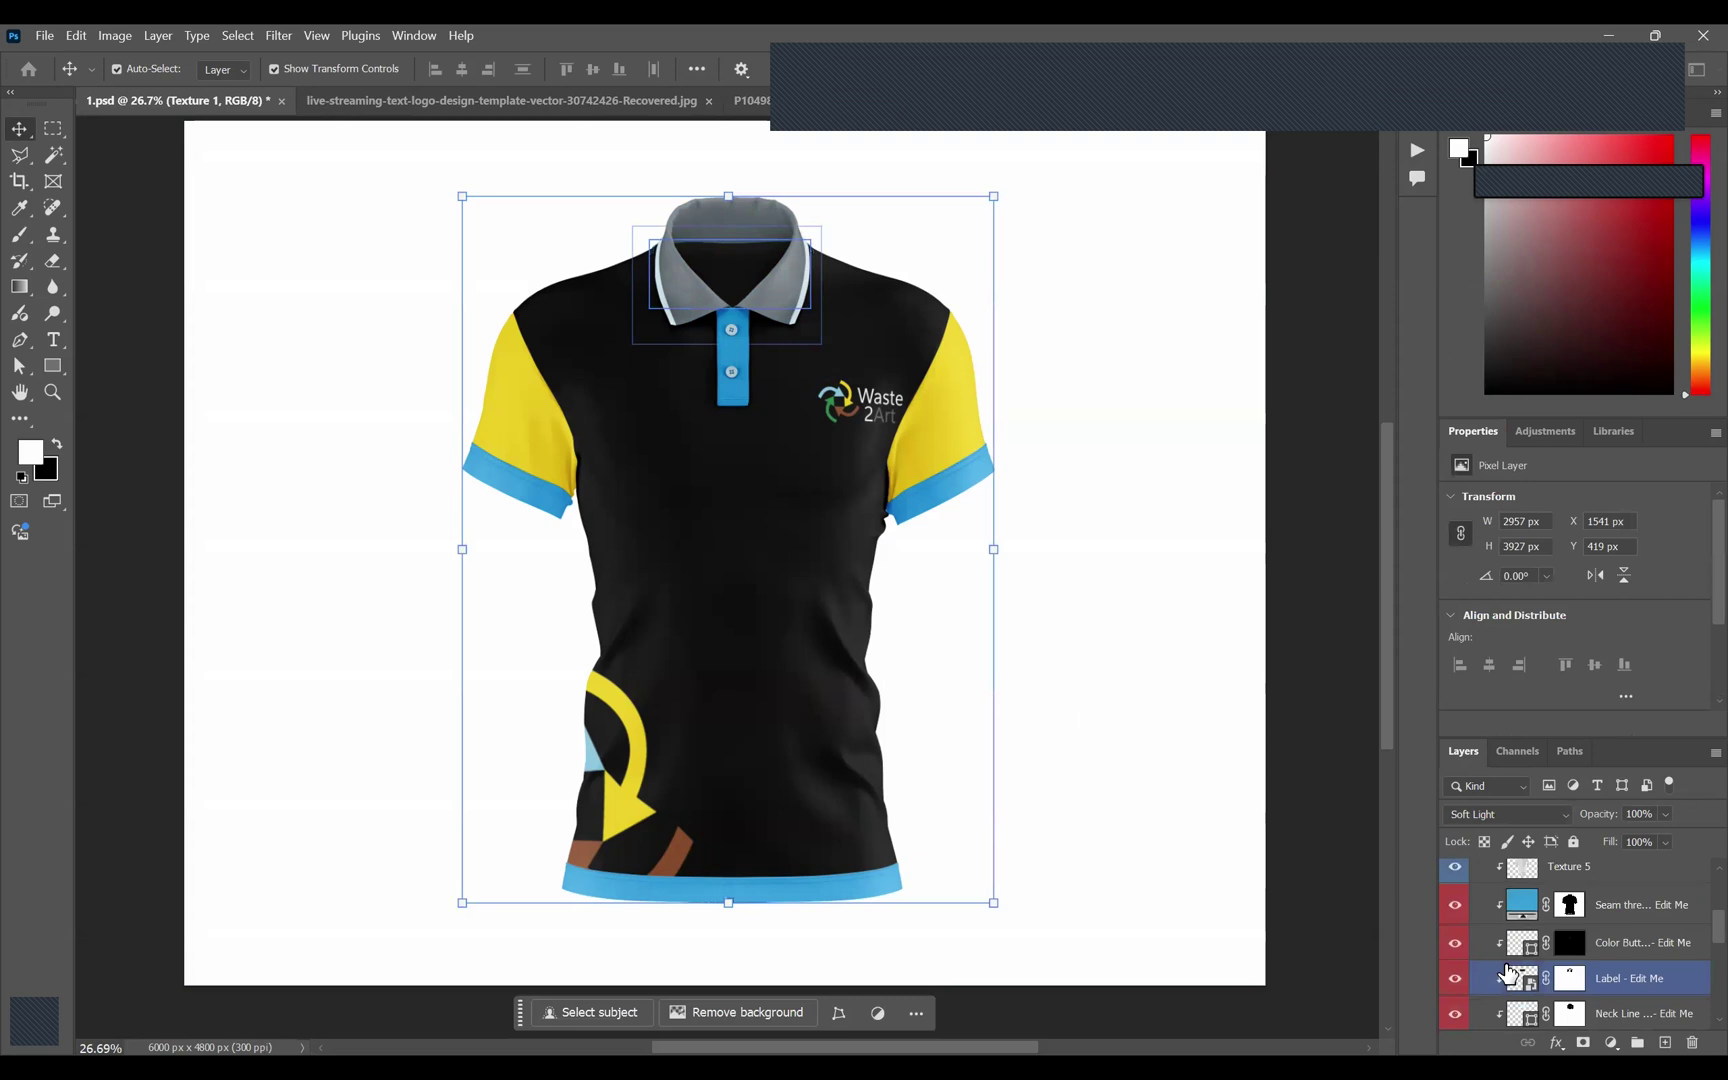
scroll(1510, 973, "down", 3)
scroll(1520, 972, "up", 3)
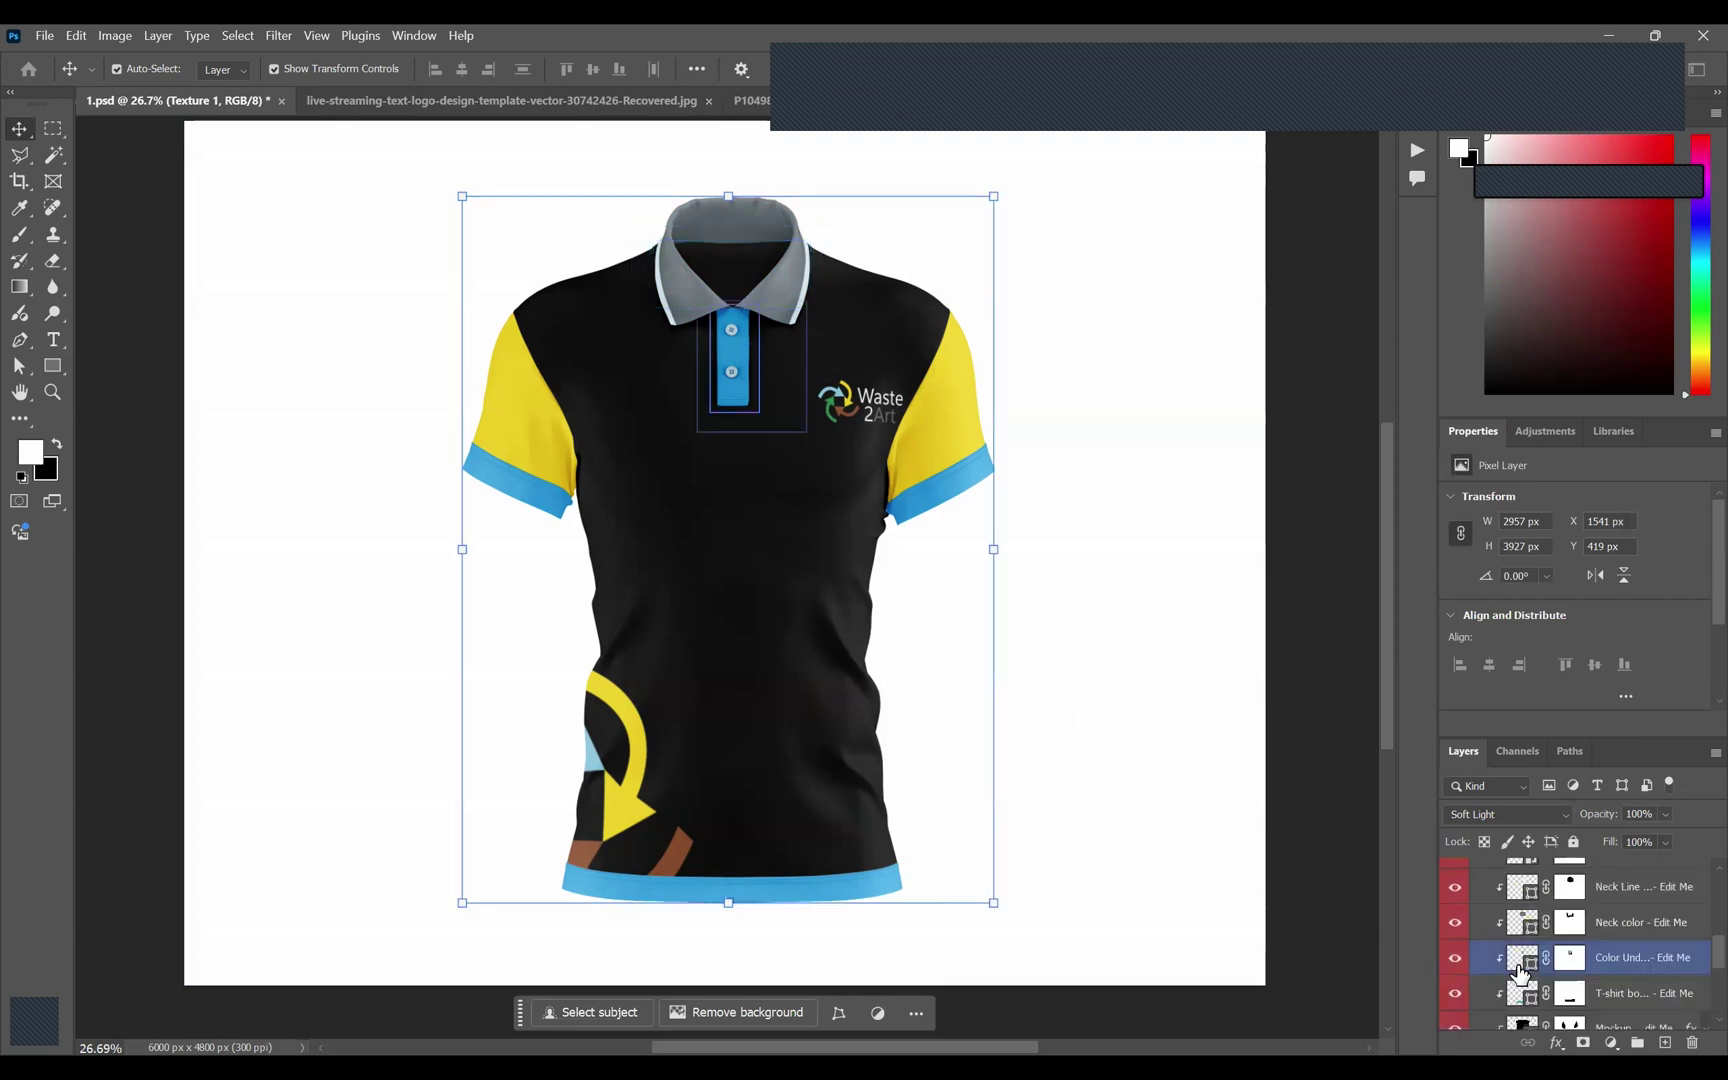
left_click(1518, 1018)
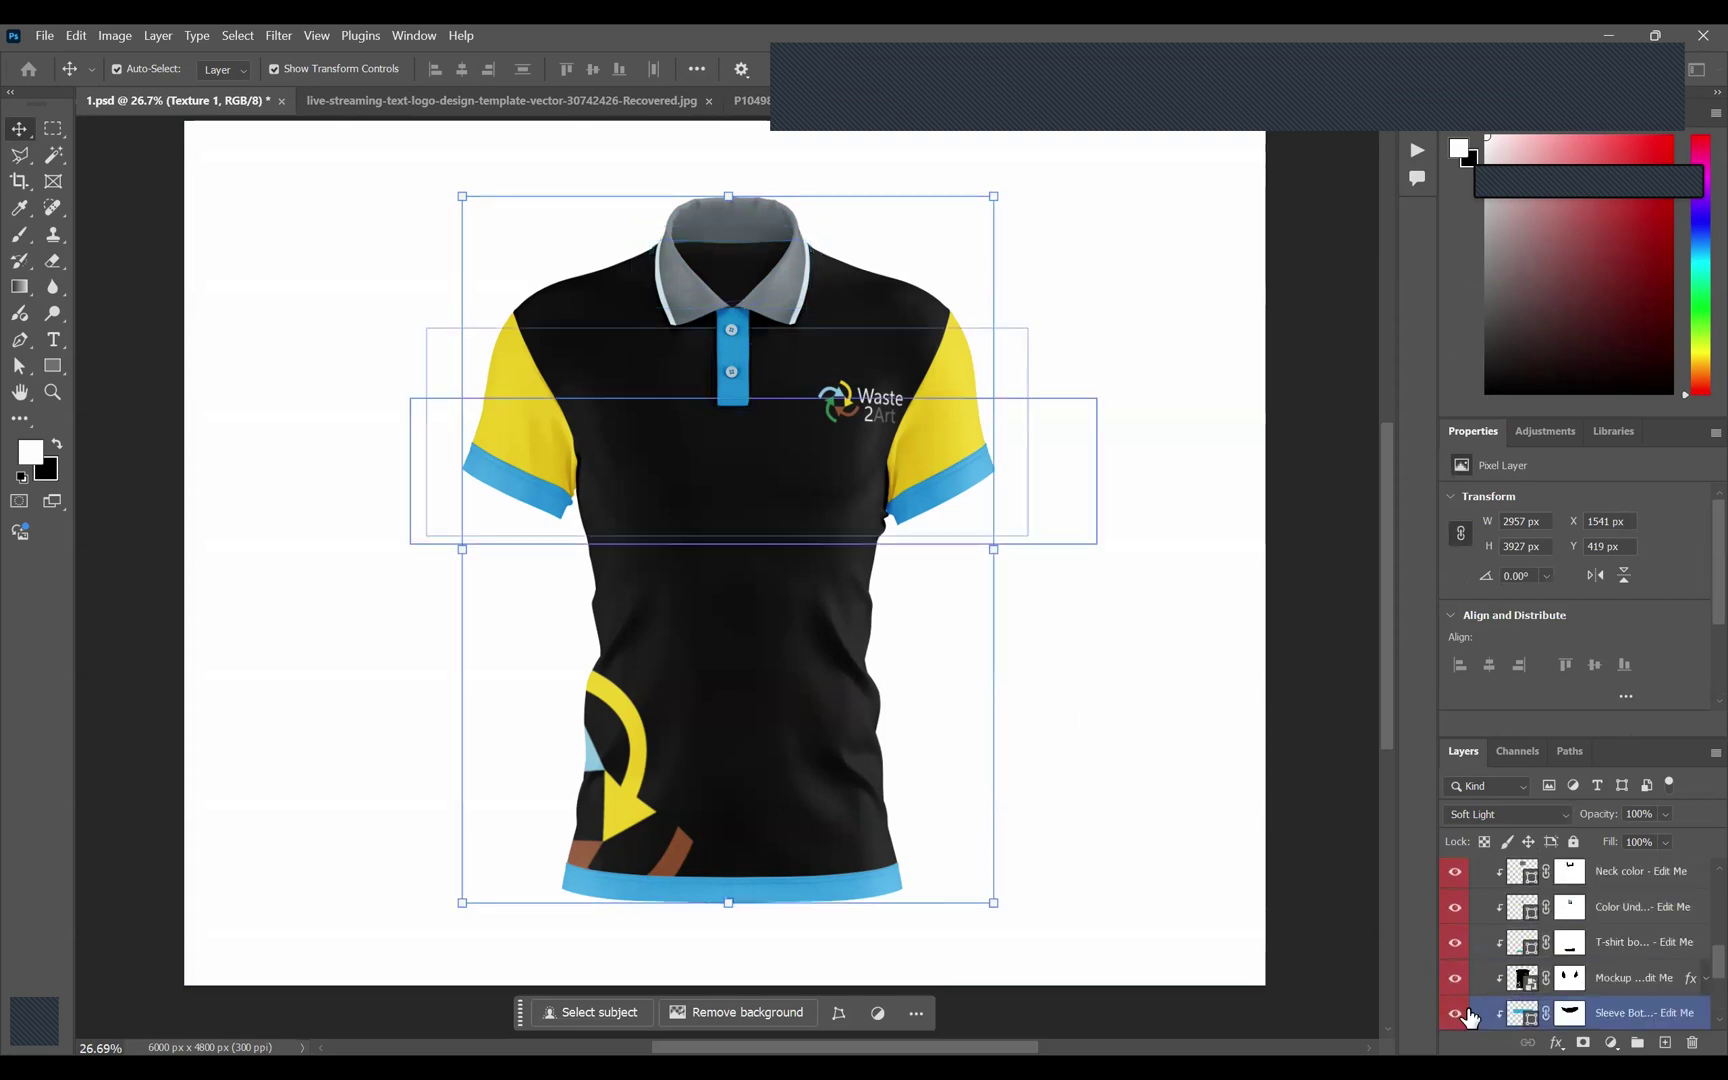
left_click(1455, 1014)
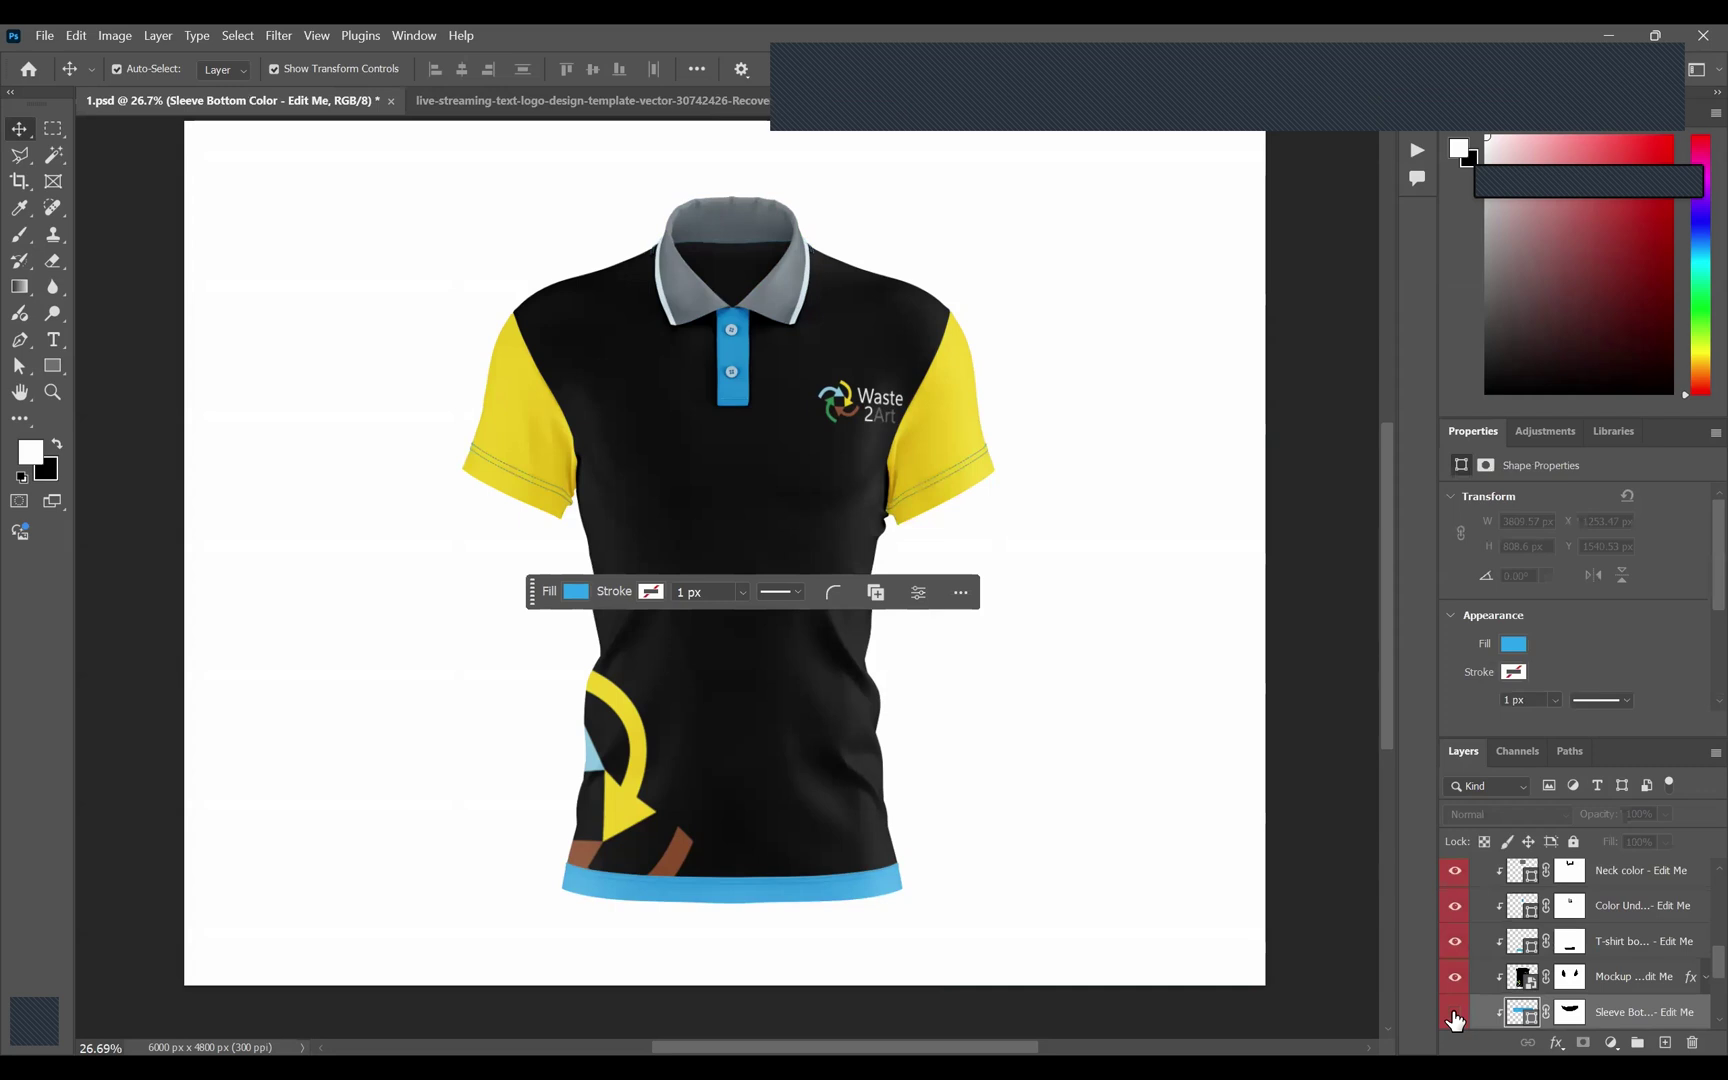
left_click(1455, 1016)
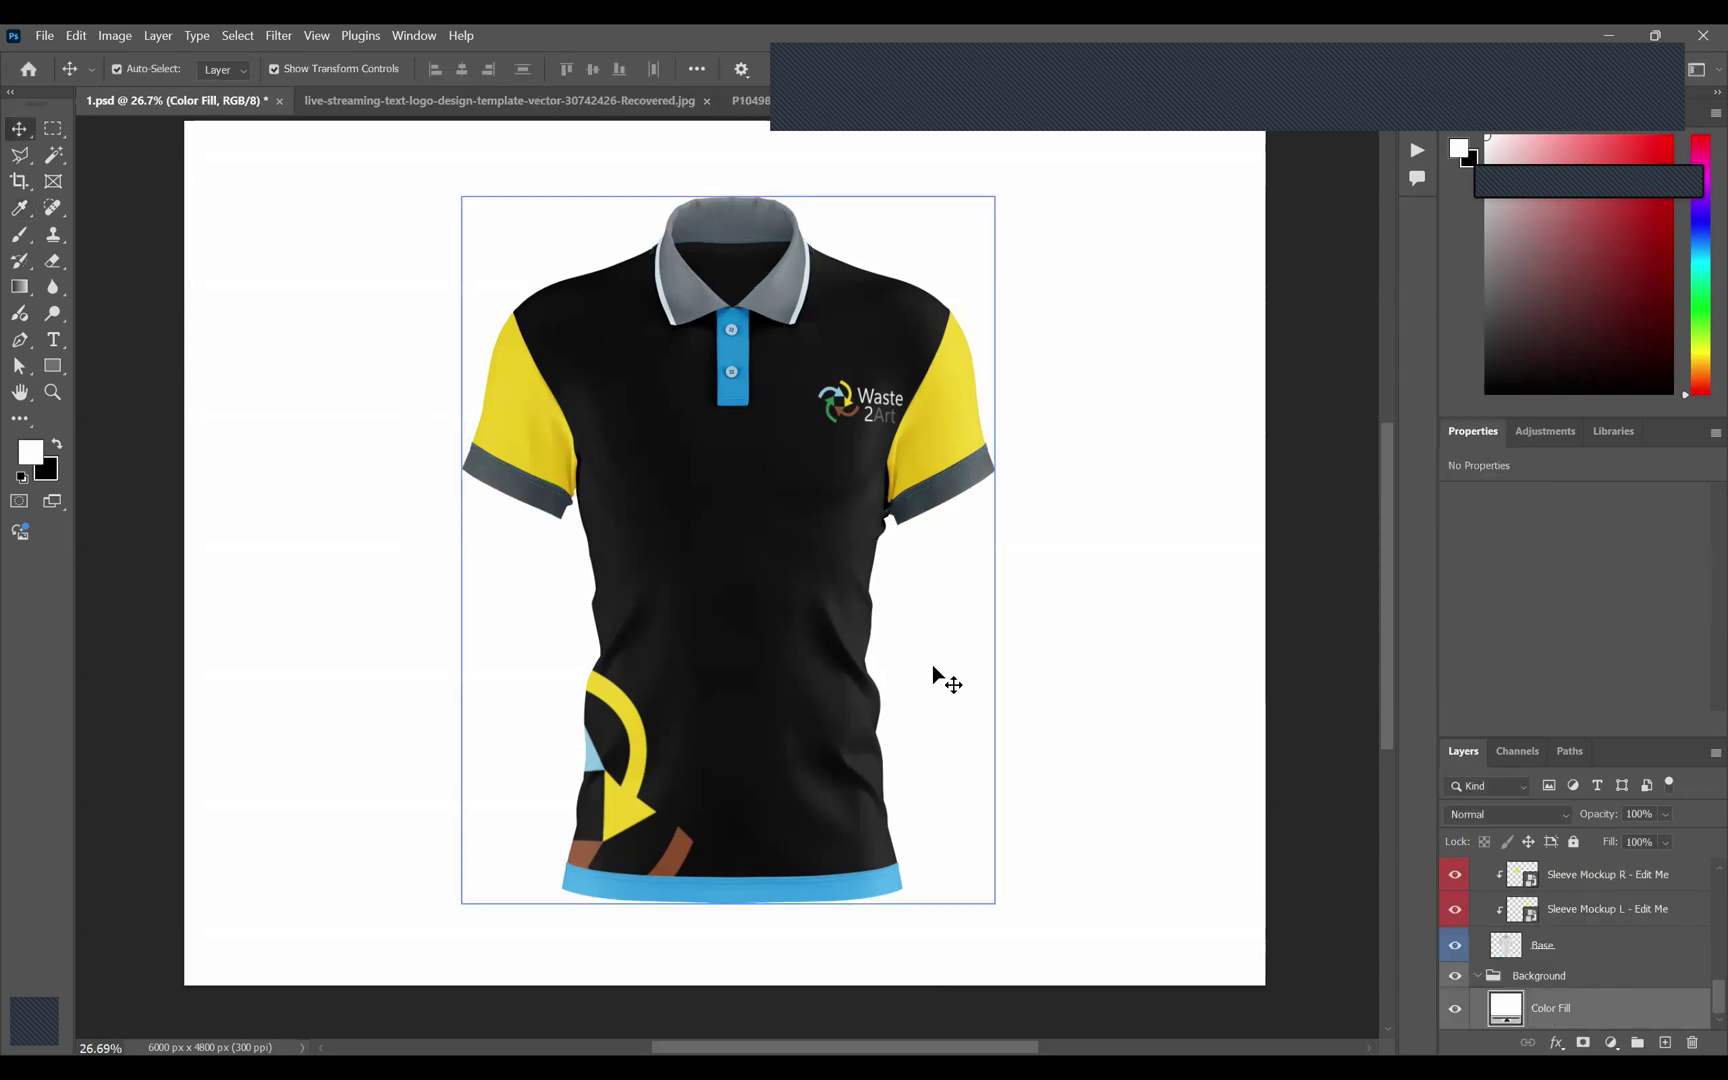
Hide the "T-shirt bottom color - Edit Me" layer to remove the blue band along the shirt's hem.
scroll(932, 664, "down", 1)
left_click(932, 664)
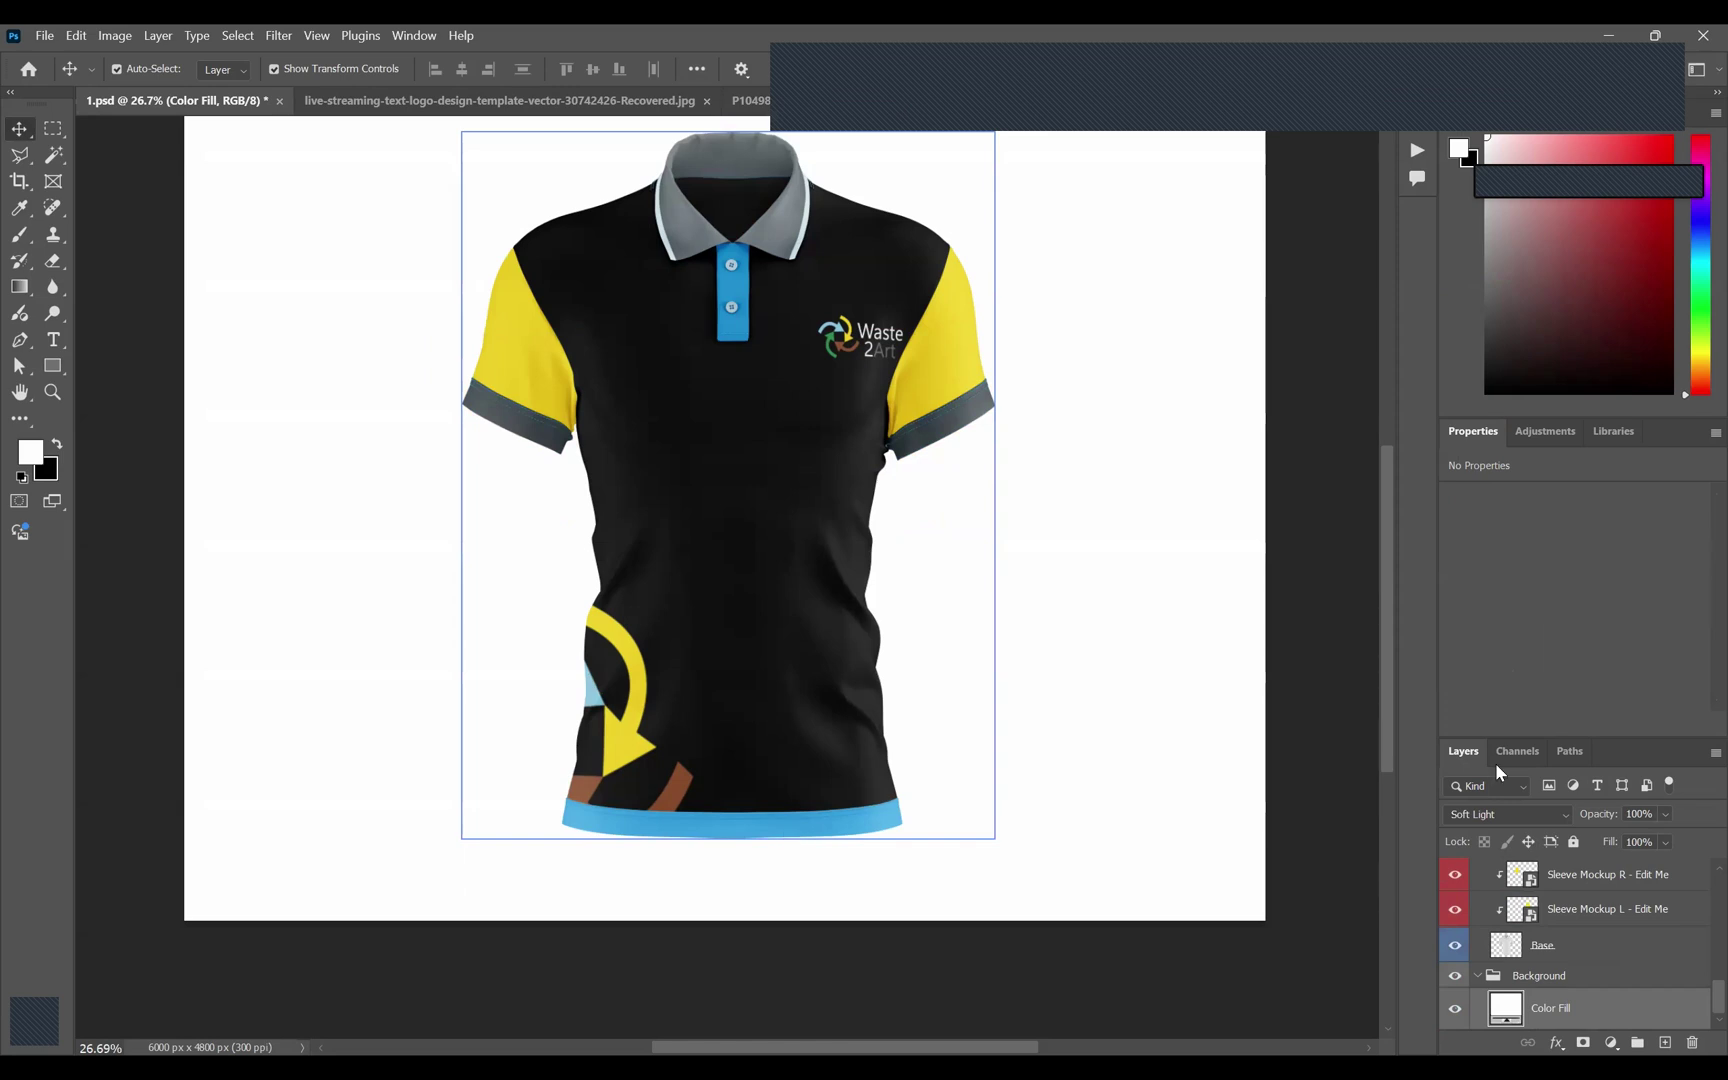
scroll(1549, 958, "up", 1)
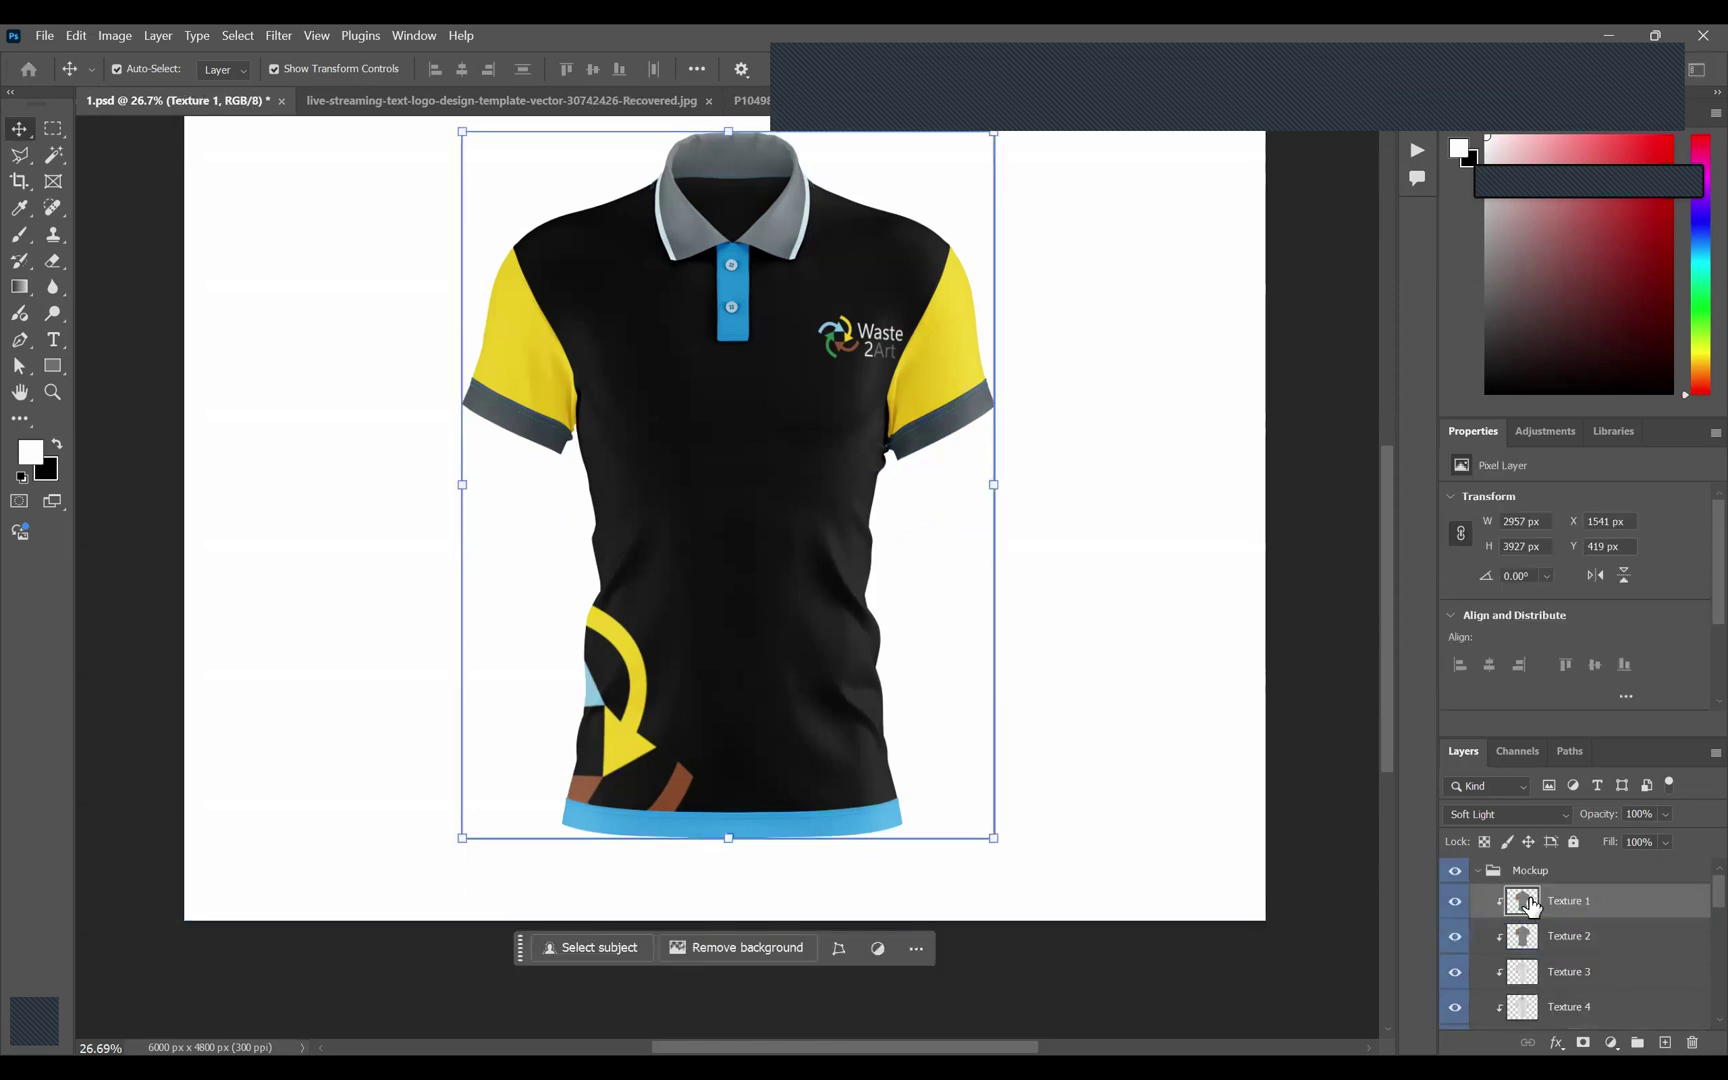
left_click(1524, 975)
scroll(1524, 970, "down", 5)
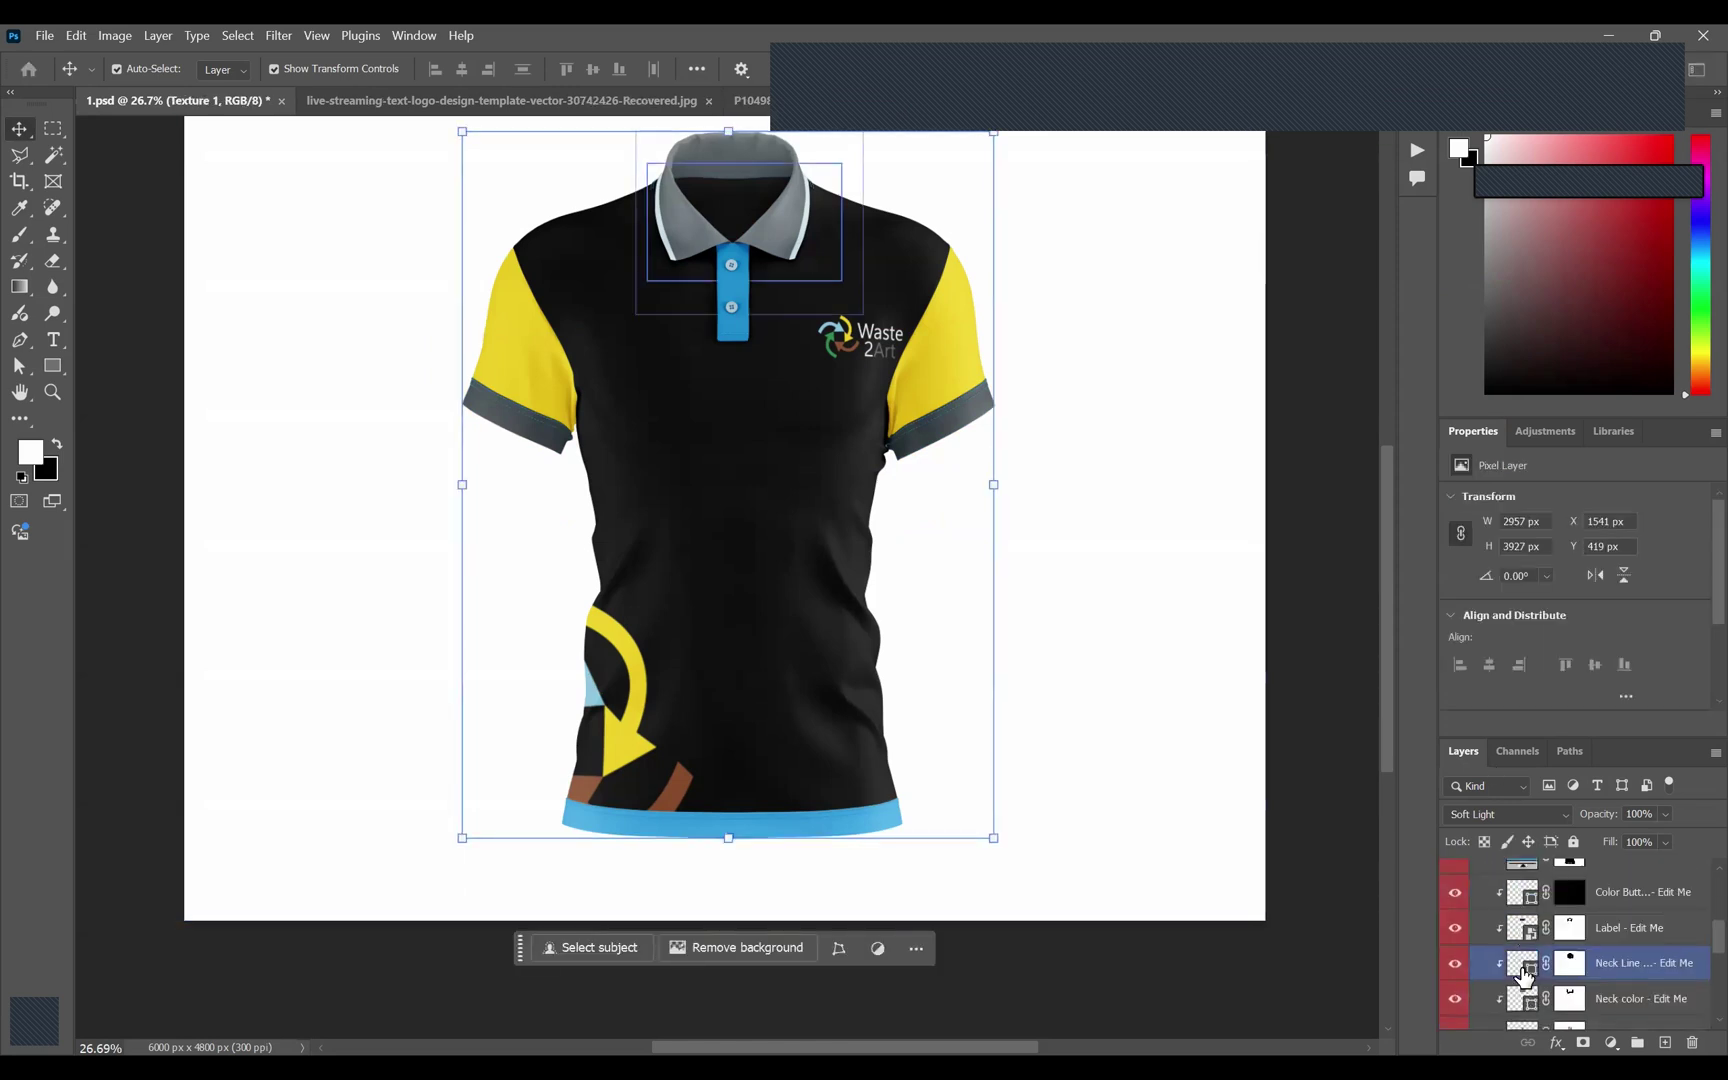
left_click(1520, 953)
left_click(1522, 918)
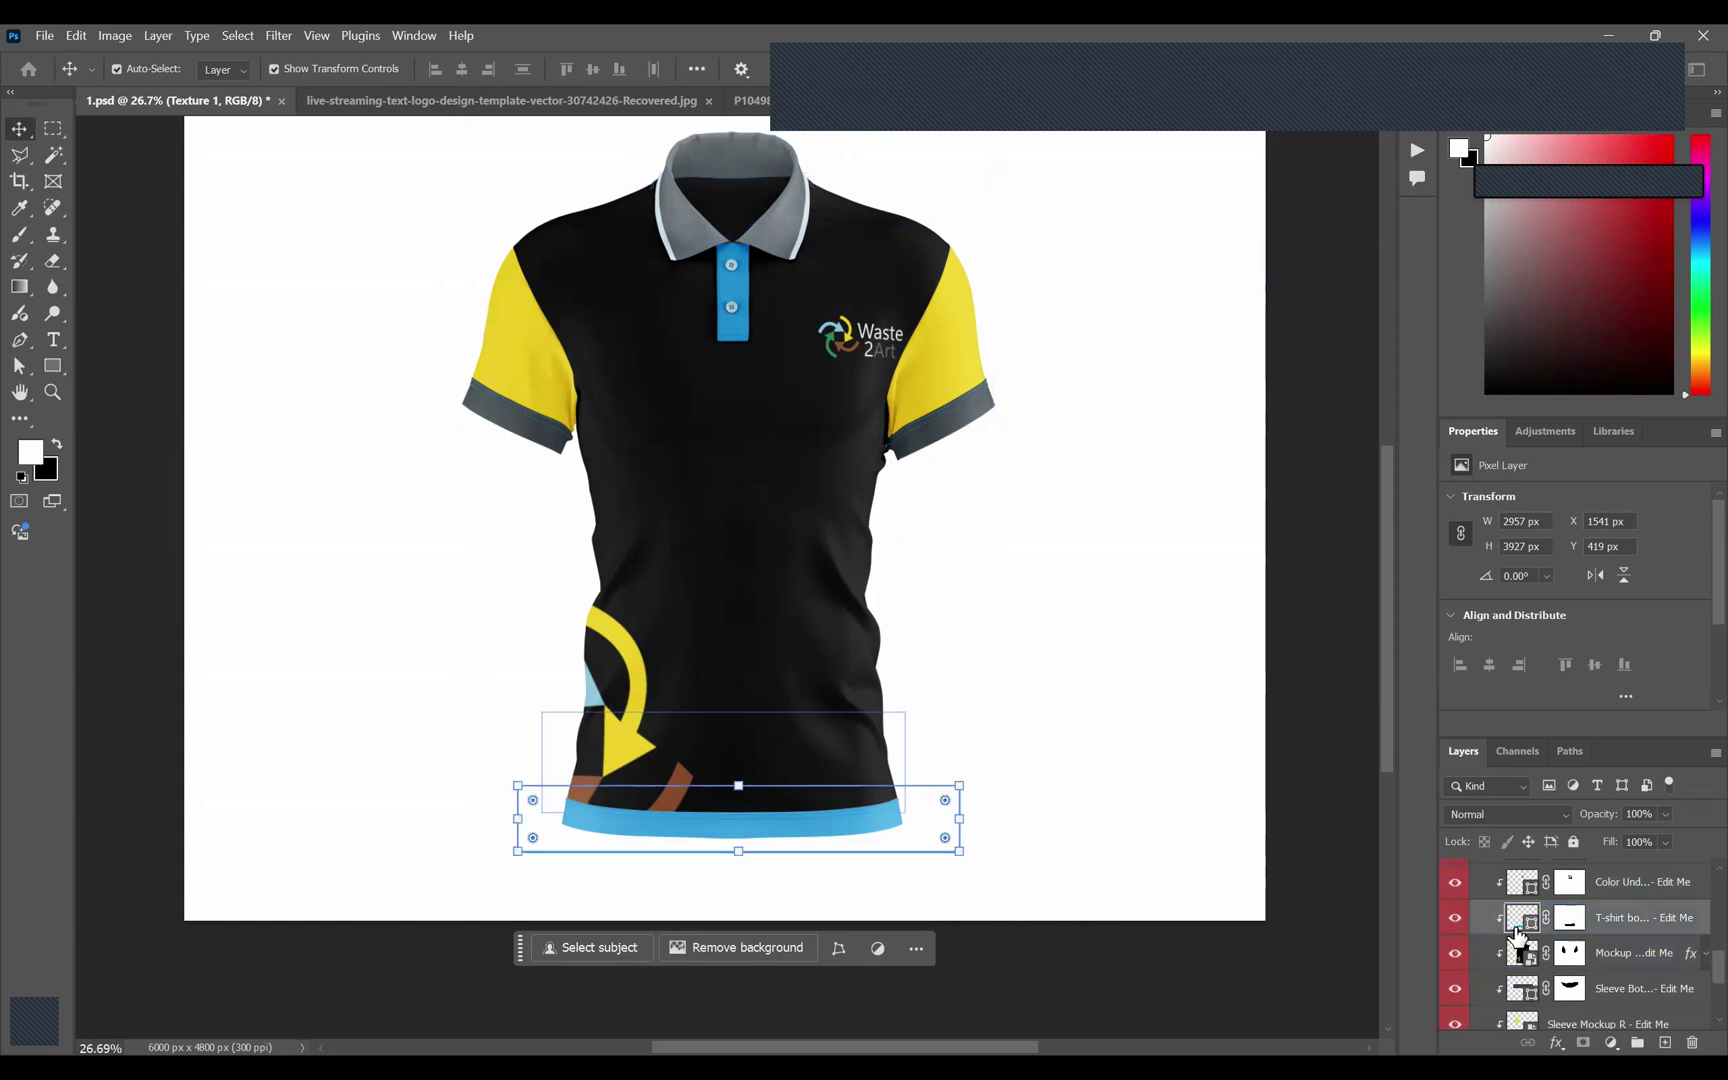
left_click(1456, 918)
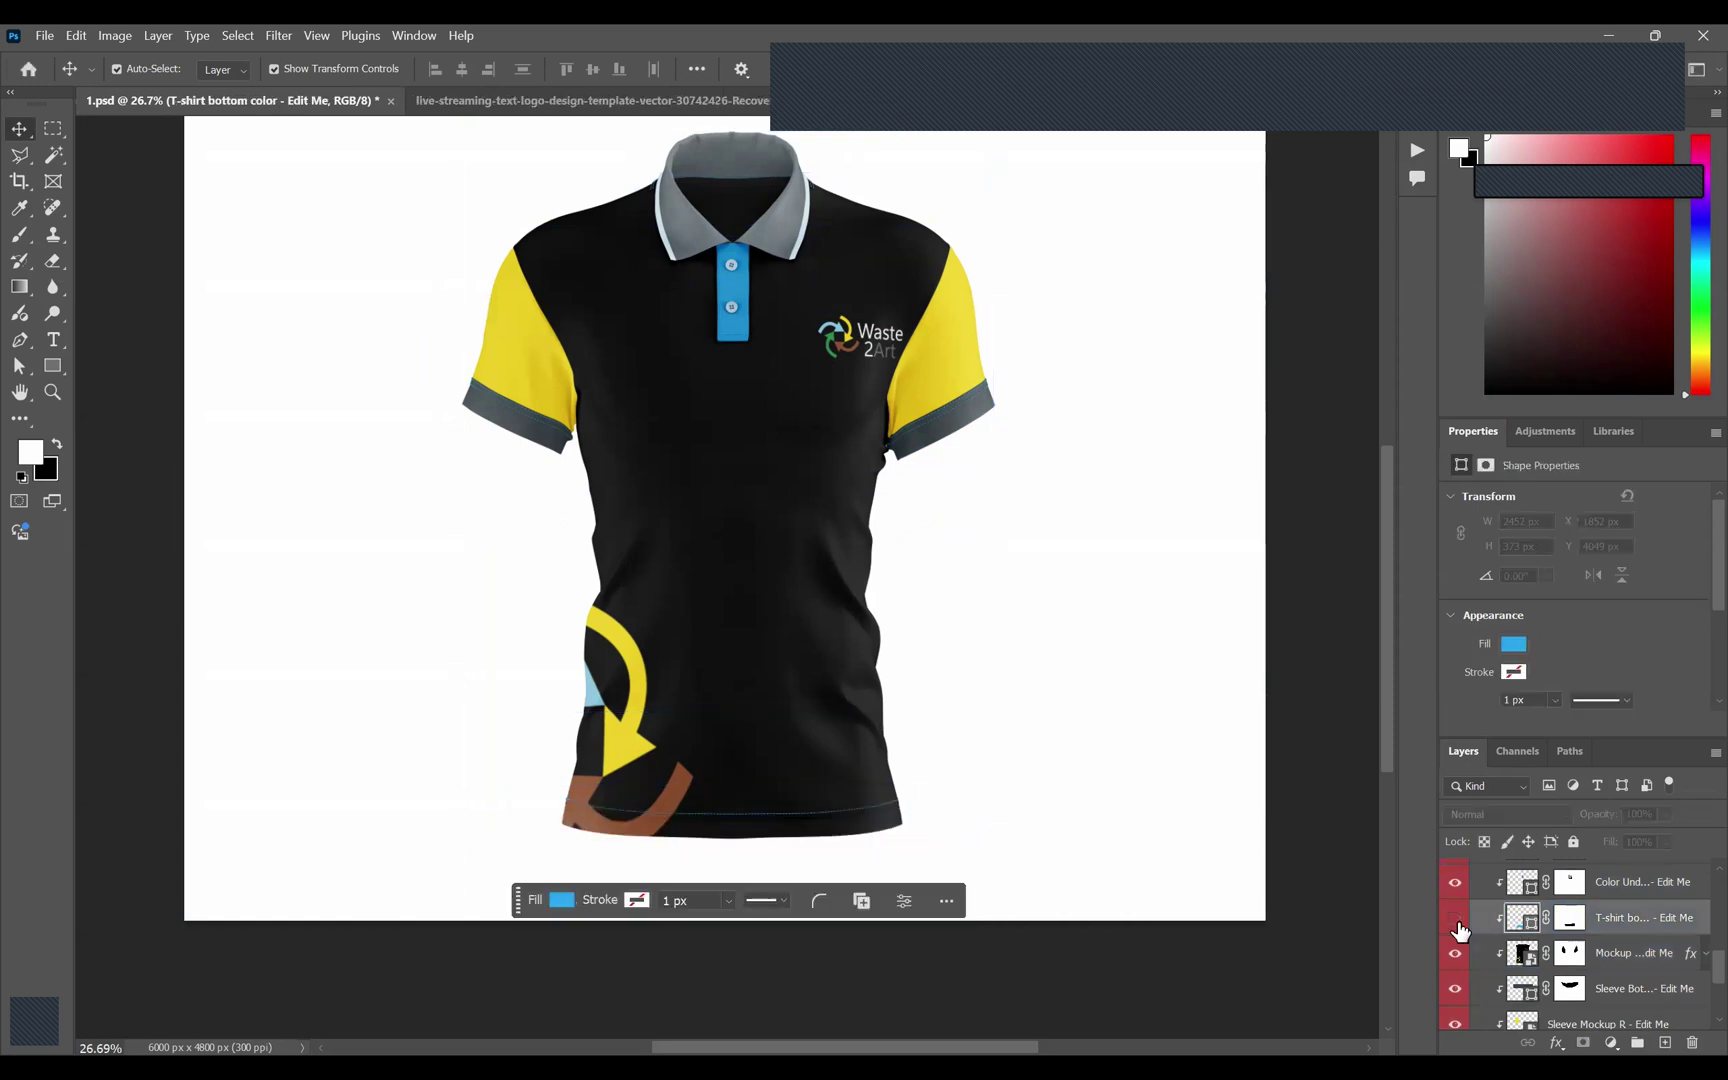
left_click(995, 514)
scroll(990, 512, "up", 1)
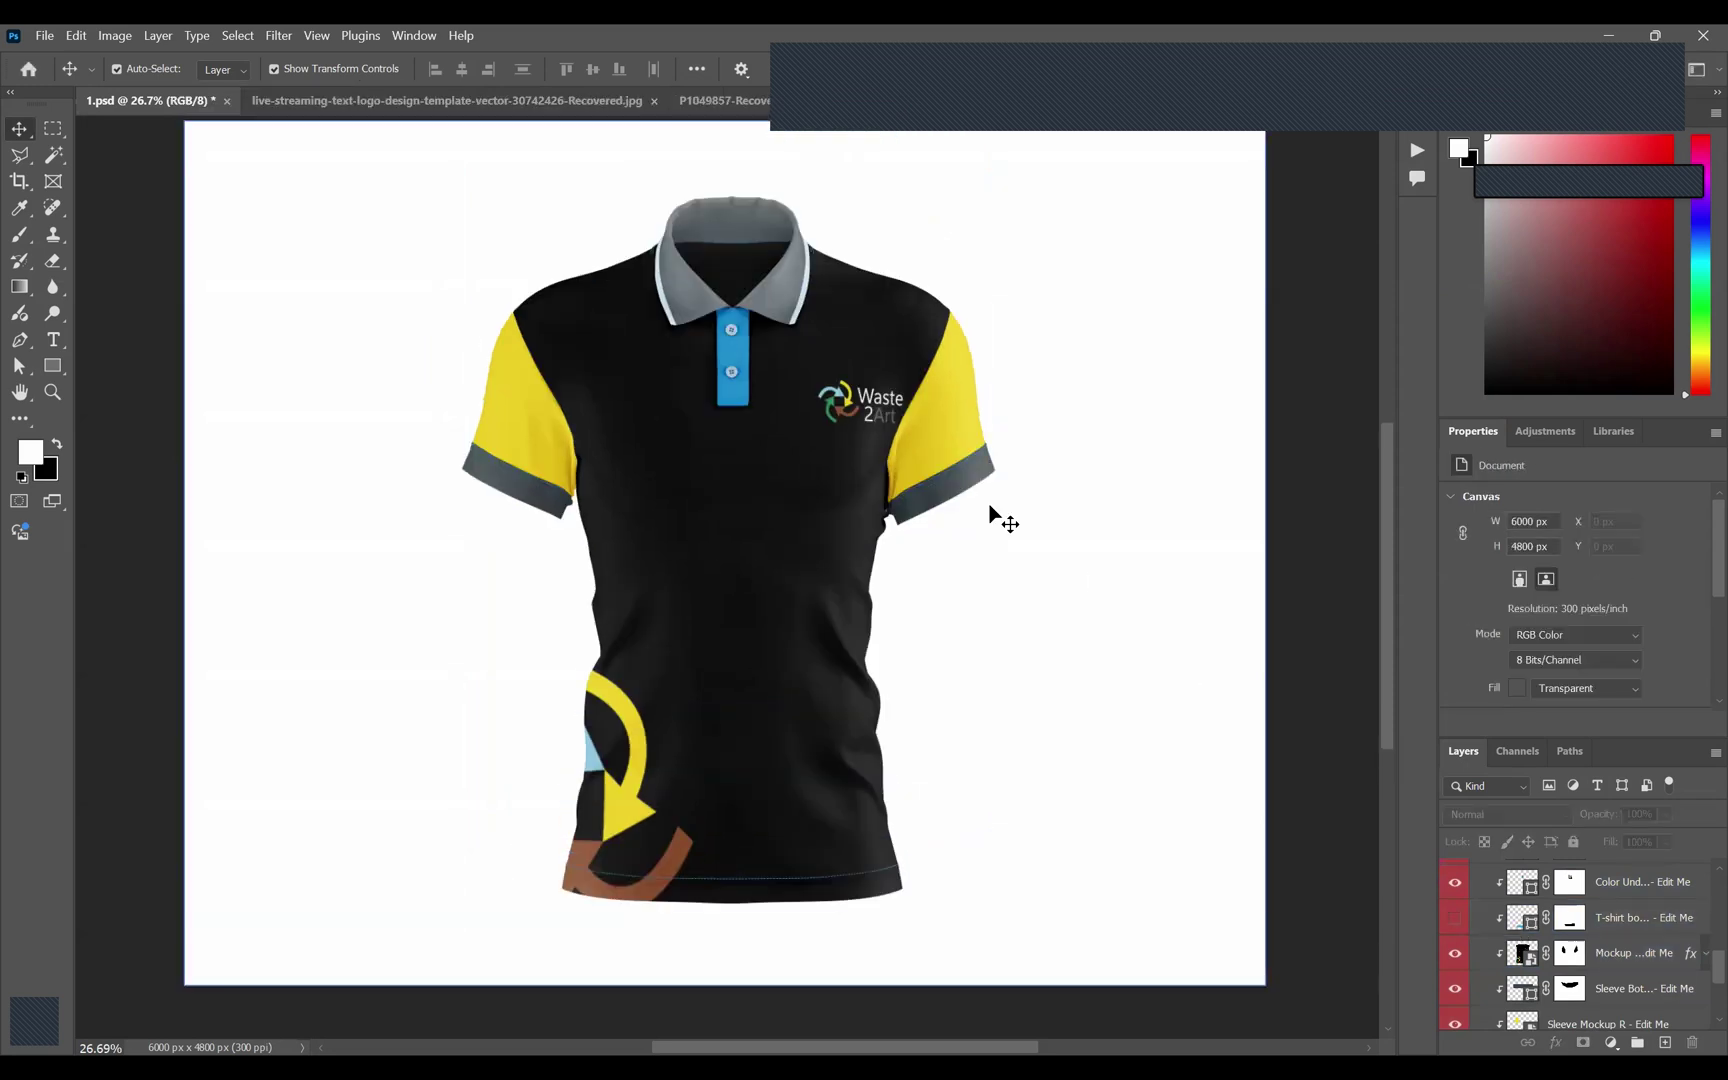
Look for the layer behind the blue hem stitching, toggling the body Mockup layer off and on.
left_click(1540, 958)
left_click(1553, 986)
left_click(1553, 968)
scroll(1553, 975, "up", 5)
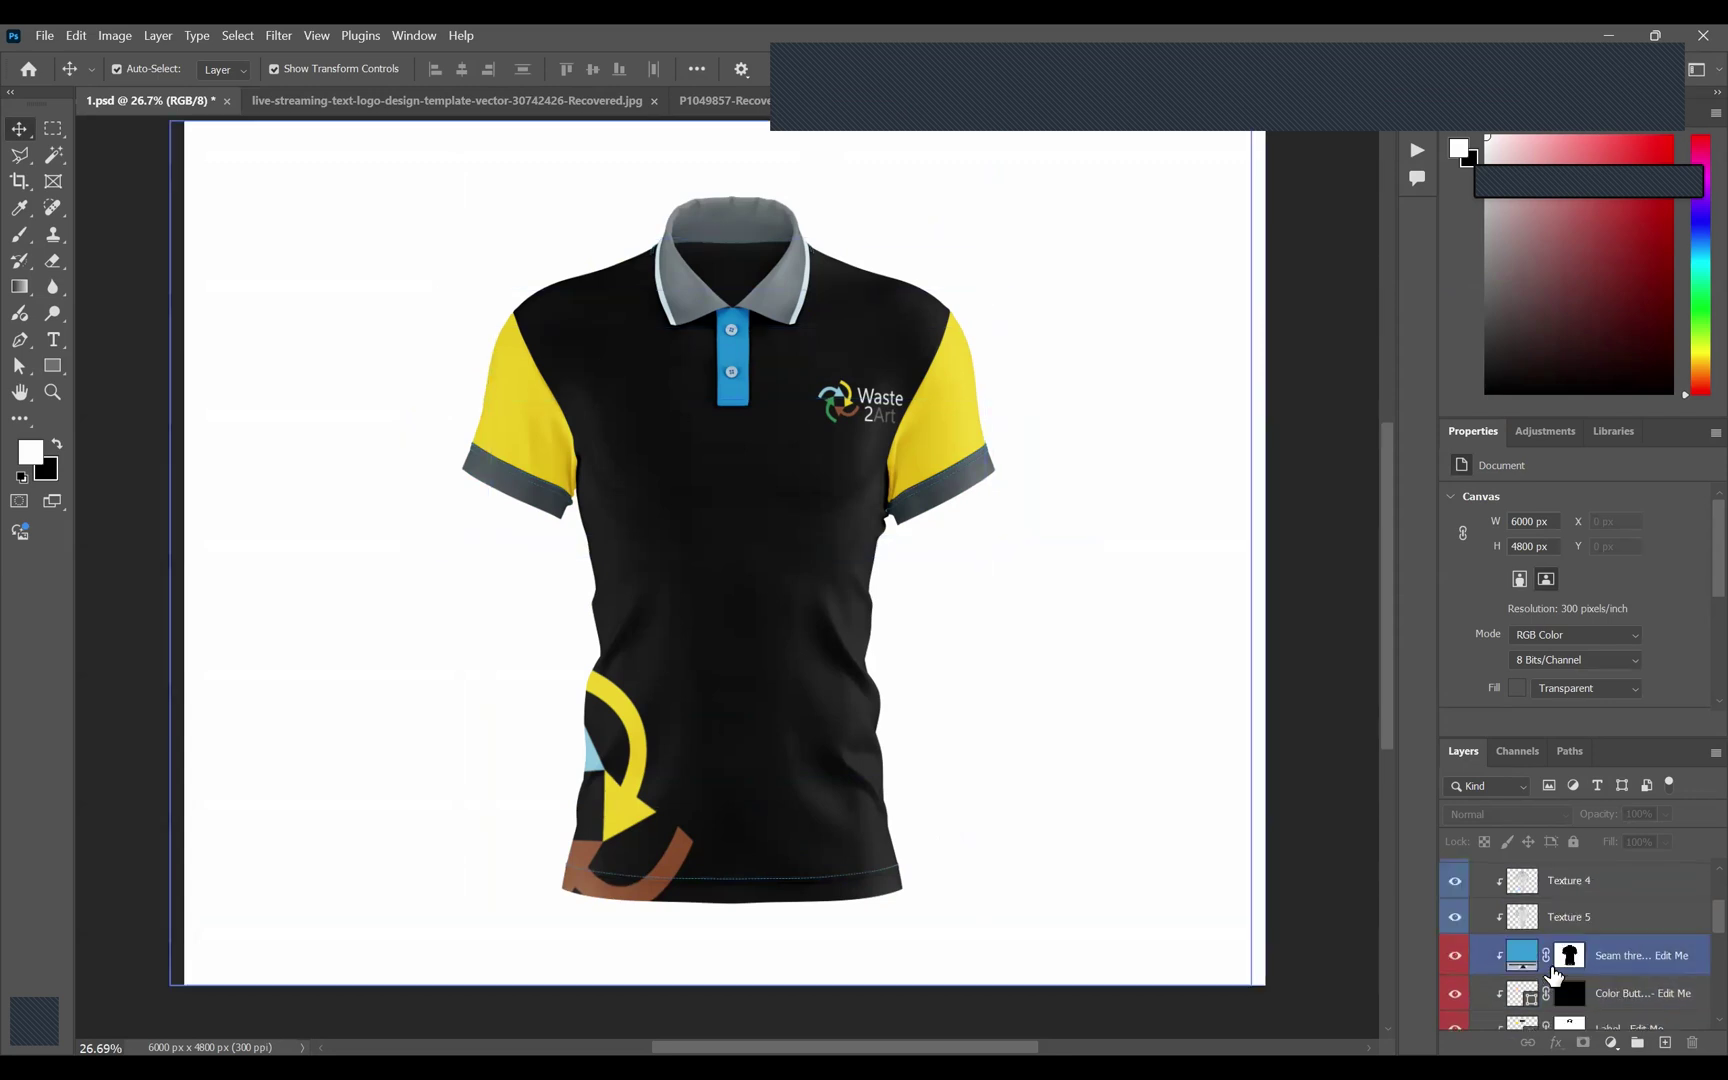
left_click(1250, 720)
left_click(812, 880)
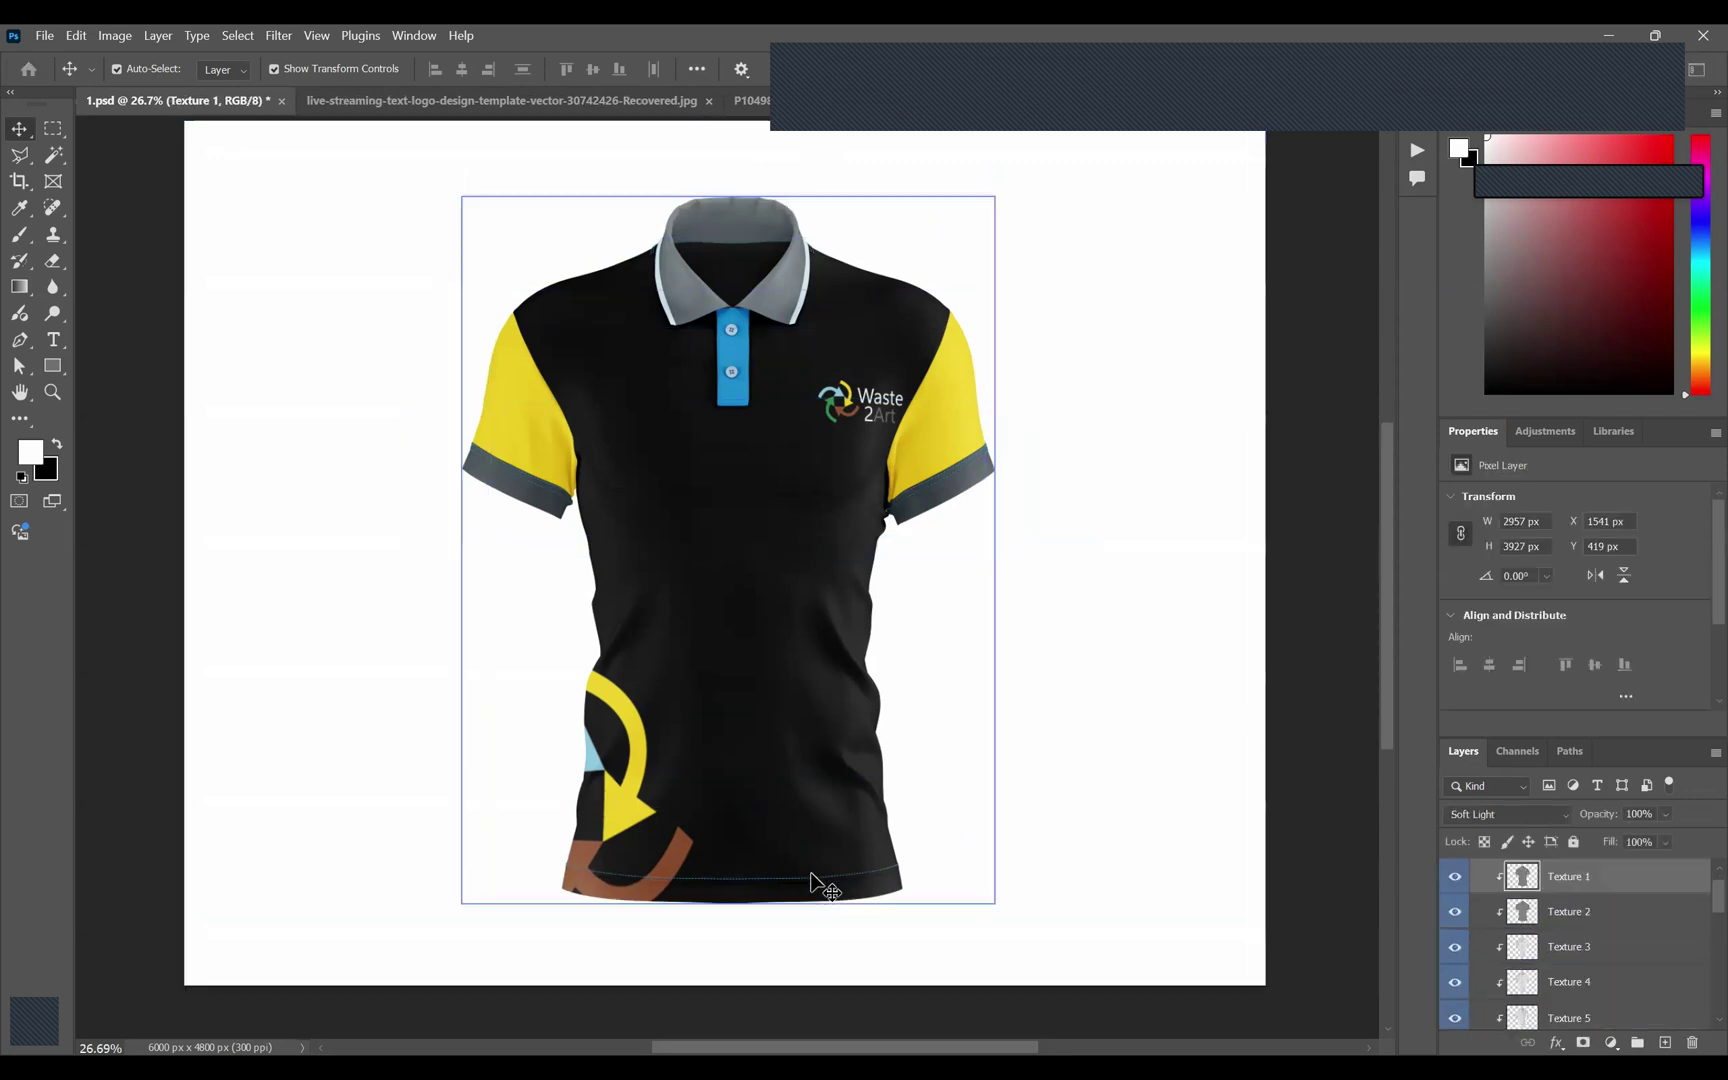
scroll(1500, 980, "down", 4)
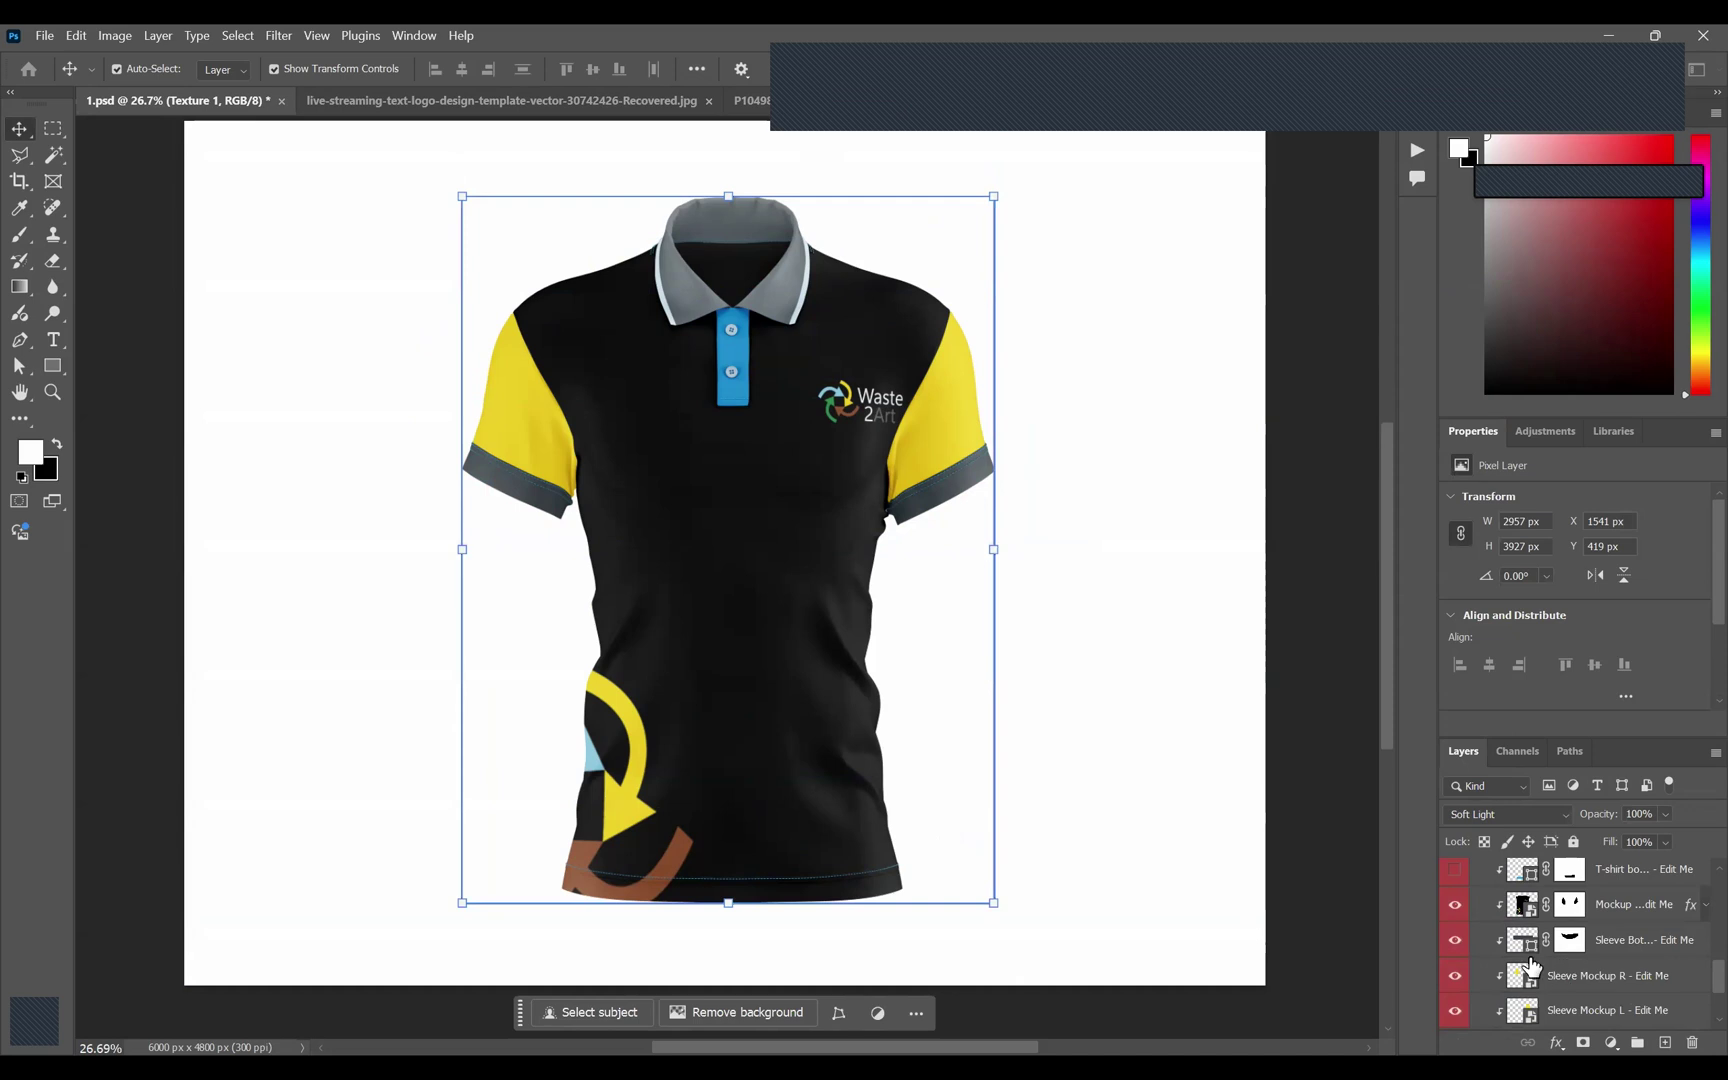
left_click(1454, 906)
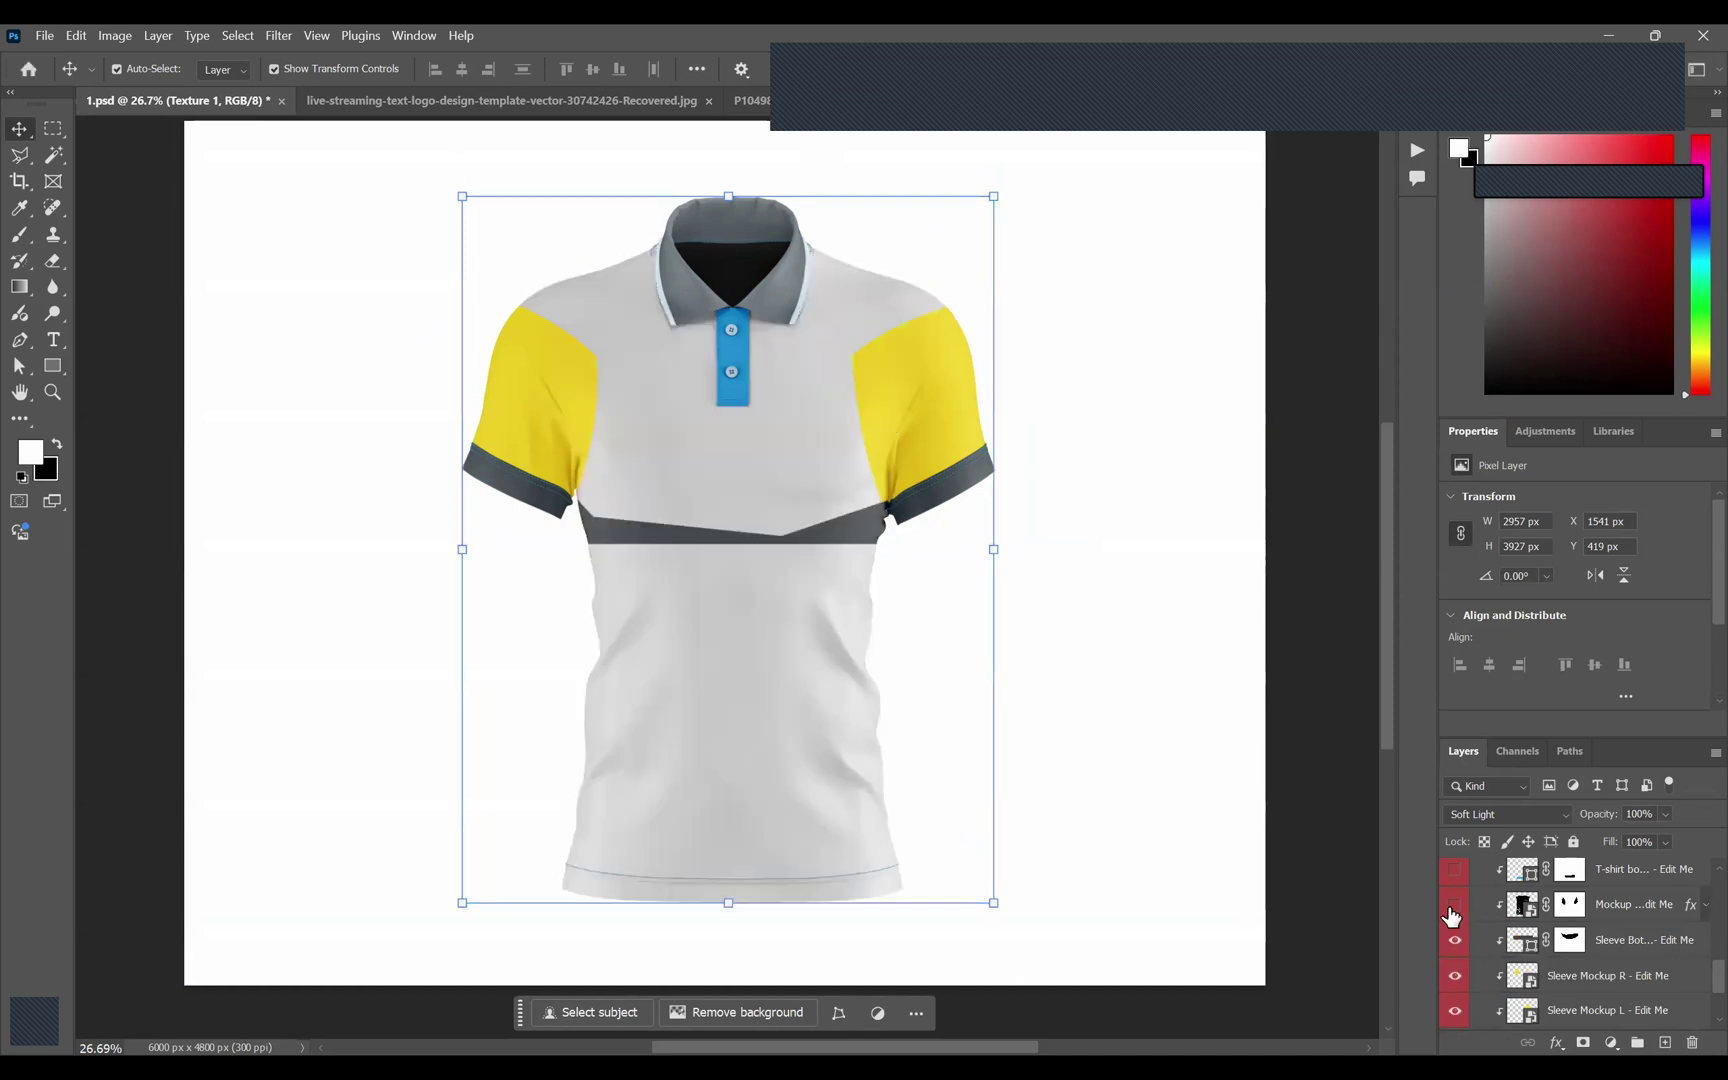
left_click(1454, 916)
Set the "Seam thread color - Edit Me" fill layer to black (#000000).
scroll(1580, 960, "down", 3)
left_click(1550, 966)
scroll(1550, 966, "down", 3)
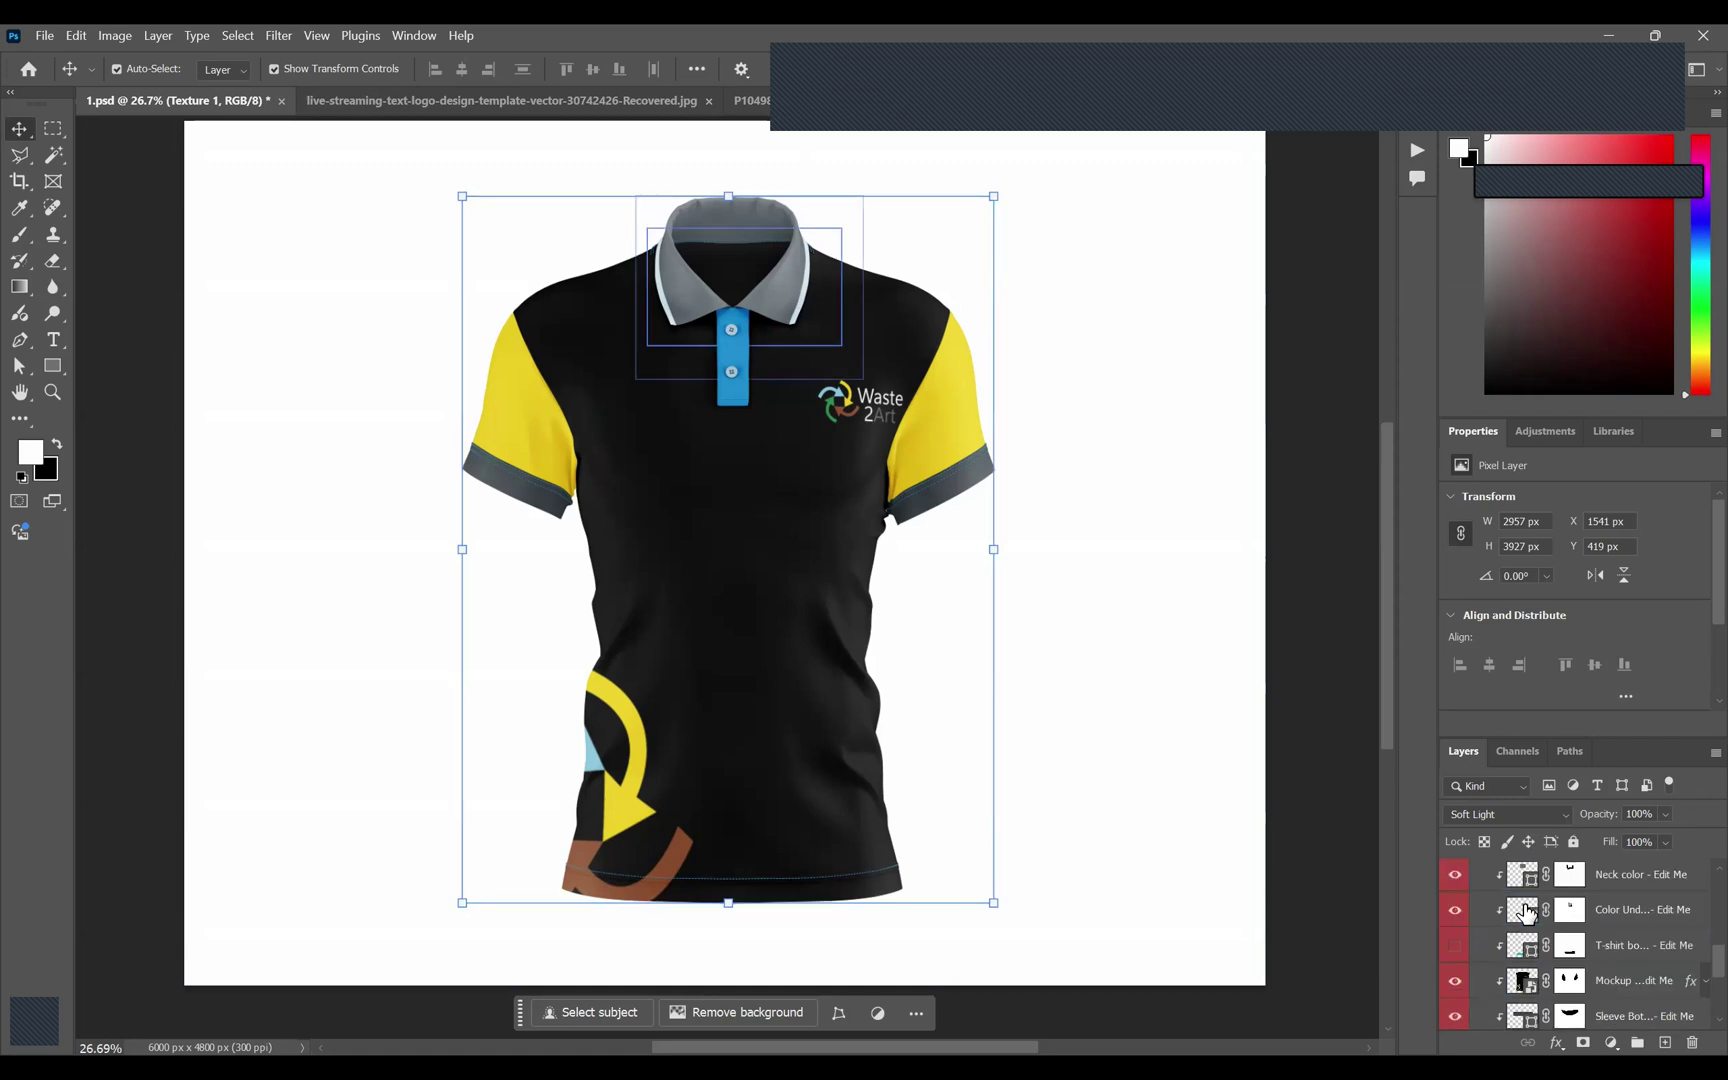
scroll(1527, 930, "down", 5)
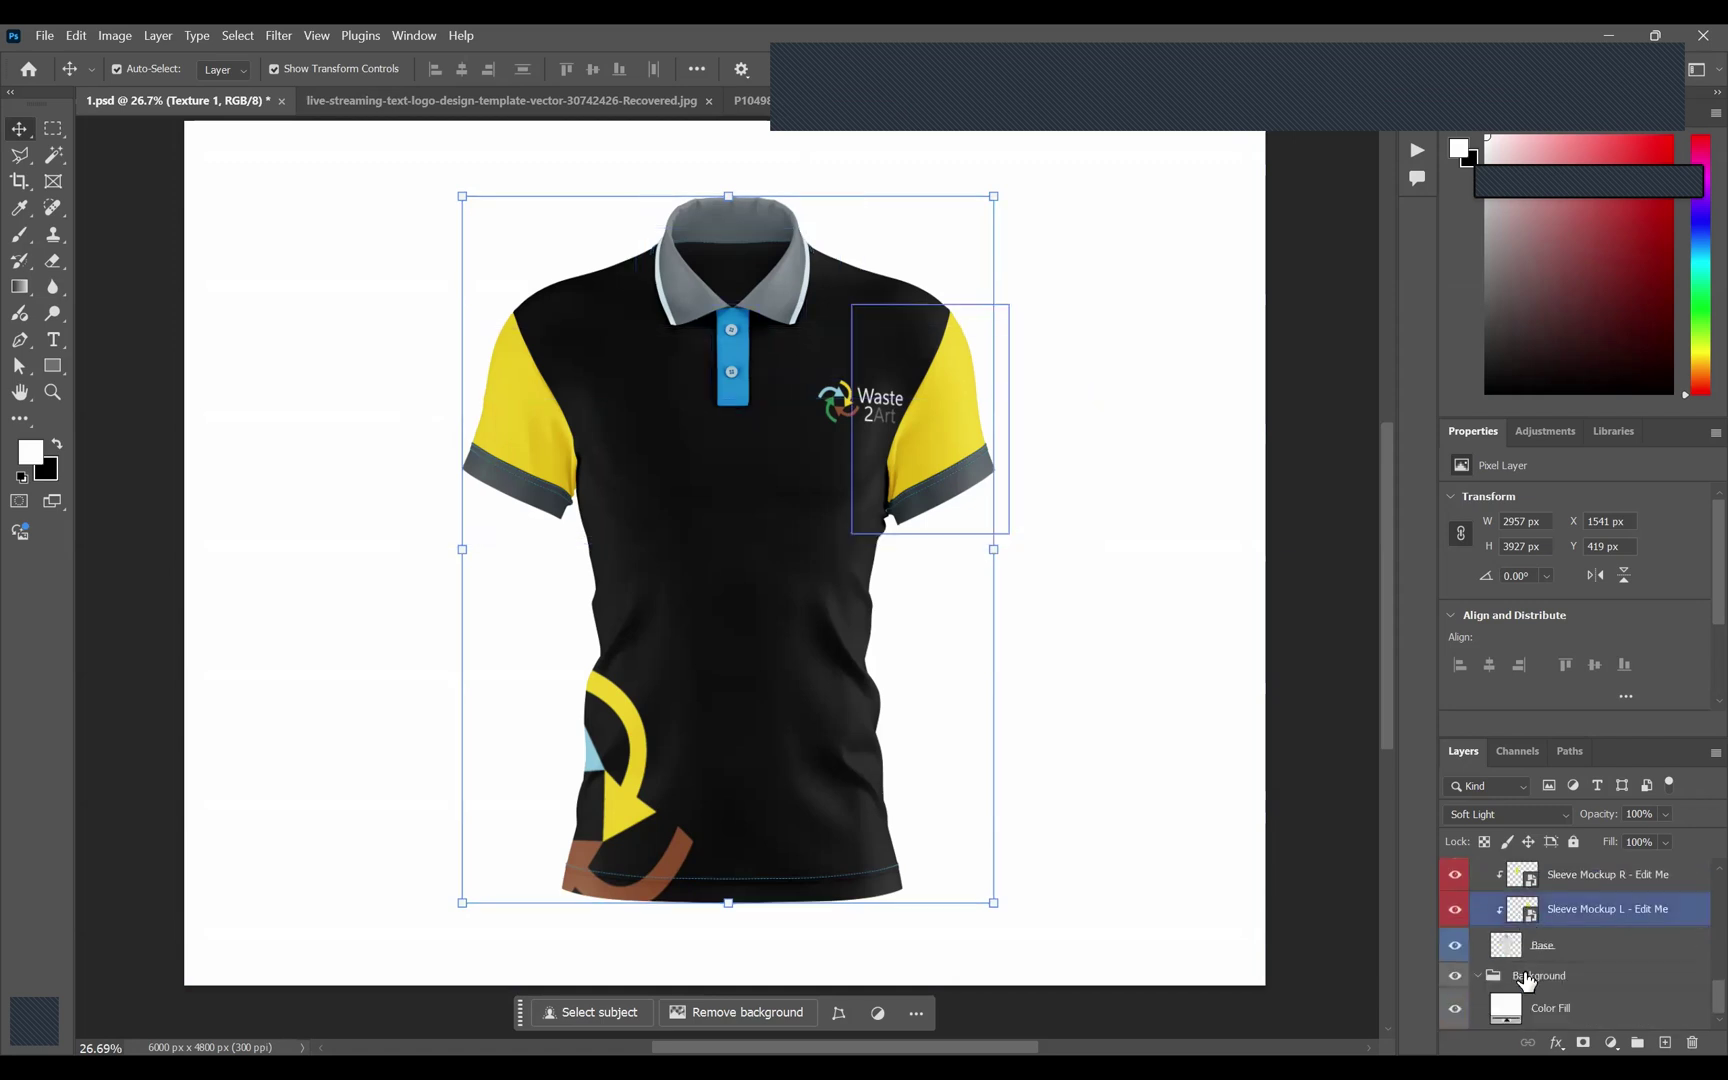
left_click(1525, 950)
scroll(1525, 956, "up", 9)
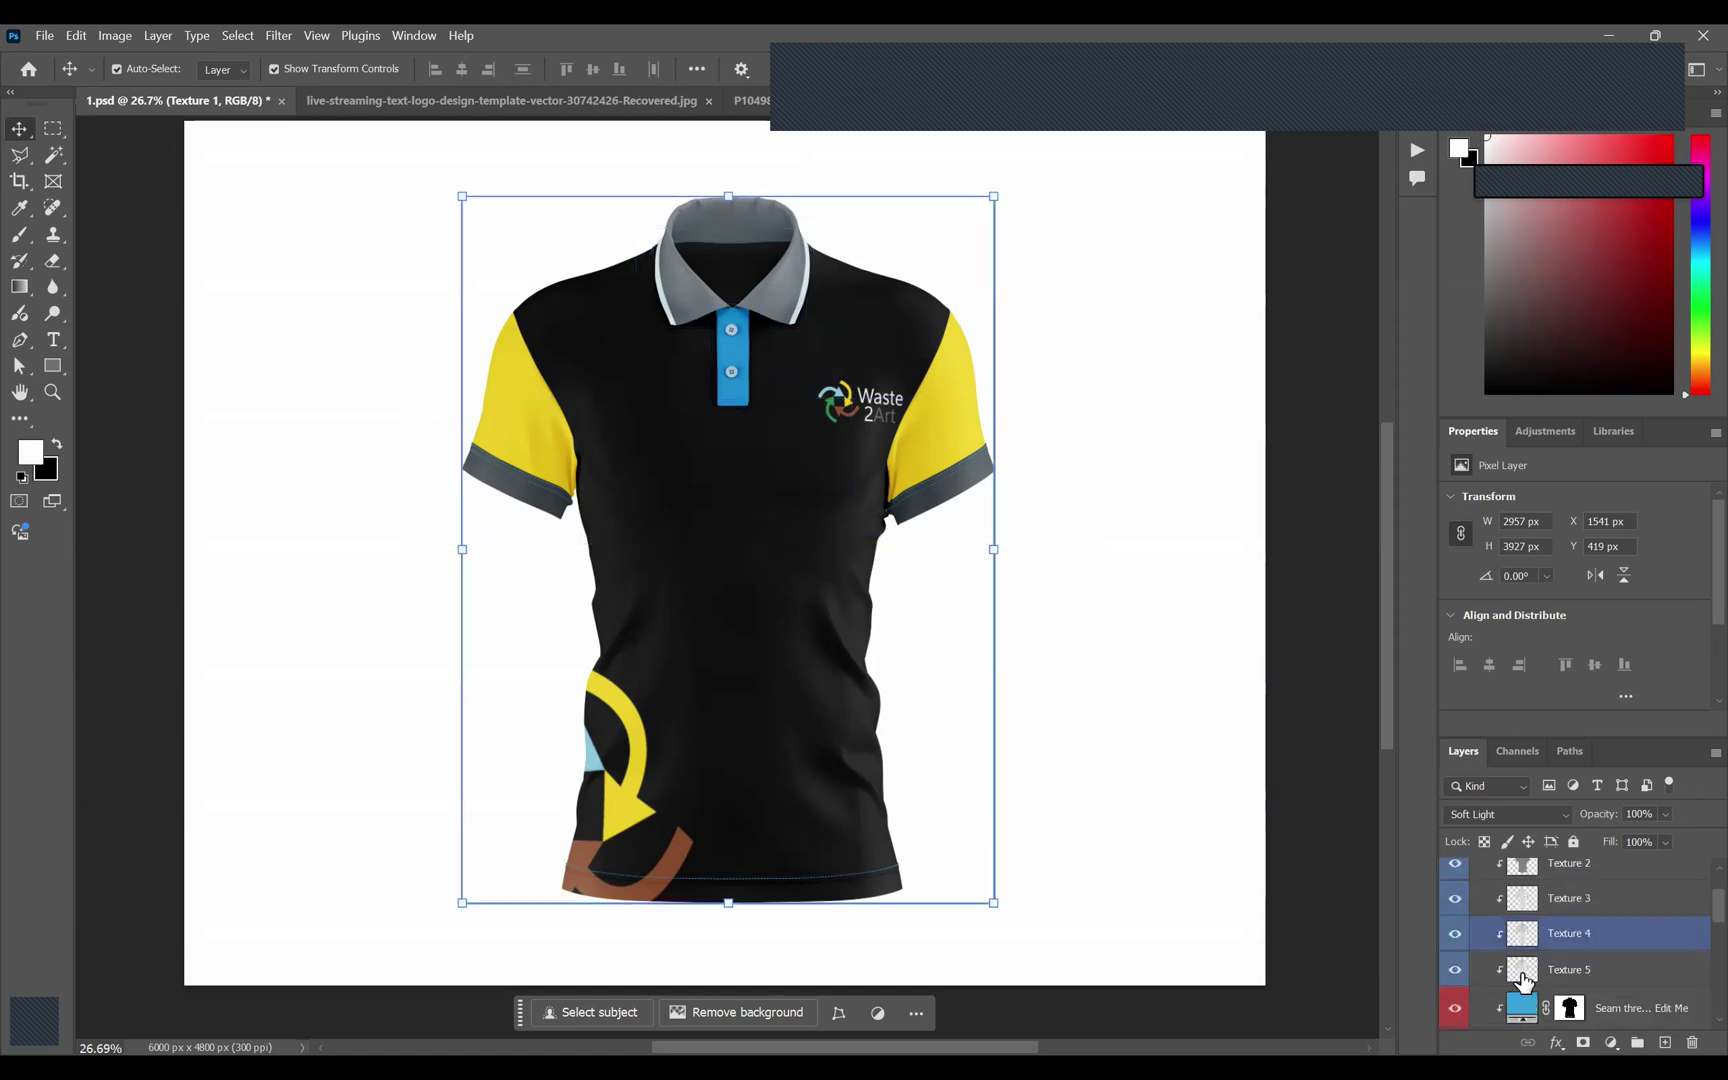
double_click(1521, 1012)
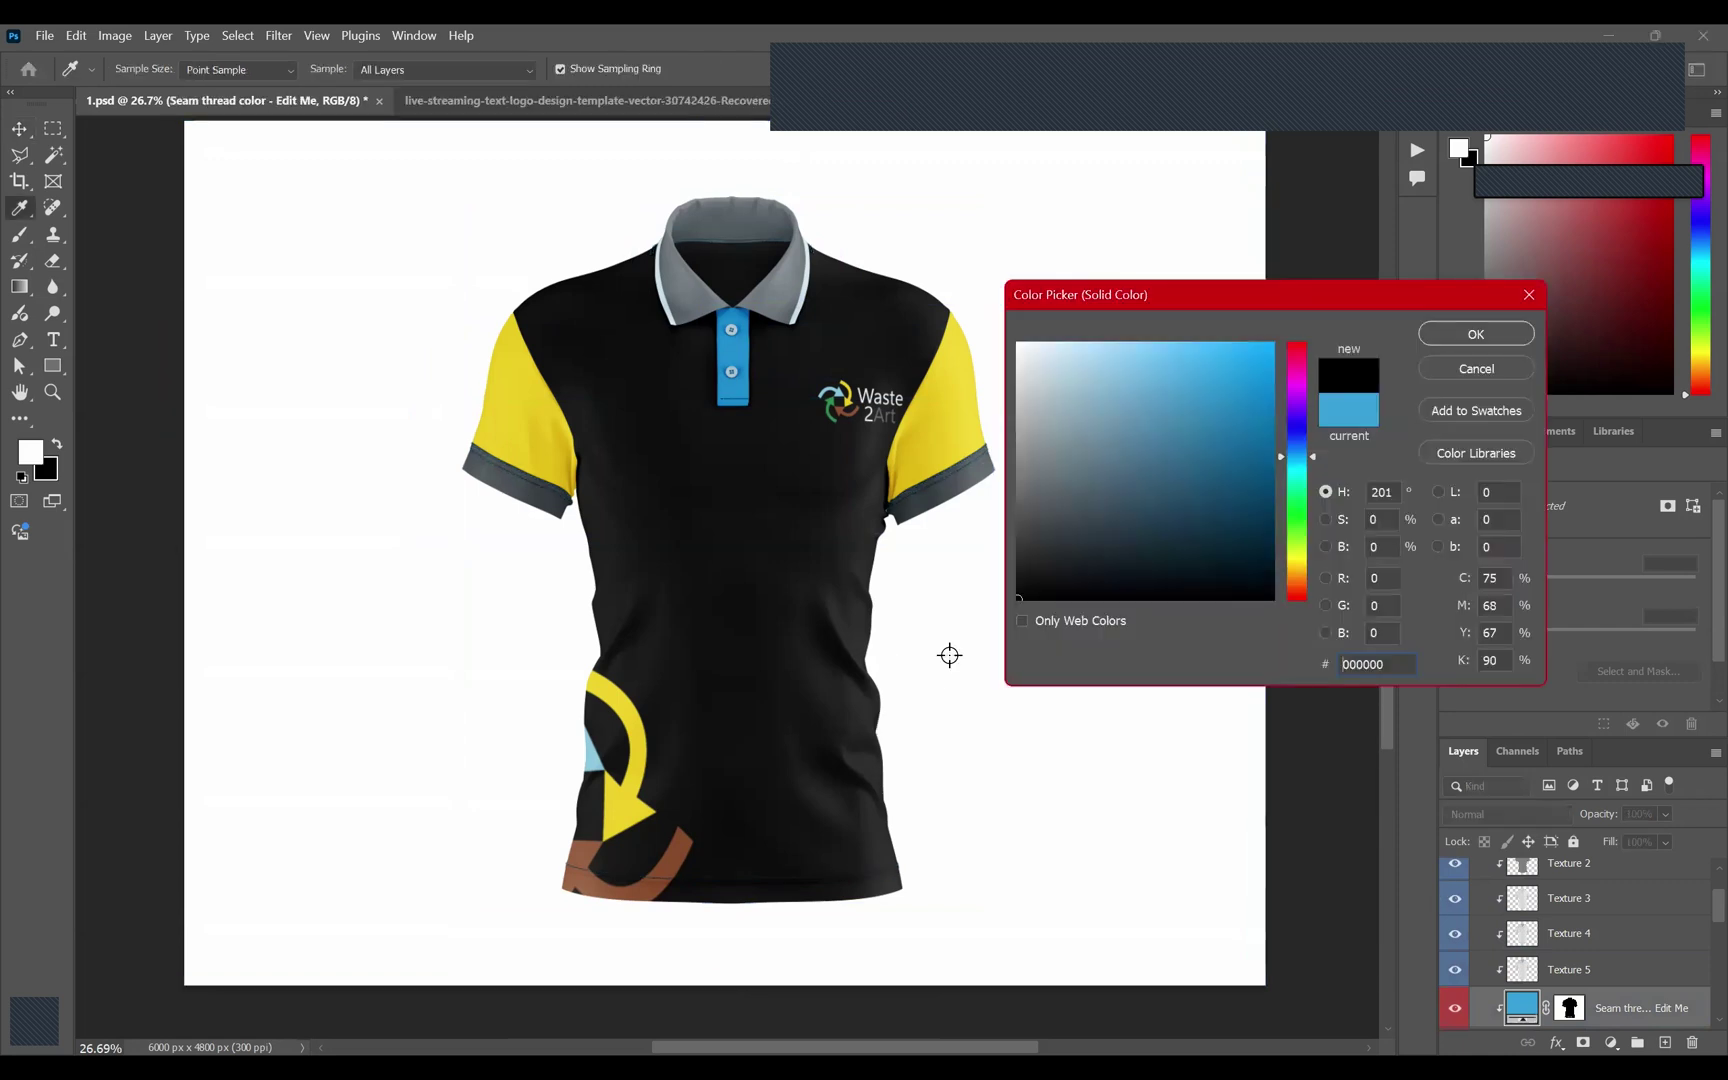
left_click(1441, 343)
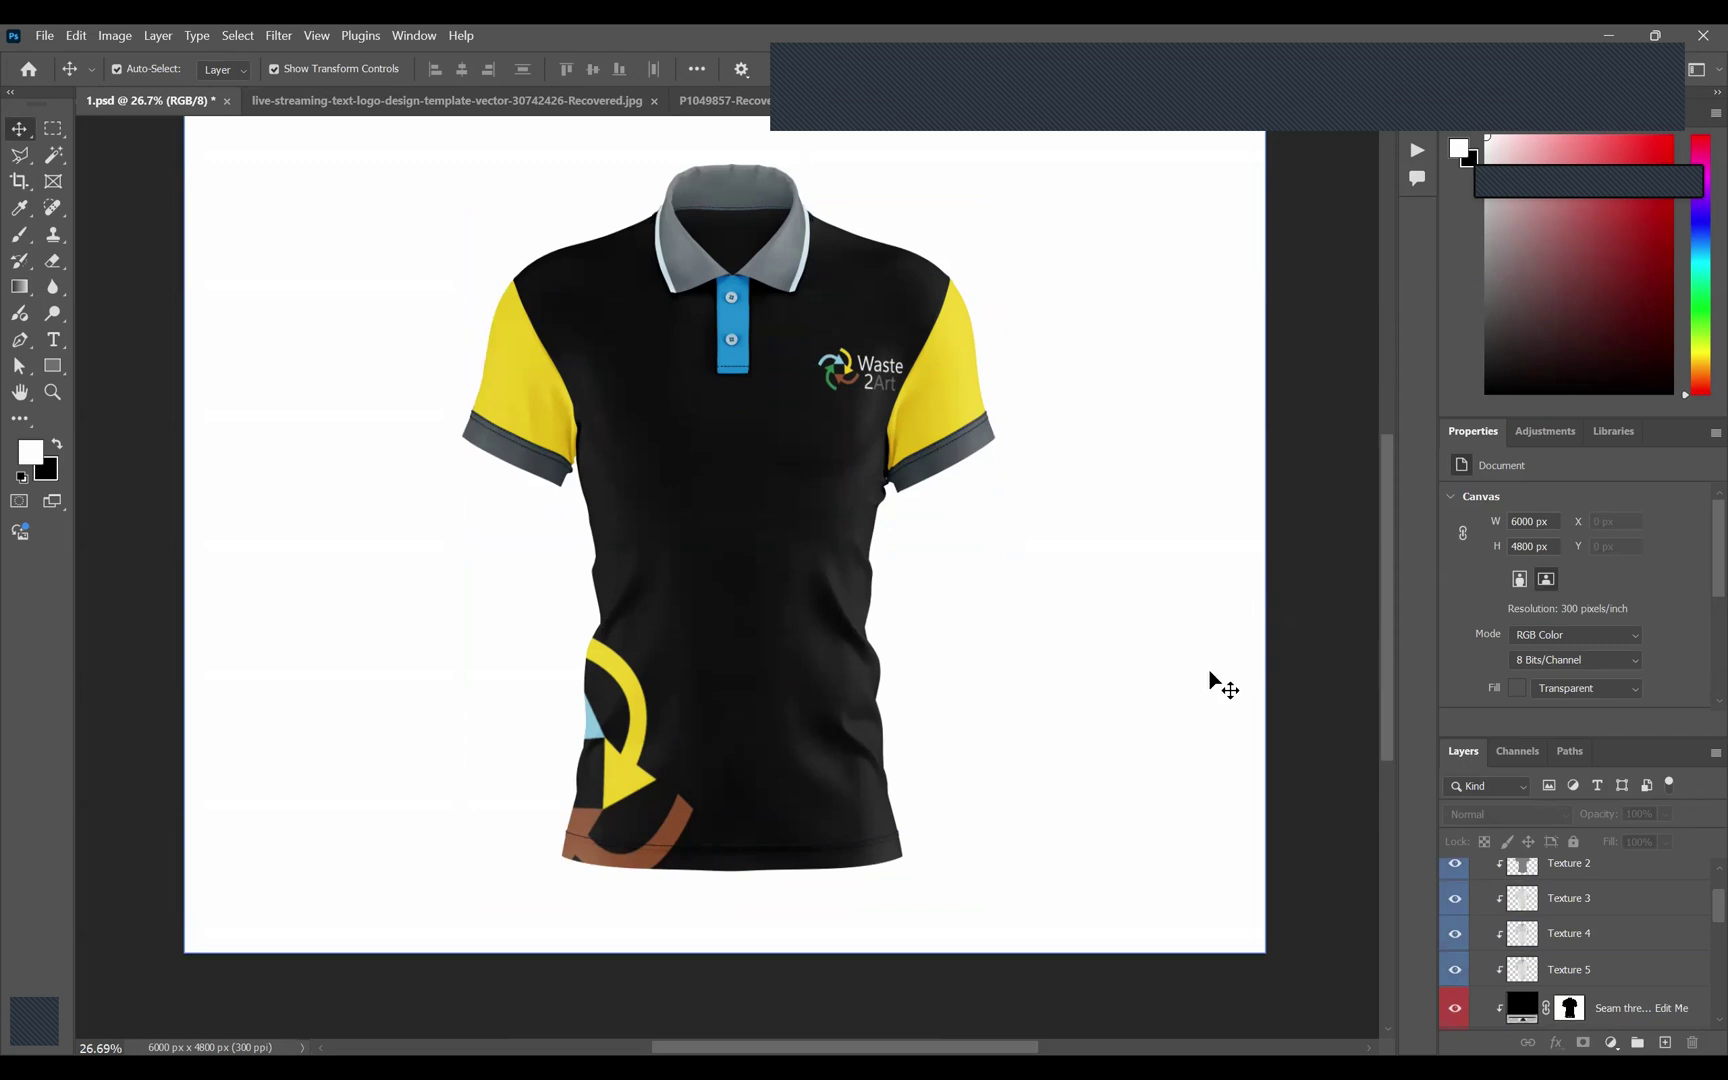
scroll(1211, 674, "down", 1)
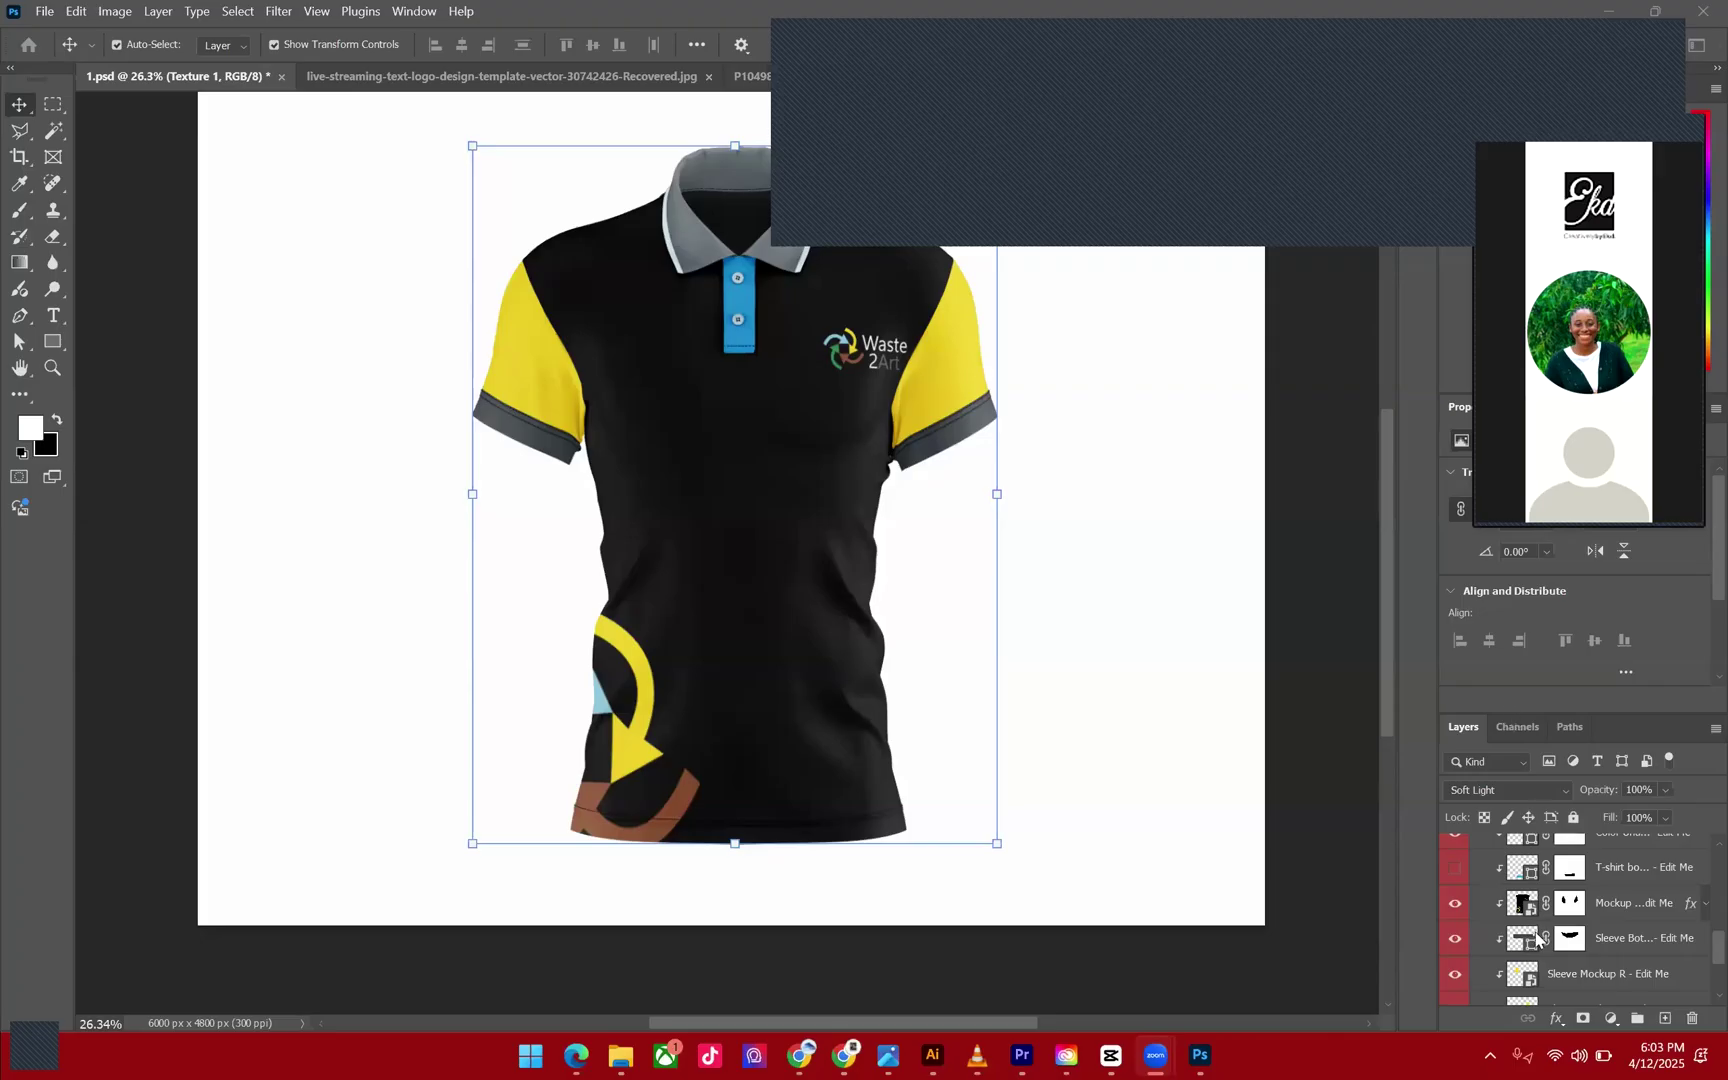
Hide the "Color Under Buttons - Edit Me" layer to remove the blue from the shirt's button placket.
scroll(1540, 940, "up", 3)
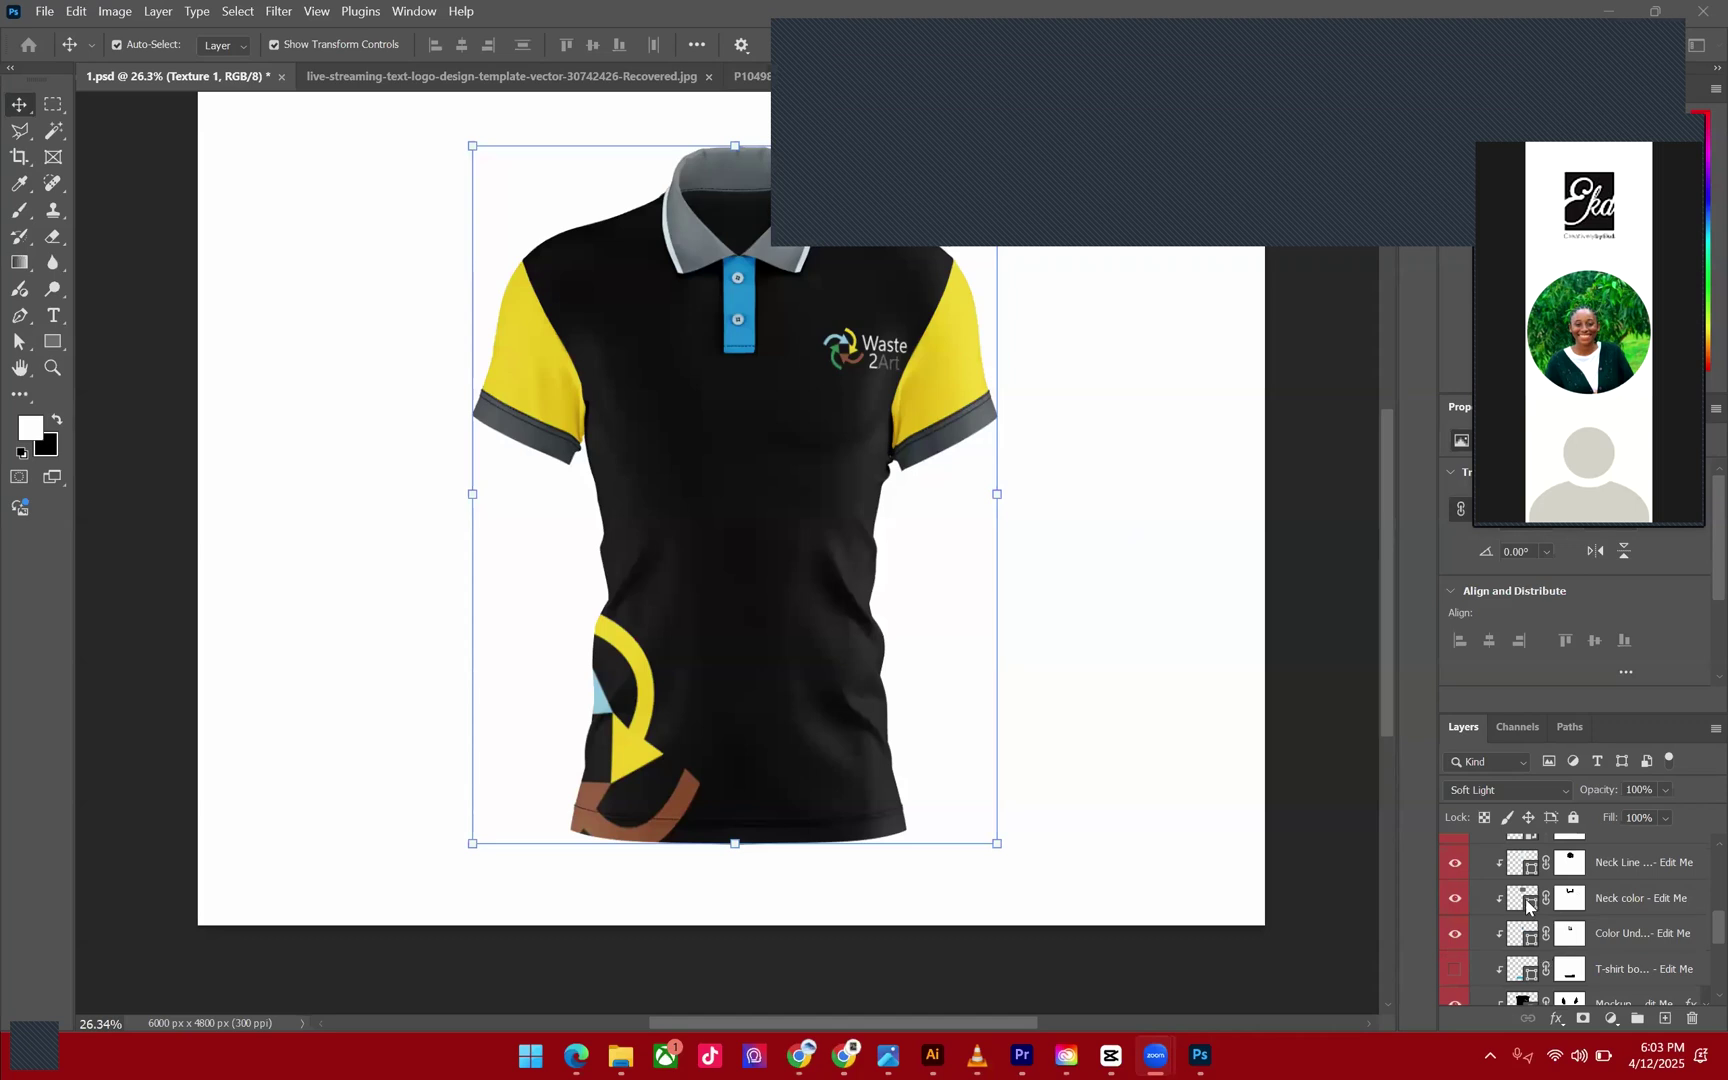
left_click(1515, 940)
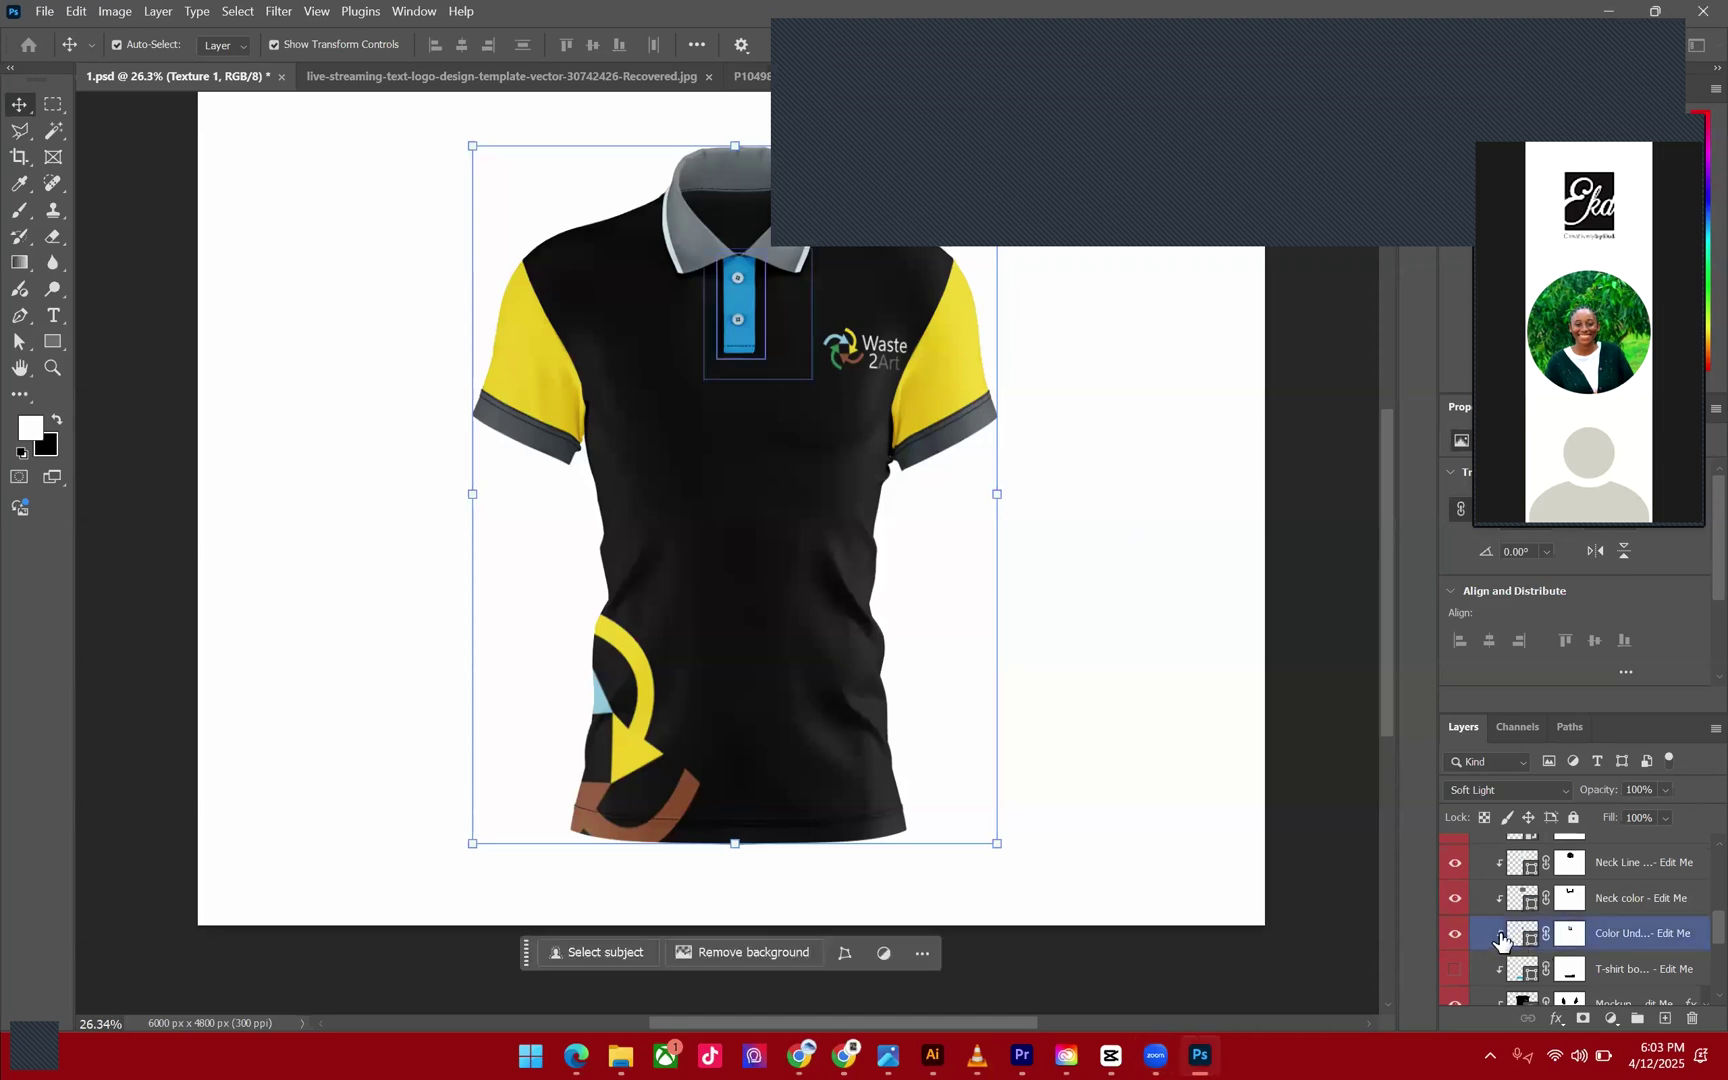
left_click(1484, 940)
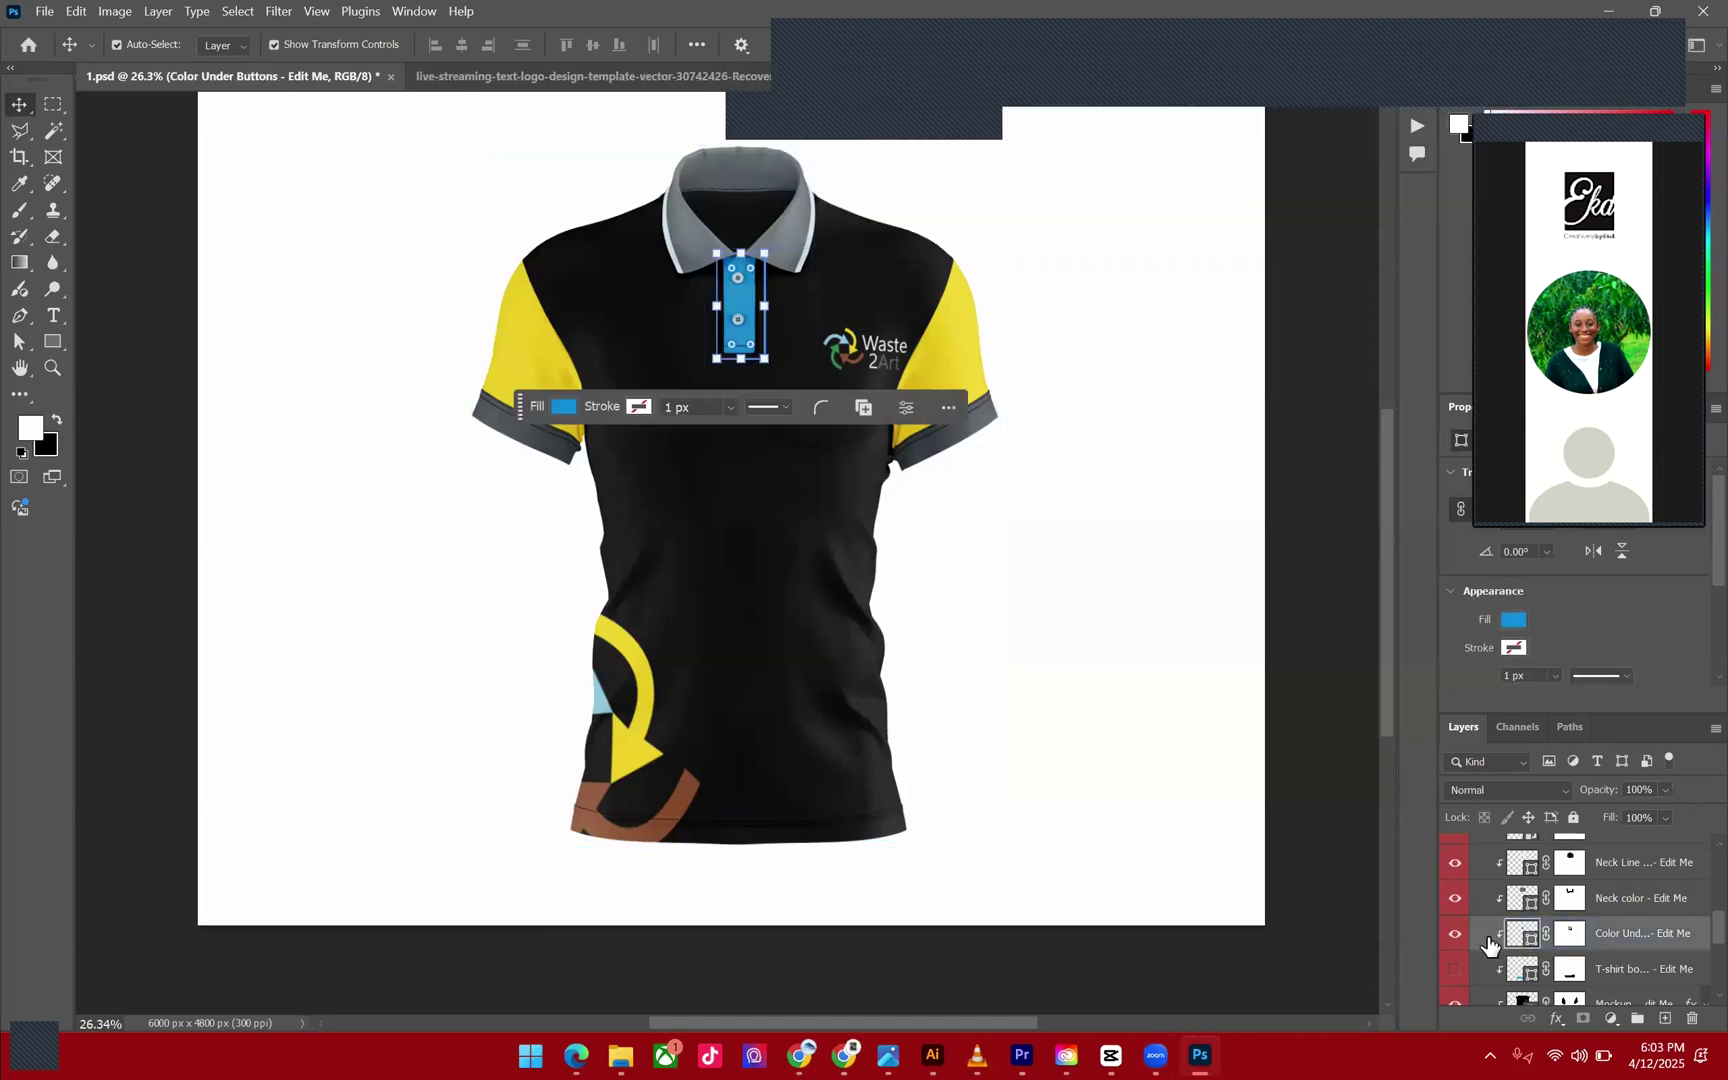
left_click(1456, 934)
left_click(1456, 934)
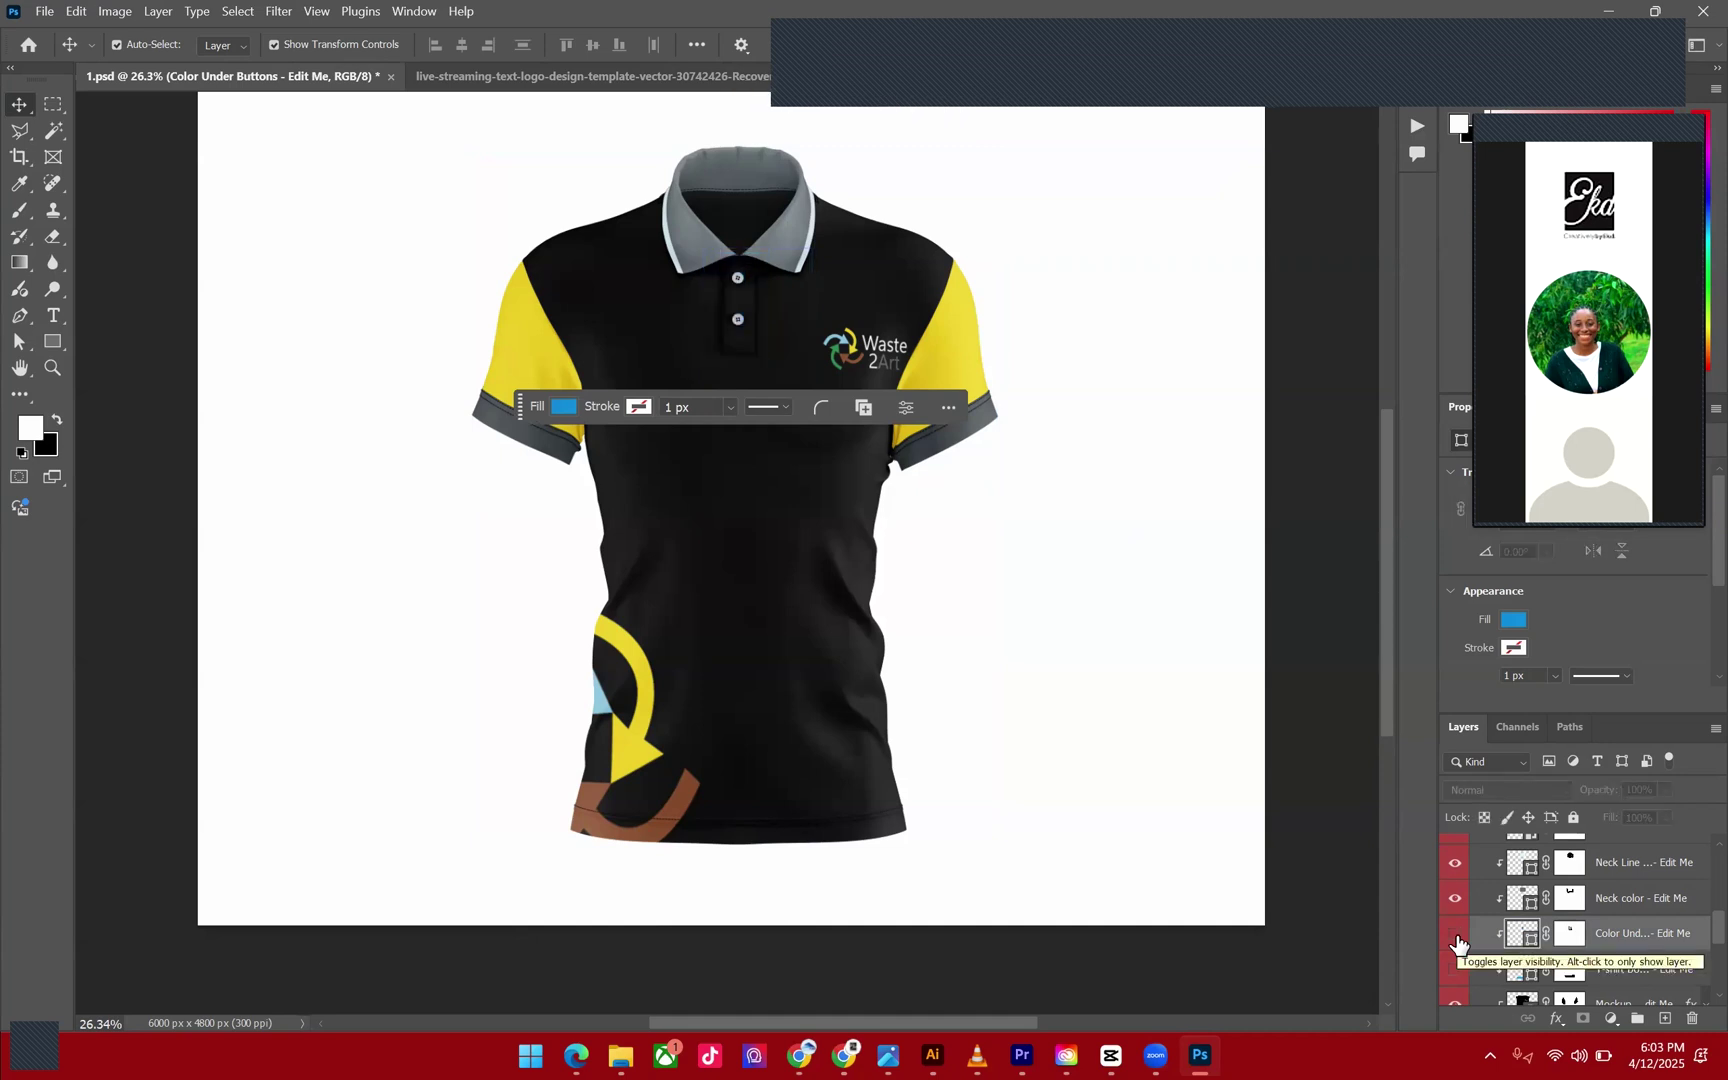
left_click(1284, 617)
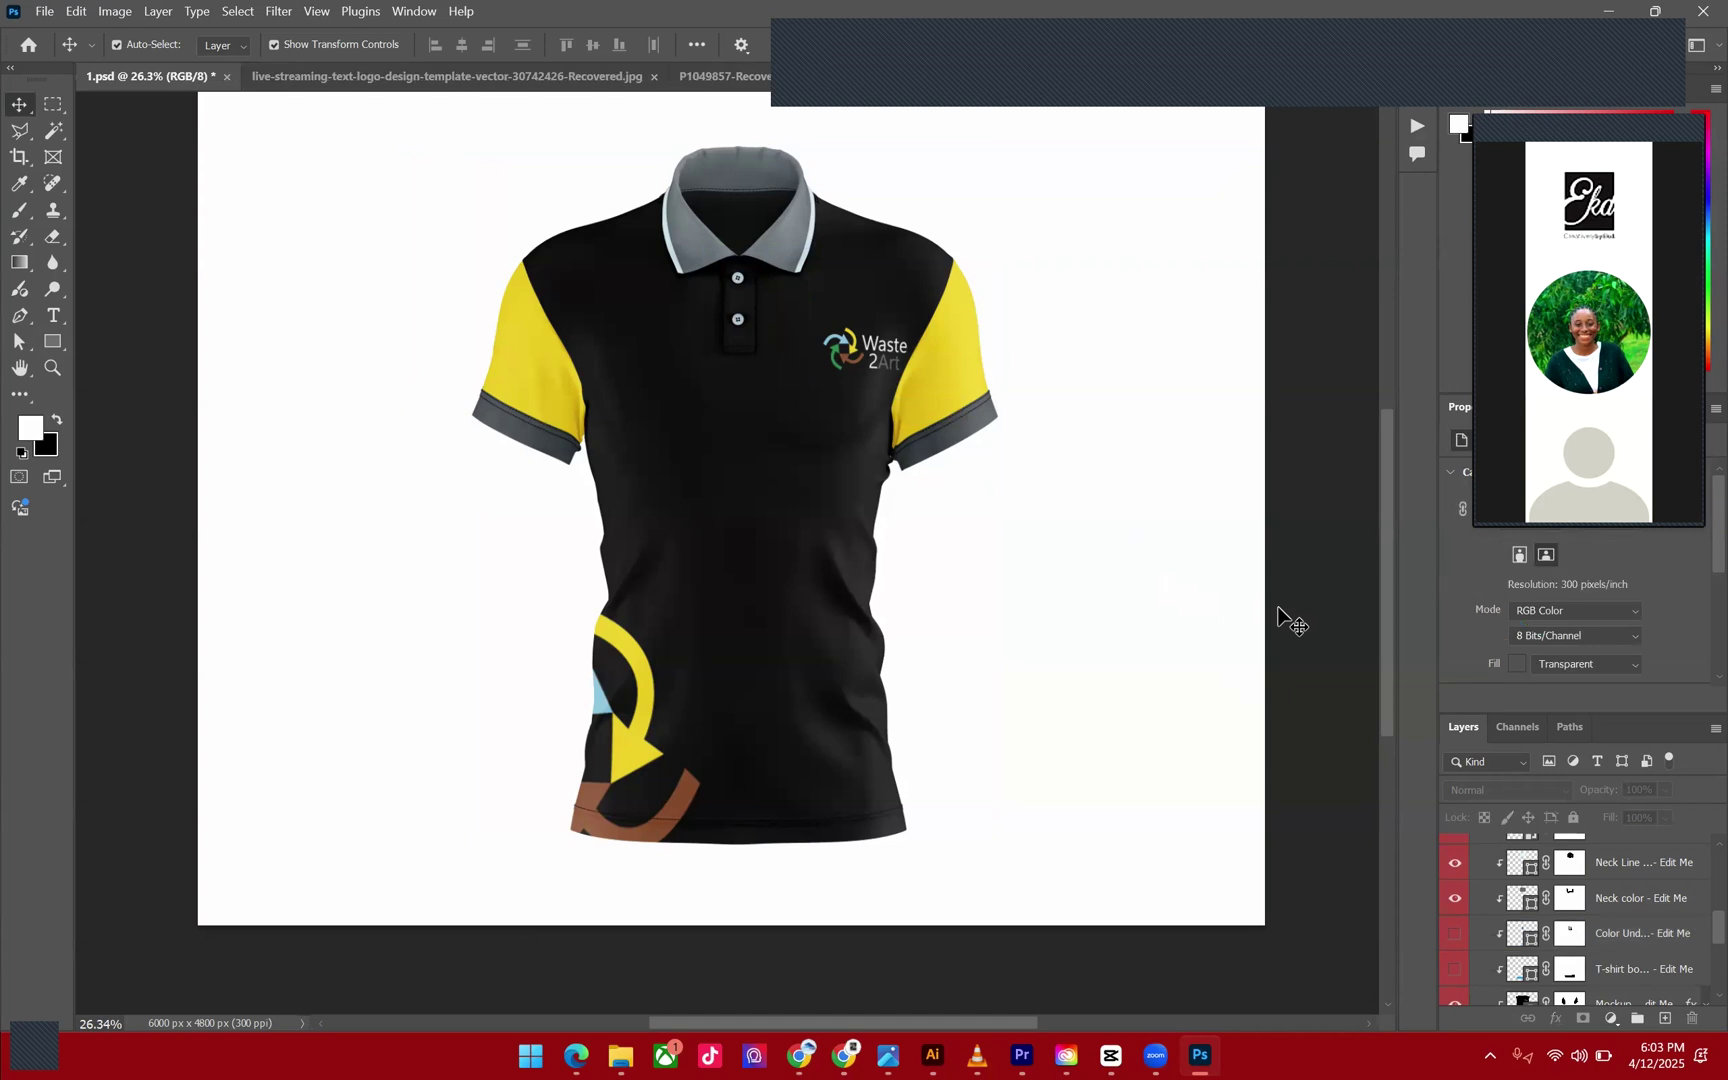
Examine the whole recoloured polo shirt at different magnifications.
scroll(1284, 617, "down", 3)
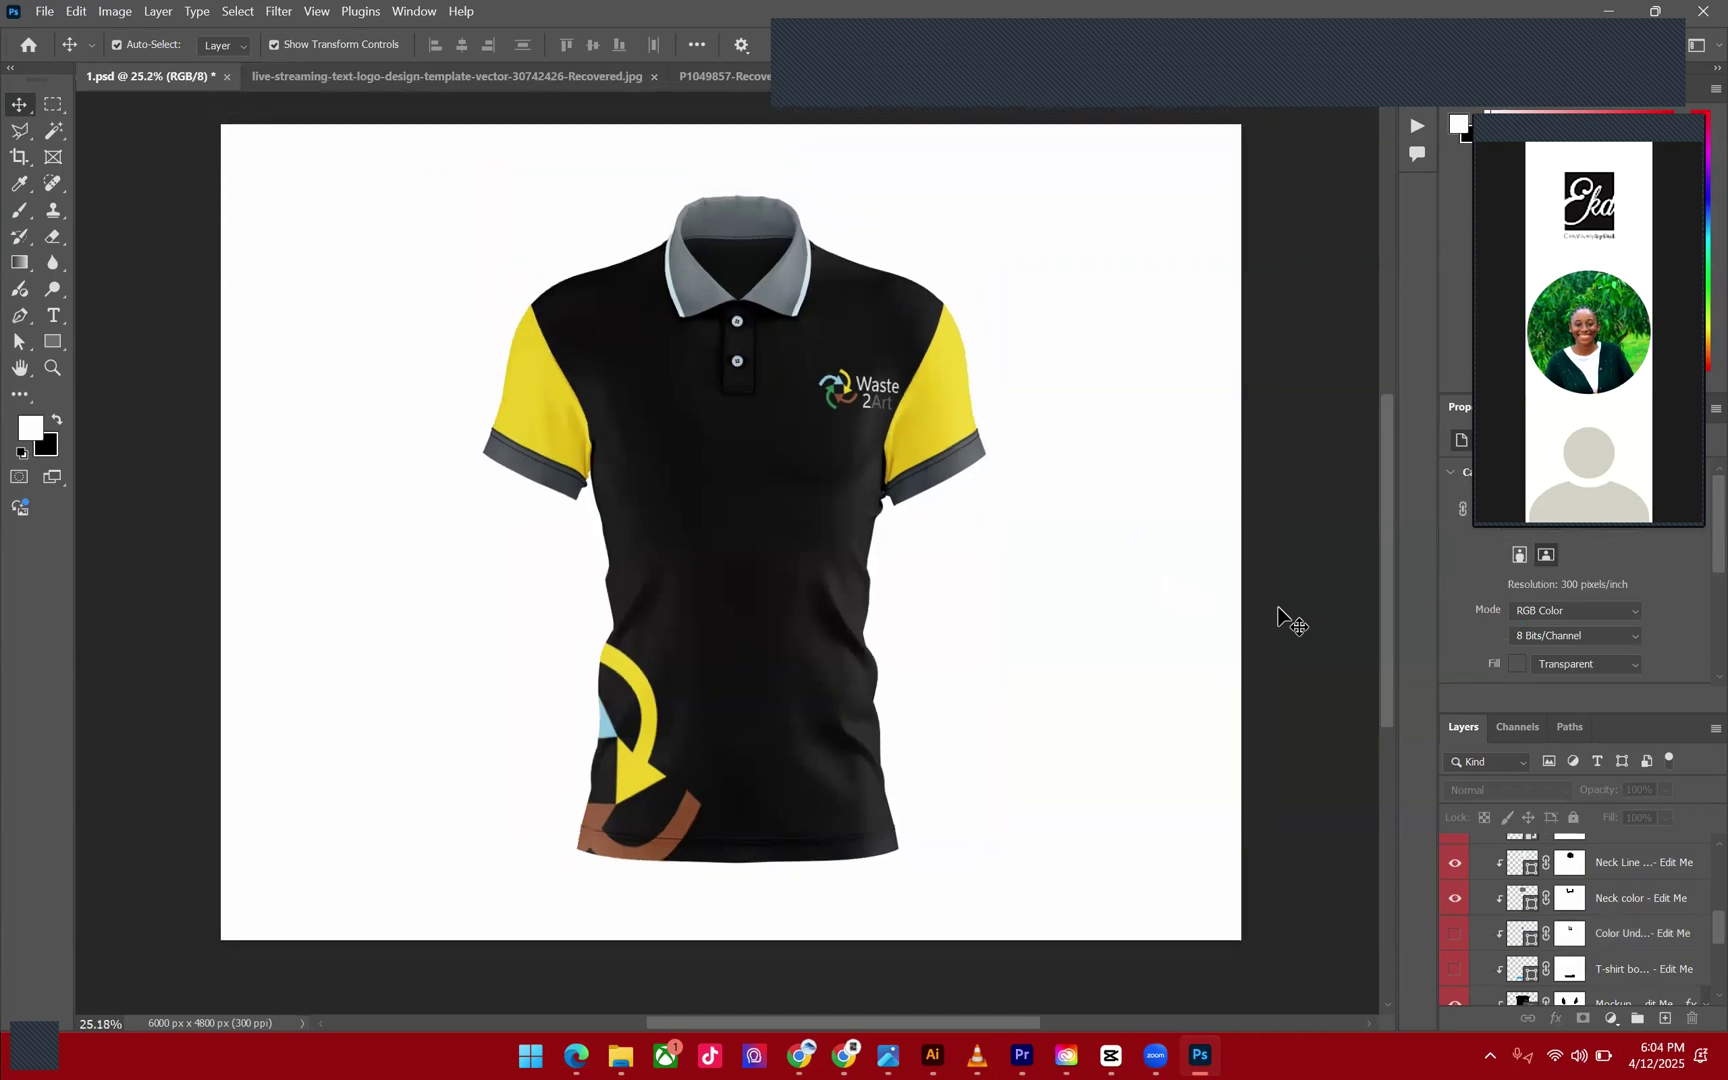
scroll(1284, 617, "up", 2)
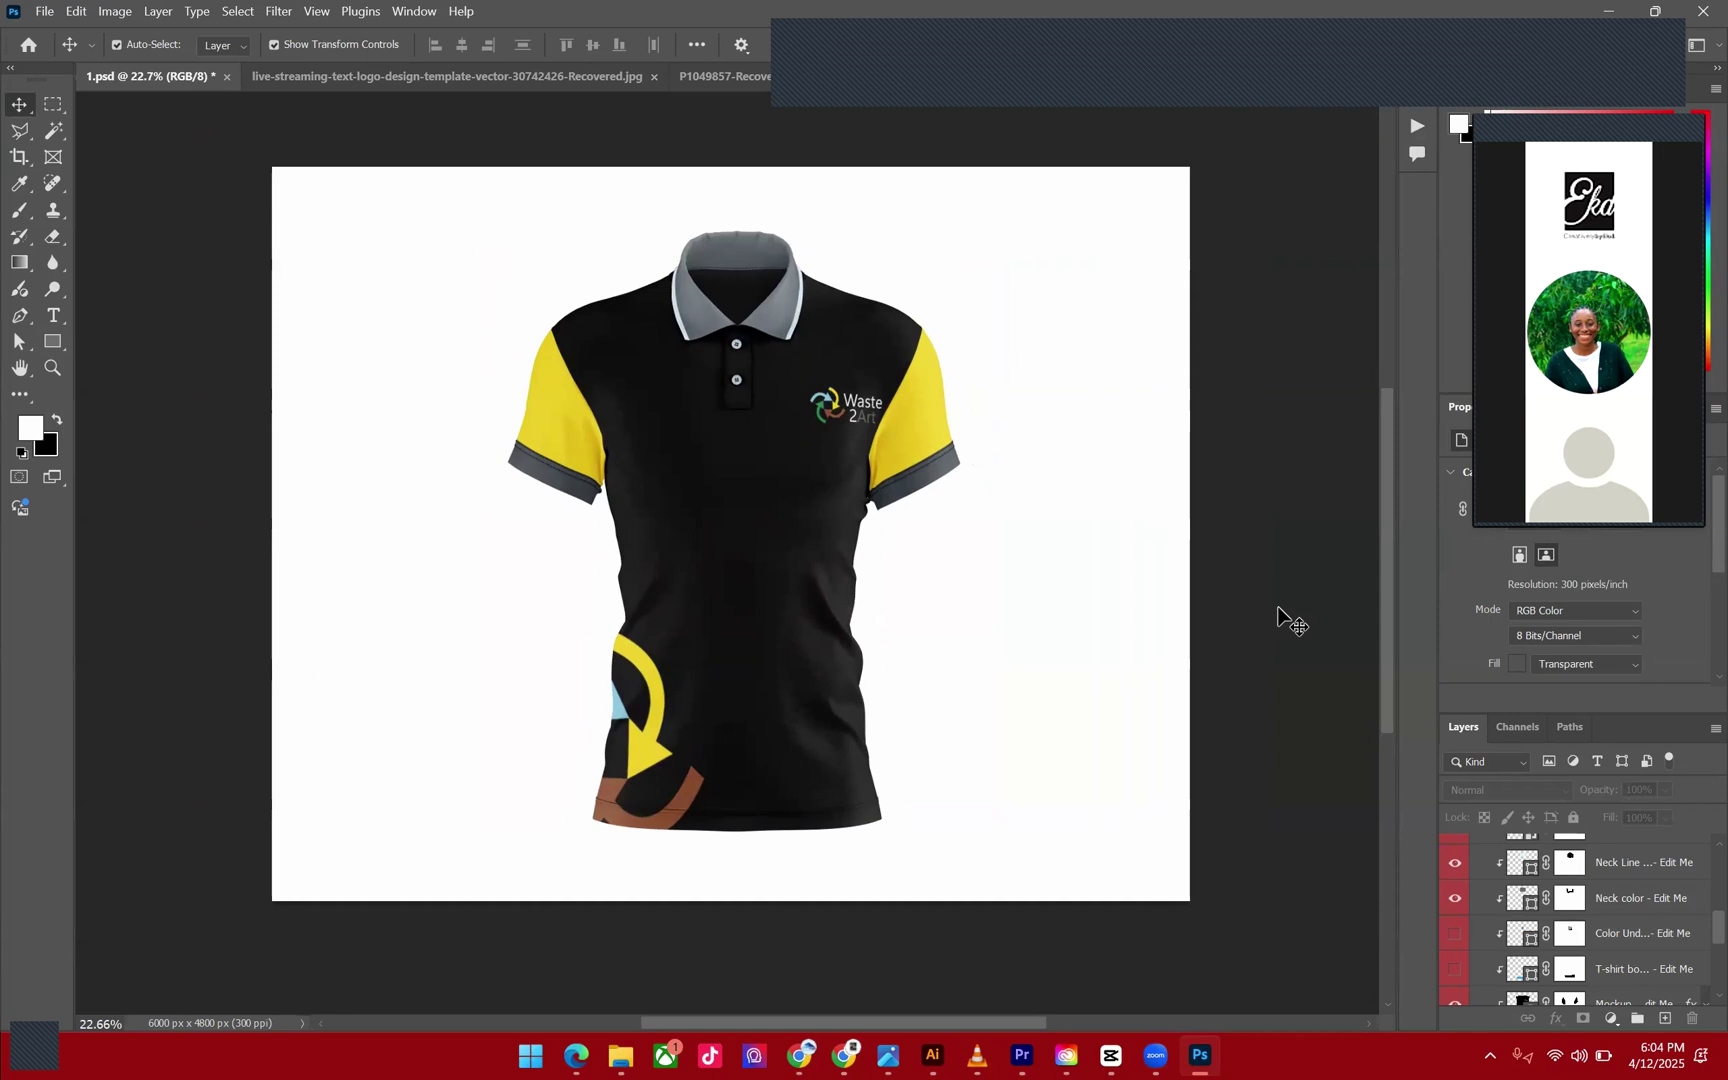
scroll(1284, 617, "up", 1)
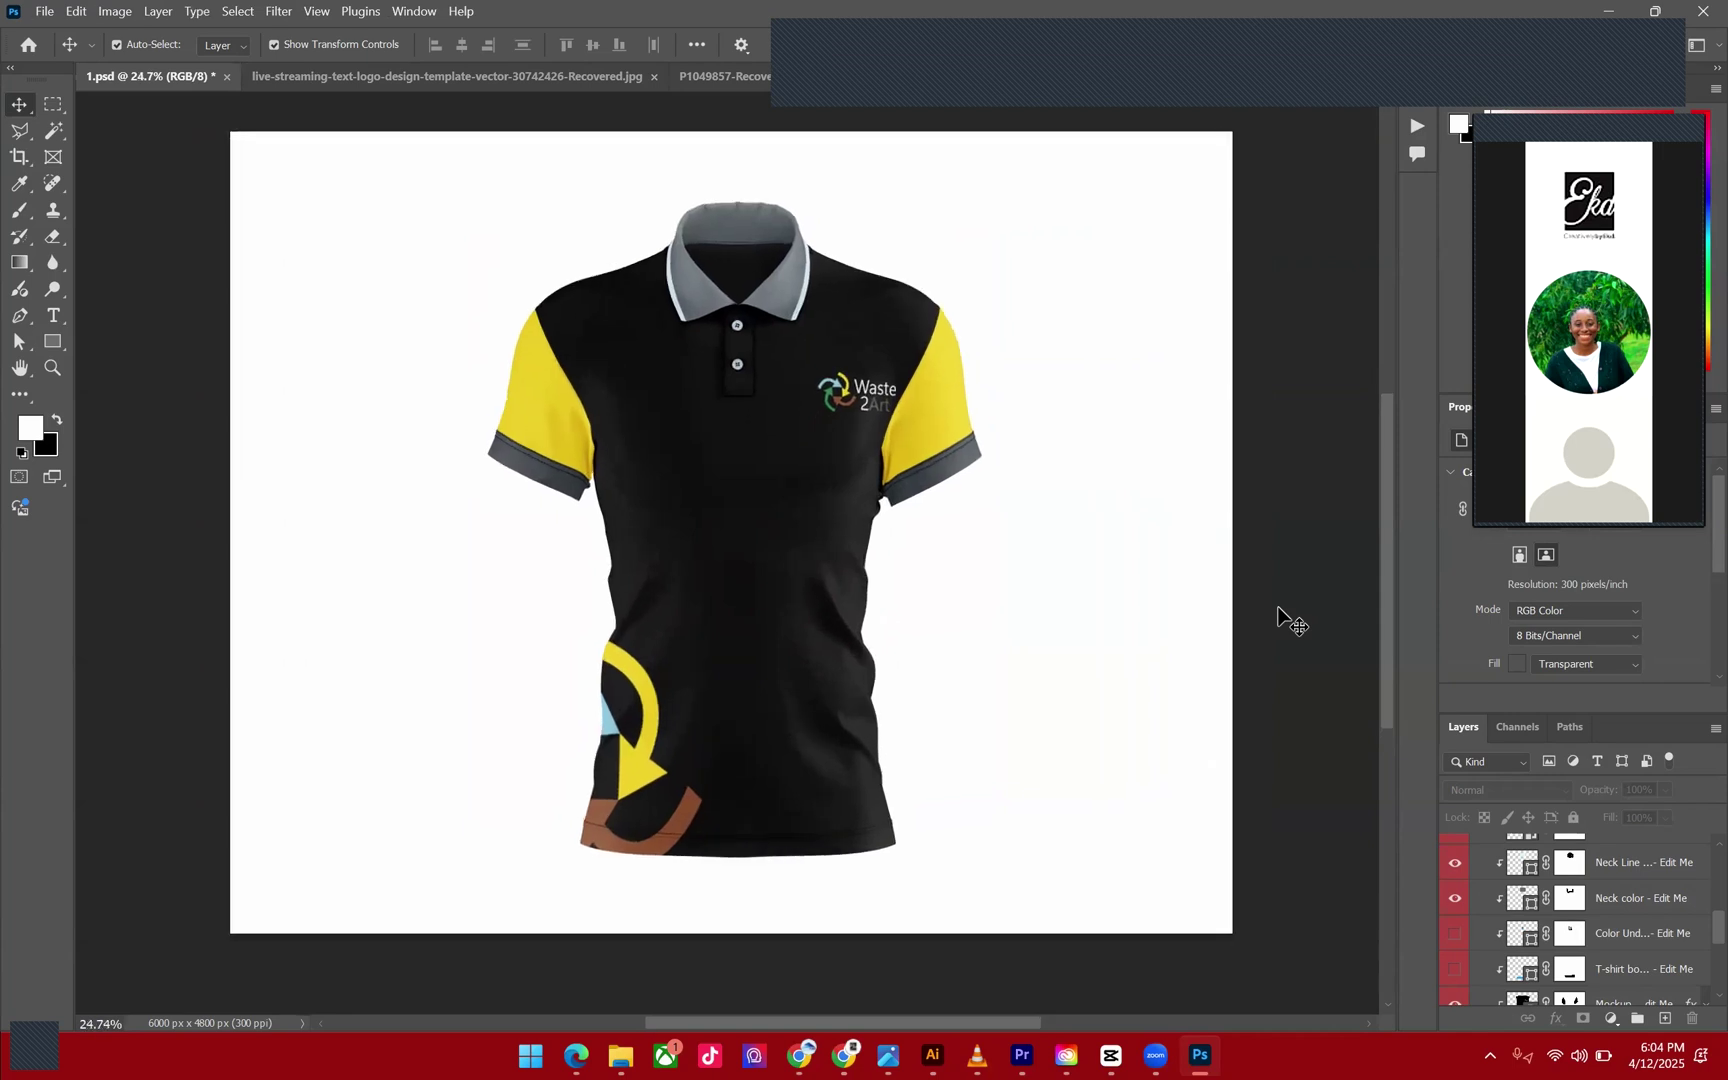
scroll(1284, 617, "up", 1)
scroll(1284, 617, "down", 3)
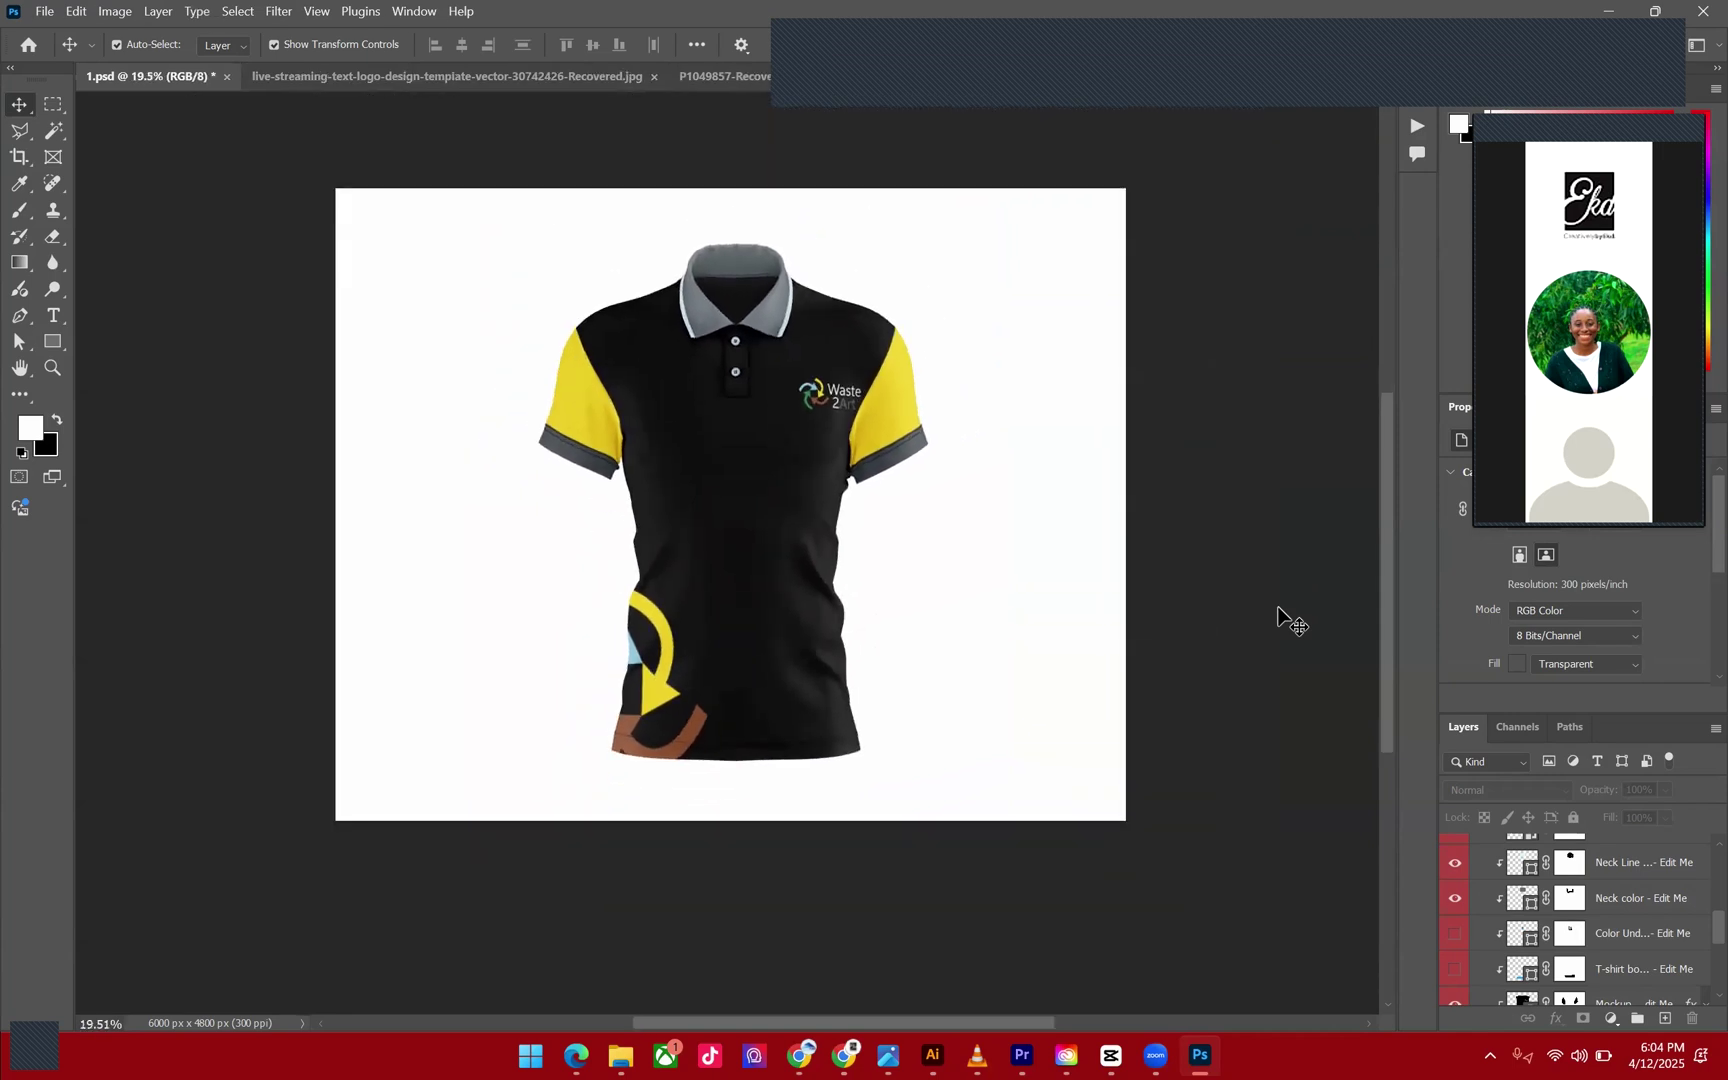
scroll(1284, 617, "up", 1)
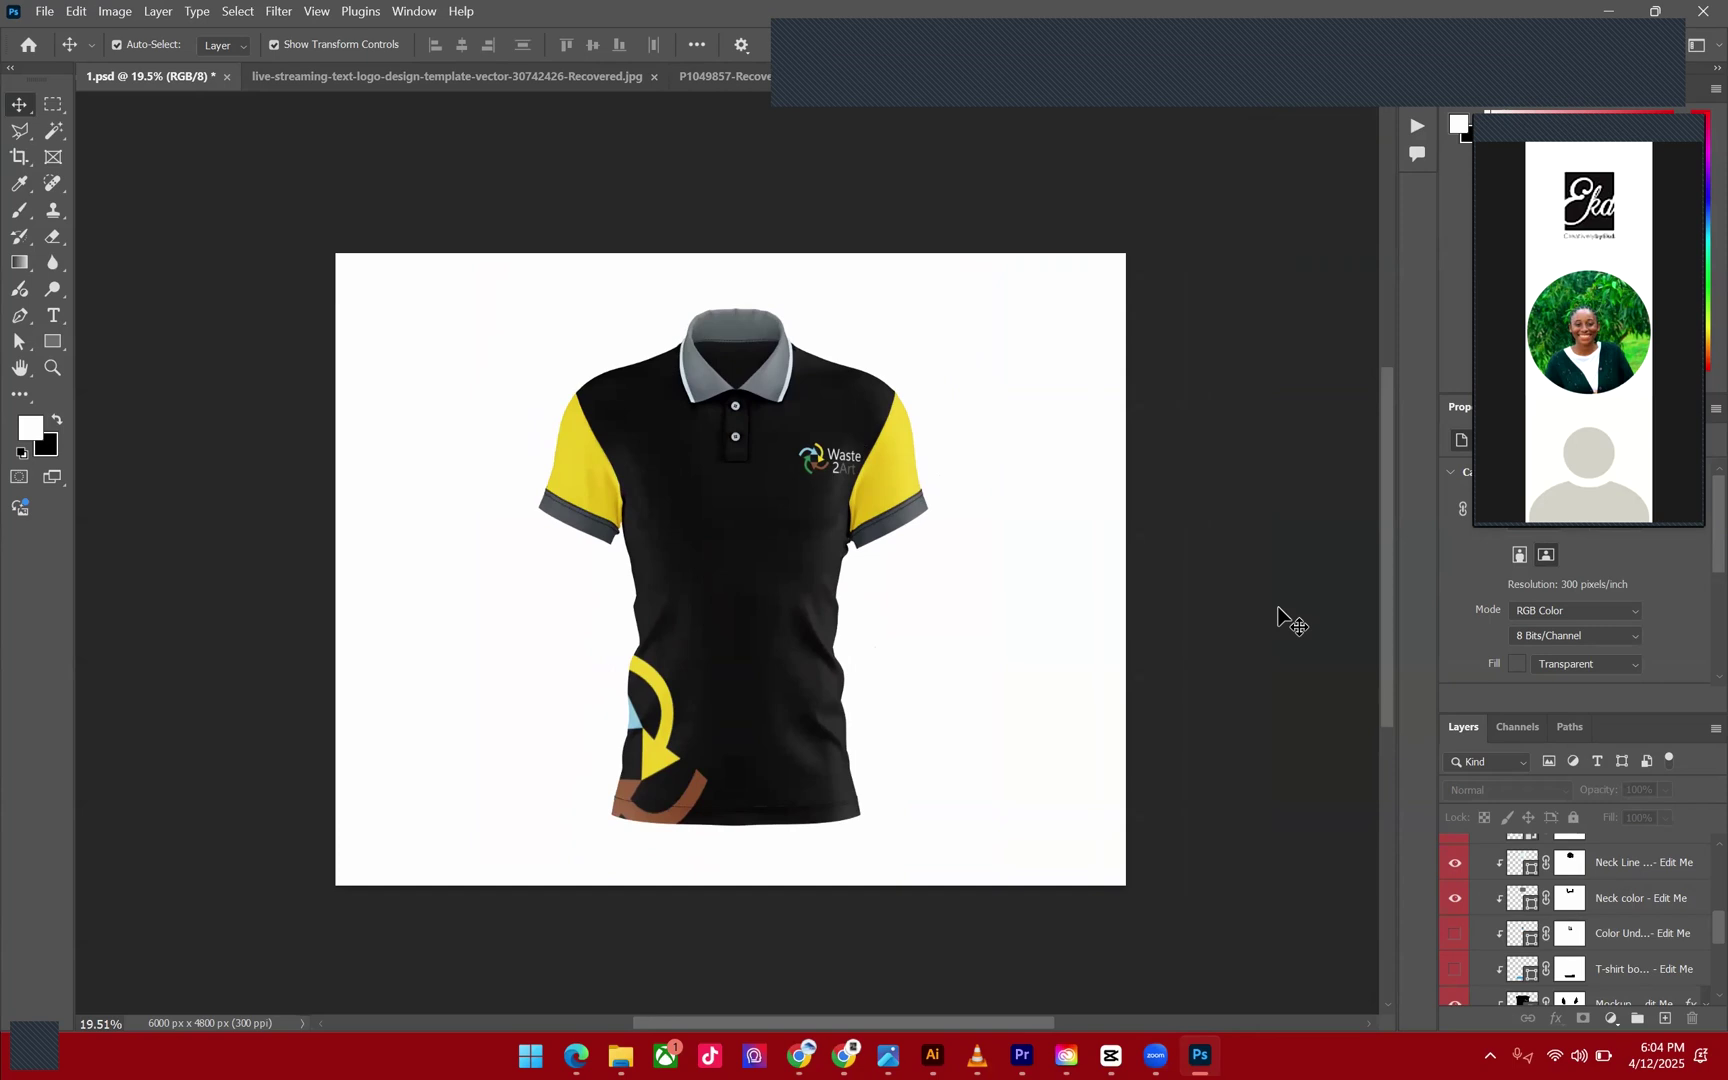
scroll(1284, 617, "up", 3)
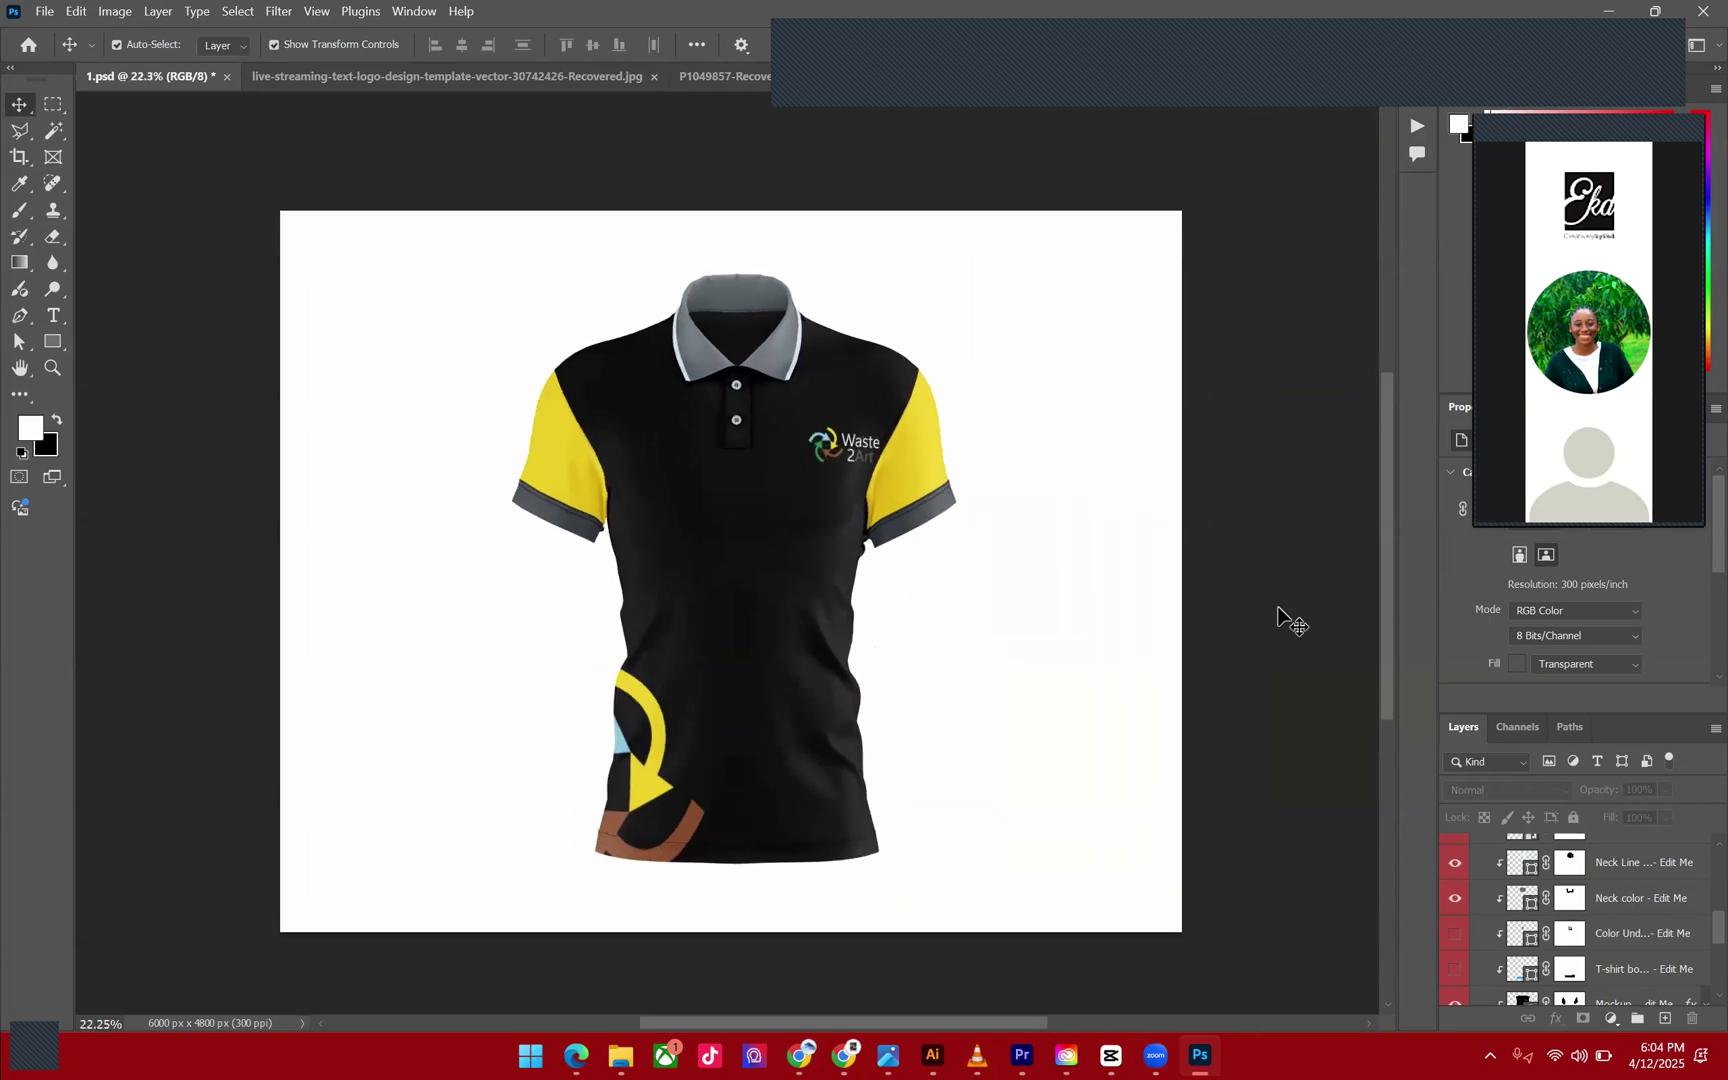
left_click(776, 348)
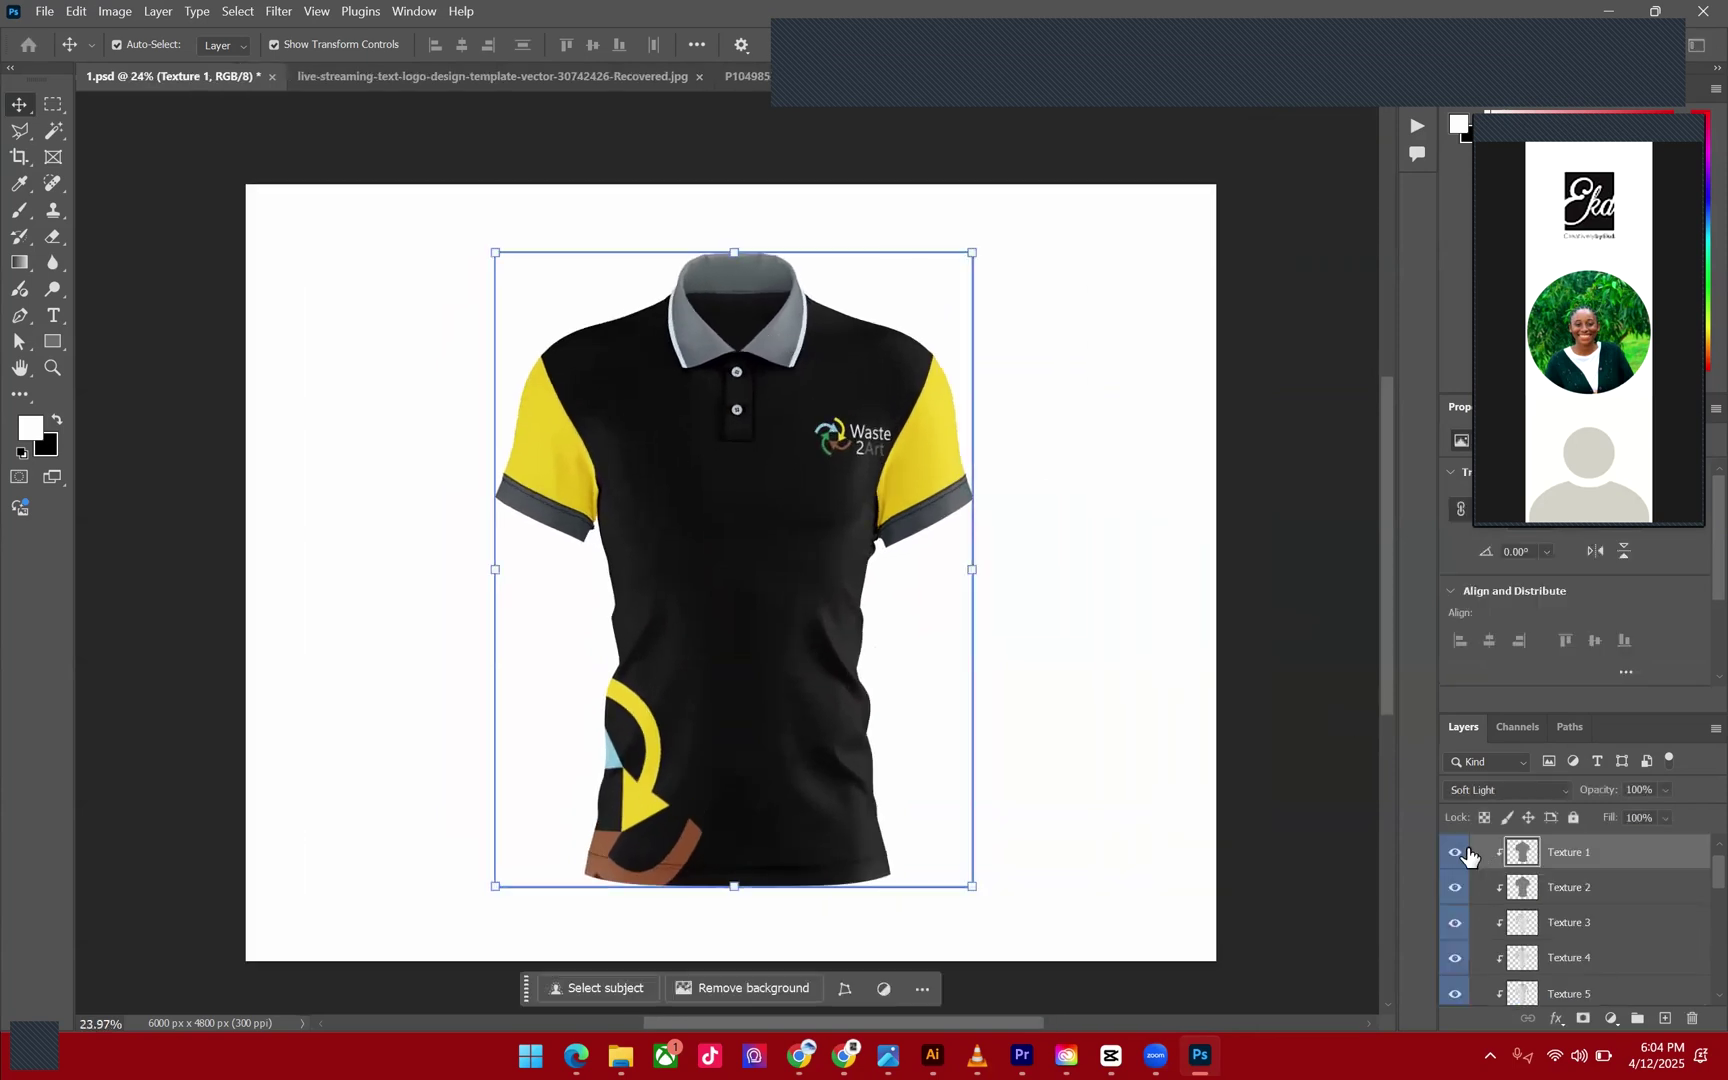
left_click(1316, 730)
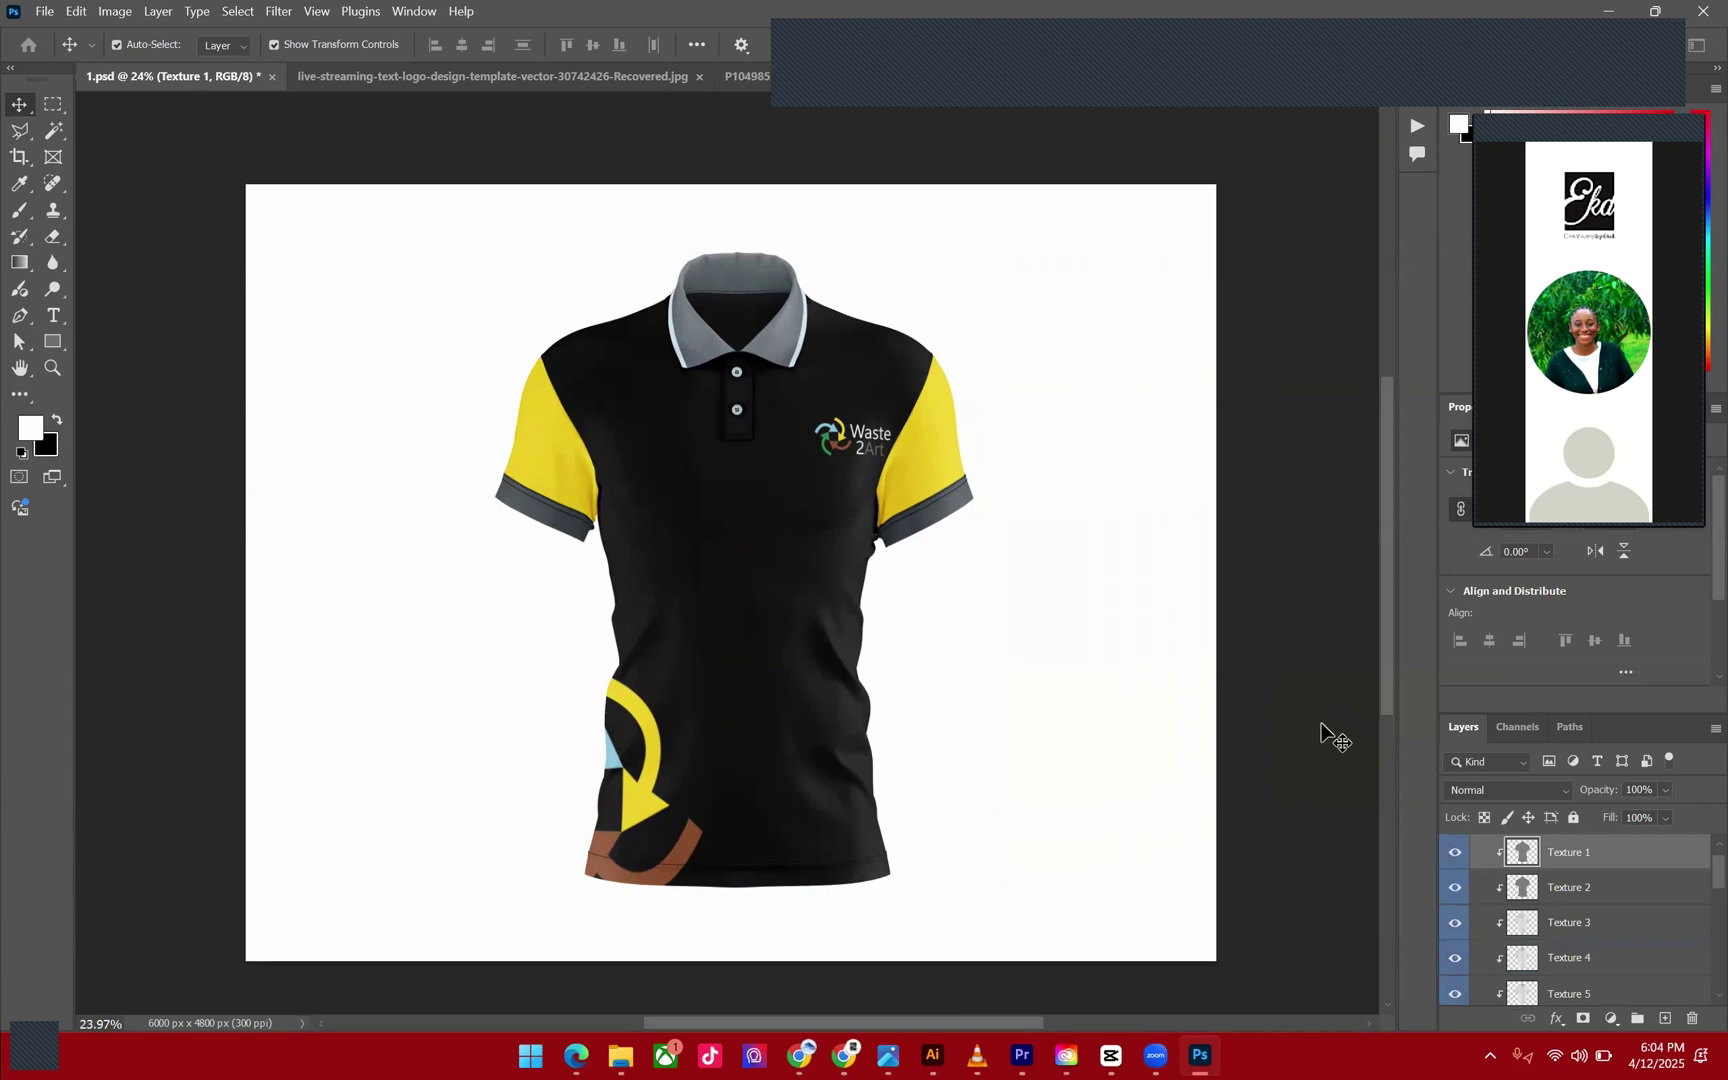
Check what the background's Color Fill layer covers by turning its visibility off and on.
left_click(1142, 609)
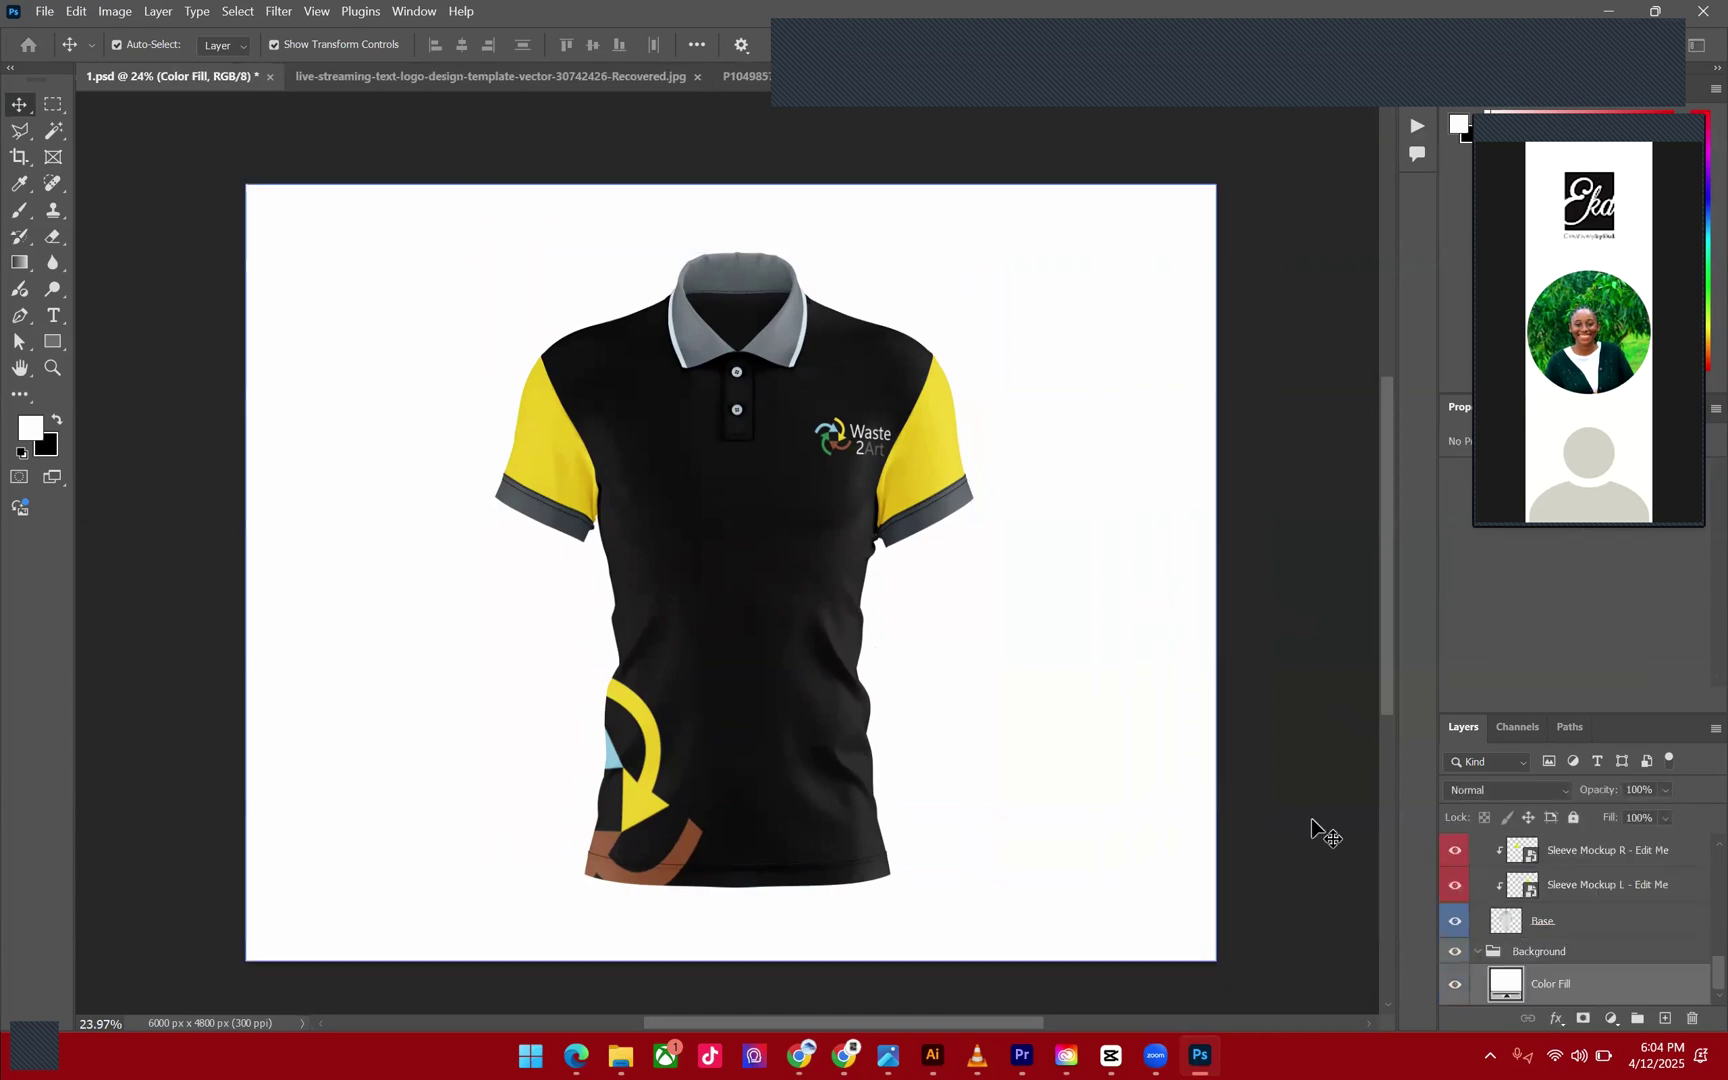
left_click(1450, 985)
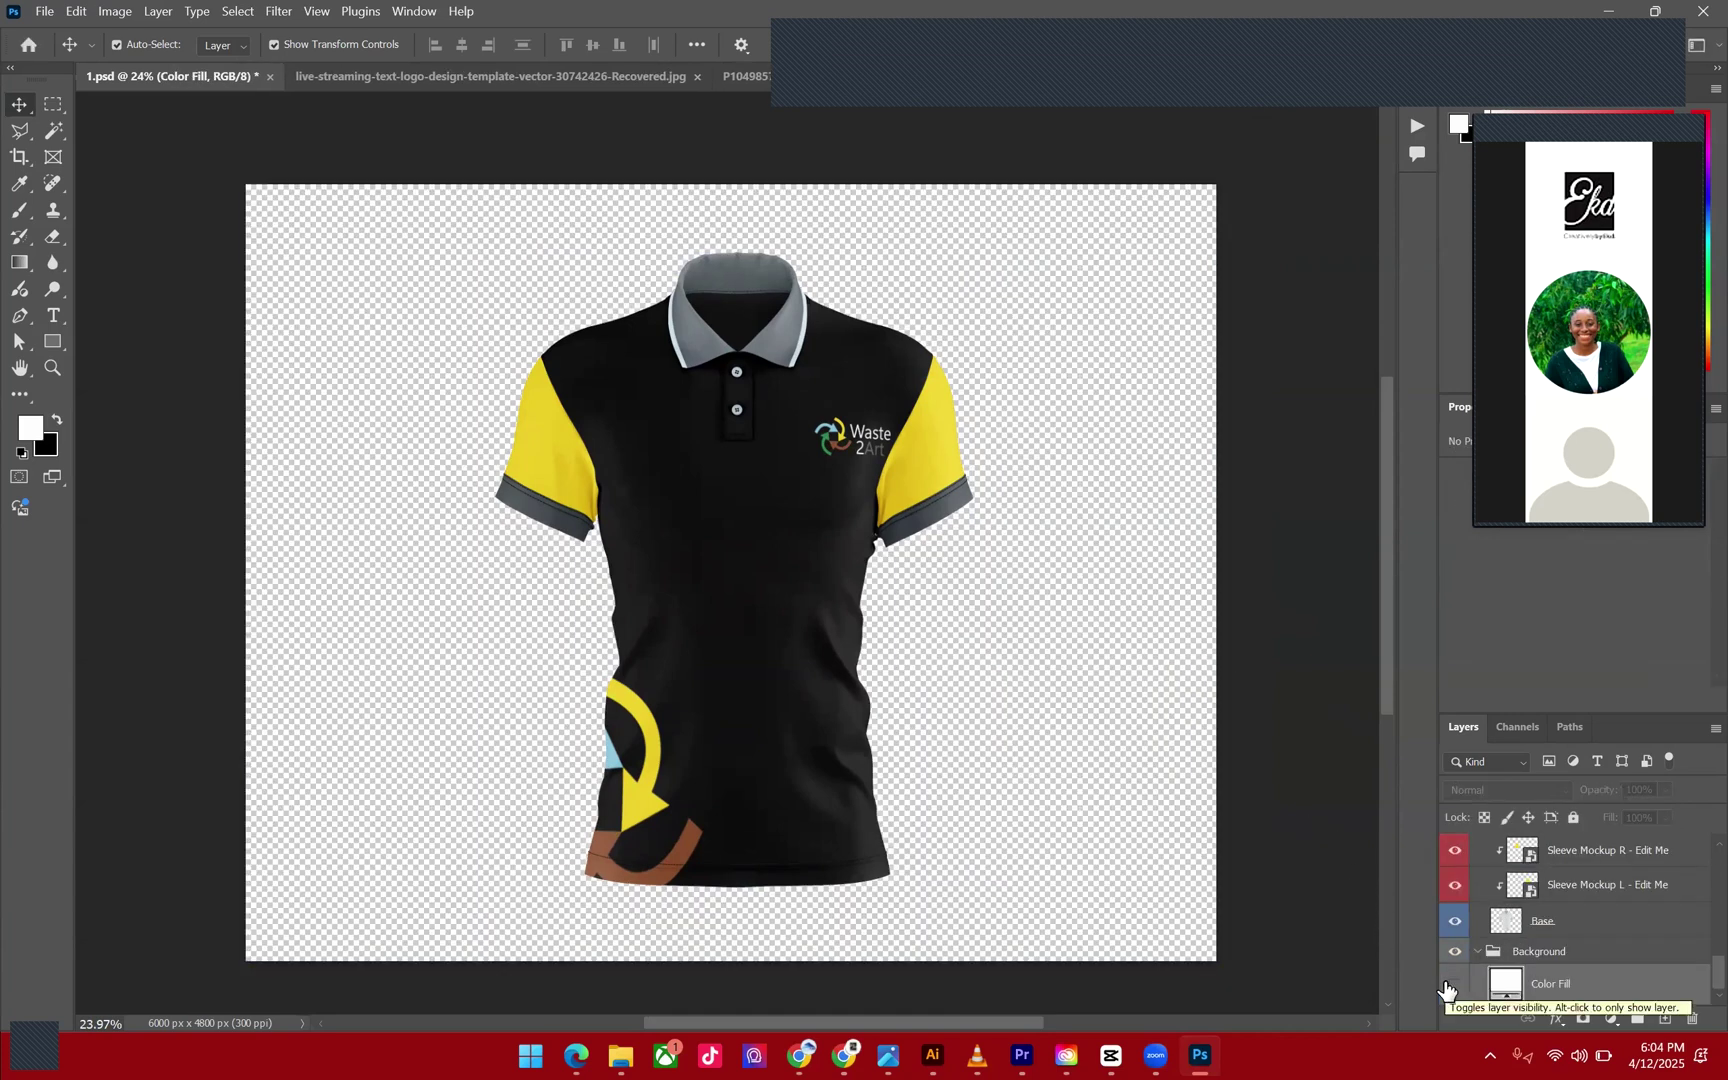
left_click(1446, 987)
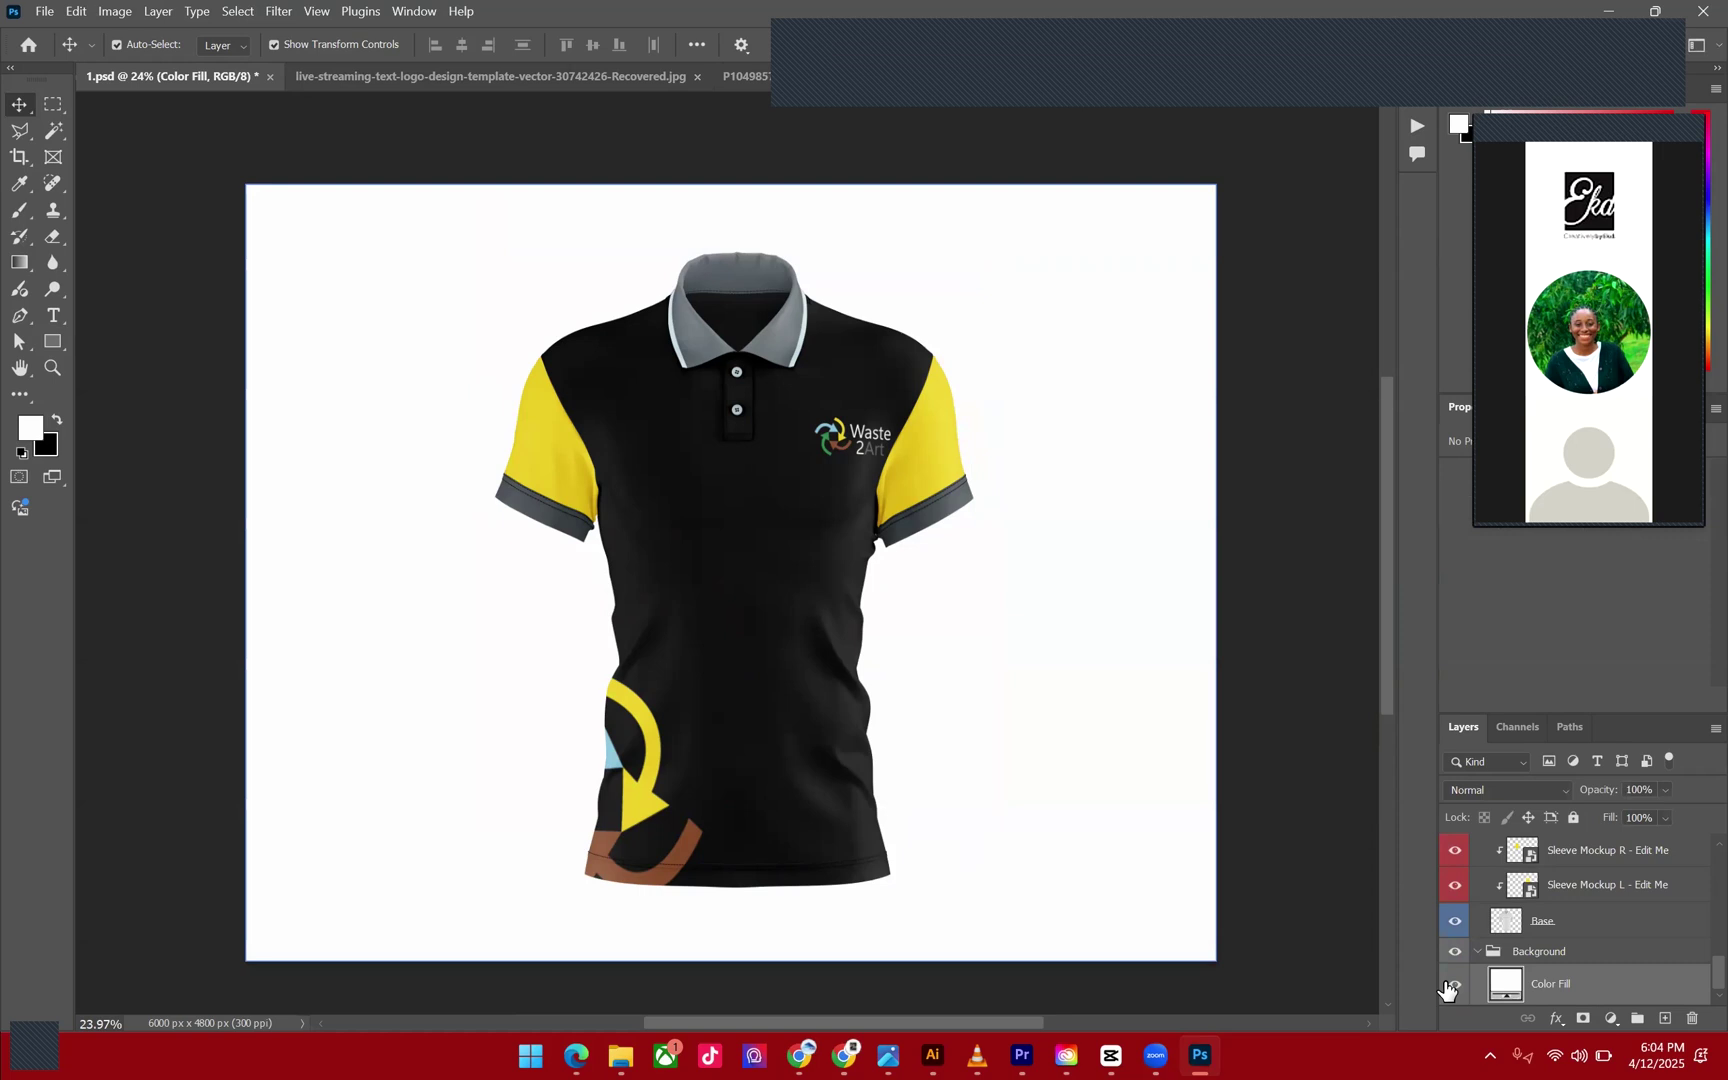
Try grey, yellow, light blue and brown sampled from the shirt as the background Color Fill, ending with white (#ffffff).
double_click(1506, 984)
left_click(783, 333)
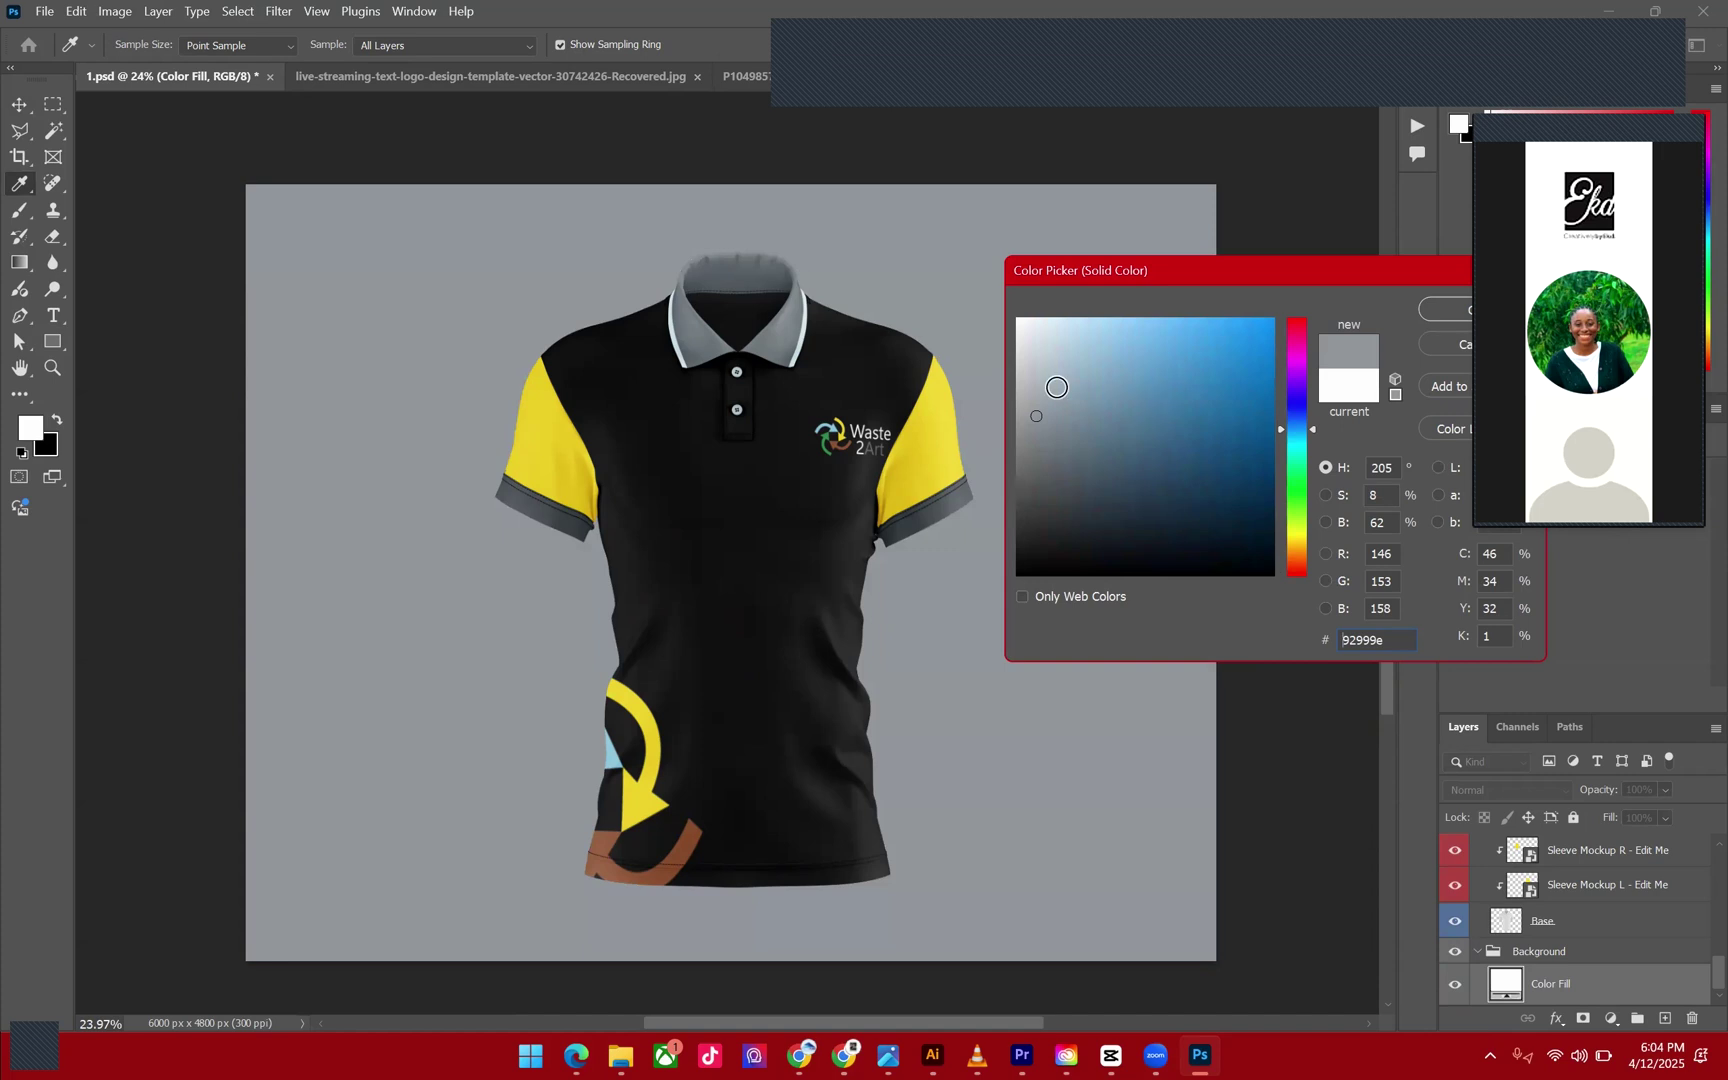
left_click(1057, 387)
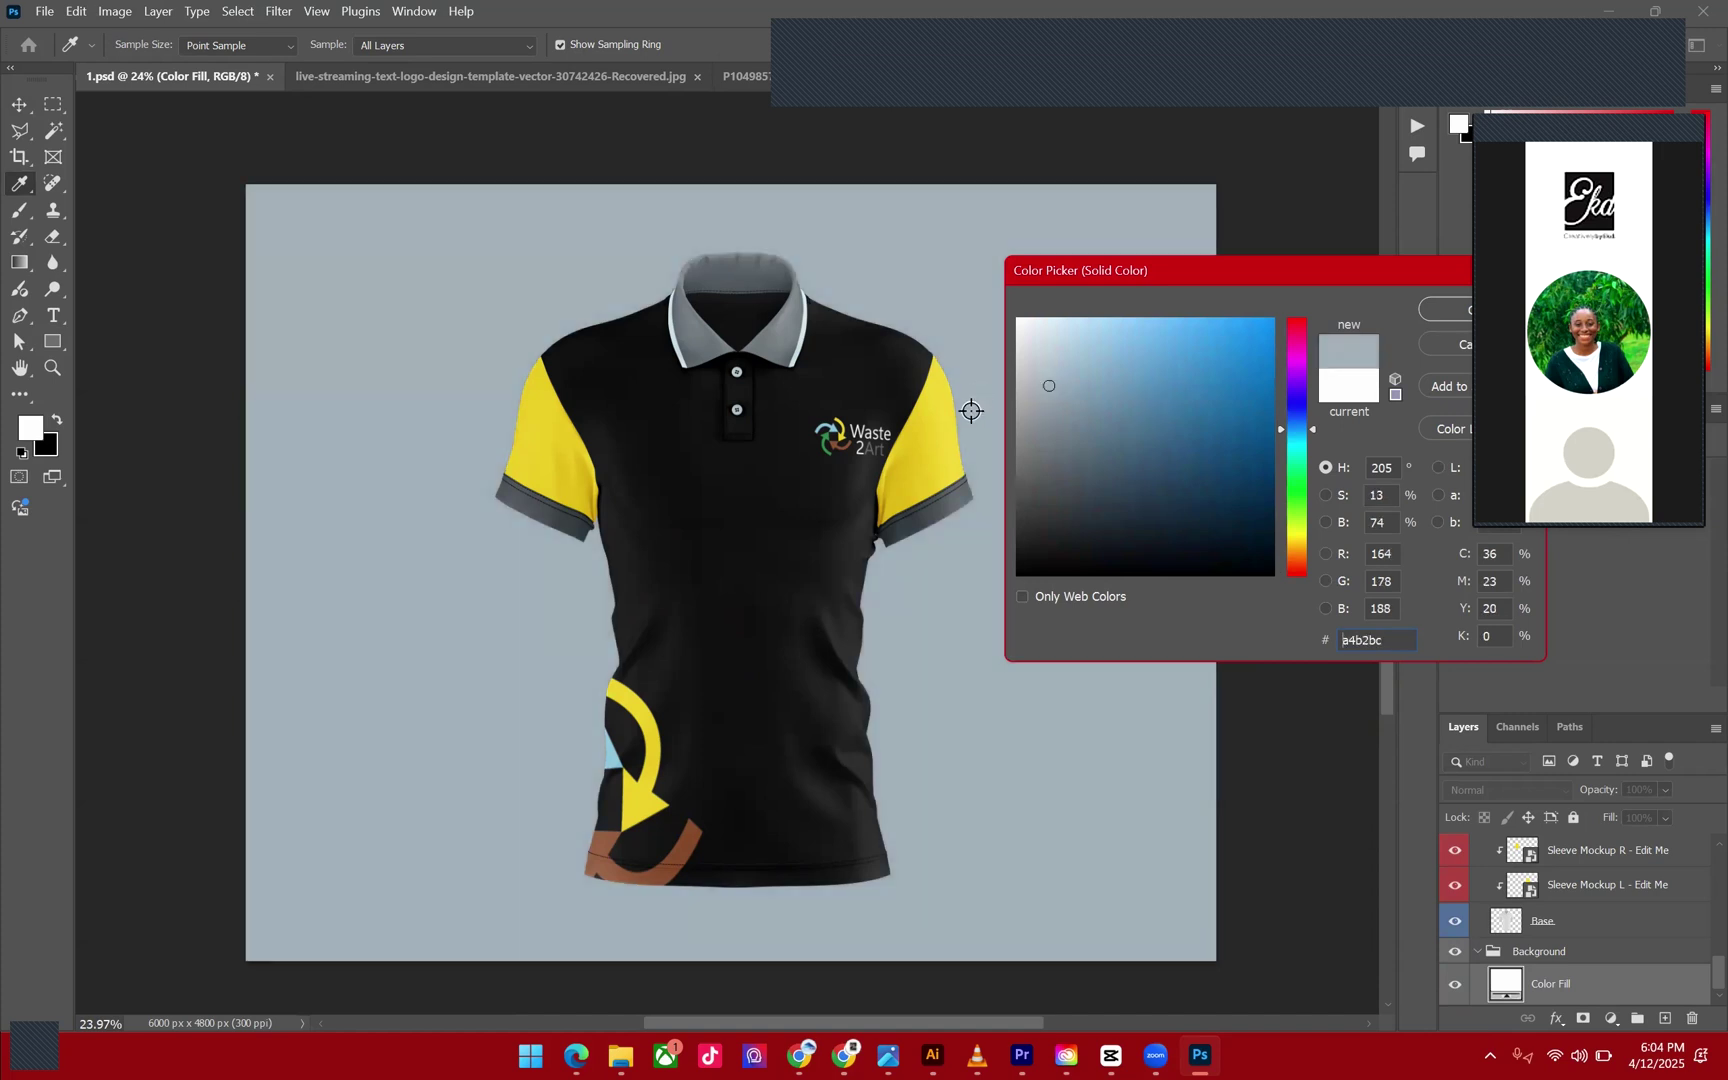
left_click(943, 446)
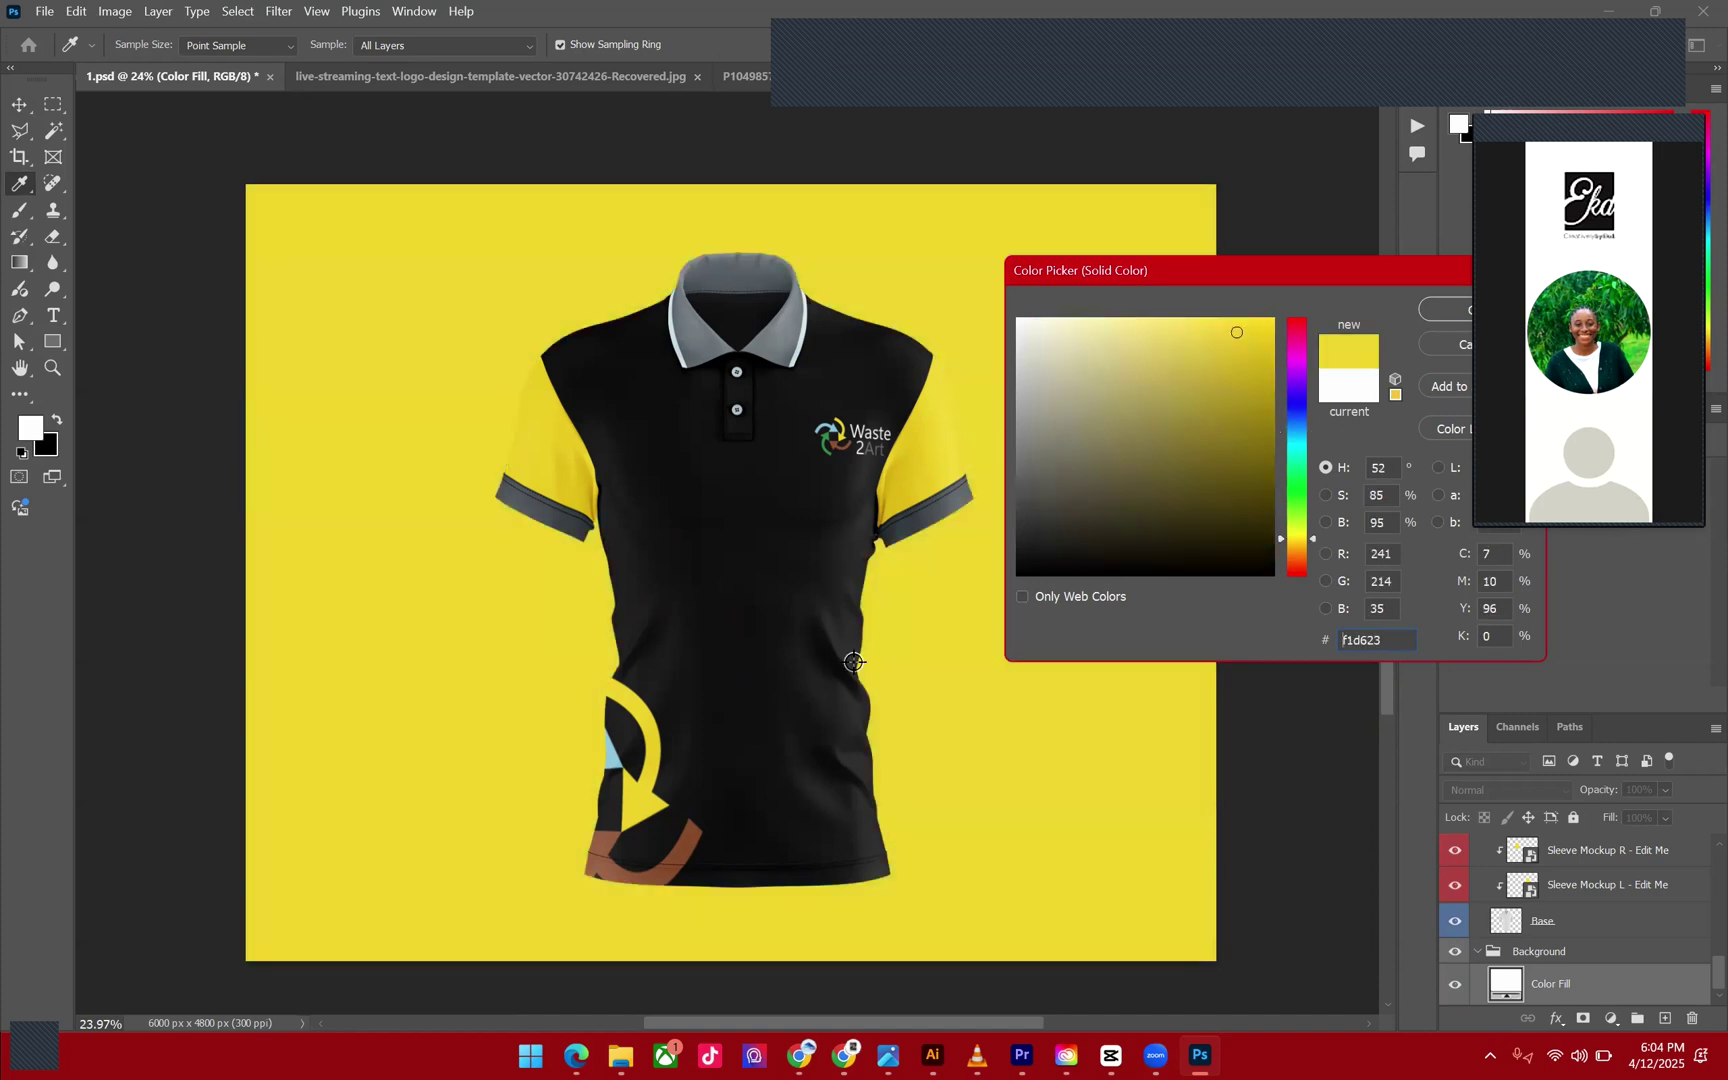
left_click(611, 760)
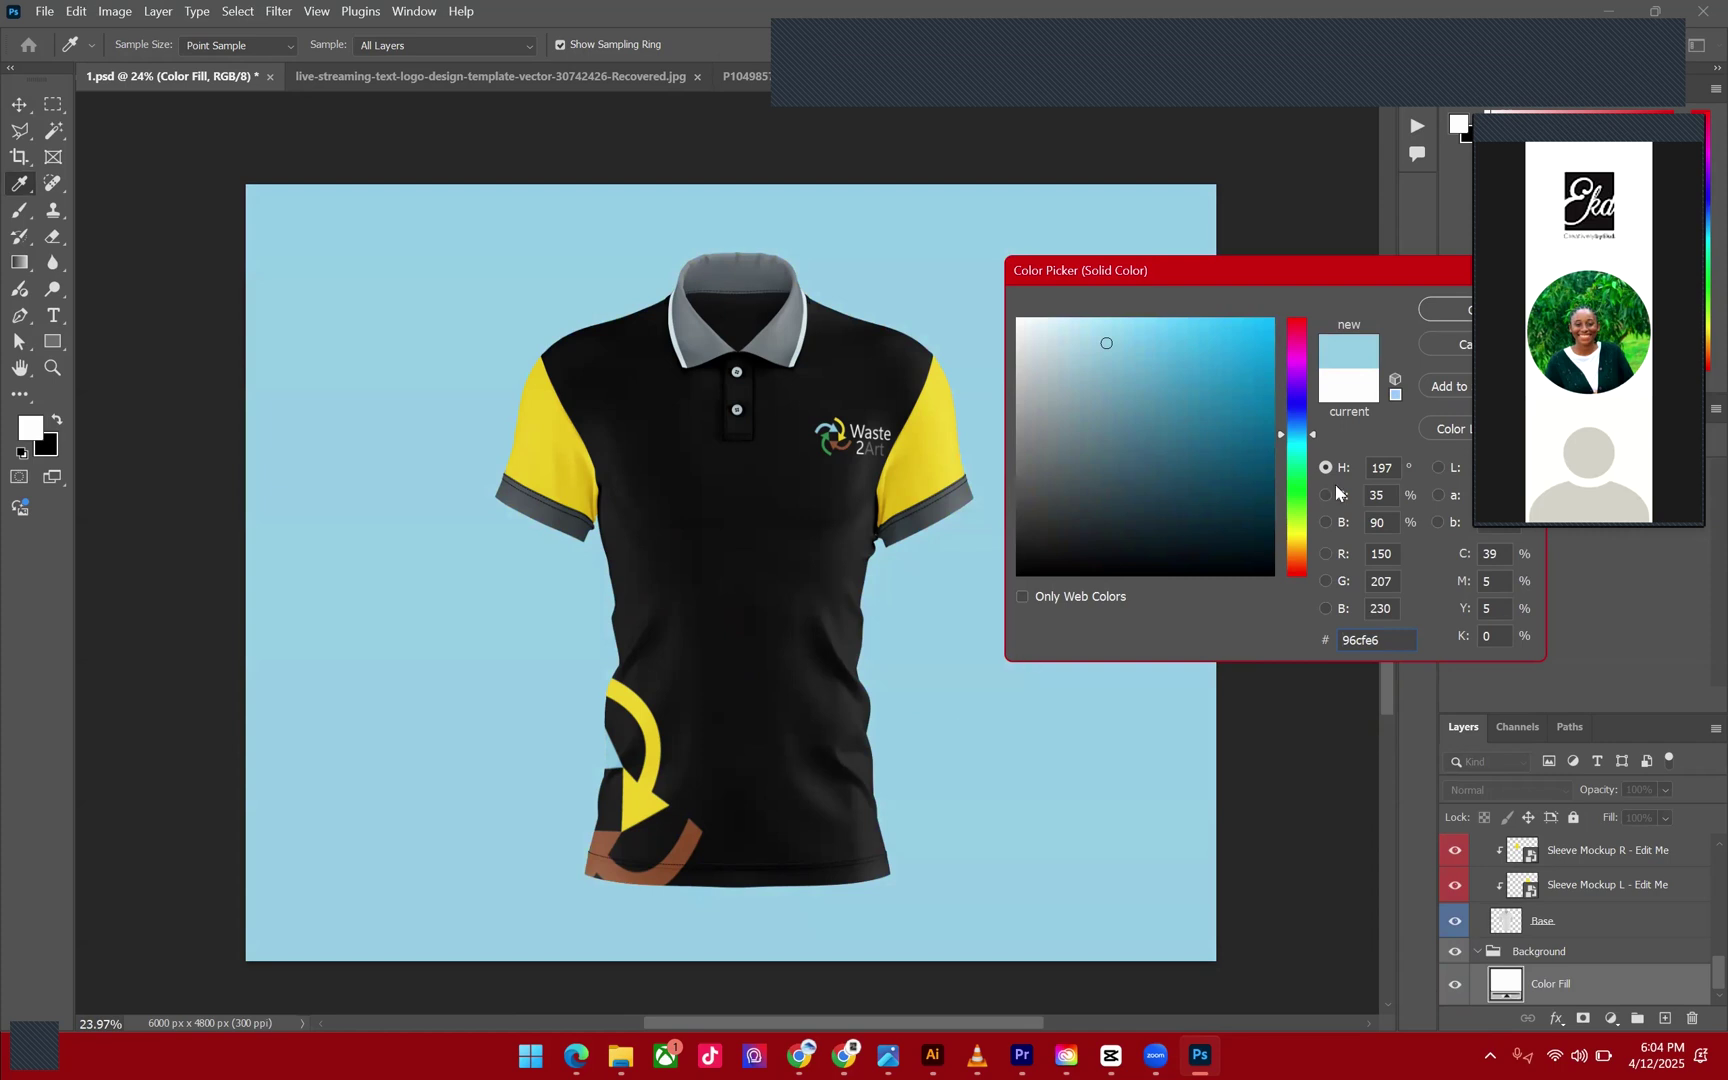
left_click(834, 442)
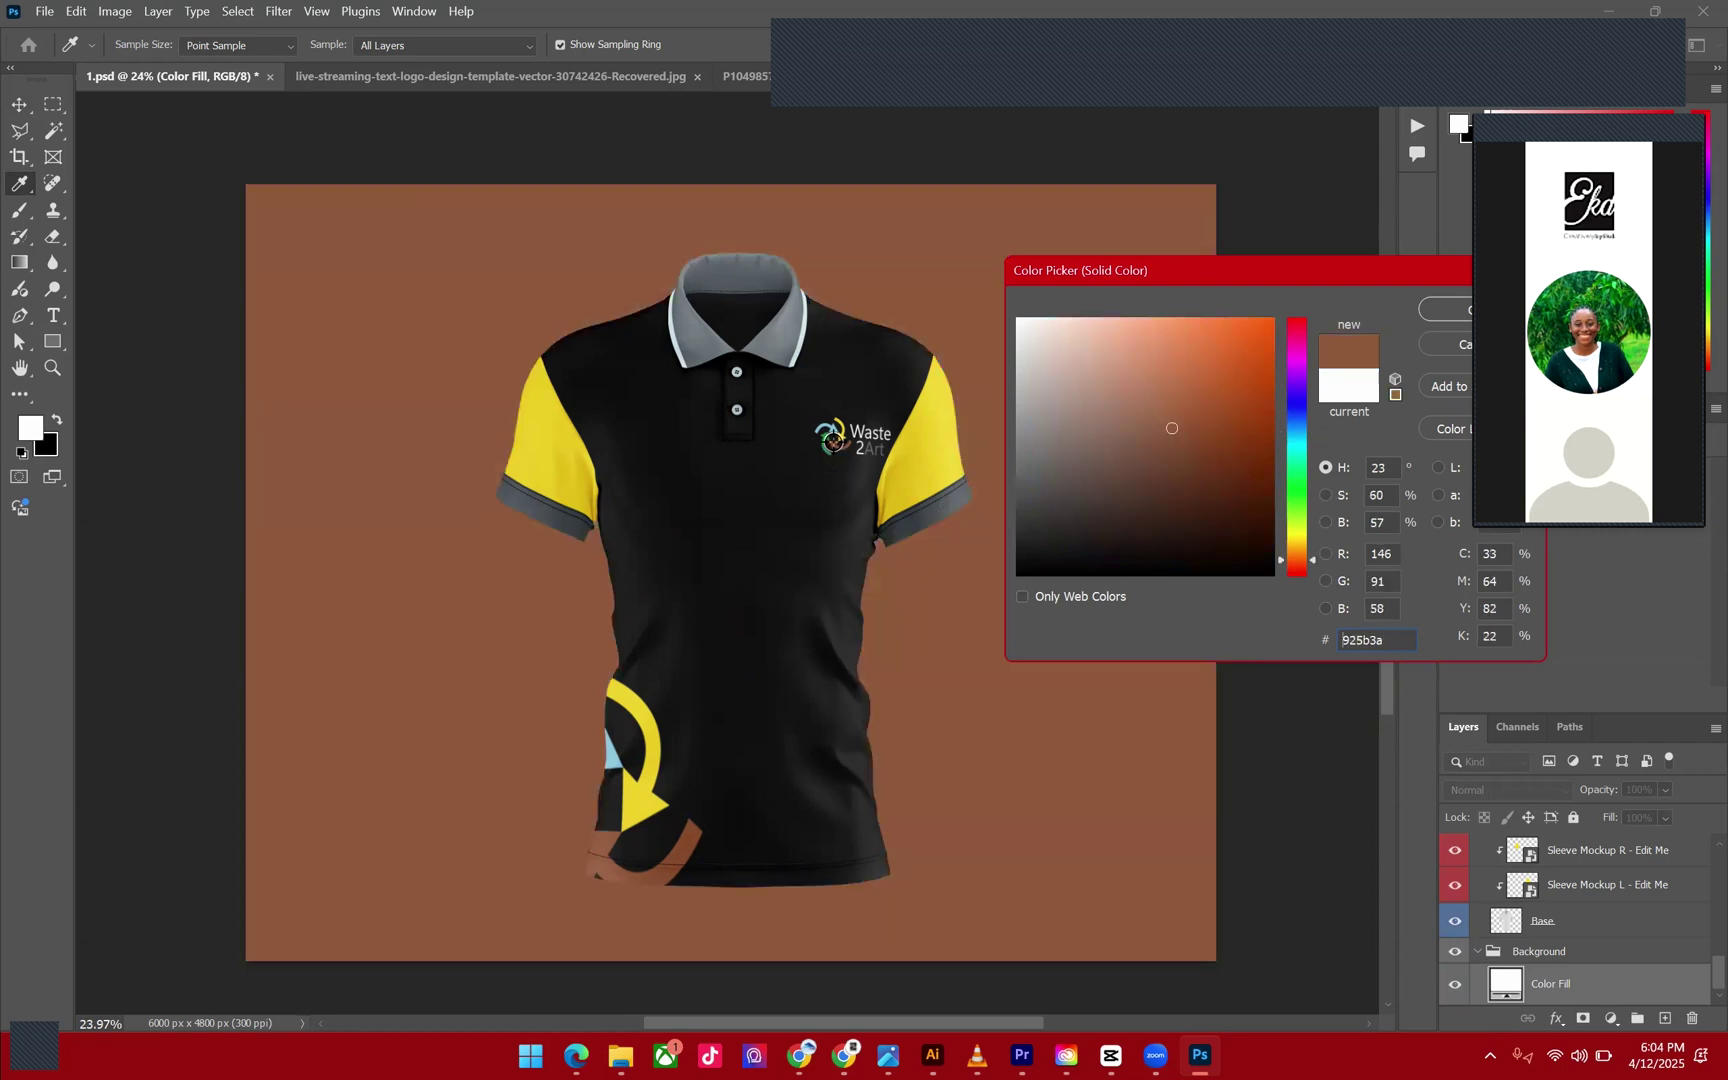
left_click(787, 338)
left_click(899, 222)
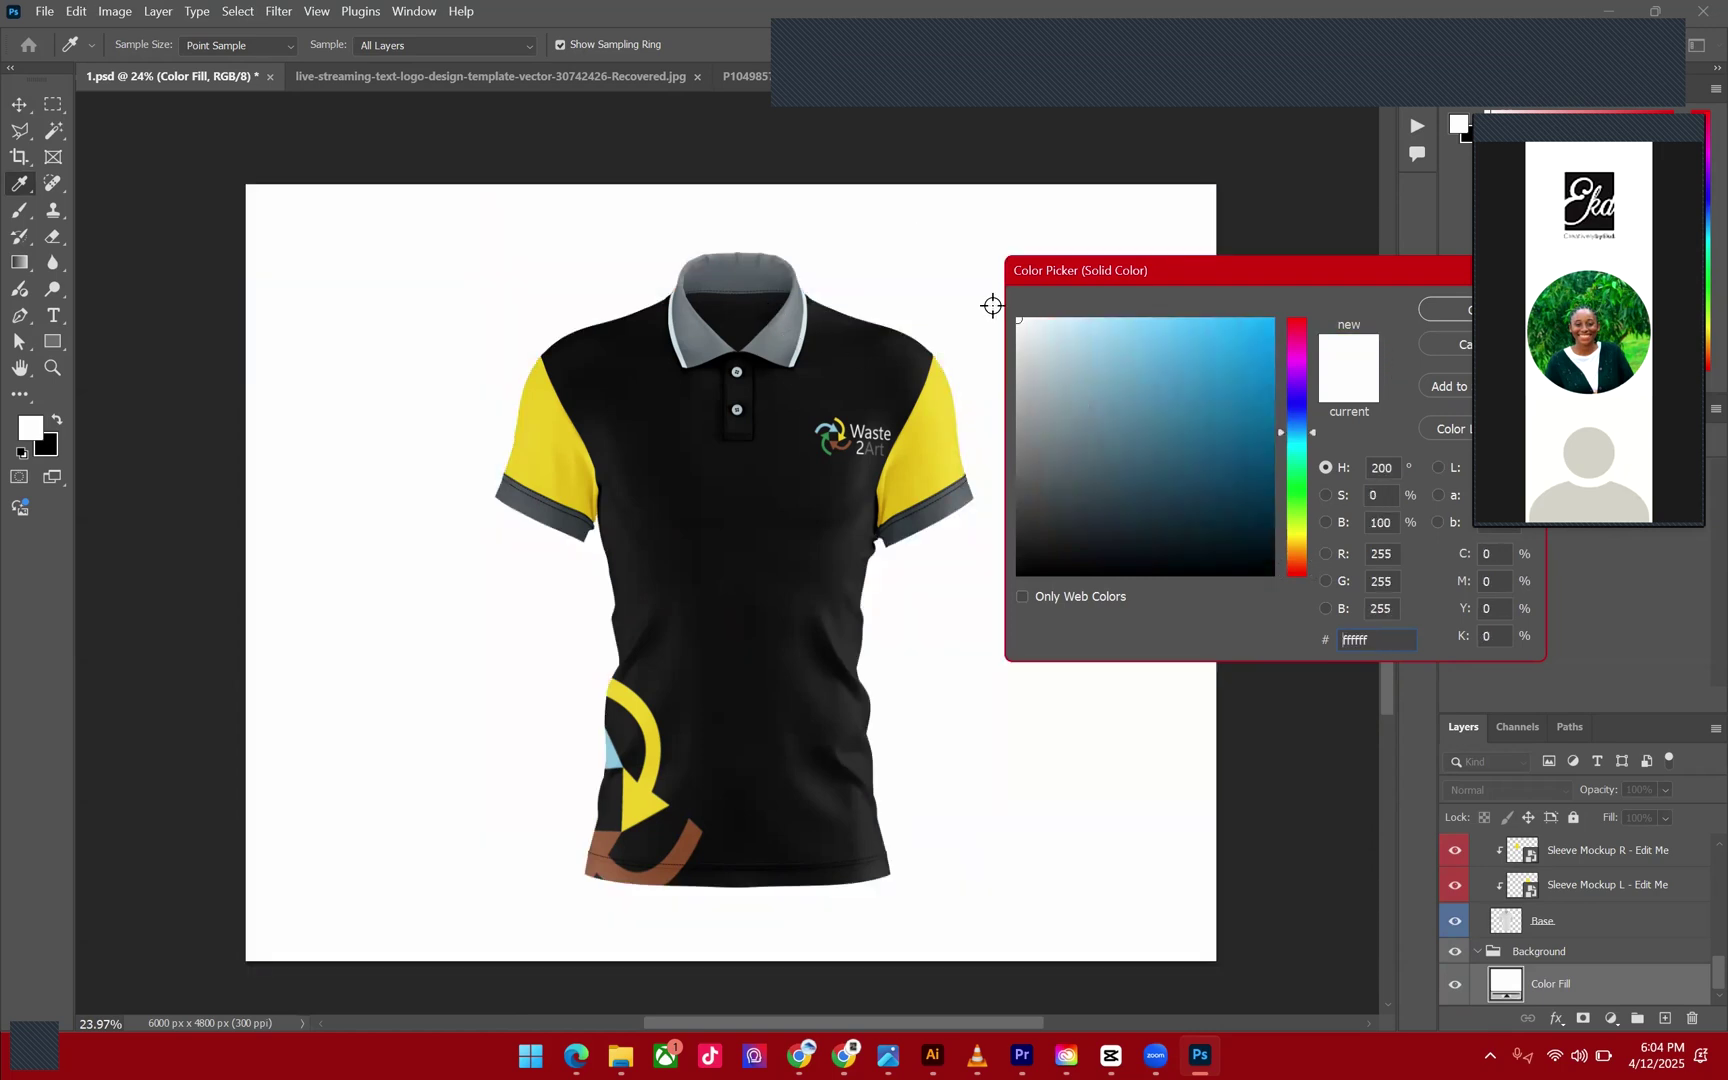
left_click(1455, 307)
left_click(1290, 445)
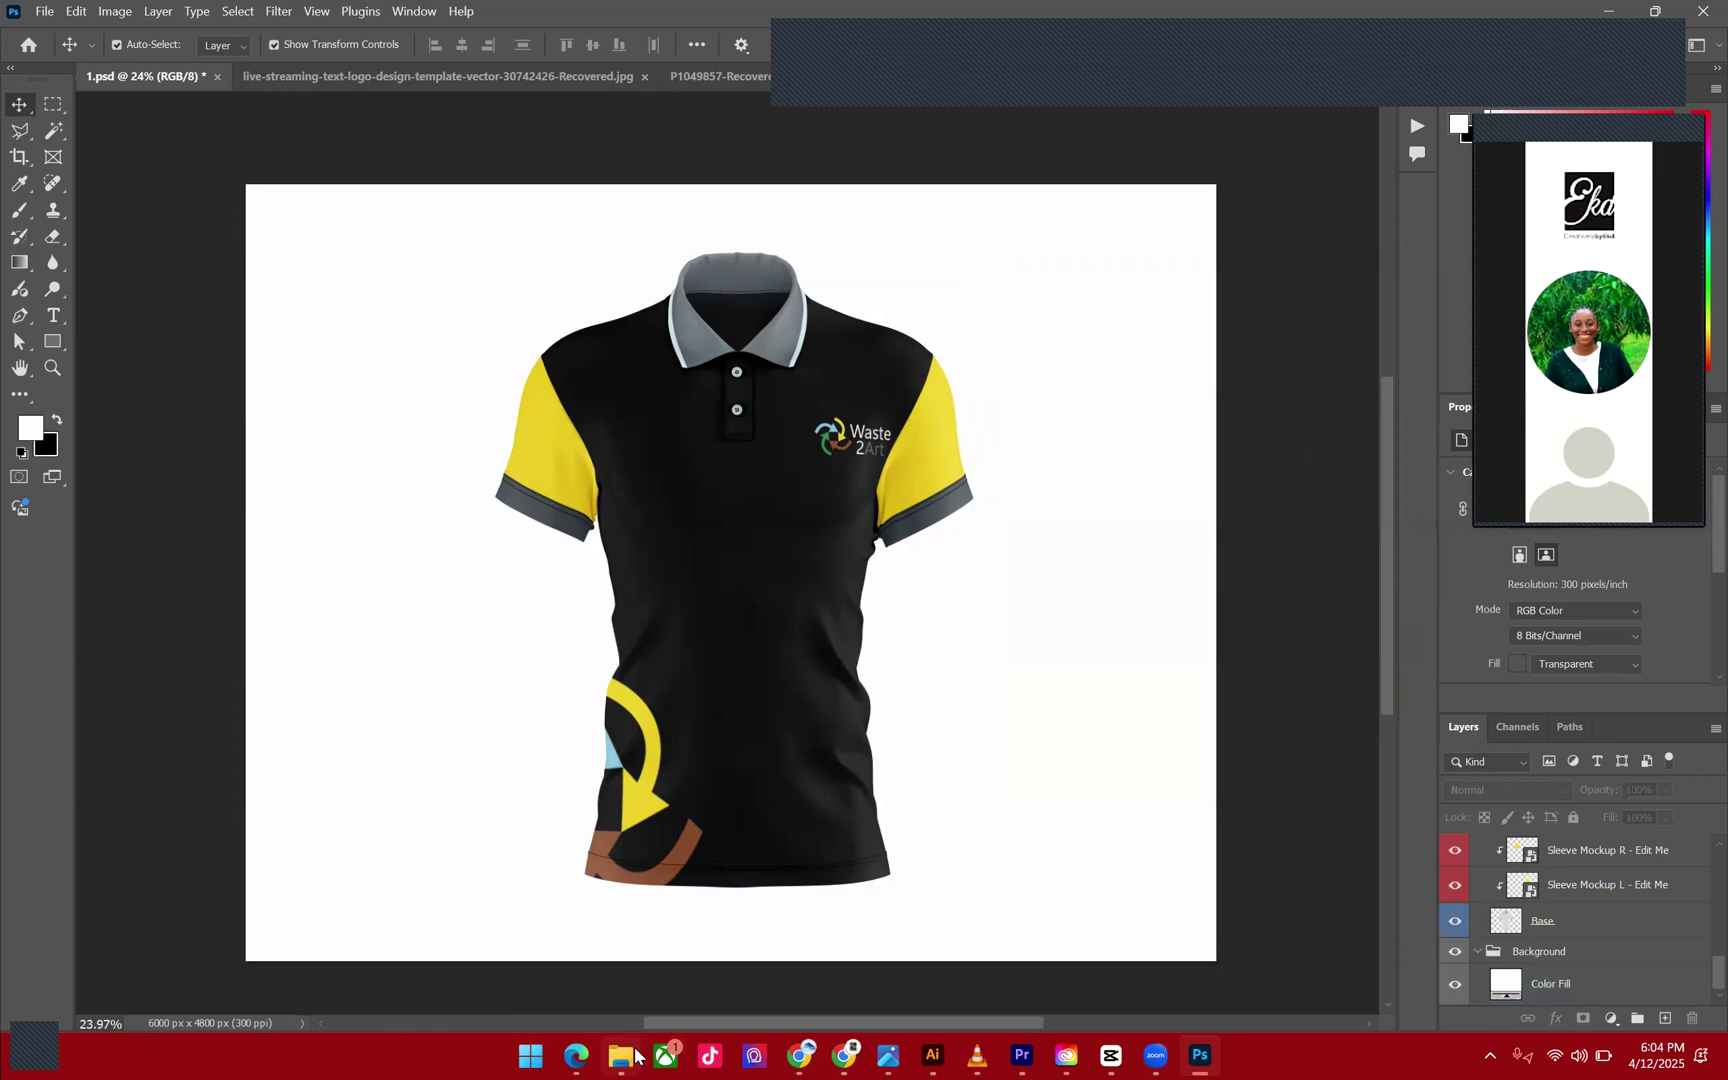
Place MARK.png in the mockup and move its layer into the Background group, directly above Color Fill.
mouse_move(620, 1055)
left_click(605, 969)
left_click_drag(497, 276, 560, 890)
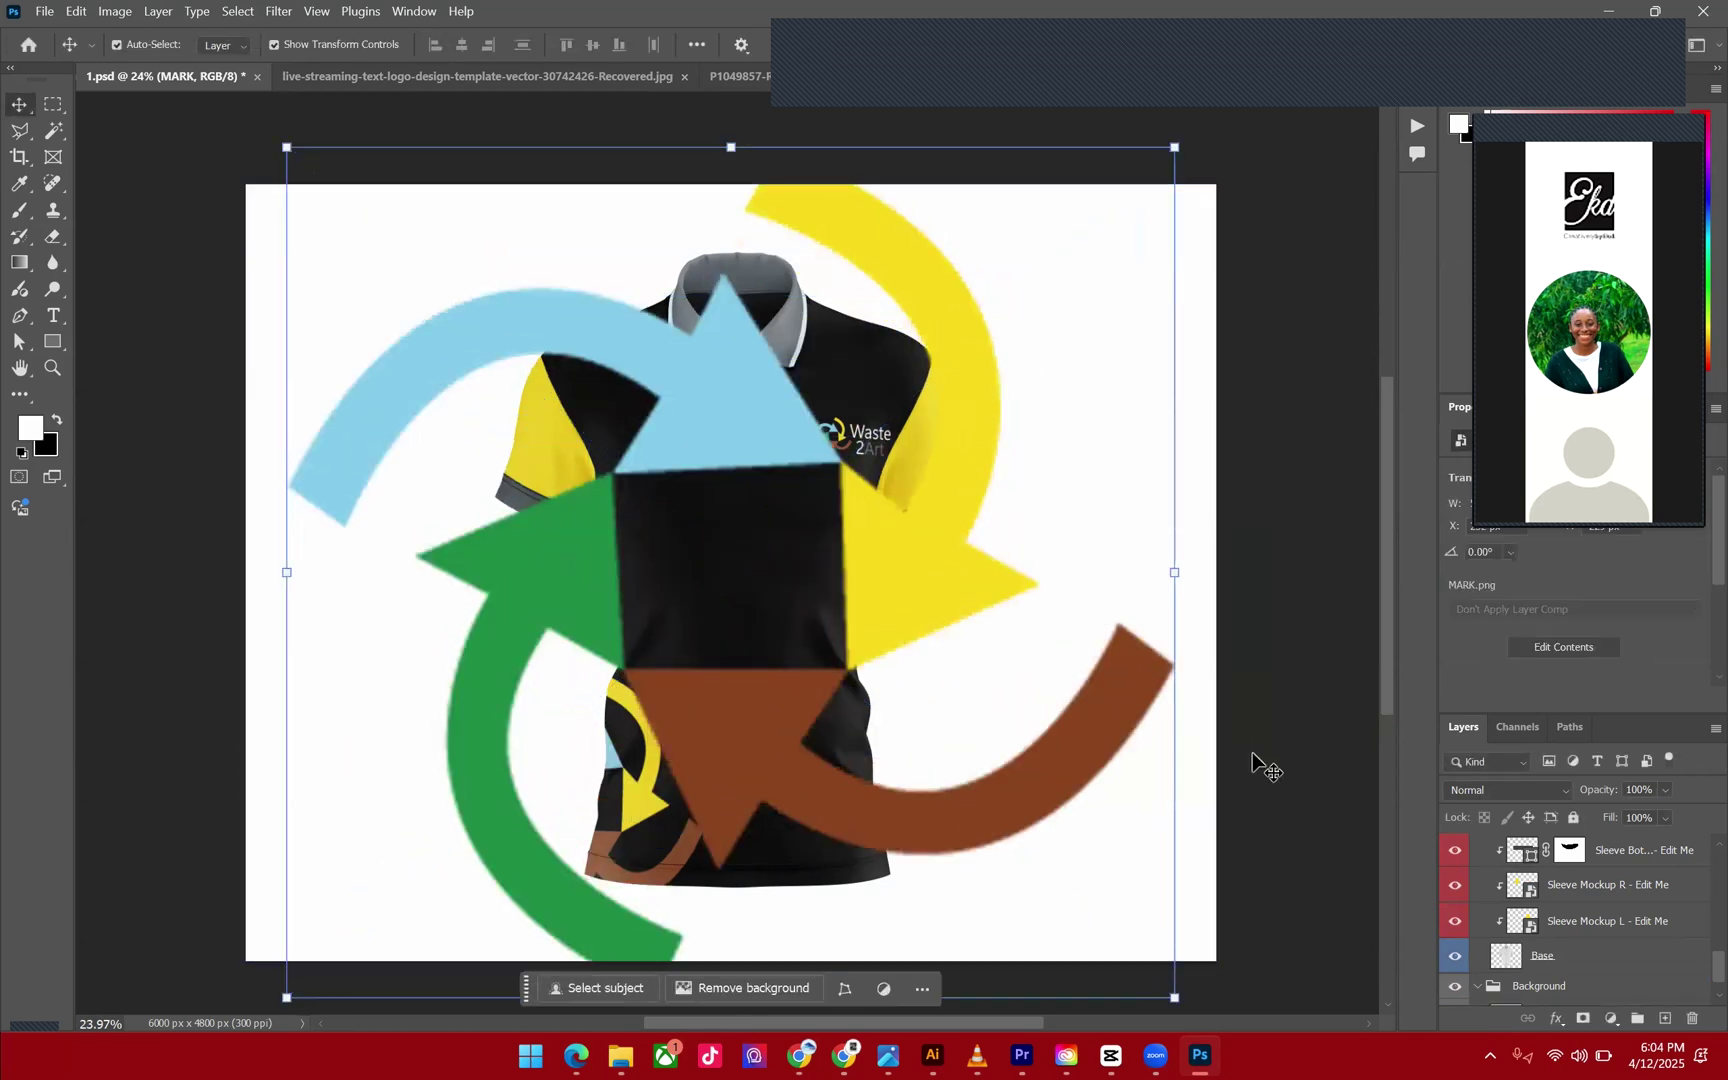
key("Return")
left_click_drag(1563, 863, 1505, 968)
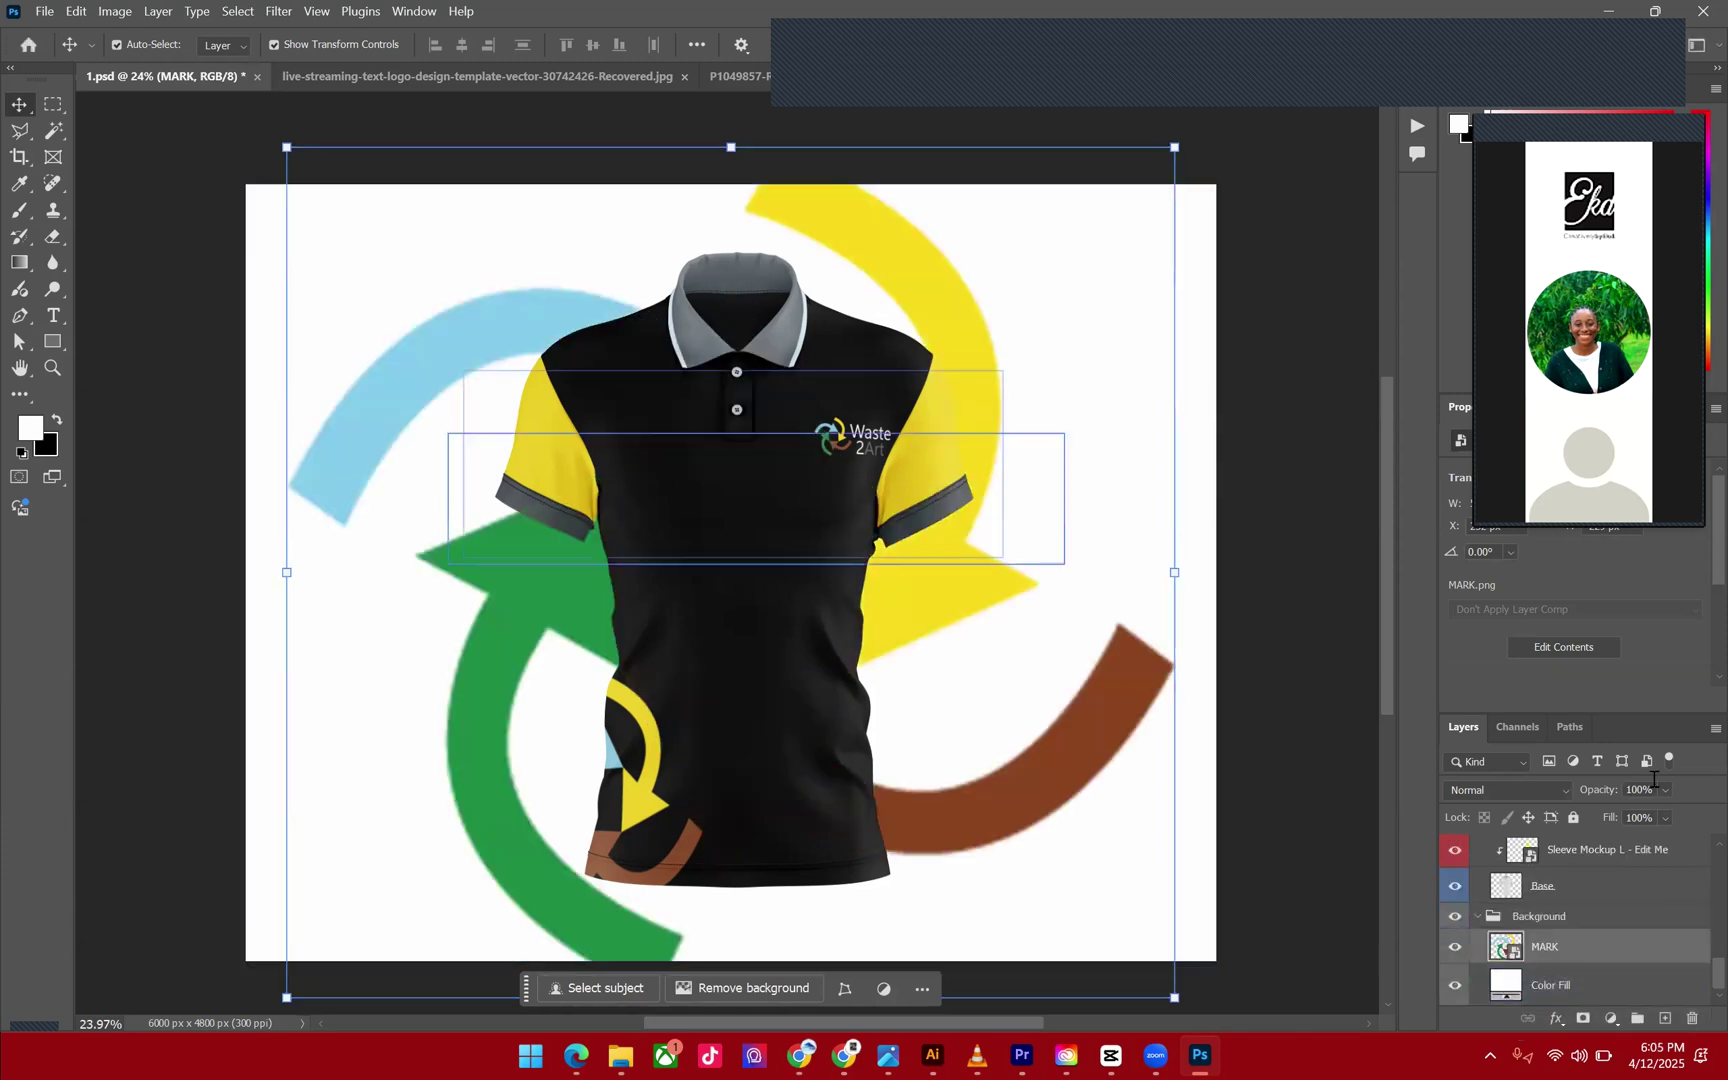
Reduce the MARK layer's opacity to 7% and scale the mark down to fit within the canvas behind the shirt.
left_click(1665, 789)
left_click(1620, 814)
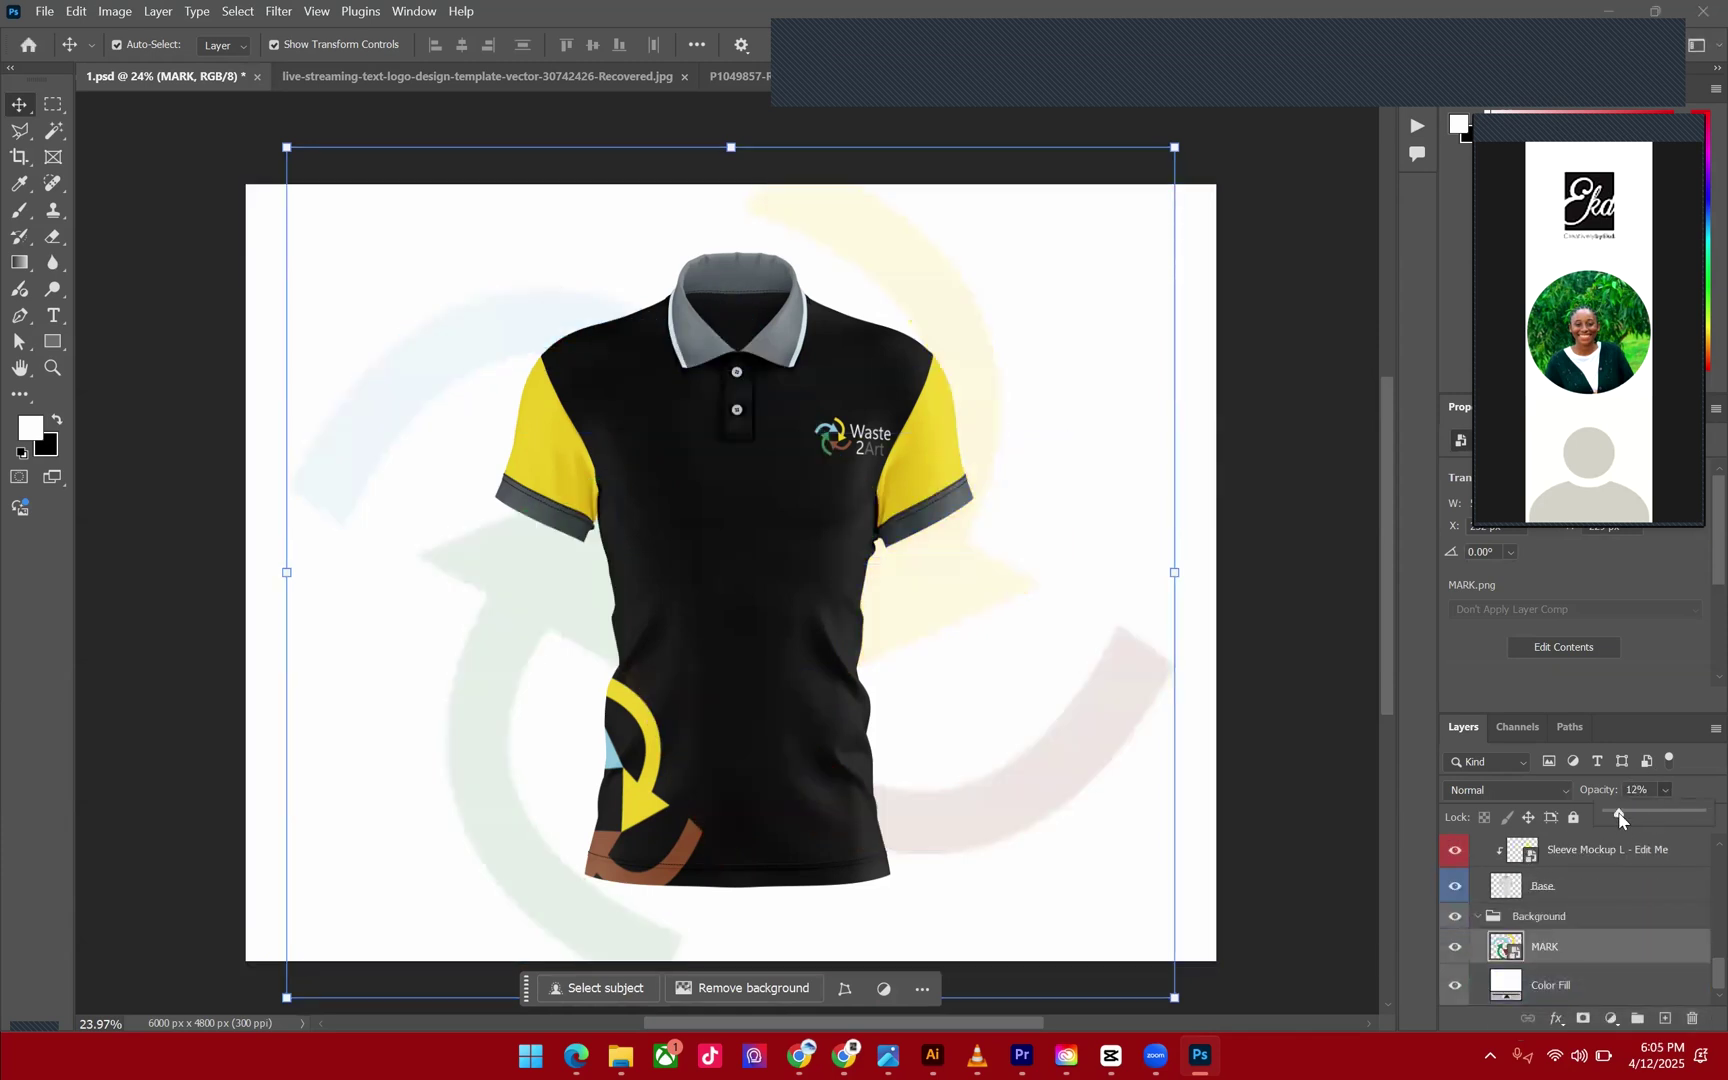
left_click_drag(1632, 814, 1612, 814)
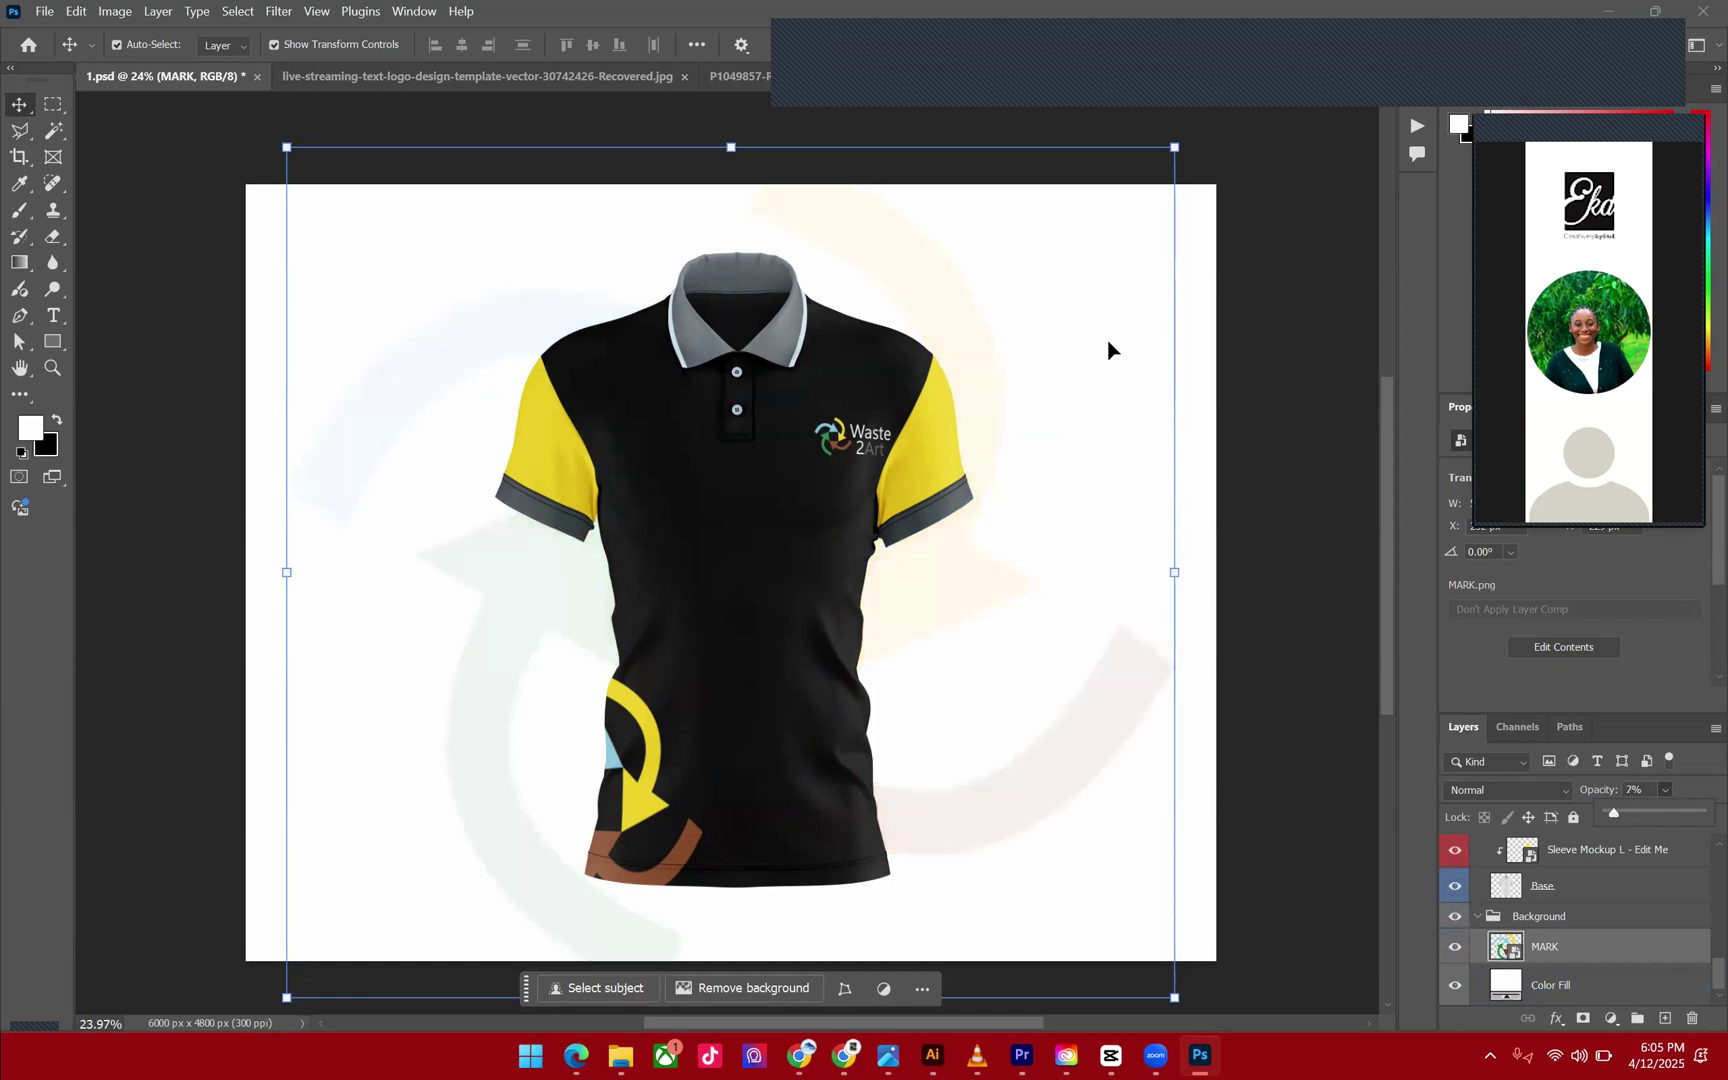
left_click_drag(1174, 147, 1103, 214)
left_click_drag(983, 578, 963, 579)
key("Return")
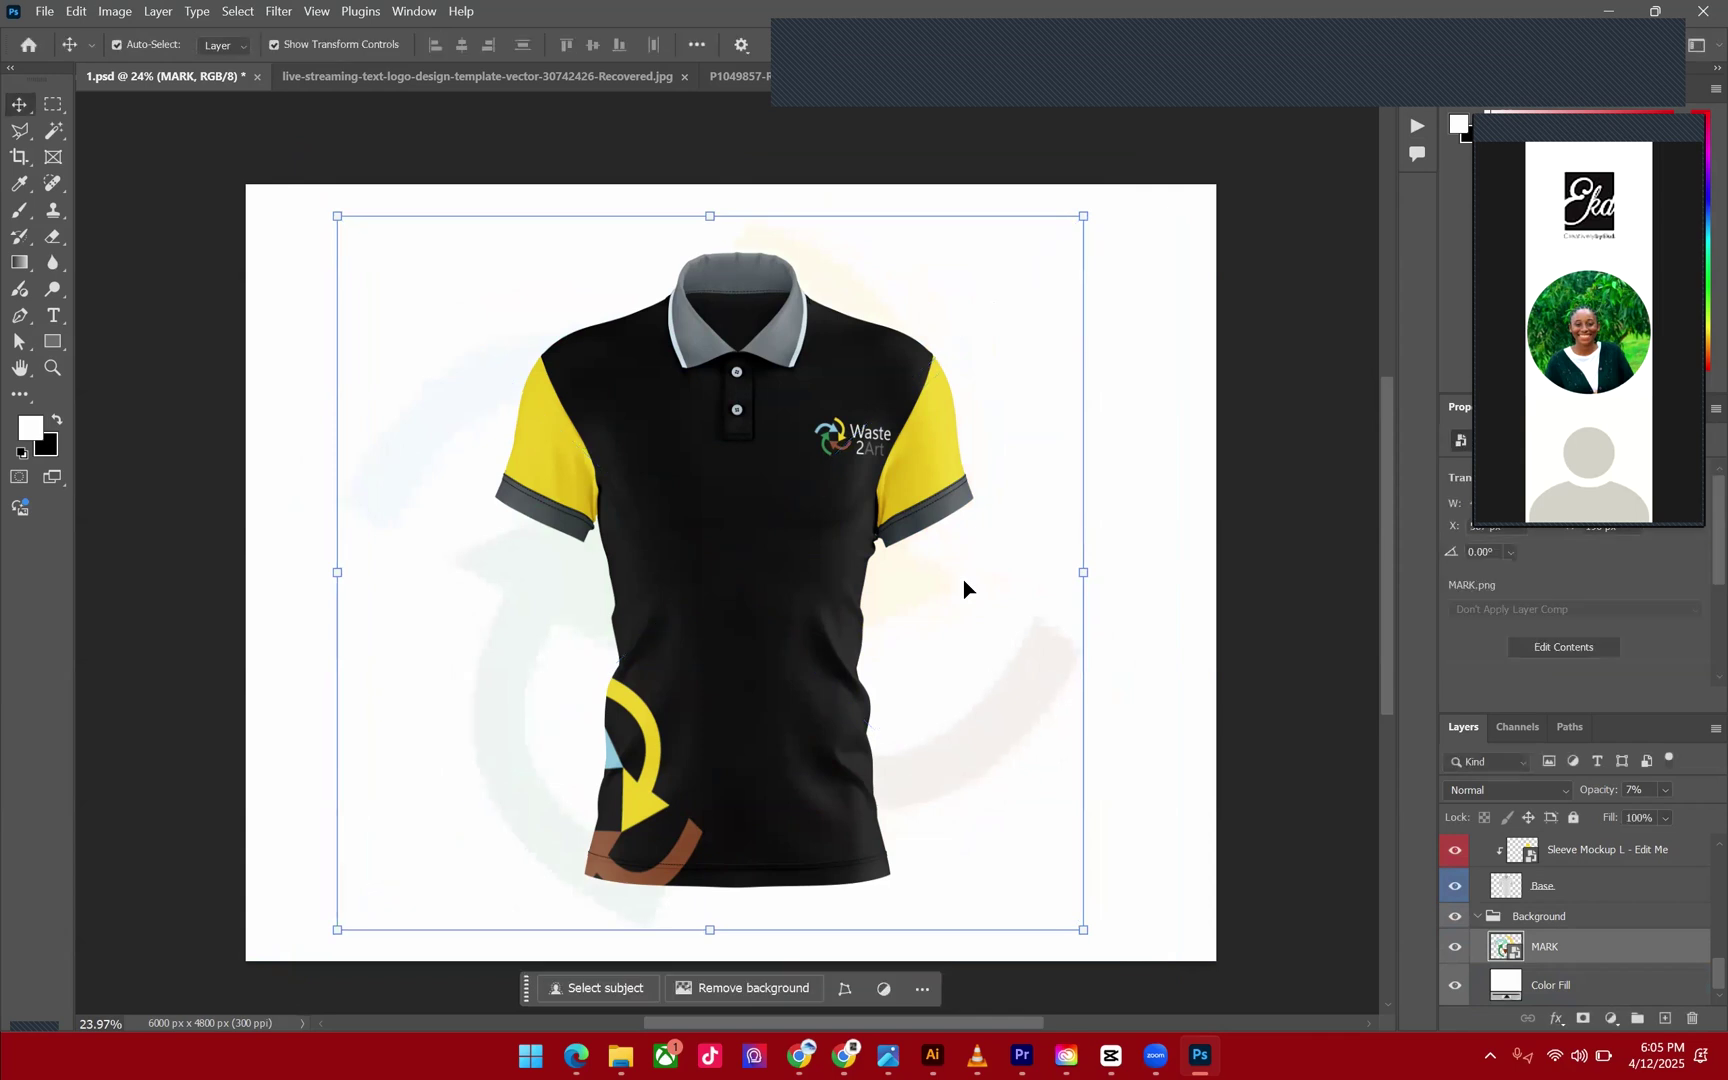
Apply a dark blue Color Overlay in Normal blend mode at 100% opacity to the MARK layer.
right_click(1543, 950)
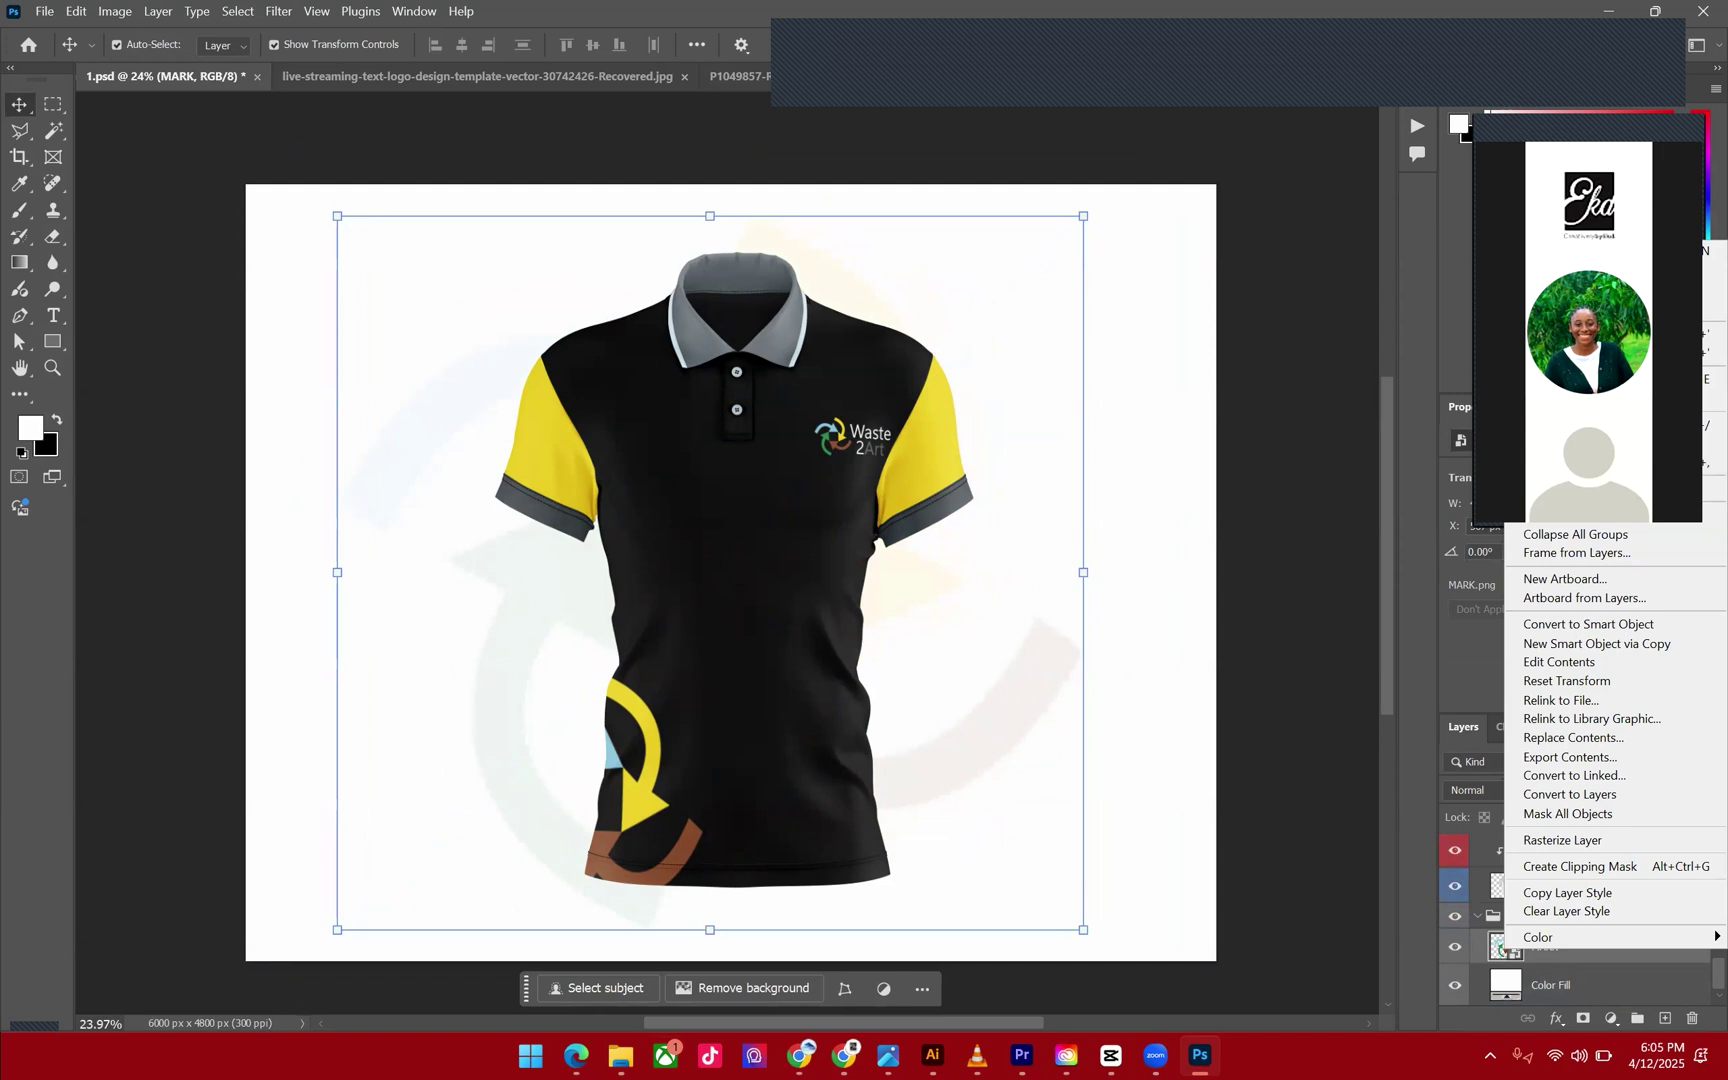
left_click(1155, 500)
left_click(996, 465)
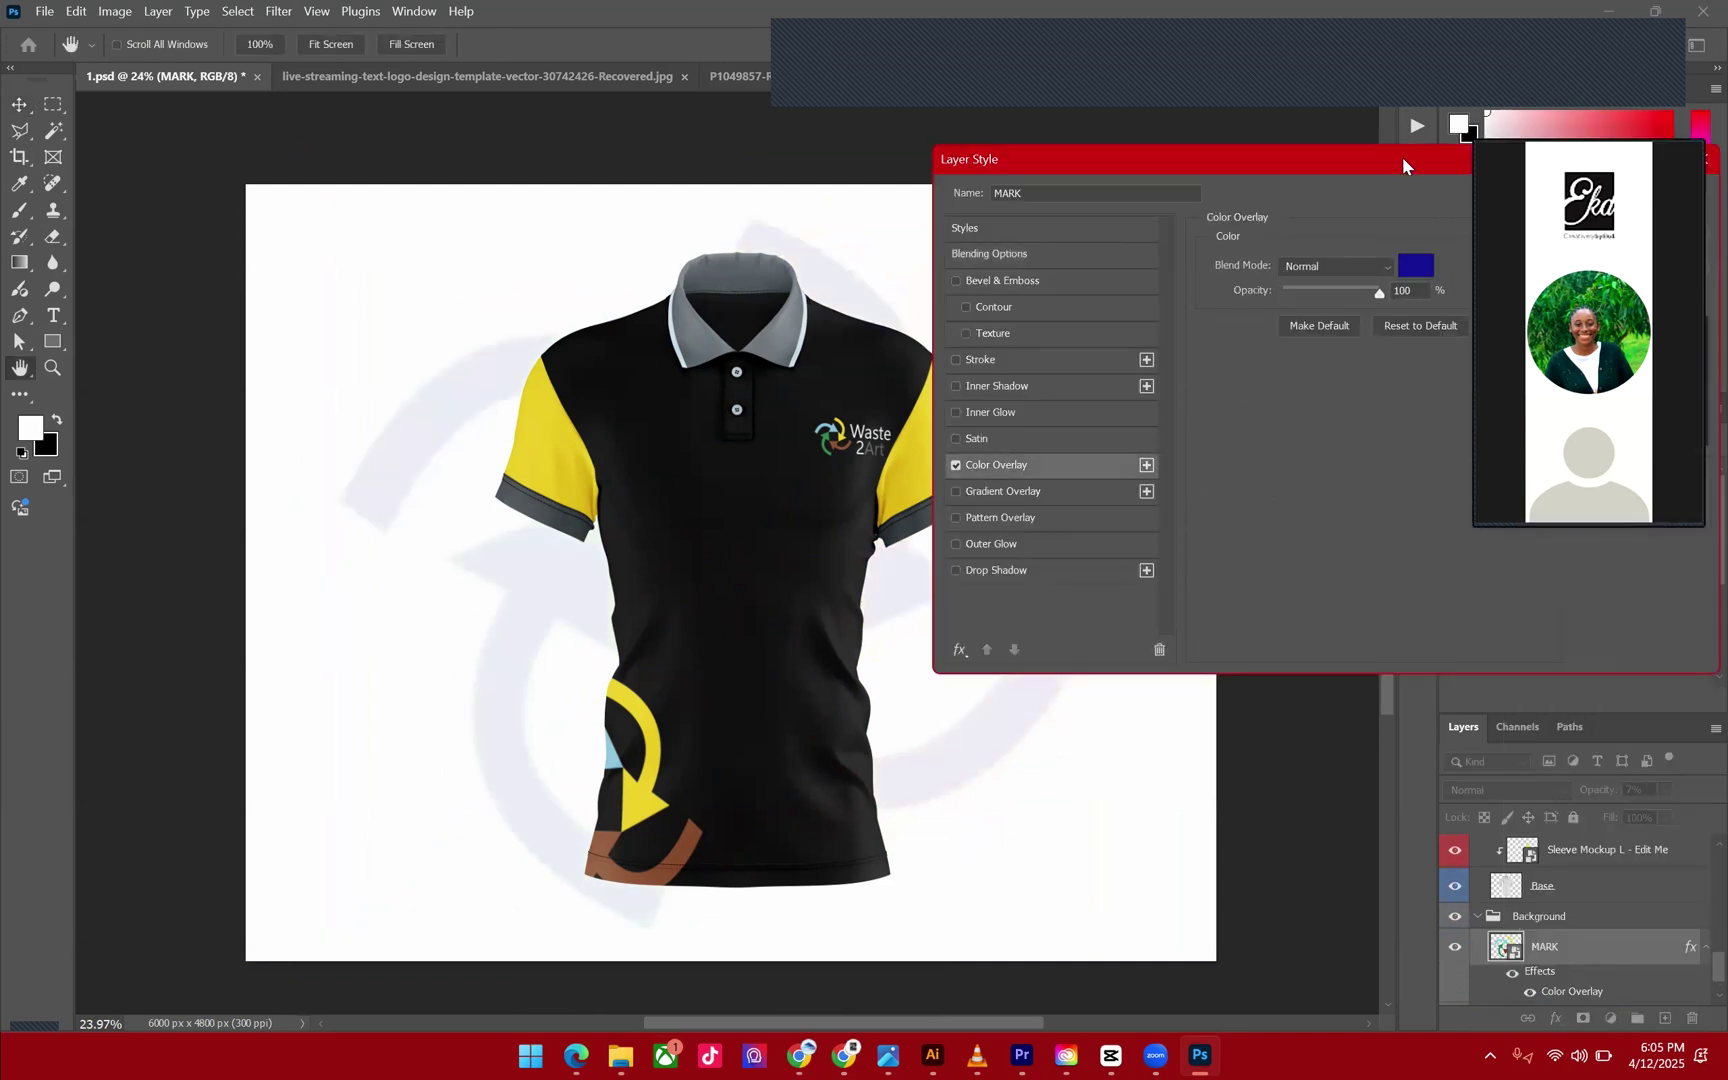
left_click_drag(1403, 158, 937, 269)
left_click(1162, 312)
left_click(1263, 524)
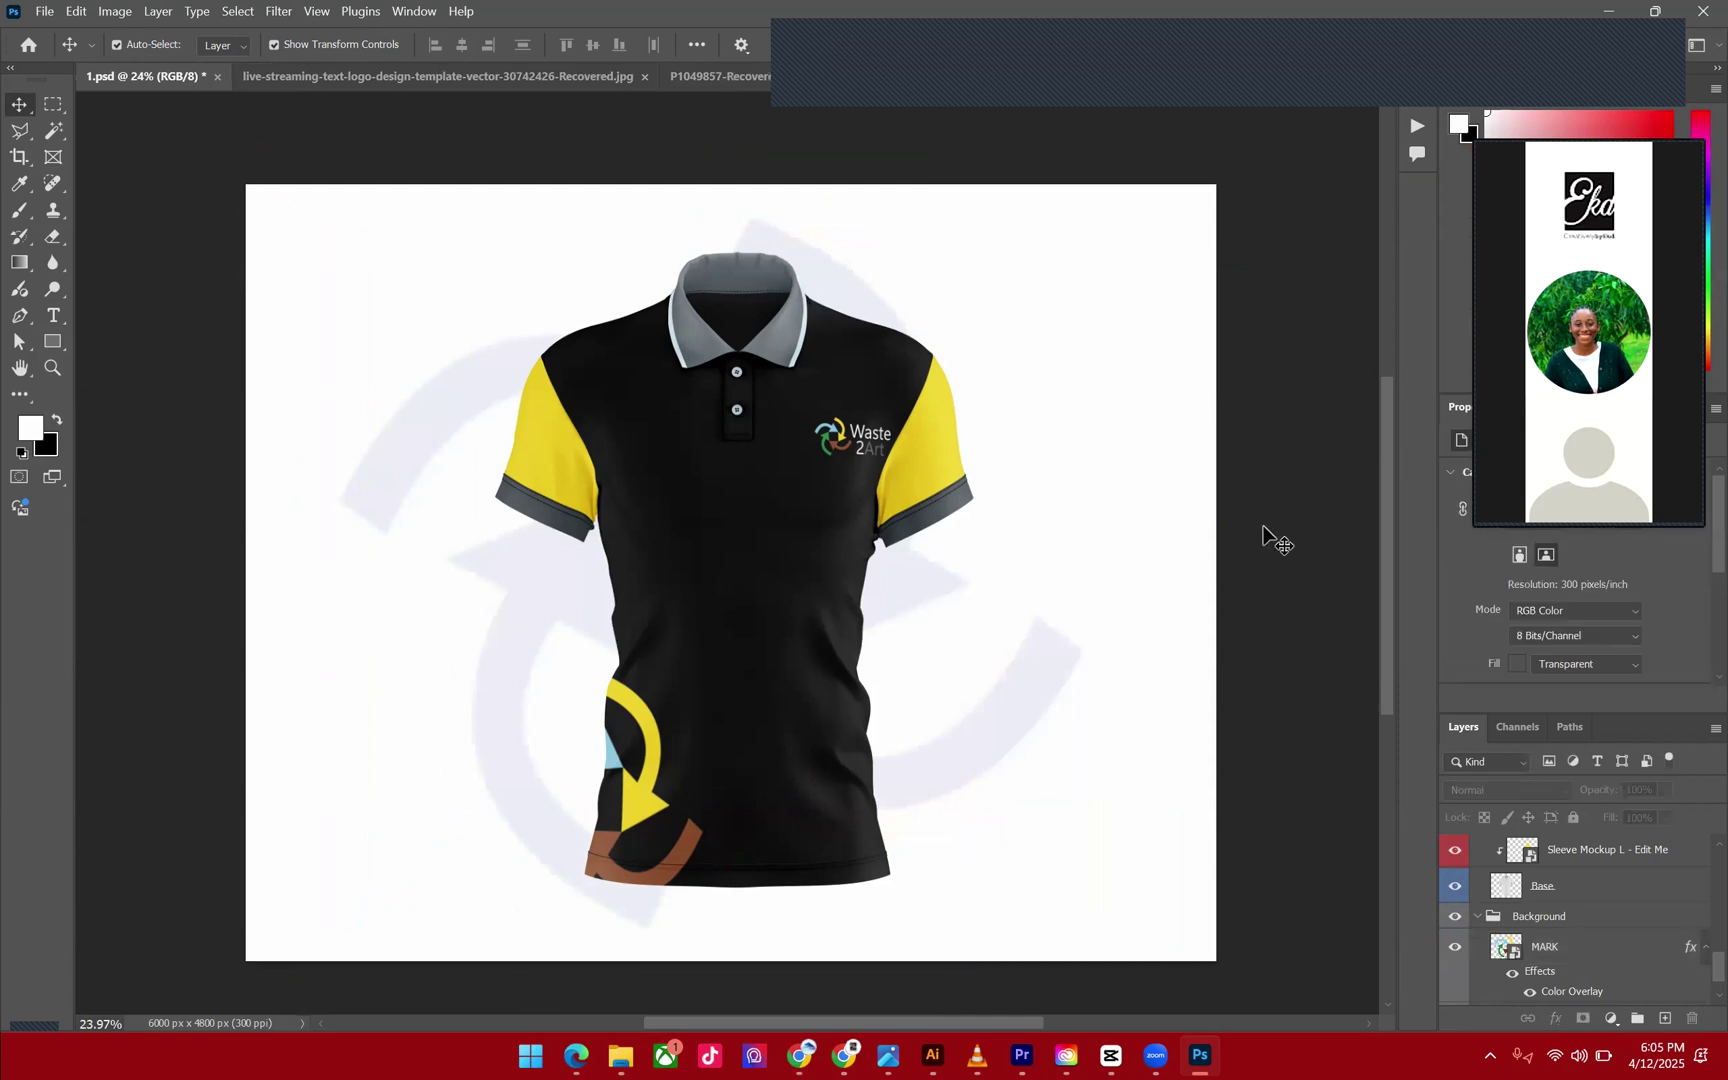
Enlarge the faded mark behind the shirt so it reaches the canvas's upper and lower edges.
left_click_drag(906, 590, 919, 586)
left_click_drag(1100, 926, 1198, 997)
left_click(1276, 779)
scroll(1276, 779, "down", 2)
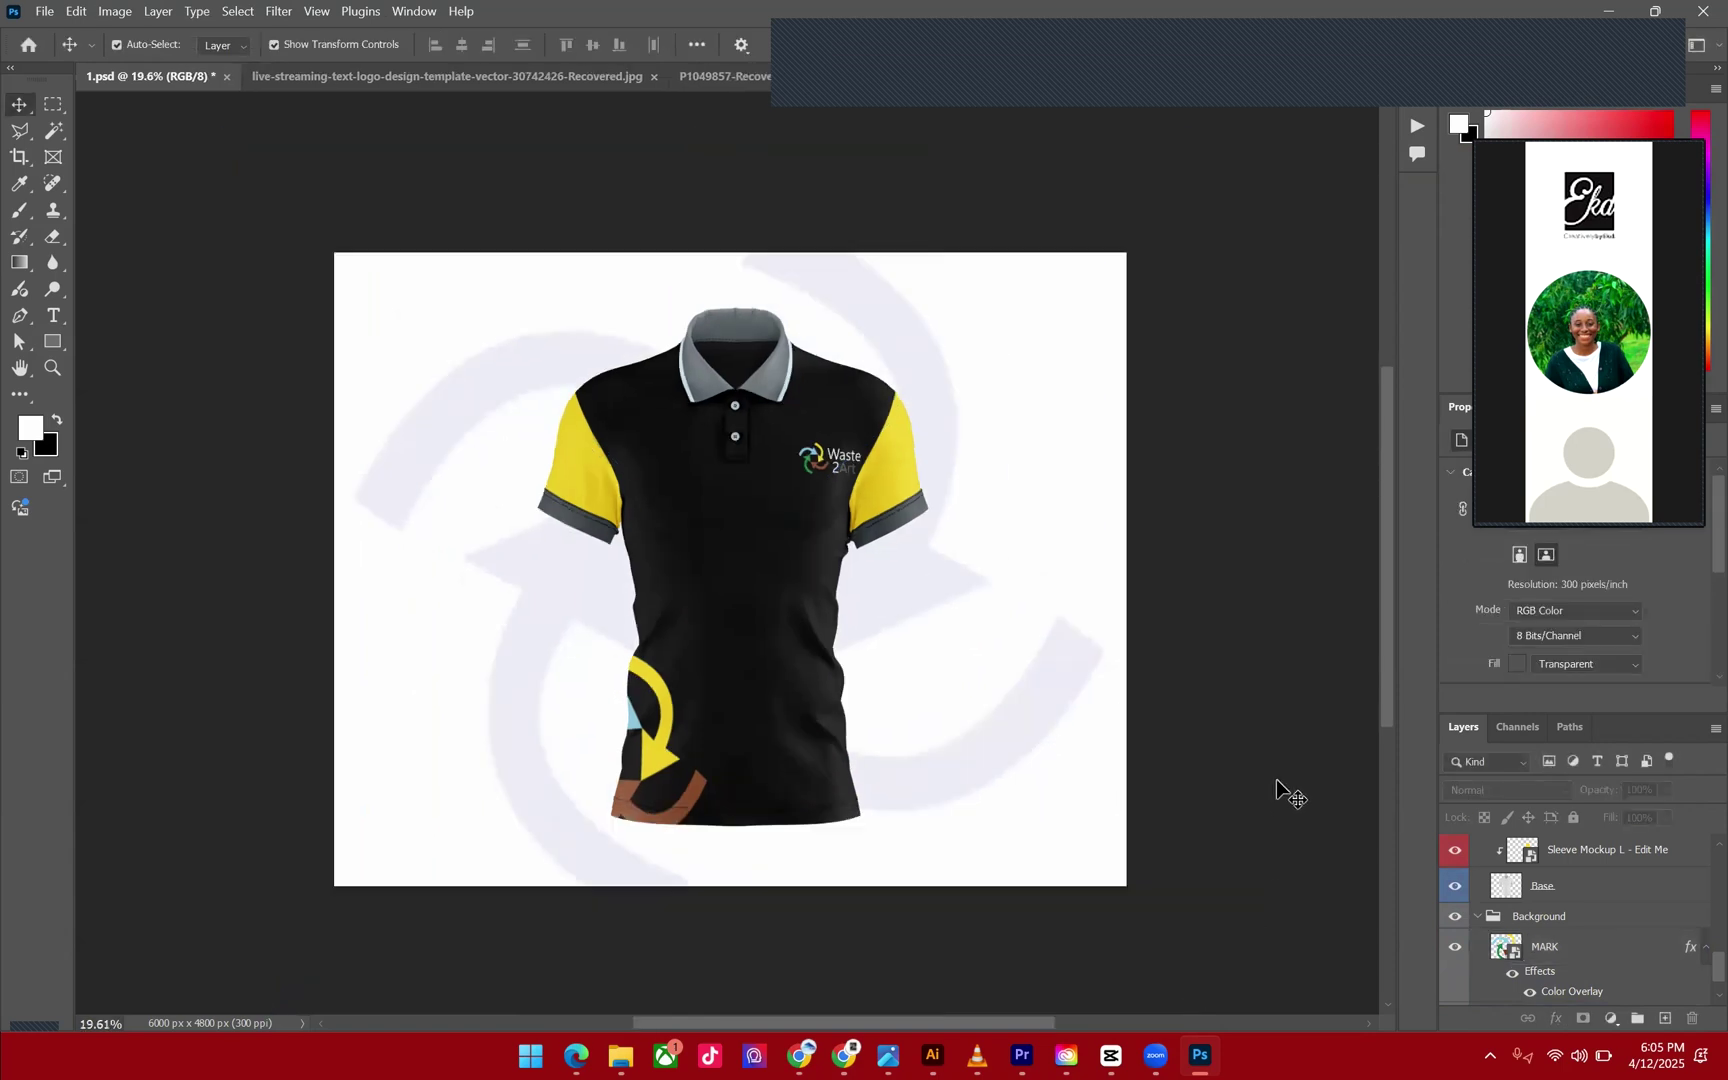
Hide the MARK layer to leave a plain white background behind the shirt.
left_click(1040, 740)
left_click(1455, 946)
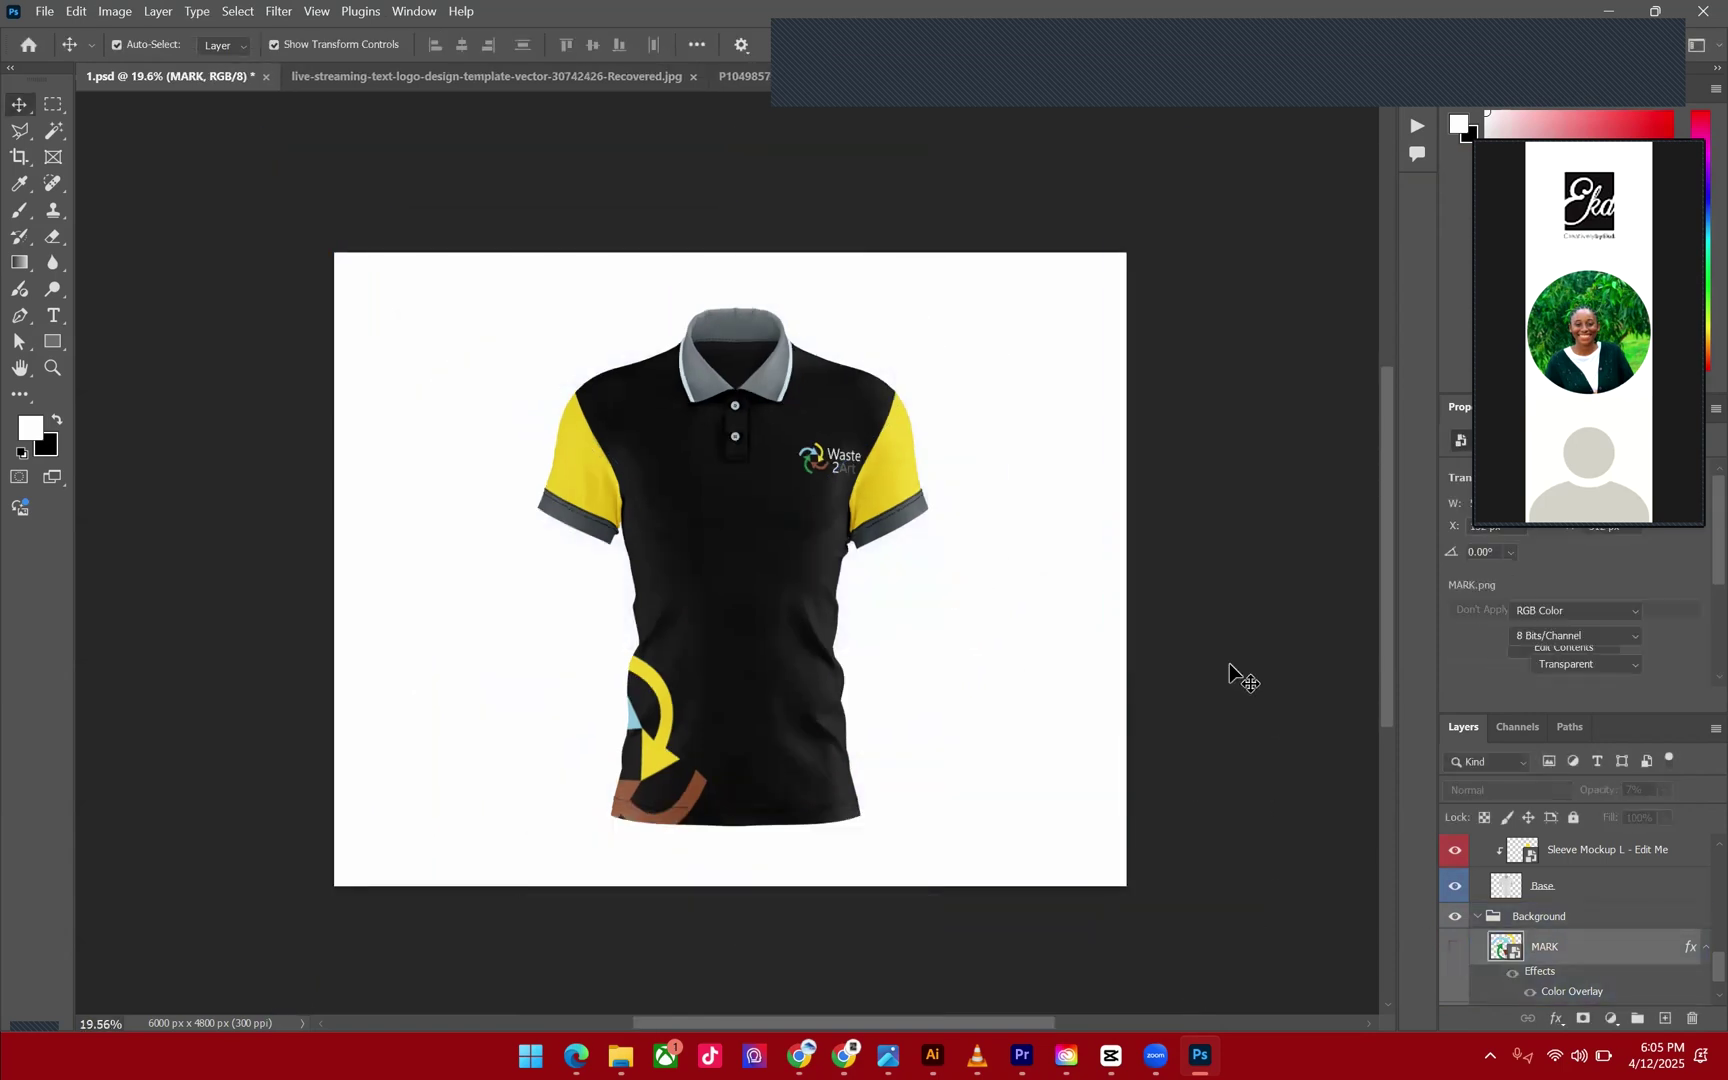
left_click(1243, 678)
scroll(1210, 545, "up", 2)
scroll(1210, 545, "down", 1)
scroll(1210, 545, "up", 1)
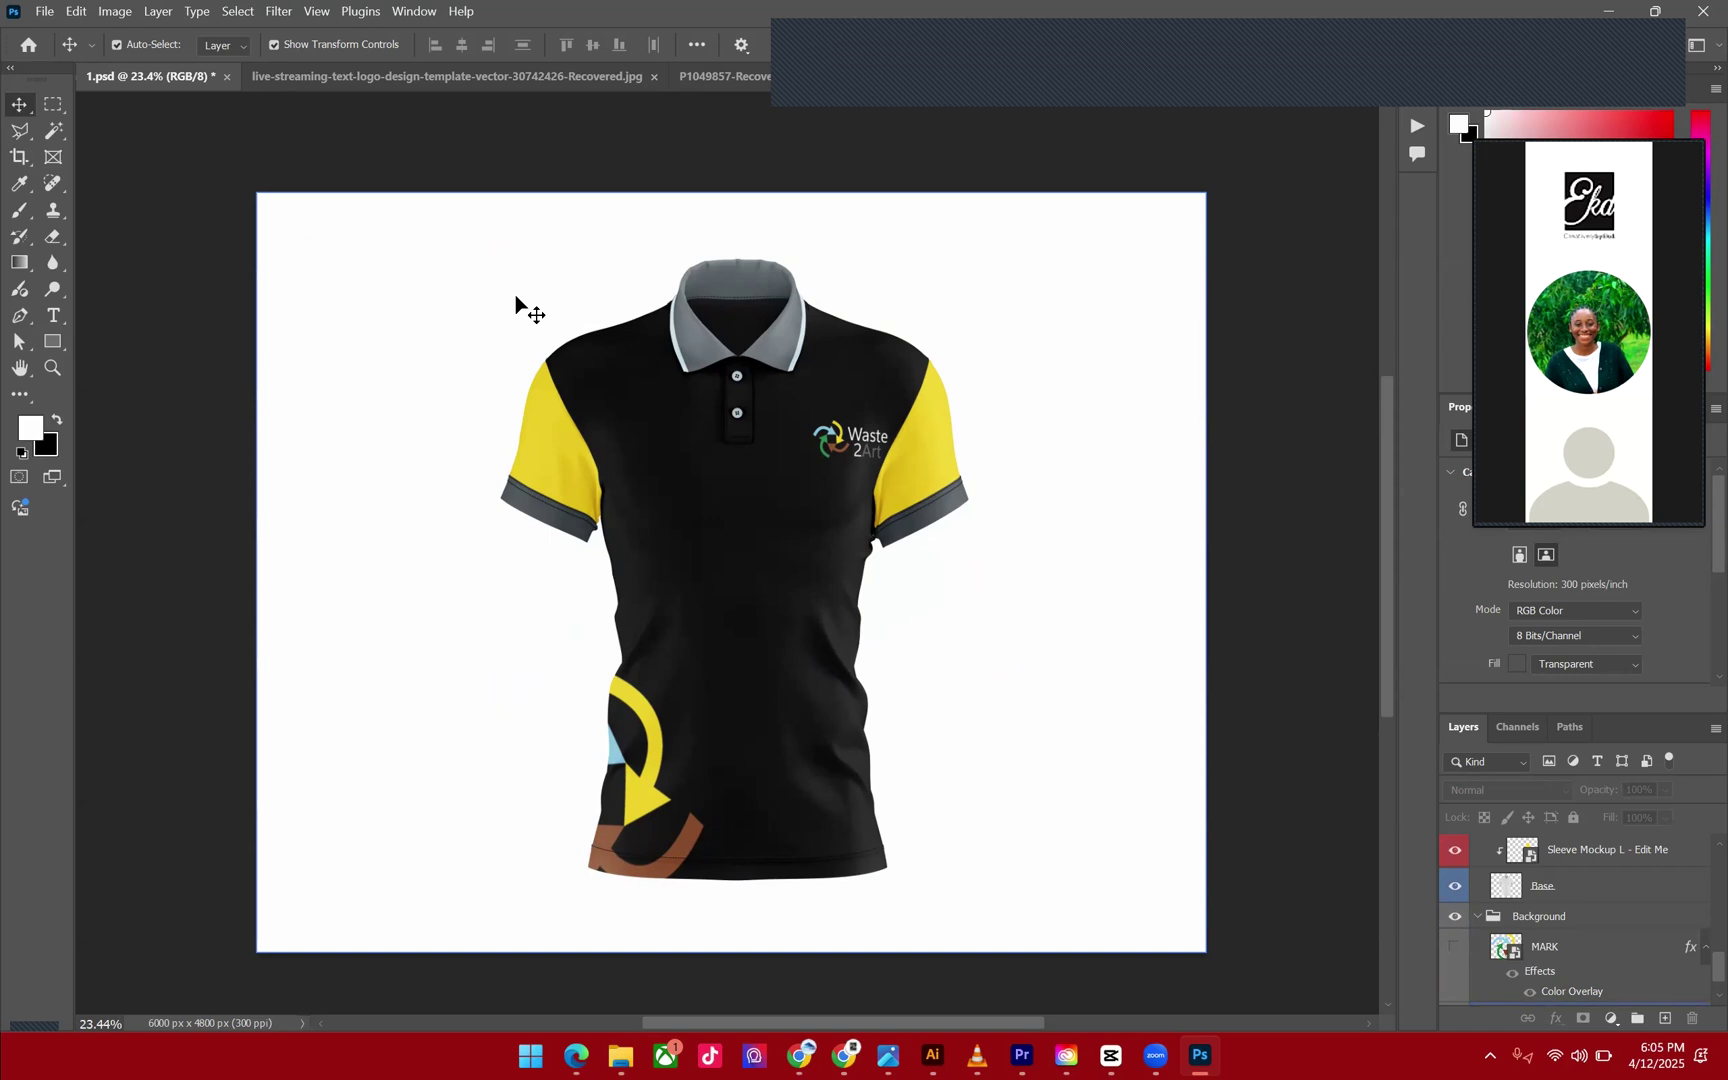
left_click(926, 291)
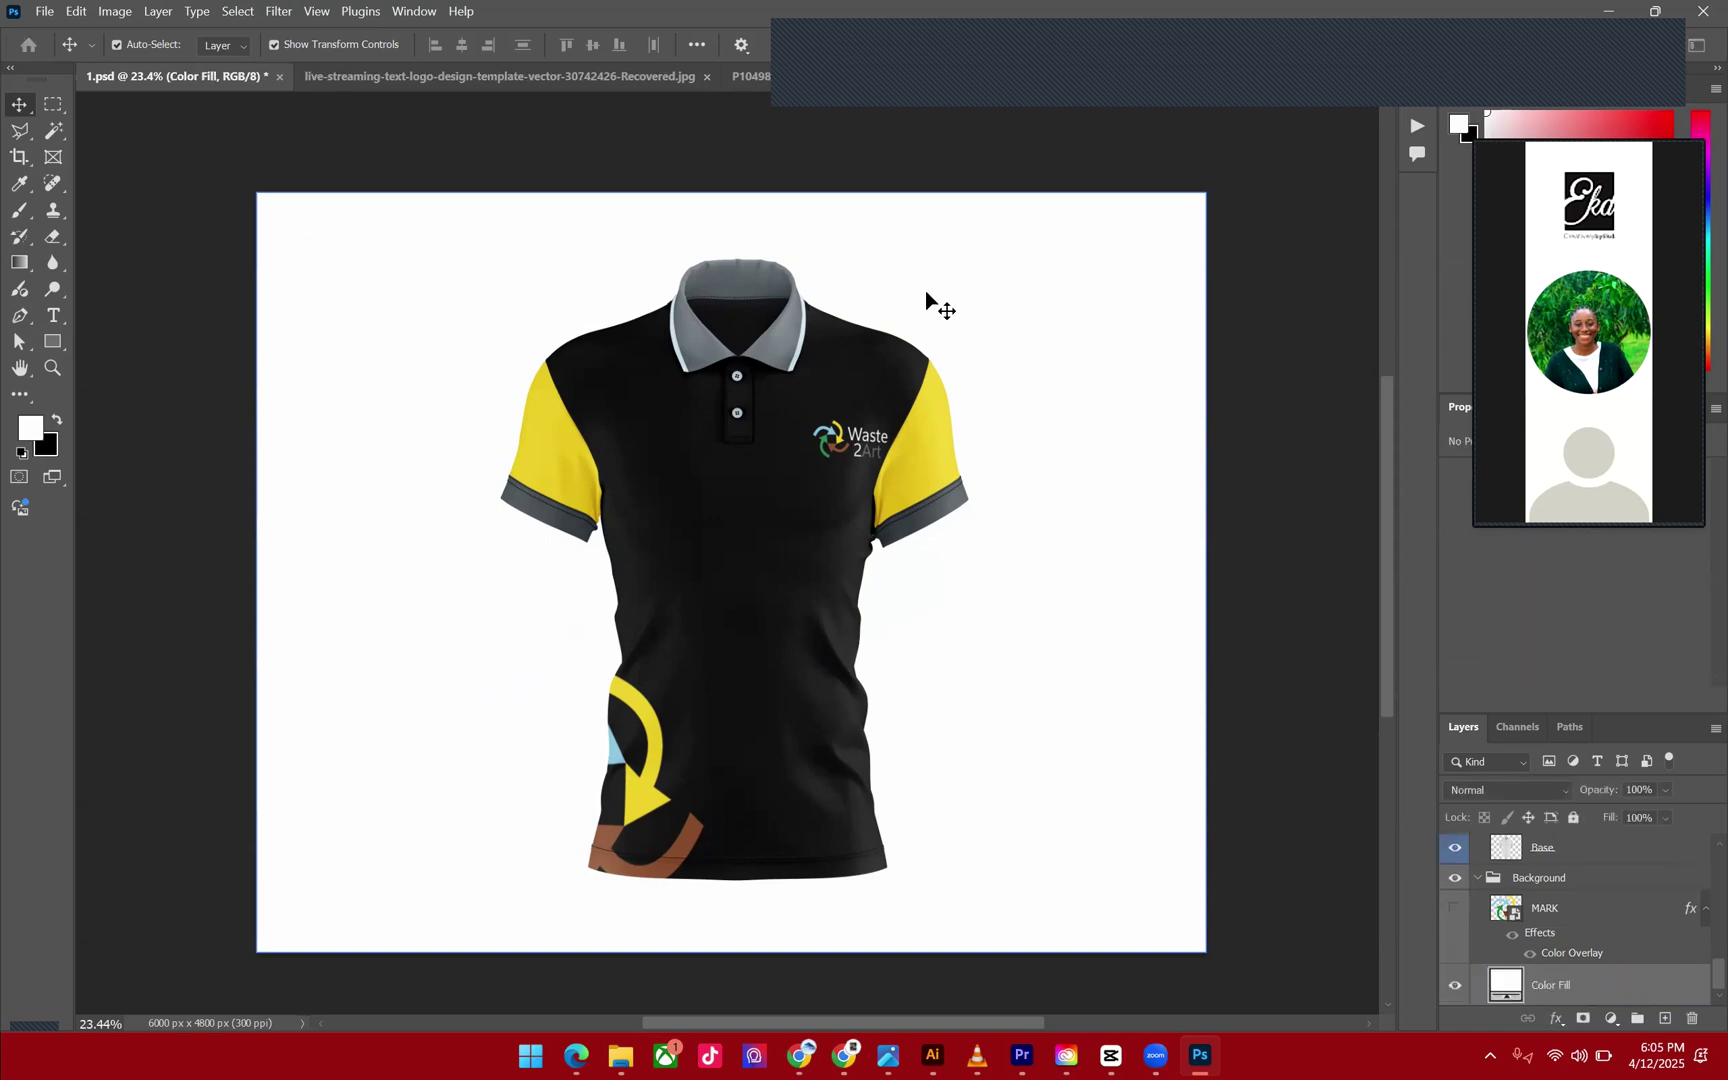
Try brown, yellow and olive shades sampled from the shirt as the Color Fill background, then cancel the colour change.
double_click(1497, 990)
left_click(1067, 434)
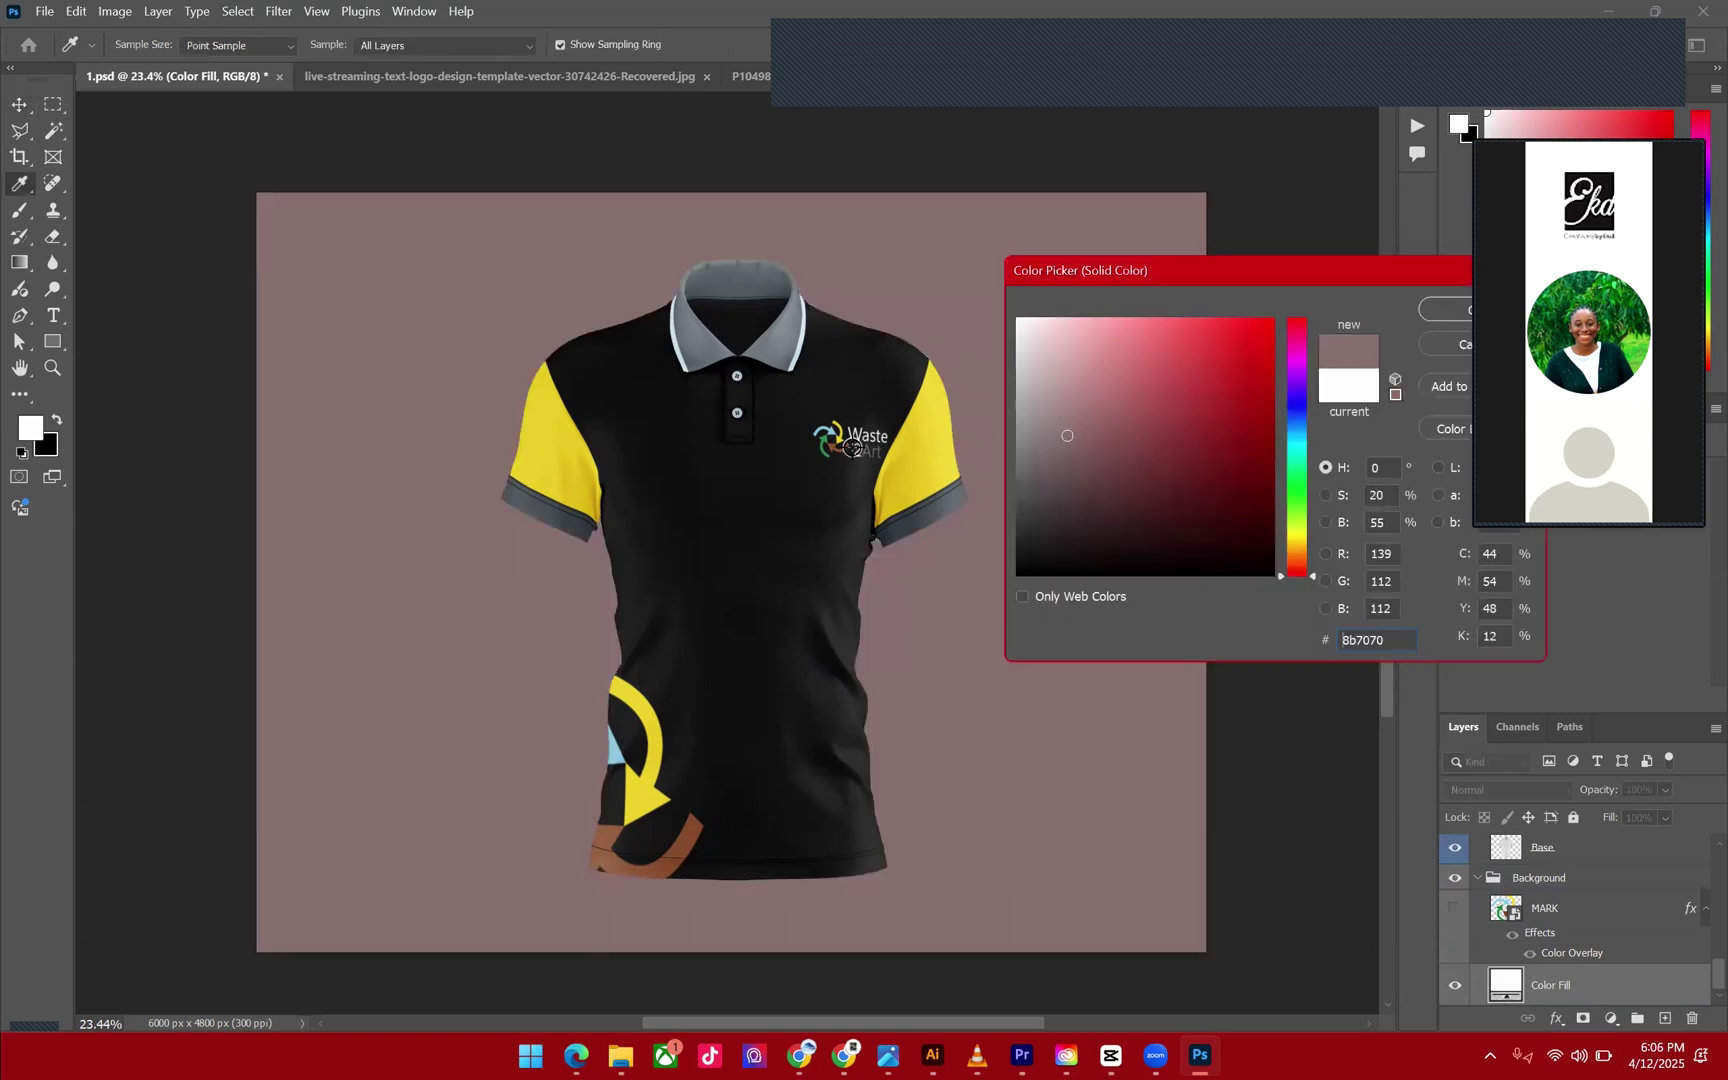
left_click(830, 447)
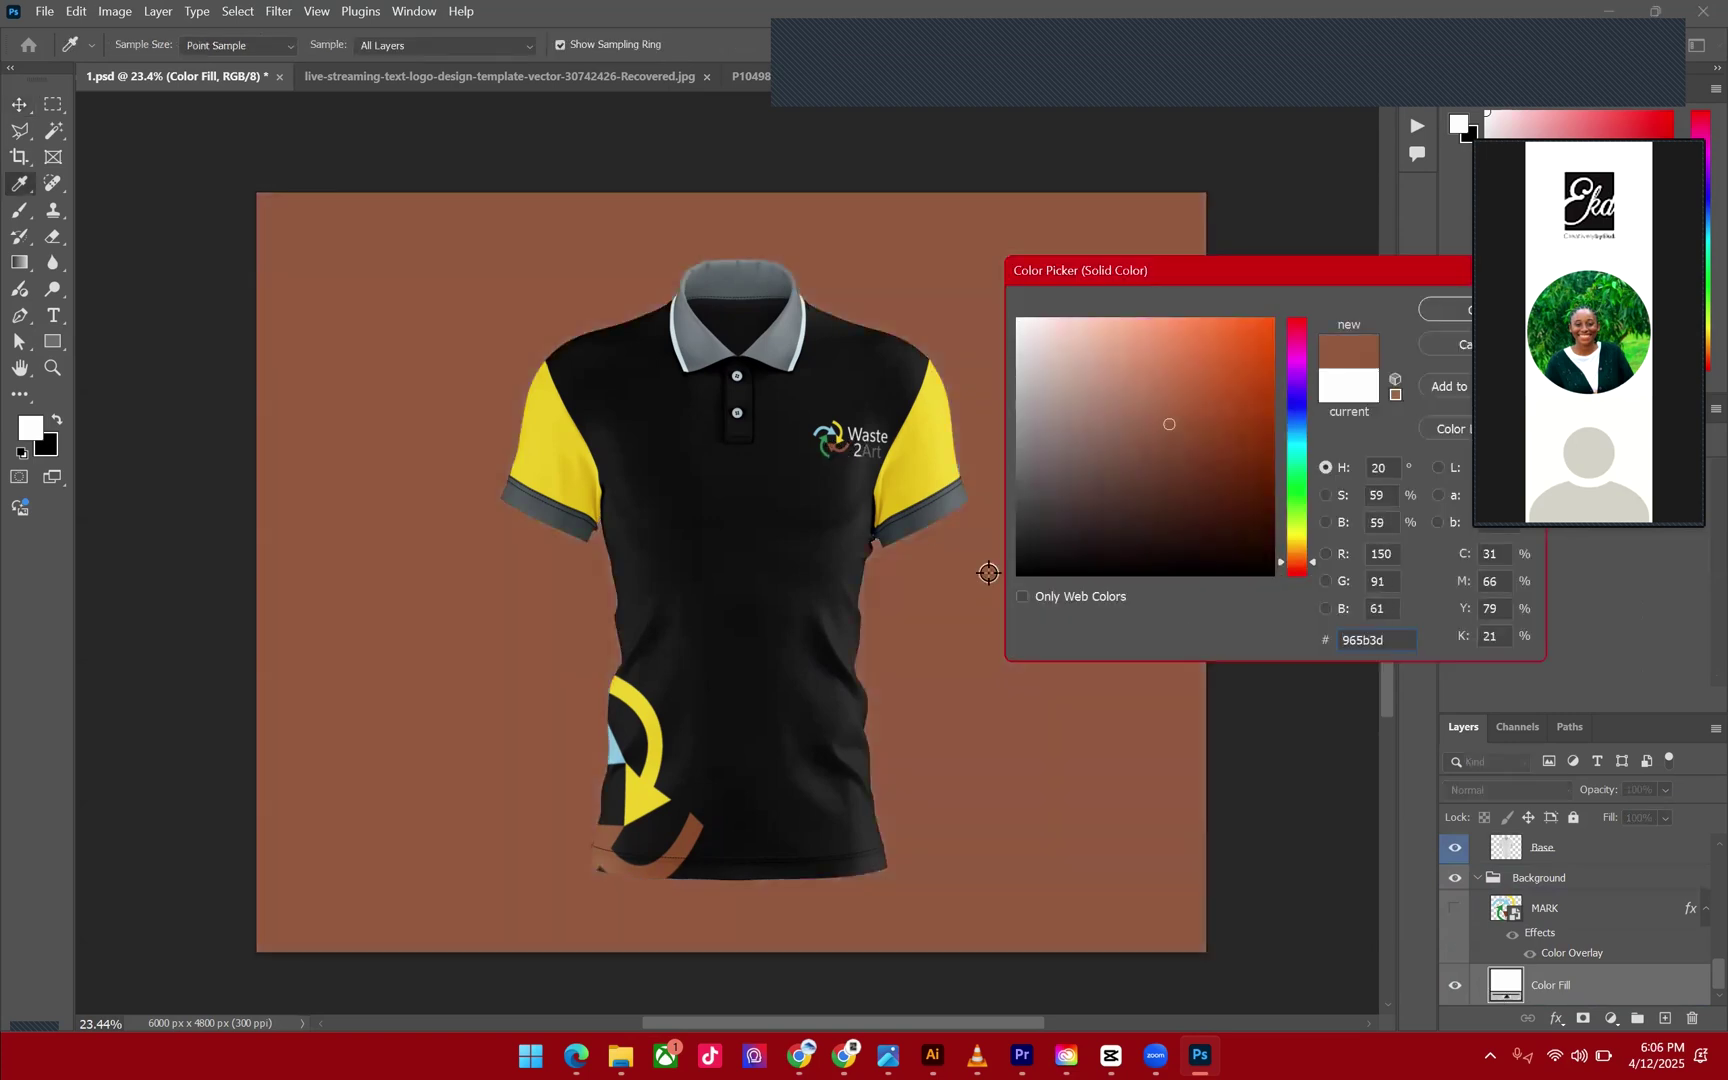
left_click_drag(1072, 360, 1014, 351)
left_click(930, 440)
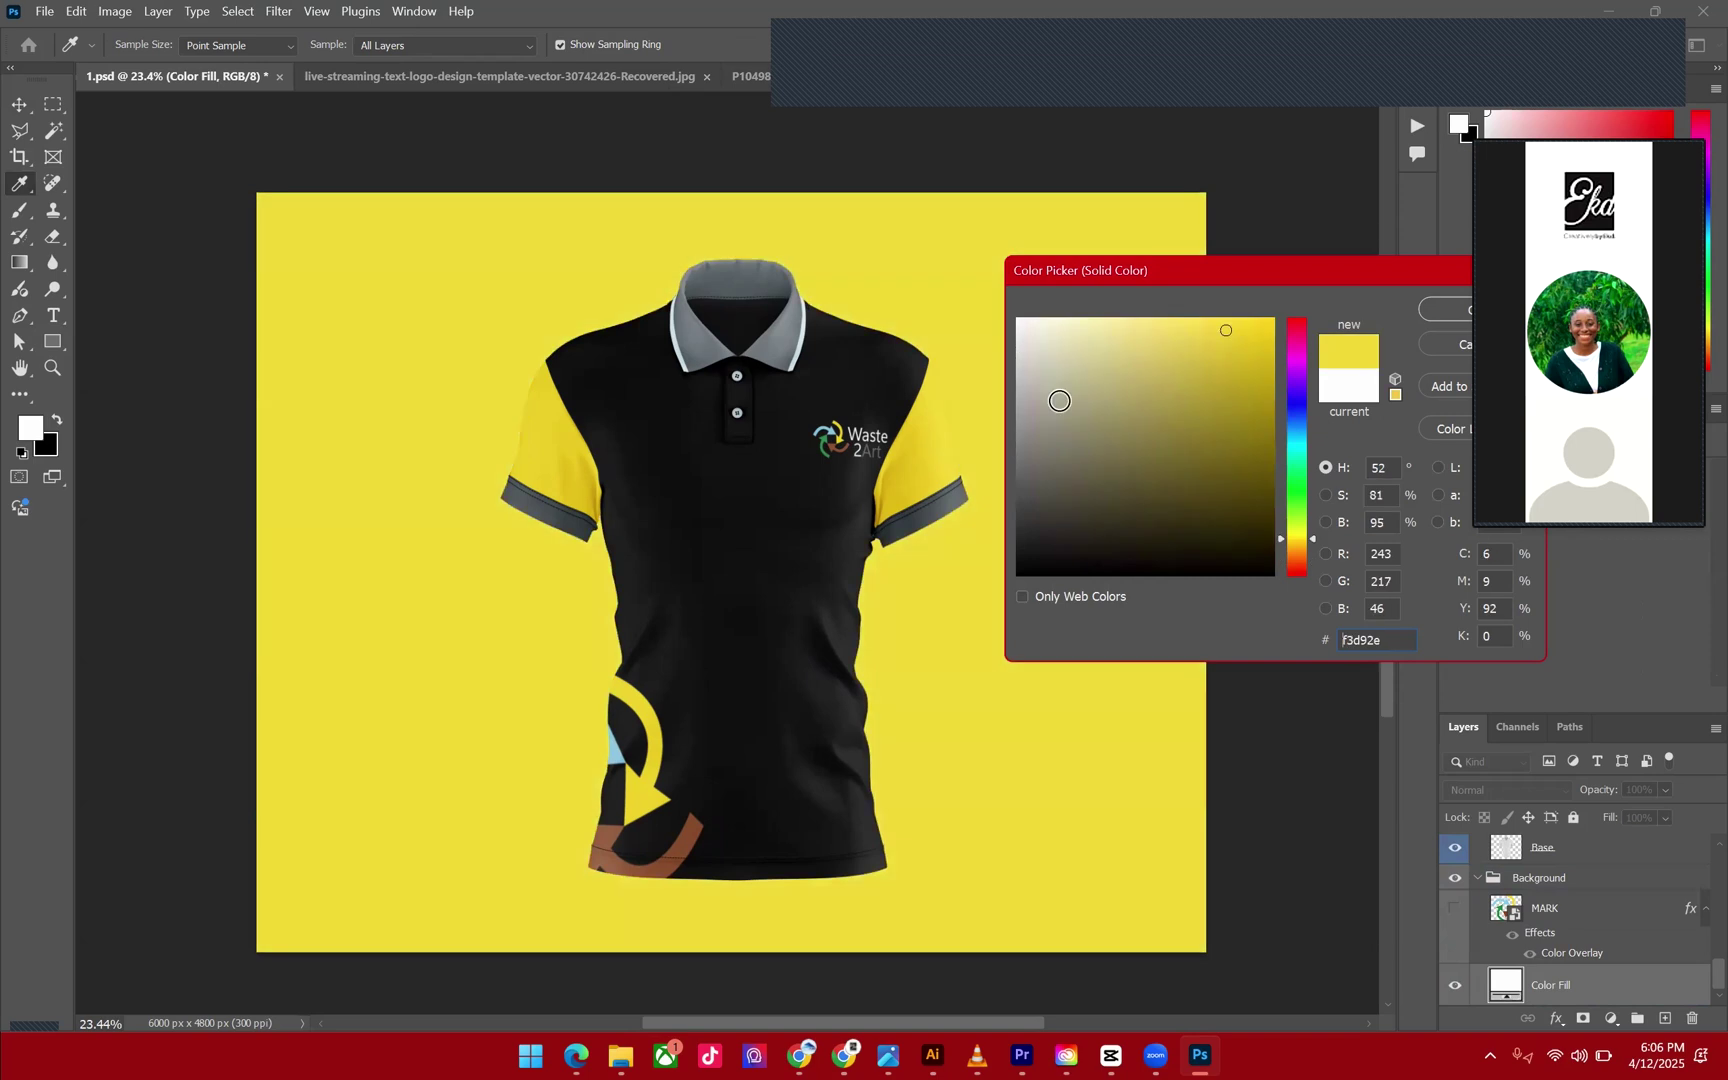
left_click(1144, 338)
left_click(1151, 329)
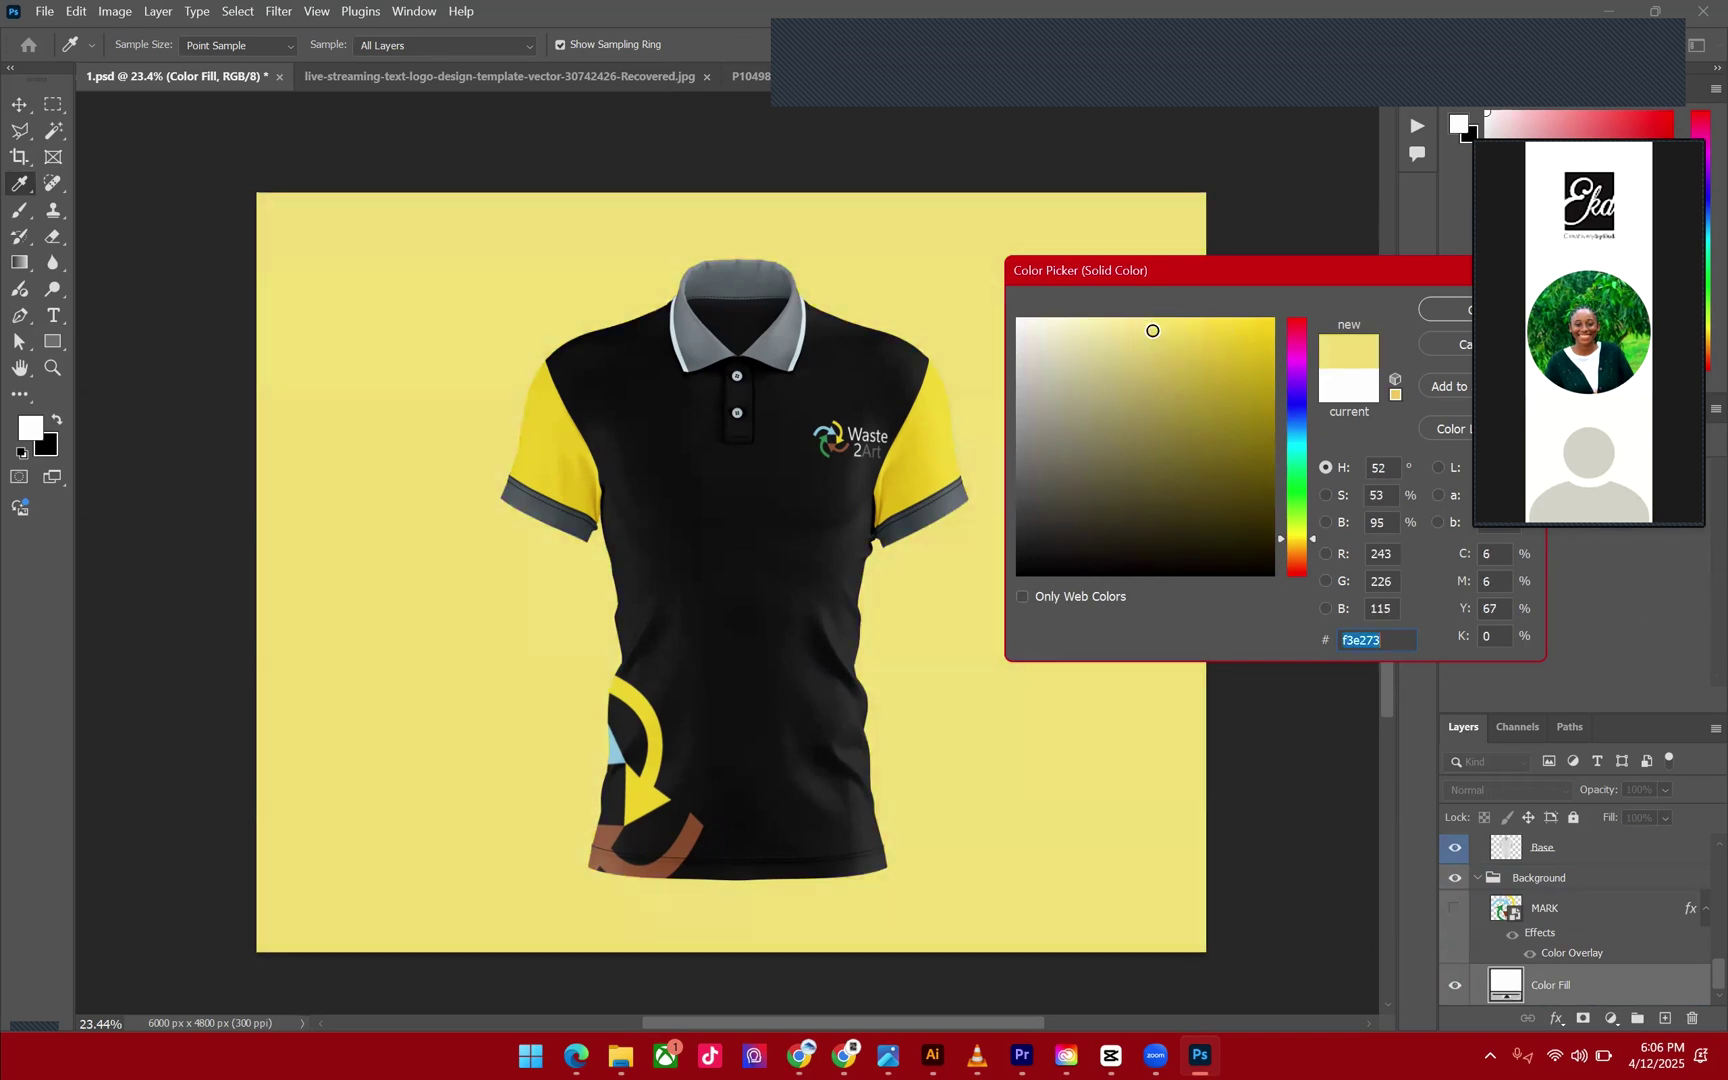
left_click(1165, 346)
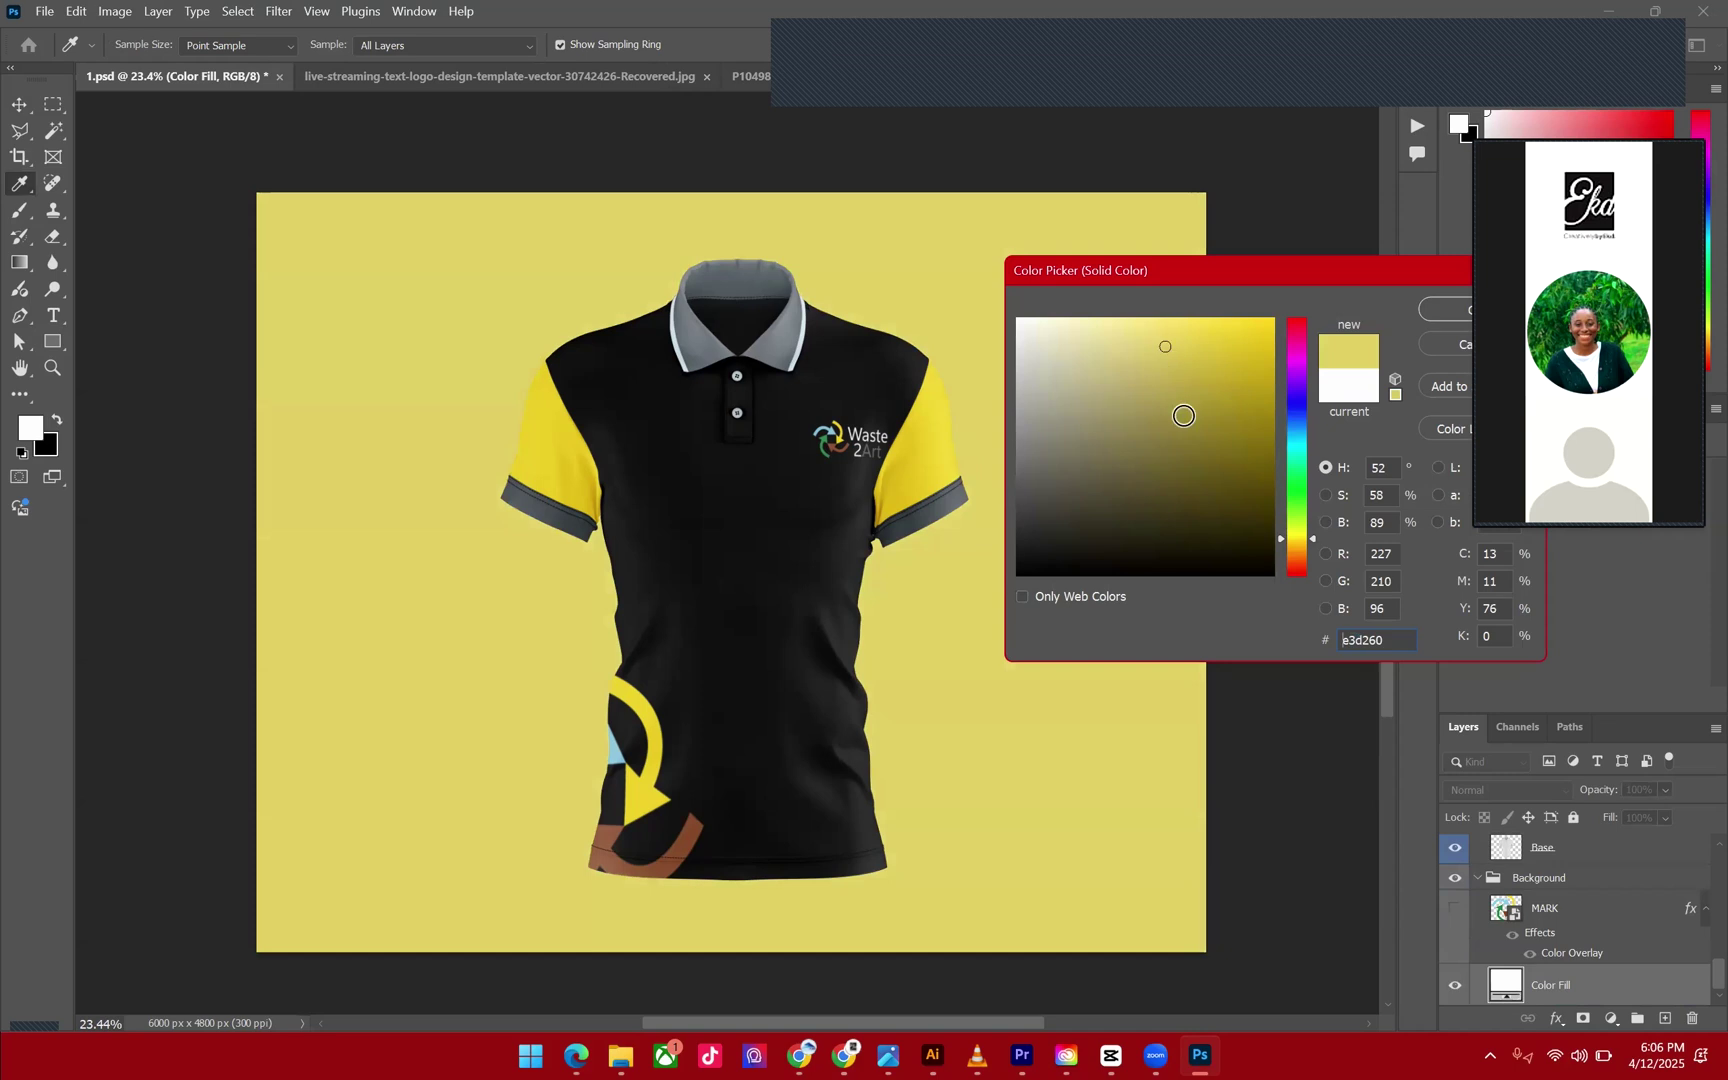
left_click(1110, 335)
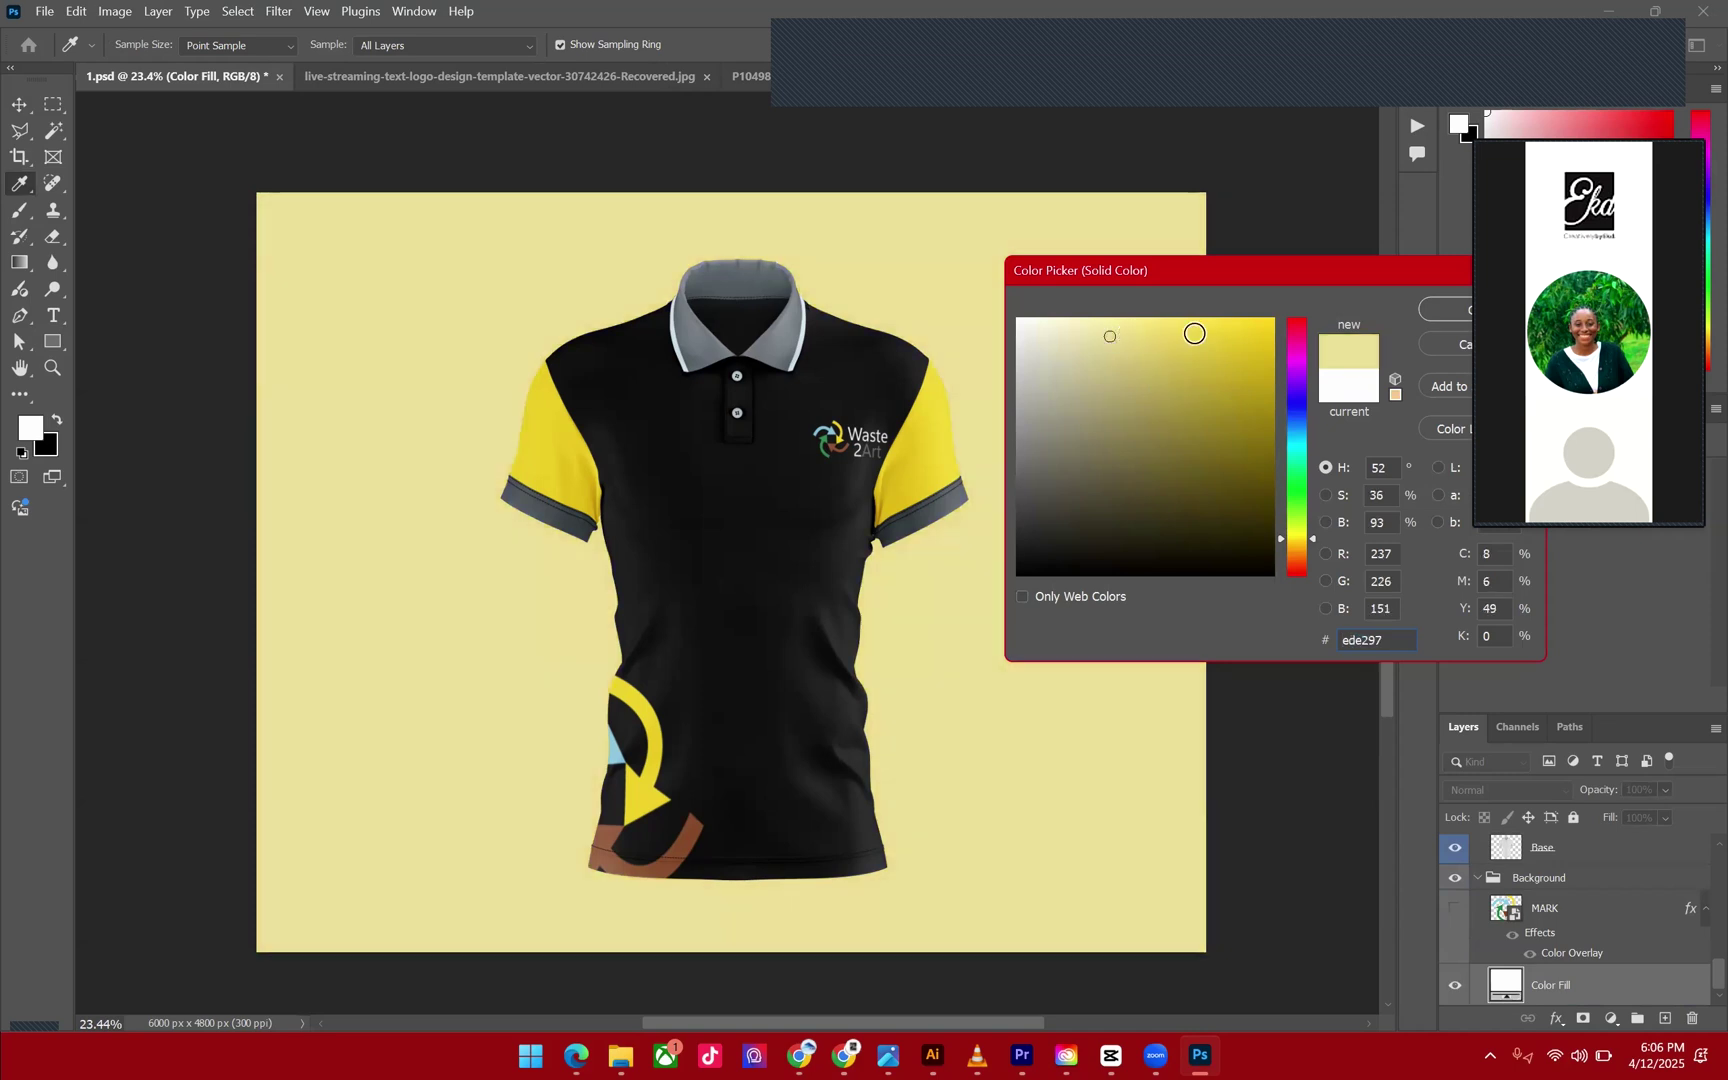
left_click(1232, 330)
left_click(1209, 438)
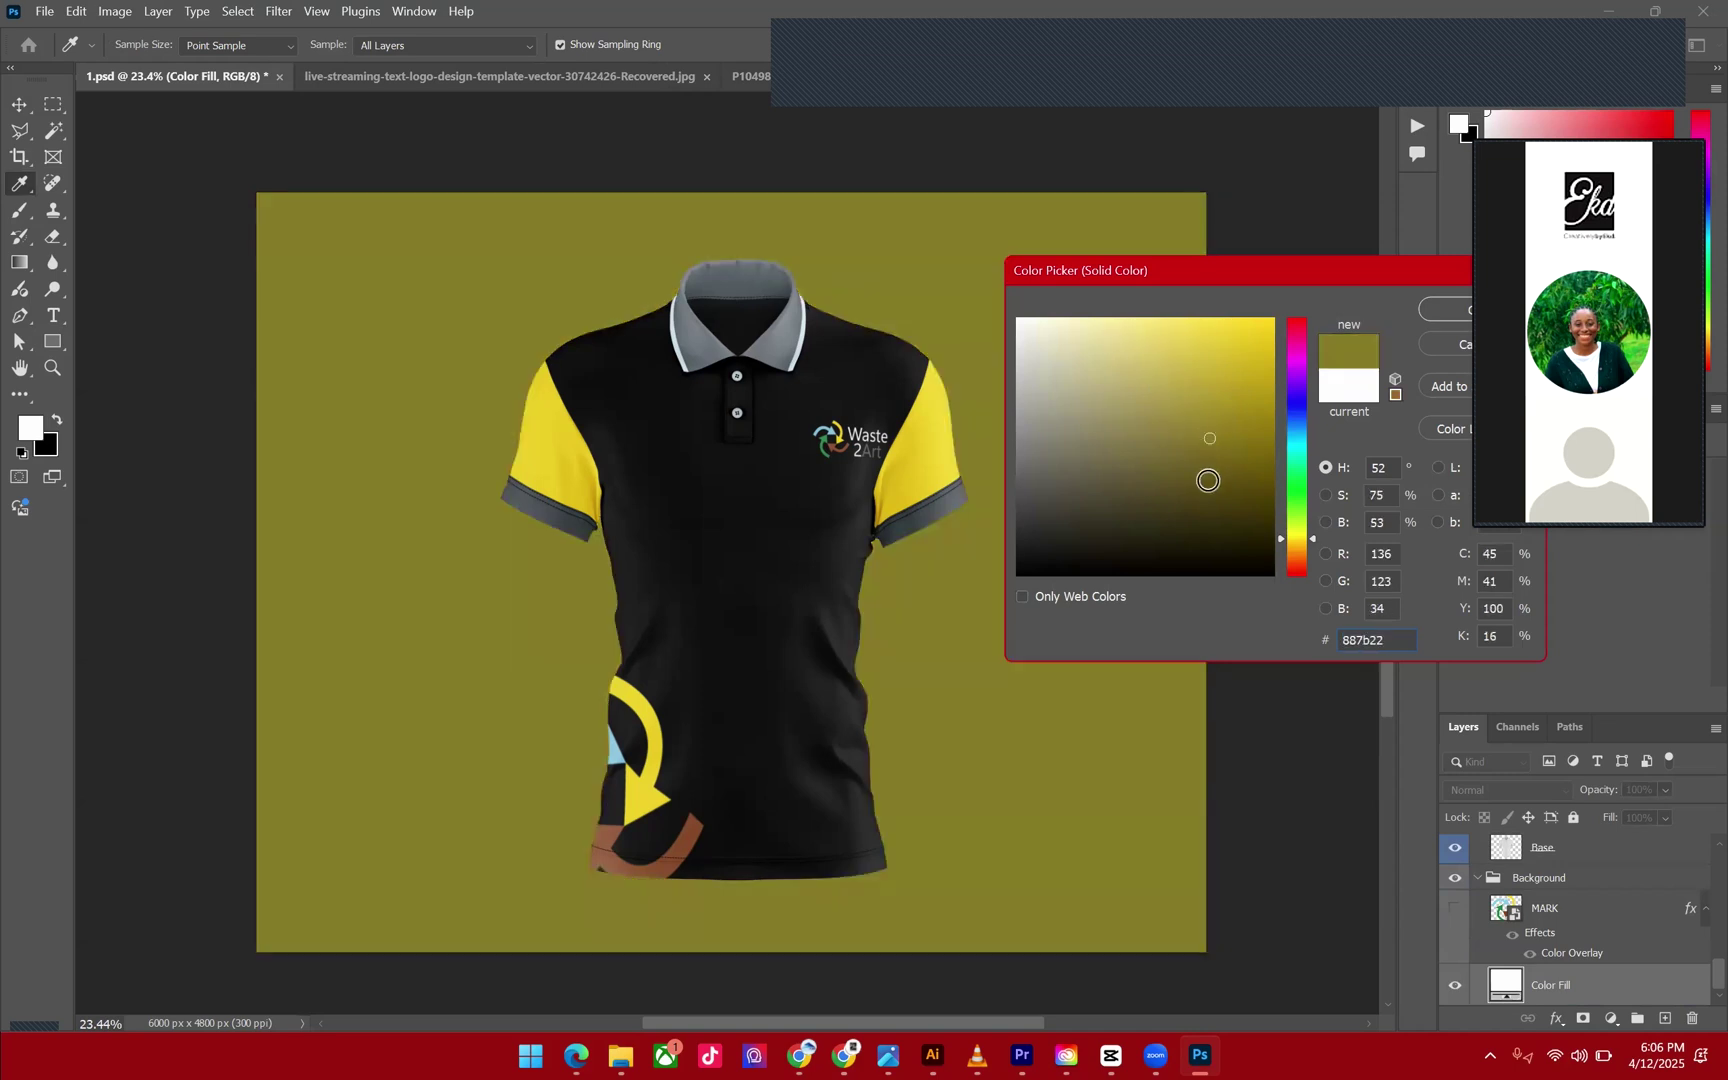
mouse_move(1198, 484)
left_mouse_down()
mouse_move(1197, 352)
mouse_move(1092, 305)
mouse_move(1134, 339)
mouse_move(1134, 374)
mouse_move(1169, 370)
mouse_move(1128, 375)
left_mouse_up()
left_click(1440, 342)
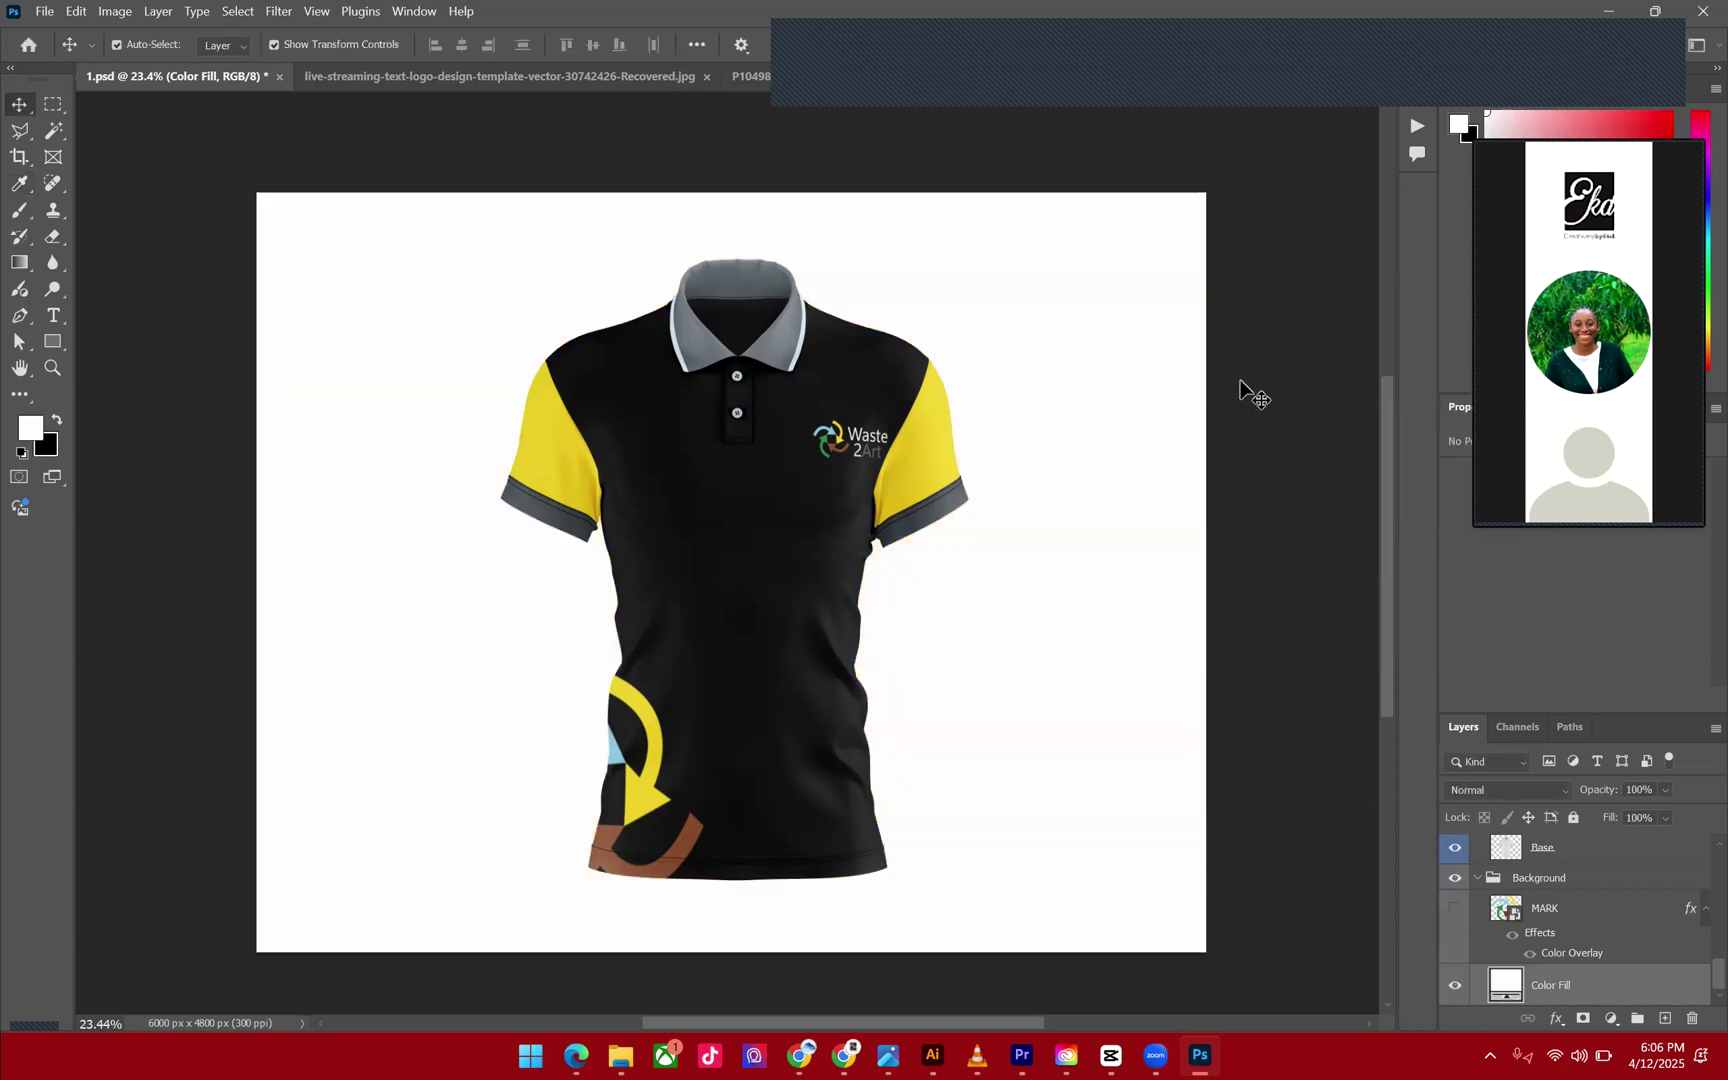
double_click(1505, 985)
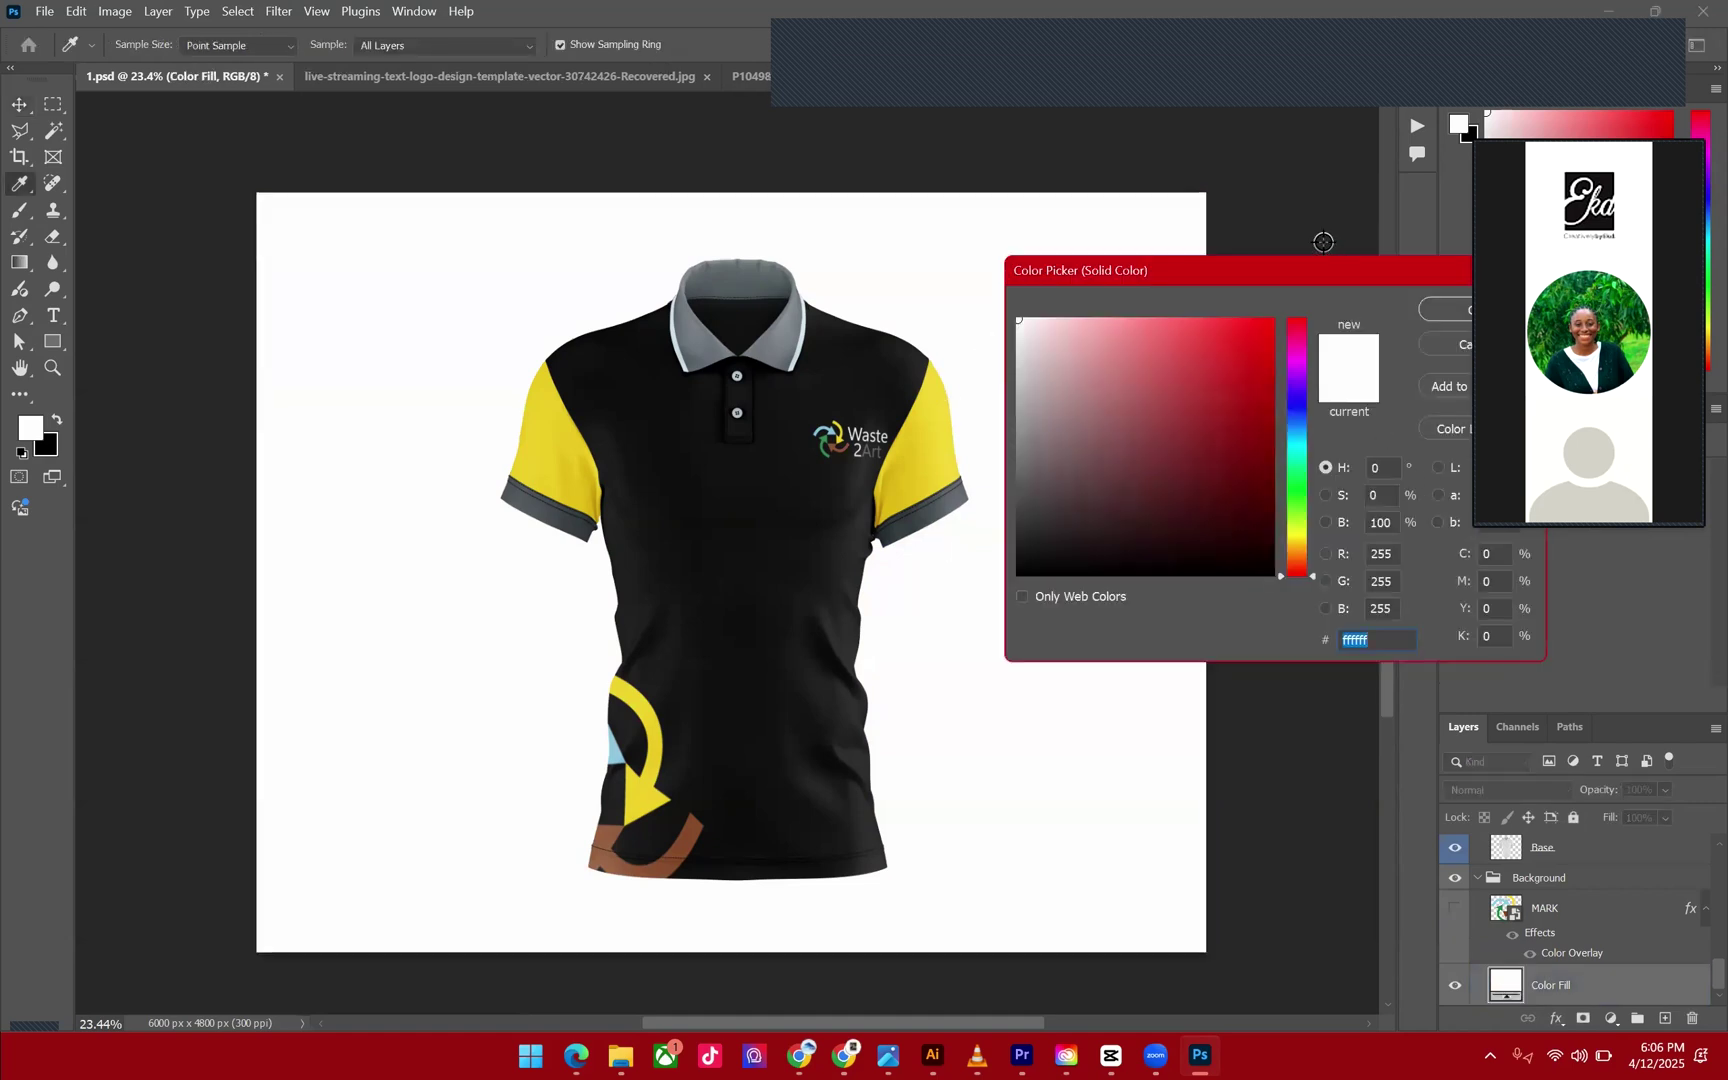
left_click_drag(1322, 260, 889, 303)
left_click(1049, 387)
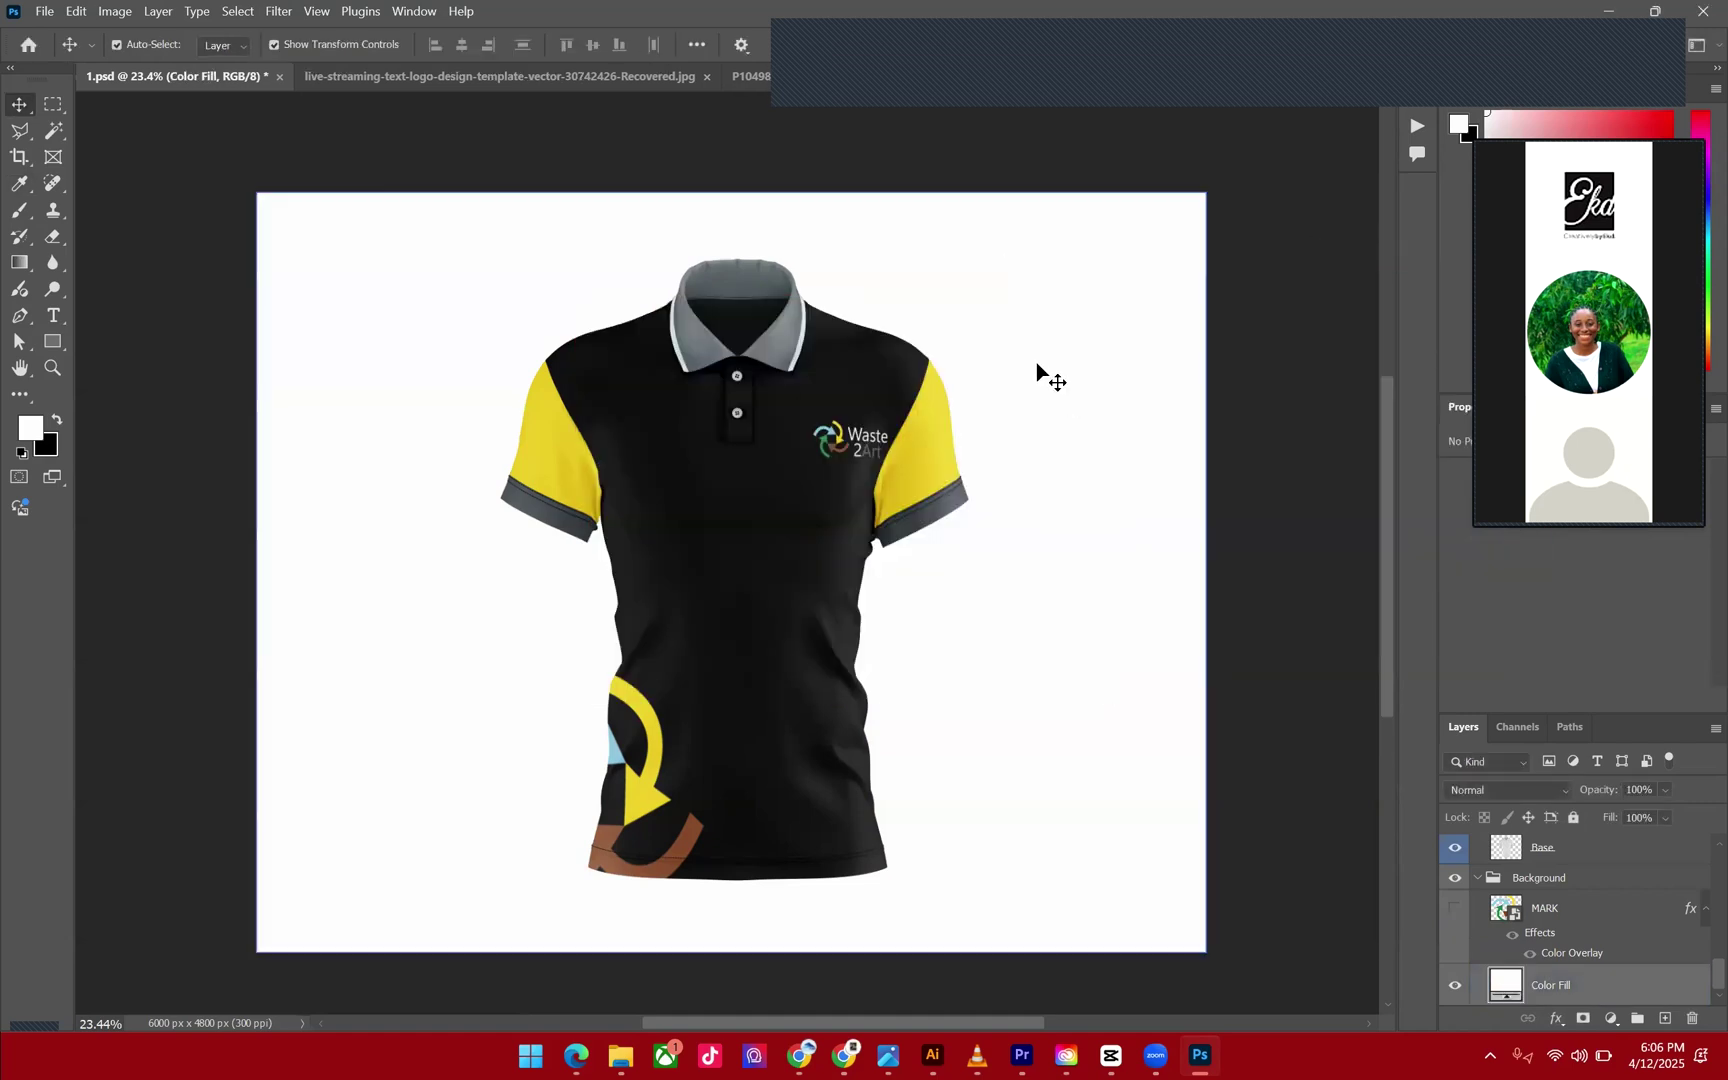
scroll(1031, 351, "down", 1)
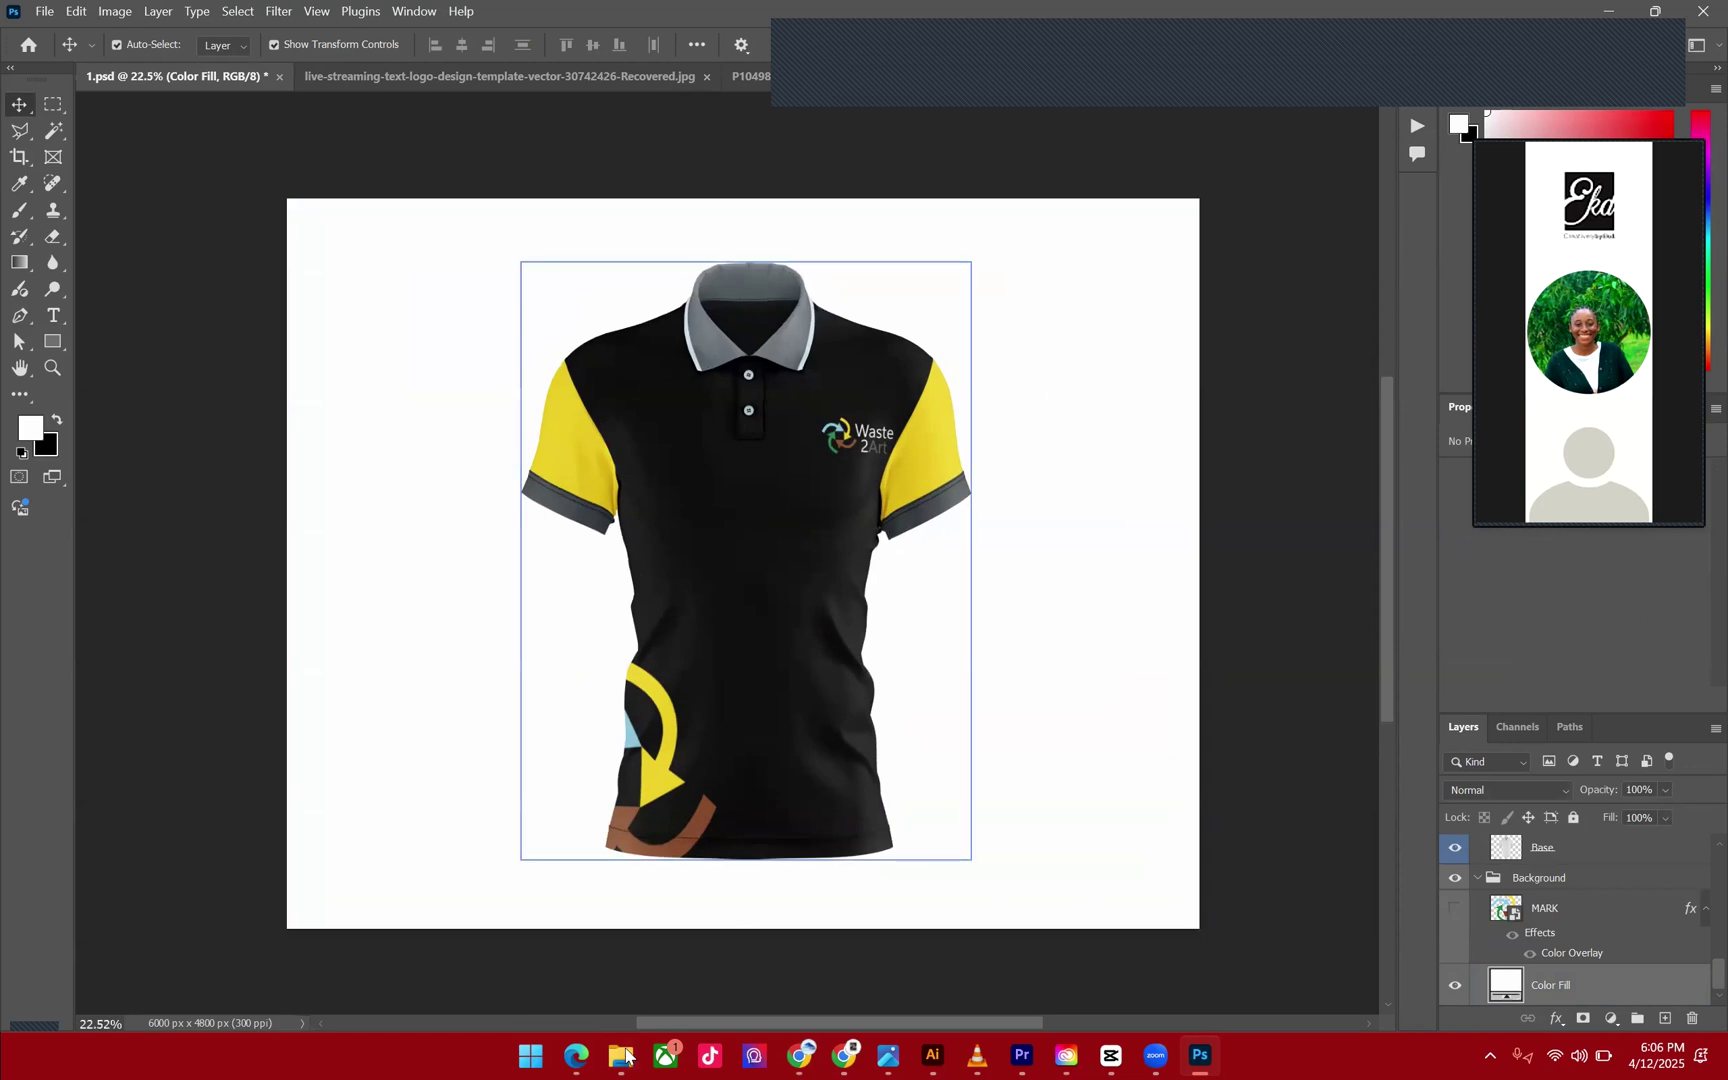
mouse_move(605, 1055)
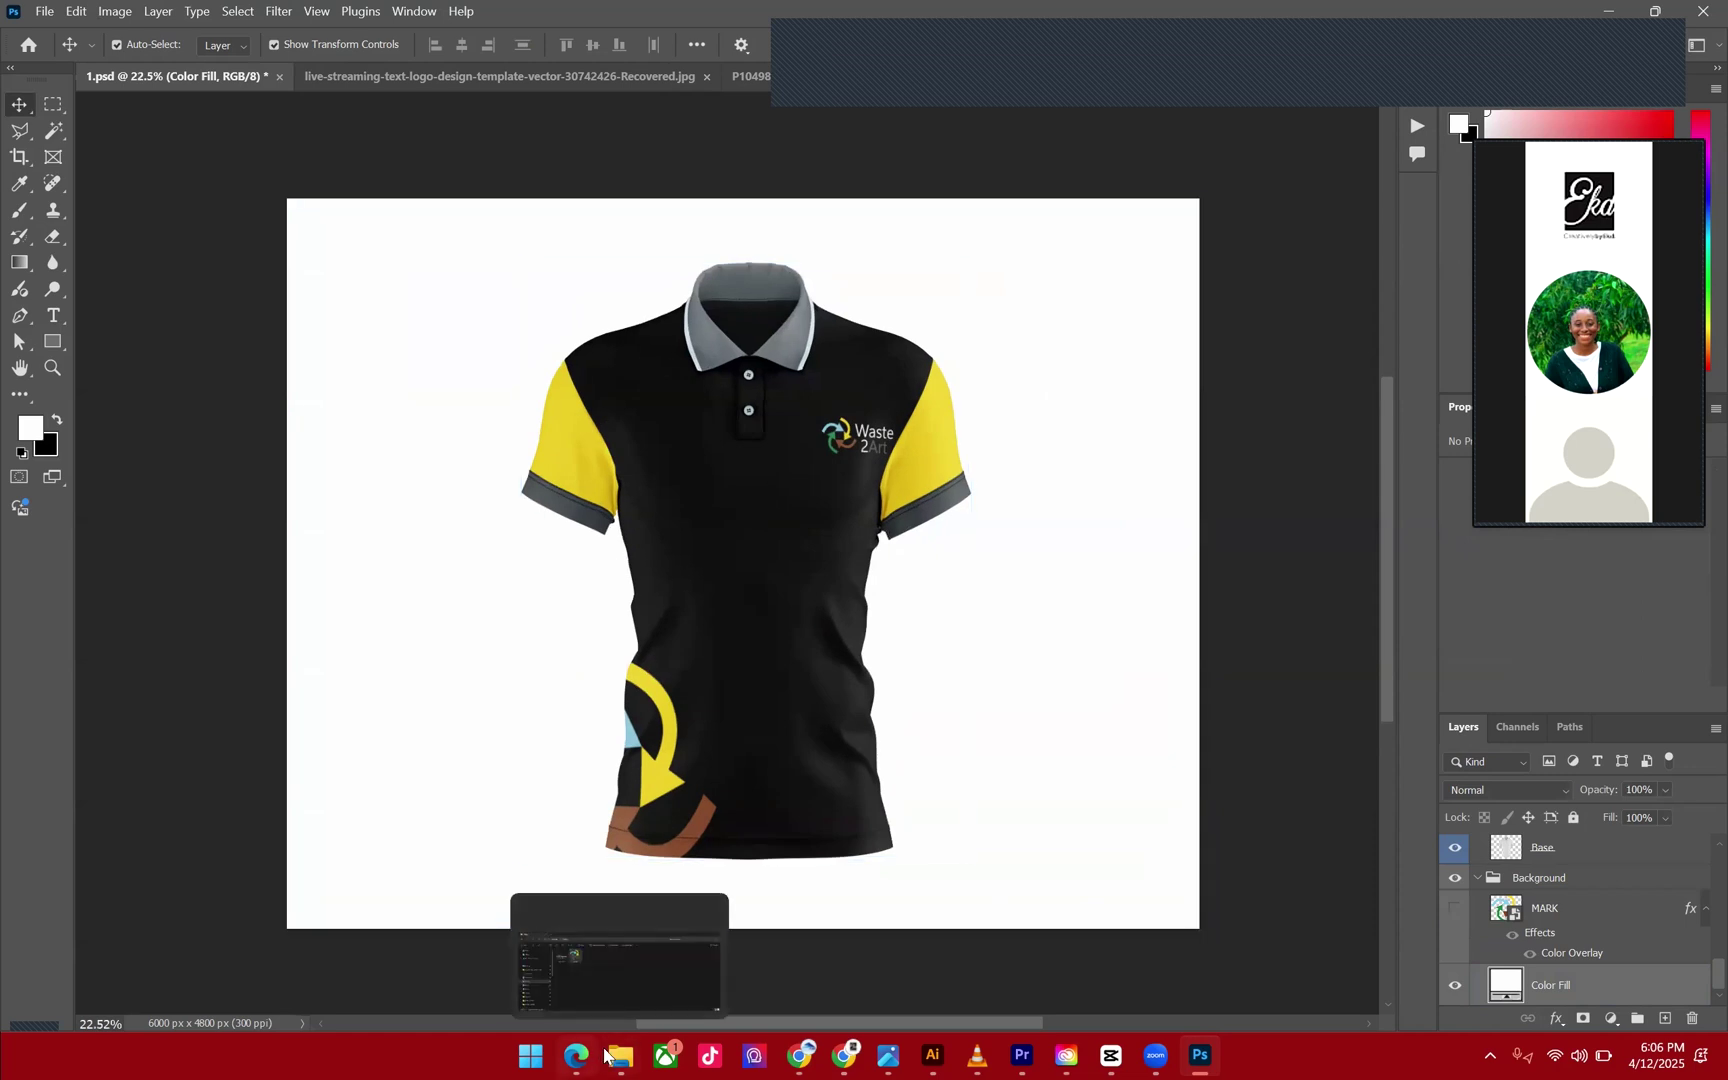
left_click(44, 12)
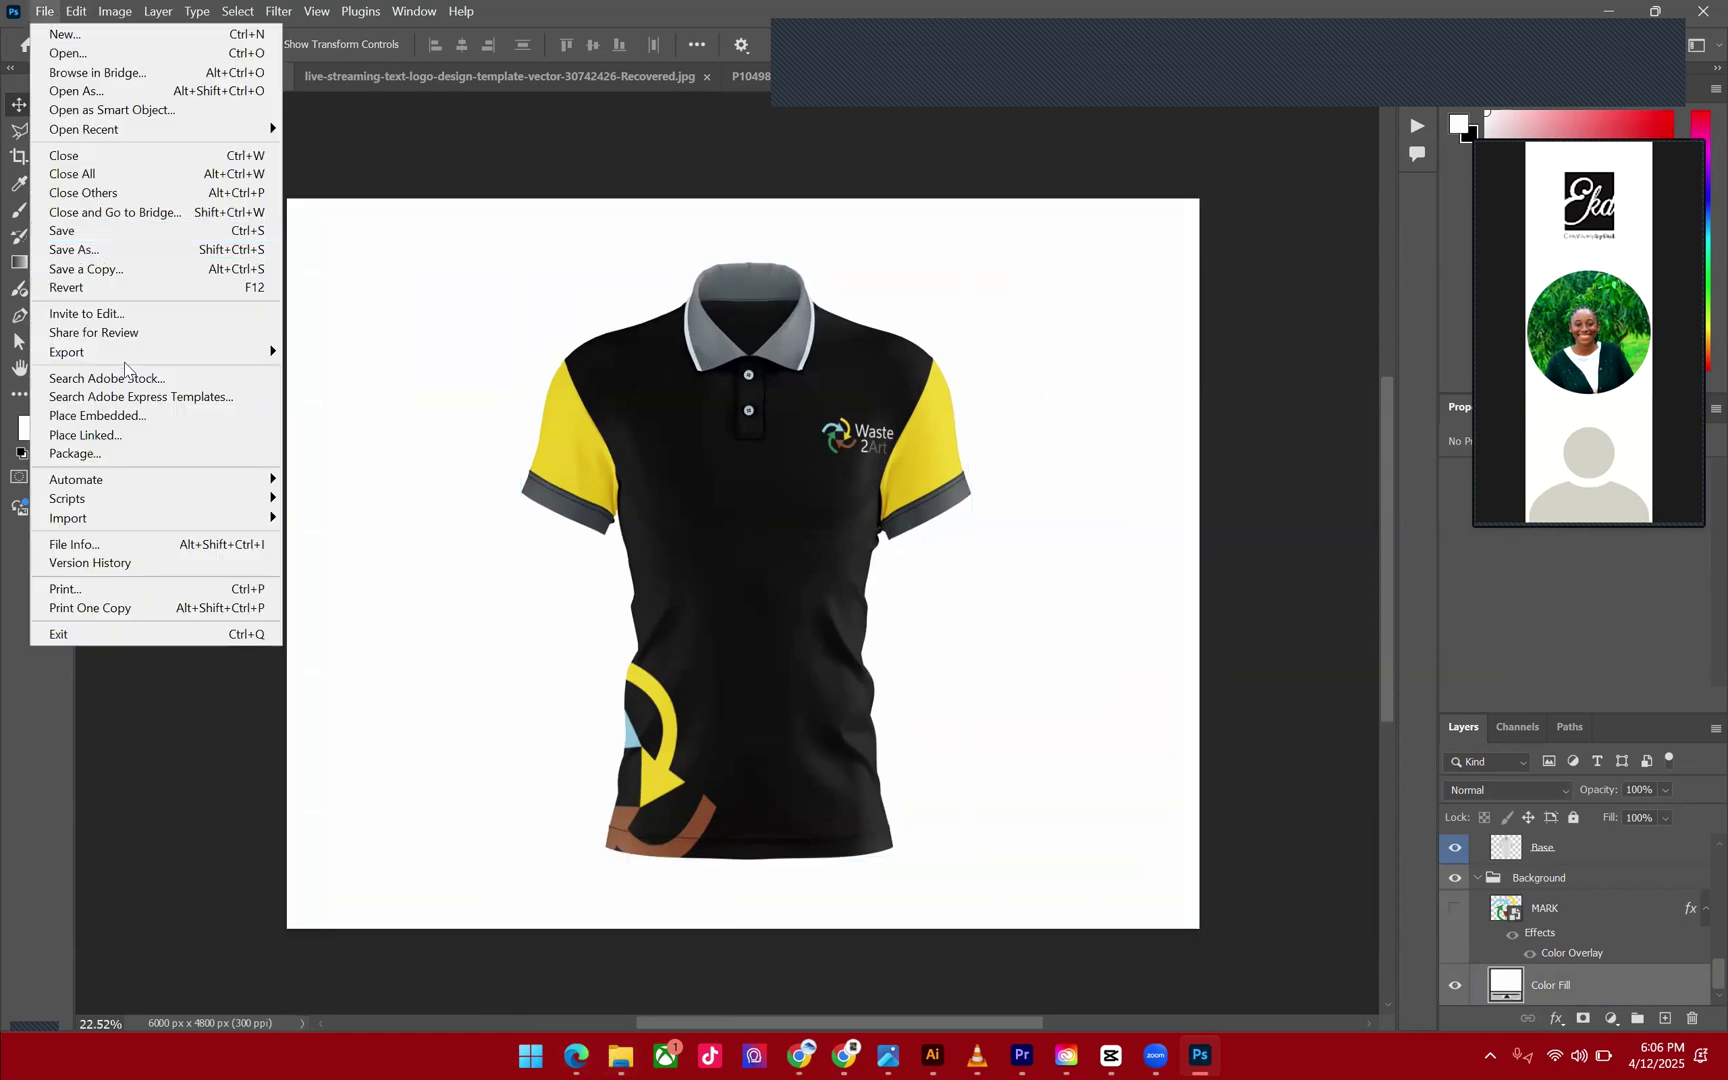
mouse_move(132, 355)
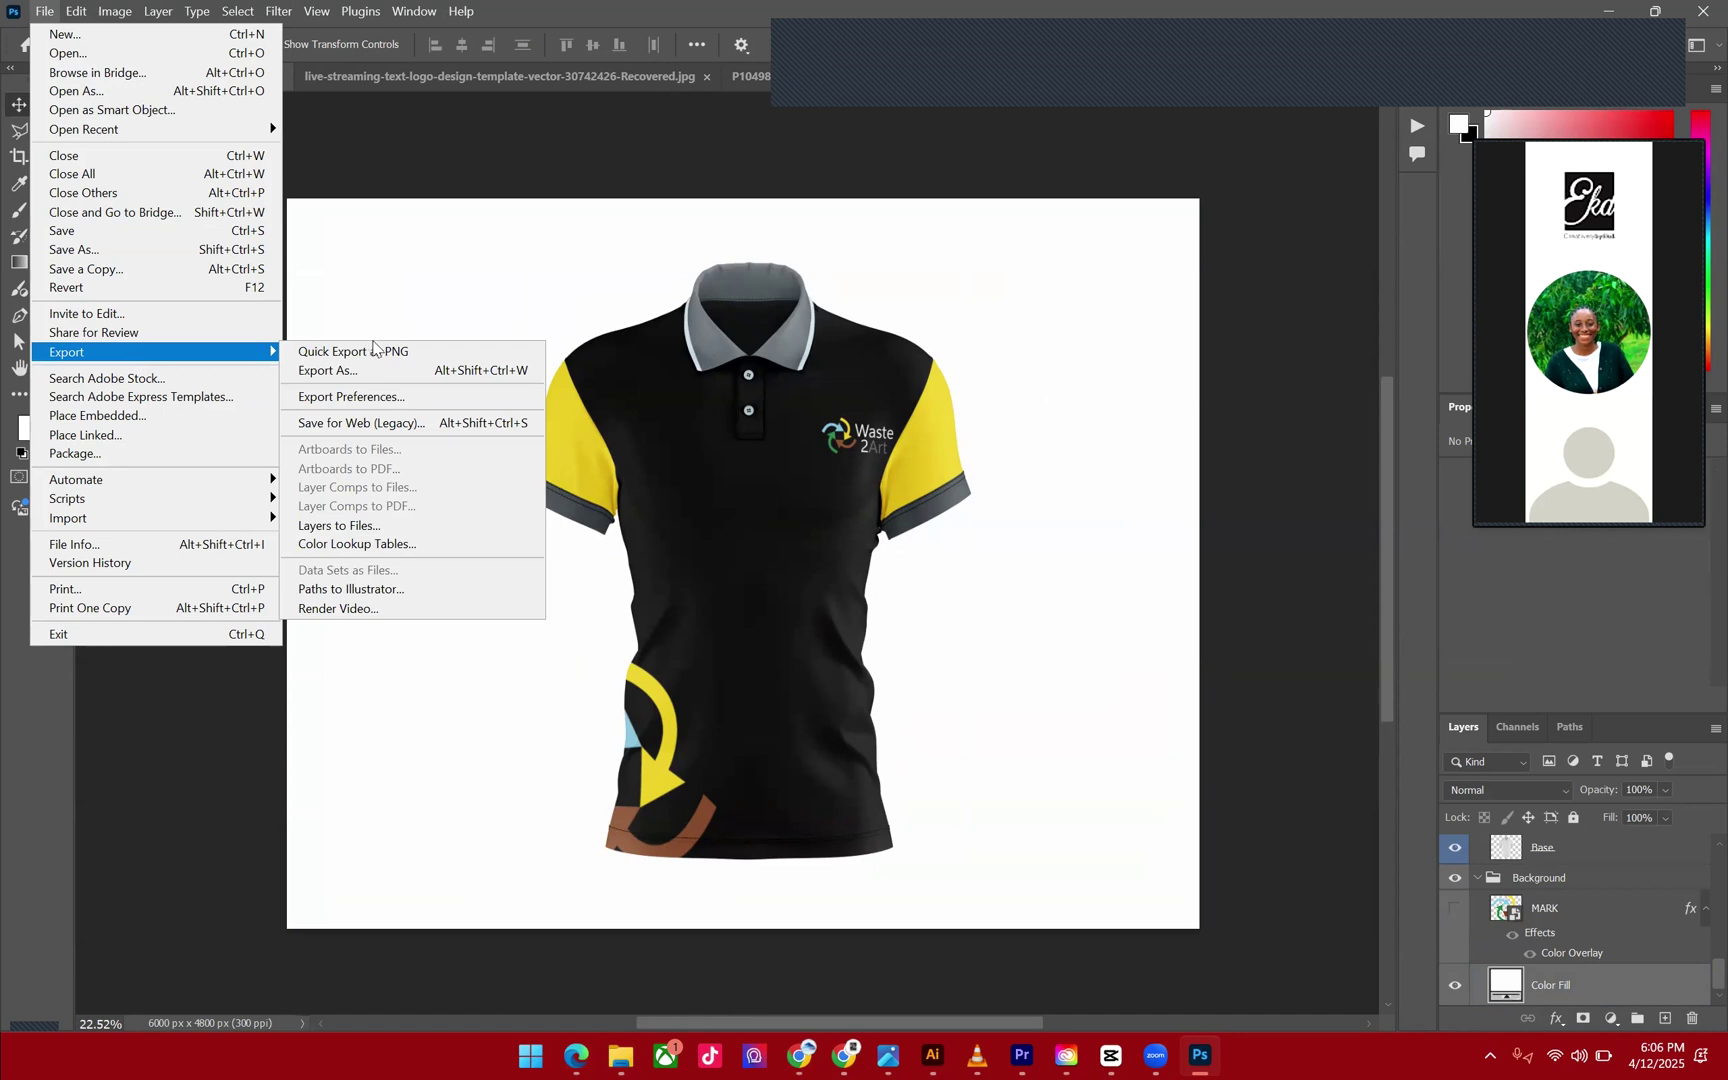
left_click(358, 262)
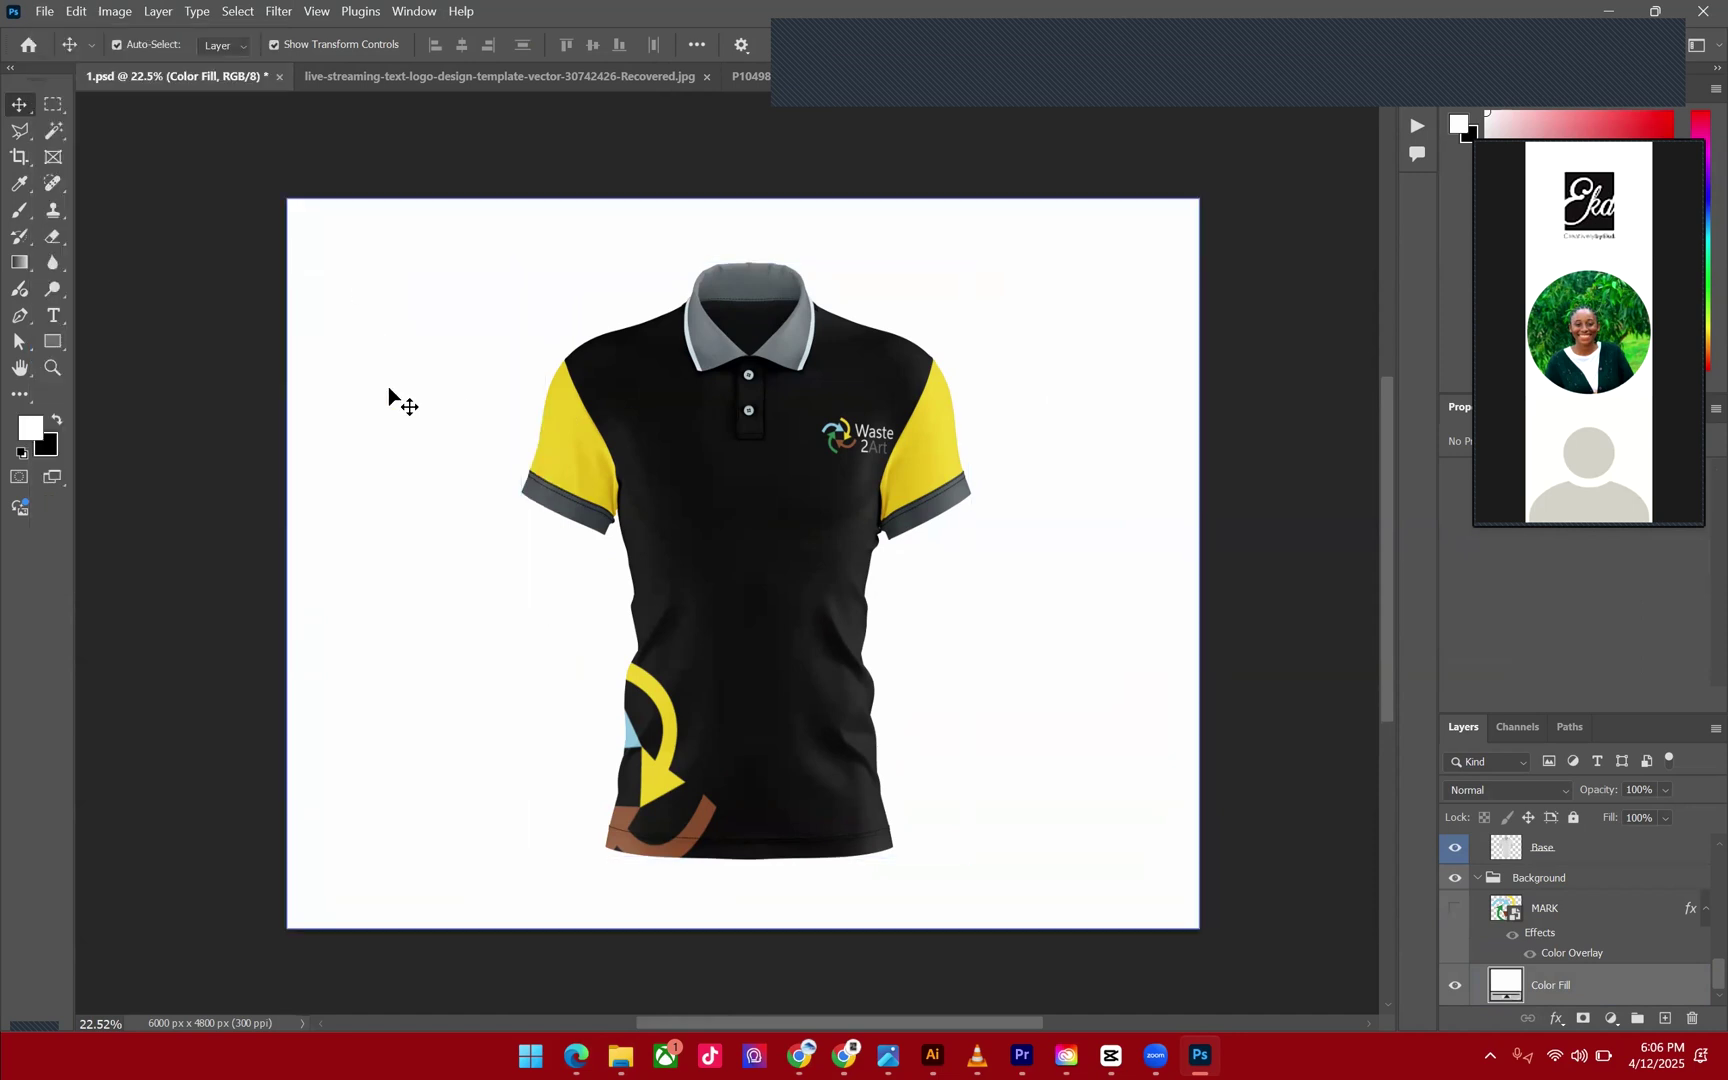
Change the Color Fill background to a slightly darkened mustard yellow based on the colour sampled from the shirt's sleeve.
double_click(1509, 992)
left_click(541, 463)
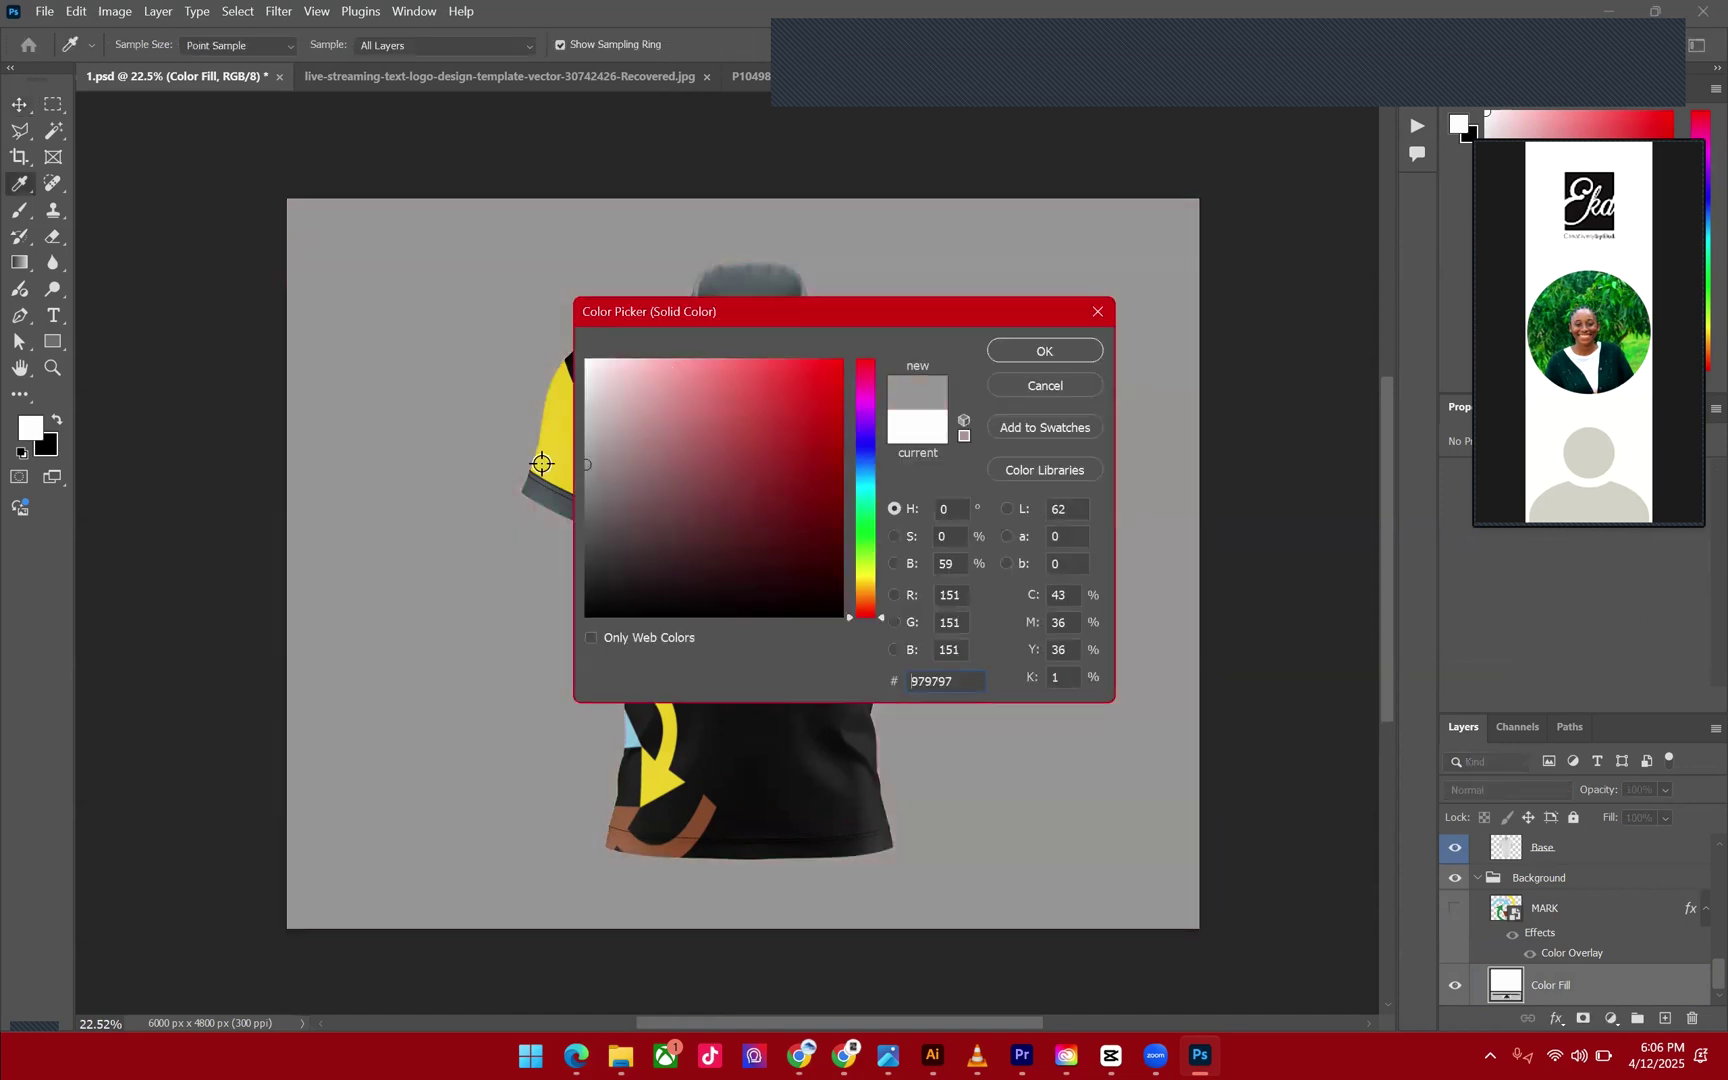
left_click(552, 434)
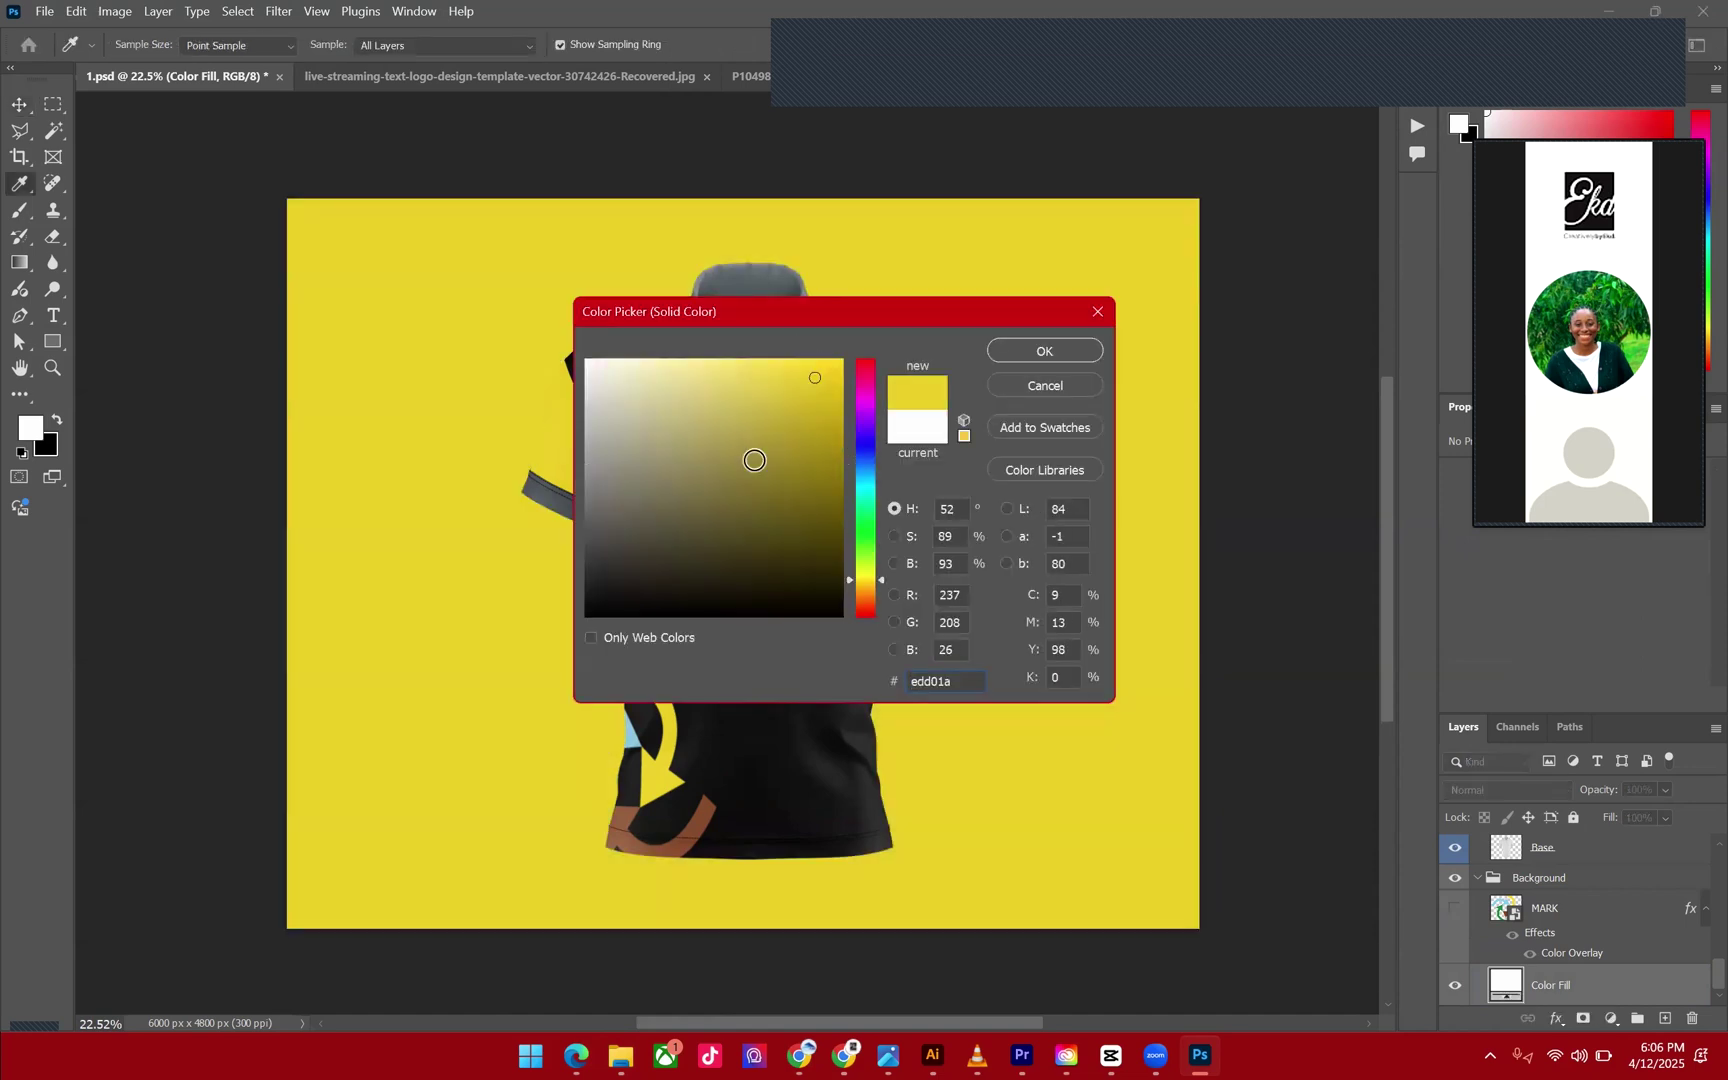
left_click(755, 464)
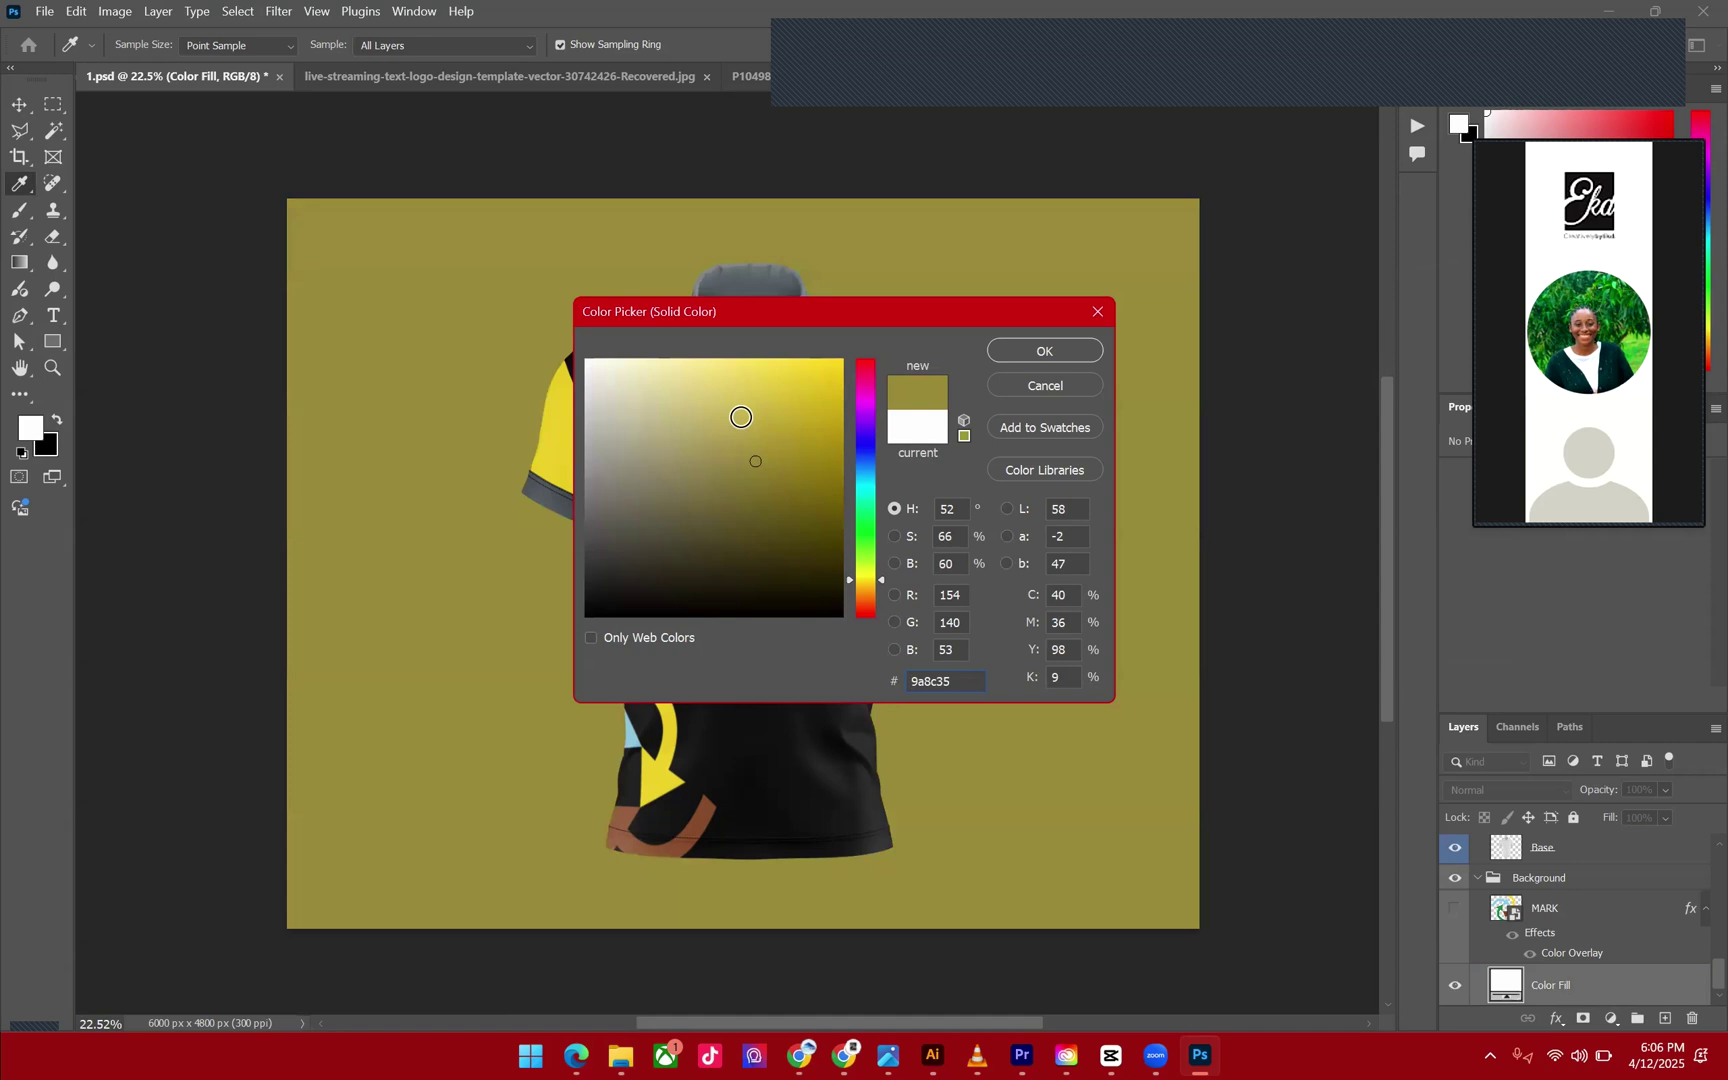
mouse_move(741, 417)
left_mouse_down()
mouse_move(799, 467)
mouse_move(792, 402)
left_mouse_up()
left_click(1046, 348)
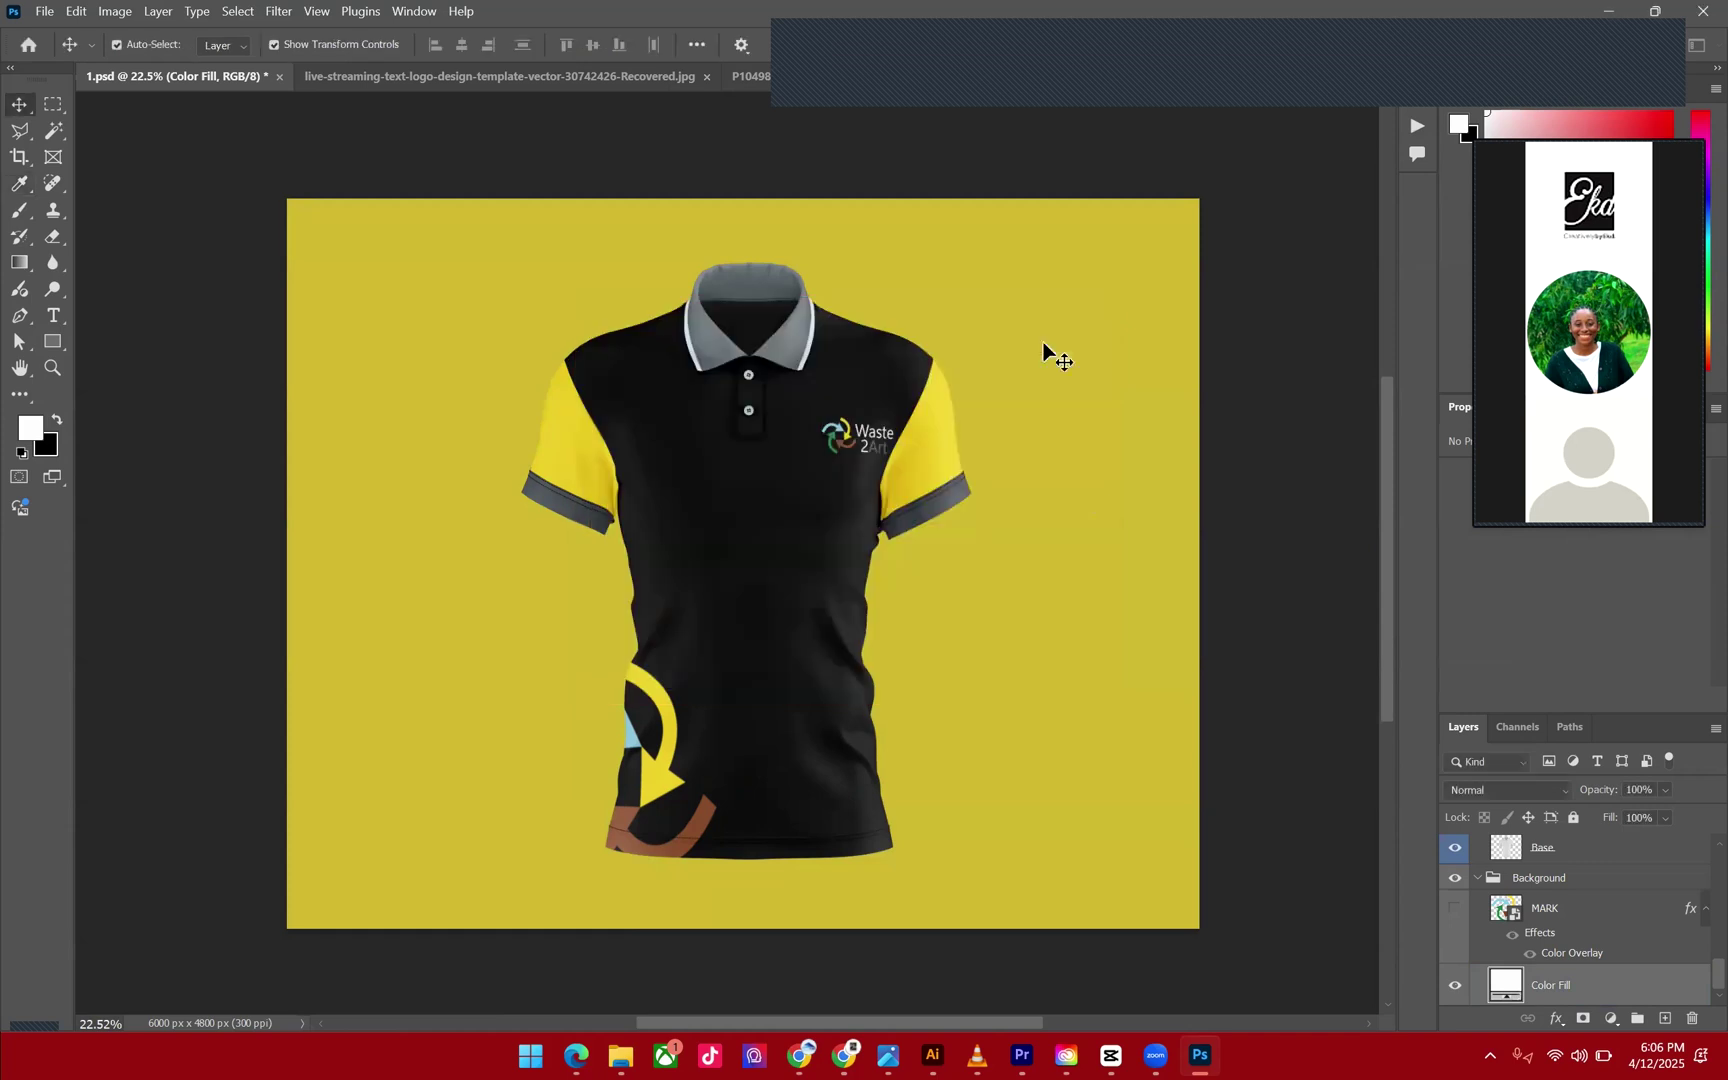
Add a new empty layer and place it between the MARK and Color Fill layers in the Background group.
key("v")
scroll(1090, 480, "down", 2)
left_click(1216, 540)
left_click(20, 211)
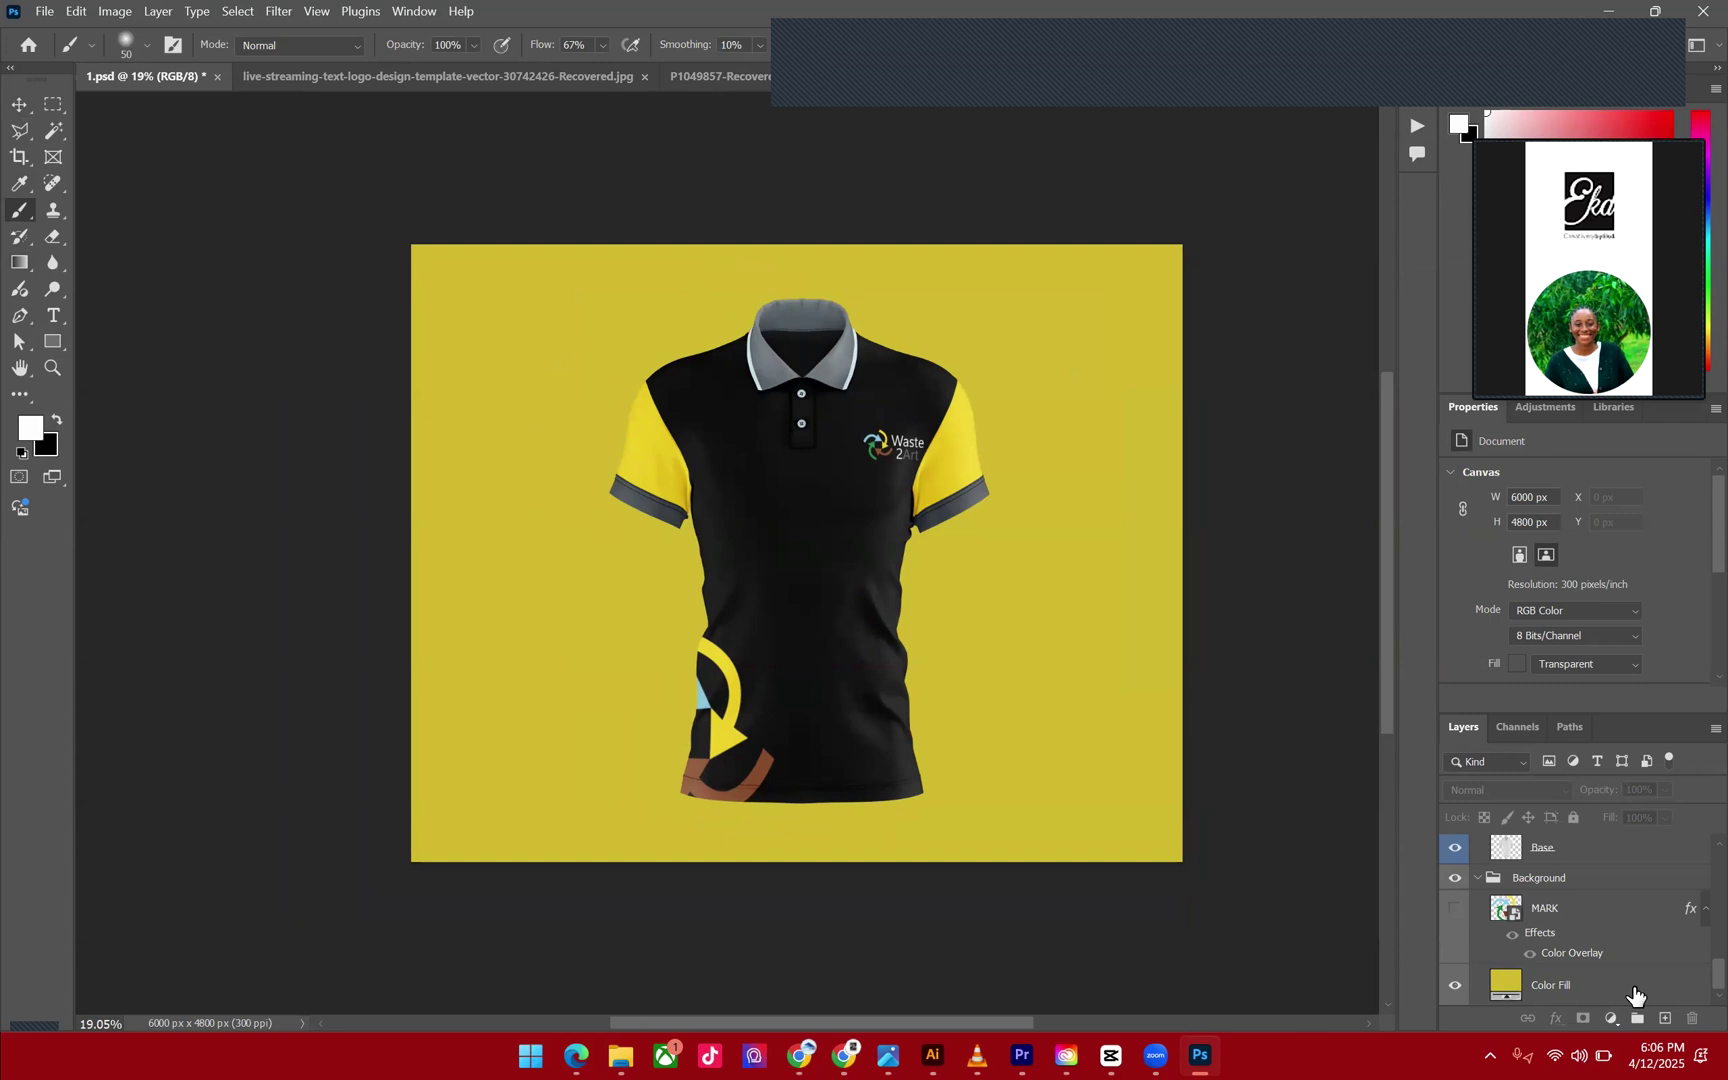
left_click(1664, 1018)
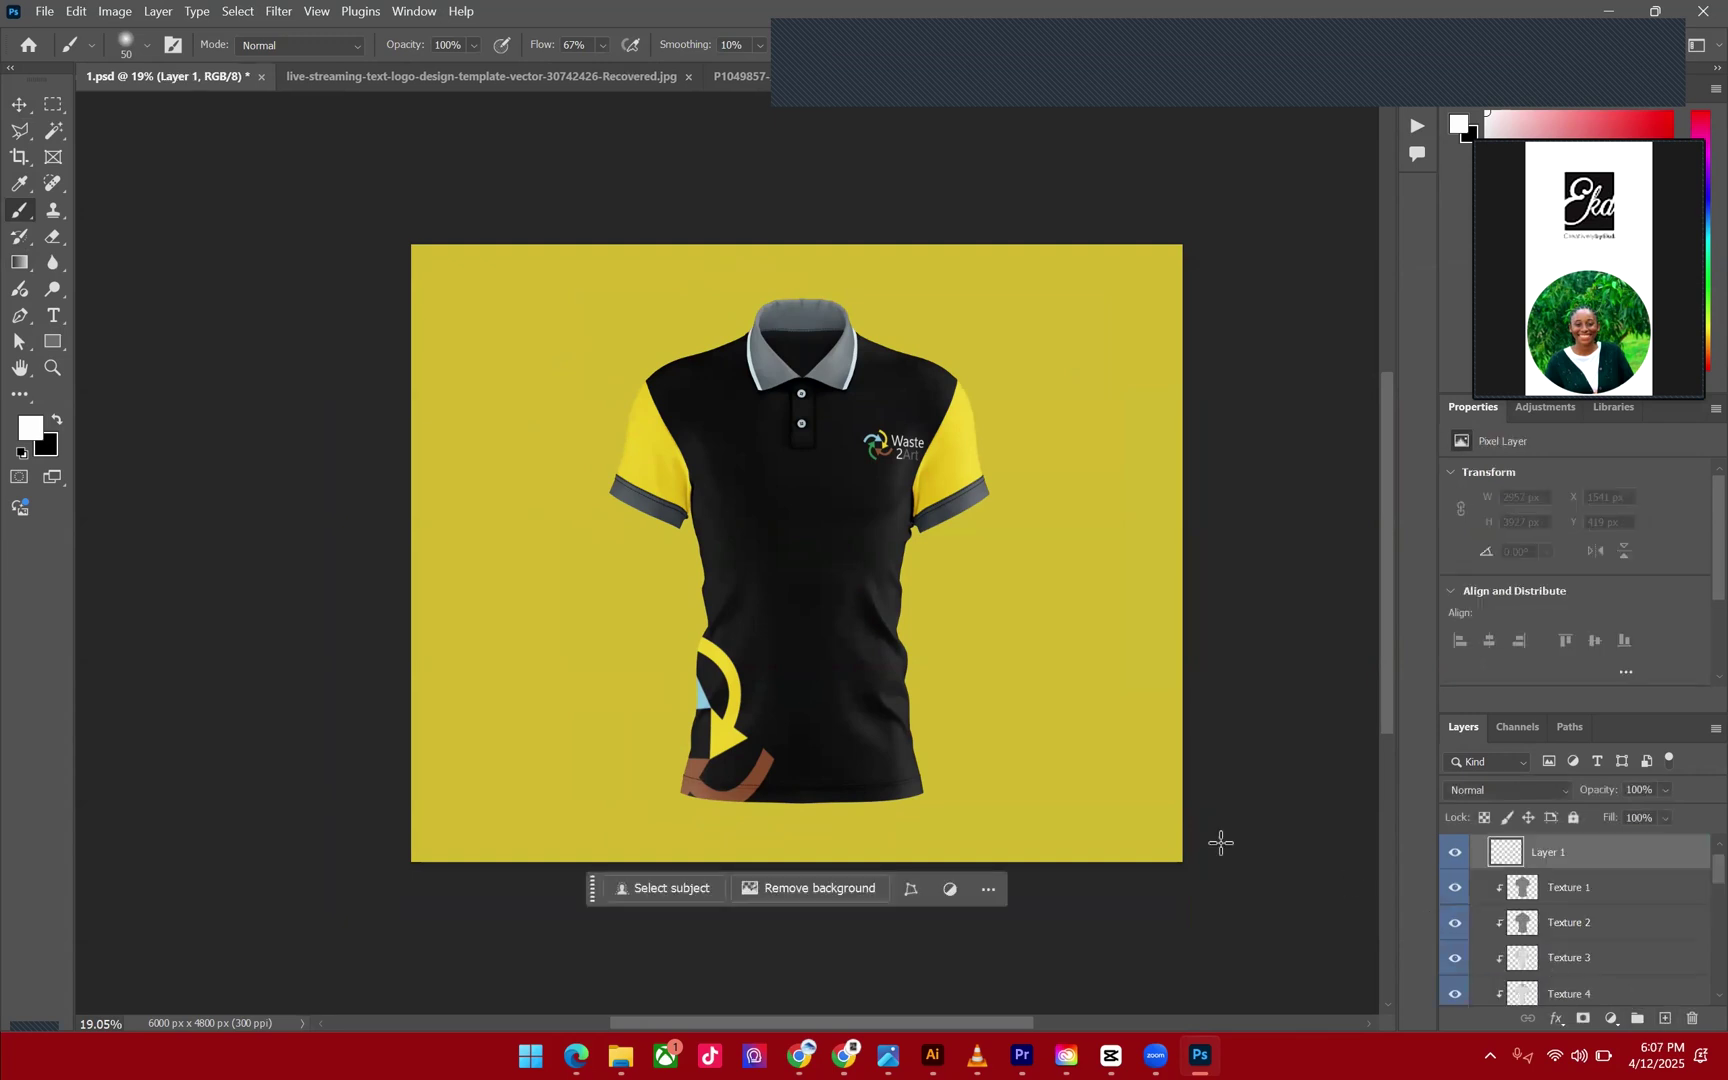
left_click_drag(1593, 871, 1530, 960)
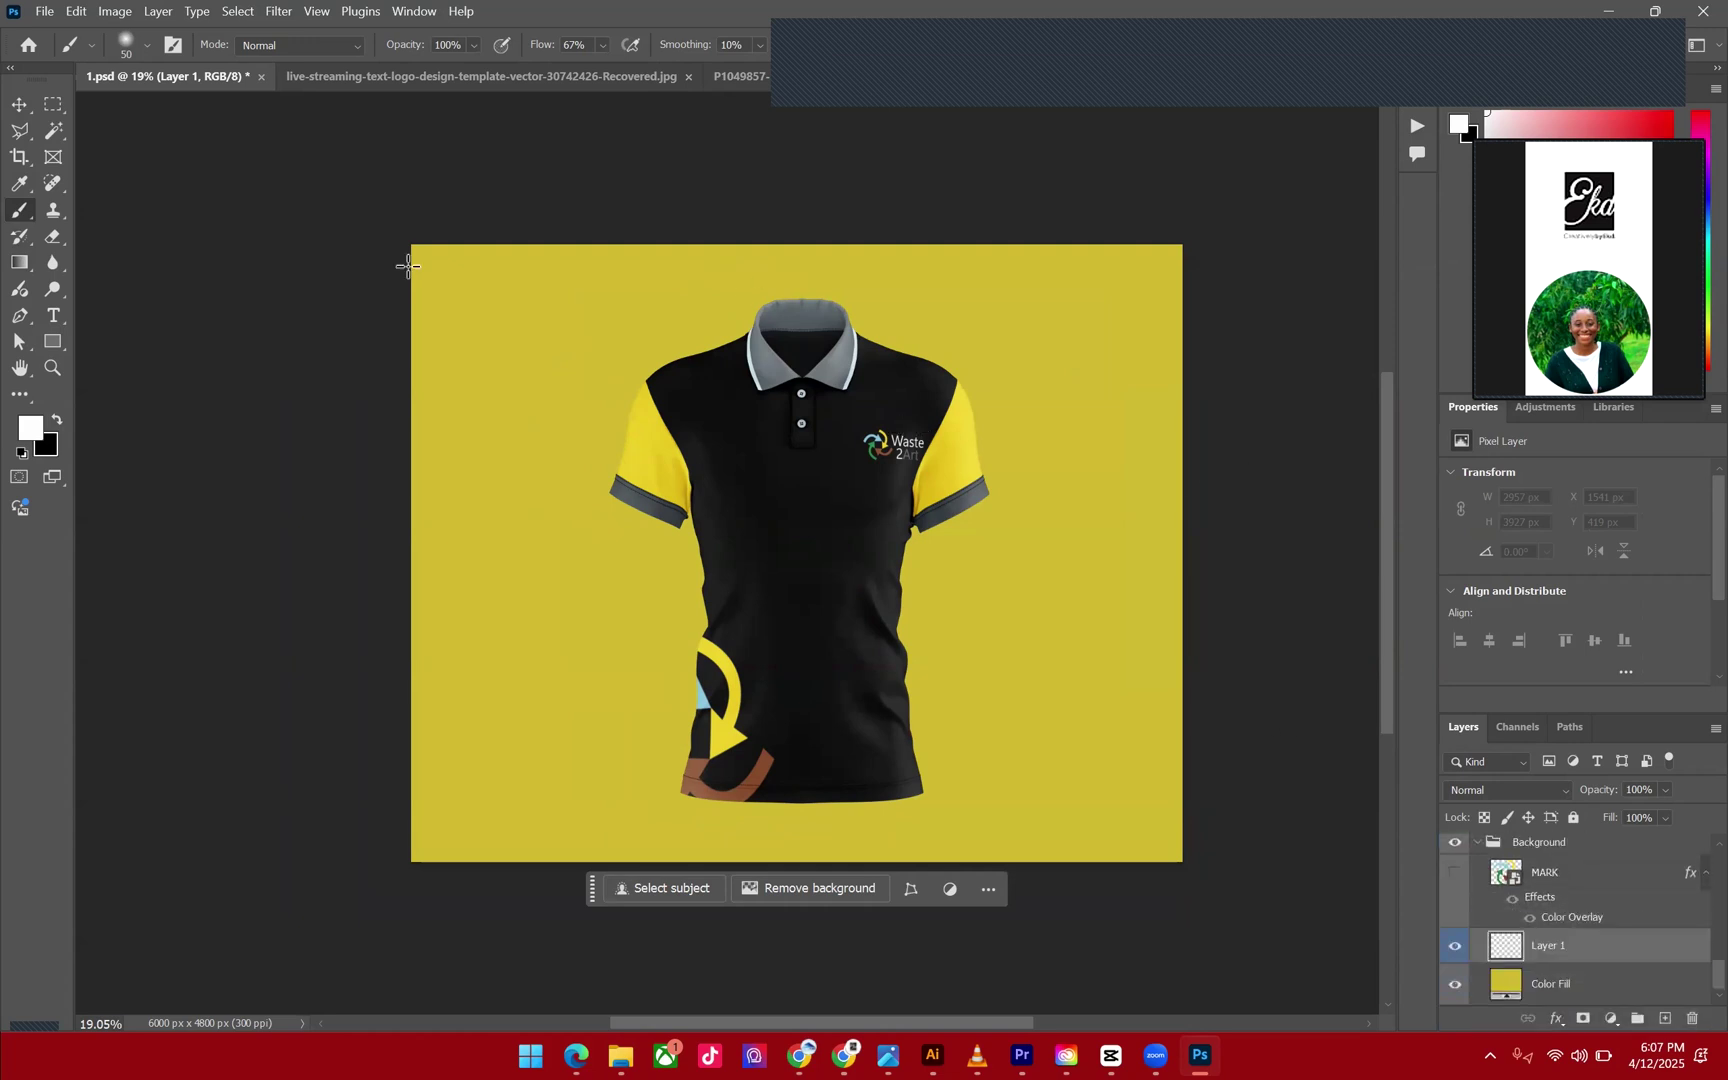
Try soft white brush dabs behind the shirt at sizes of 146, 385 and 1102 px, undoing each one.
left_click(147, 46)
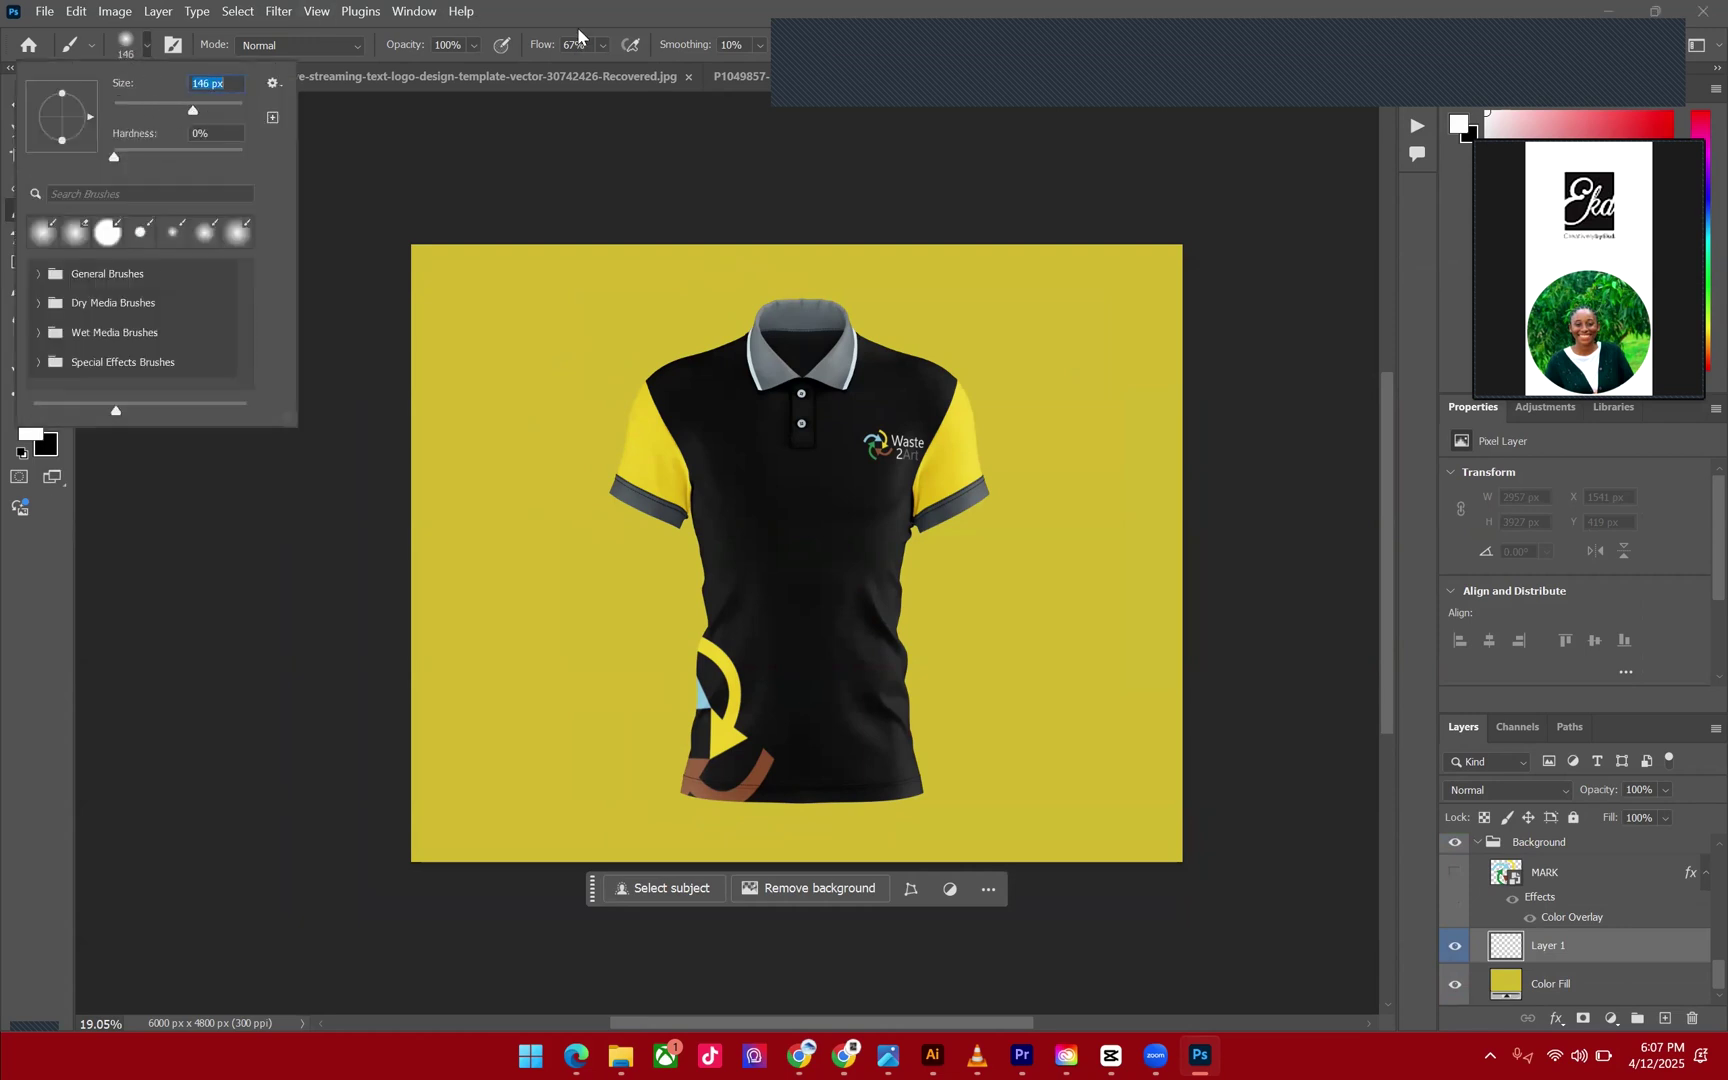
key("Return")
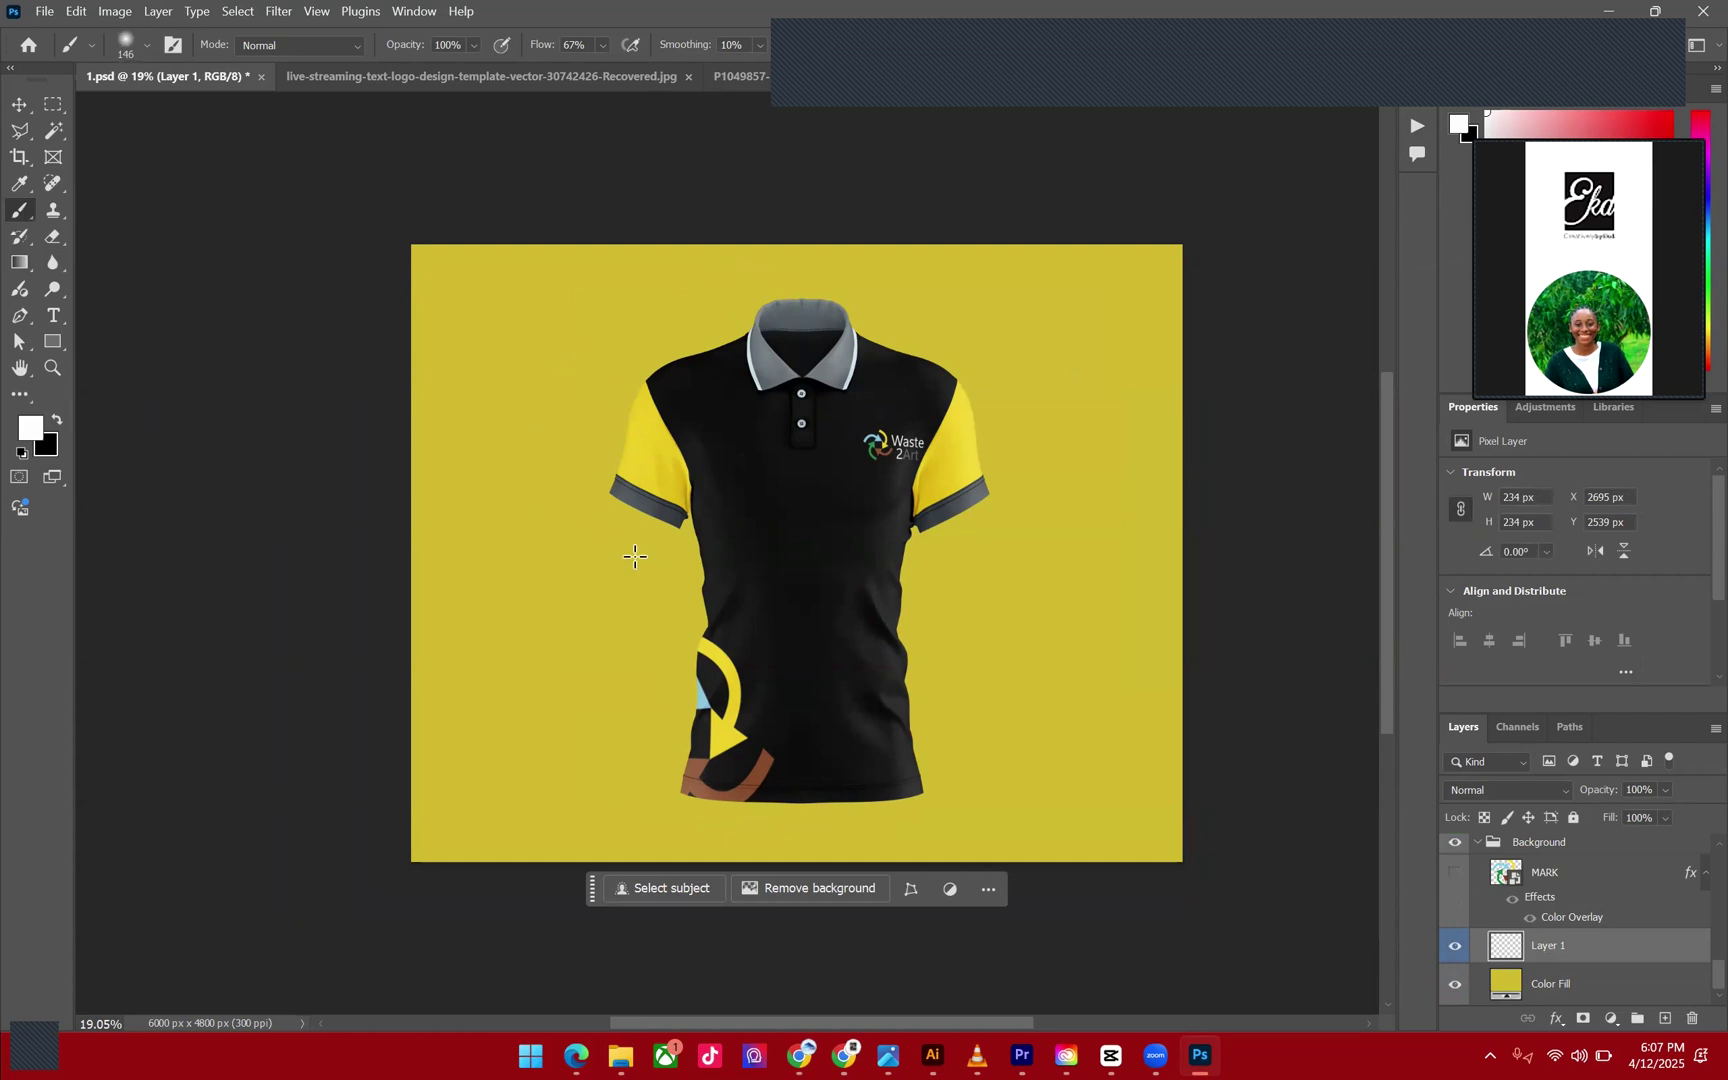
left_click(148, 45)
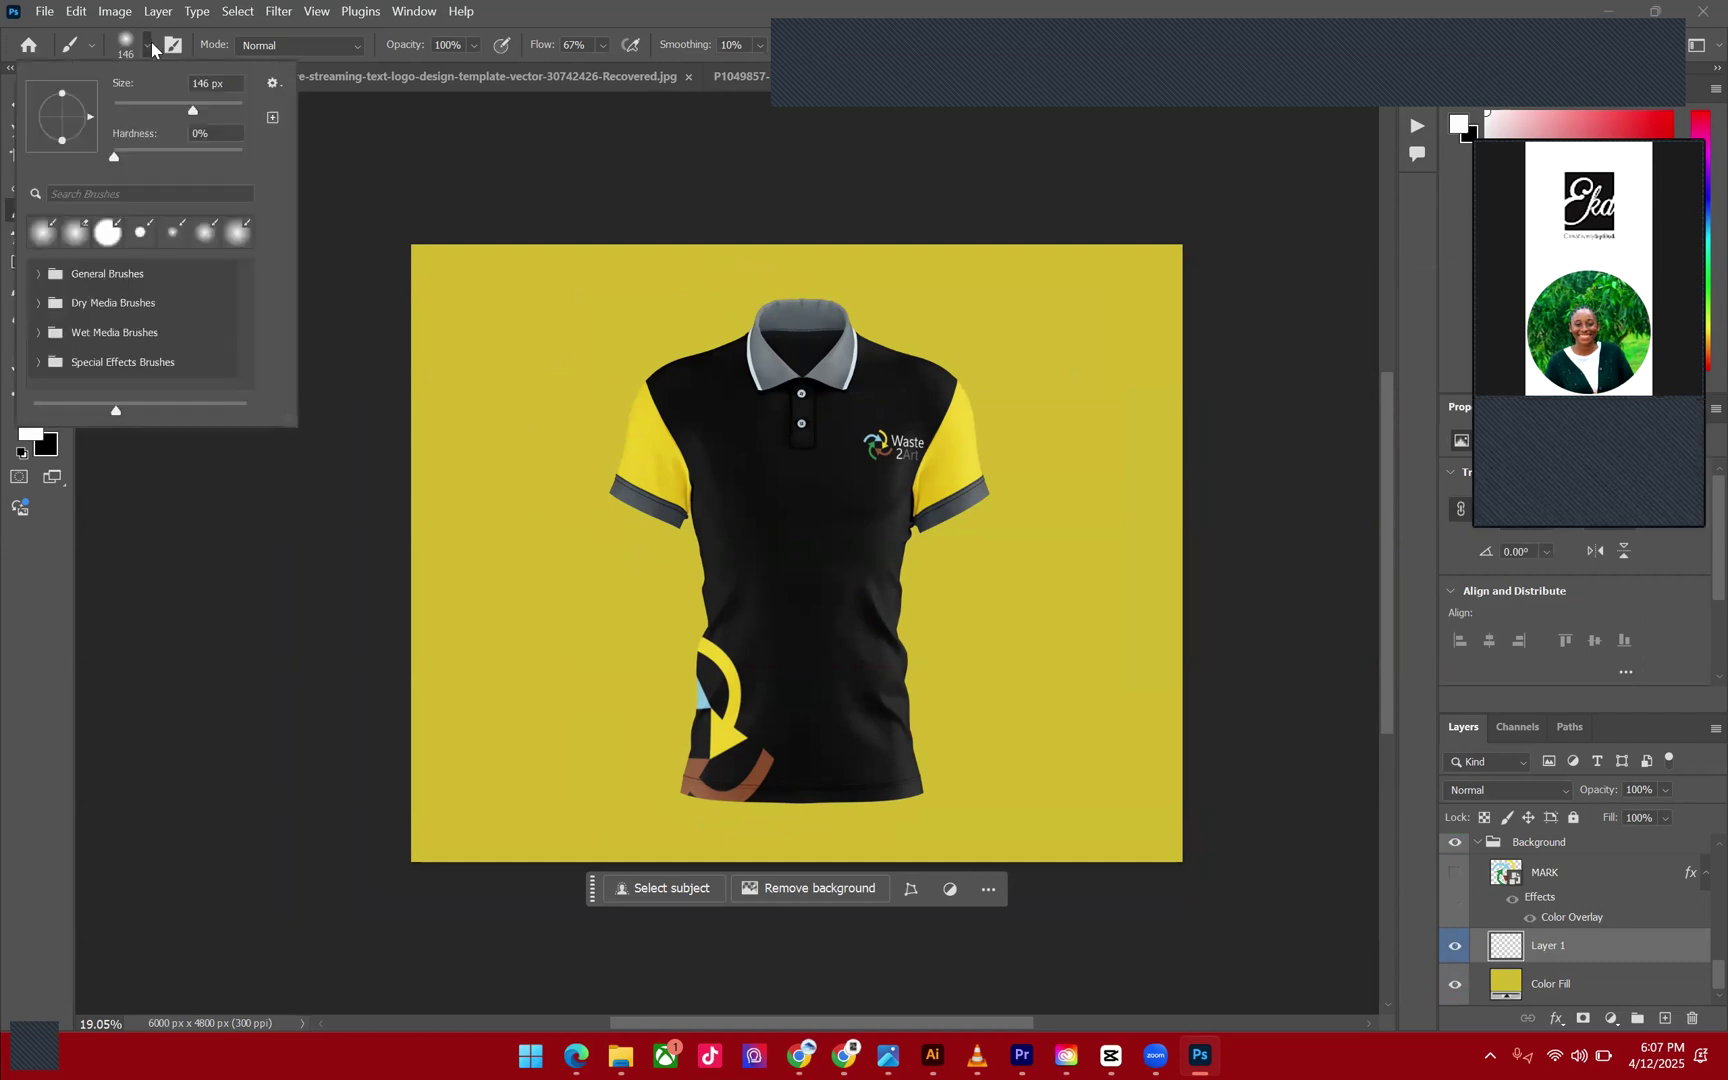
left_click(221, 108)
left_click(761, 568)
left_click(633, 568)
key("ctrl+z")
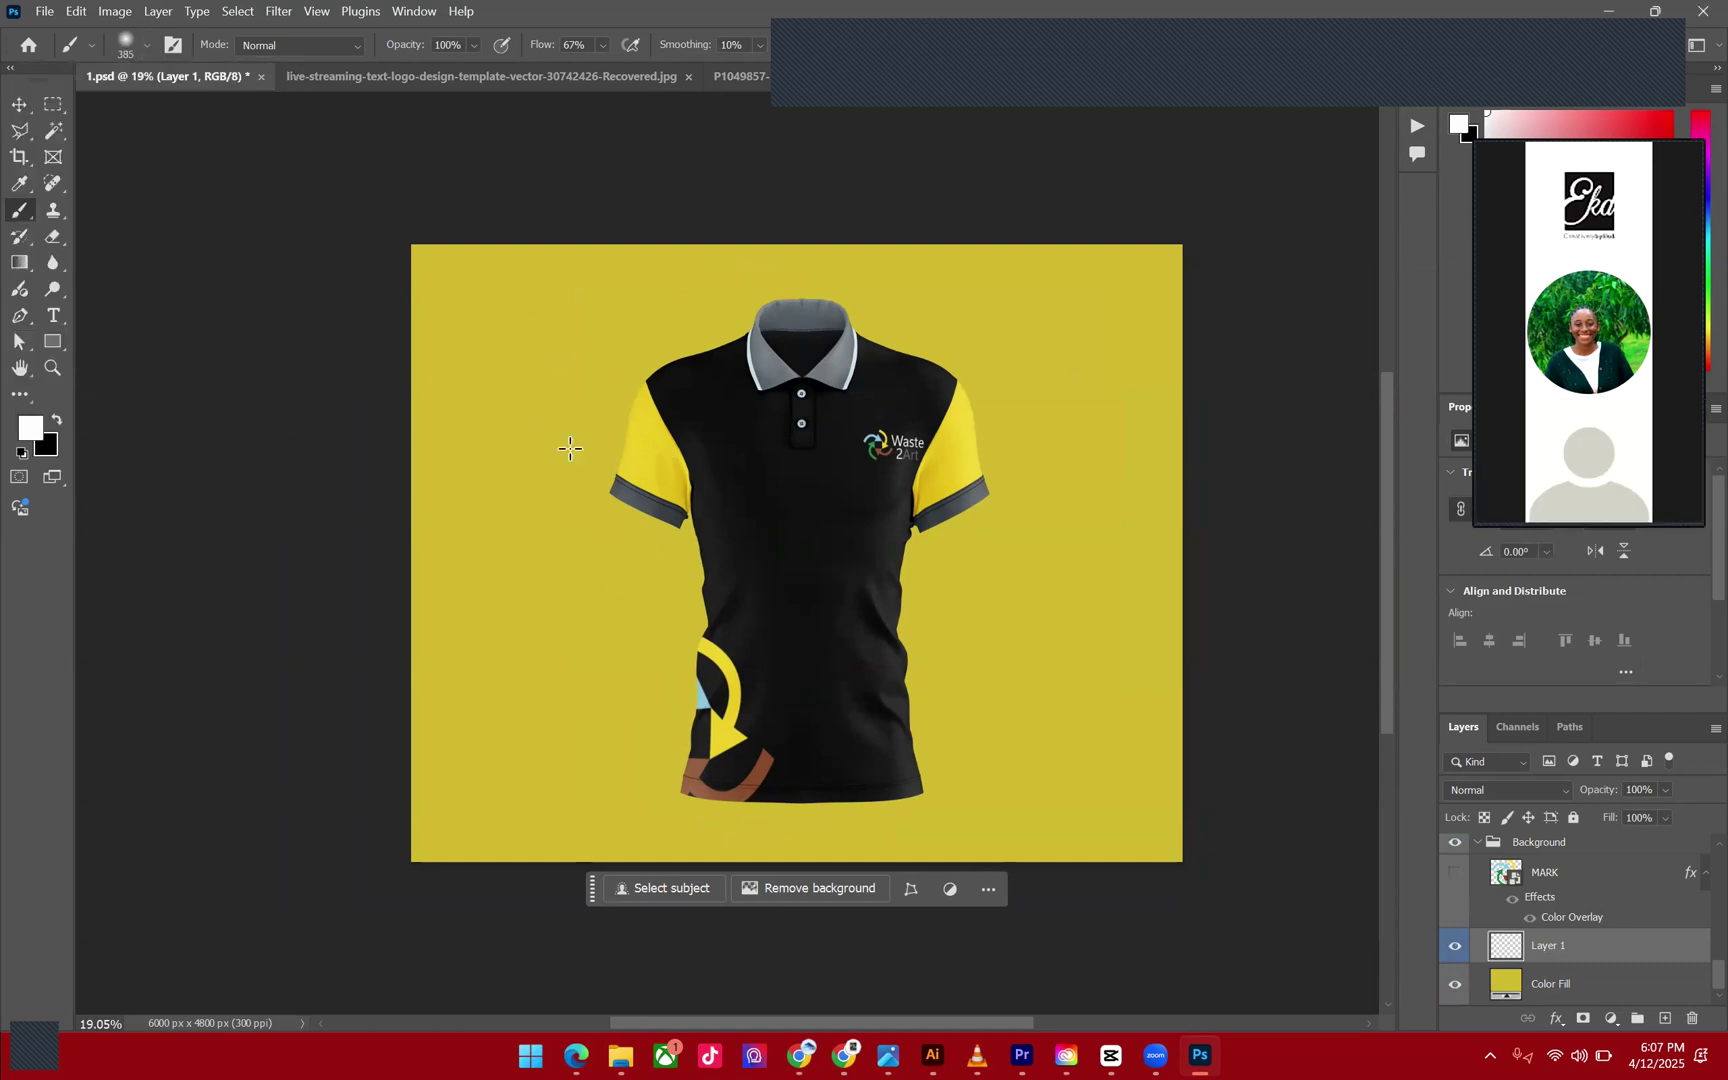
left_click(149, 45)
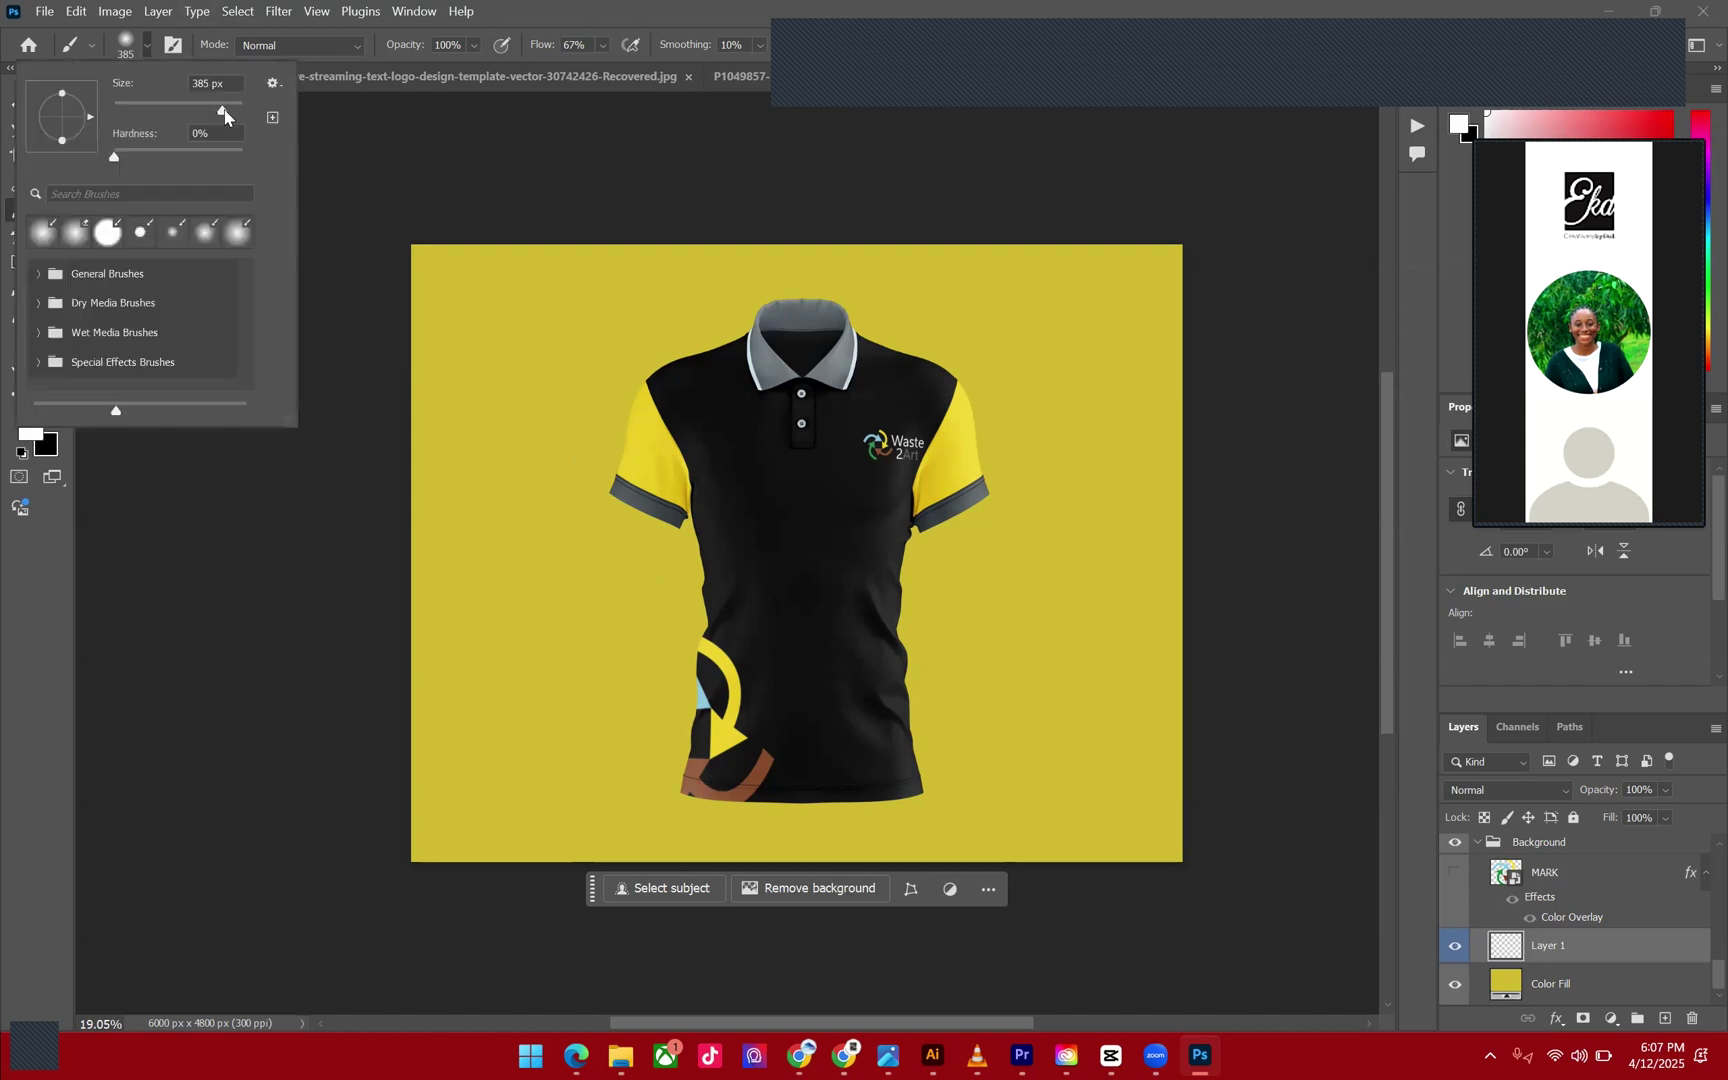
left_click(746, 485)
left_click(621, 575)
key("ctrl+z")
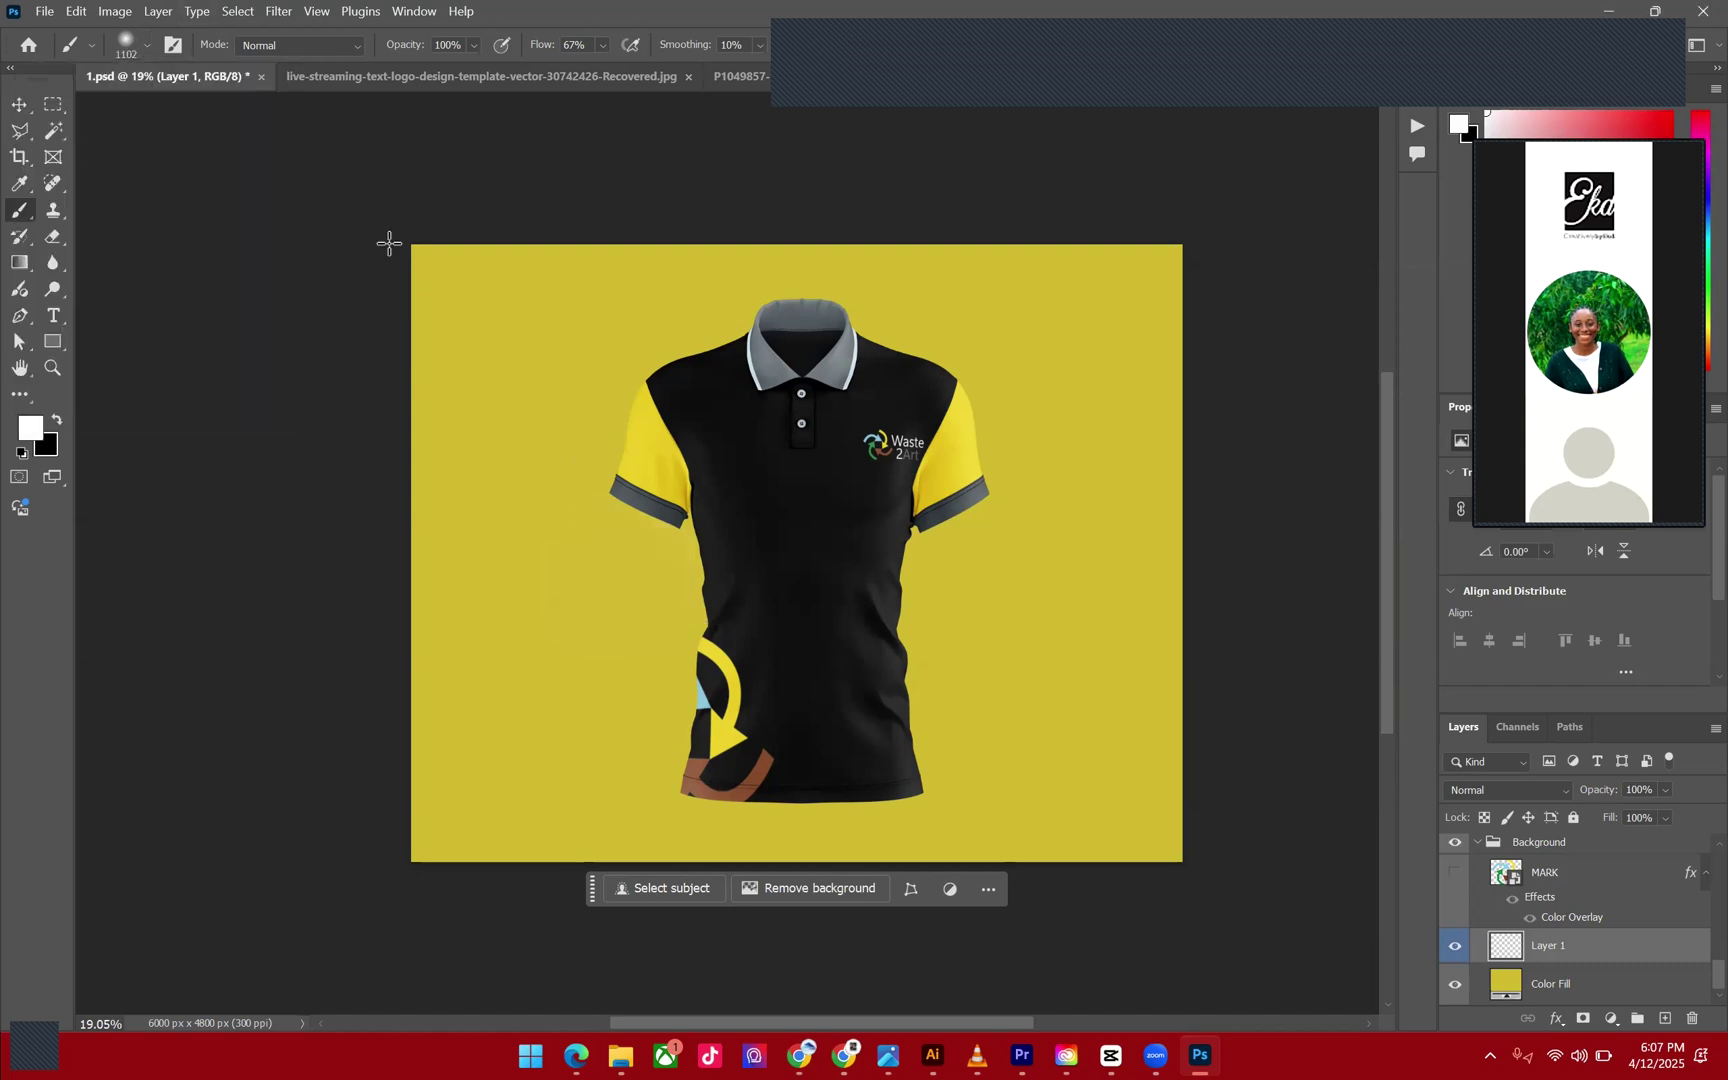
Set the soft brush size to 3937 px and test a white dab beside the shirt, then undo the test.
left_click(149, 45)
left_click_drag(230, 108, 239, 109)
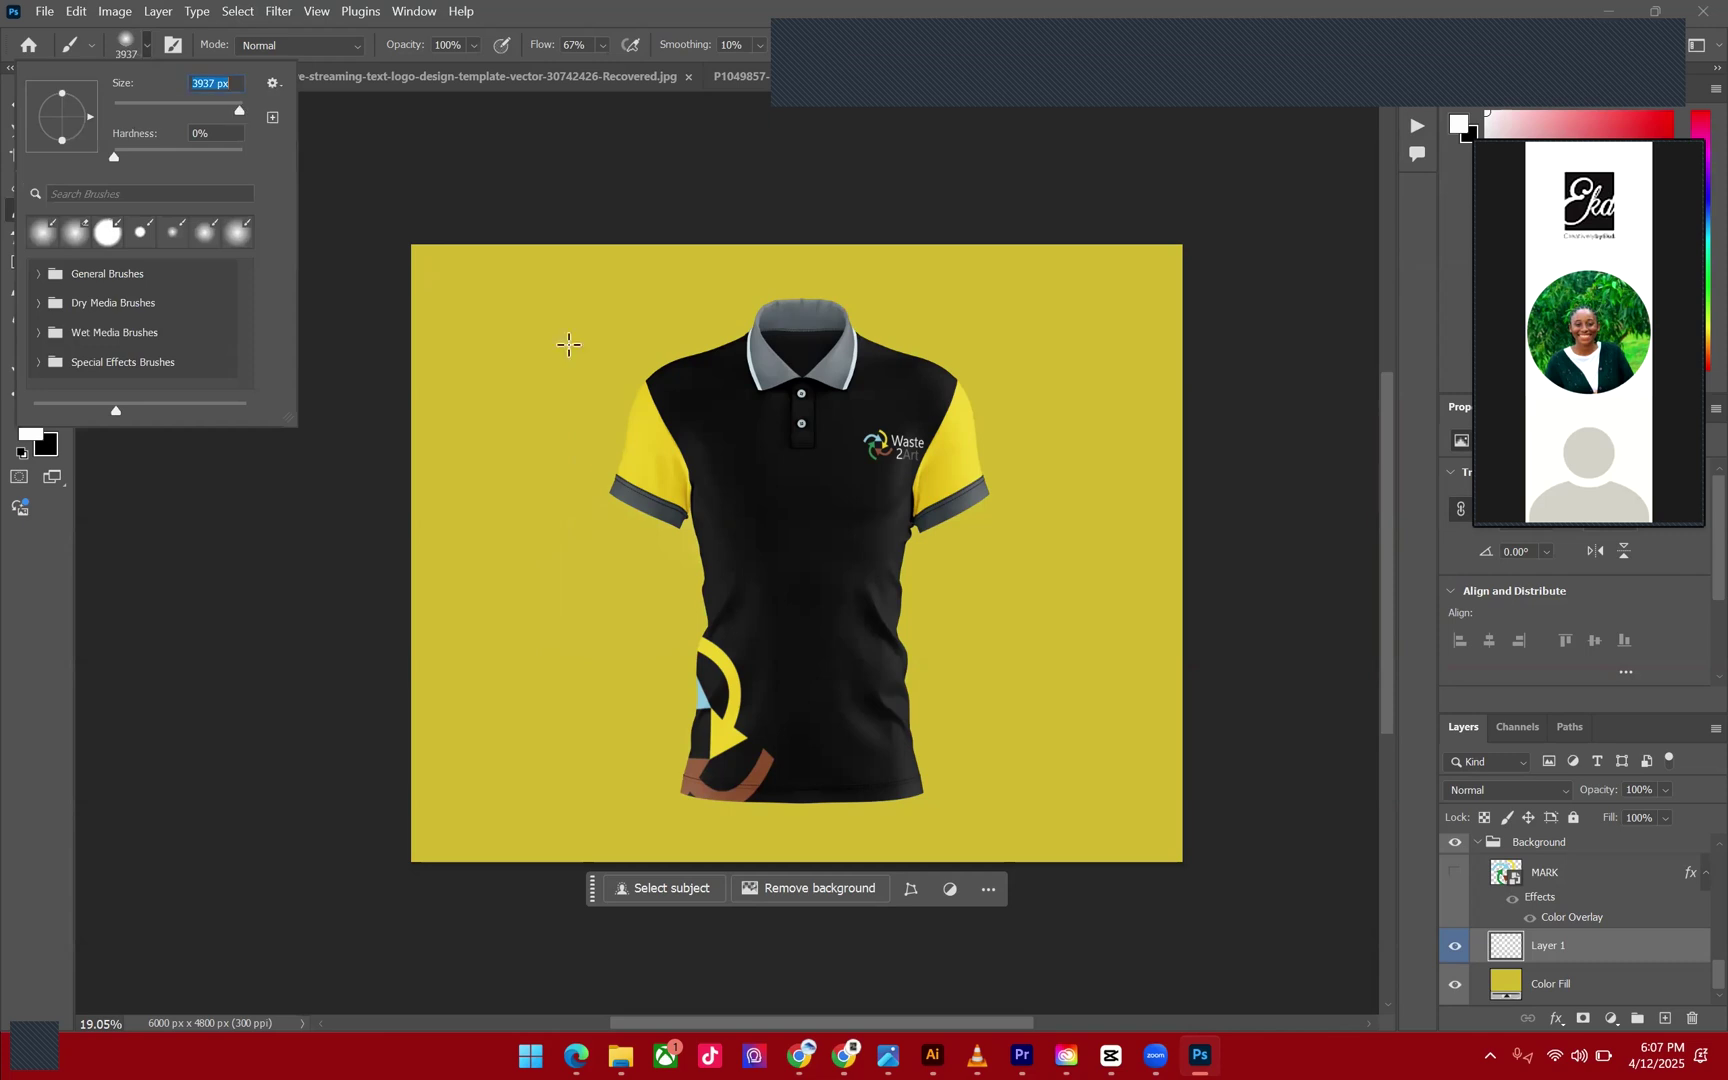
left_click(599, 482)
left_click(589, 586)
key("ctrl+z")
key("ctrl+z")
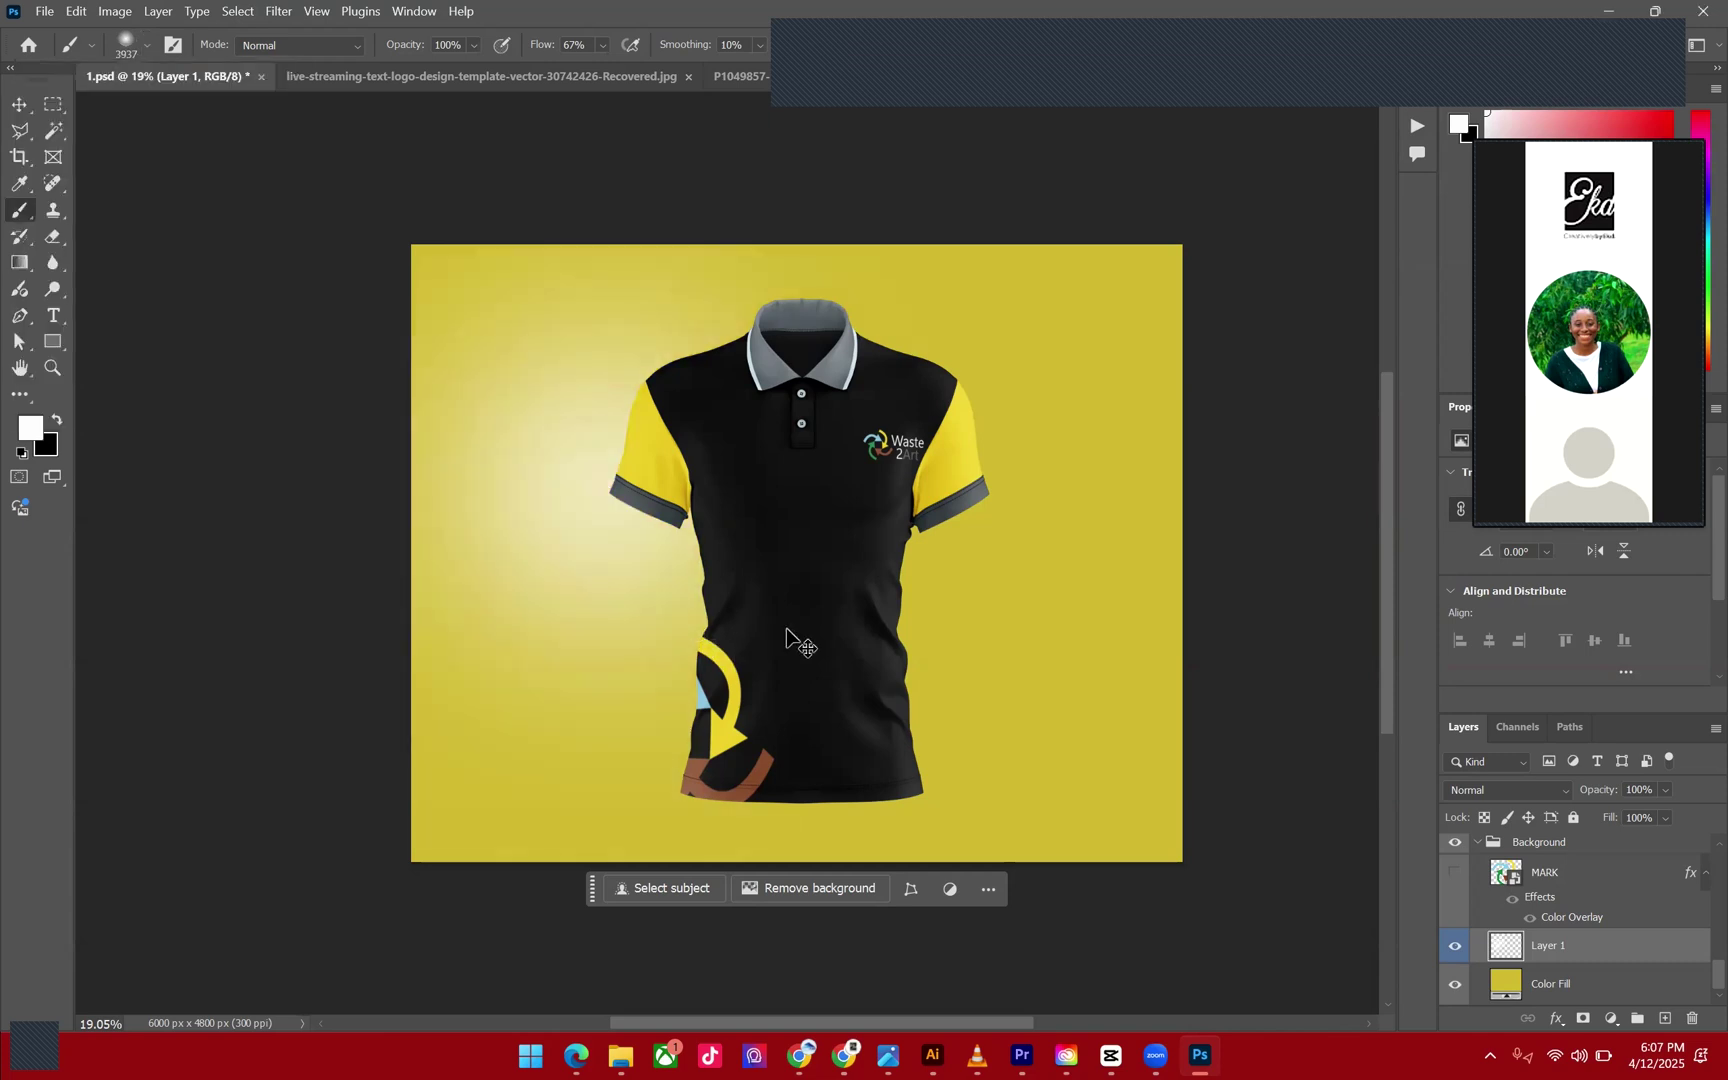
Try a white glow behind the shirt's upper and middle parts with large soft brush dabs, then undo them all.
left_click(783, 570)
left_click(785, 567)
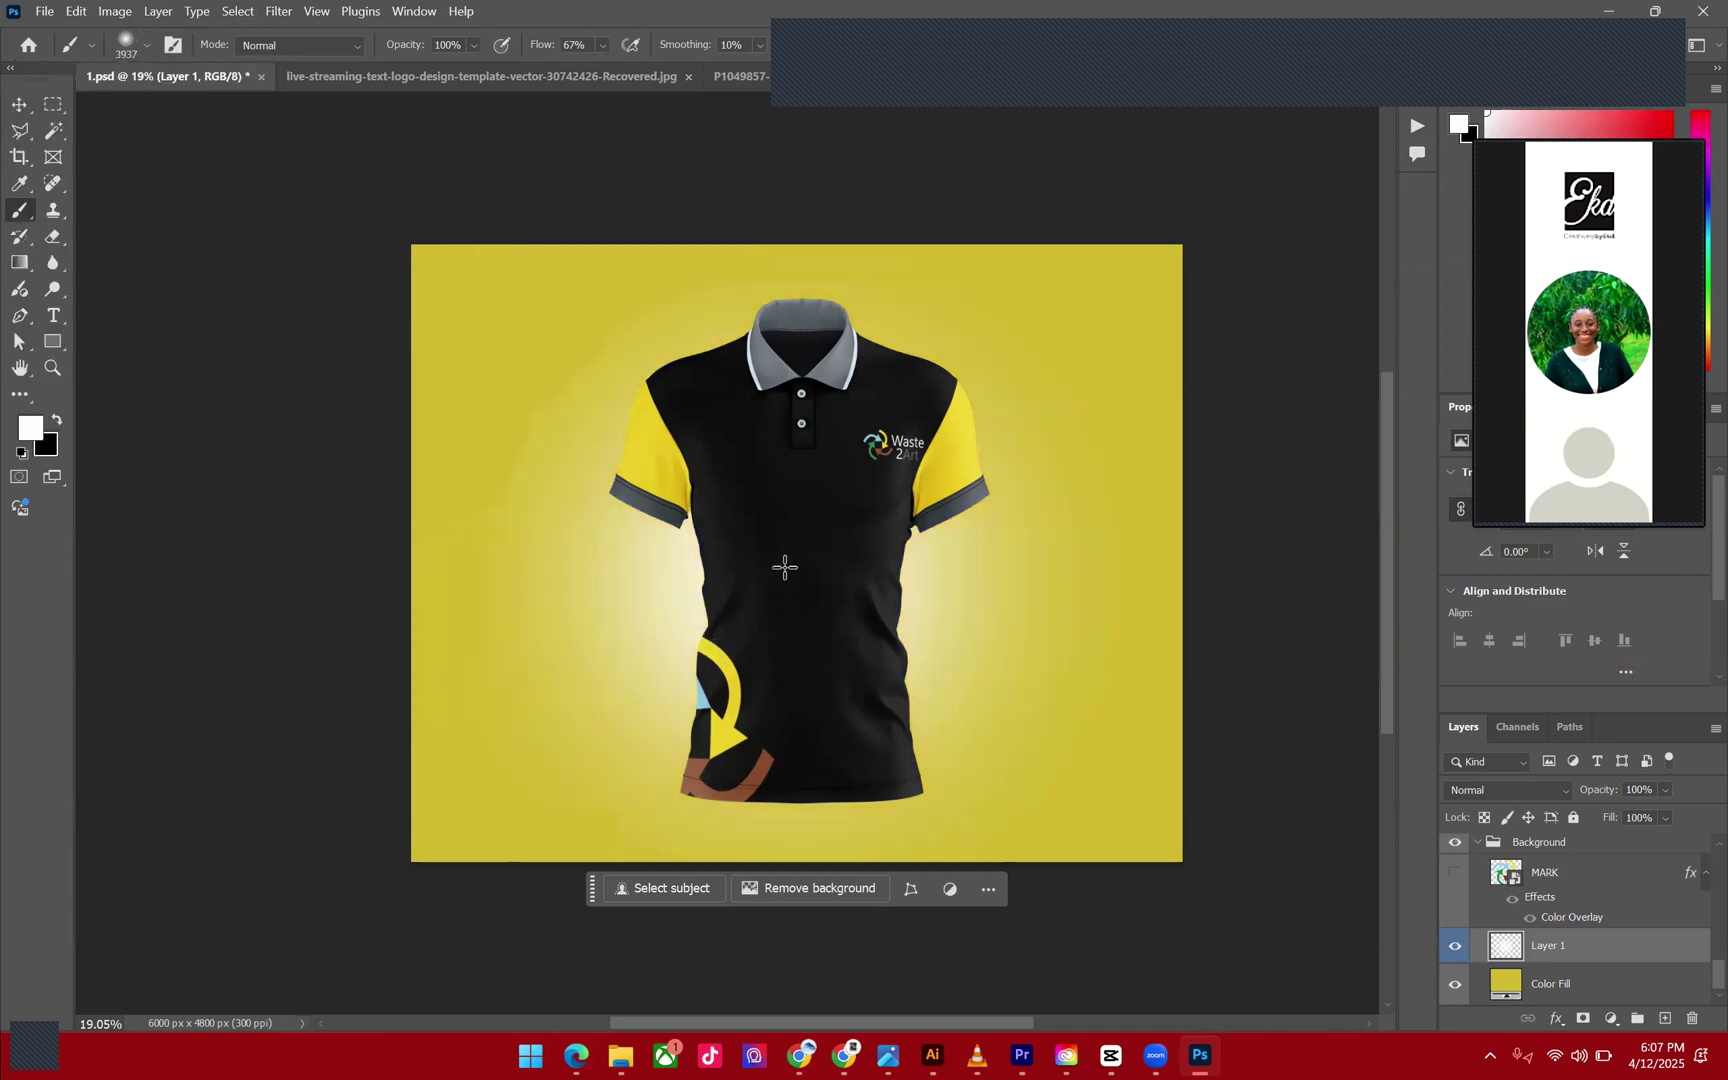
key("ctrl+z")
left_click(807, 430)
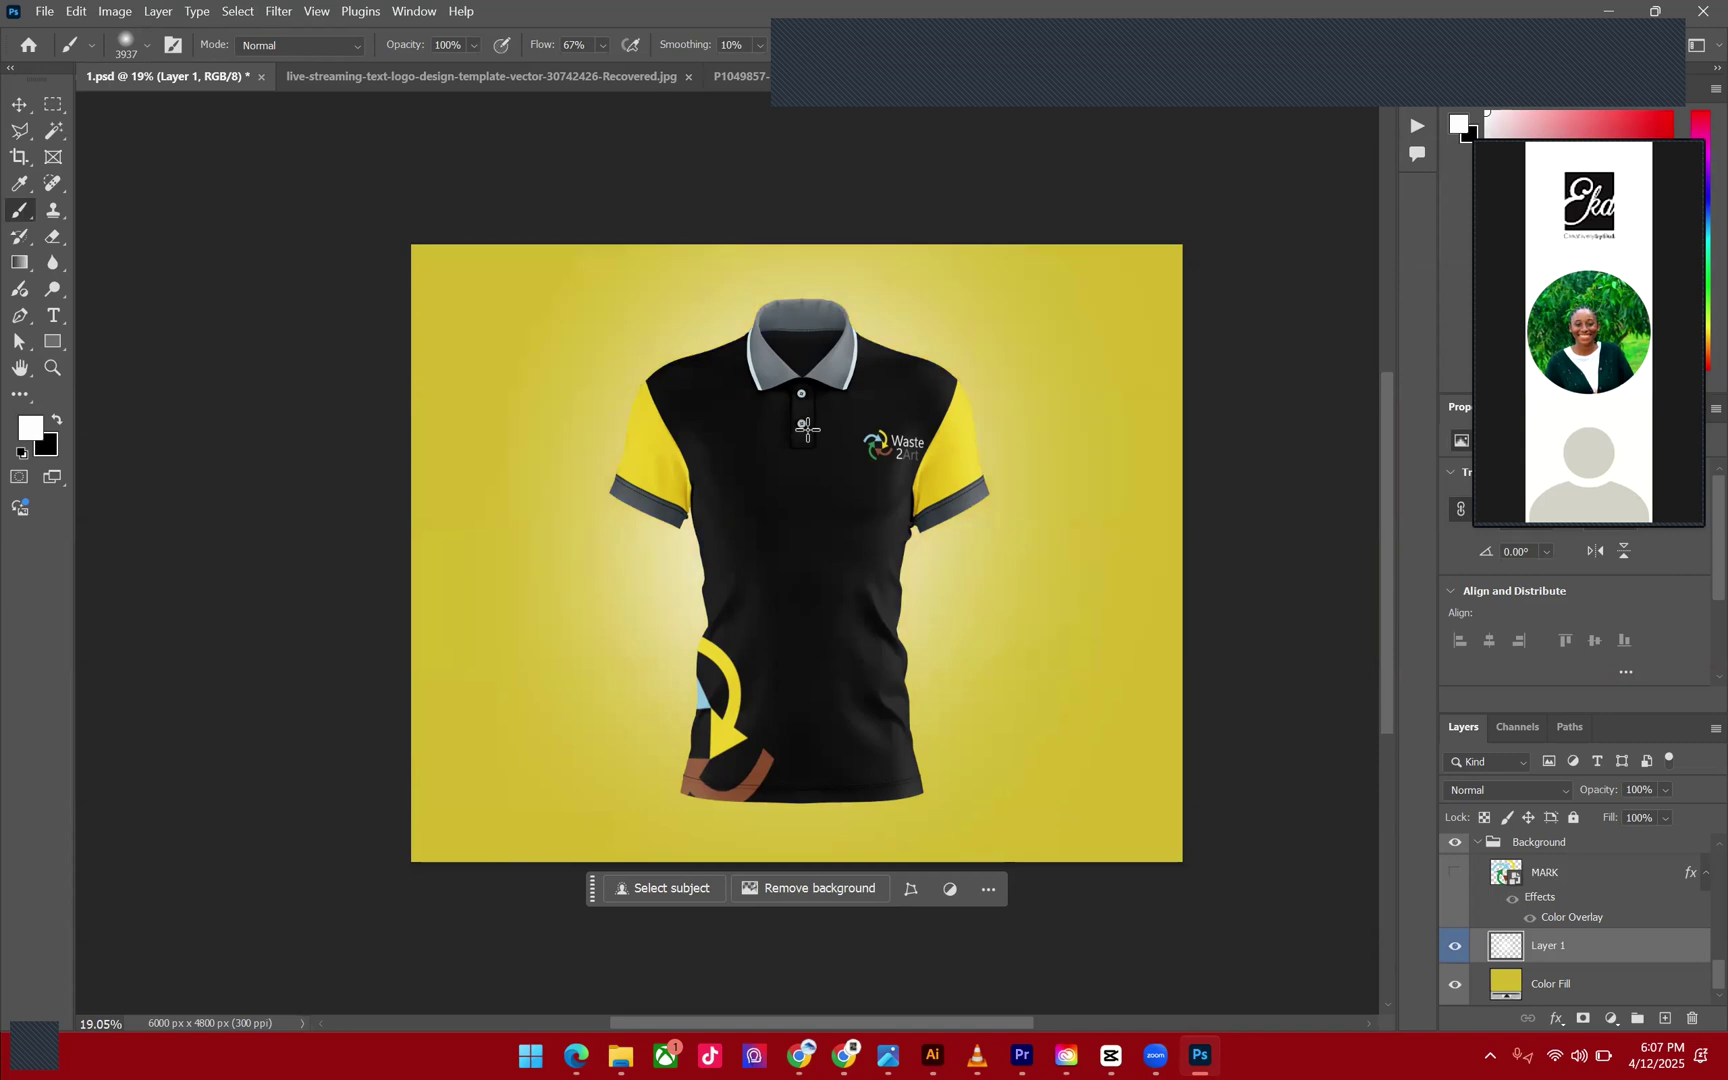
left_click(845, 578)
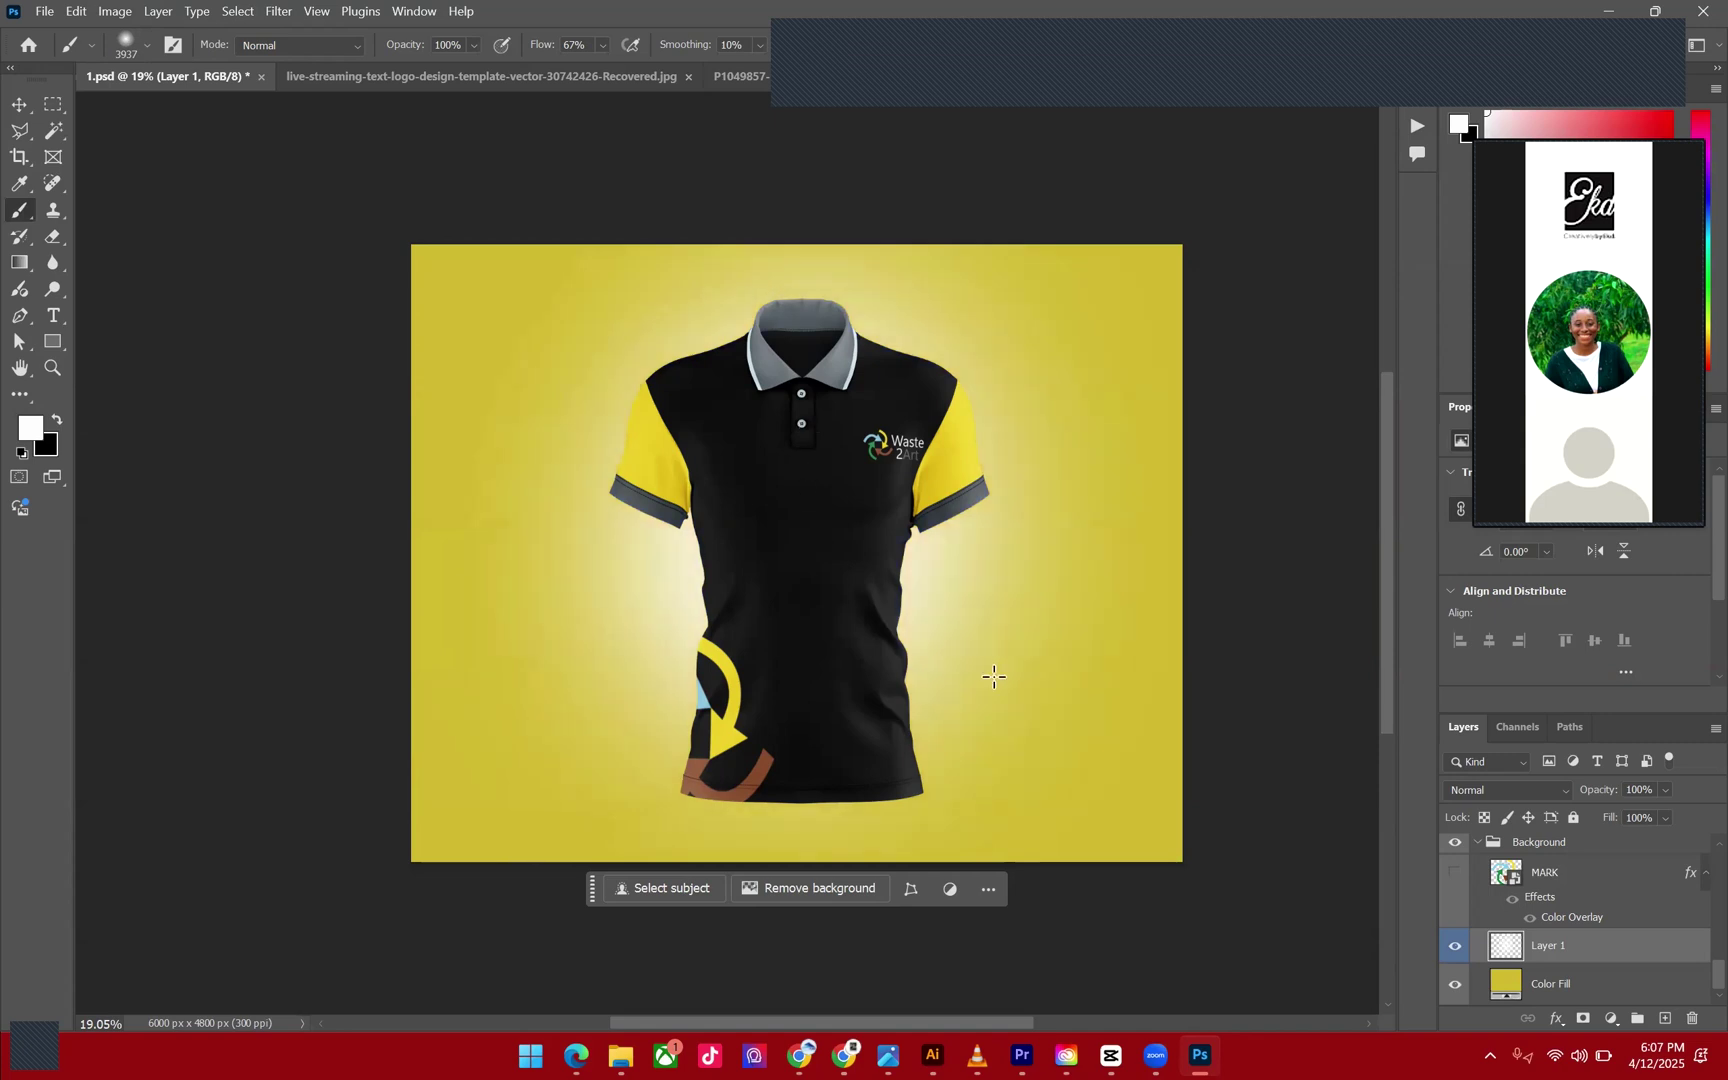
key("ctrl+z")
key("ctrl+z")
key("ctrl+z")
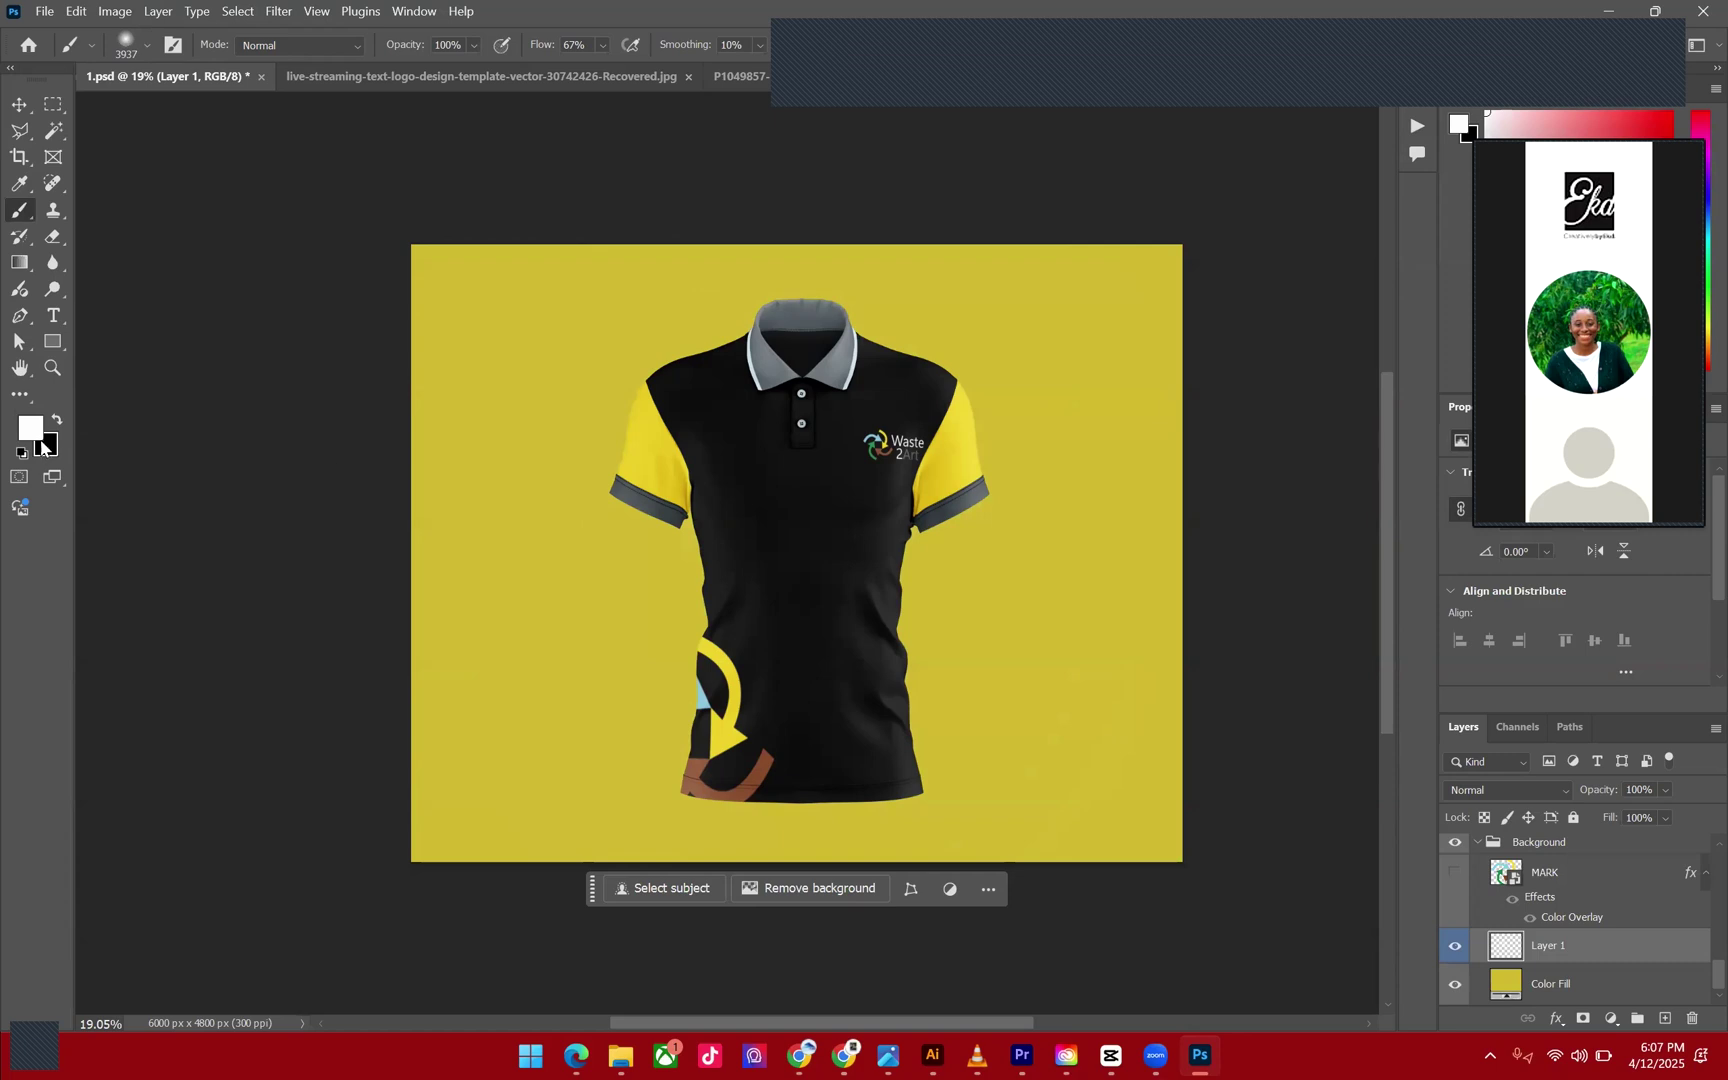
left_click(998, 43)
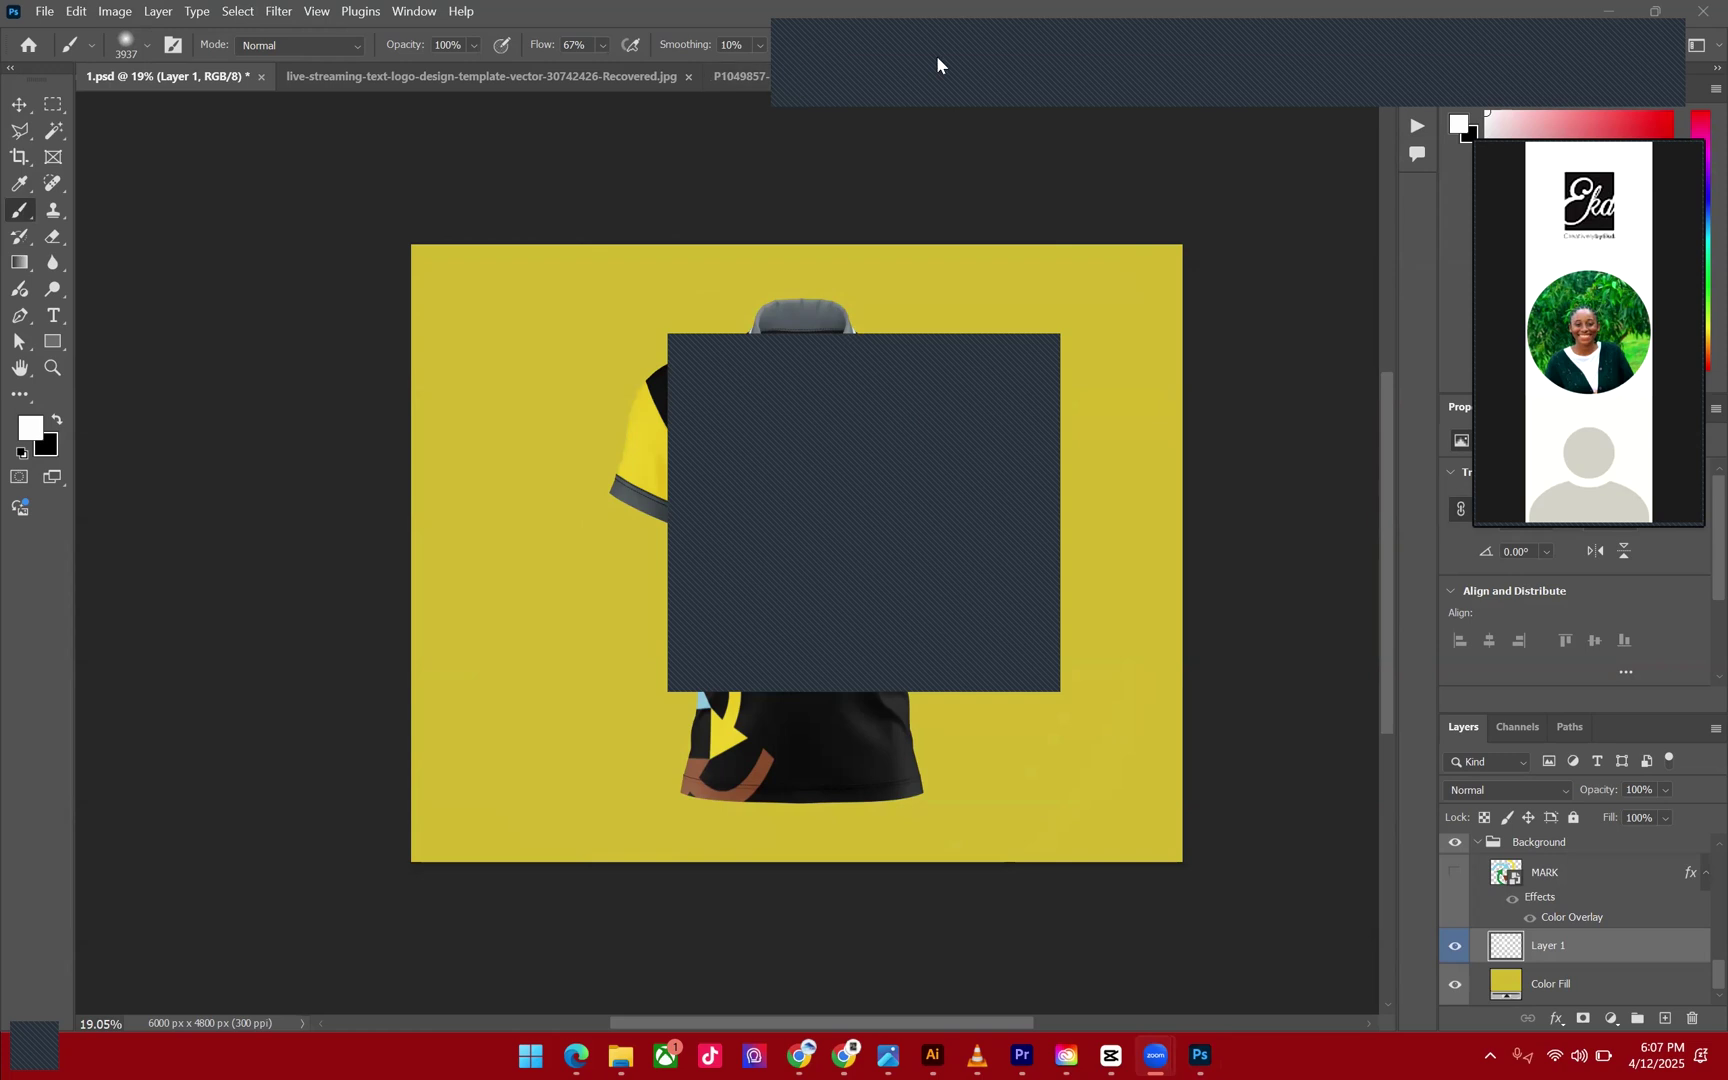
left_click(142, 55)
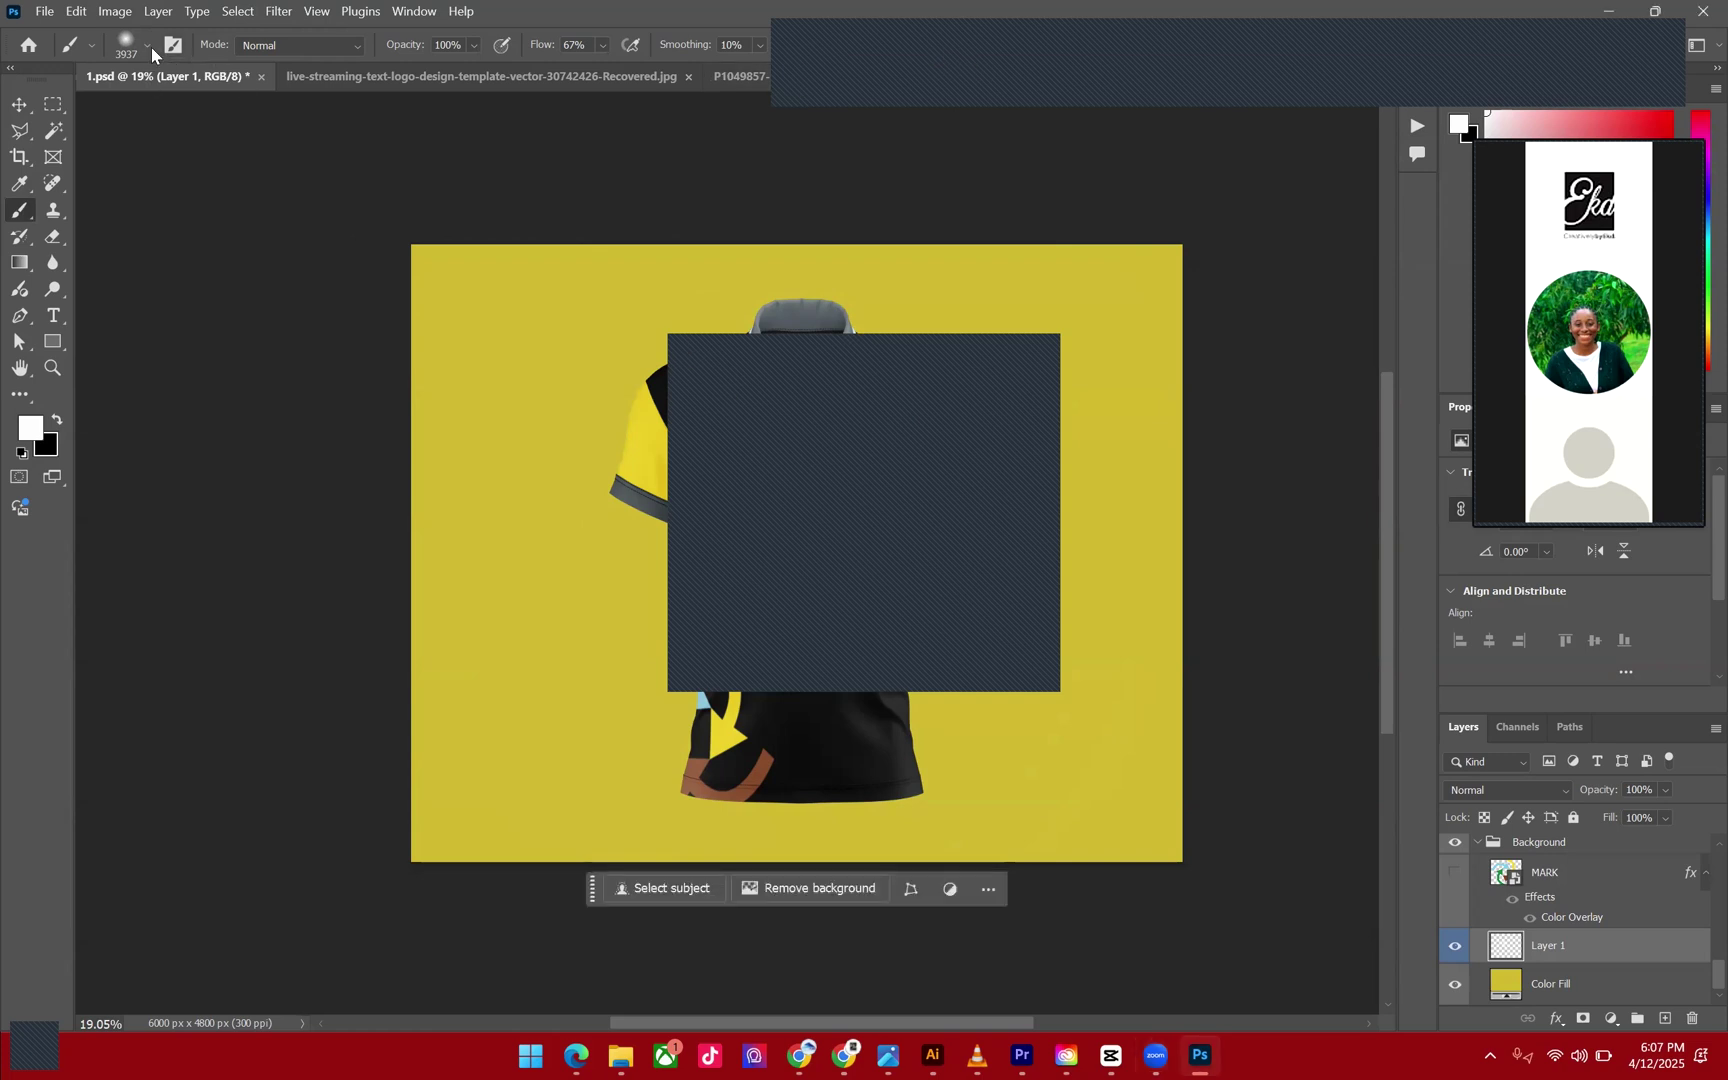
left_click(148, 46)
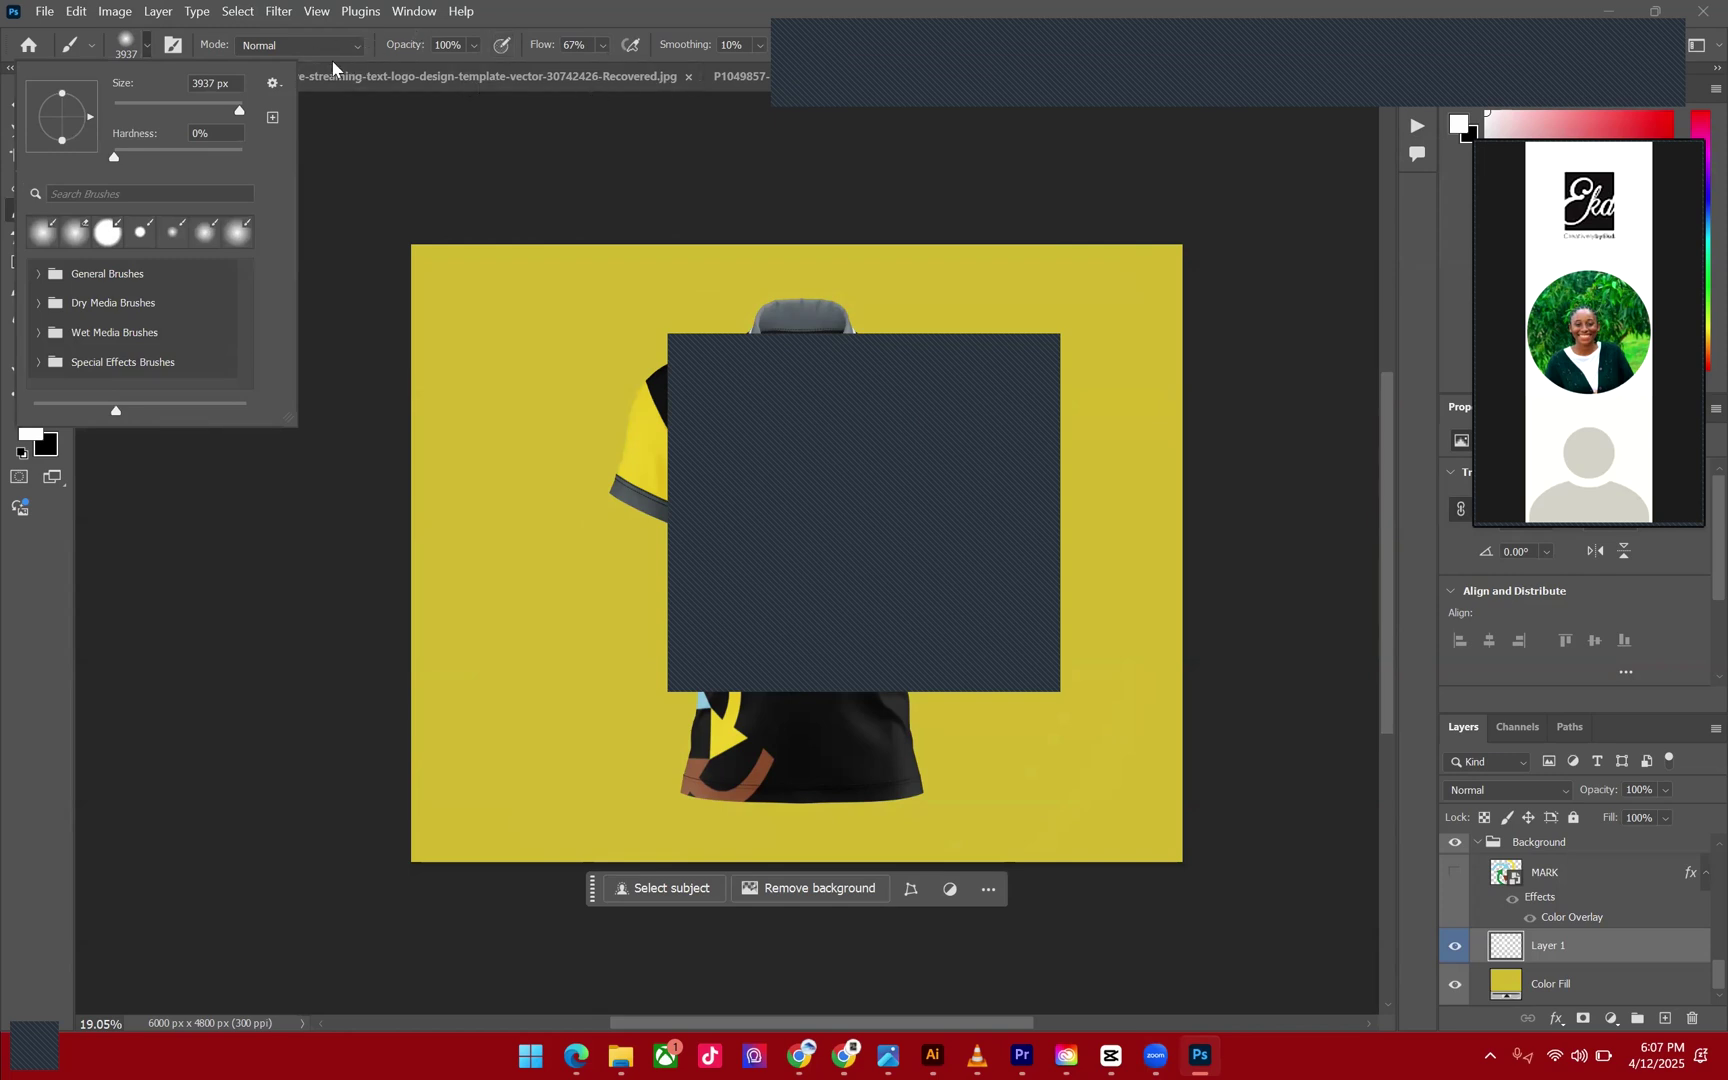
left_click(51, 539)
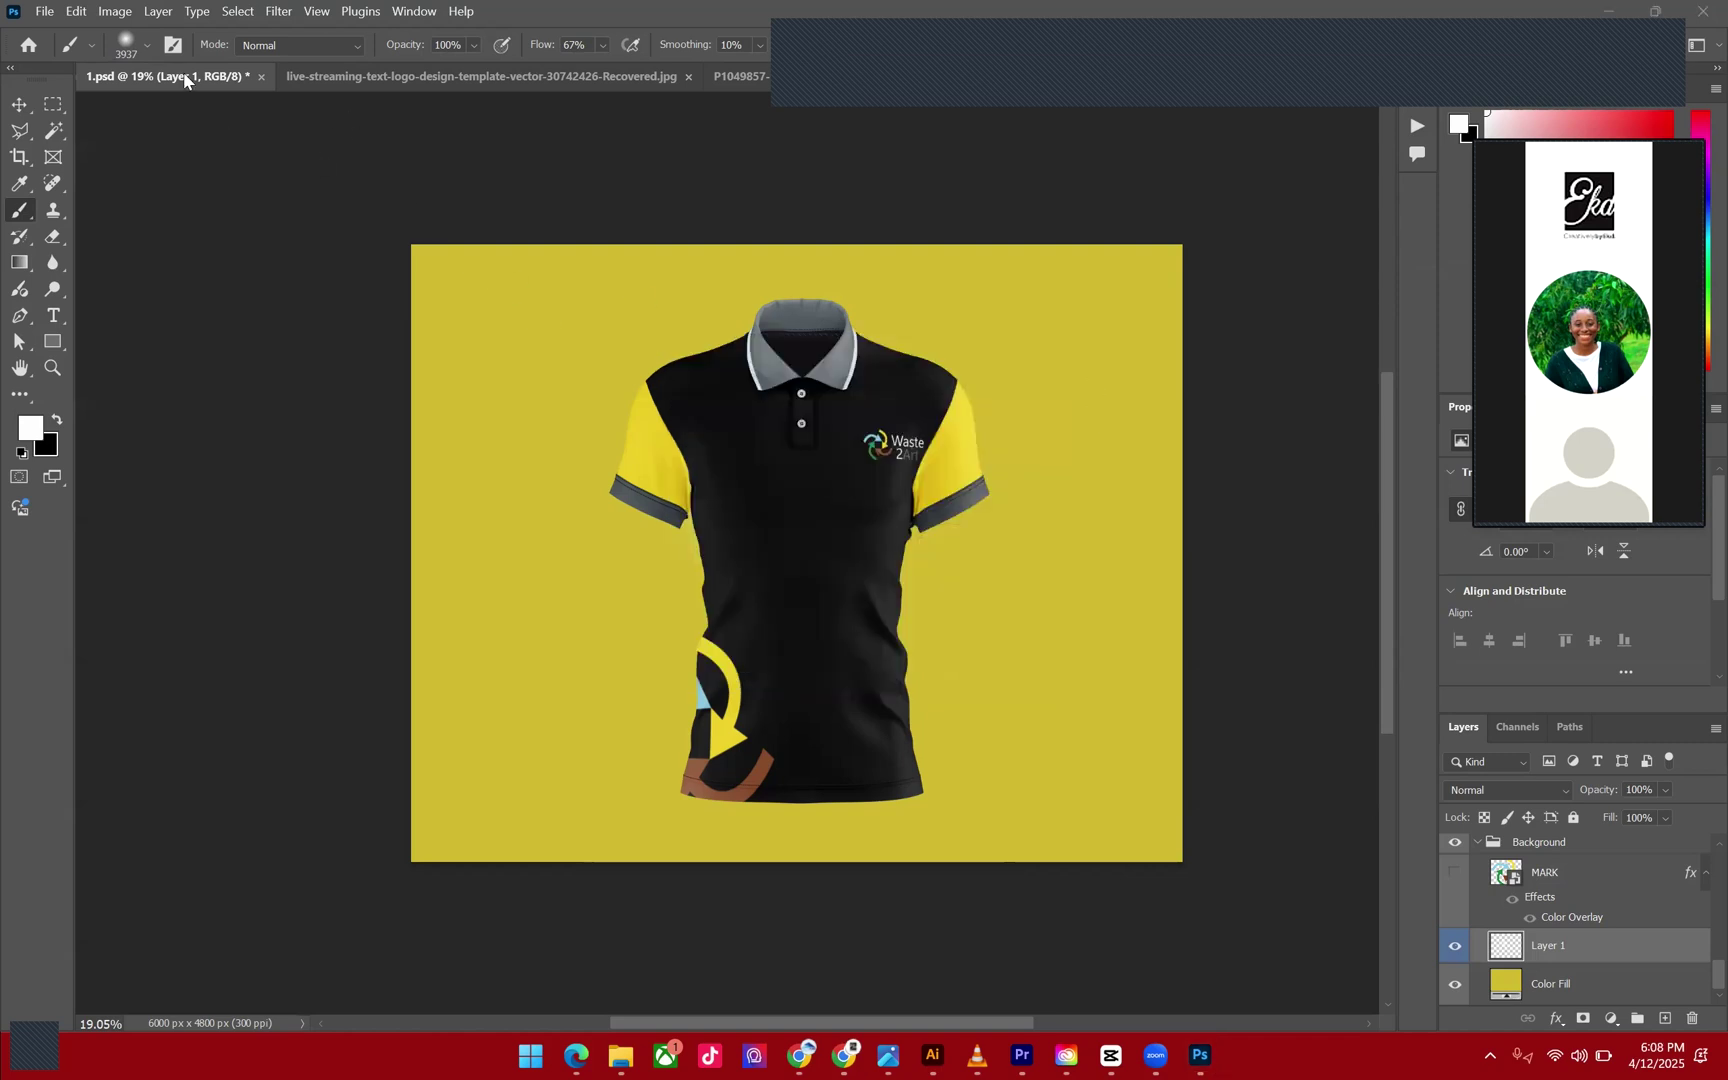
left_click(145, 45)
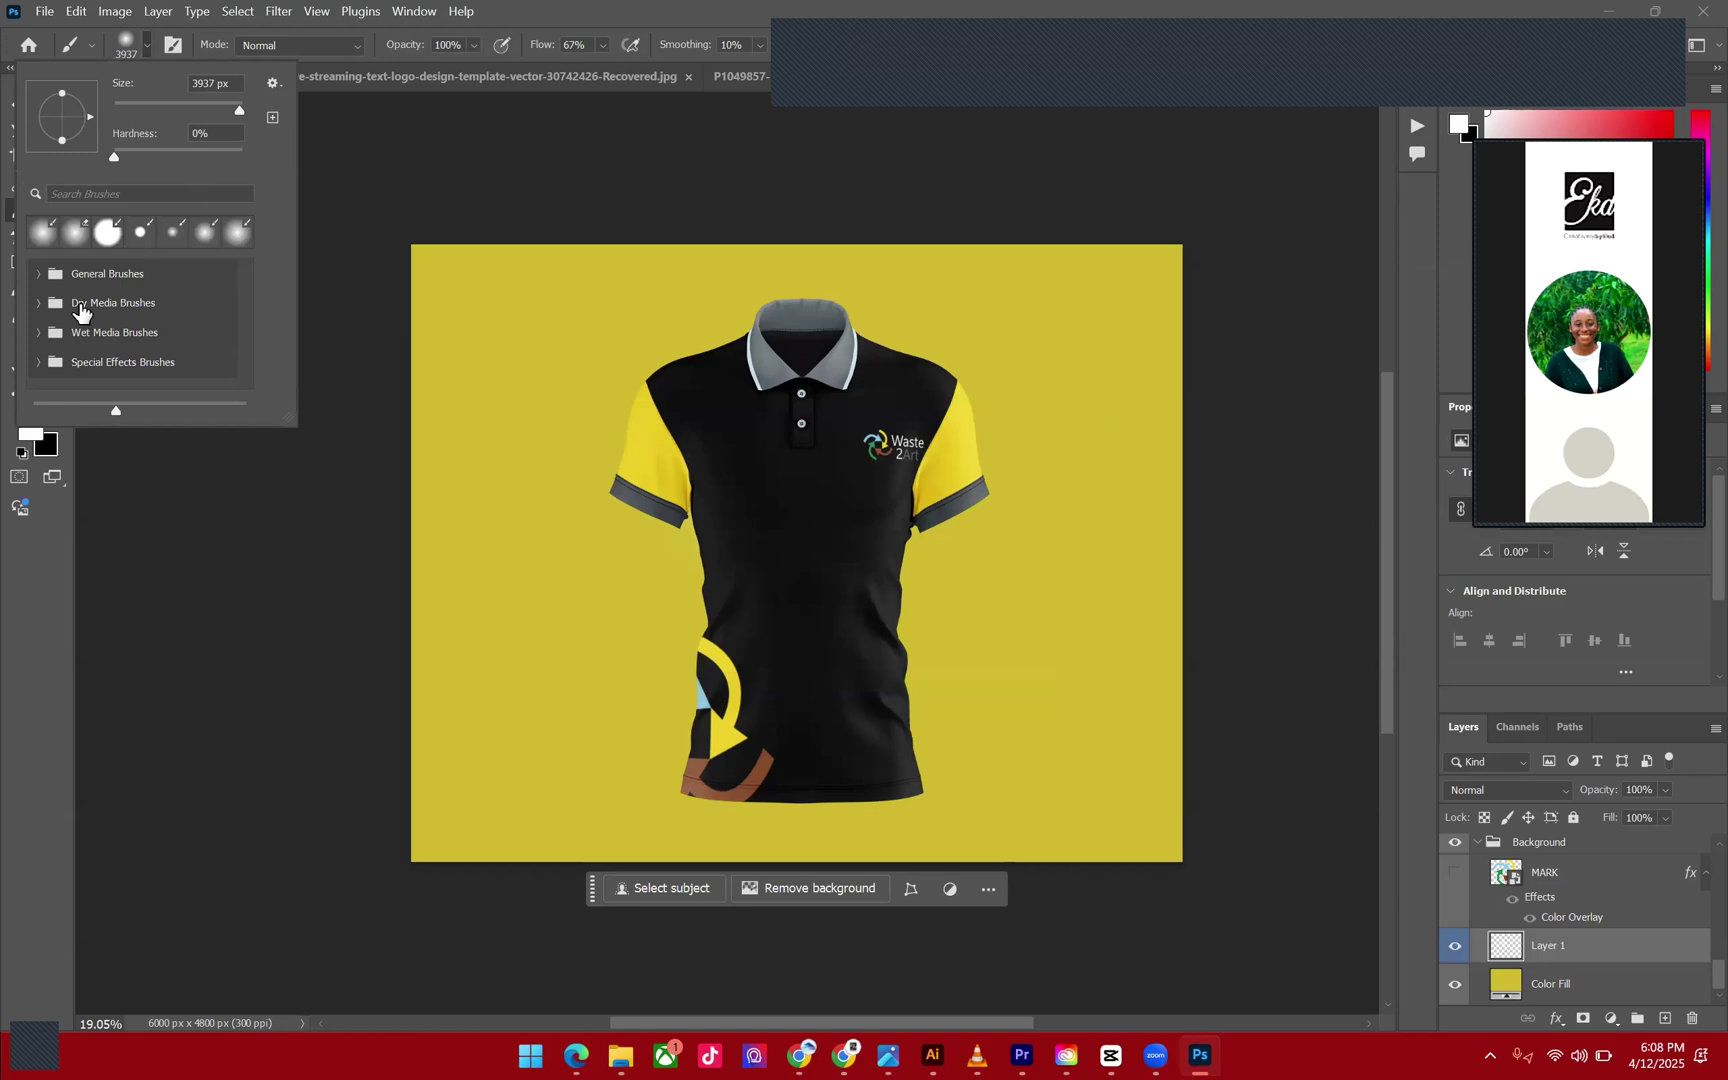
Set the foreground colour to a very pale cream tint based on the yellow sampled from the background.
left_click(30, 428)
left_click(30, 428)
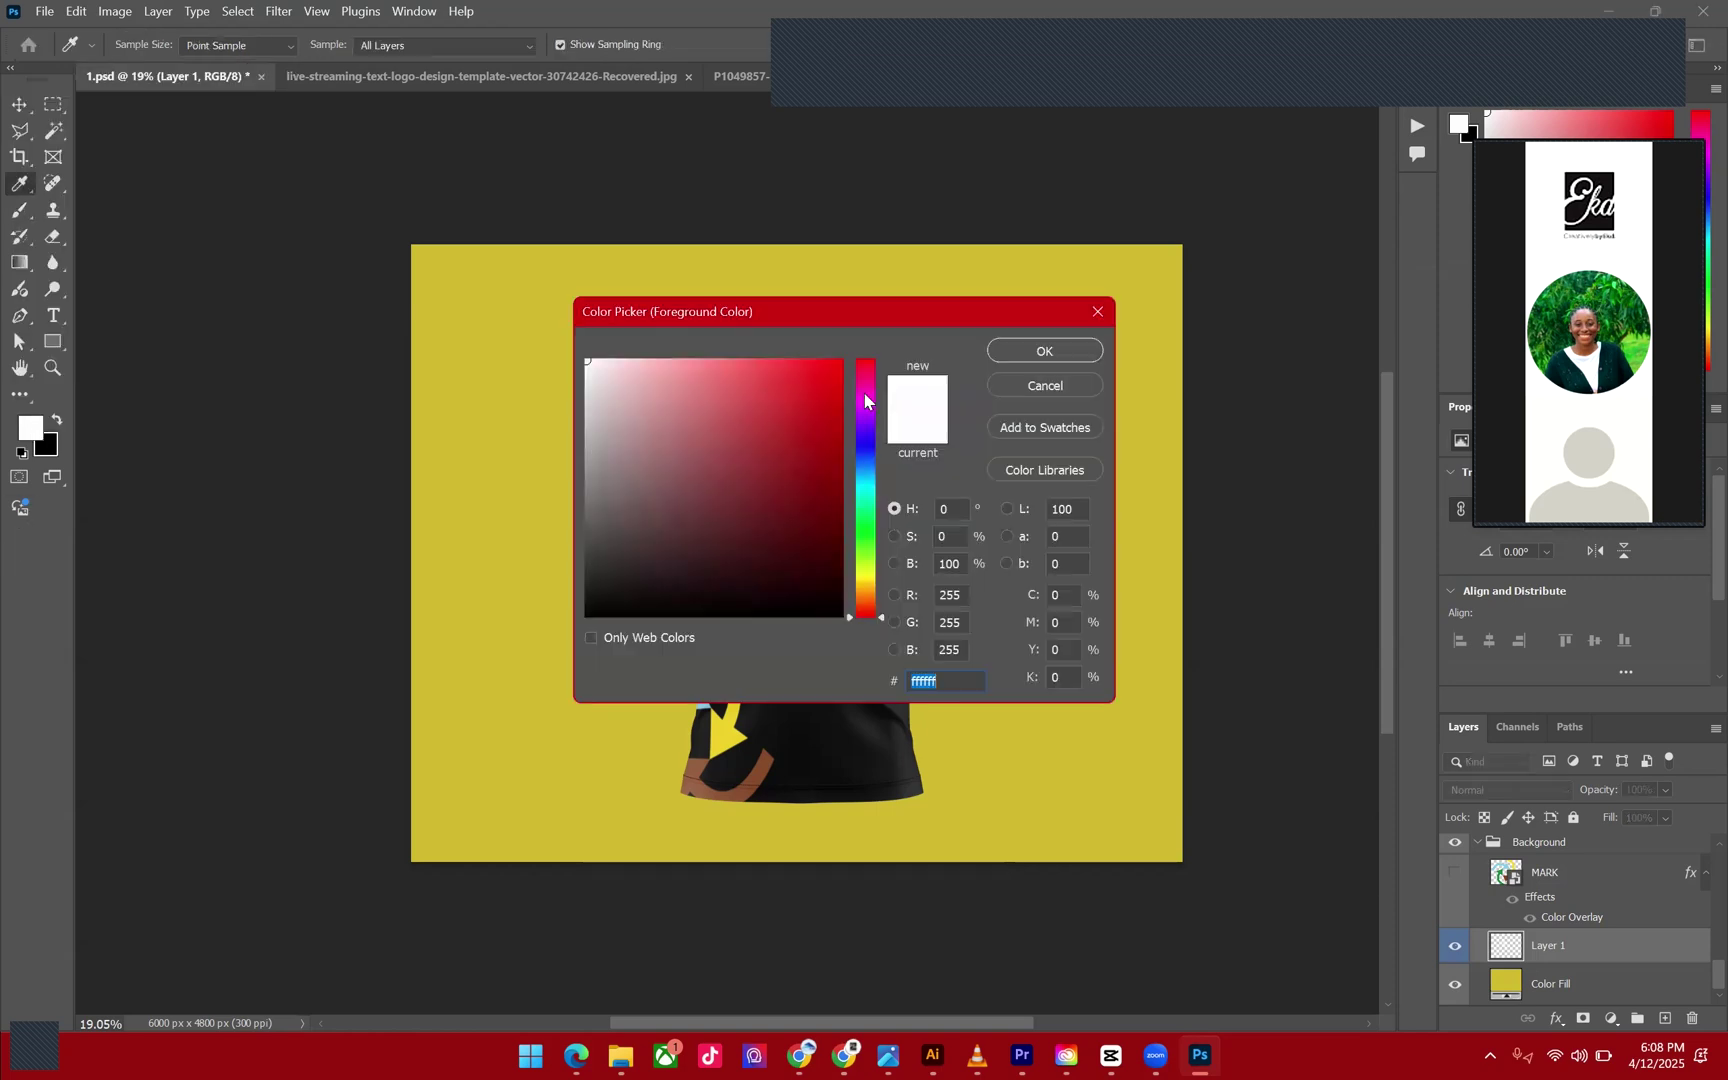
left_click(467, 462)
left_click_drag(772, 402, 661, 361)
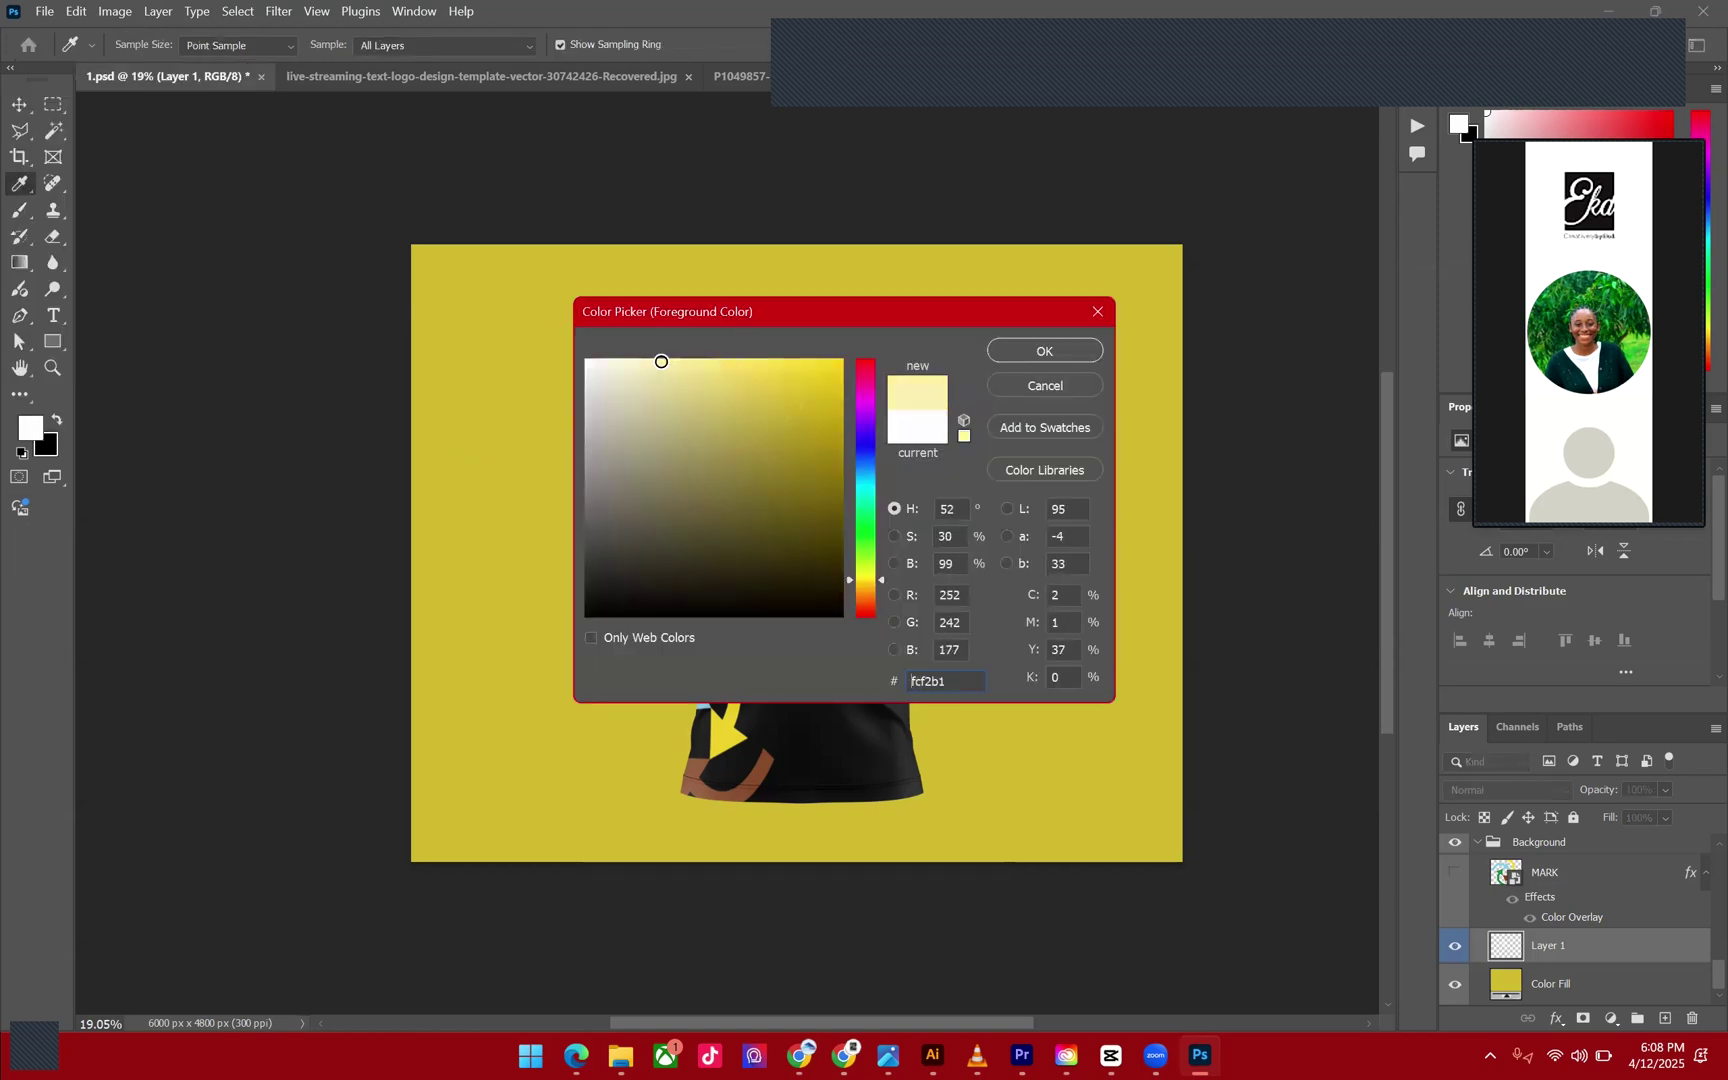
left_click_drag(787, 388, 636, 359)
left_click(1079, 358)
Try soft pale cream brush dabs behind both sides of the shirt's waist, then undo them.
key("b")
left_click(687, 571)
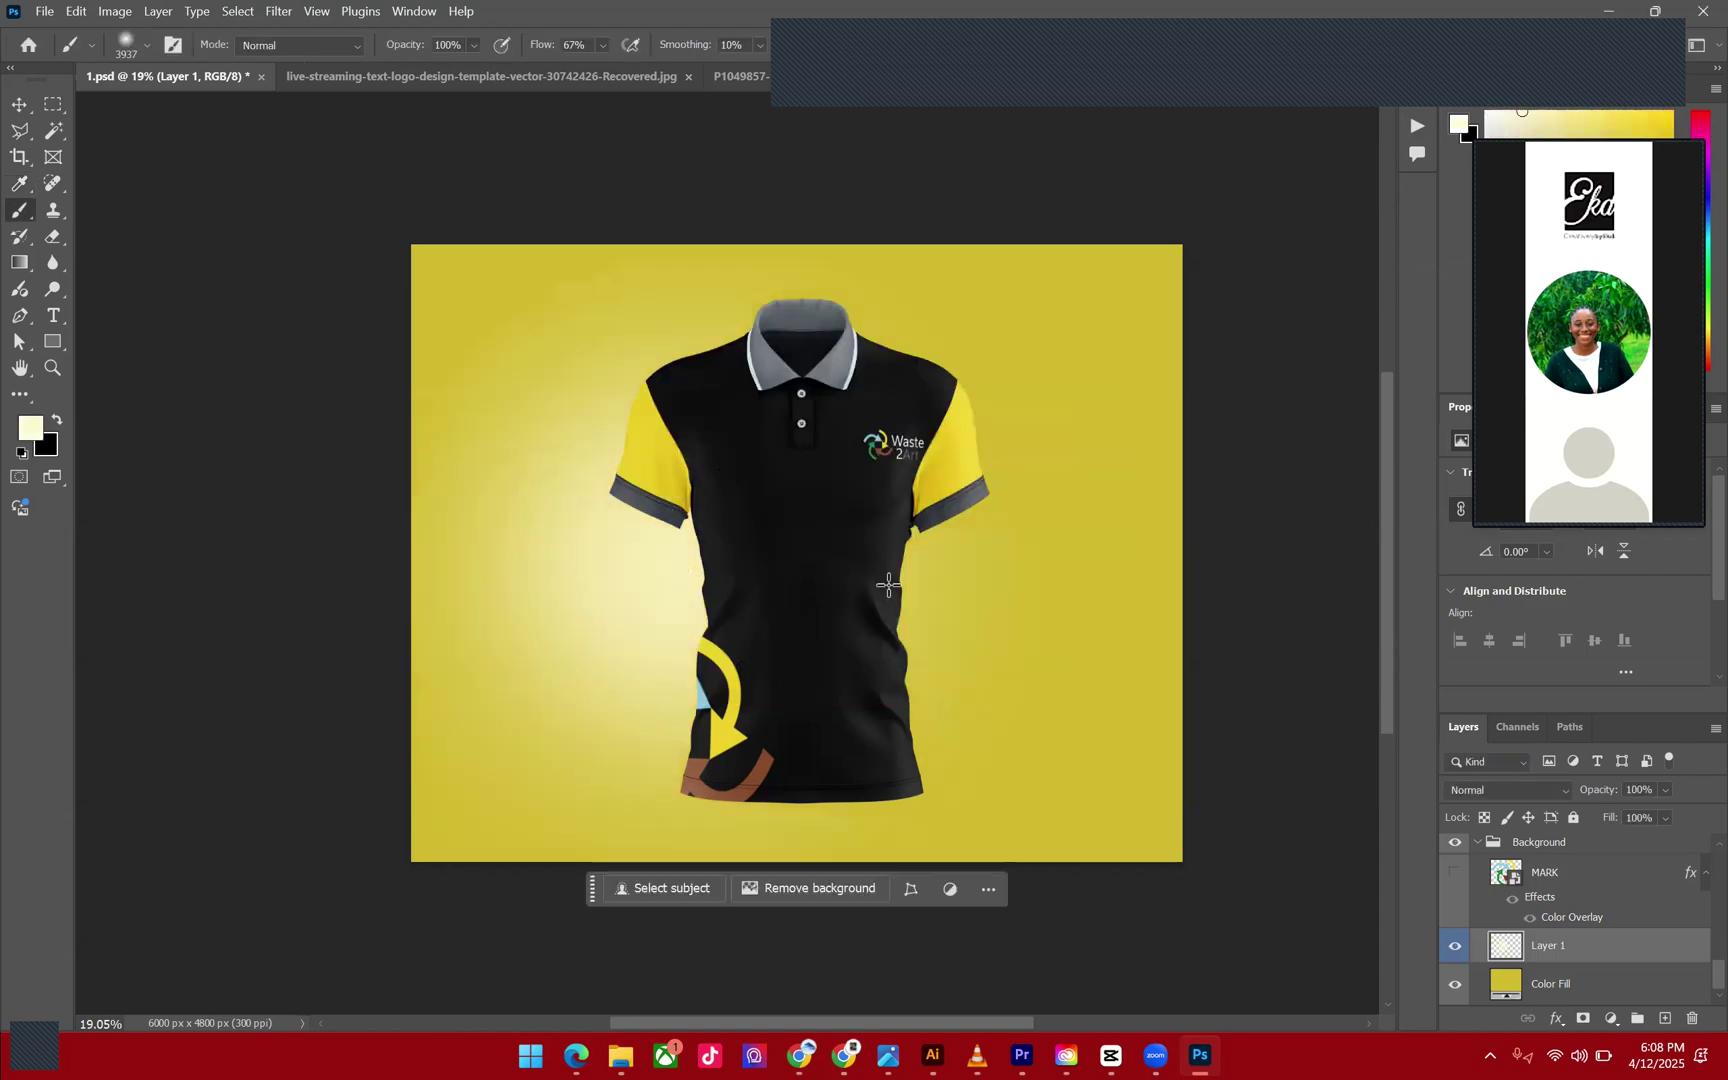
left_click(888, 585)
key("ctrl+z")
key("ctrl+z")
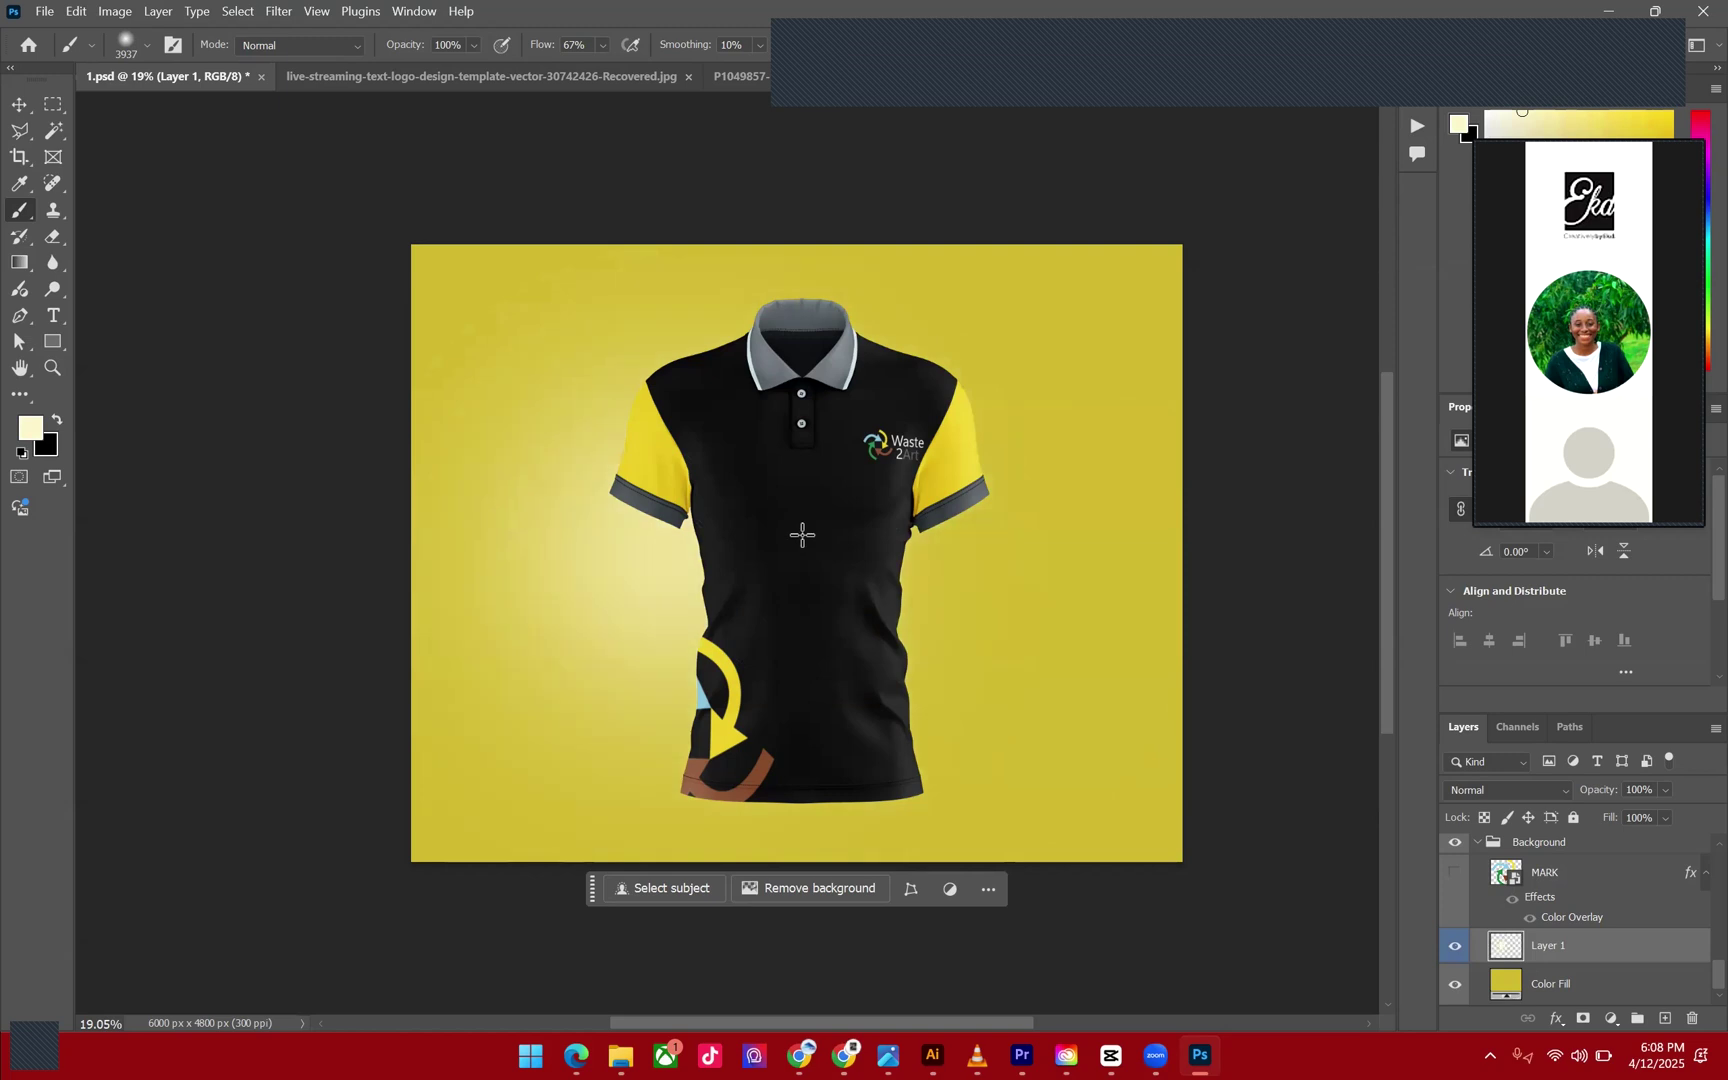
Paint a soft pale cream glow on Layer 1 with 3937 px brush dabs behind the shirt's centre and bottom hem.
left_click(802, 535)
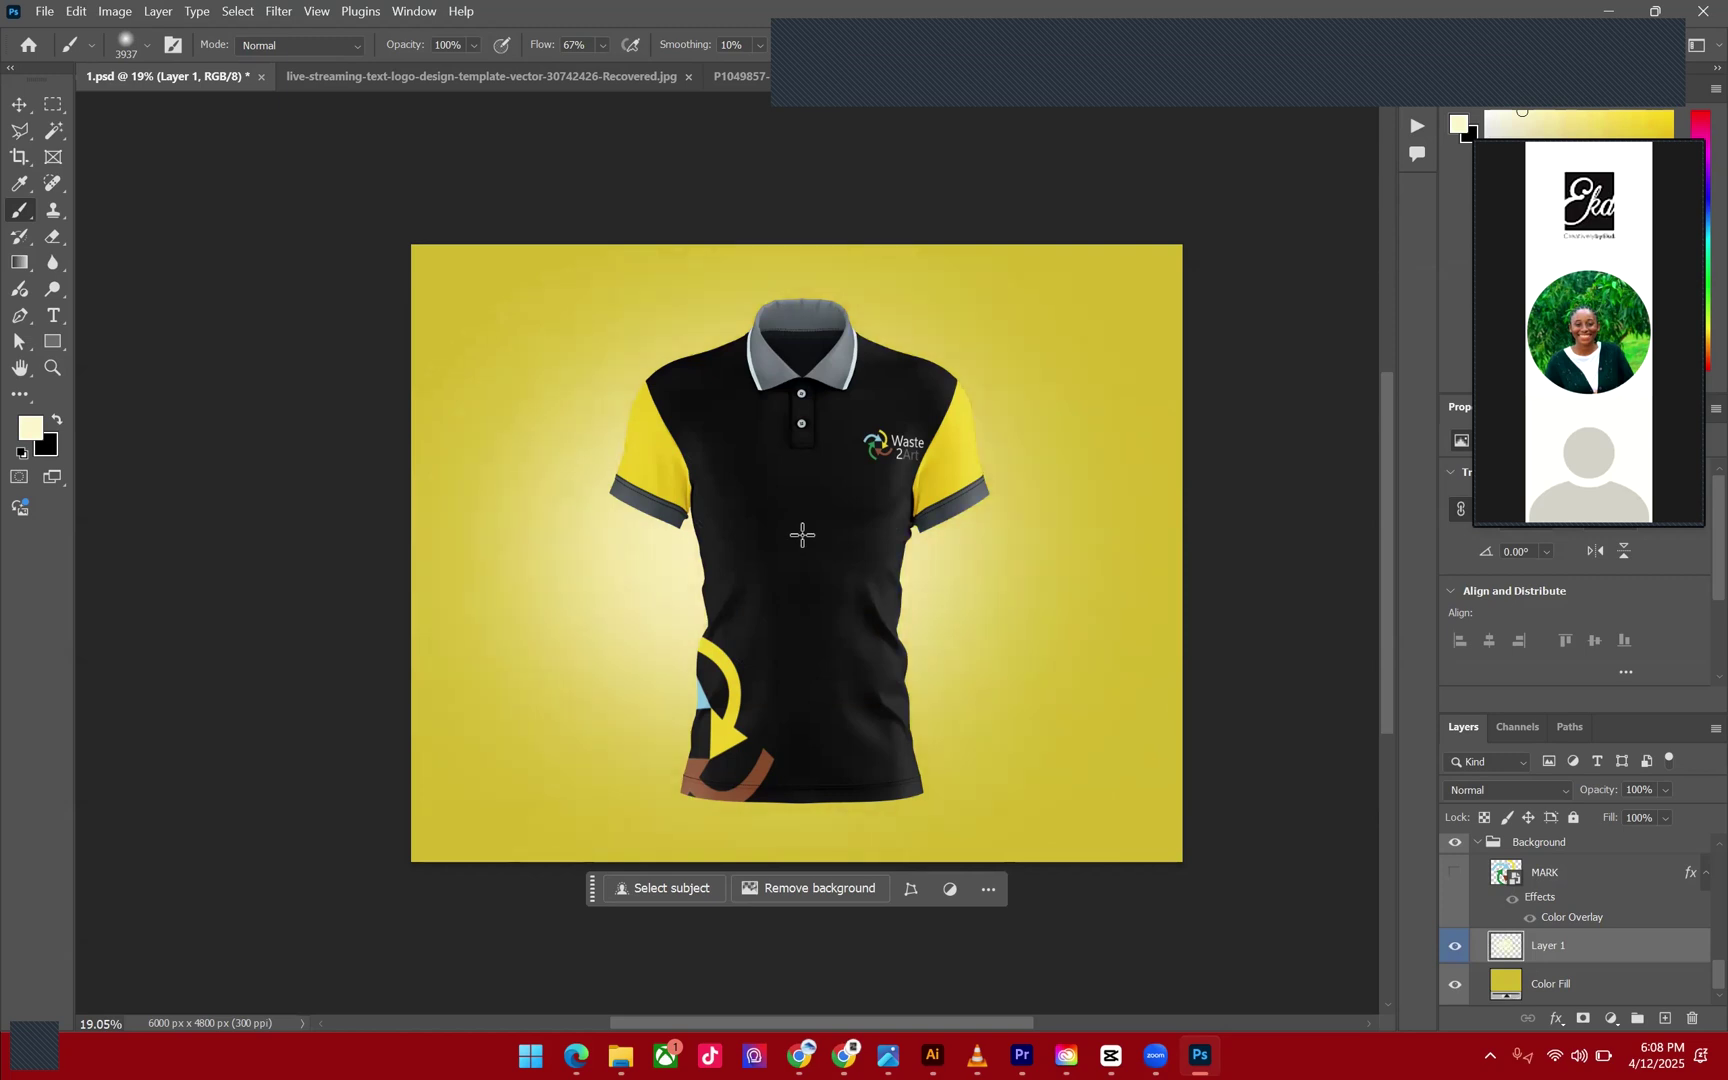
left_click(819, 551)
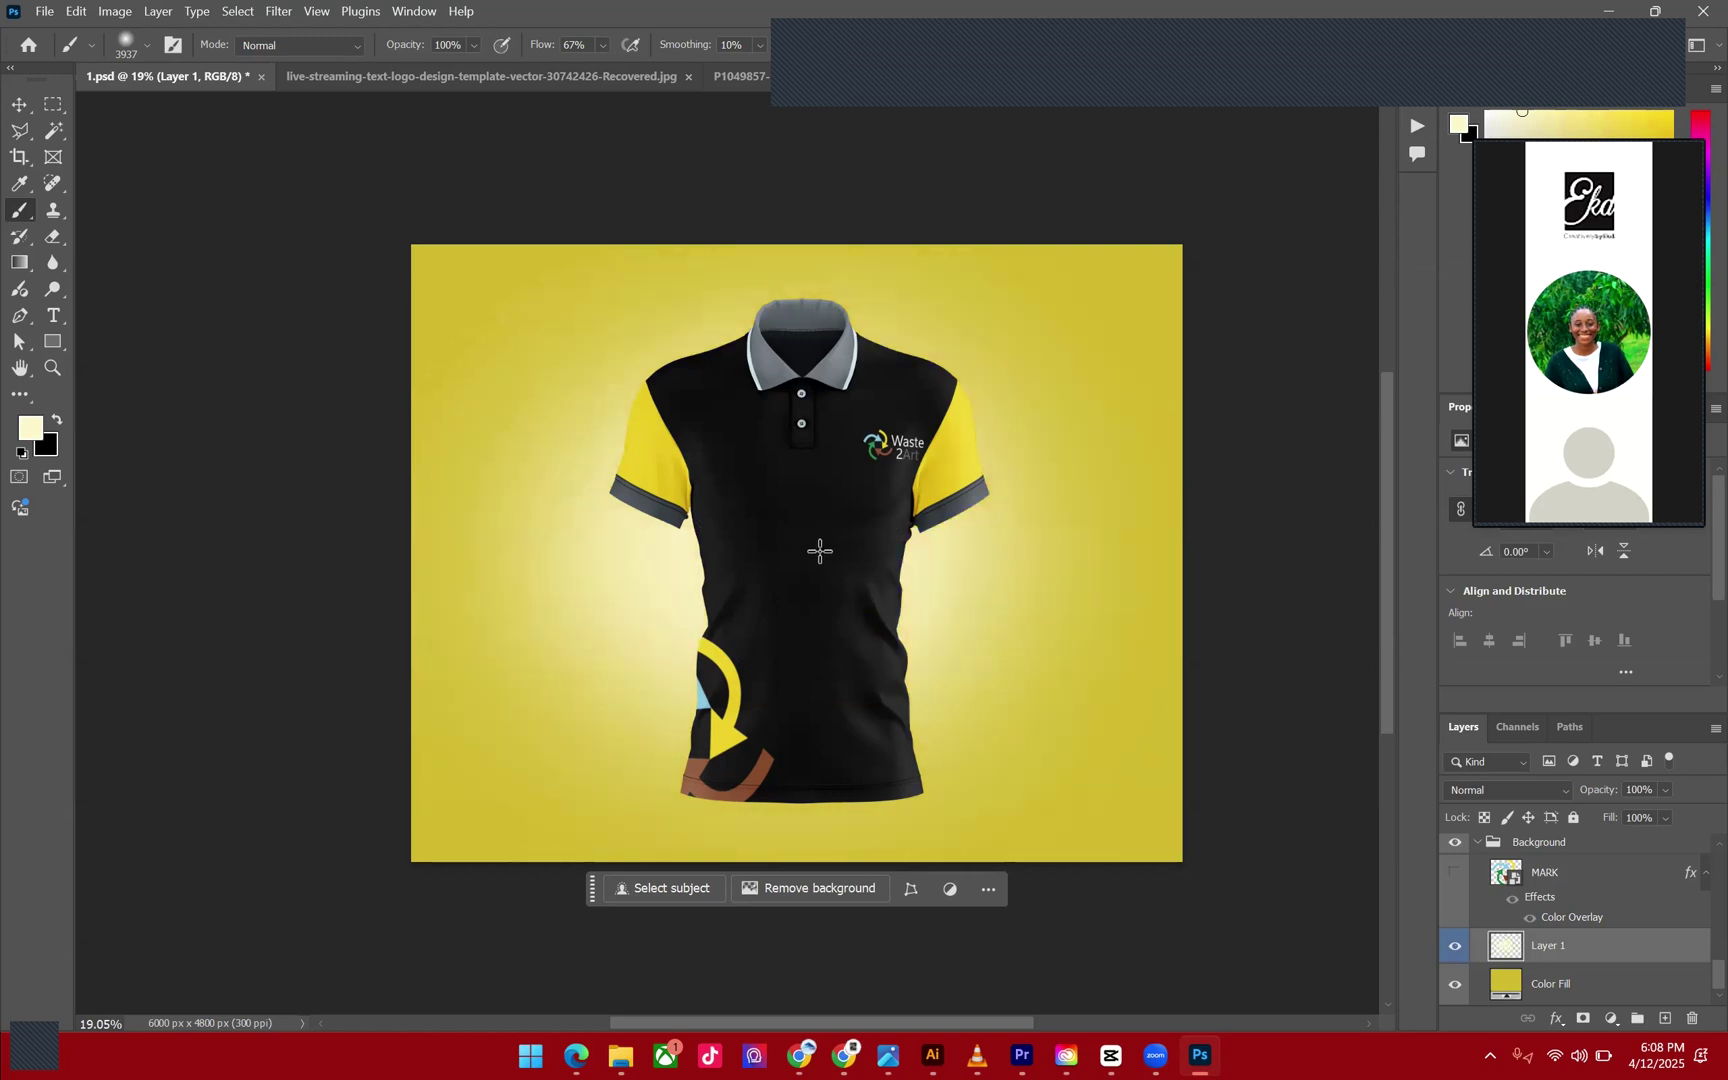
scroll(1002, 812, "up", 2)
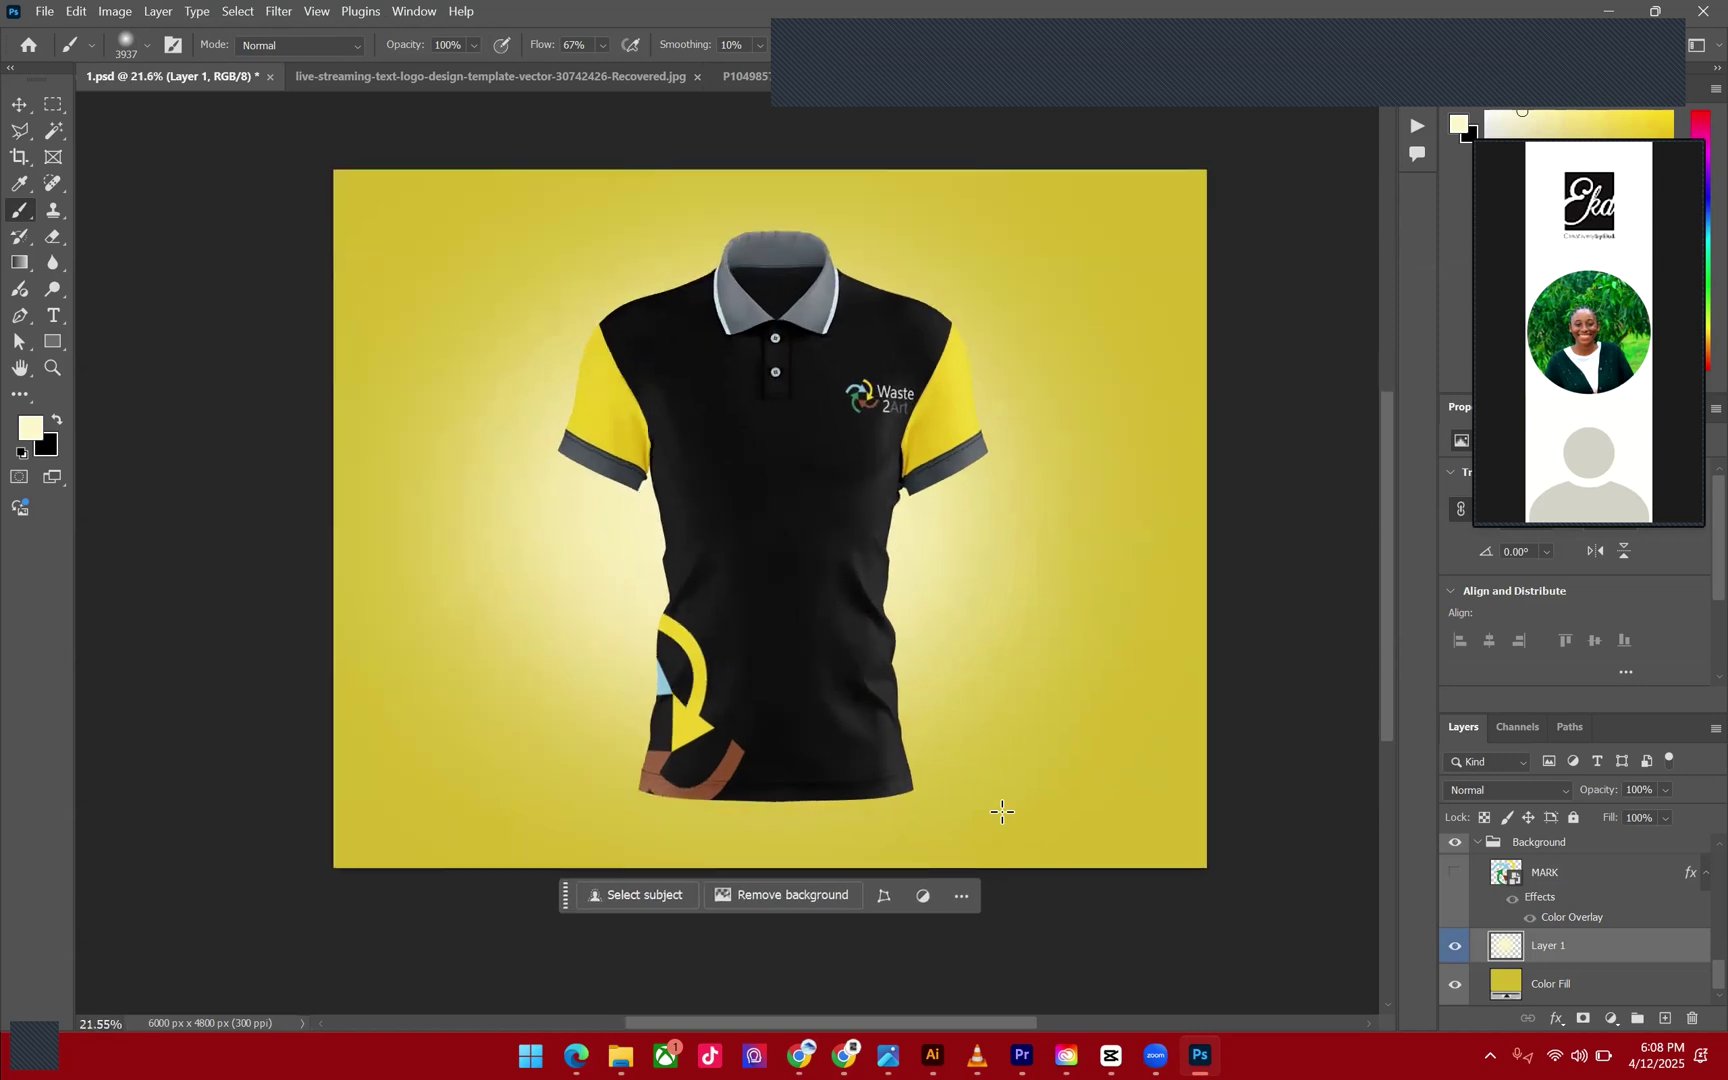
scroll(1002, 812, "down", 1)
scroll(1002, 812, "down", 1)
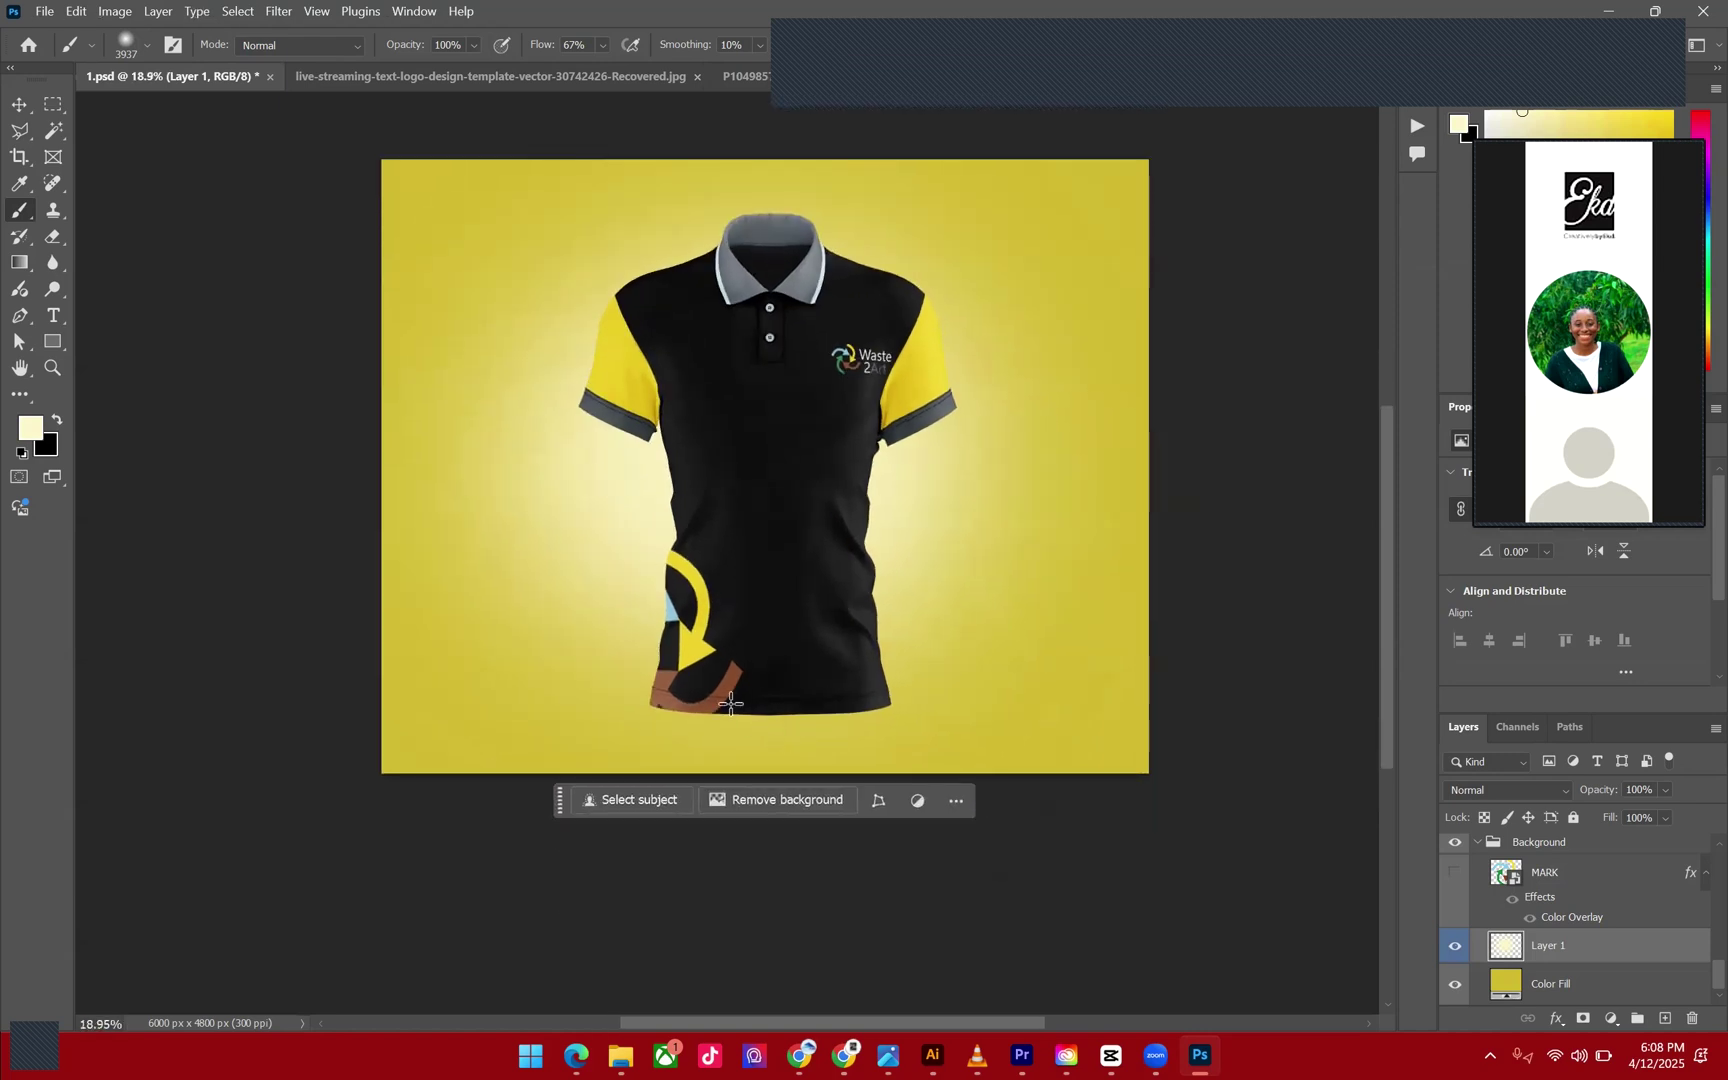
left_click(778, 728)
key("ctrl+z")
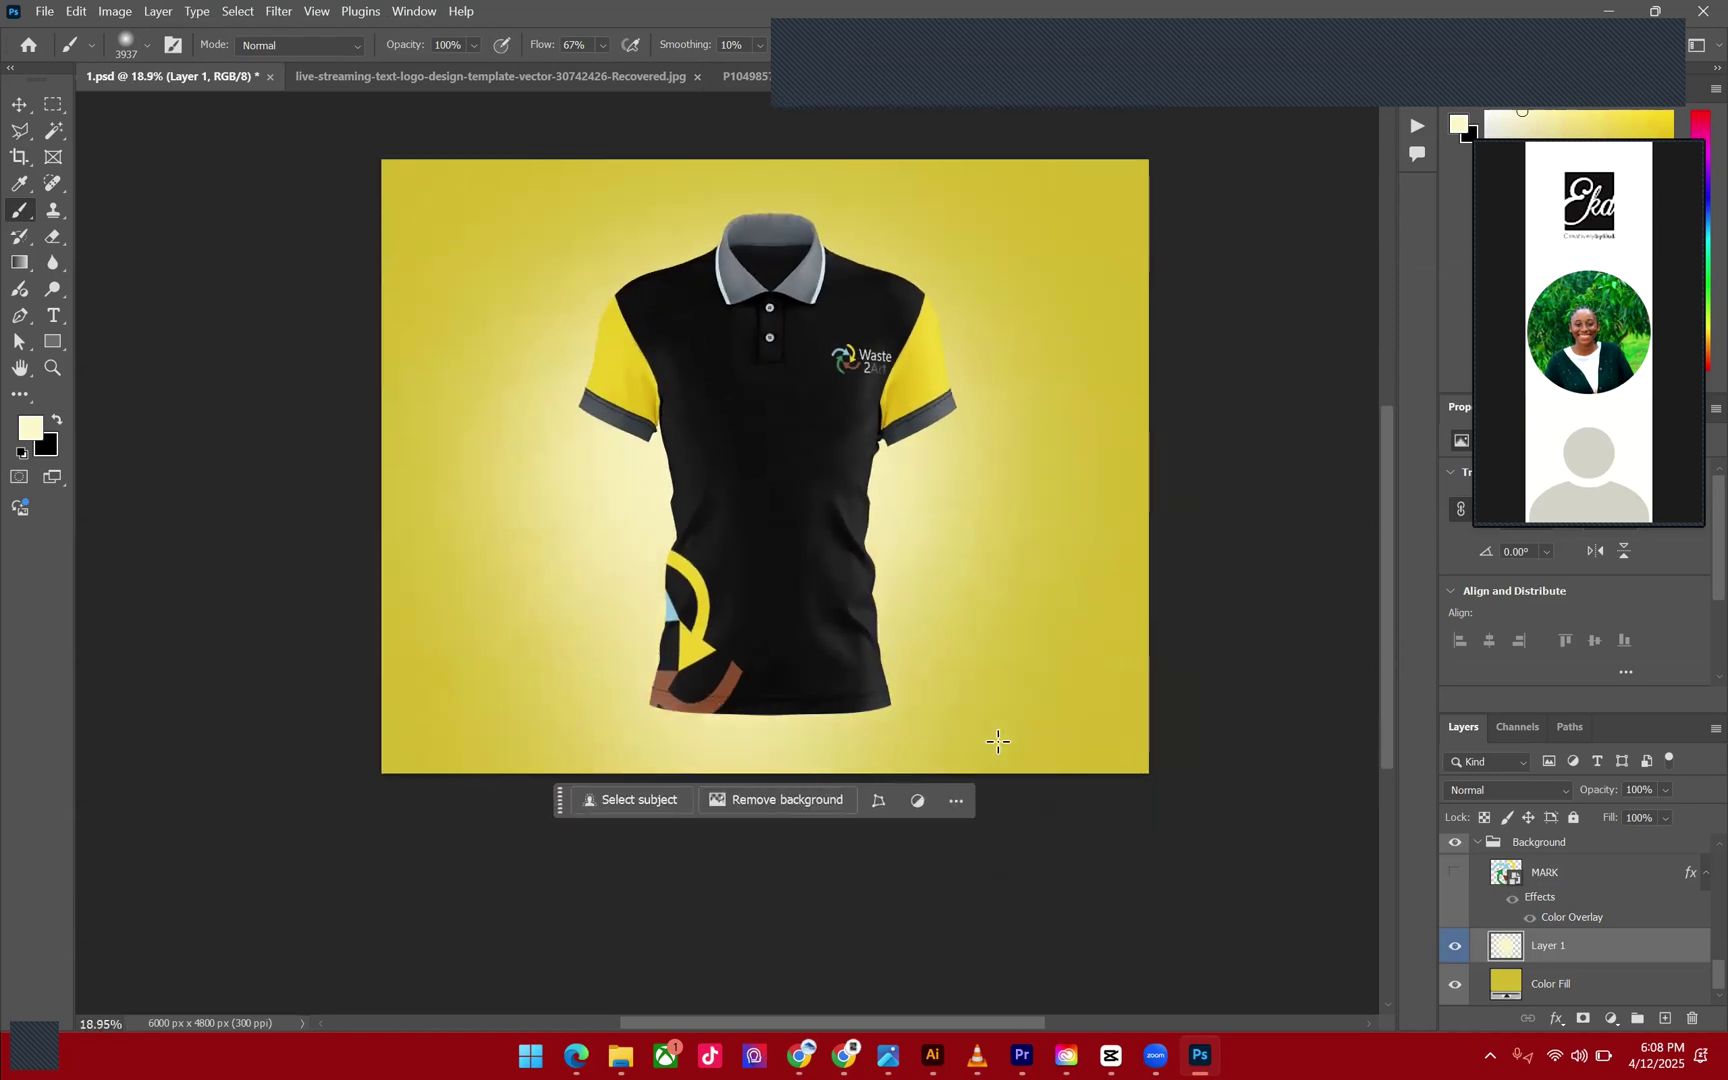
scroll(1032, 798, "up", 1)
scroll(1026, 791, "up", 3)
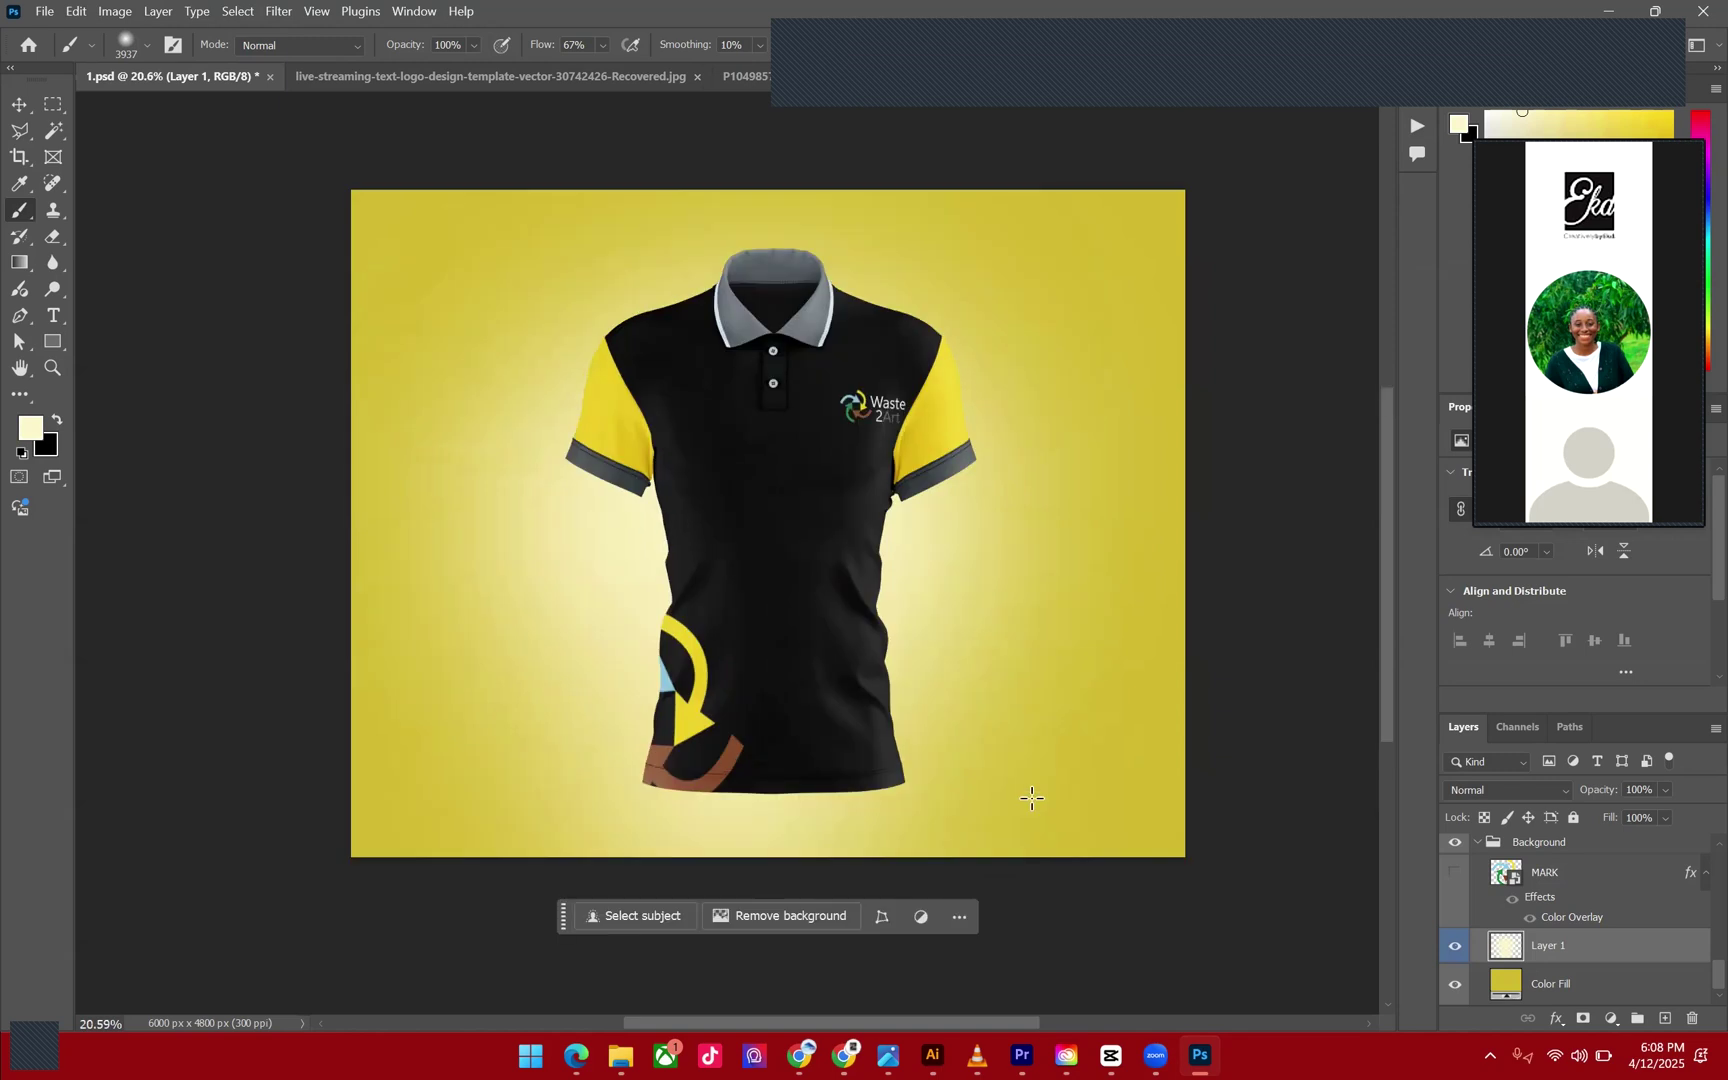
scroll(865, 642, "down", 1)
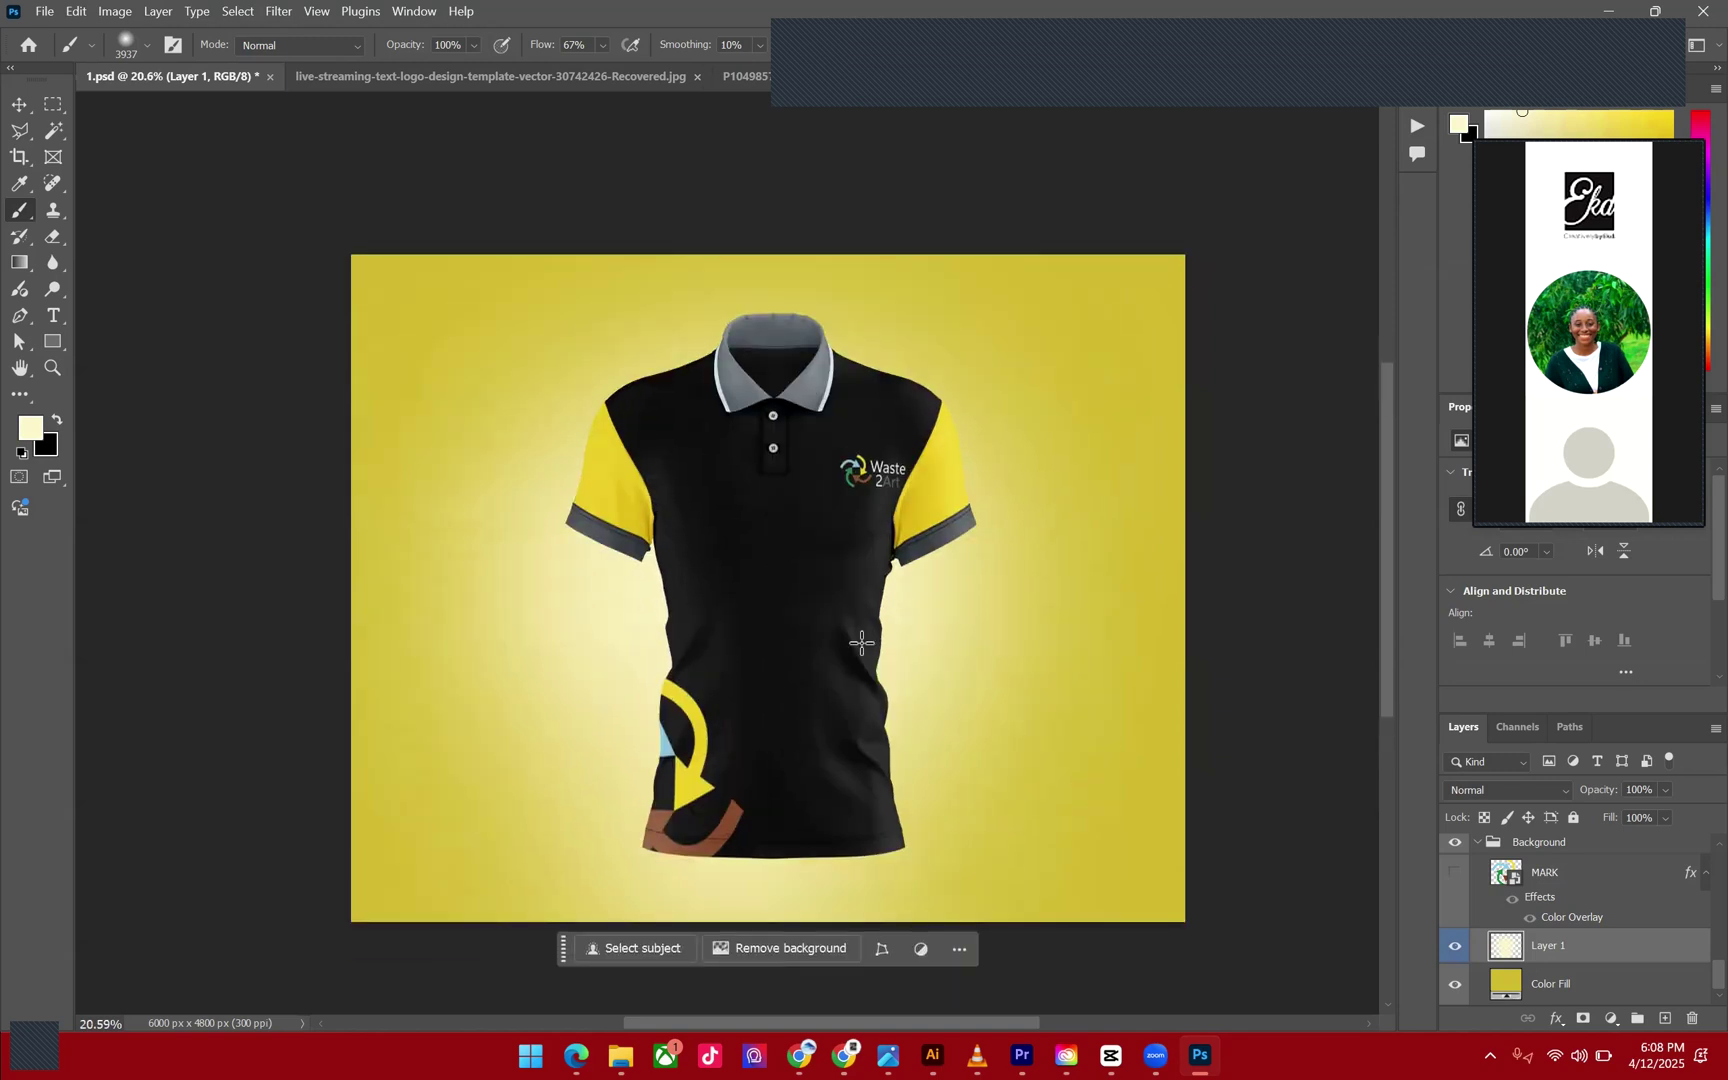
scroll(862, 642, "down", 2)
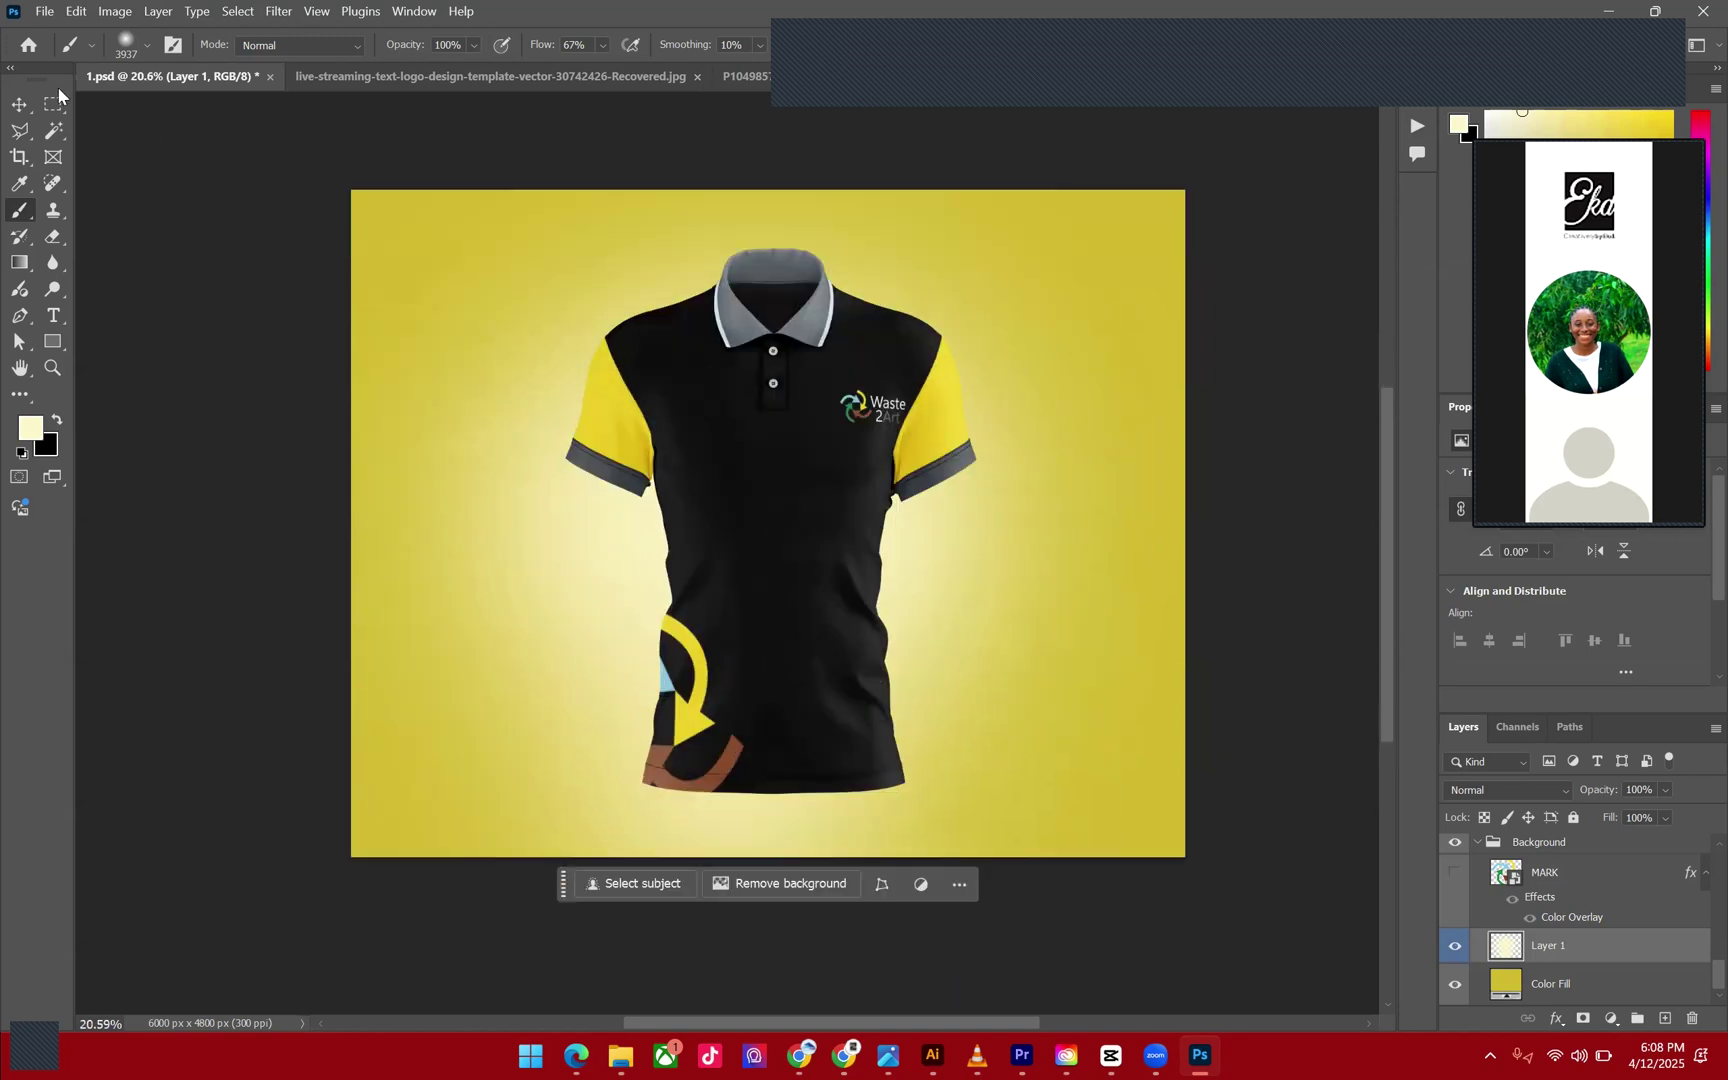
Switch to the Move tool and clear the layer selection to review the shirt against the glowing background.
left_click(19, 104)
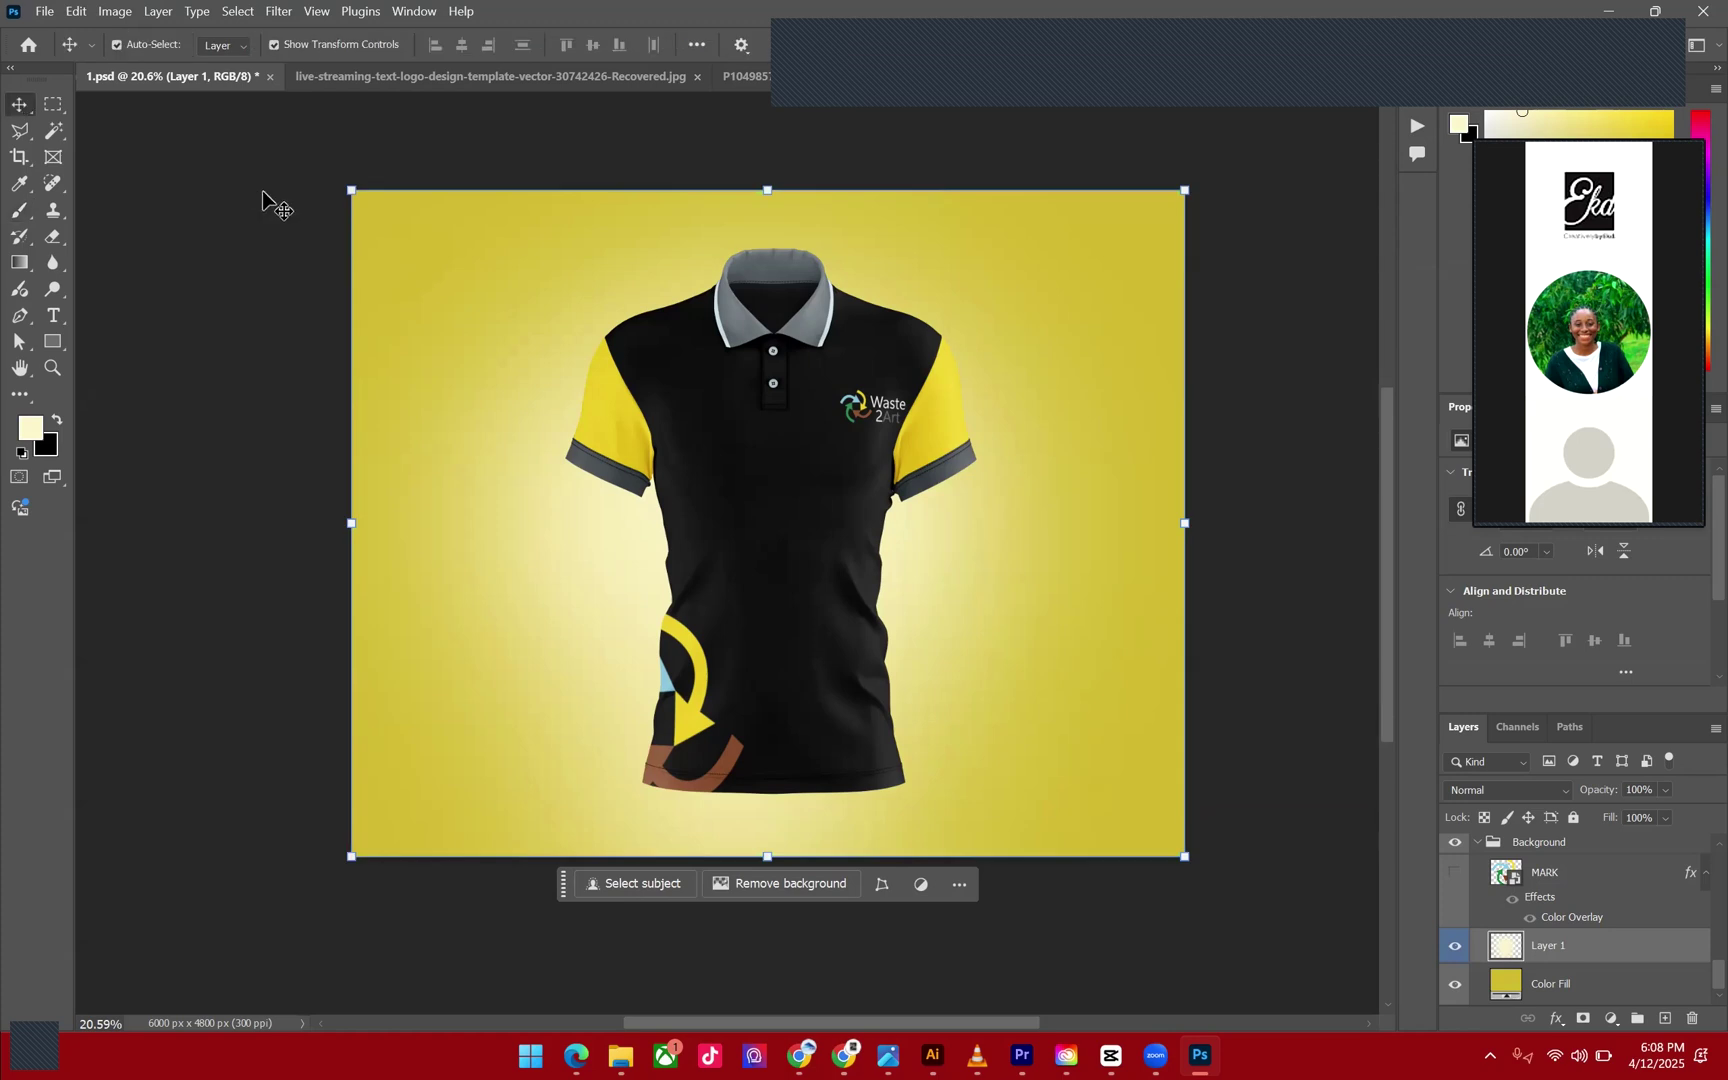
left_click(945, 397)
scroll(1294, 567, "down", 2)
scroll(1294, 567, "up", 2)
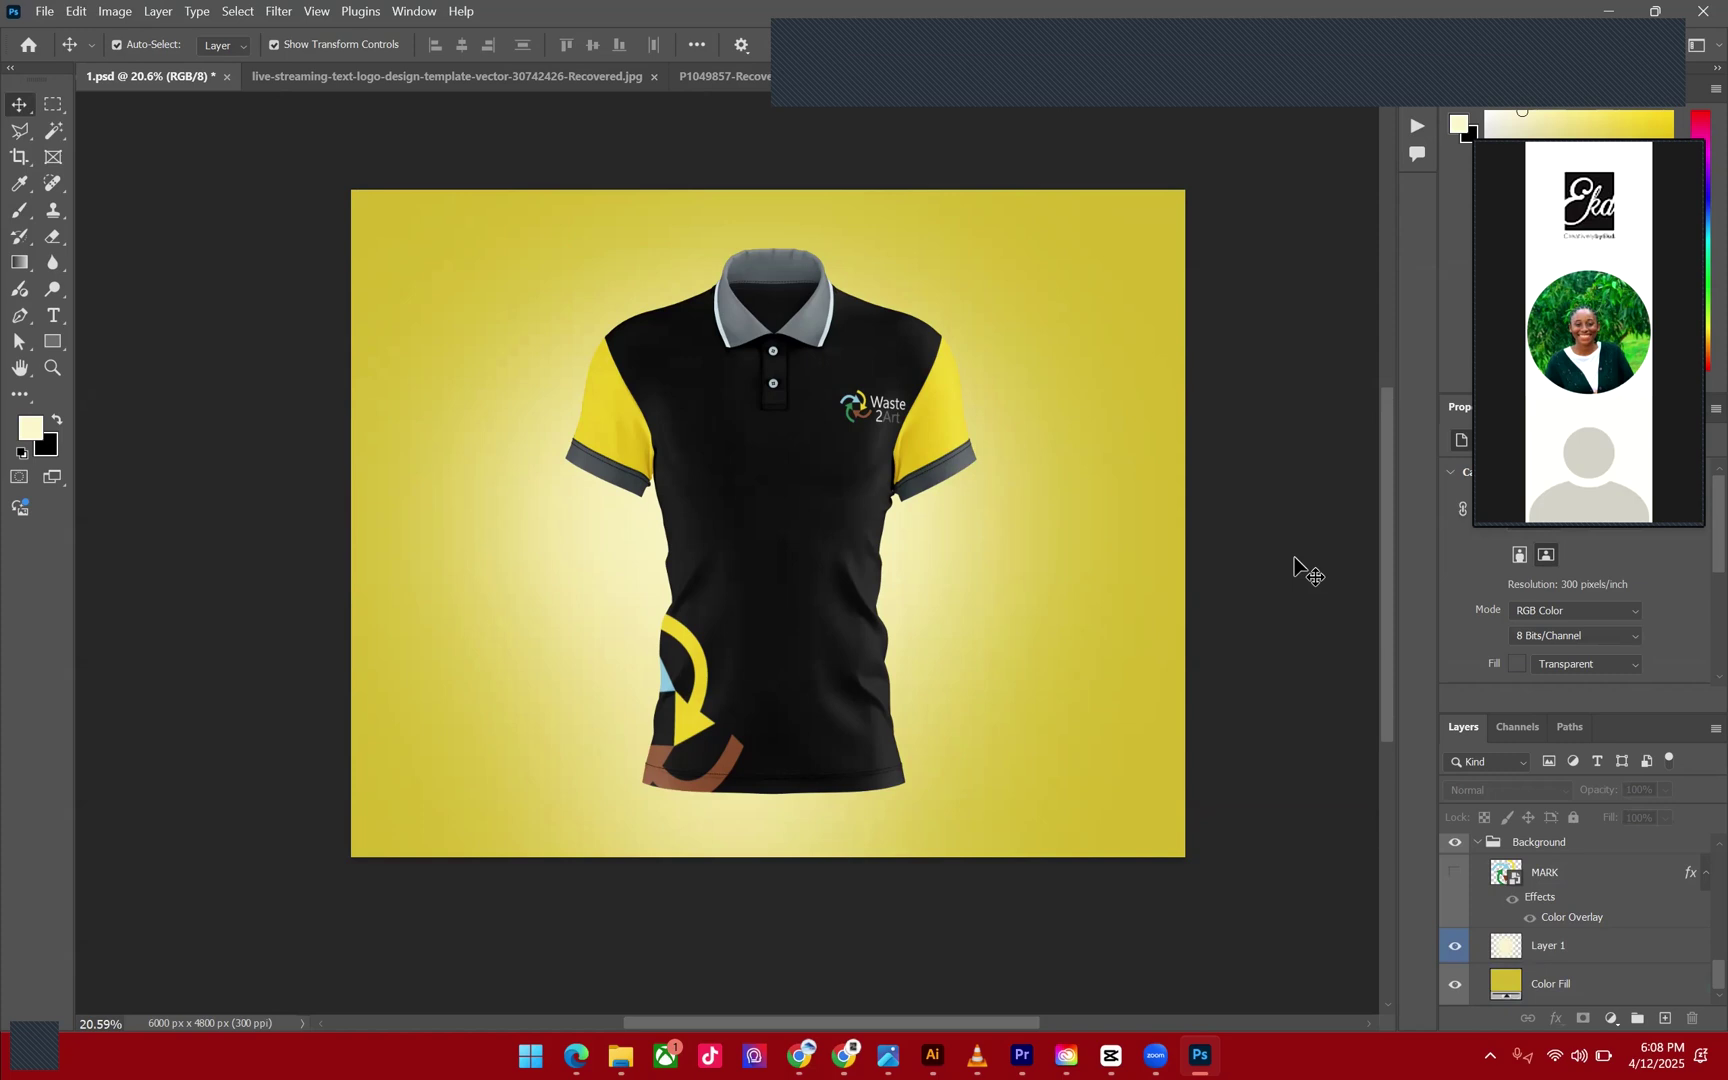
In the shirt body's black design PSB, nudge the FULL LOGO layer slightly to the left, save it, and return to 1.psd.
left_click(847, 417)
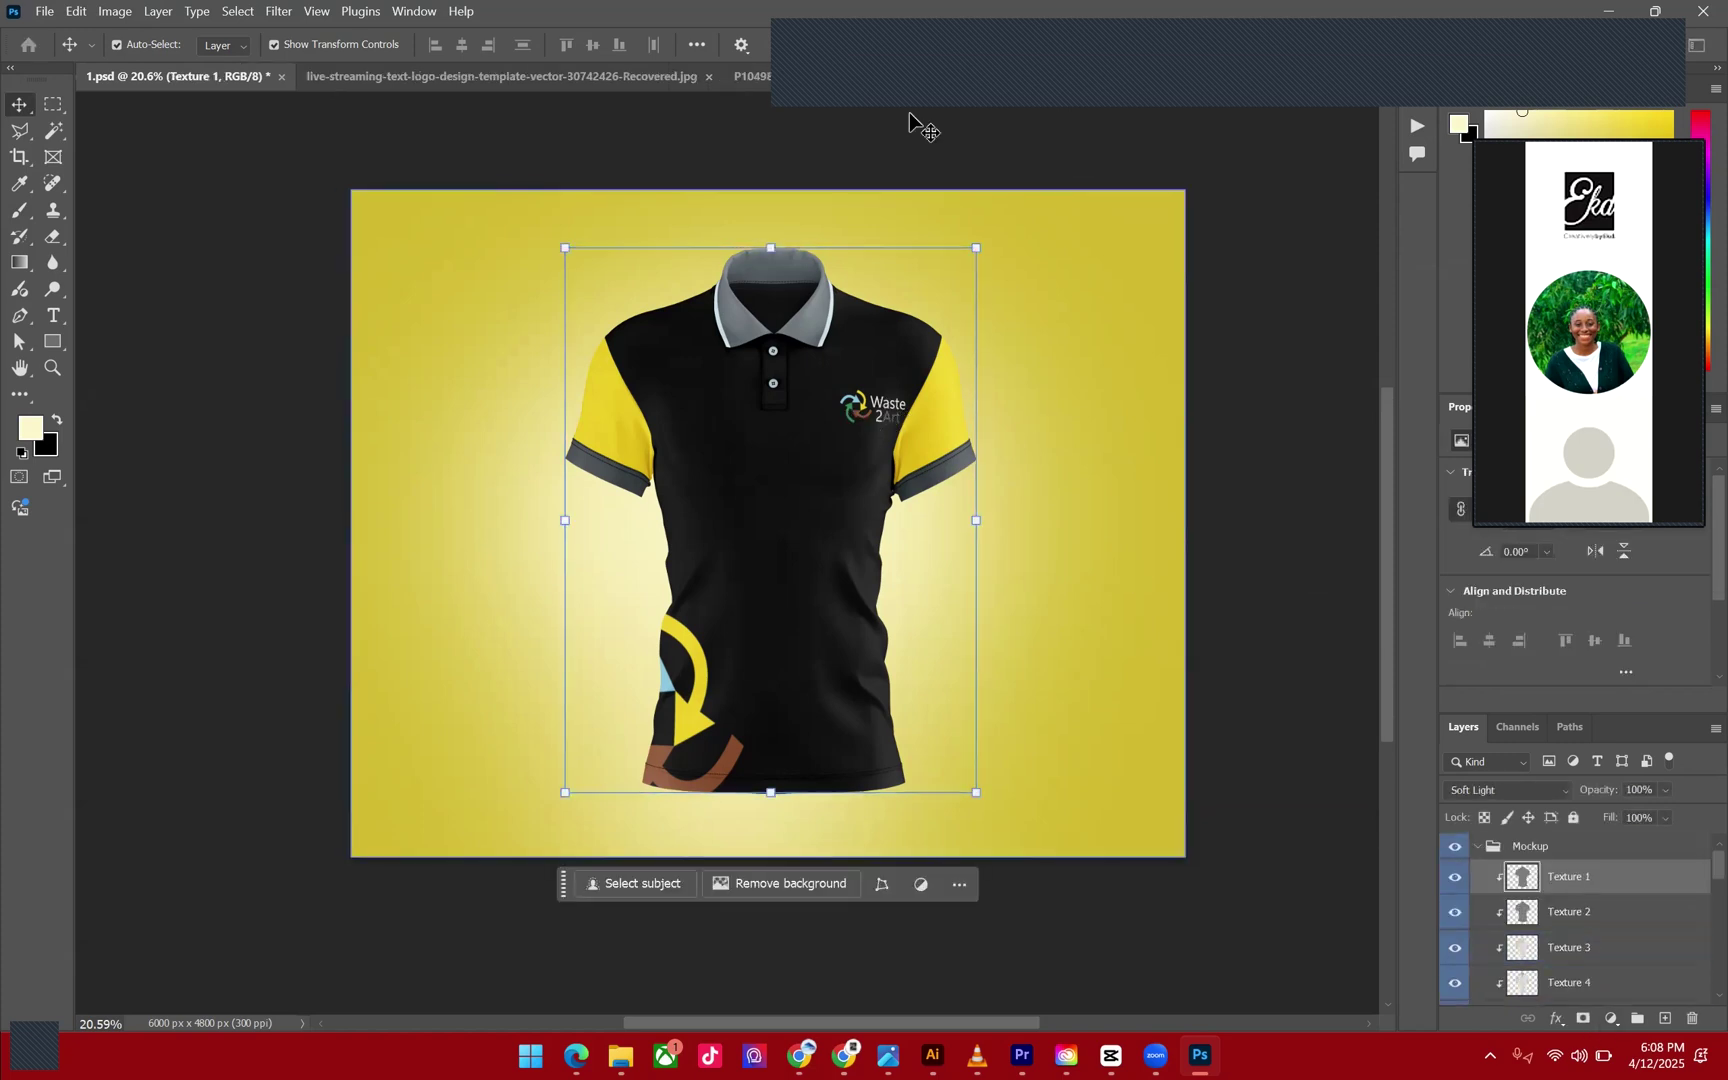
left_click(1014, 81)
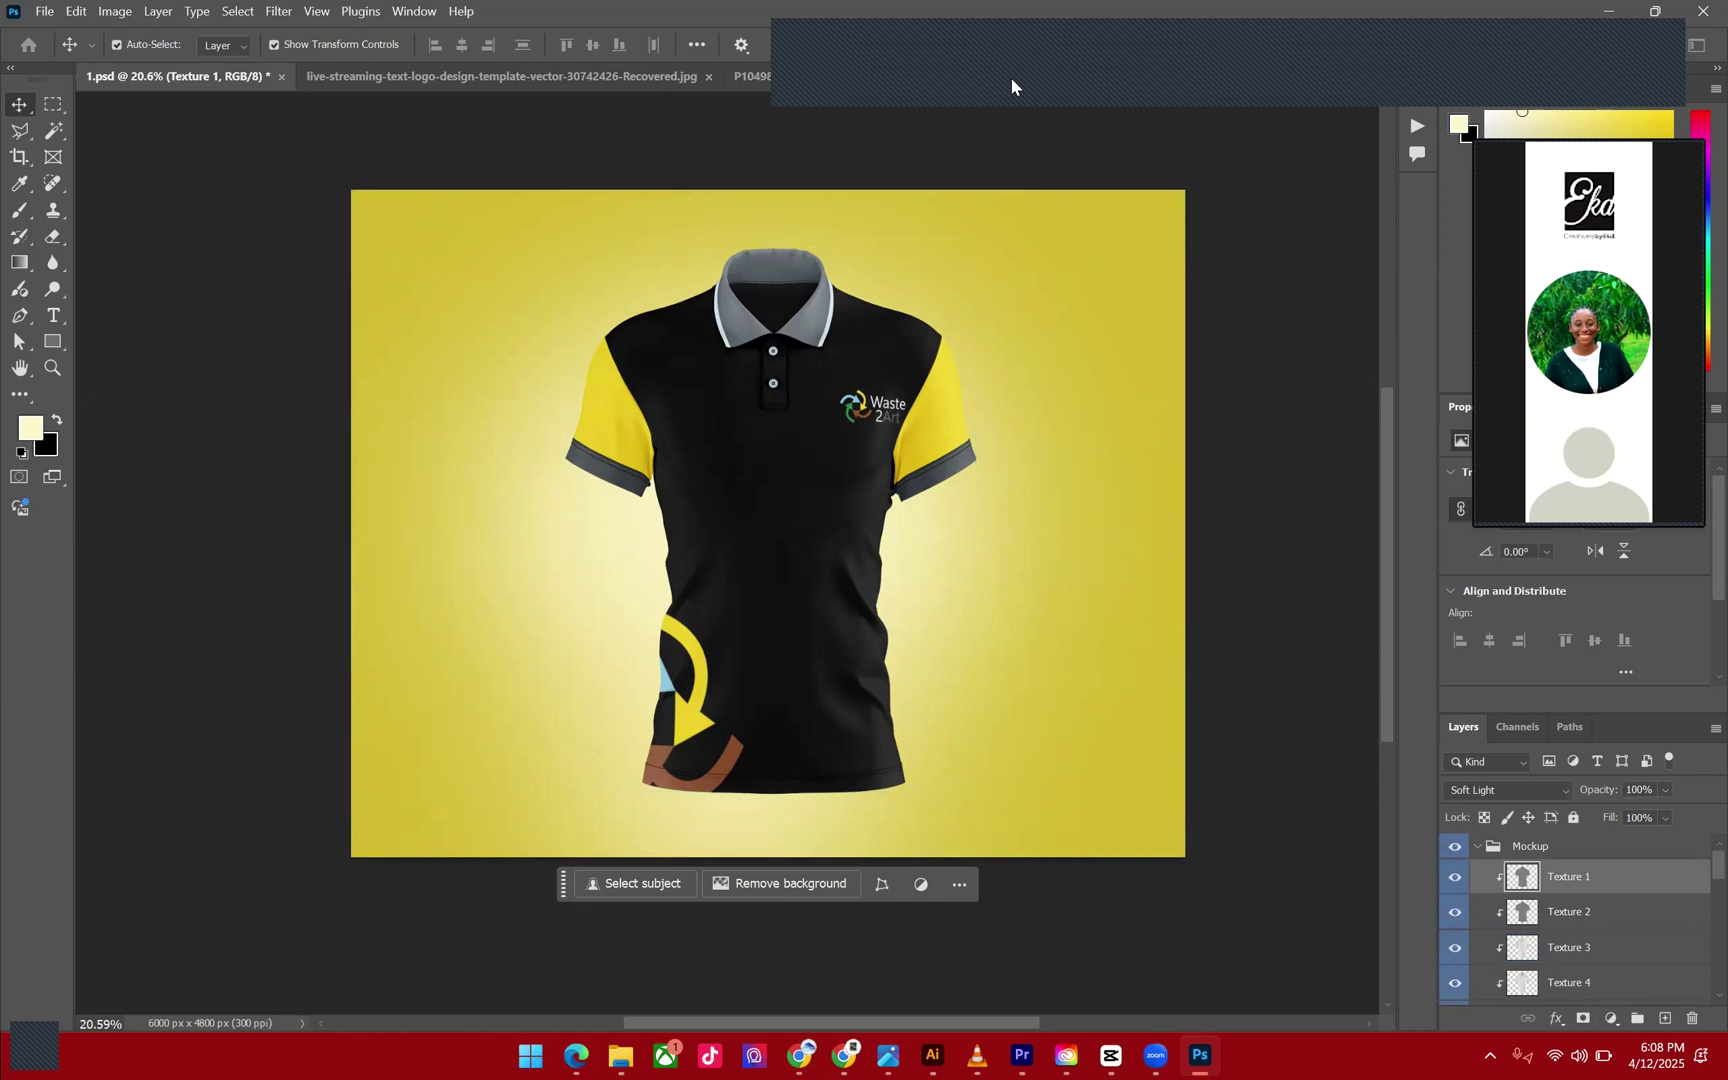
left_click(870, 358)
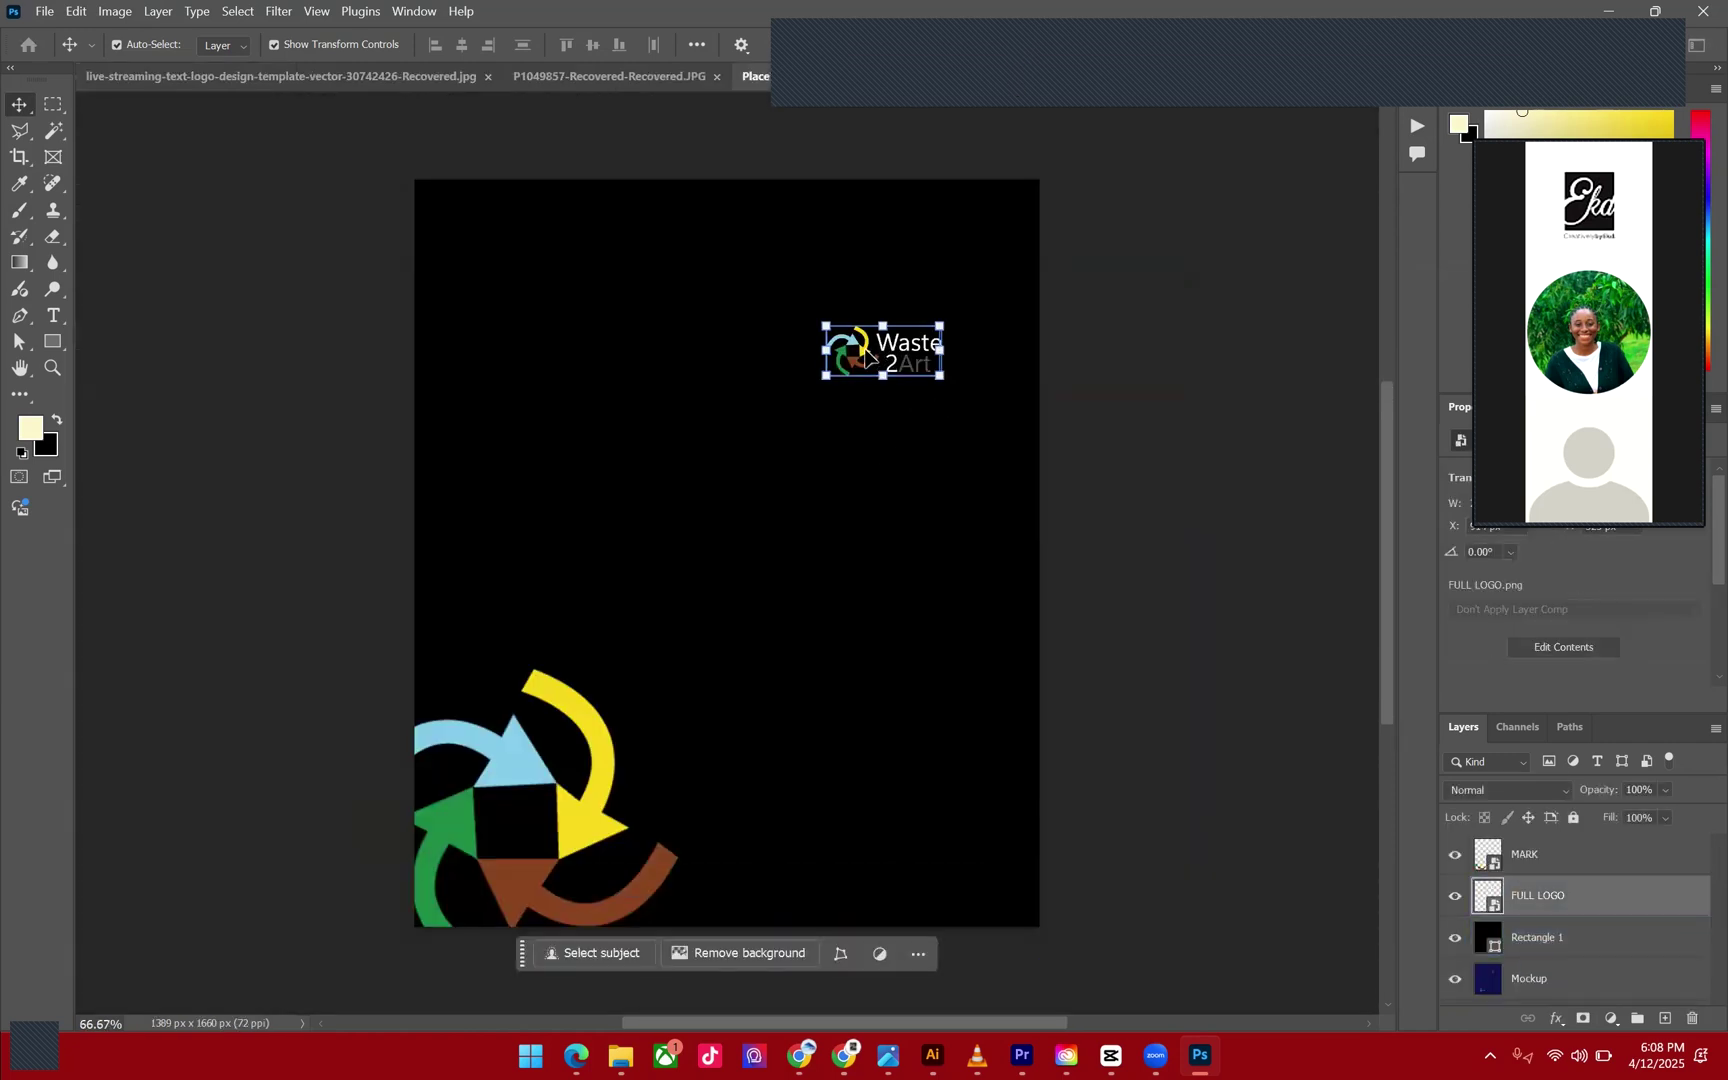
left_click(1127, 465)
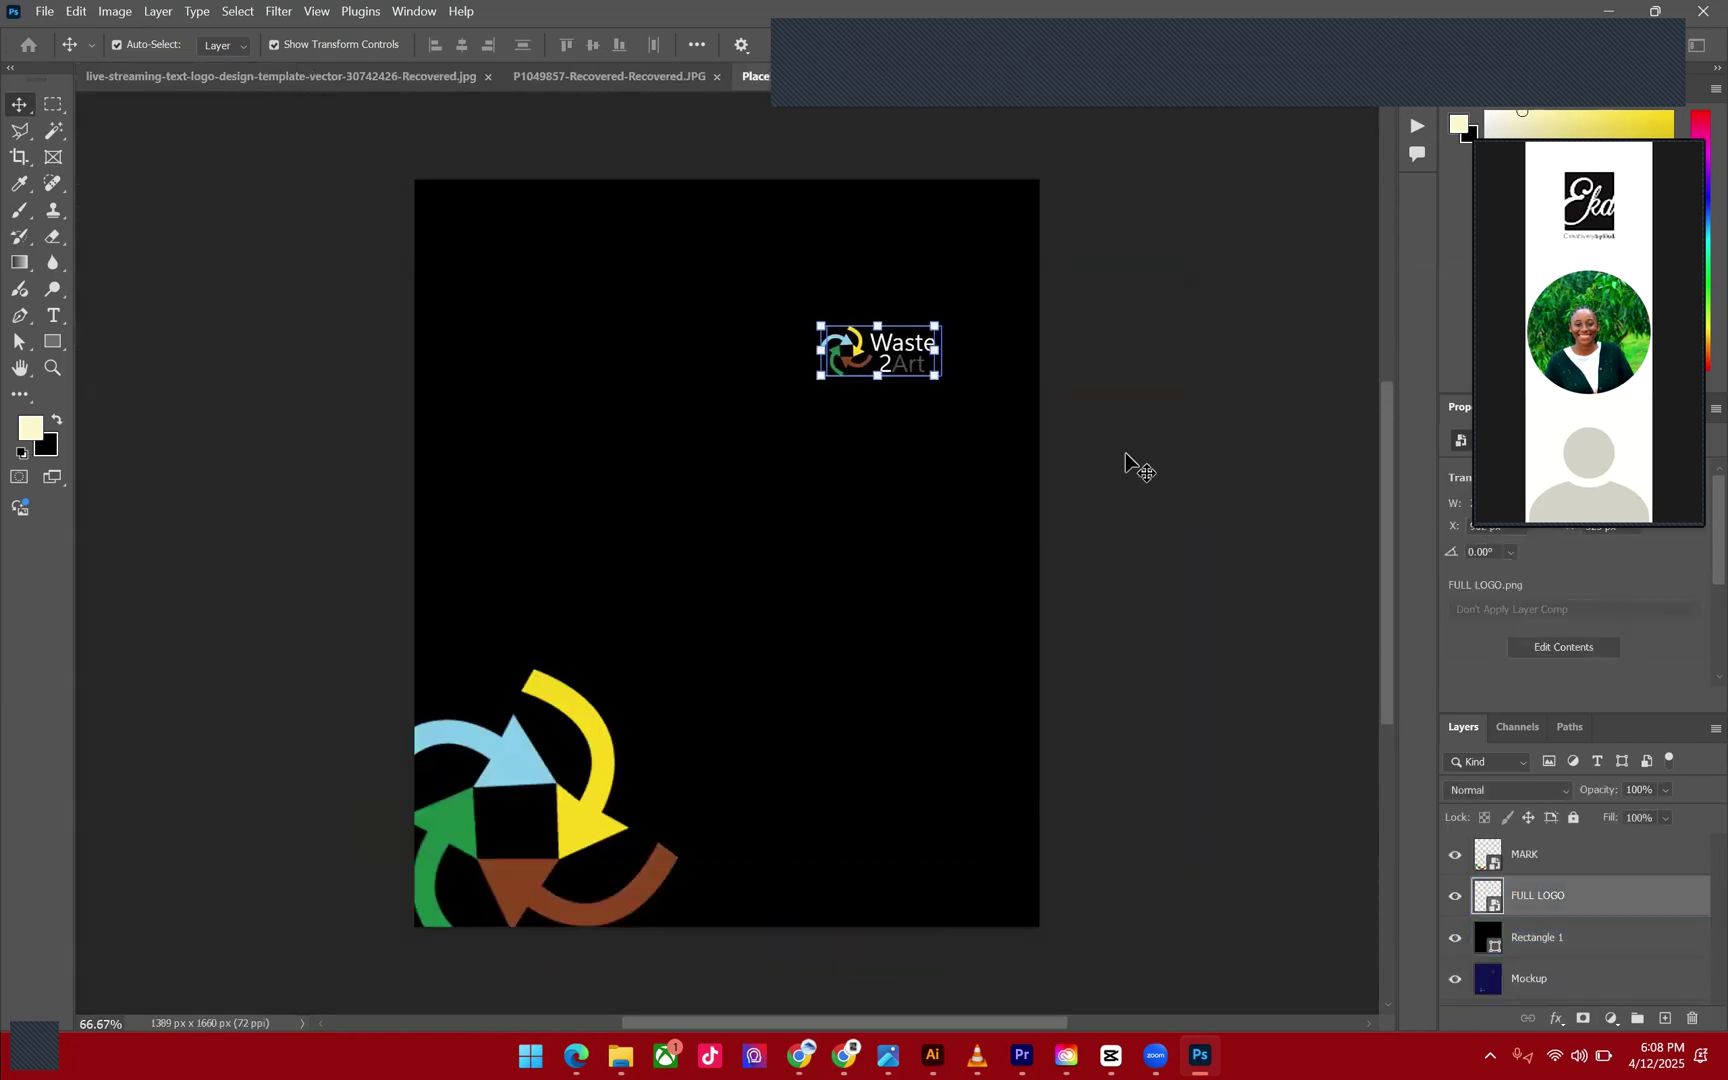
key("ctrl+s")
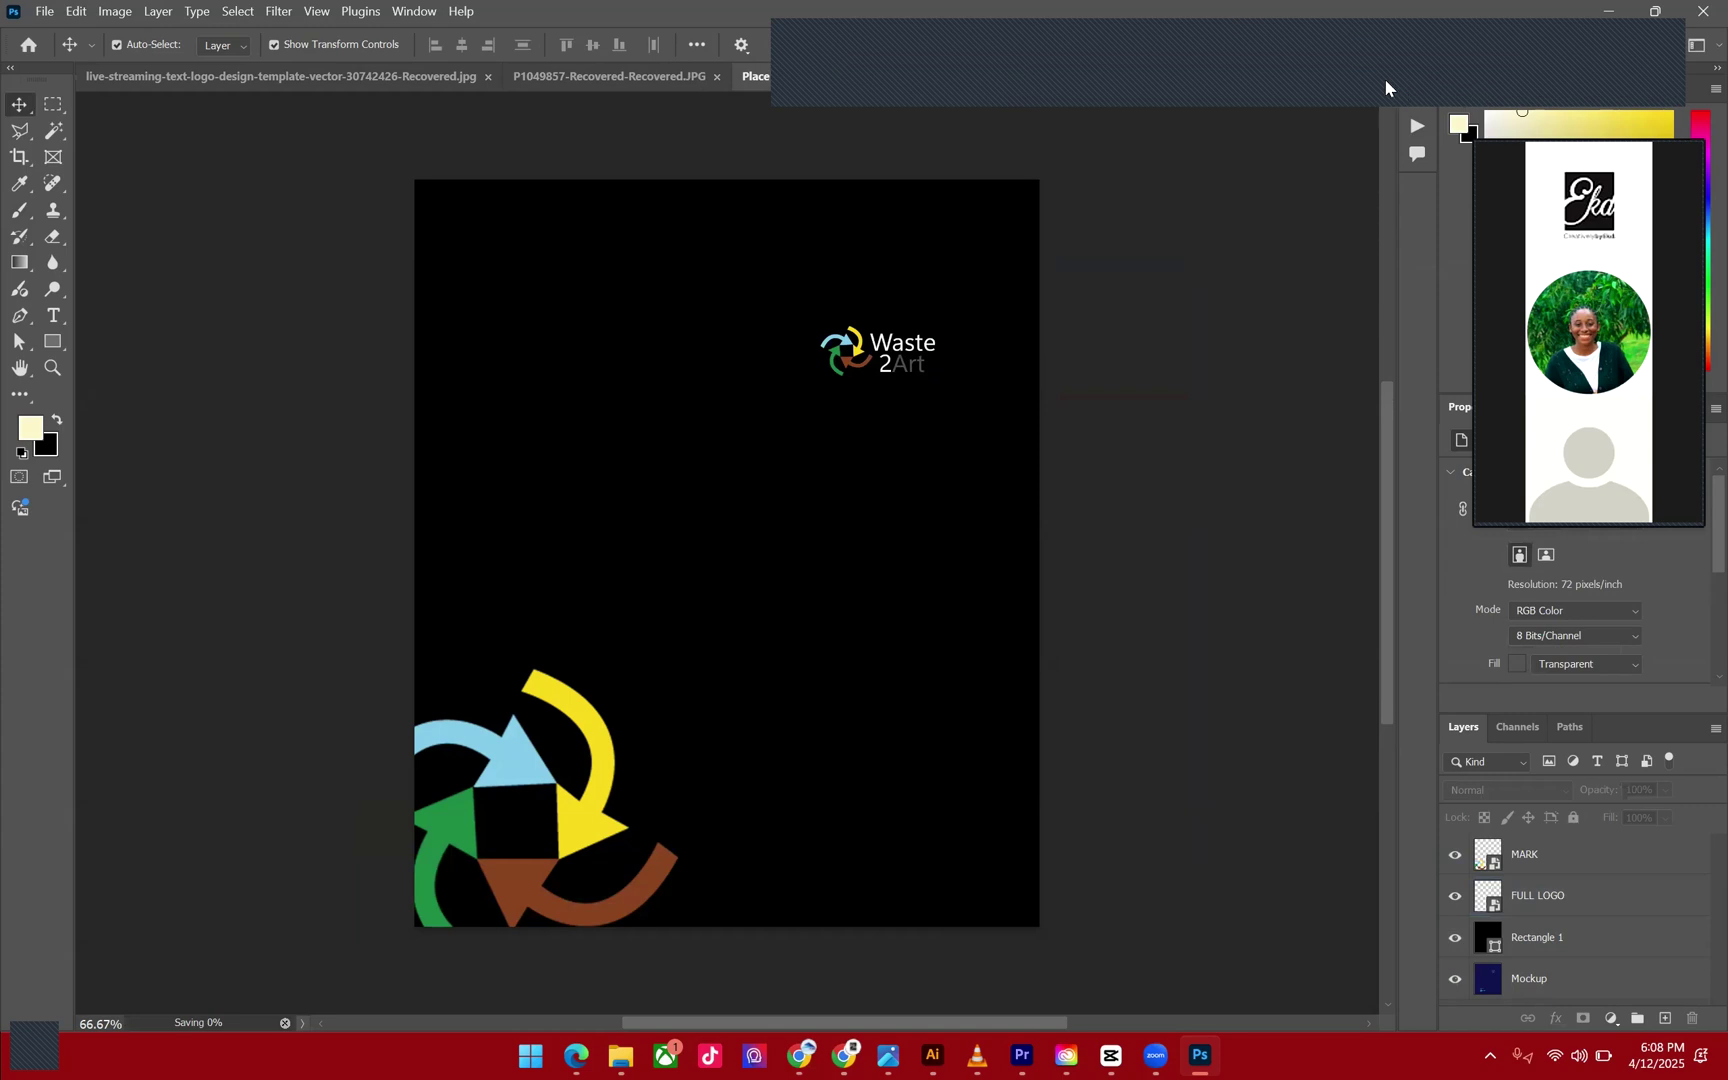
left_click(1386, 77)
left_click(1159, 82)
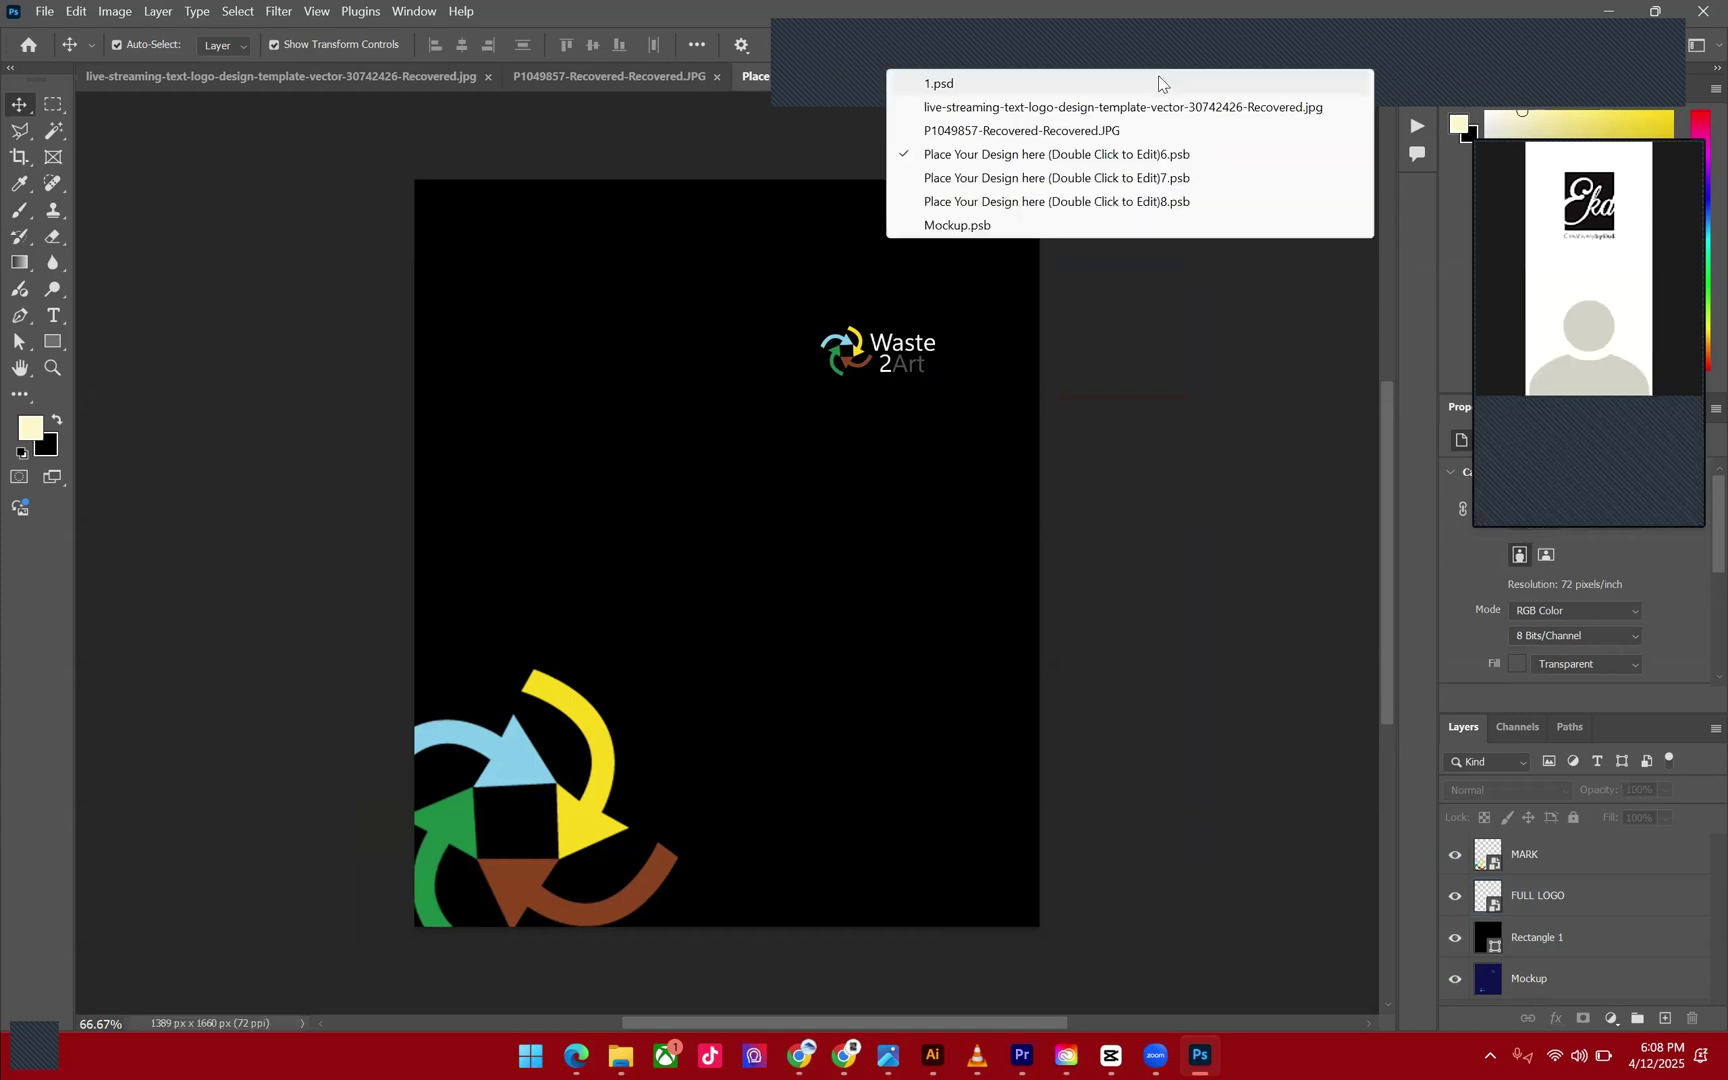
scroll(1258, 536, "up", 1)
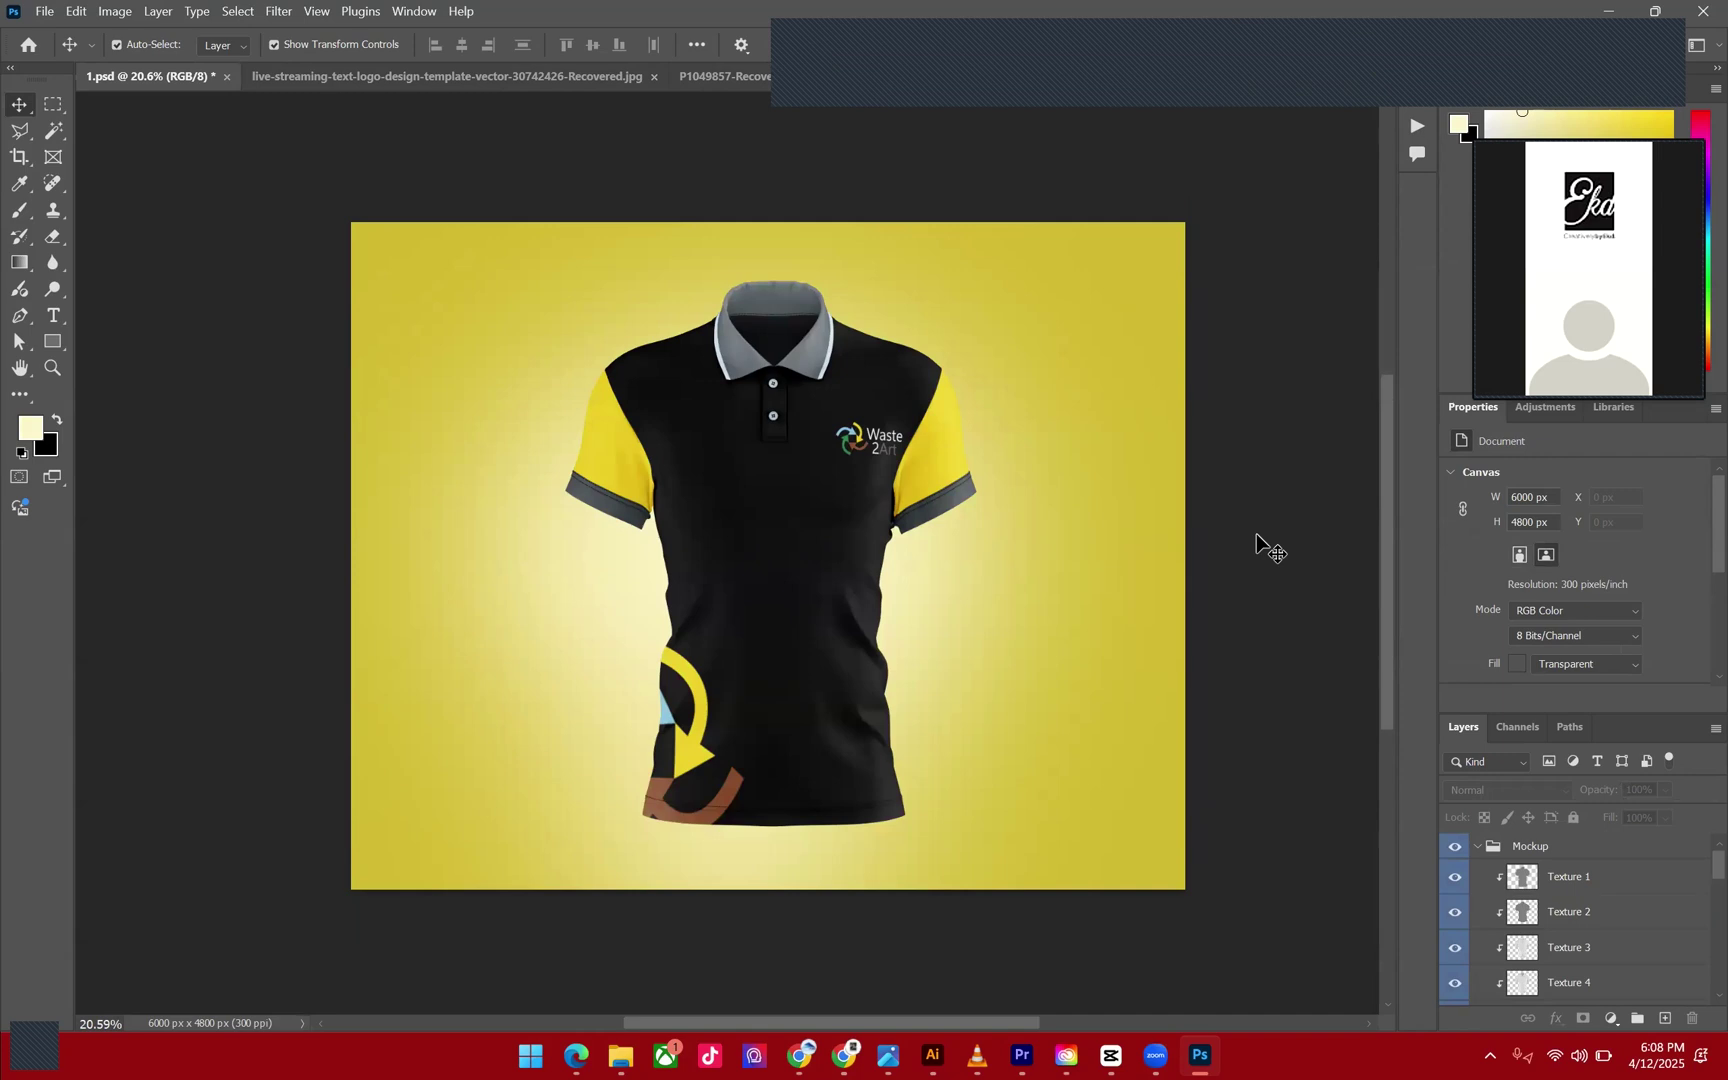
Export the mockup as a 6000 x 4800 px PNG named 1 into the Pictures folder.
left_click(45, 11)
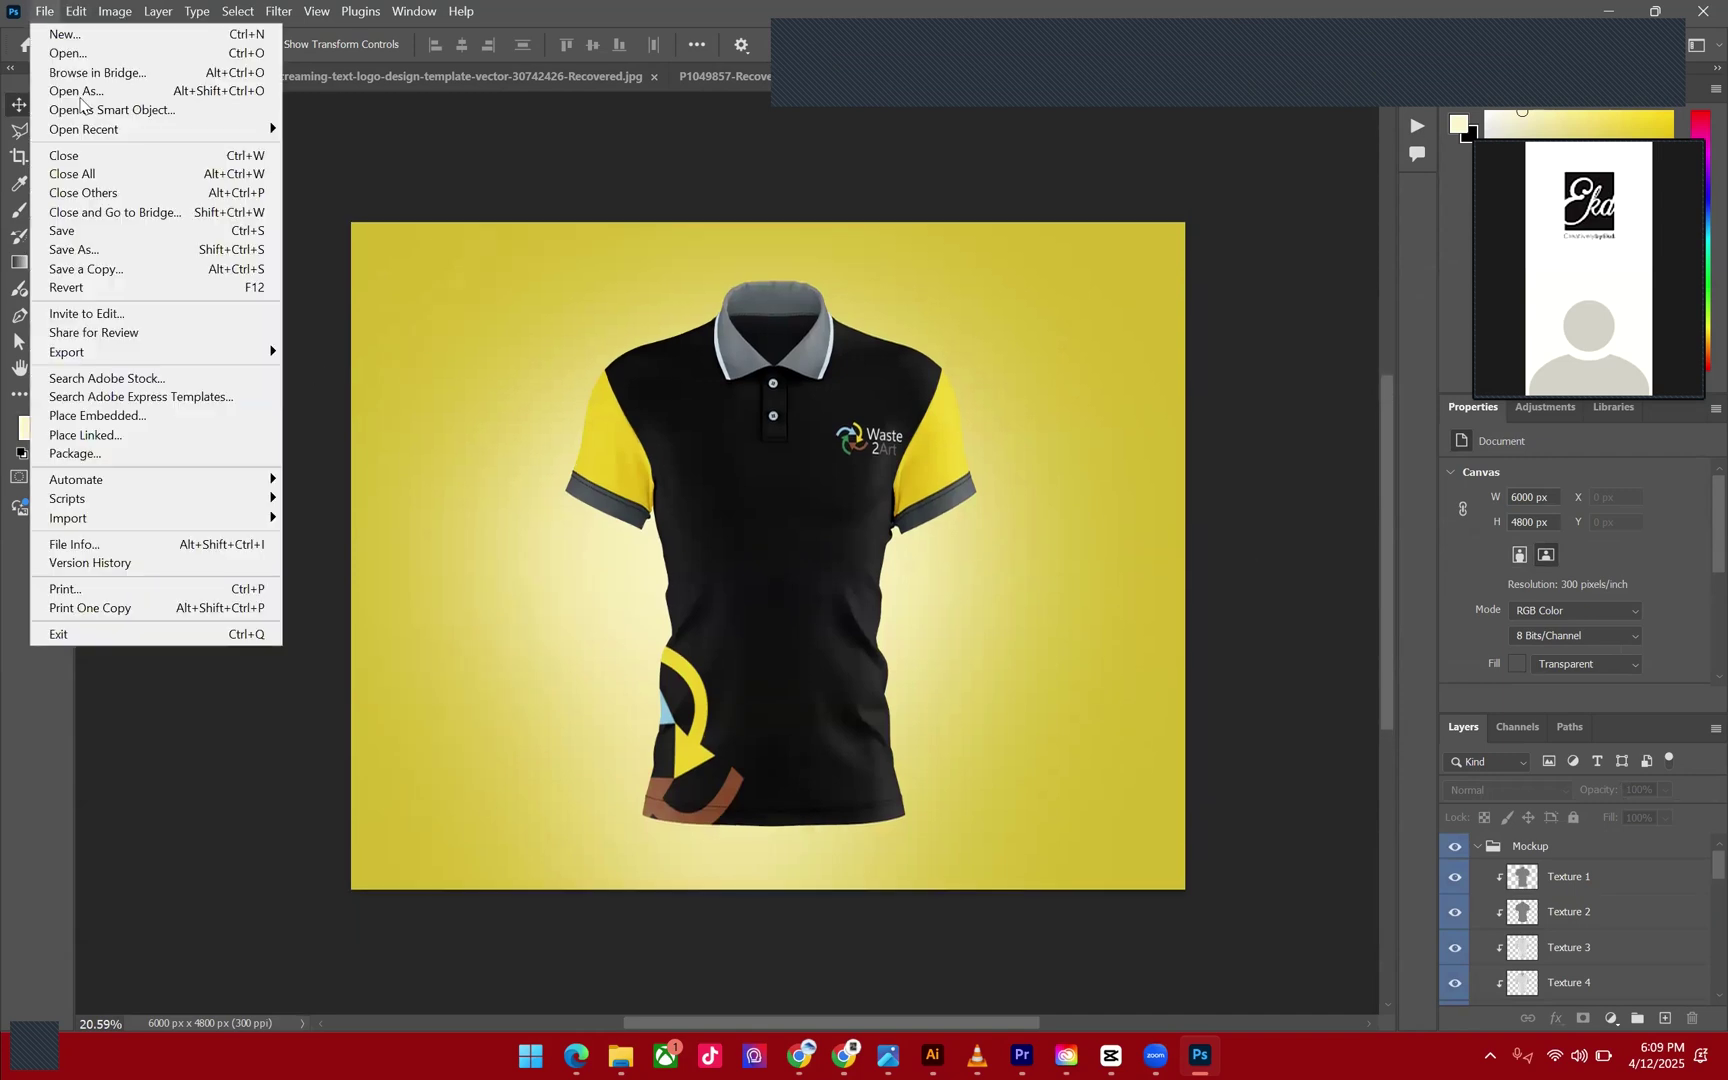
mouse_move(120, 356)
left_click(331, 370)
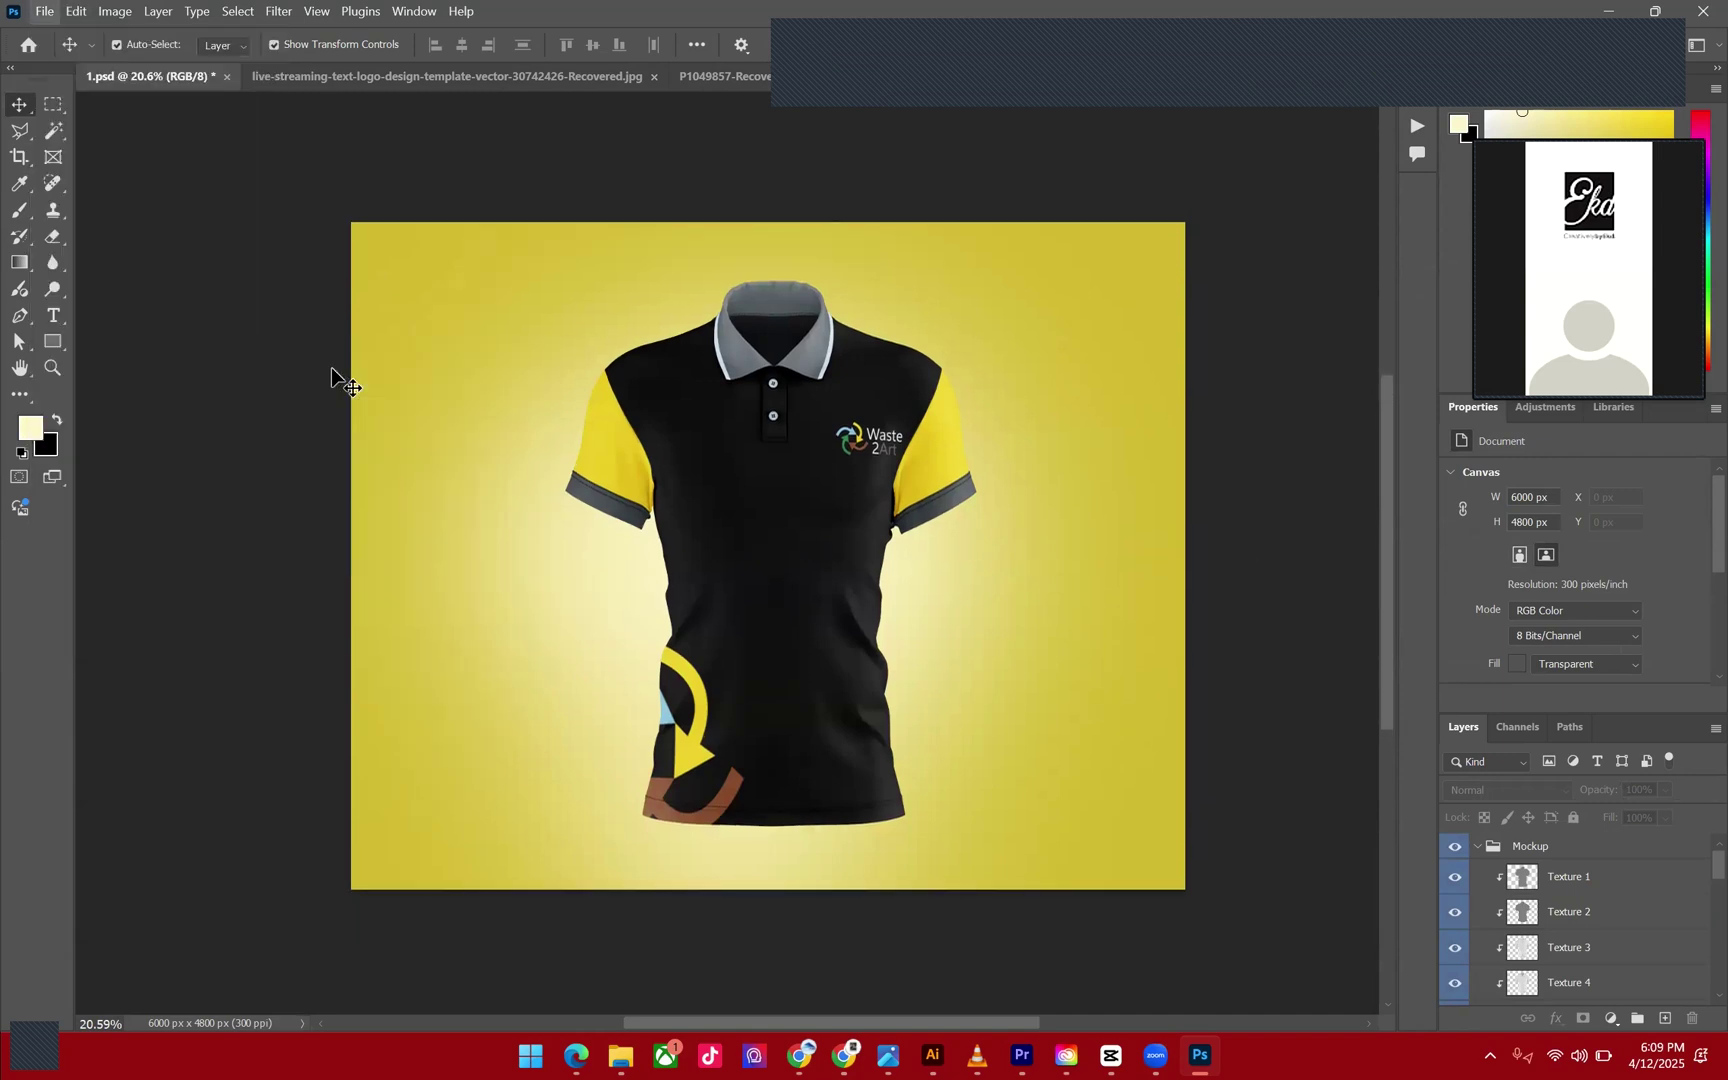
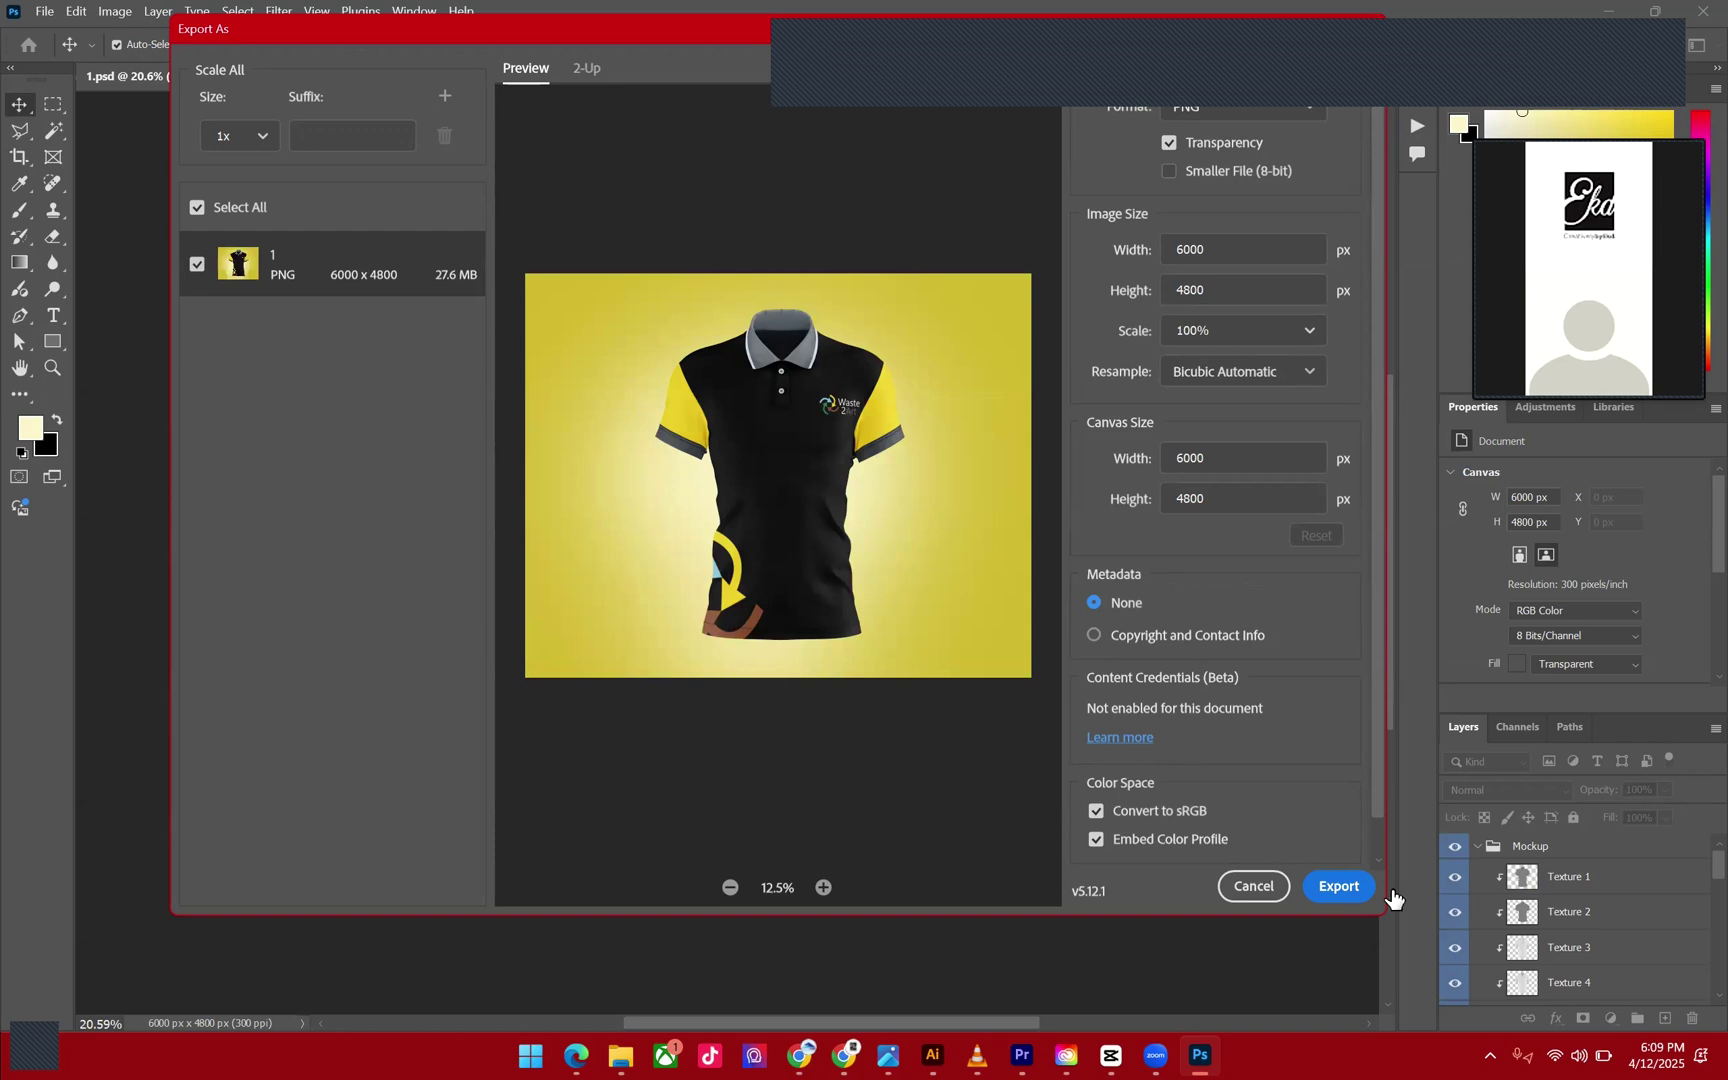
left_click(1345, 888)
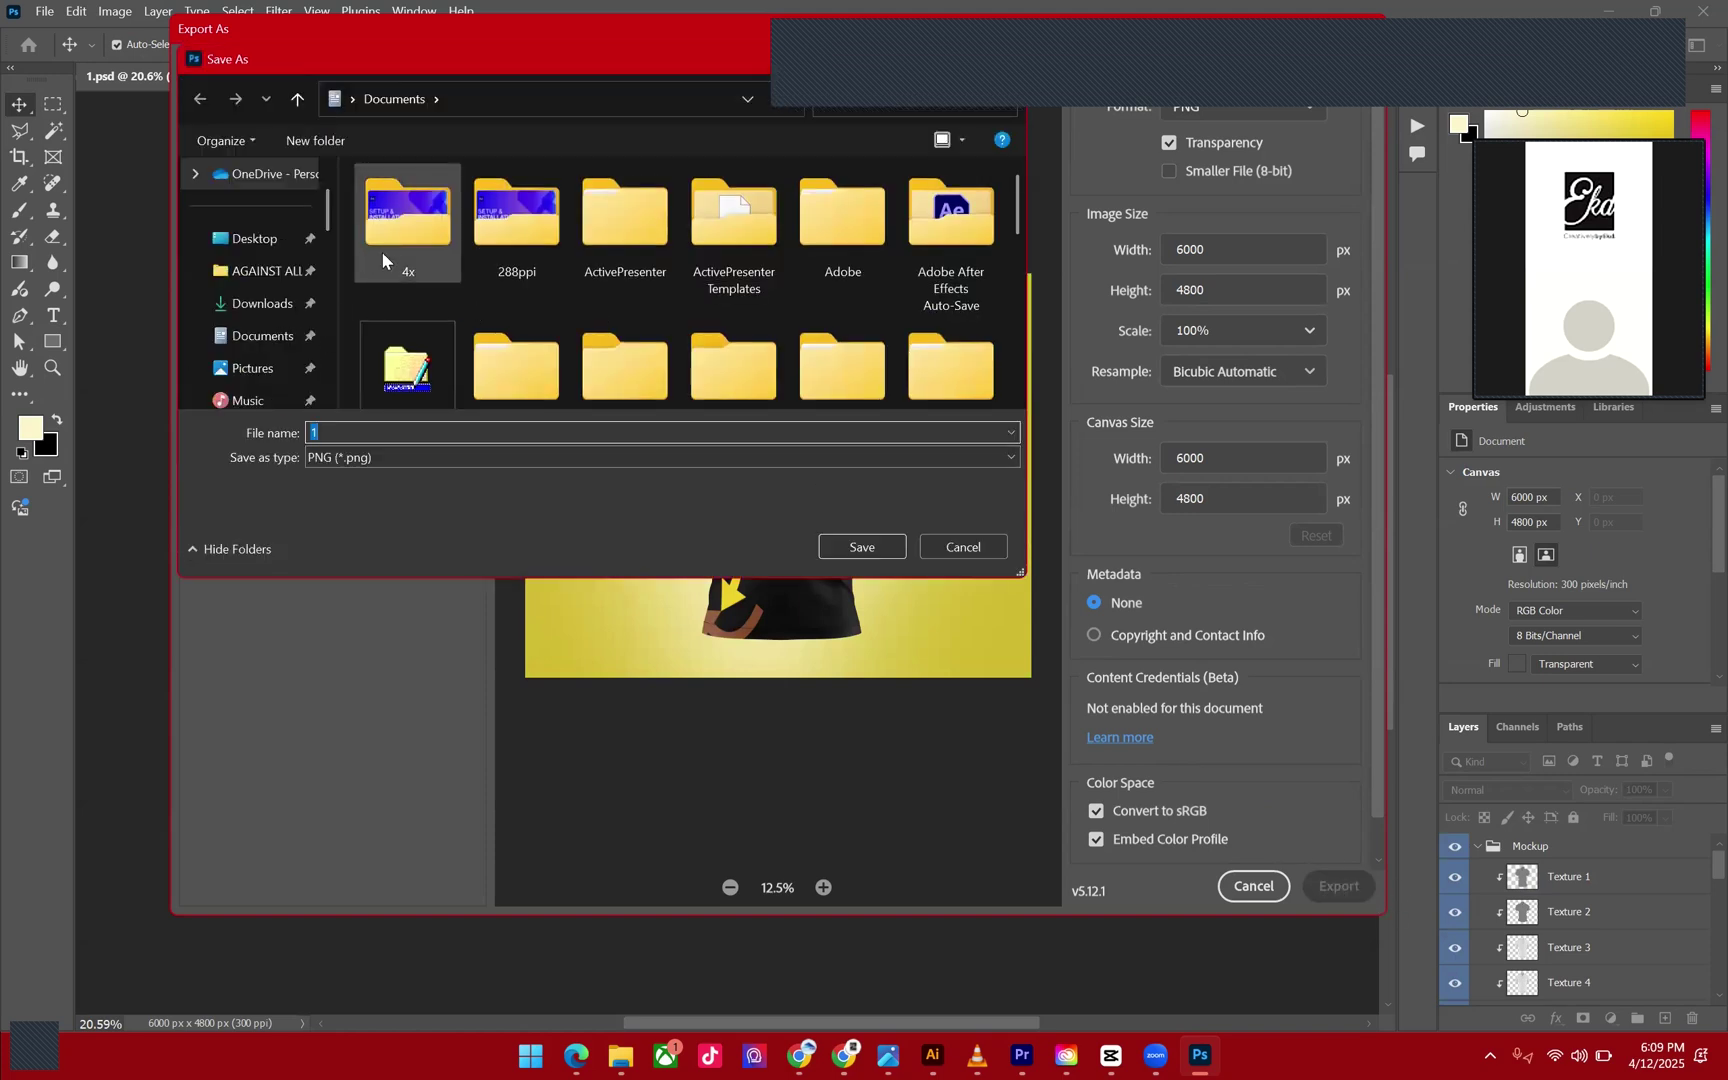
scroll(250, 340, "up", 1)
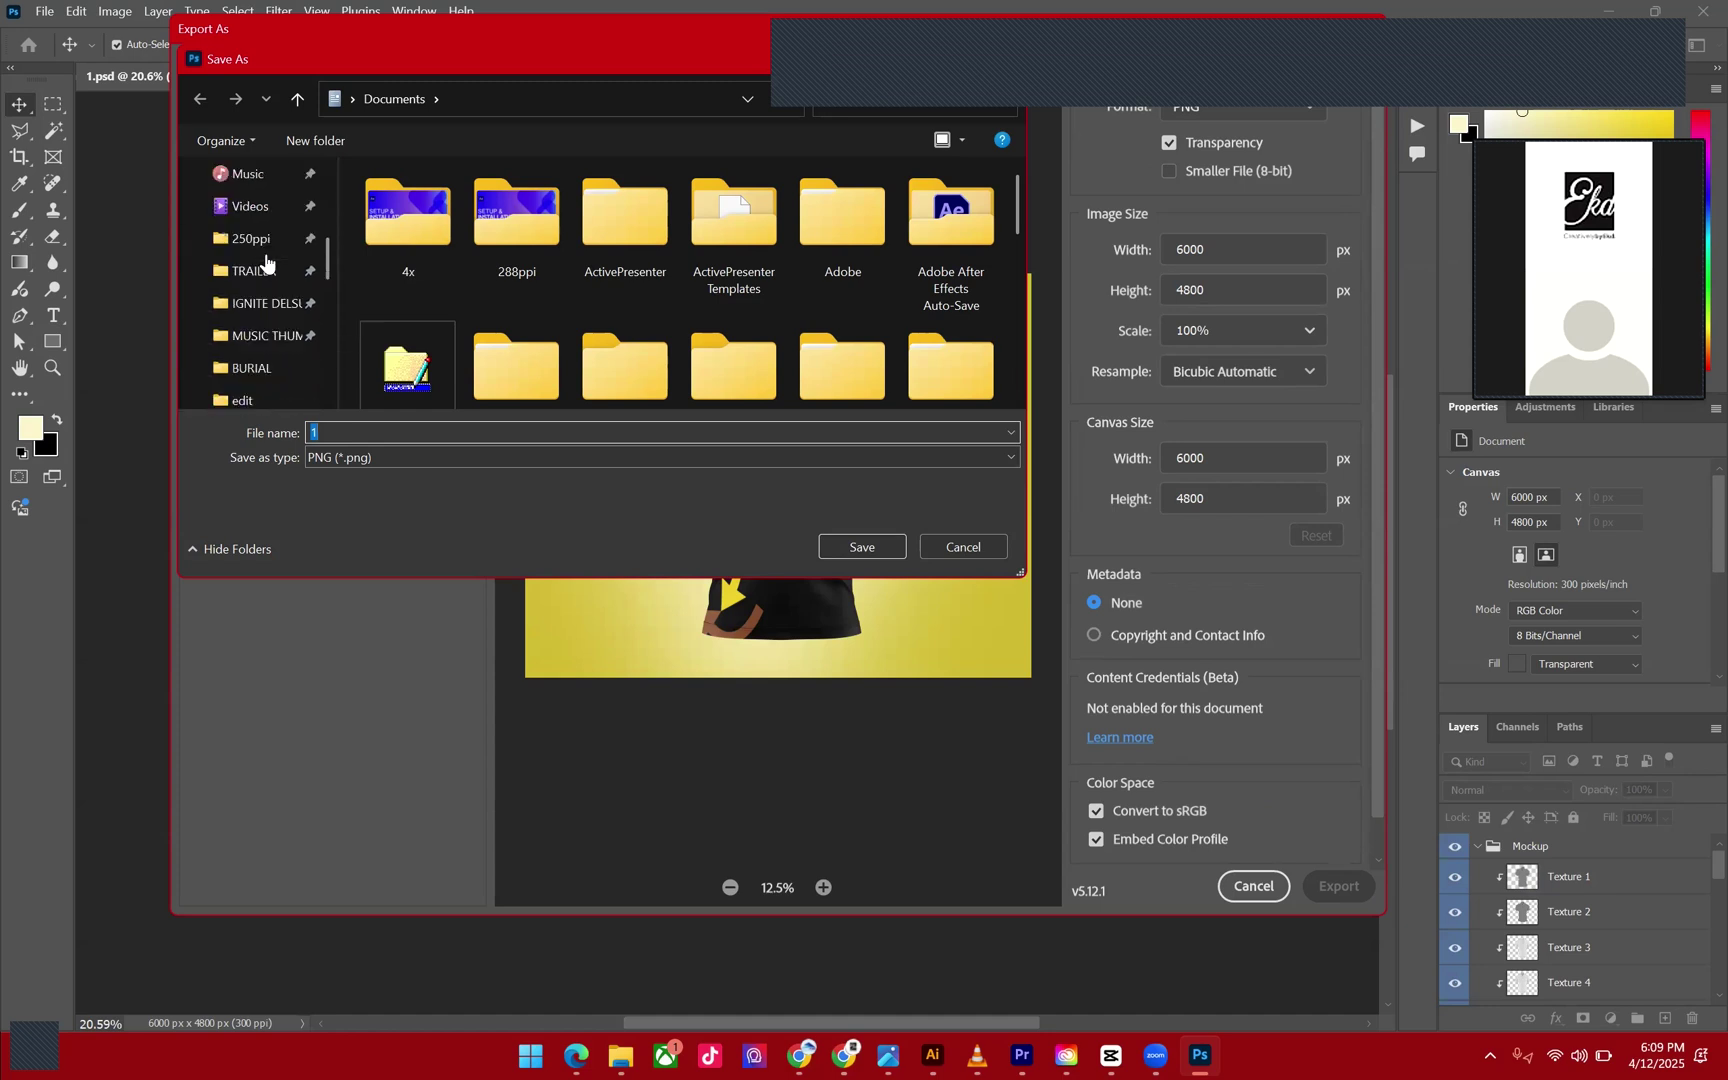
scroll(257, 343, "down", 3)
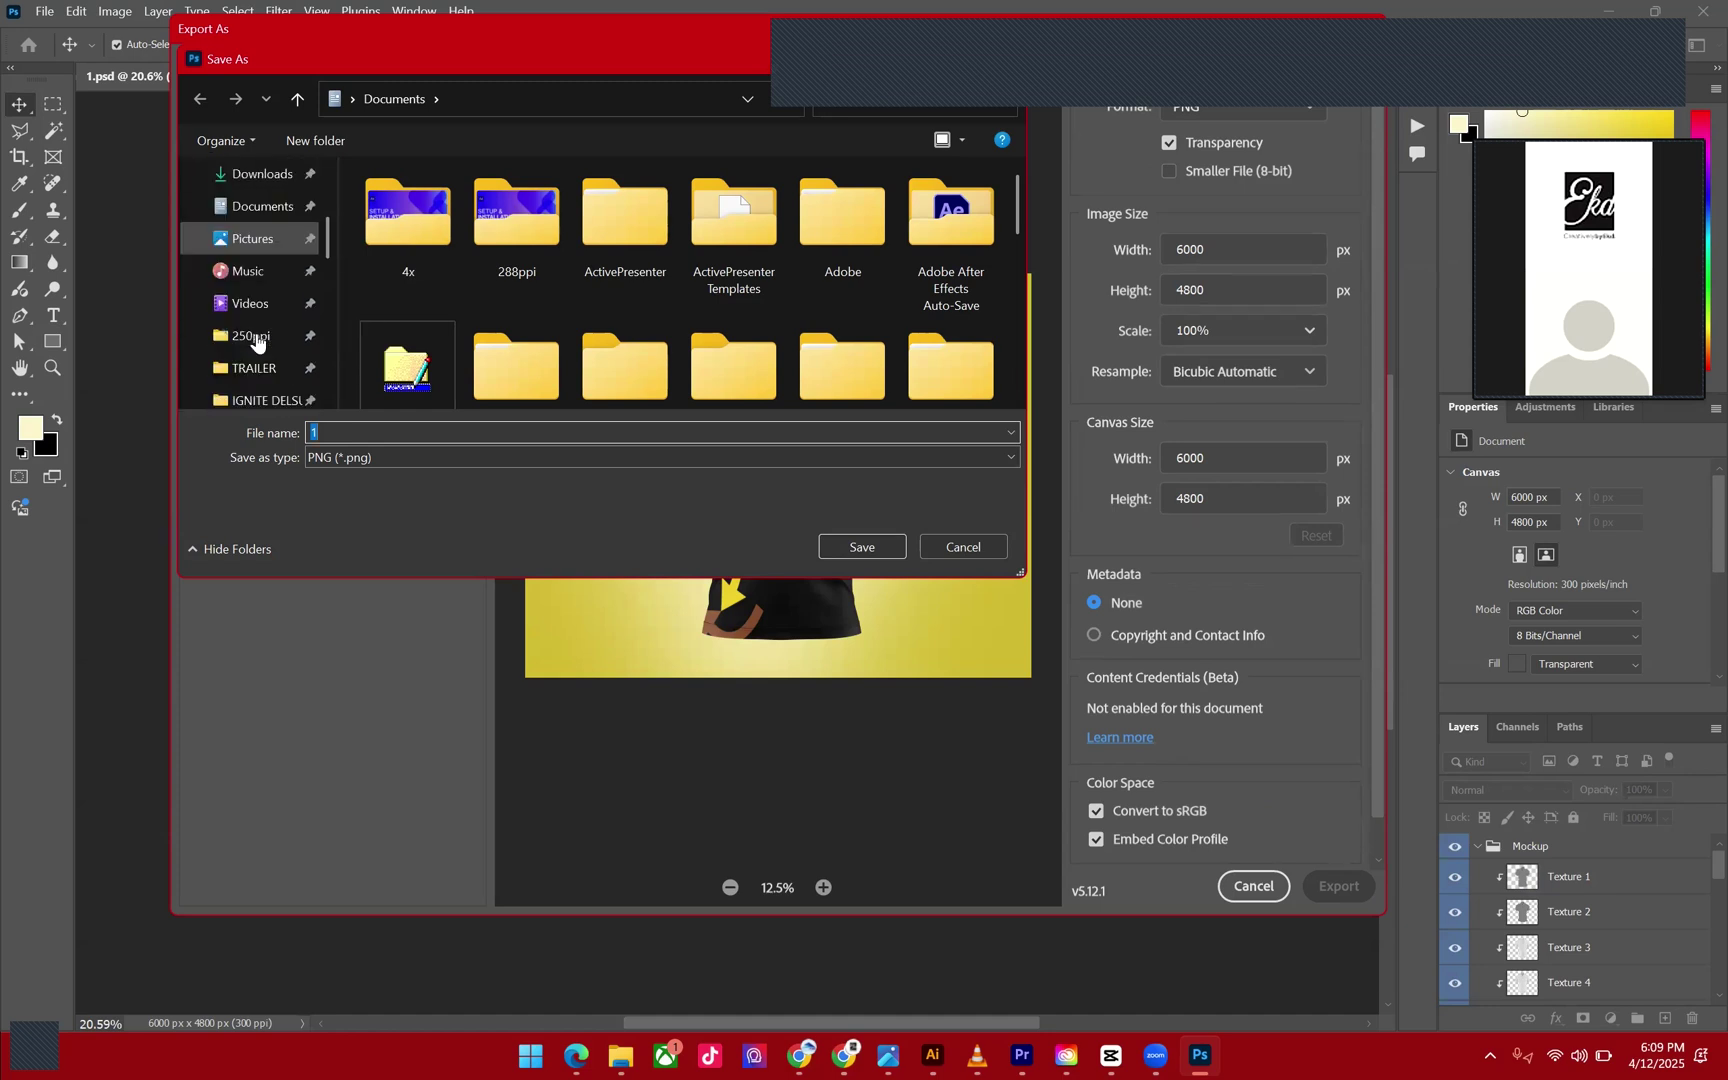
left_click(250, 238)
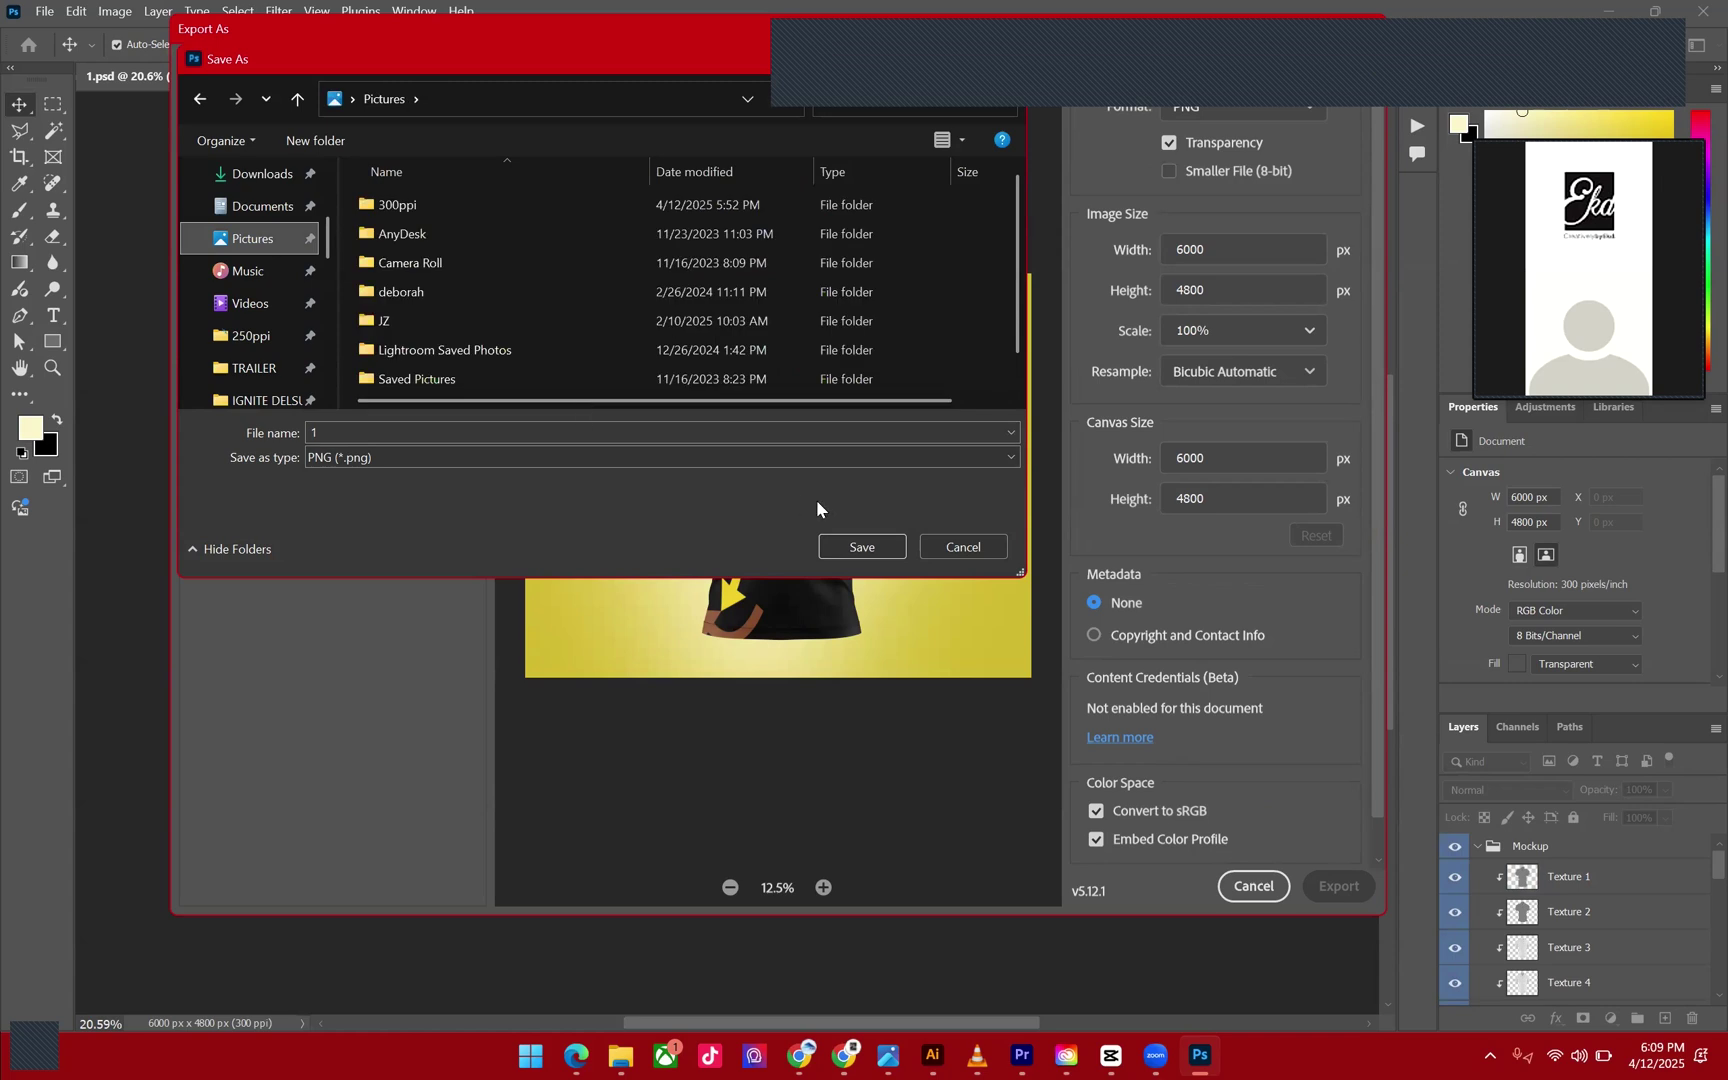
left_click(862, 547)
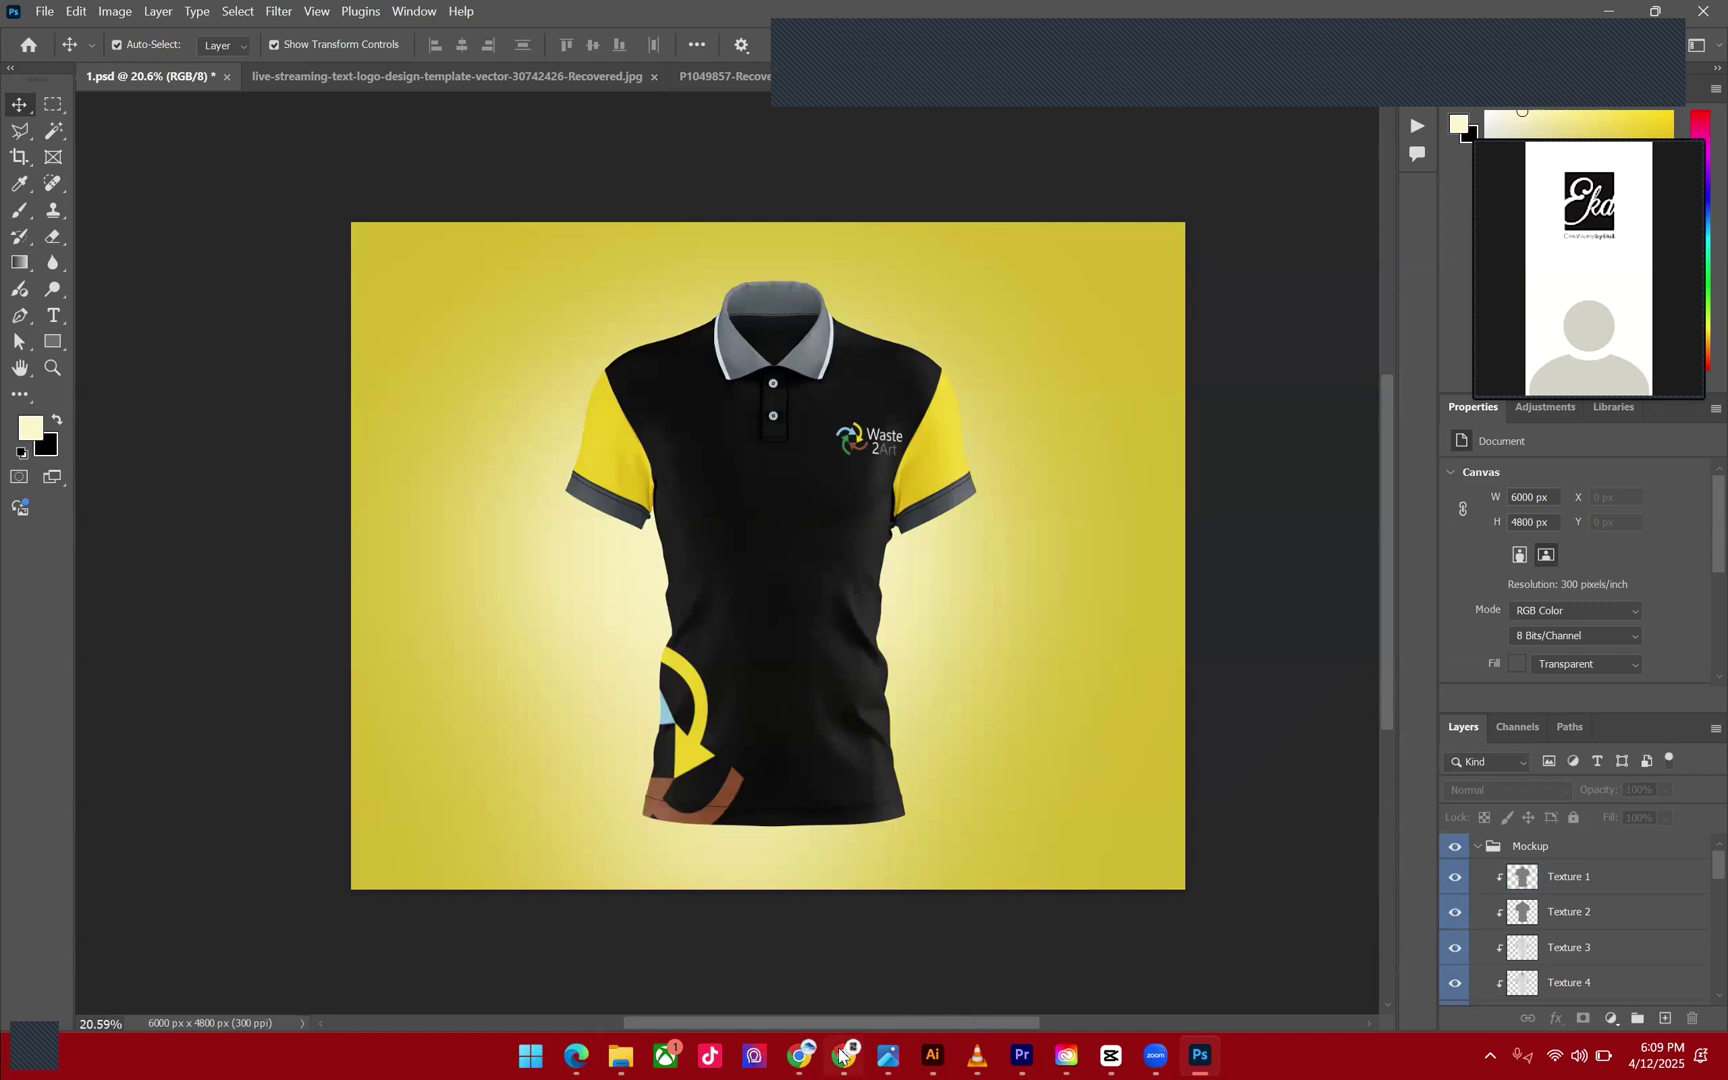
Switch to File Explorer and open the ALL FILES folder on the D: drive.
mouse_move(841, 1052)
mouse_move(624, 1055)
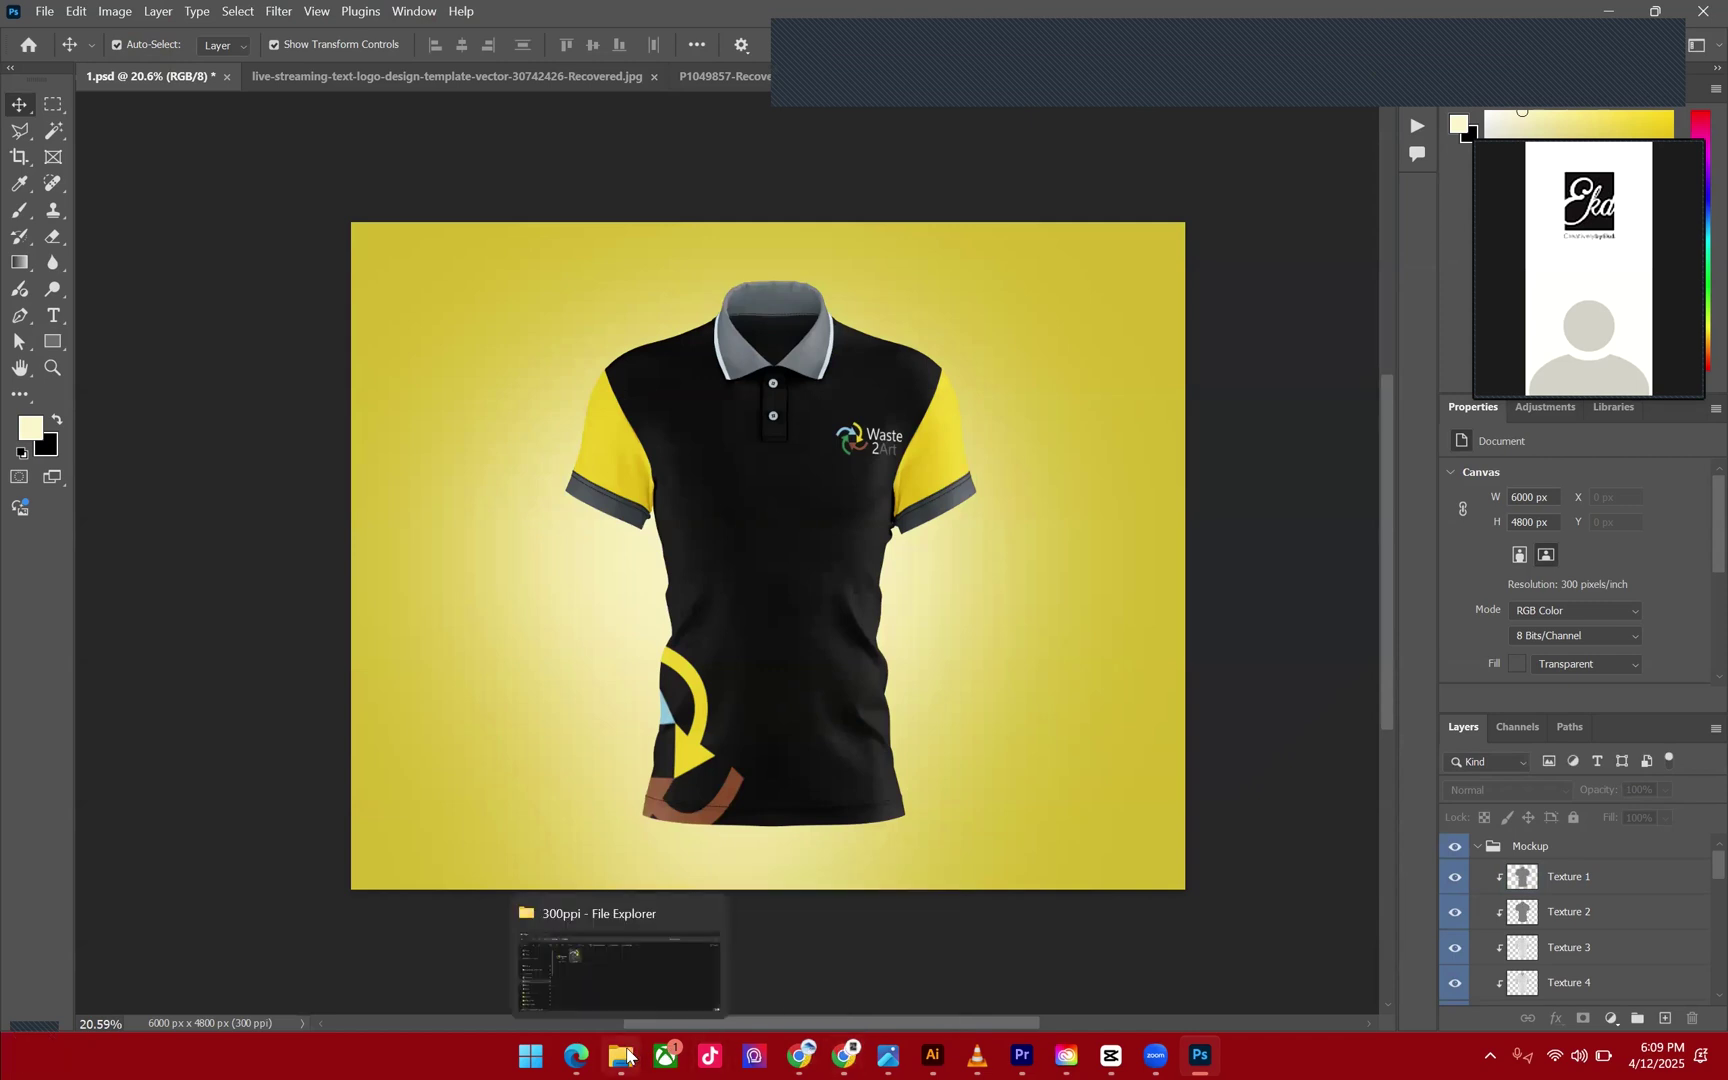
left_click(620, 1000)
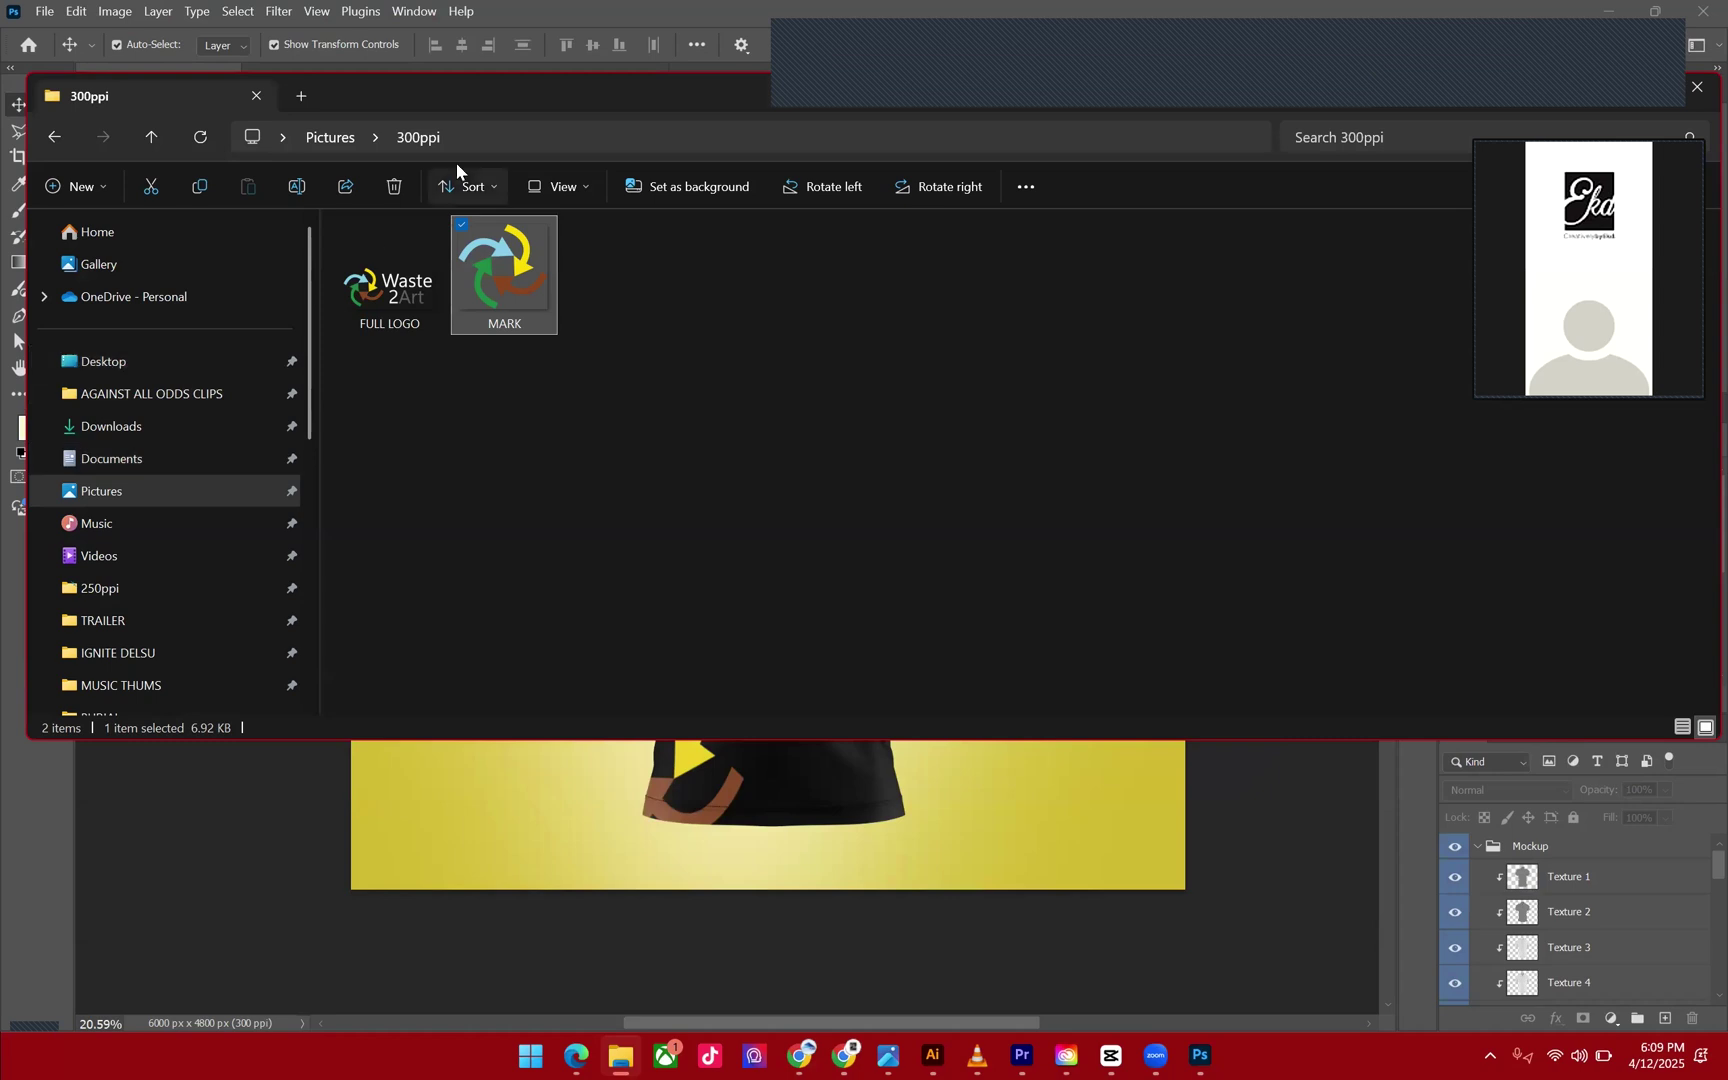
left_click_drag(481, 86, 468, 181)
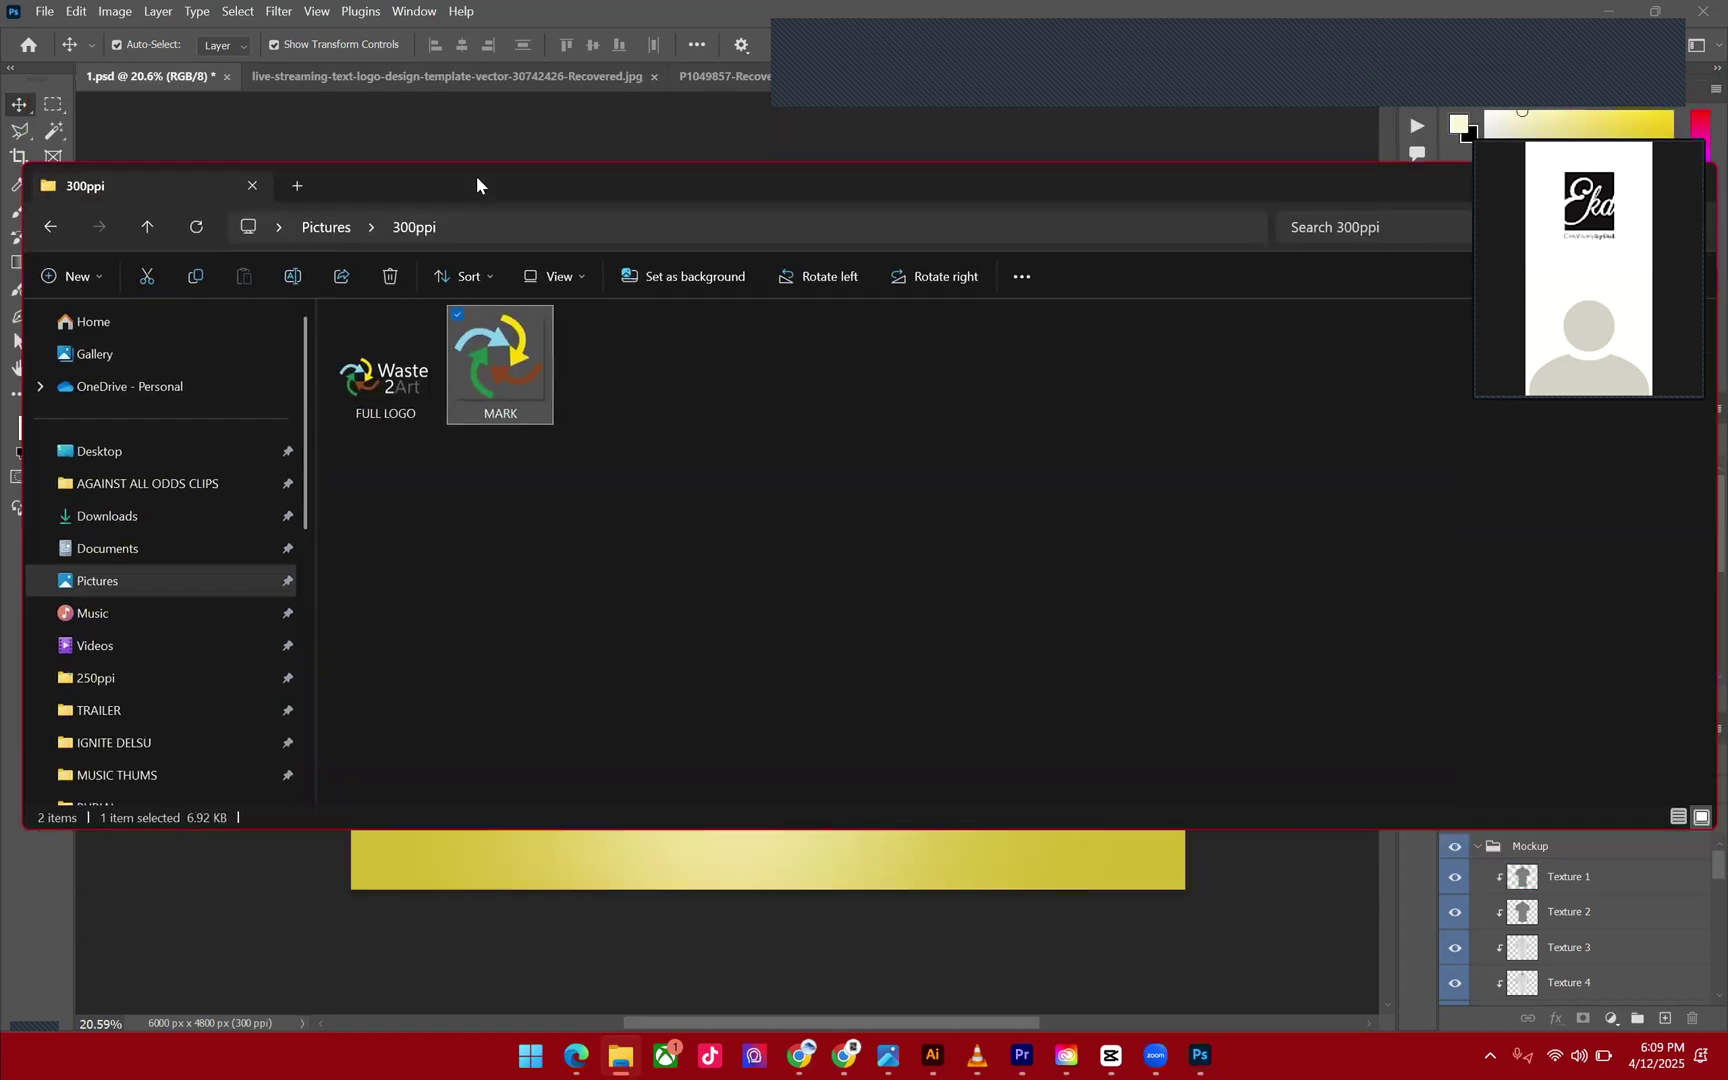
scroll(193, 586, "down", 3)
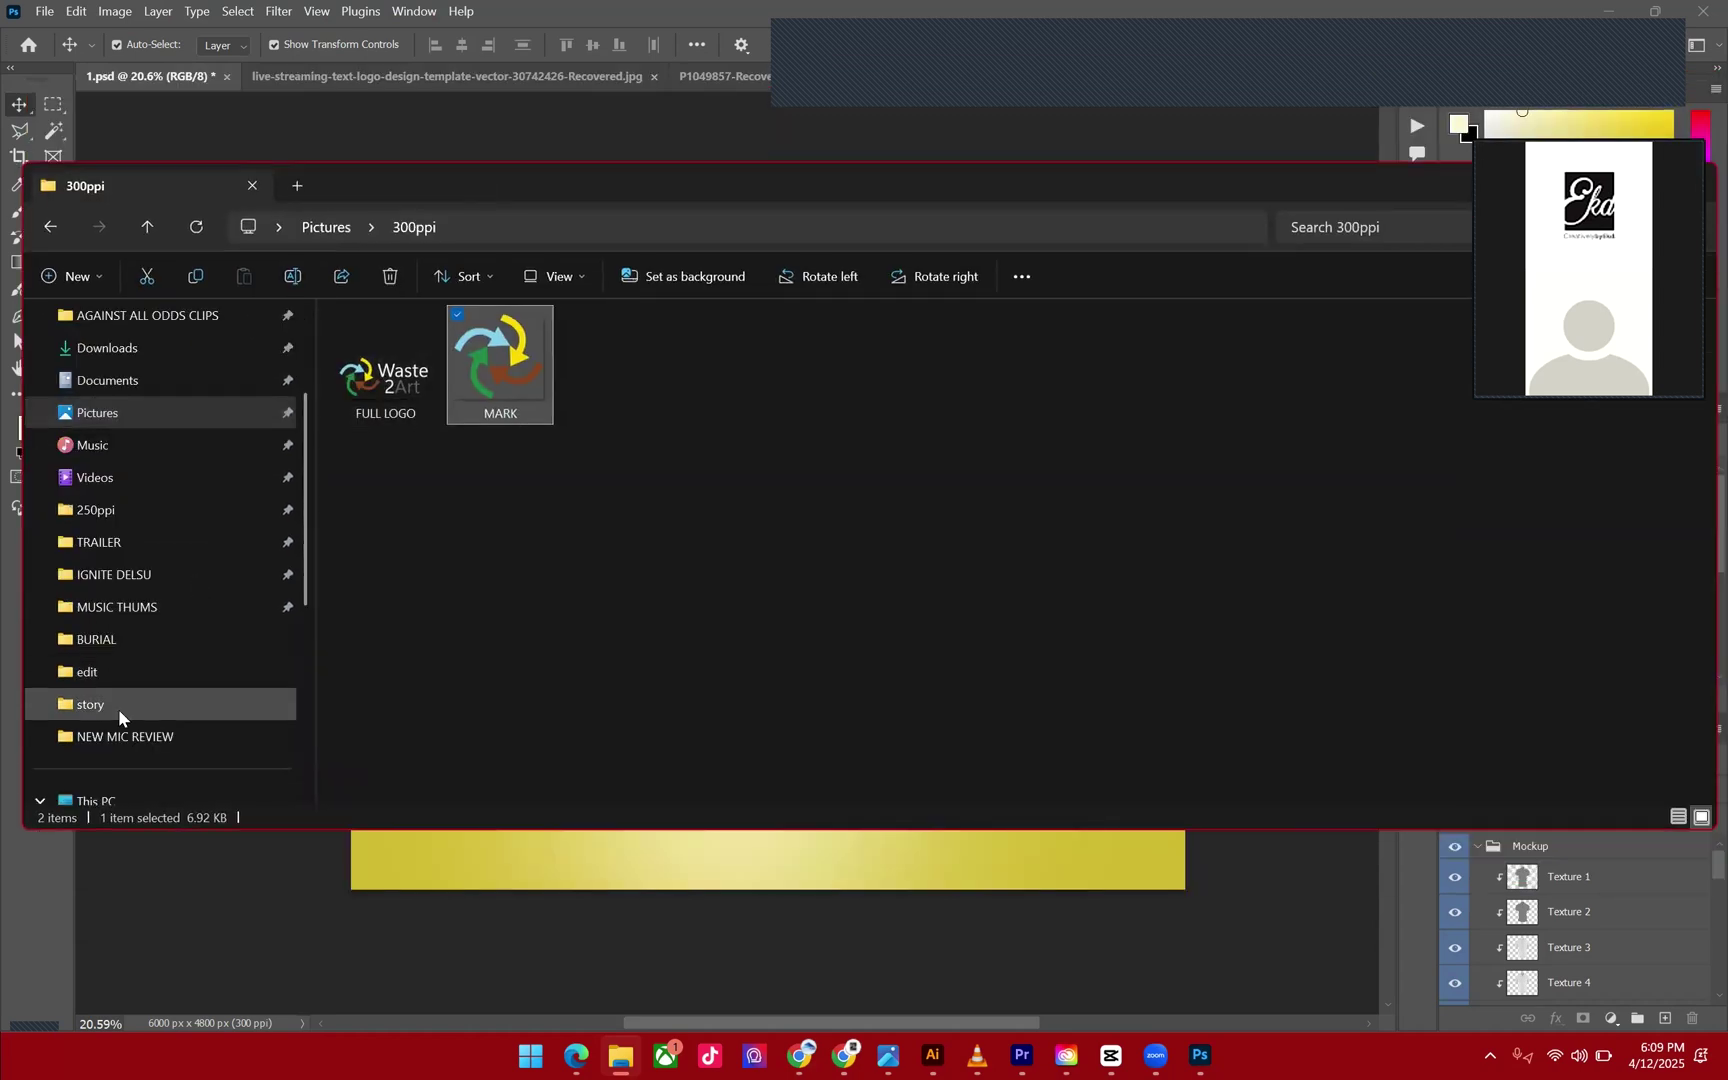
scroll(120, 712, "up", 1)
scroll(120, 712, "down", 1)
scroll(120, 716, "down", 5)
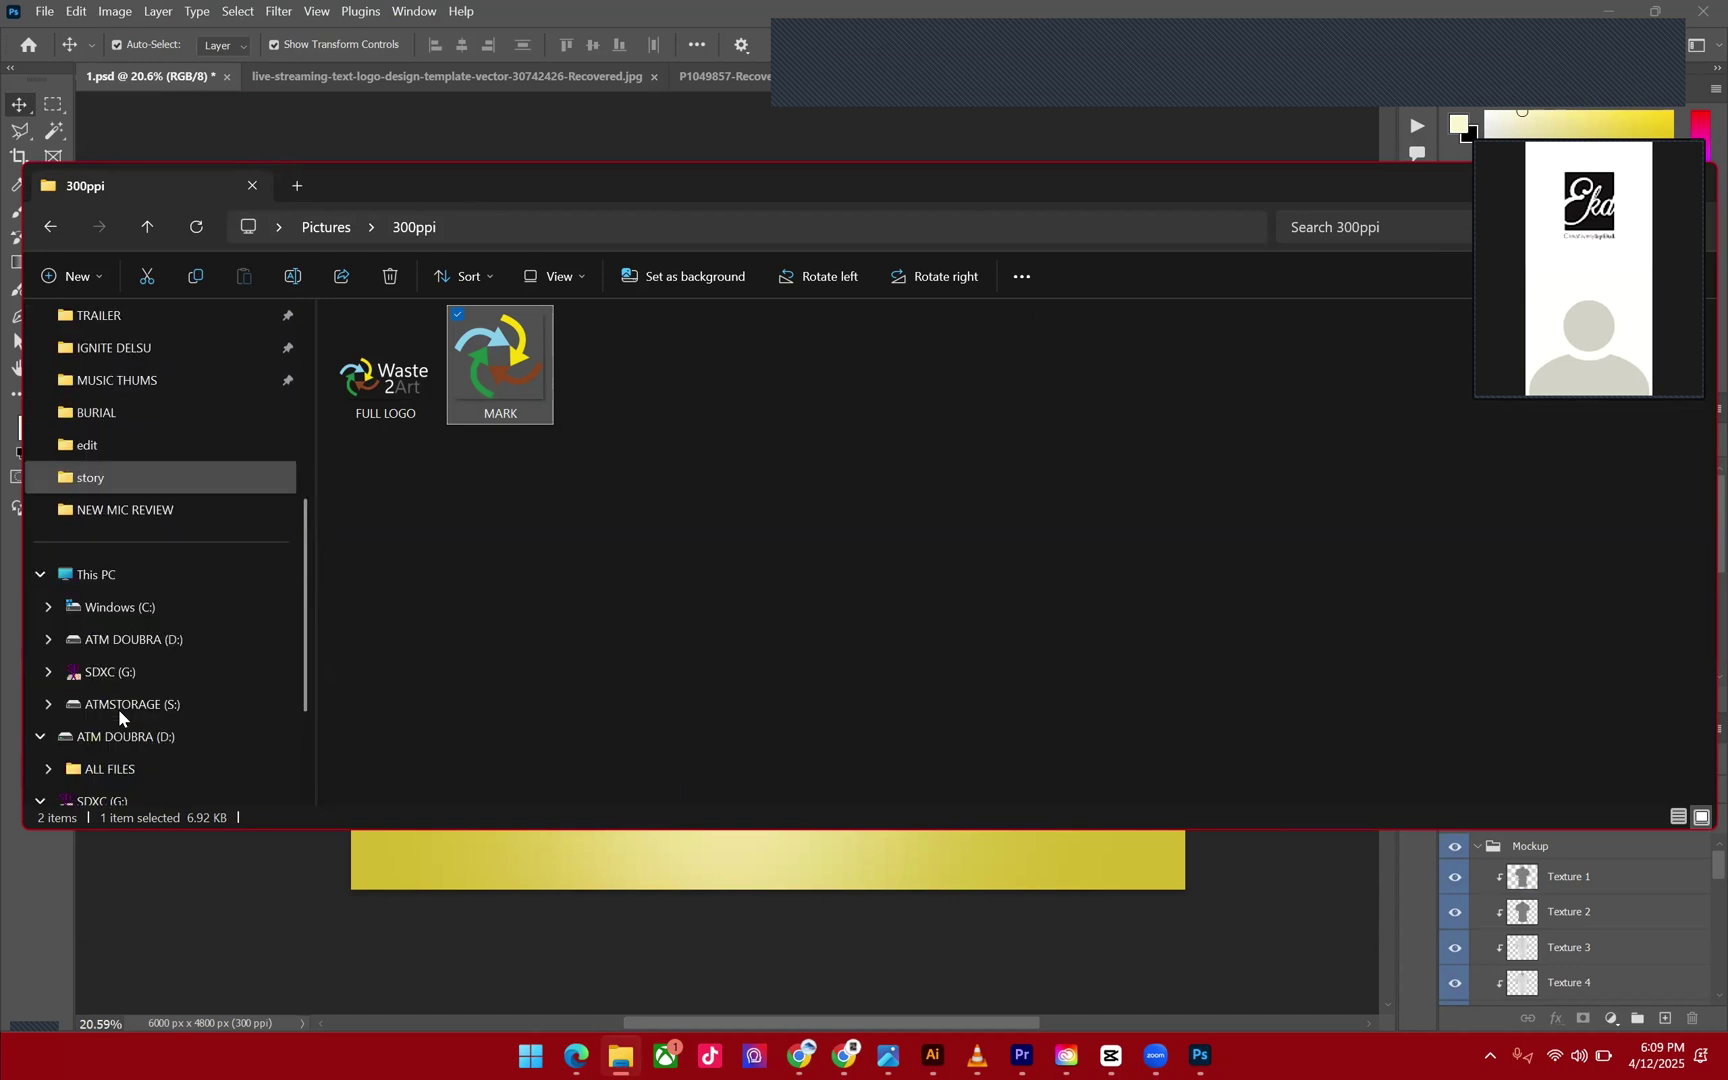
left_click(126, 610)
left_click(137, 578)
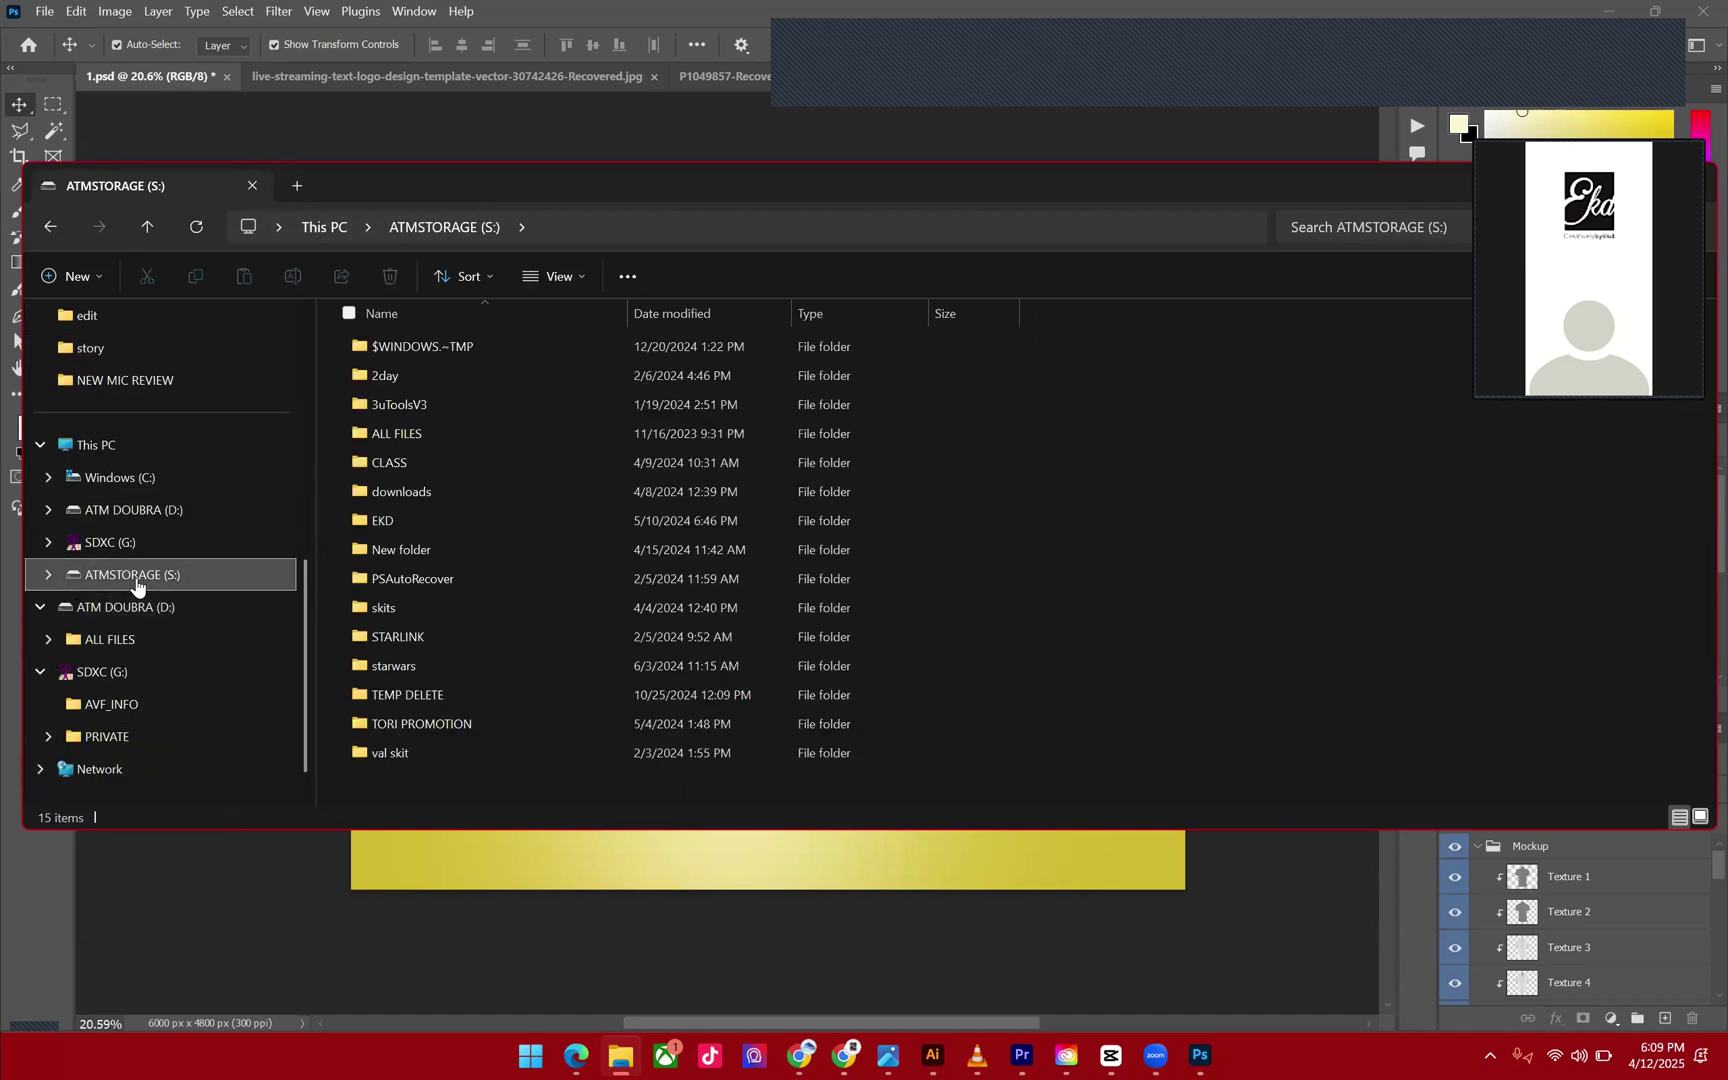
left_click(127, 606)
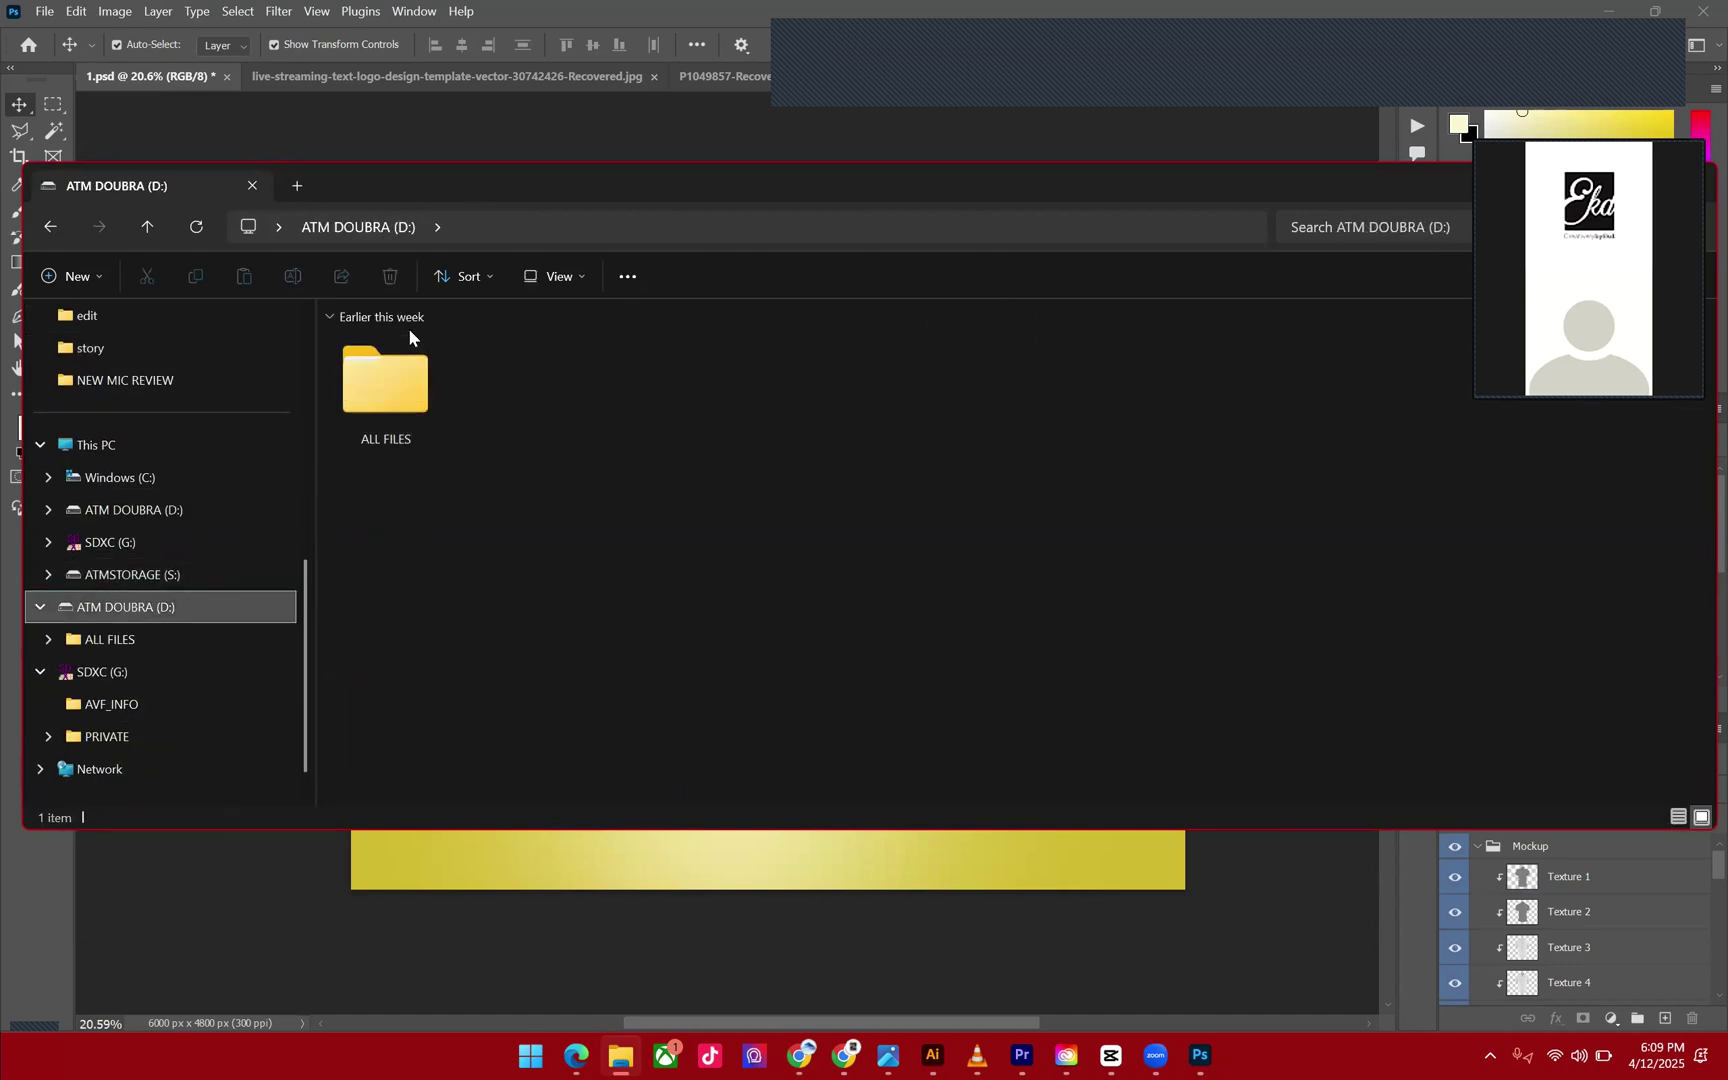
double_click(388, 390)
Look through the CLIENT JOBS folder and the DESIGN FILE folder inside EKD for brand presentation files.
double_click(400, 374)
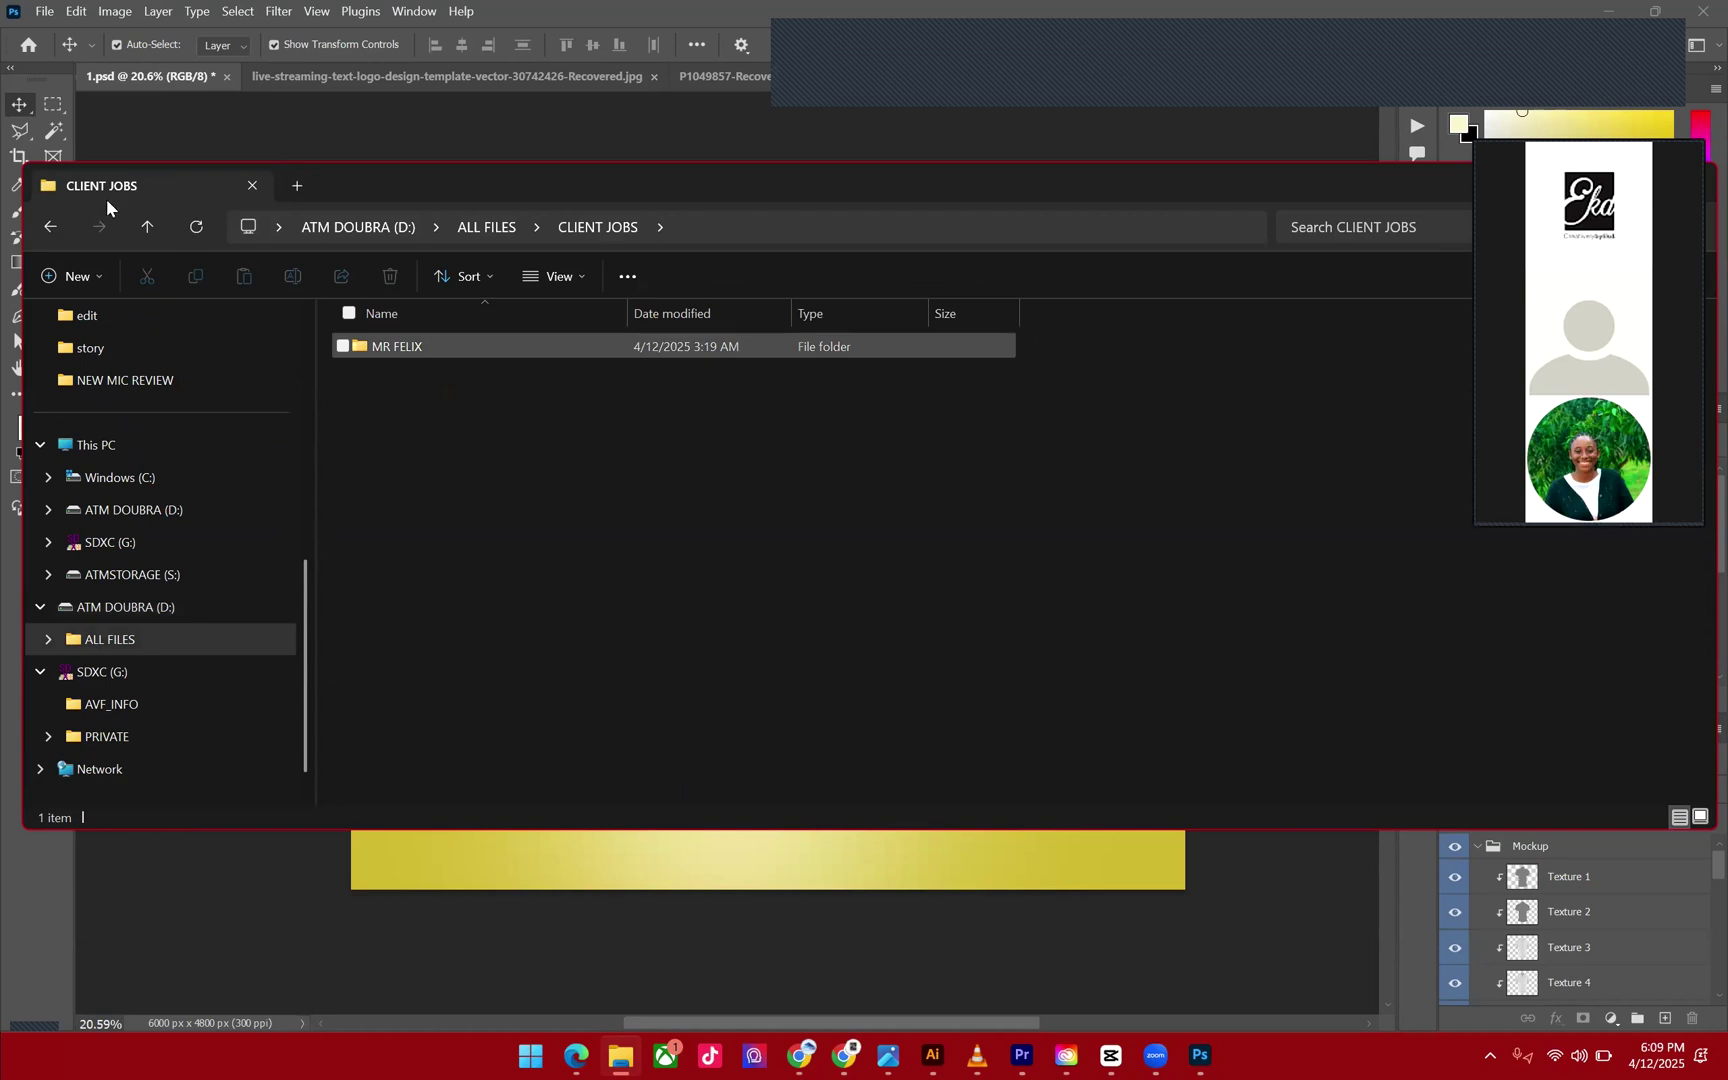
left_click(50, 226)
double_click(390, 425)
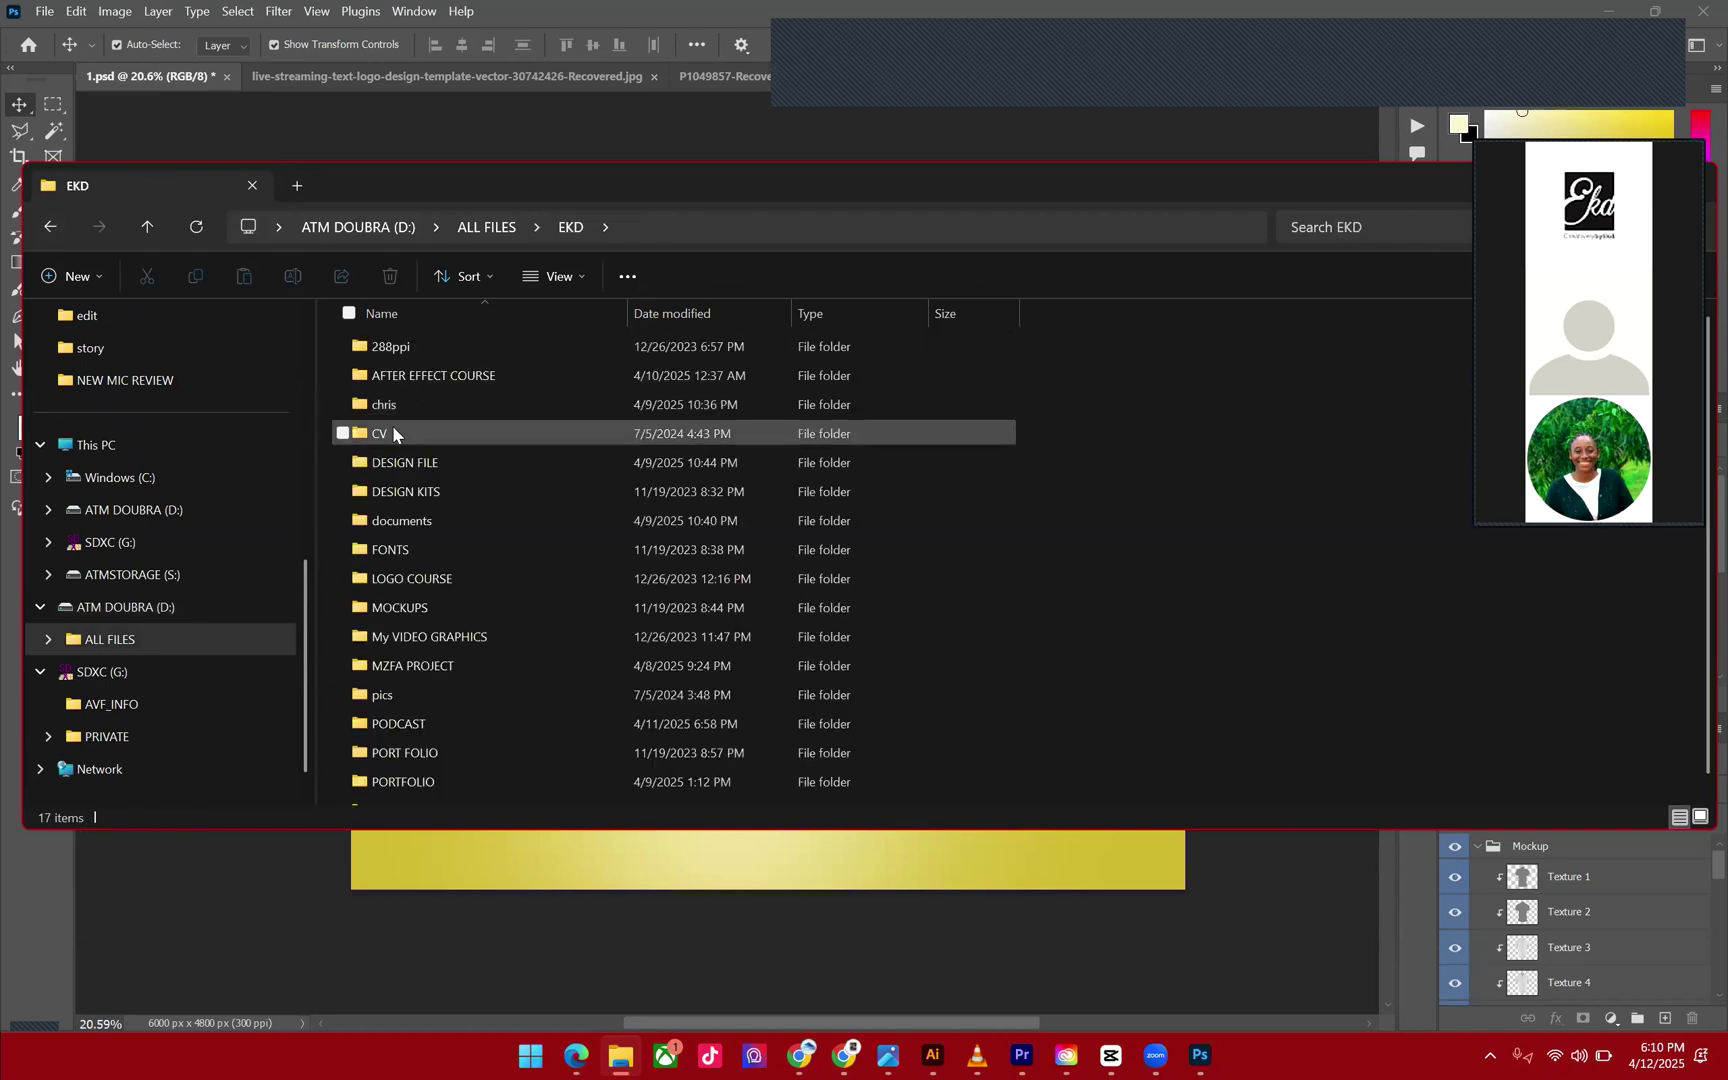
scroll(393, 433, "down", 1)
double_click(410, 455)
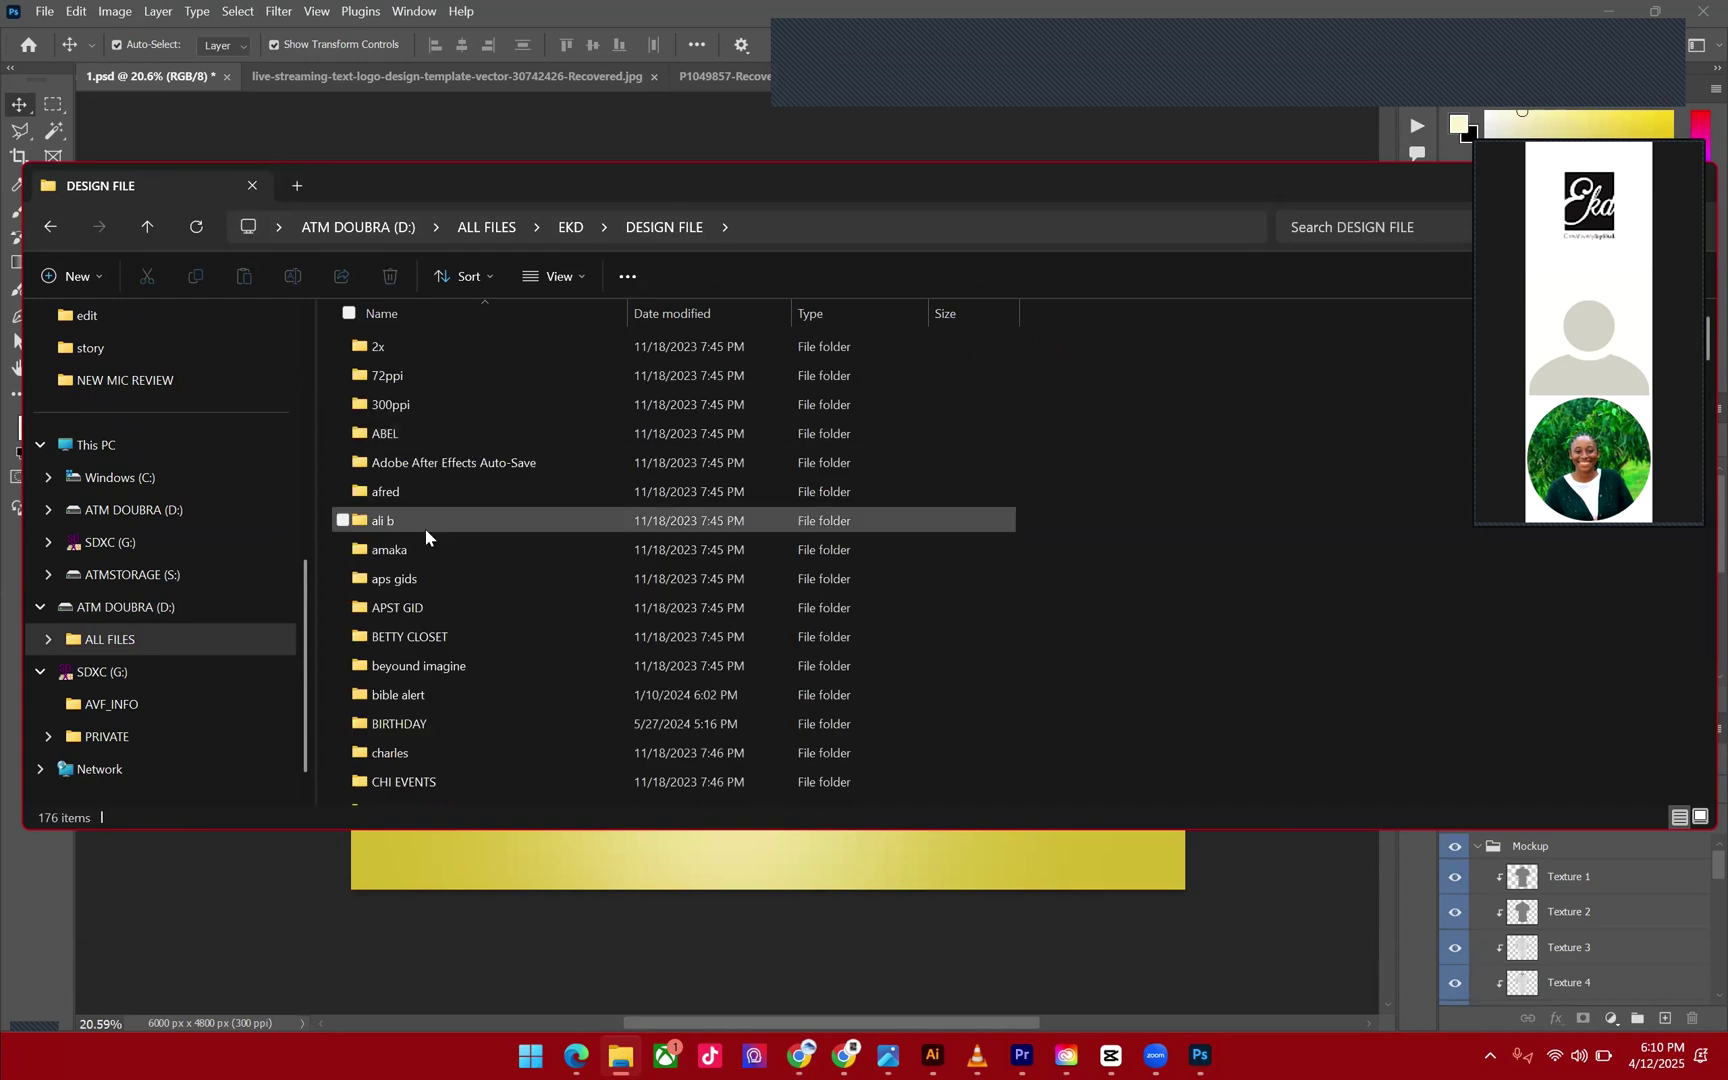
left_click(386, 433)
key("g")
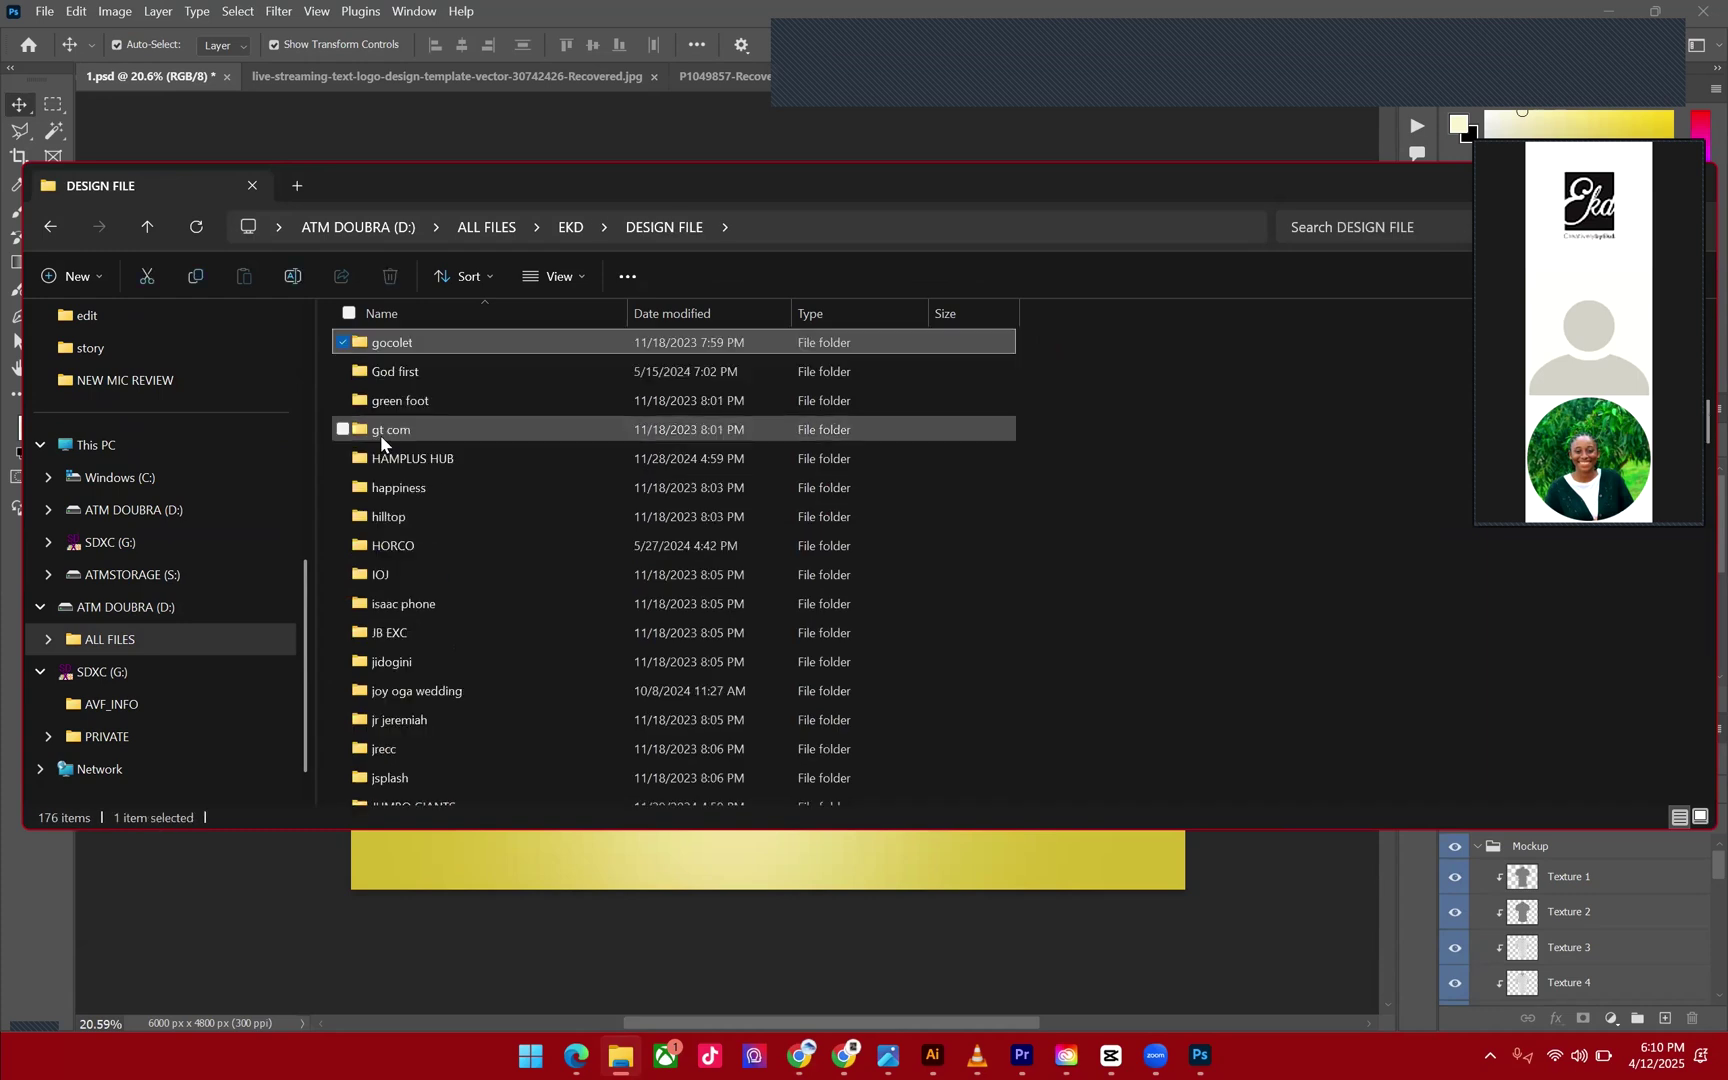
left_click(50, 229)
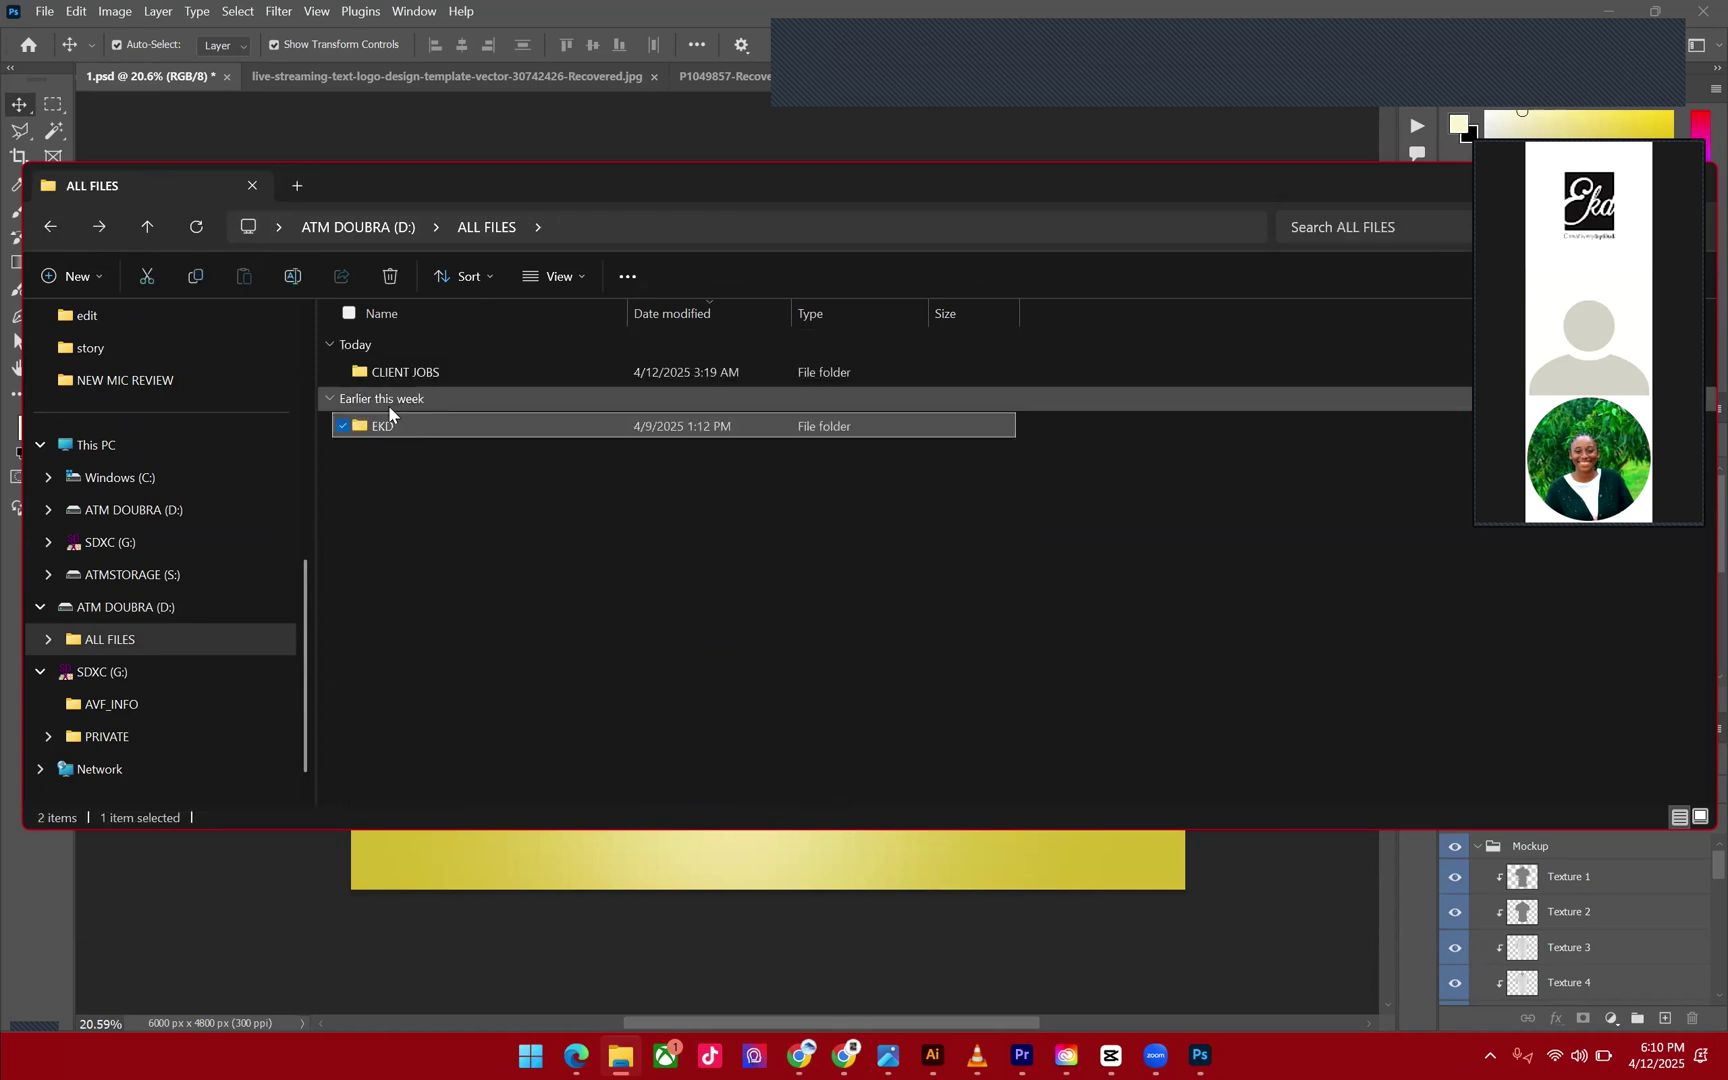
Open LOGO PRESENTATION KIT from EKD > LOGO COURSE in Illustrator without replacing the missing fonts, and view its pages.
double_click(387, 426)
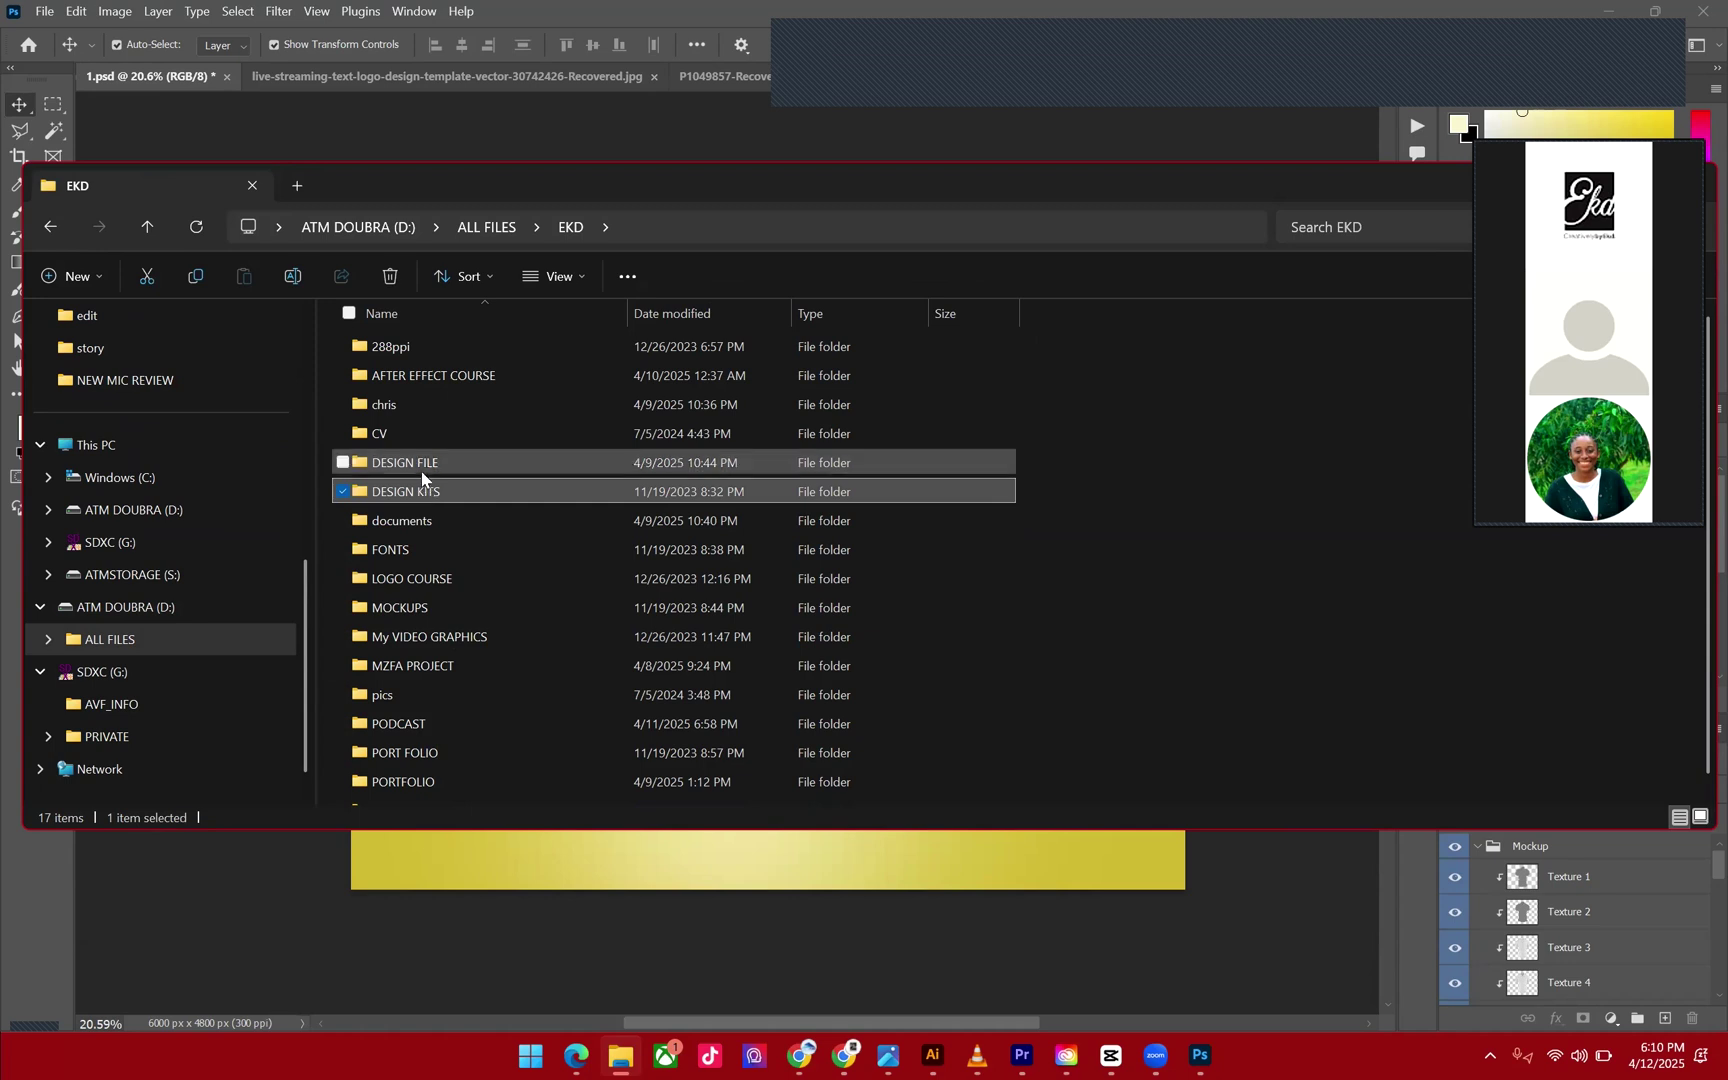
double_click(436, 580)
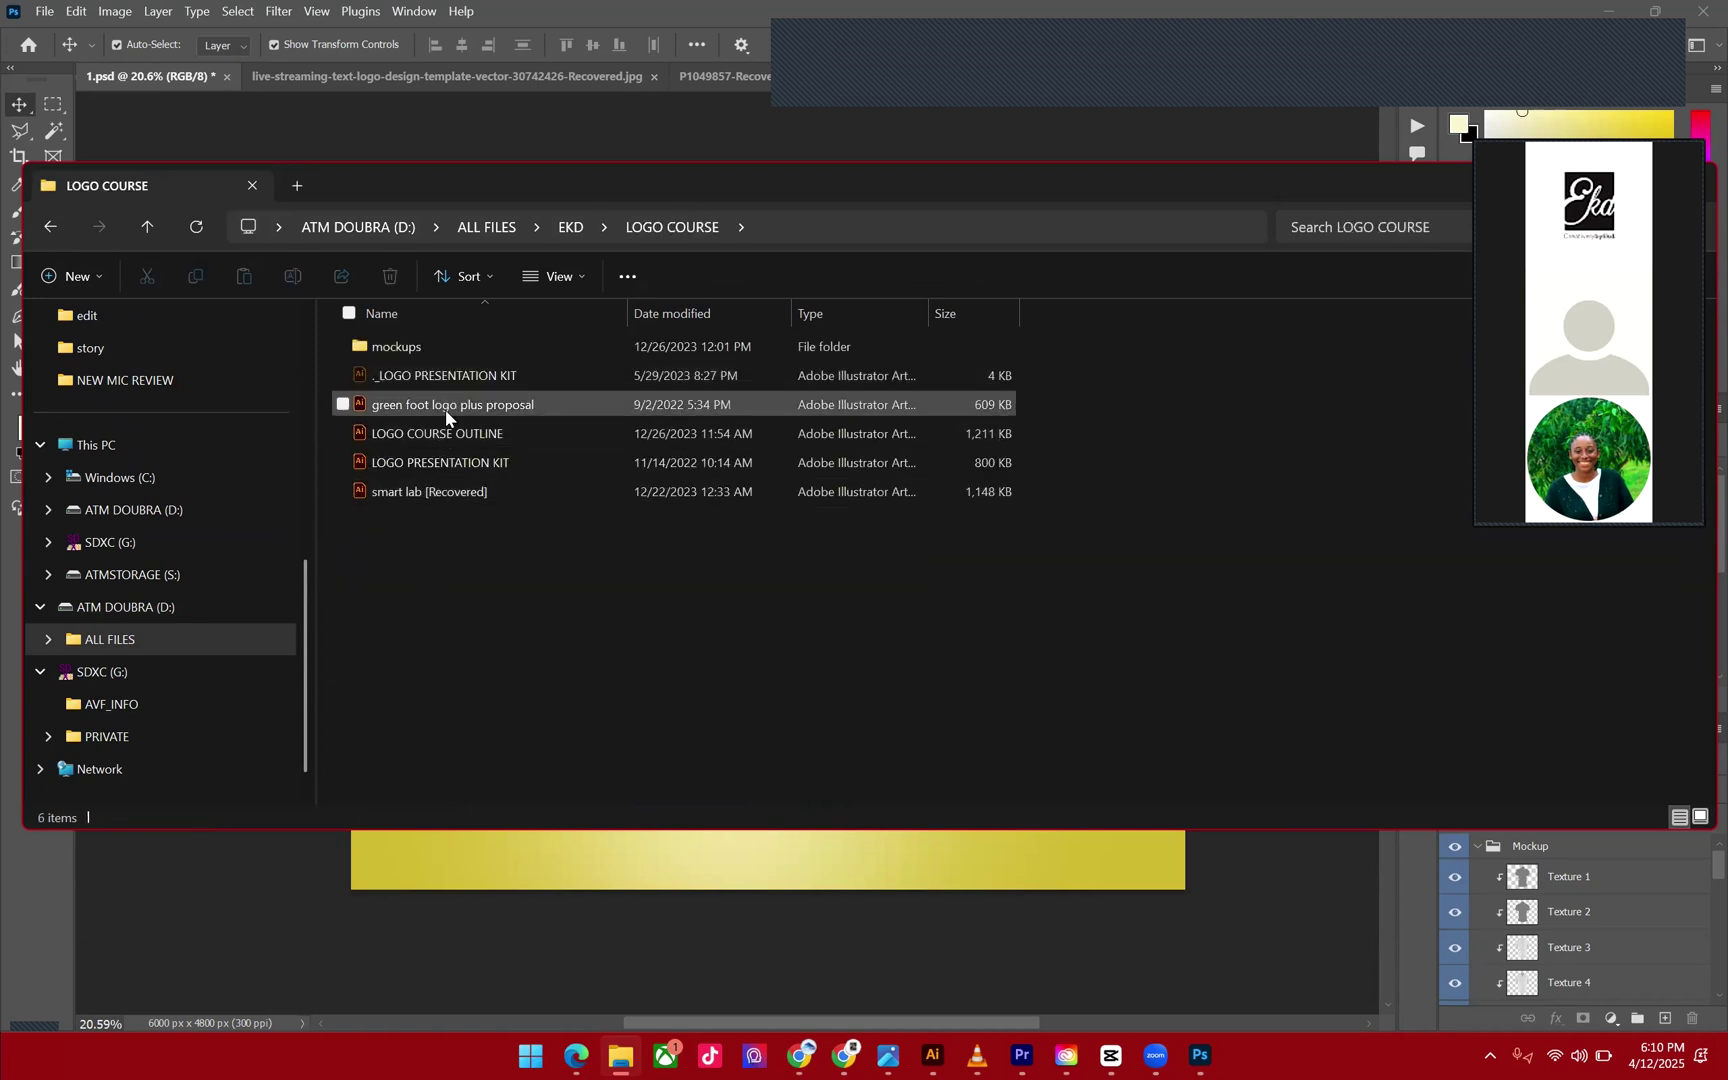
double_click(441, 464)
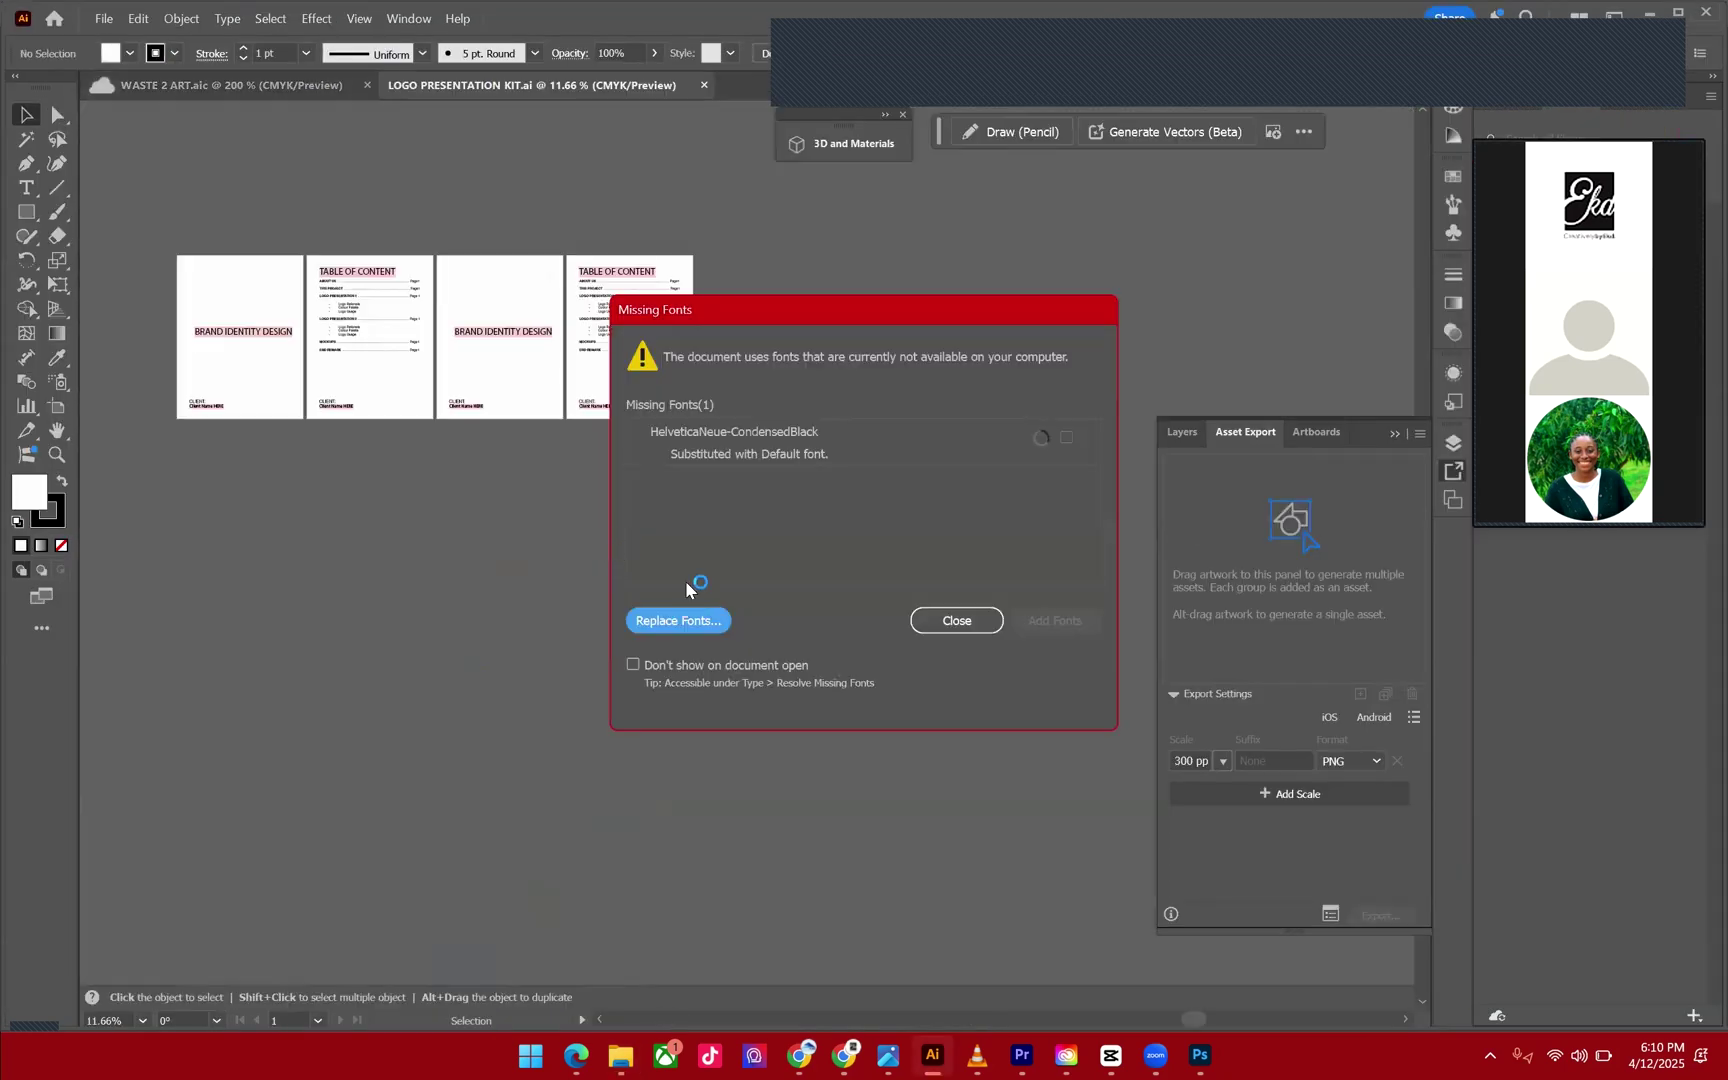
left_click(950, 620)
scroll(674, 388, "up", 3)
scroll(478, 258, "up", 2)
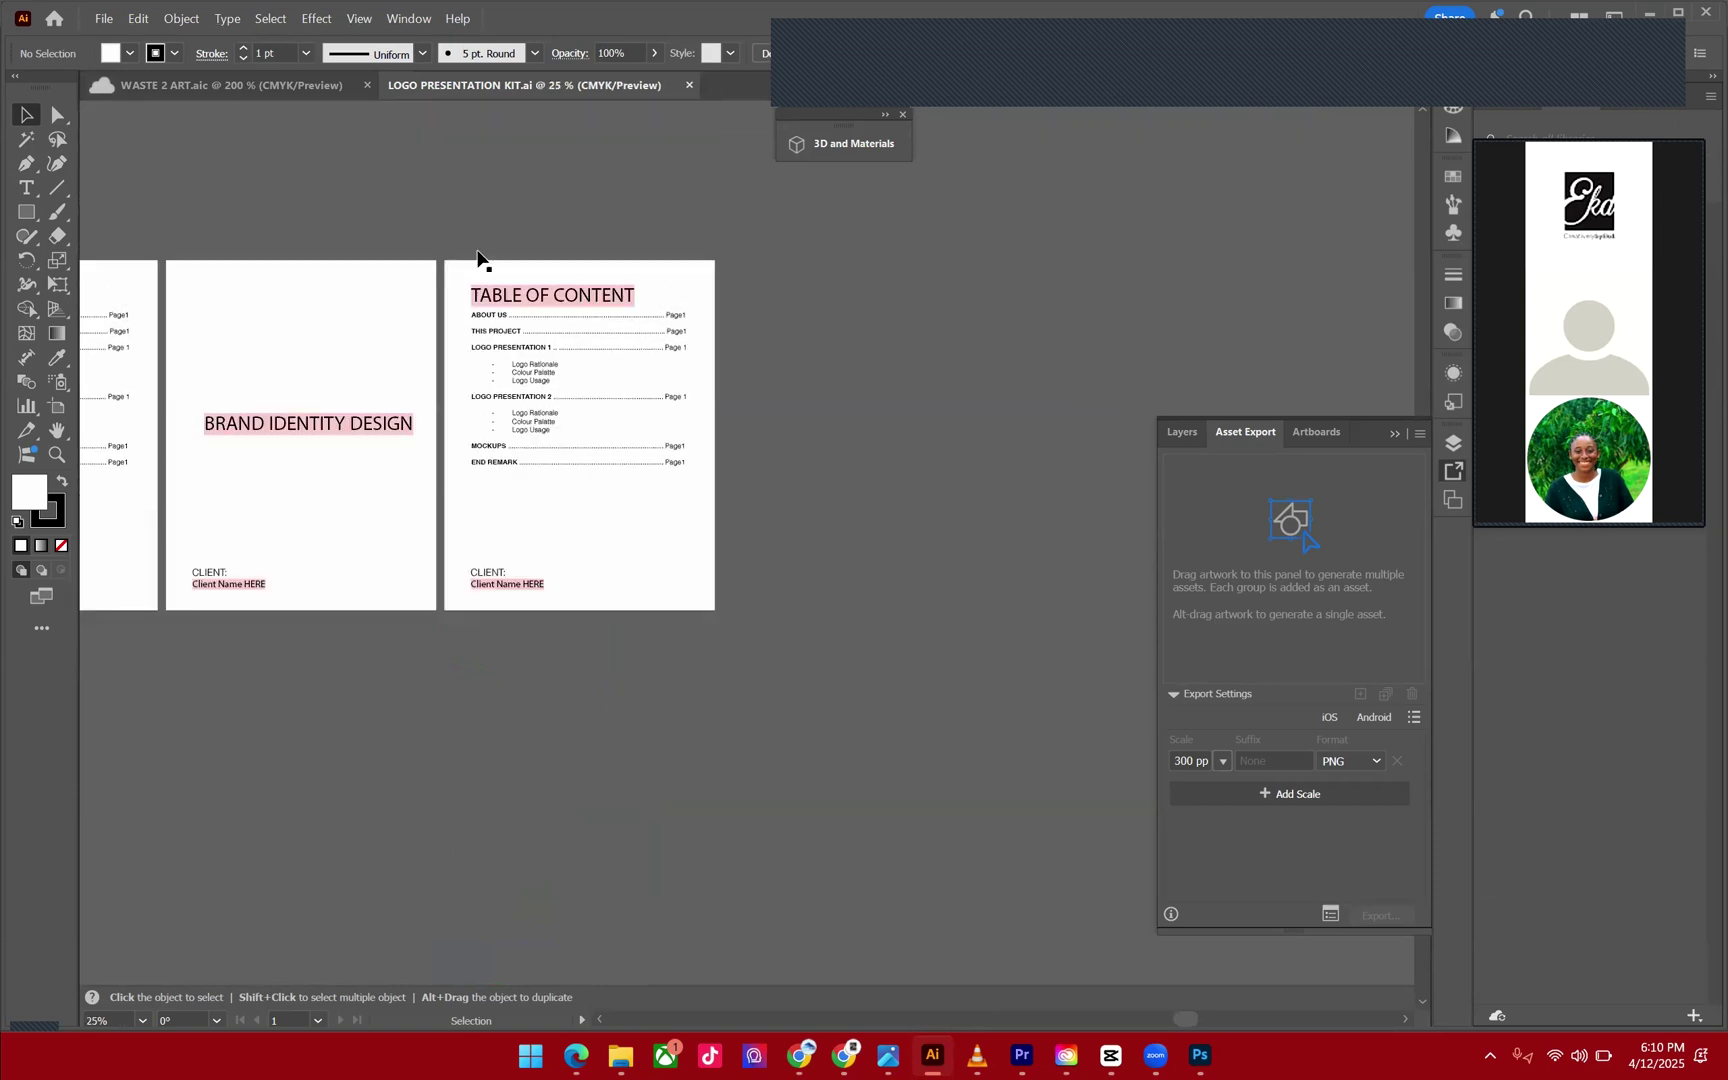
scroll(477, 258, "down", 1)
scroll(251, 320, "up", 2)
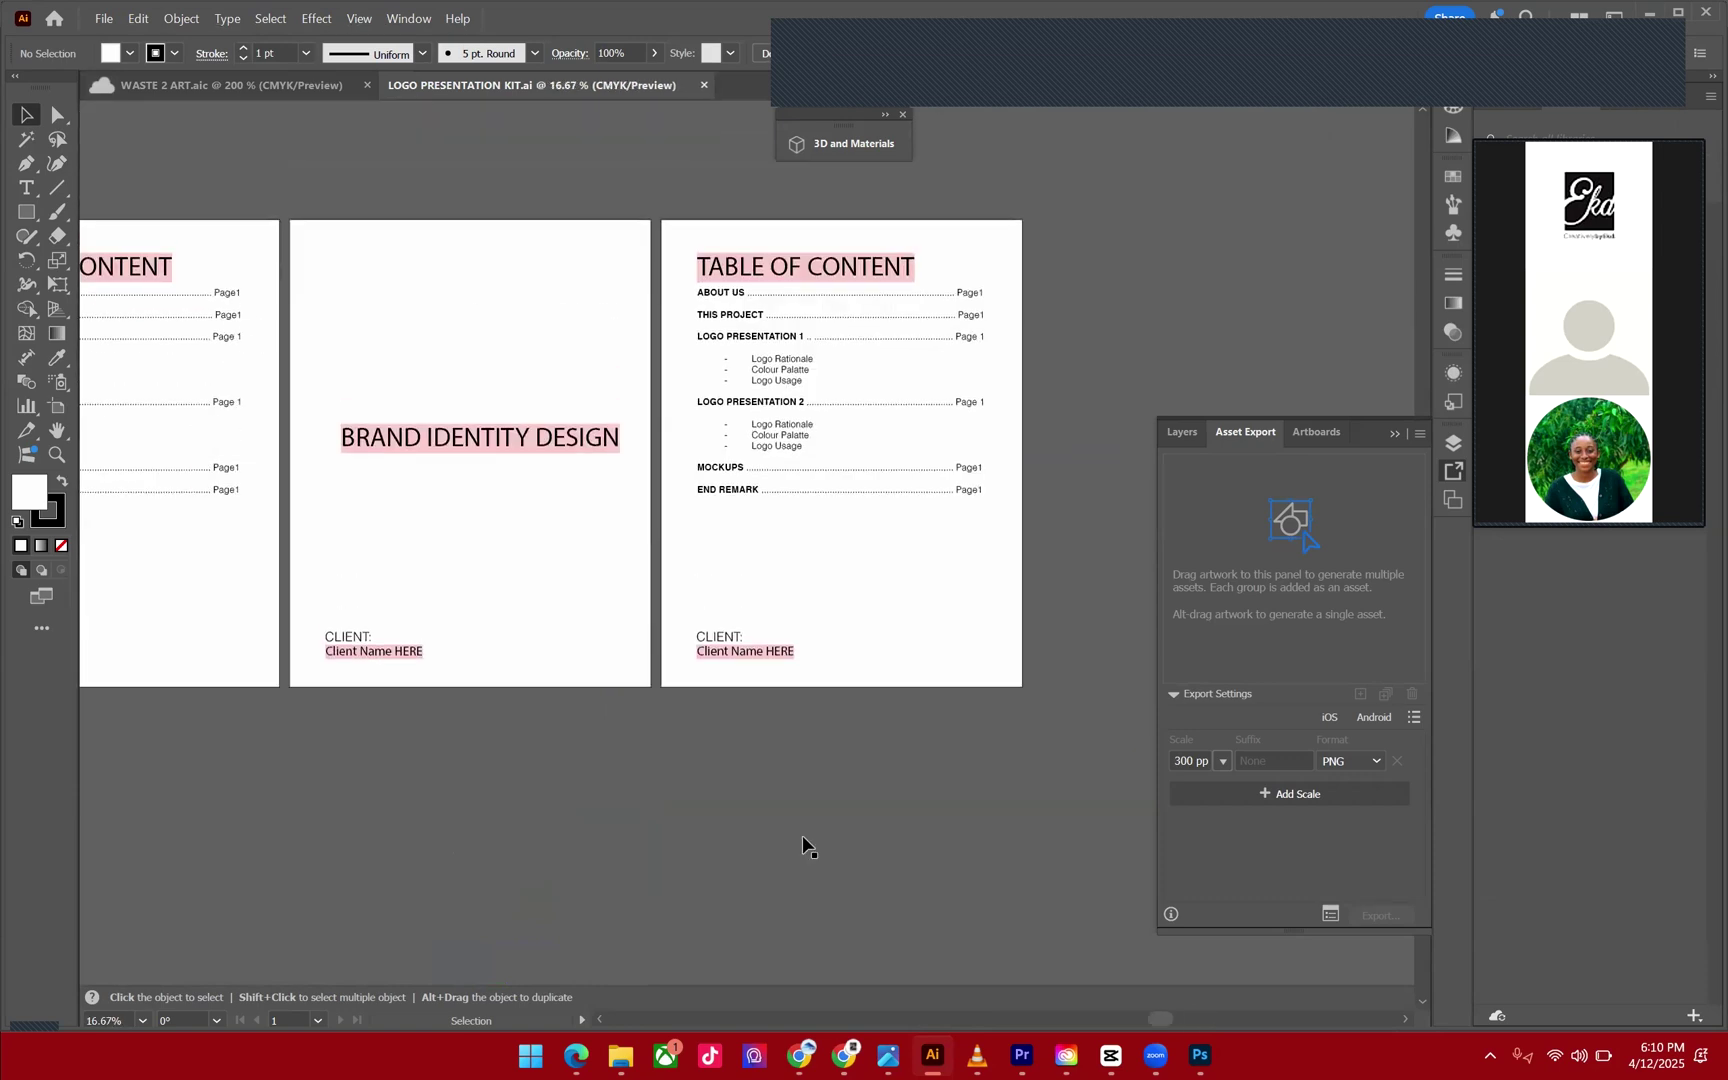
Return to File Explorer and open the green foot folder inside EKD > DESIGN FILE.
mouse_move(630, 1057)
left_click(608, 981)
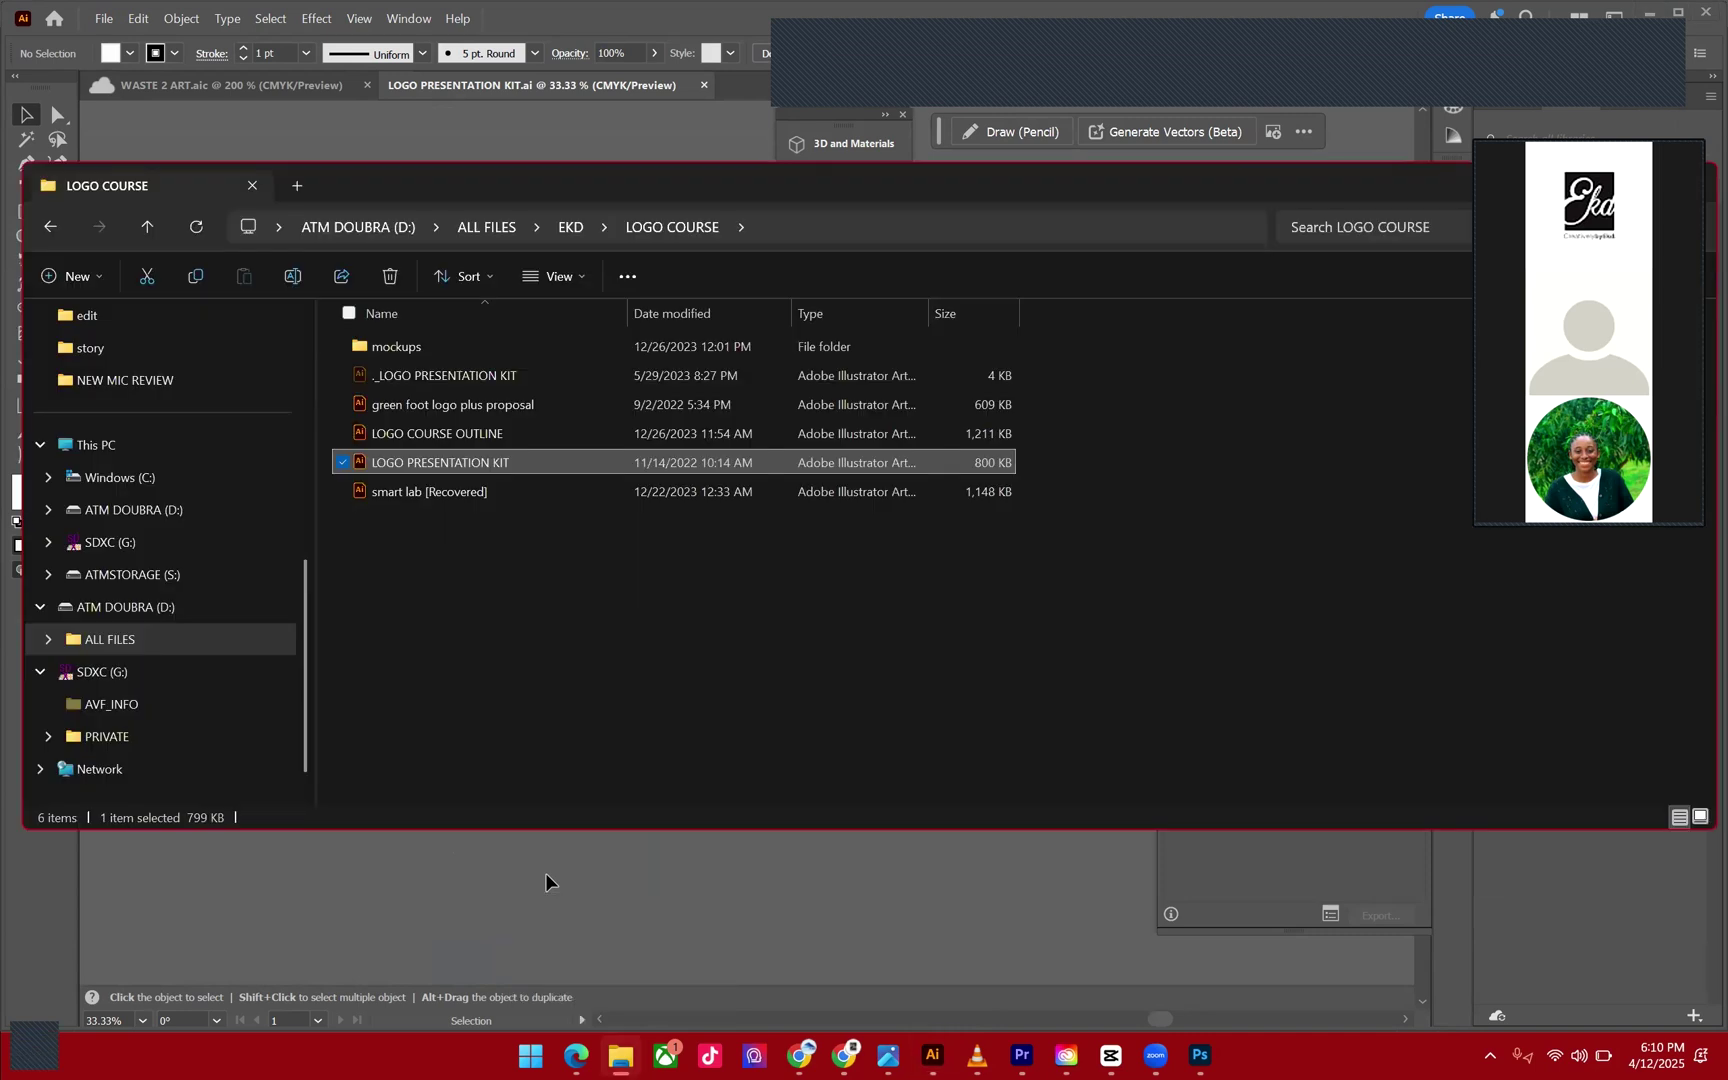
left_click(51, 231)
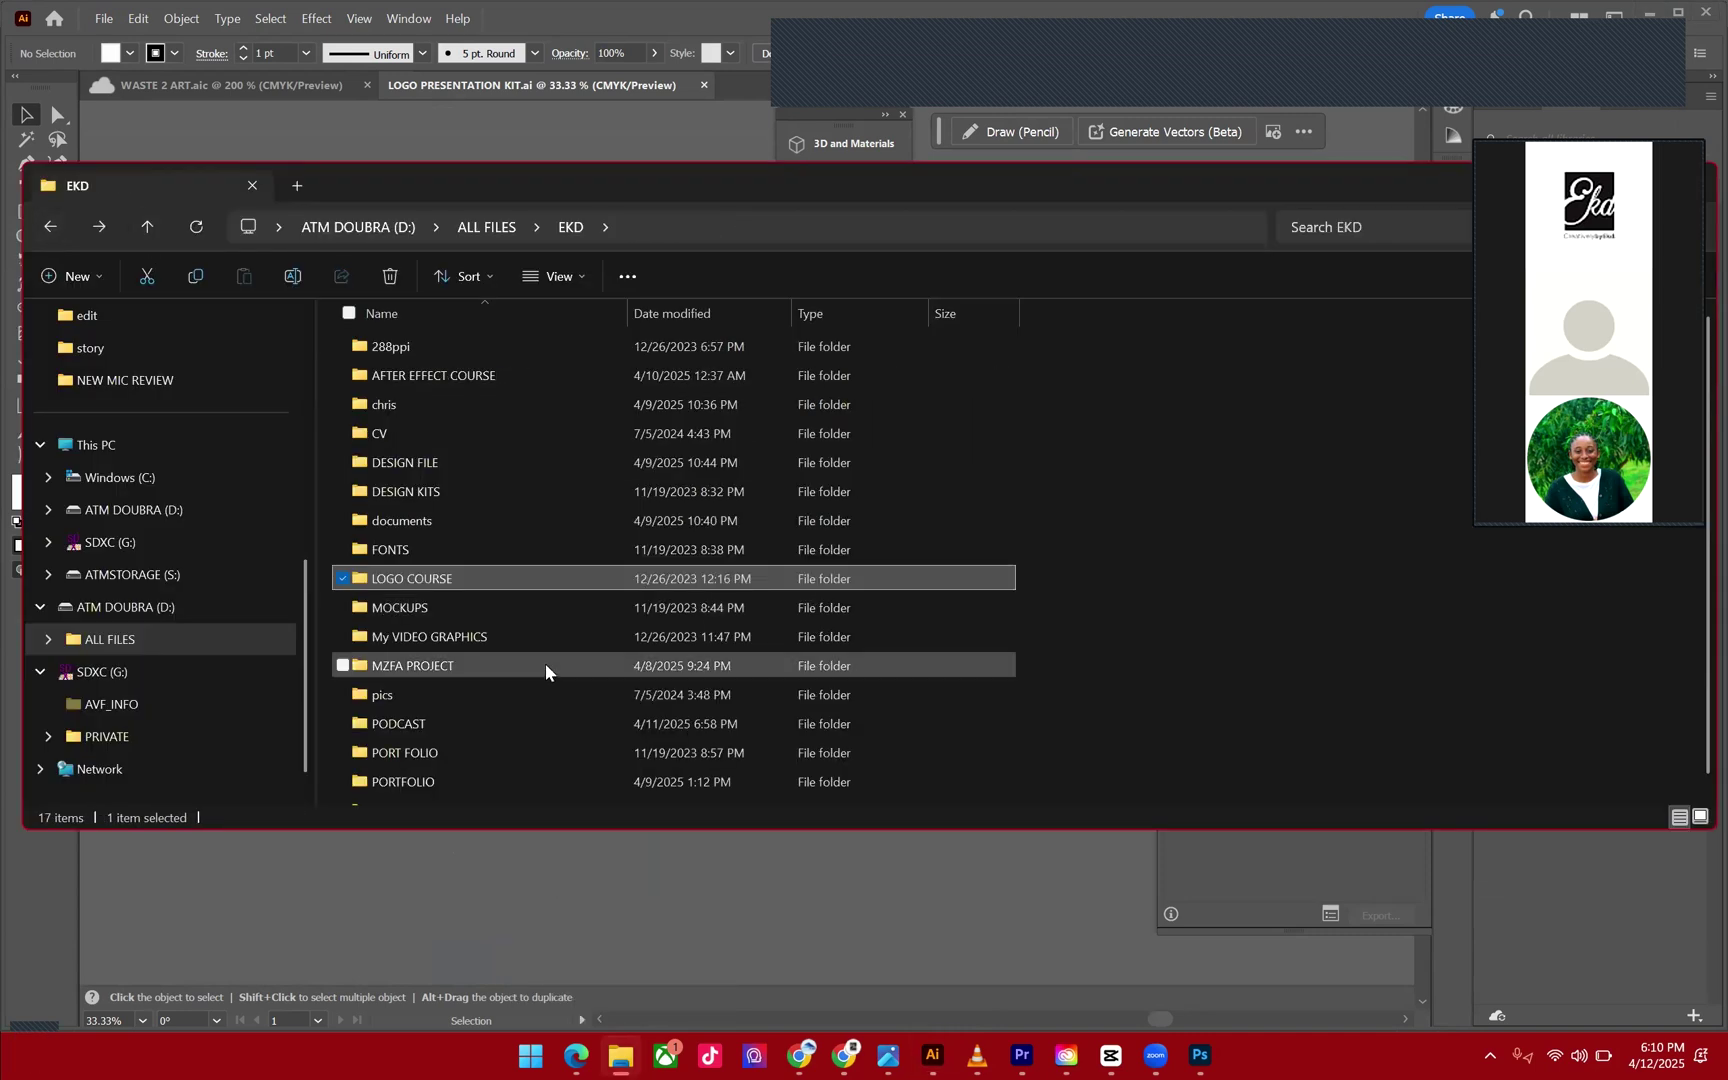
scroll(525, 657, "down", 1)
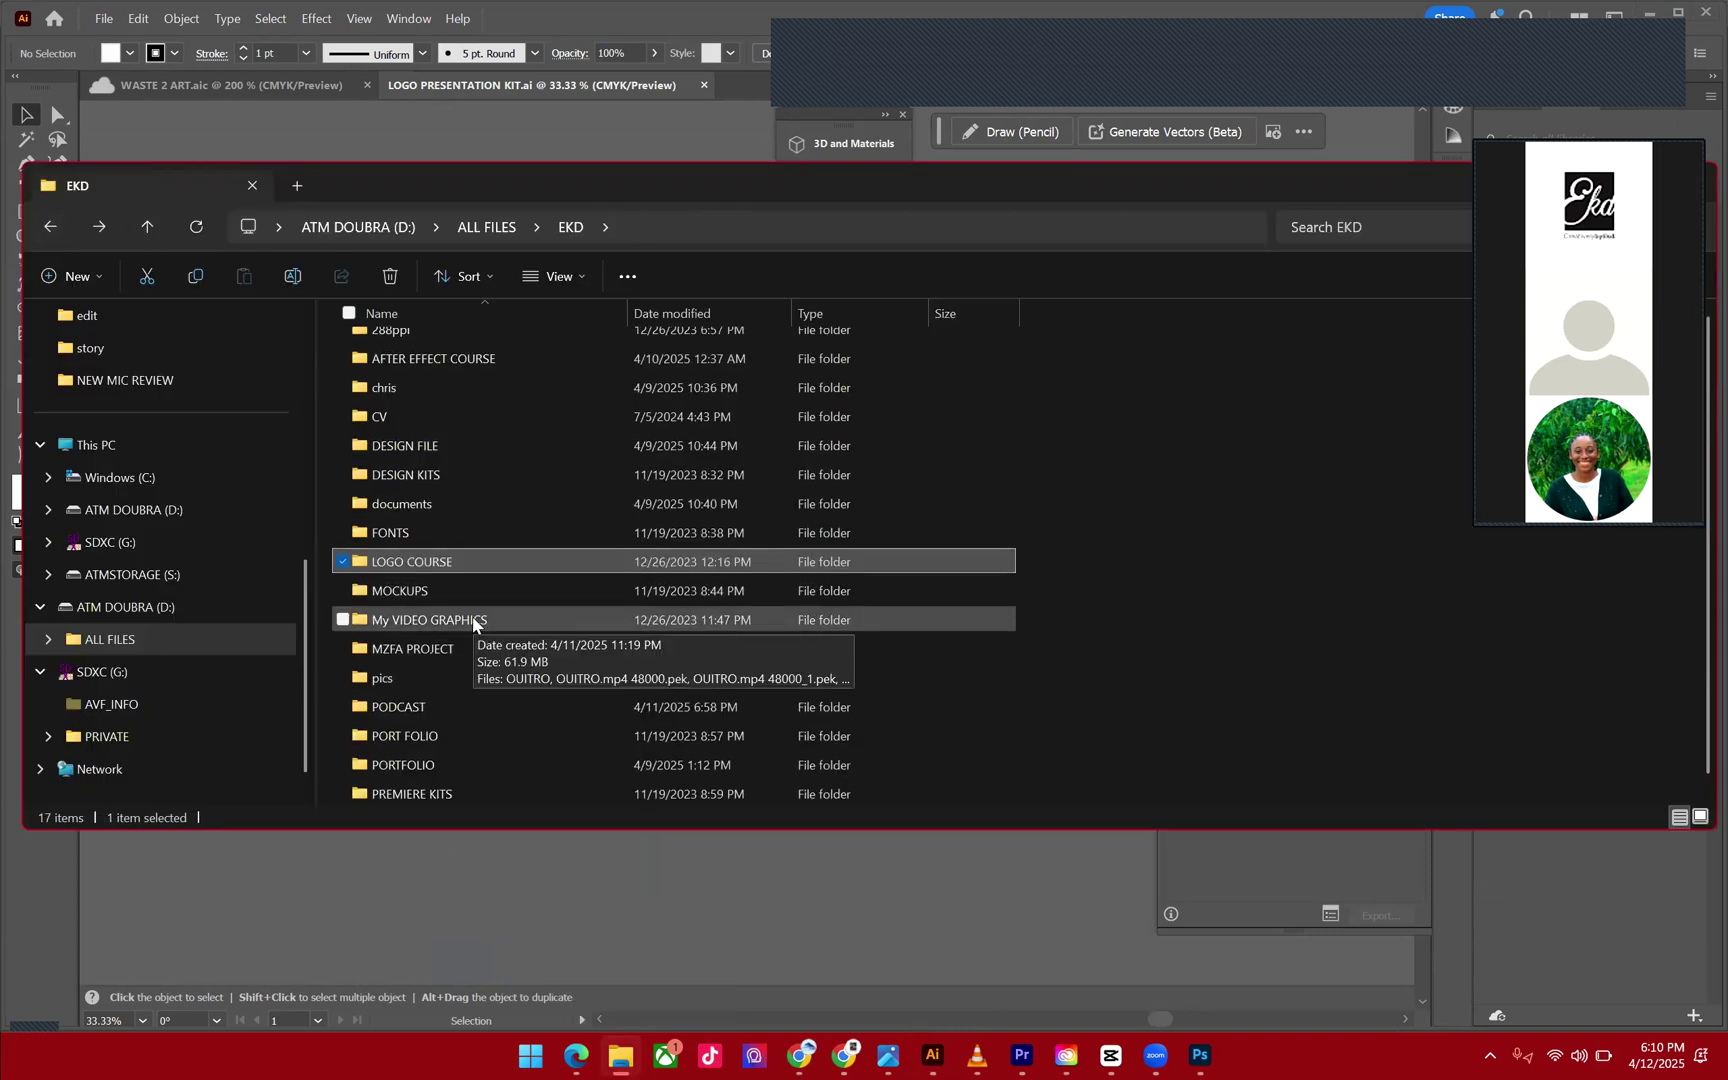
scroll(470, 620, "up", 1)
left_click(404, 460)
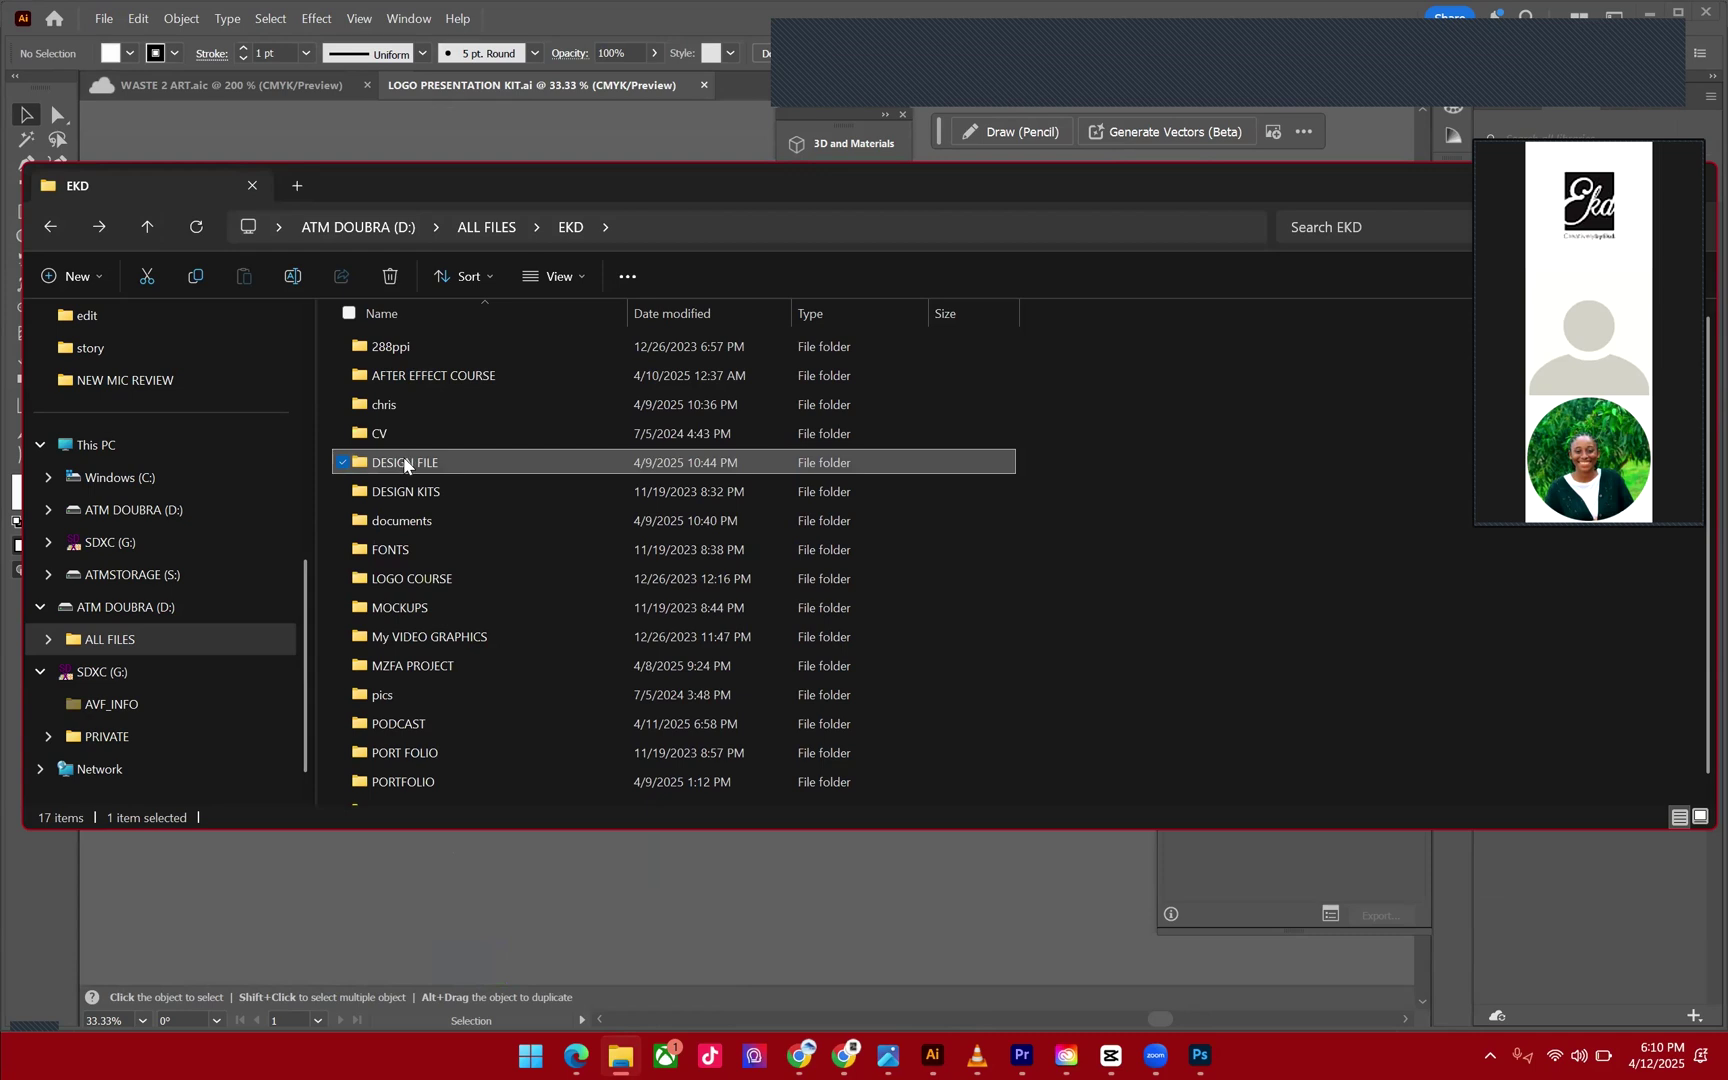
double_click(404, 458)
scroll(404, 537, "down", 2)
left_click(404, 557)
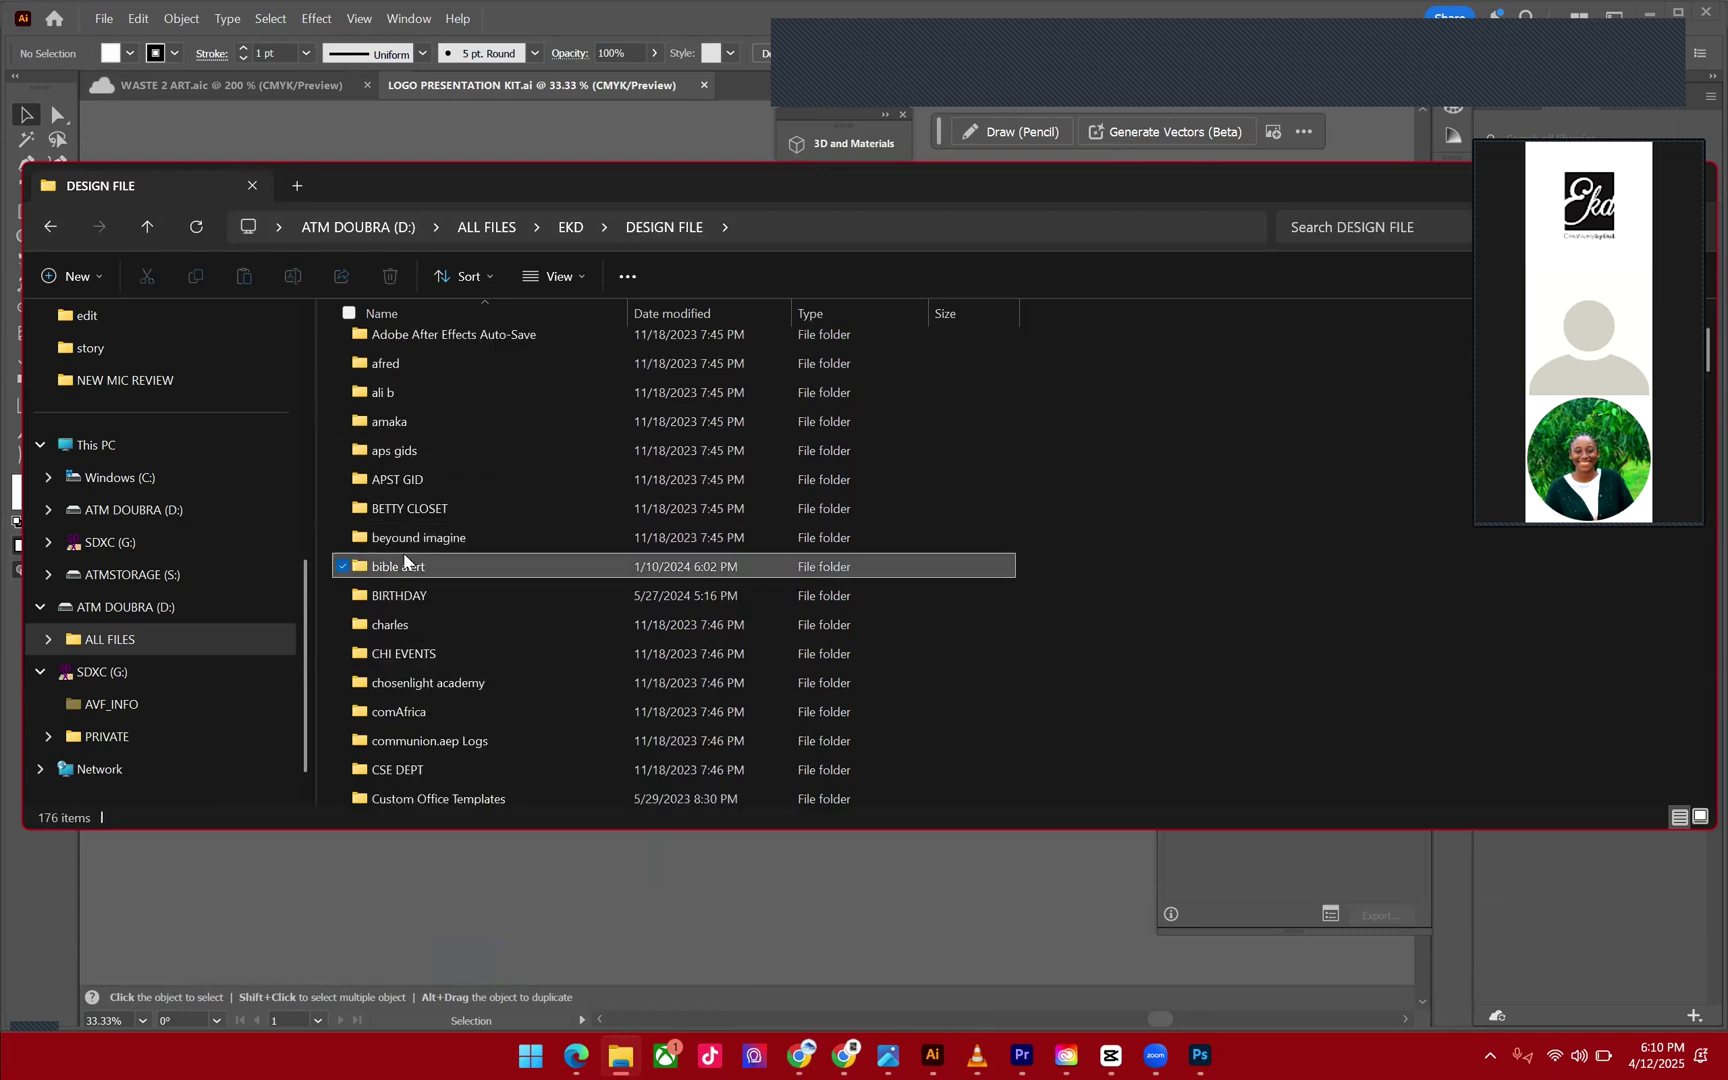
key("g")
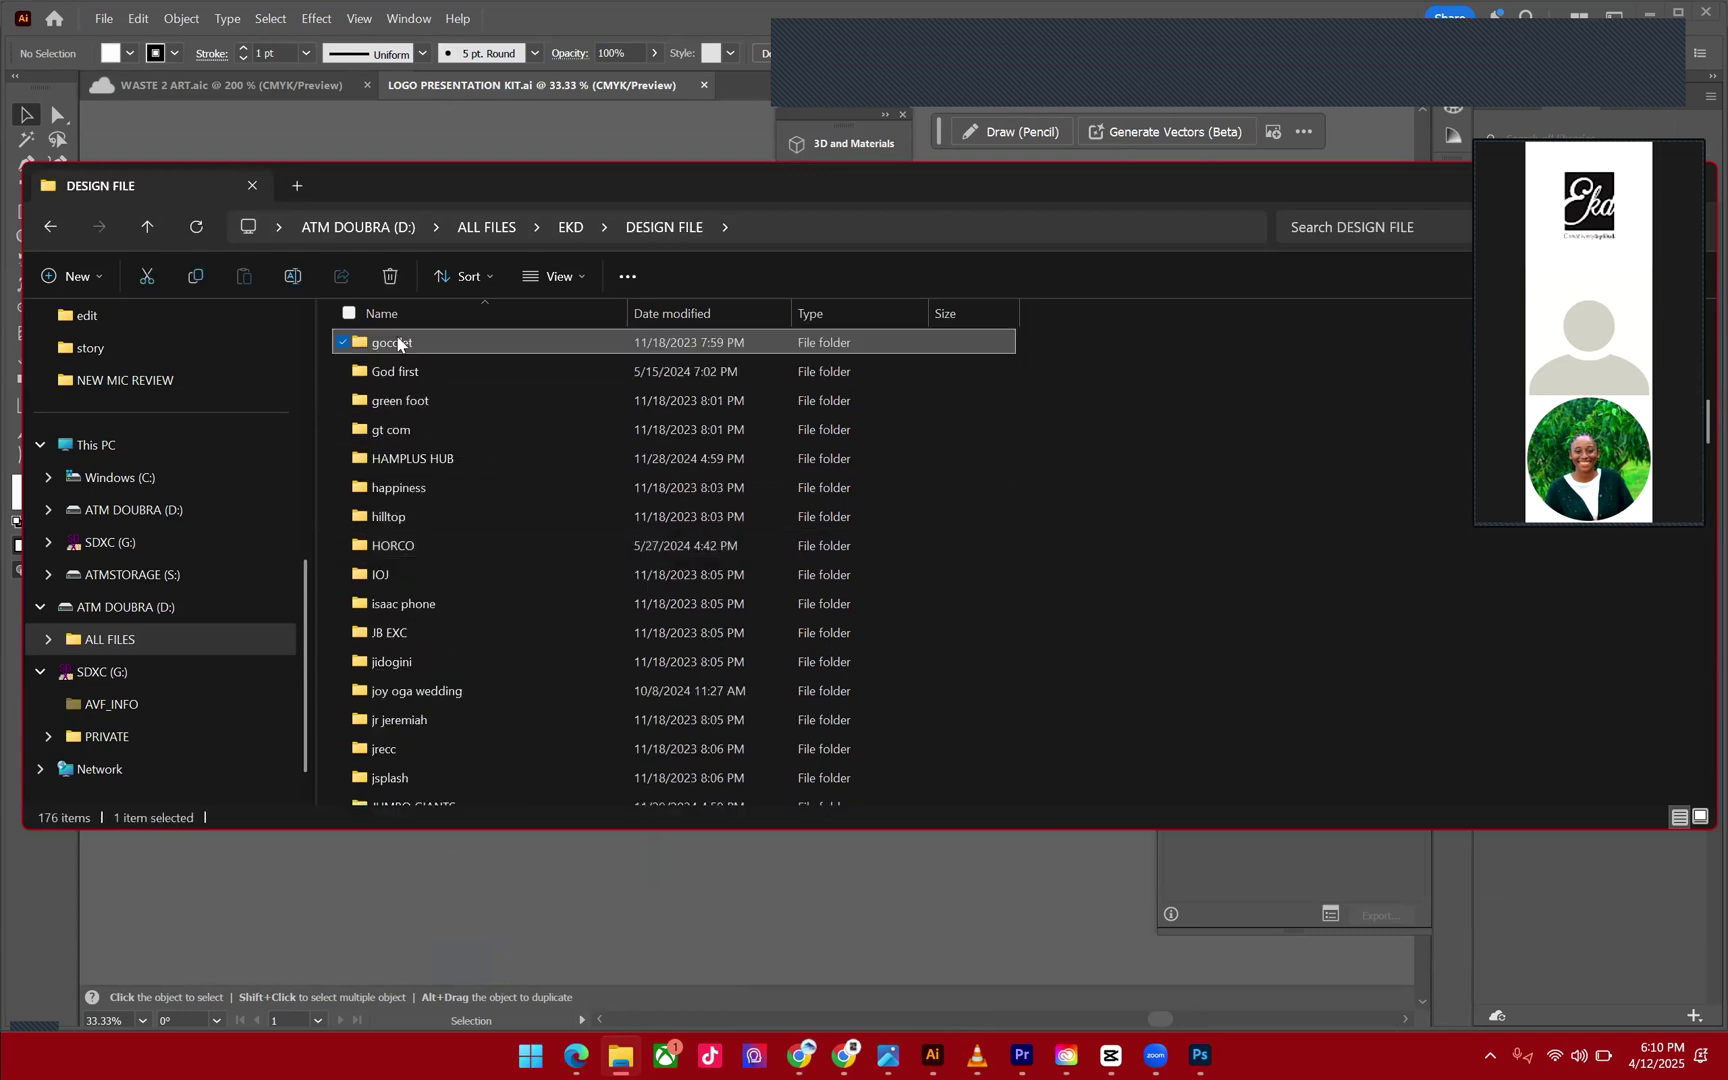
scroll(402, 369, "up", 1)
double_click(402, 495)
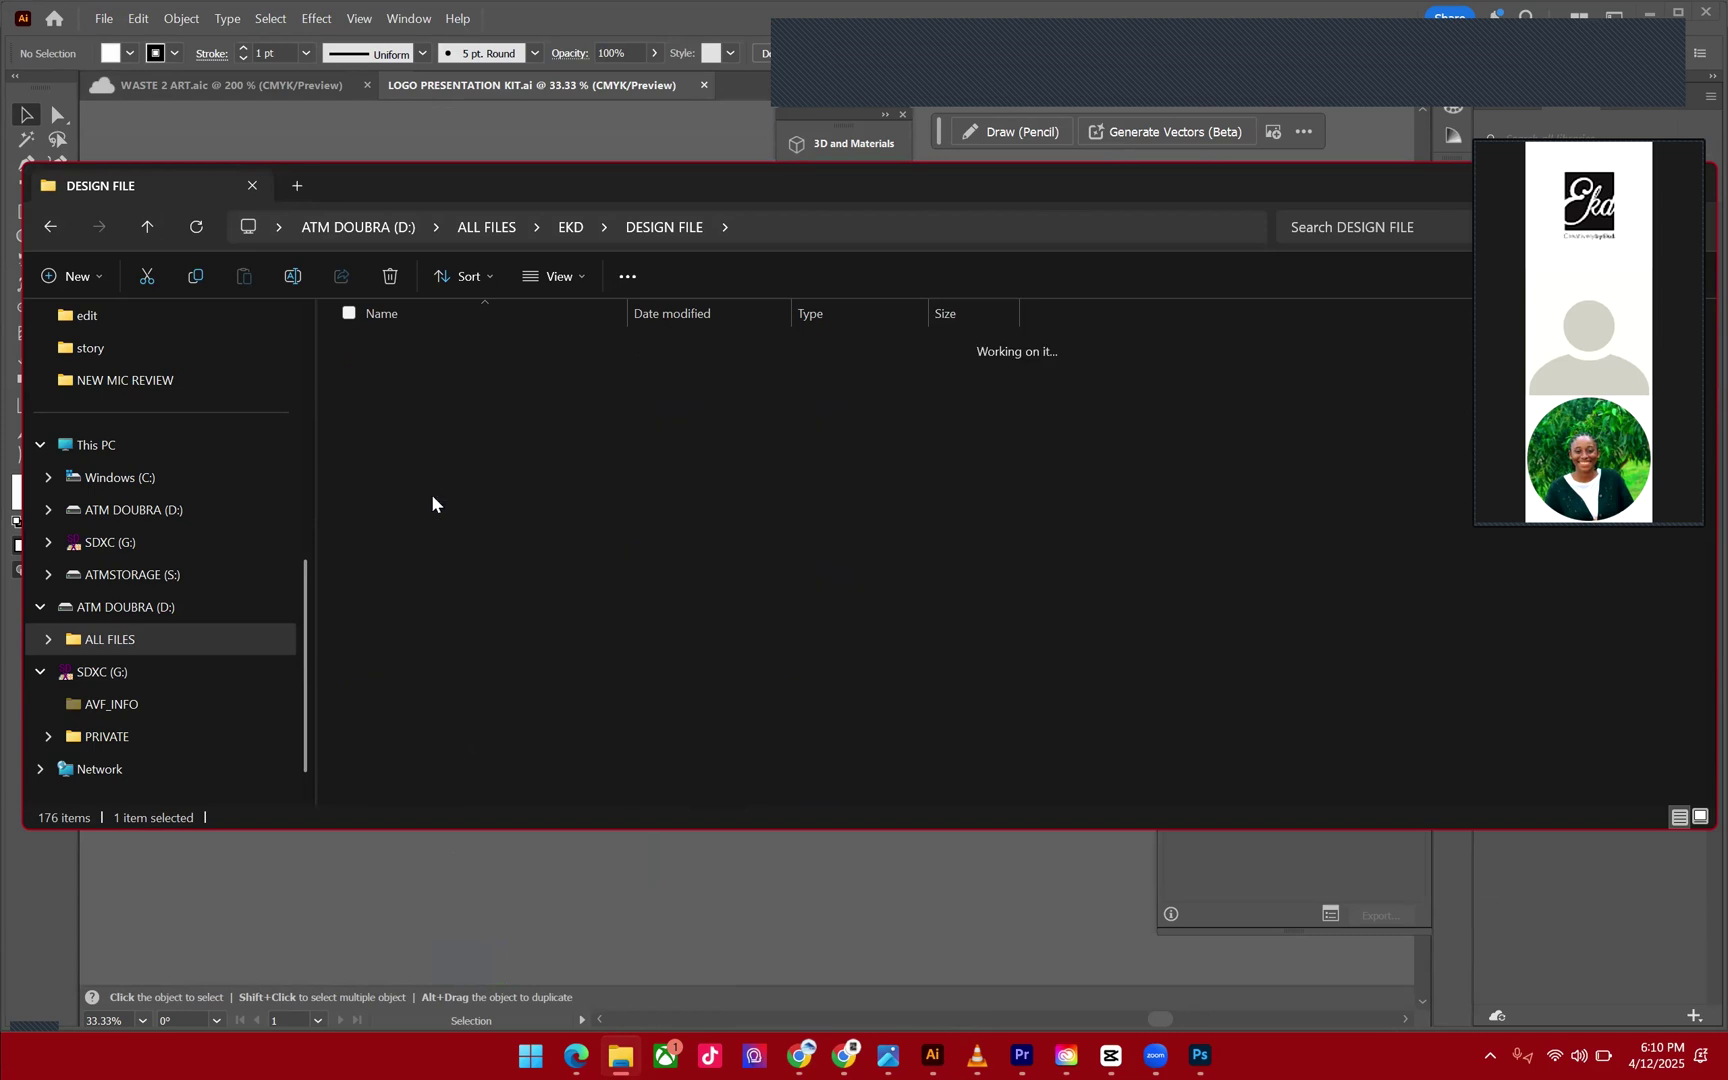
Try to open the "._green foot logo plus proposal" Illustrator file from the green foot folder.
scroll(595, 597, "down", 4)
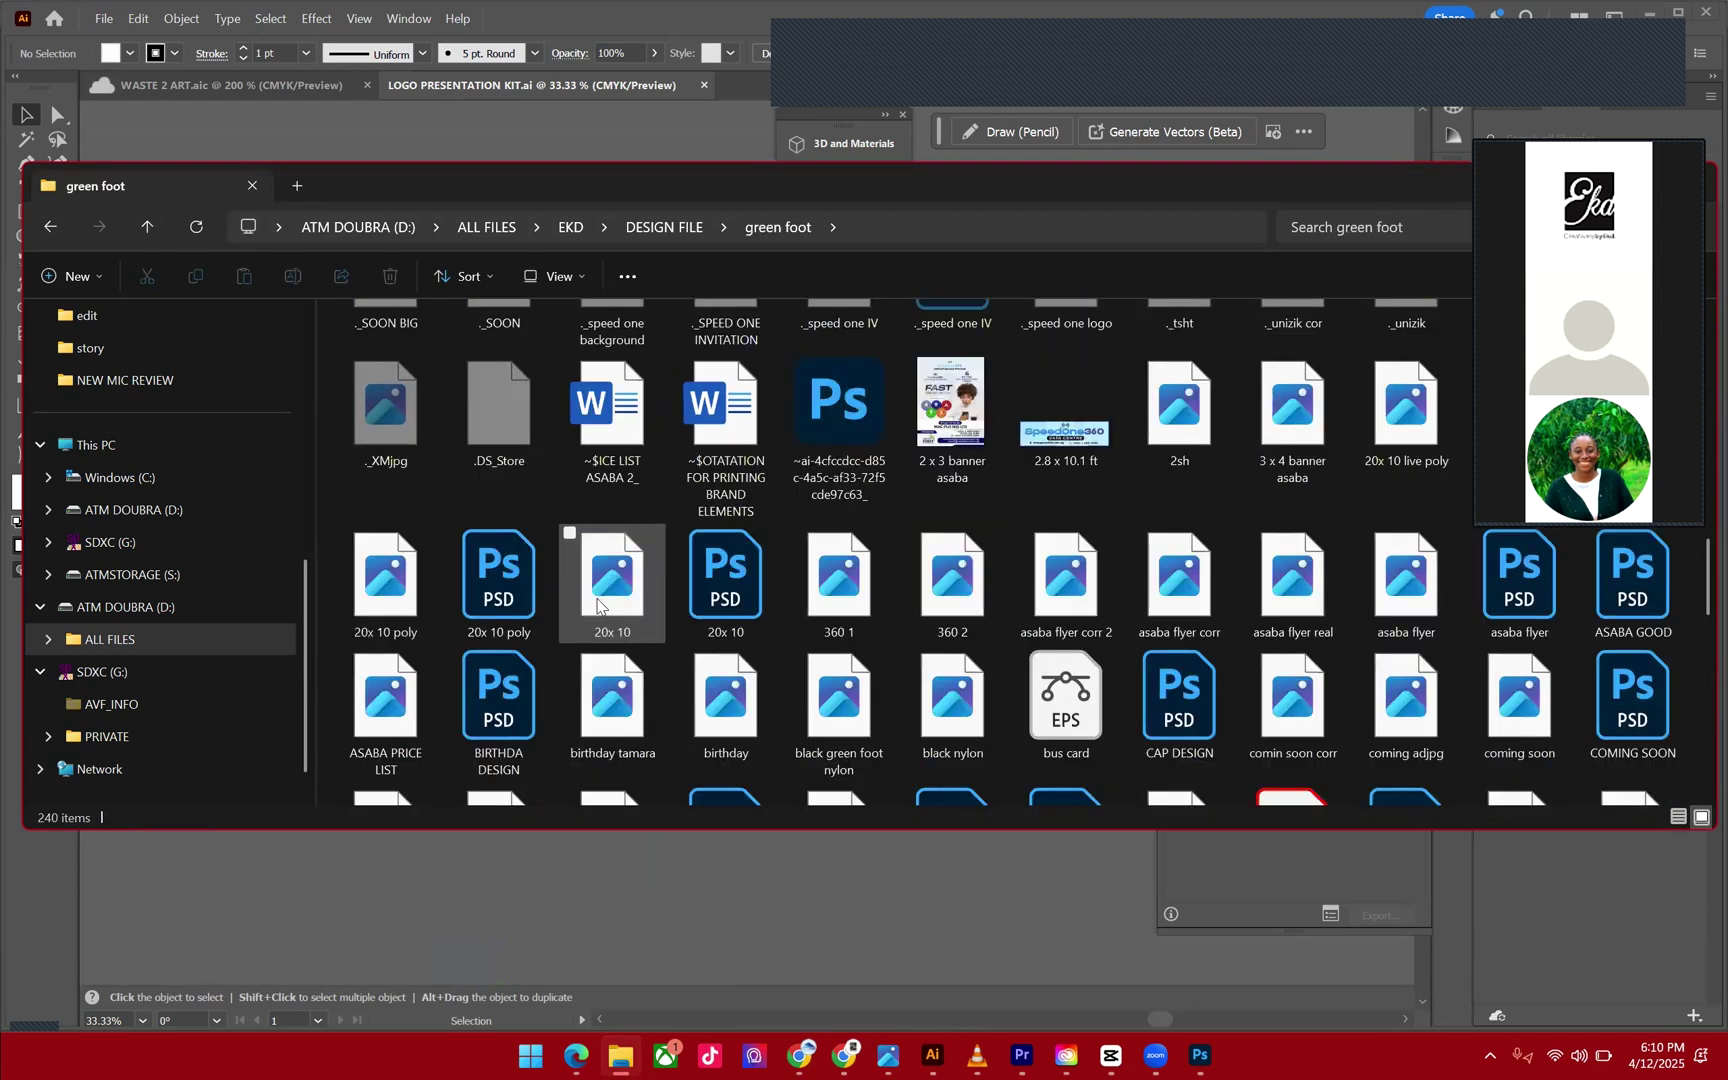
scroll(597, 604, "up", 5)
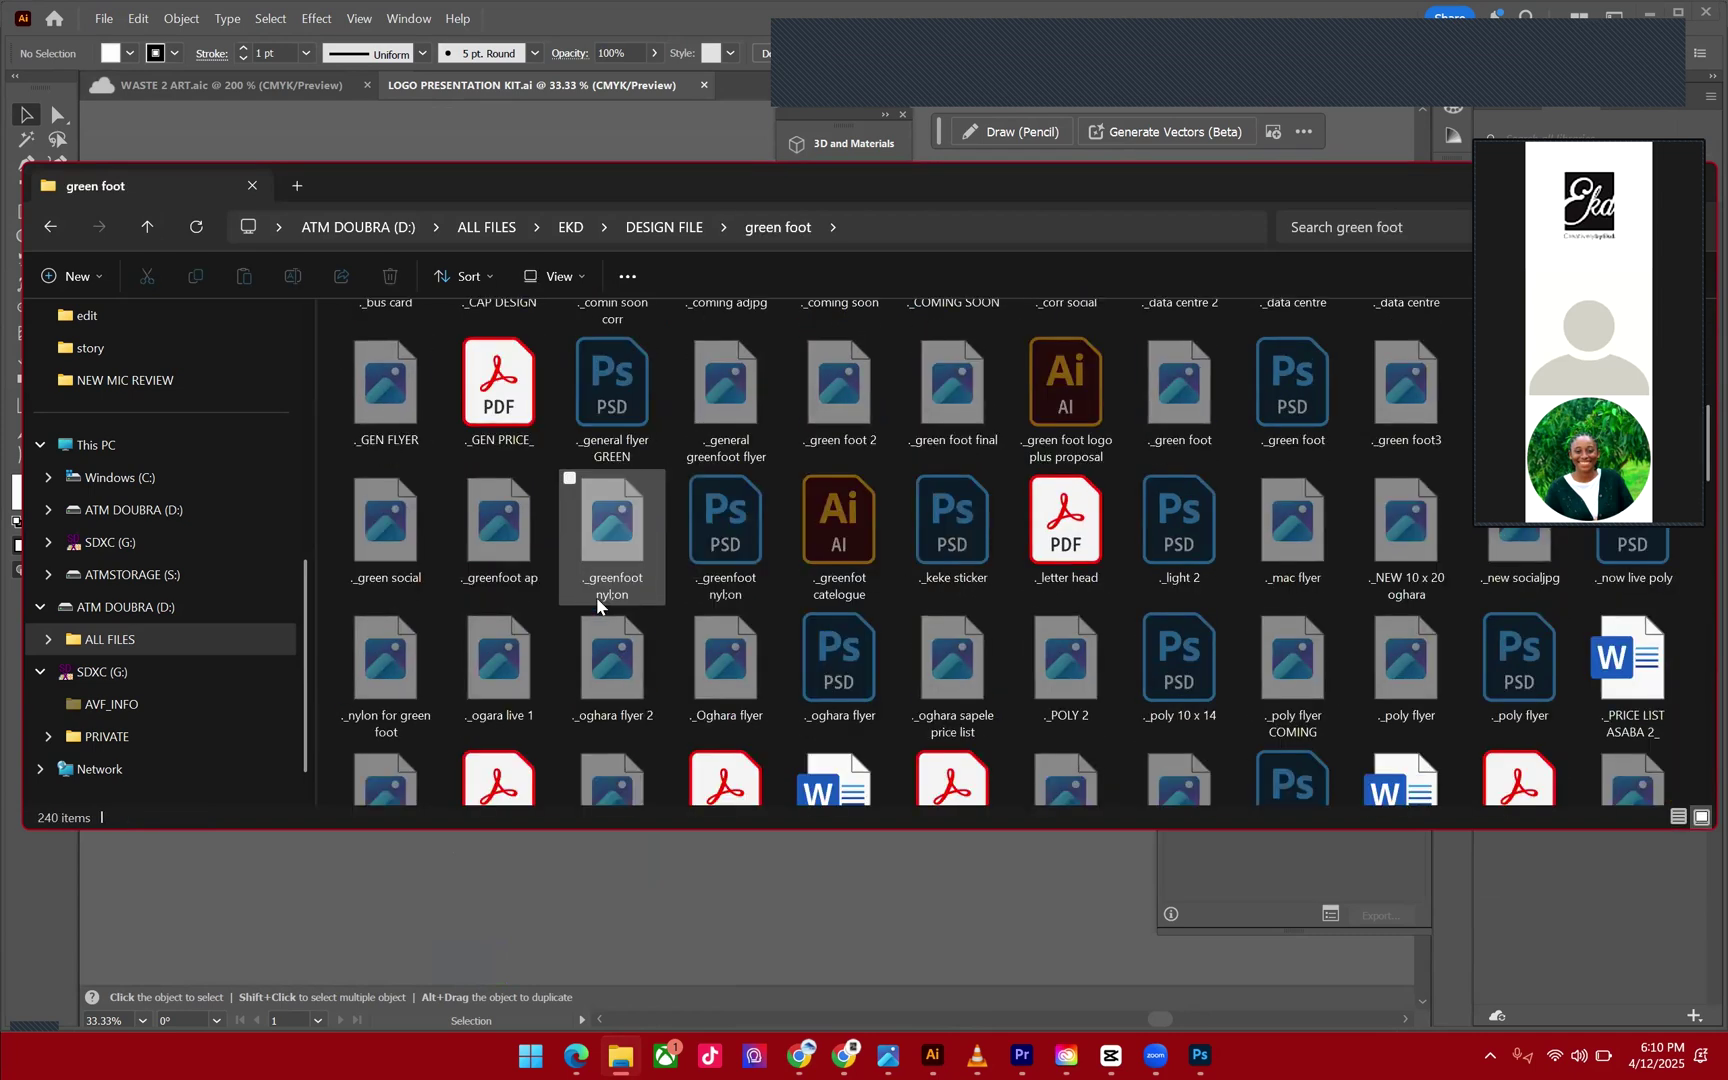
double_click(1066, 395)
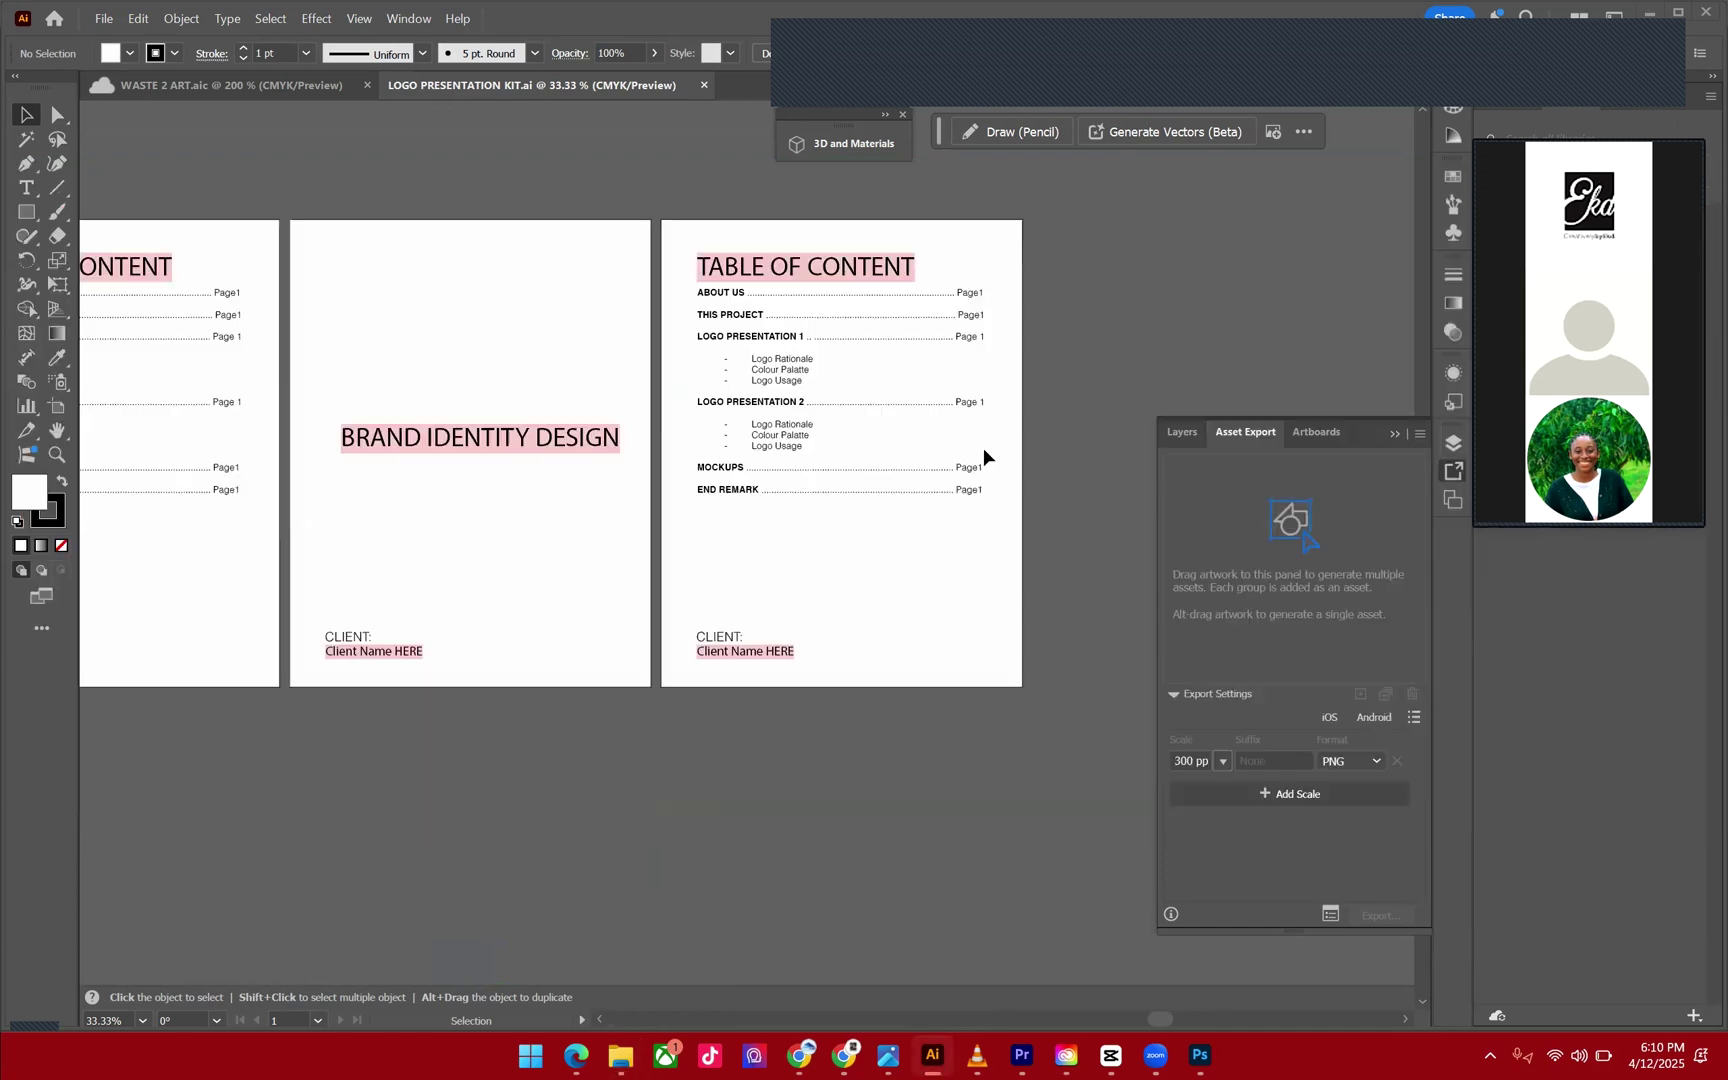
left_click(1026, 546)
Open the green foot logo plus proposal file from the green foot folder, ignoring the missing Asset 1.png link and missing fonts.
mouse_move(613, 1062)
left_click(616, 1000)
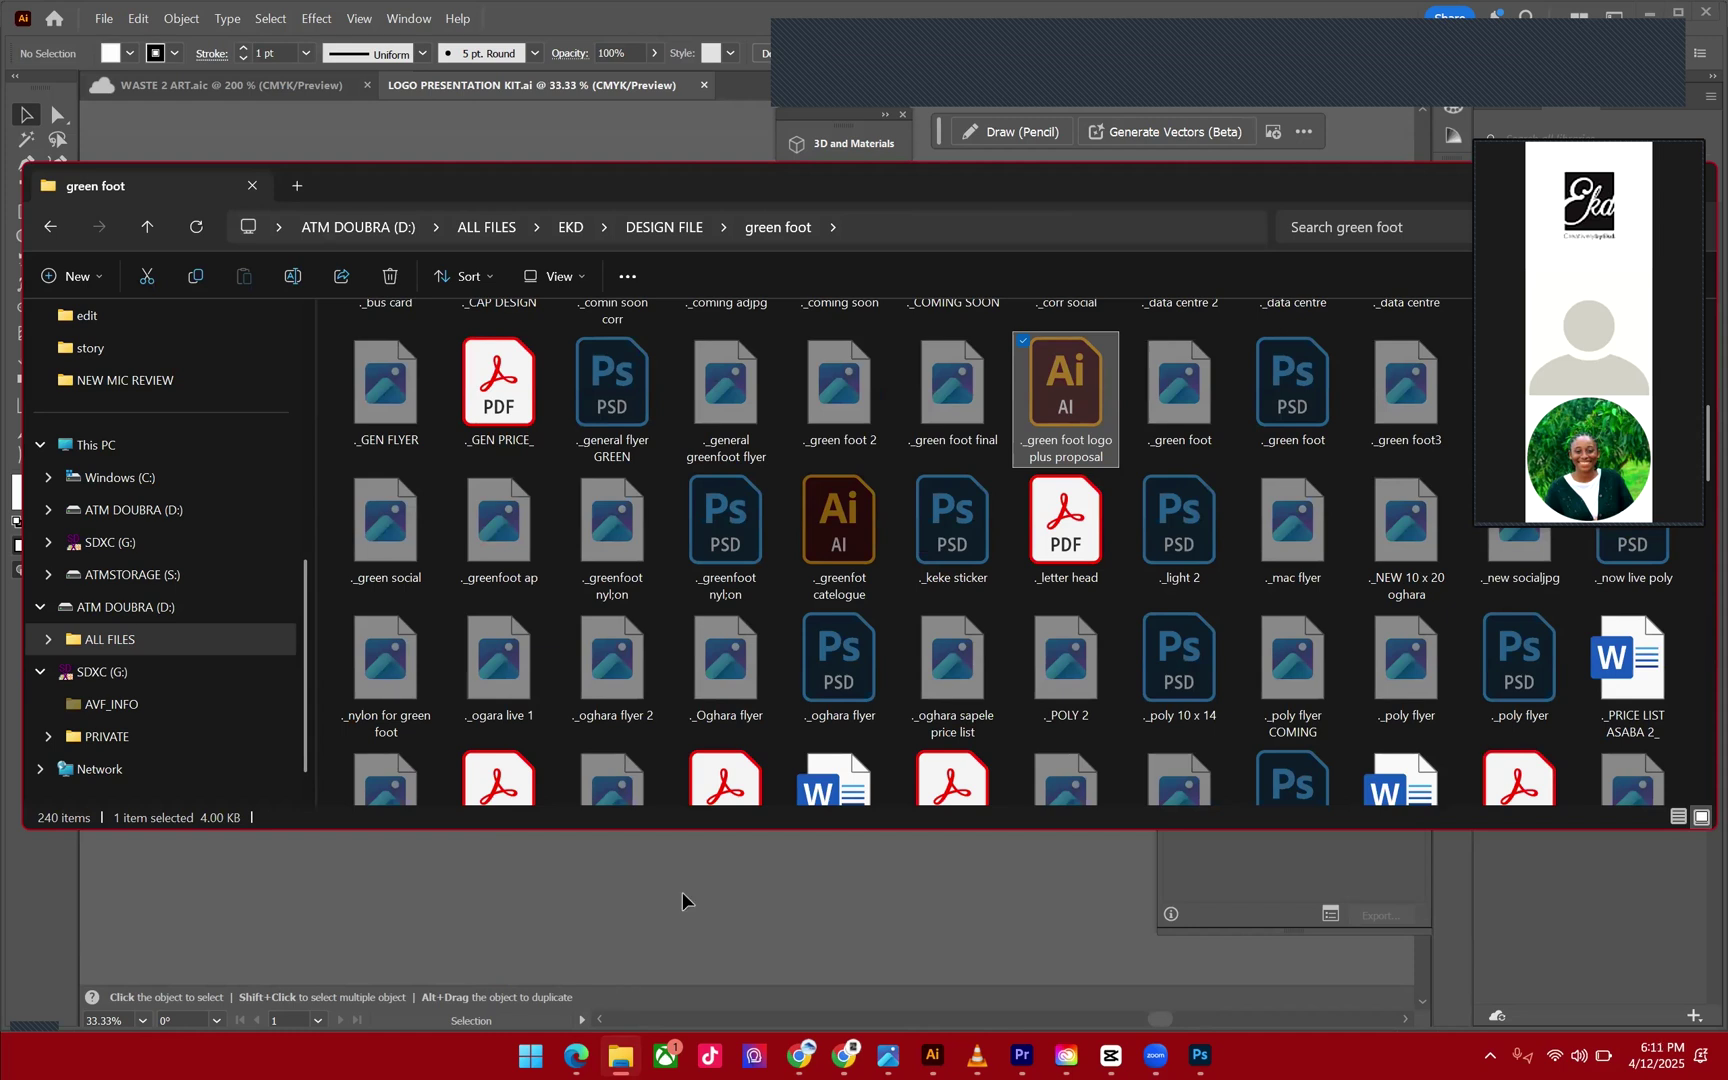
scroll(843, 567, "down", 2)
scroll(843, 567, "down", 6)
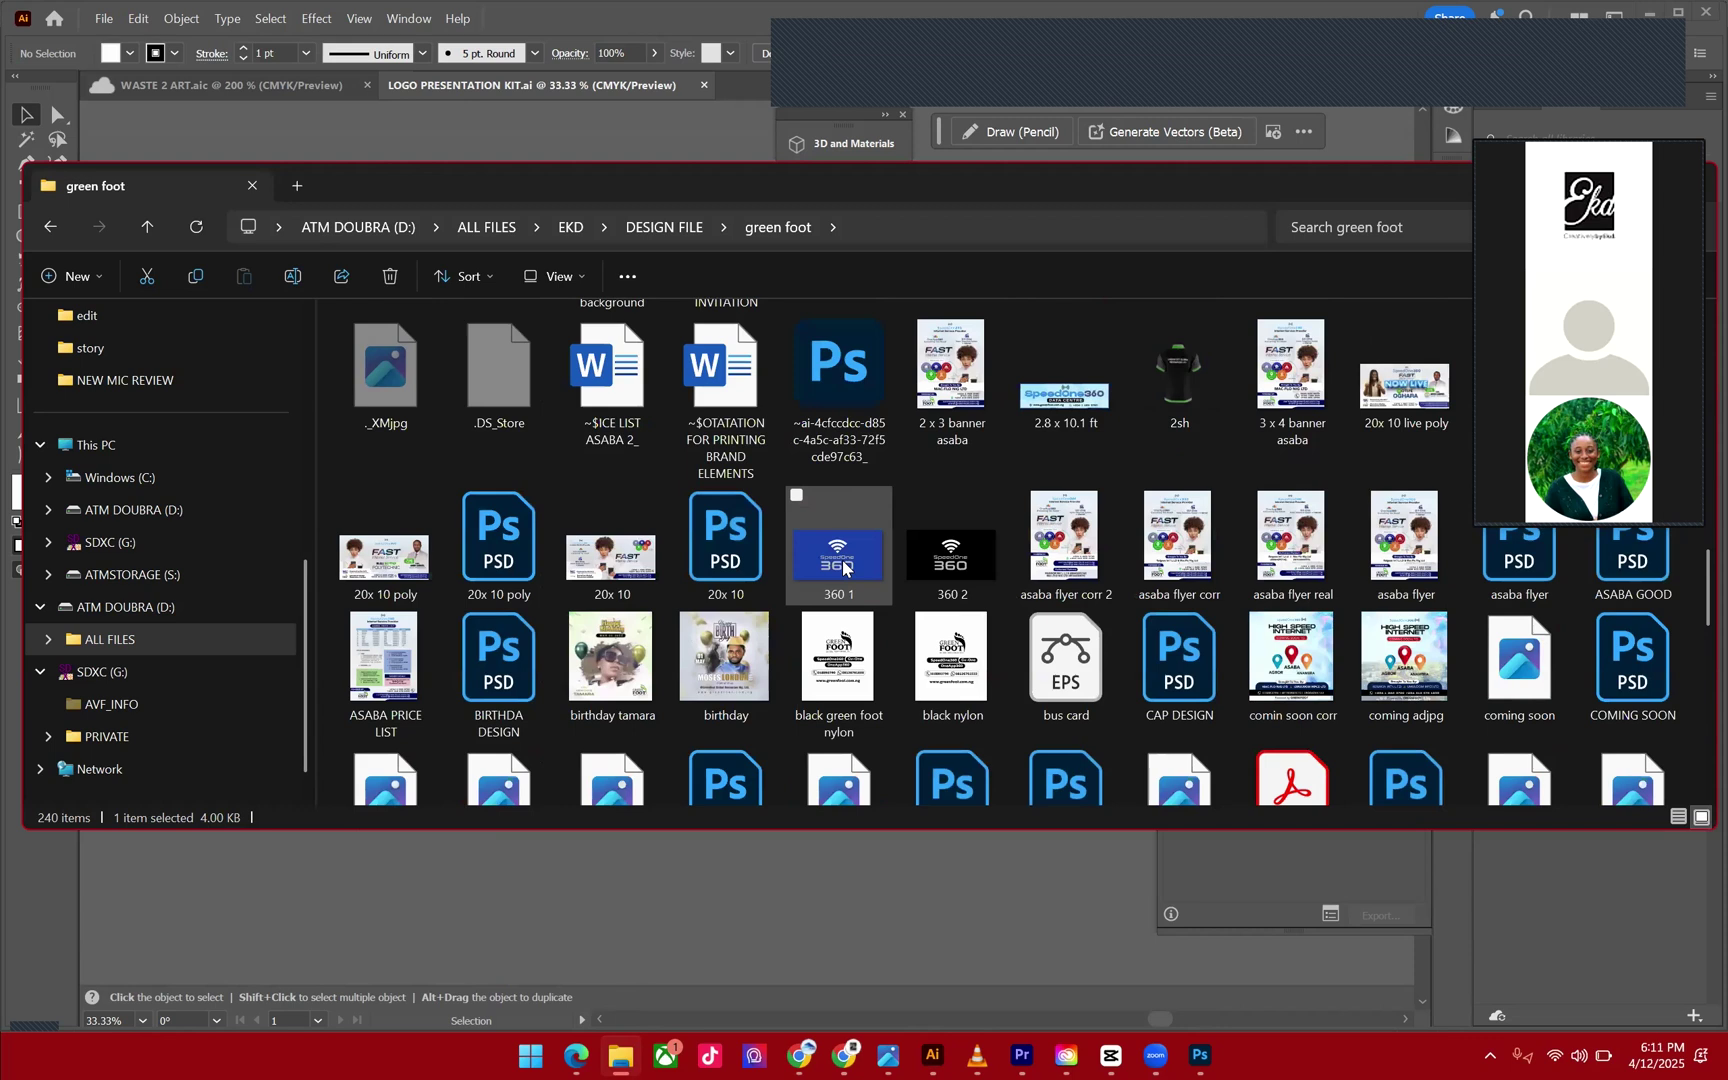
scroll(843, 567, "down", 5)
double_click(520, 506)
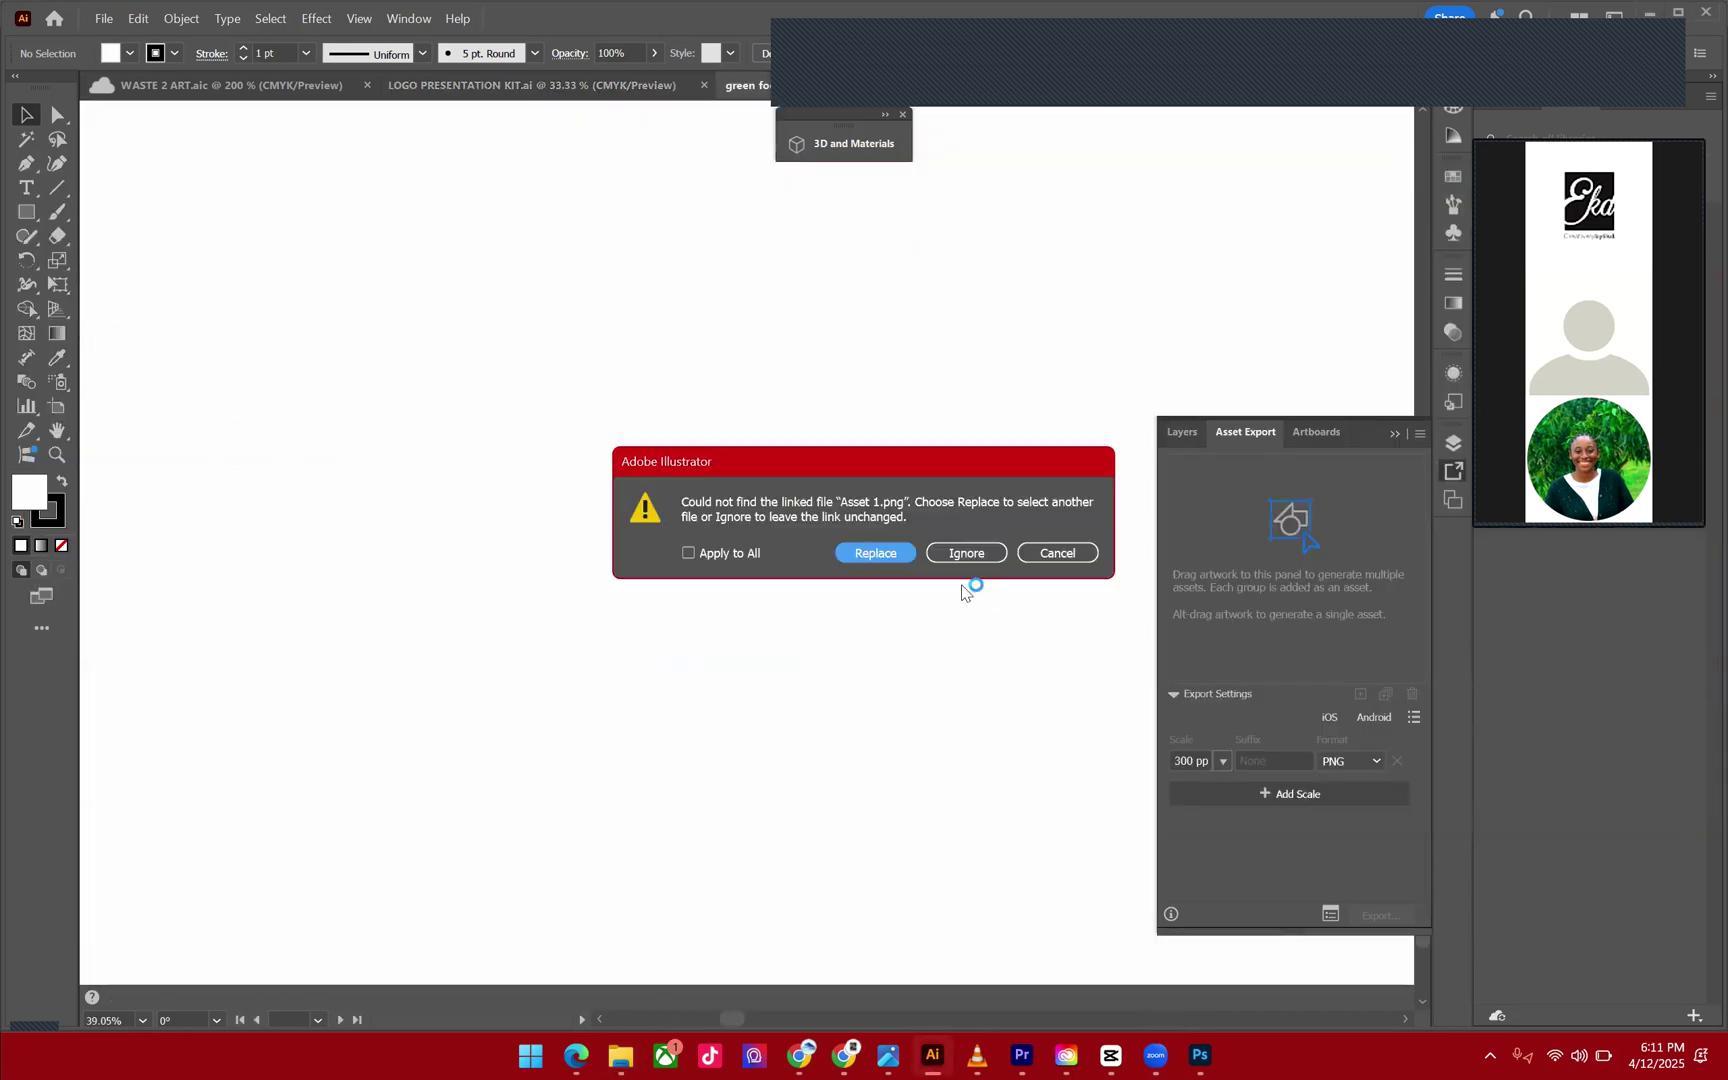
left_click(964, 555)
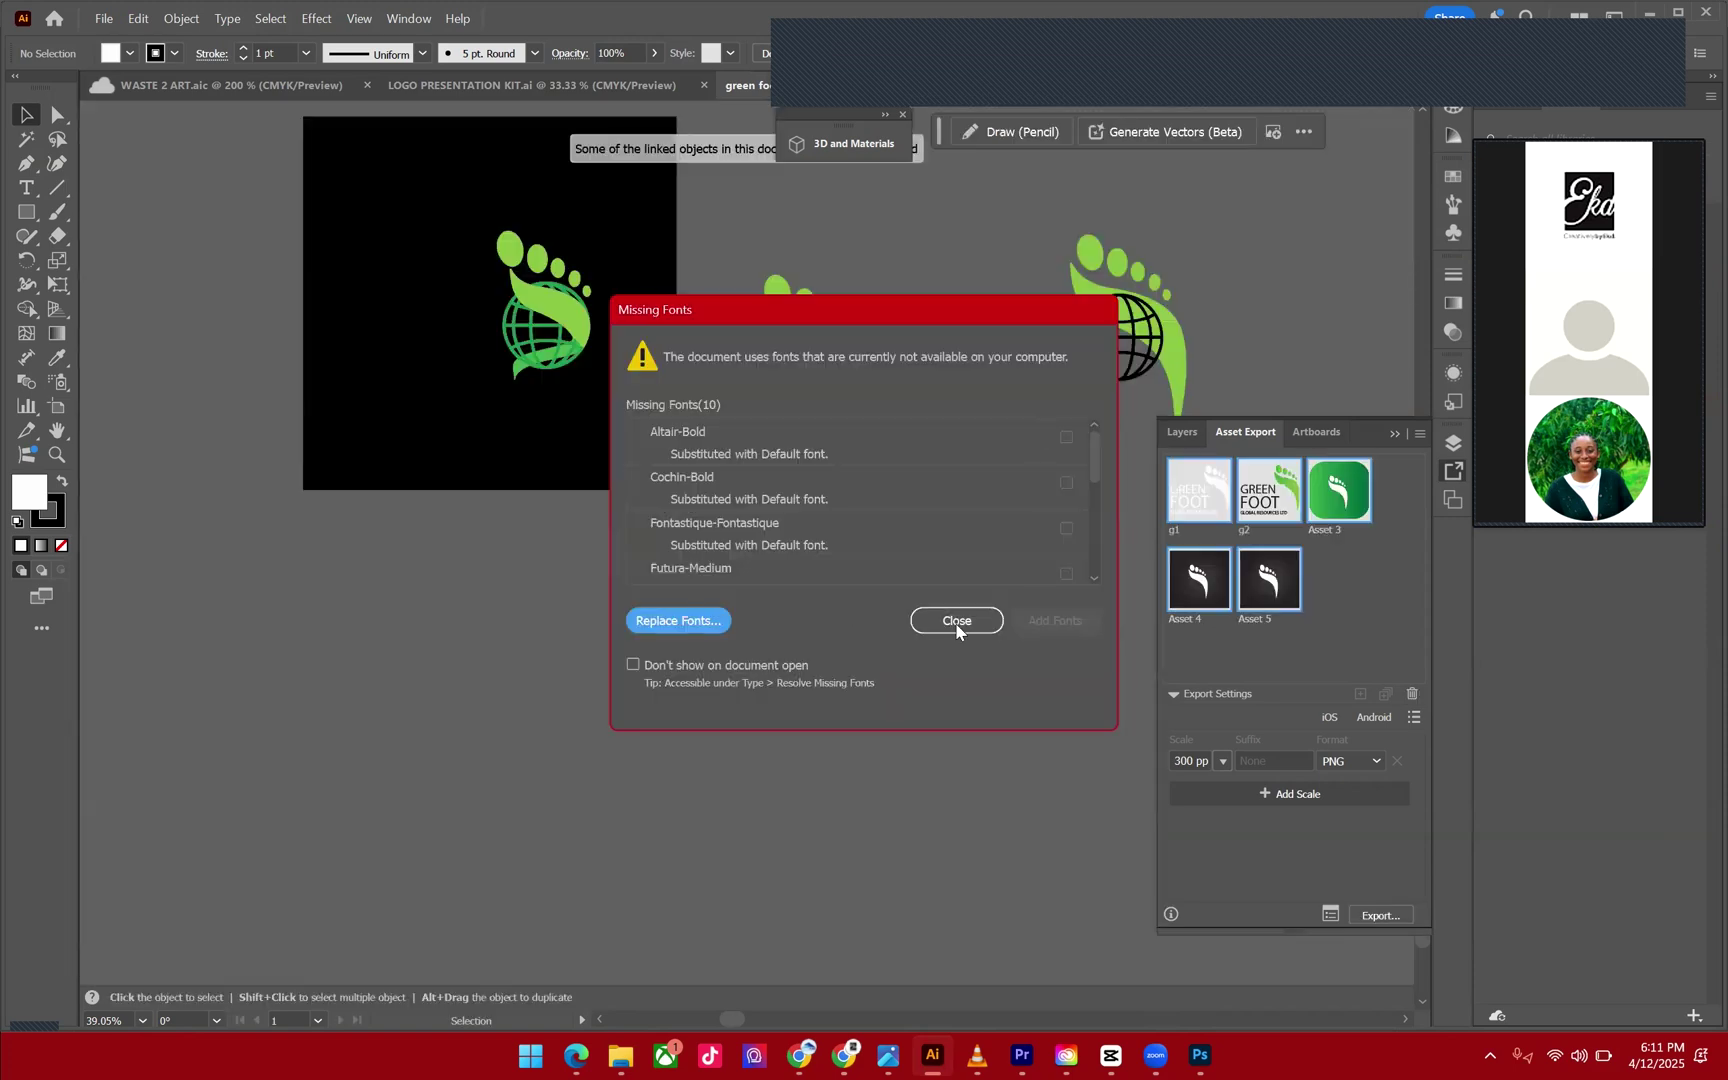
left_click(957, 622)
Examine the Greenfoot logo artboards and the Brand Identity Design proposal pages up close.
scroll(867, 541, "up", 3)
scroll(867, 541, "down", 3)
scroll(867, 541, "down", 6)
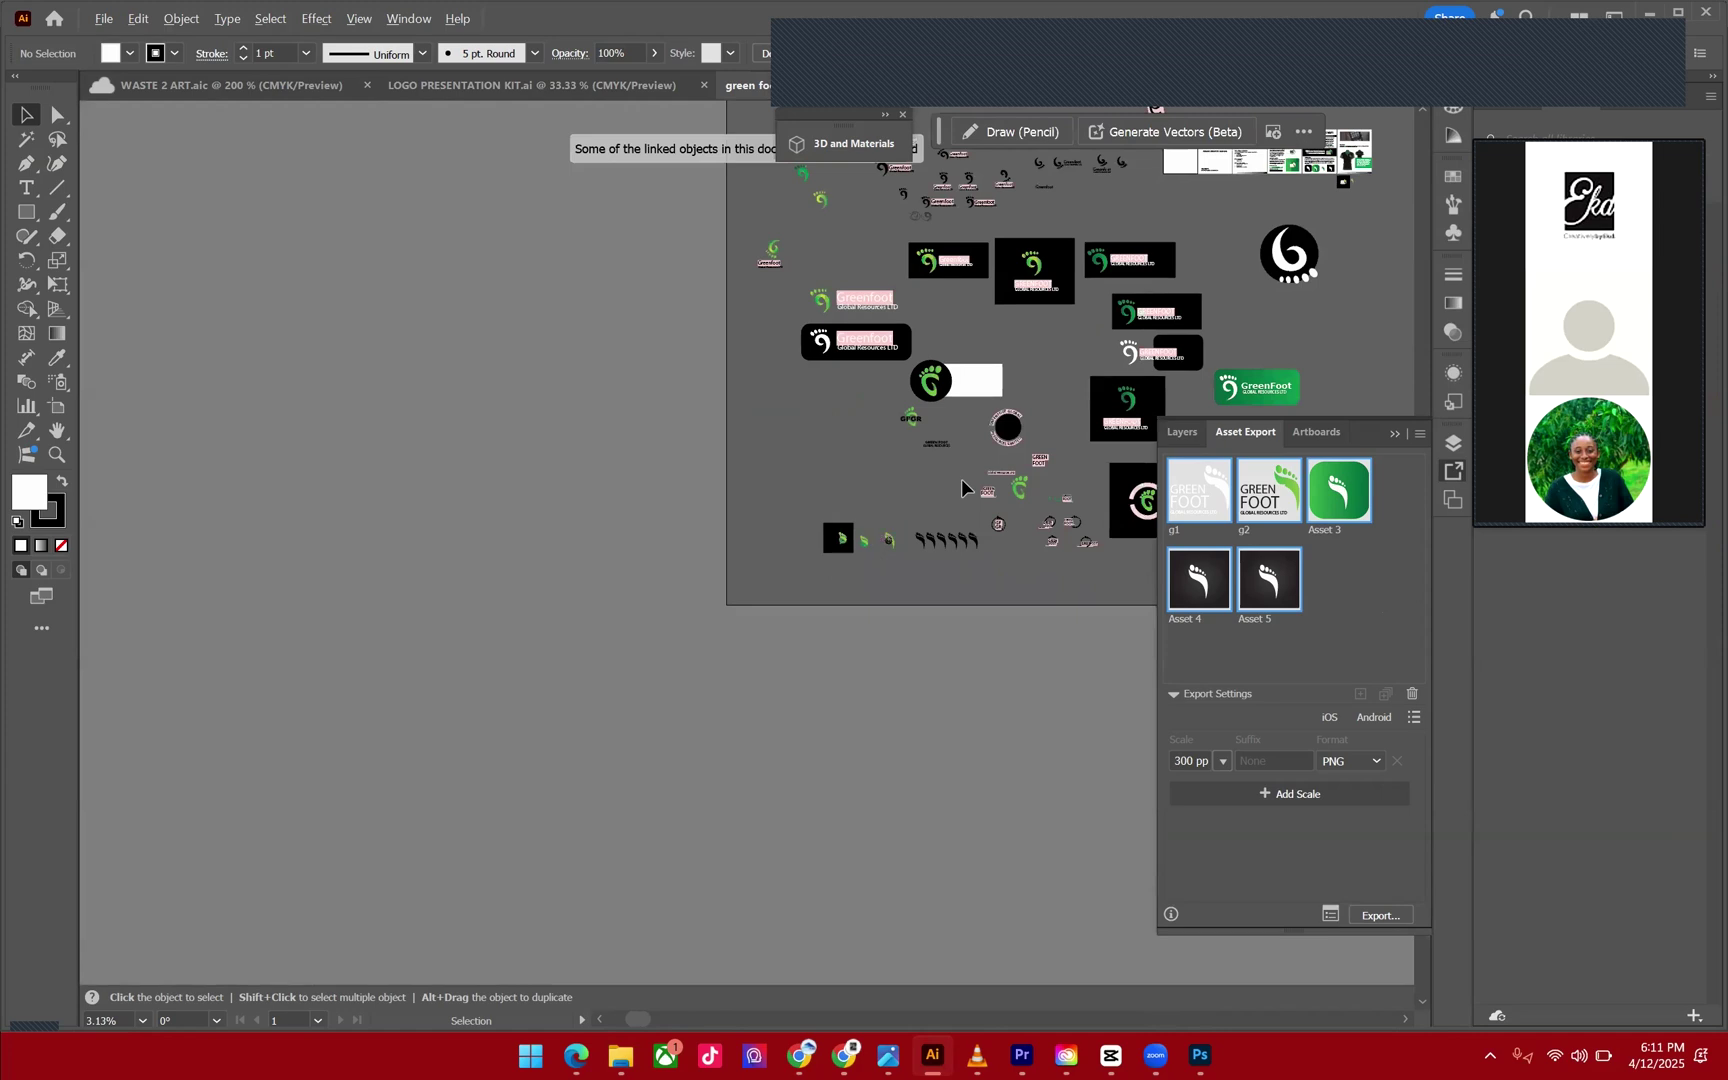
scroll(961, 478, "up", 4)
scroll(961, 478, "up", 1)
scroll(1416, 269, "up", 1)
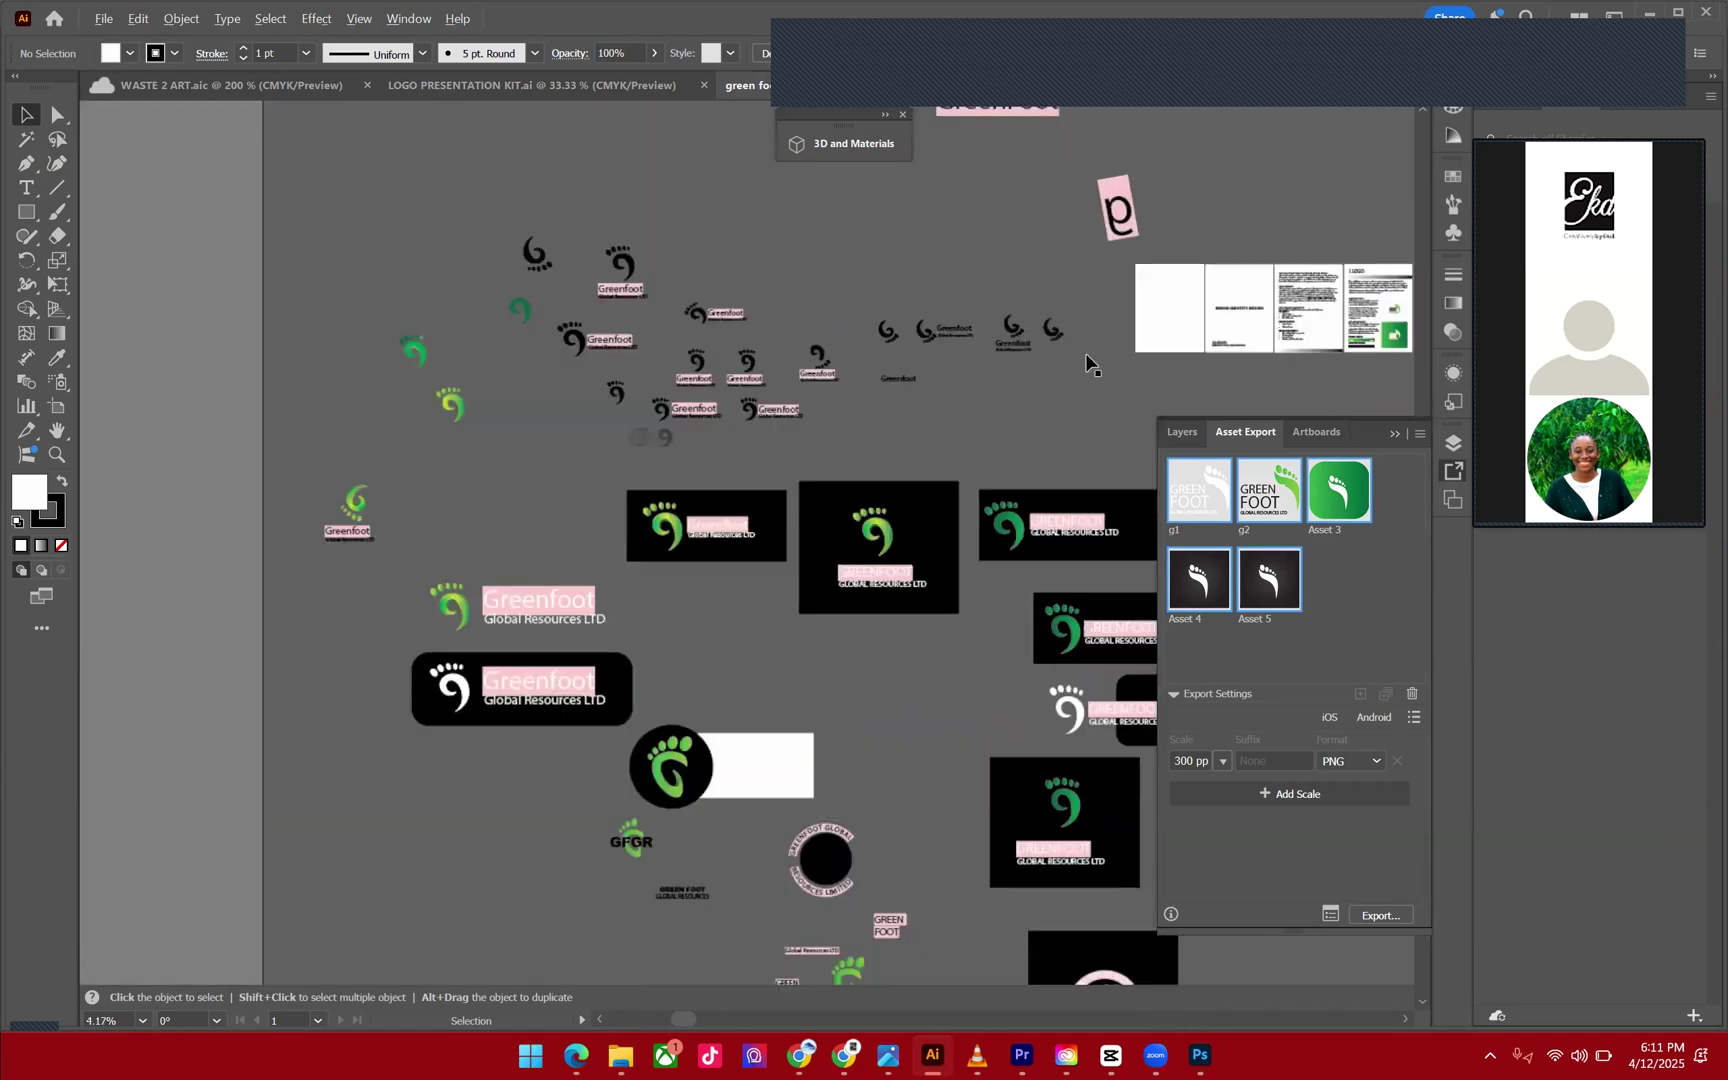
scroll(1087, 362, "up", 6)
scroll(1087, 362, "up", 2)
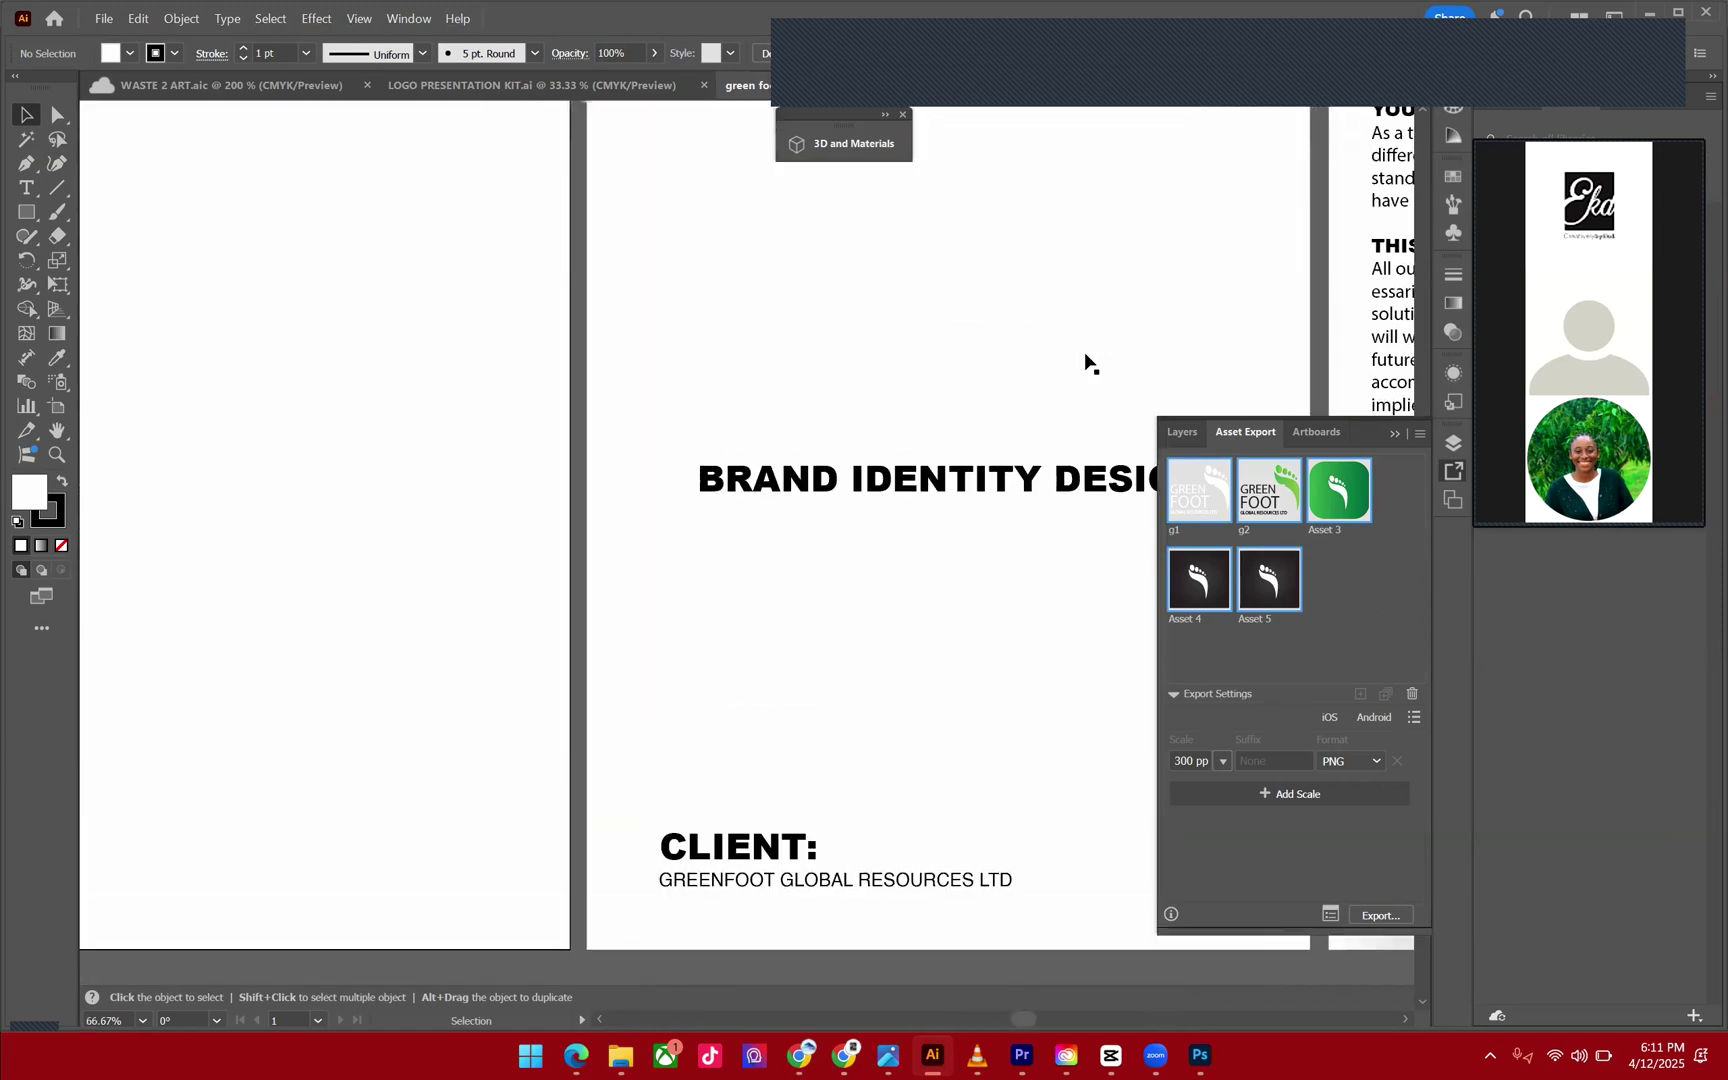
scroll(1087, 362, "up", 1)
scroll(1085, 362, "right", 5)
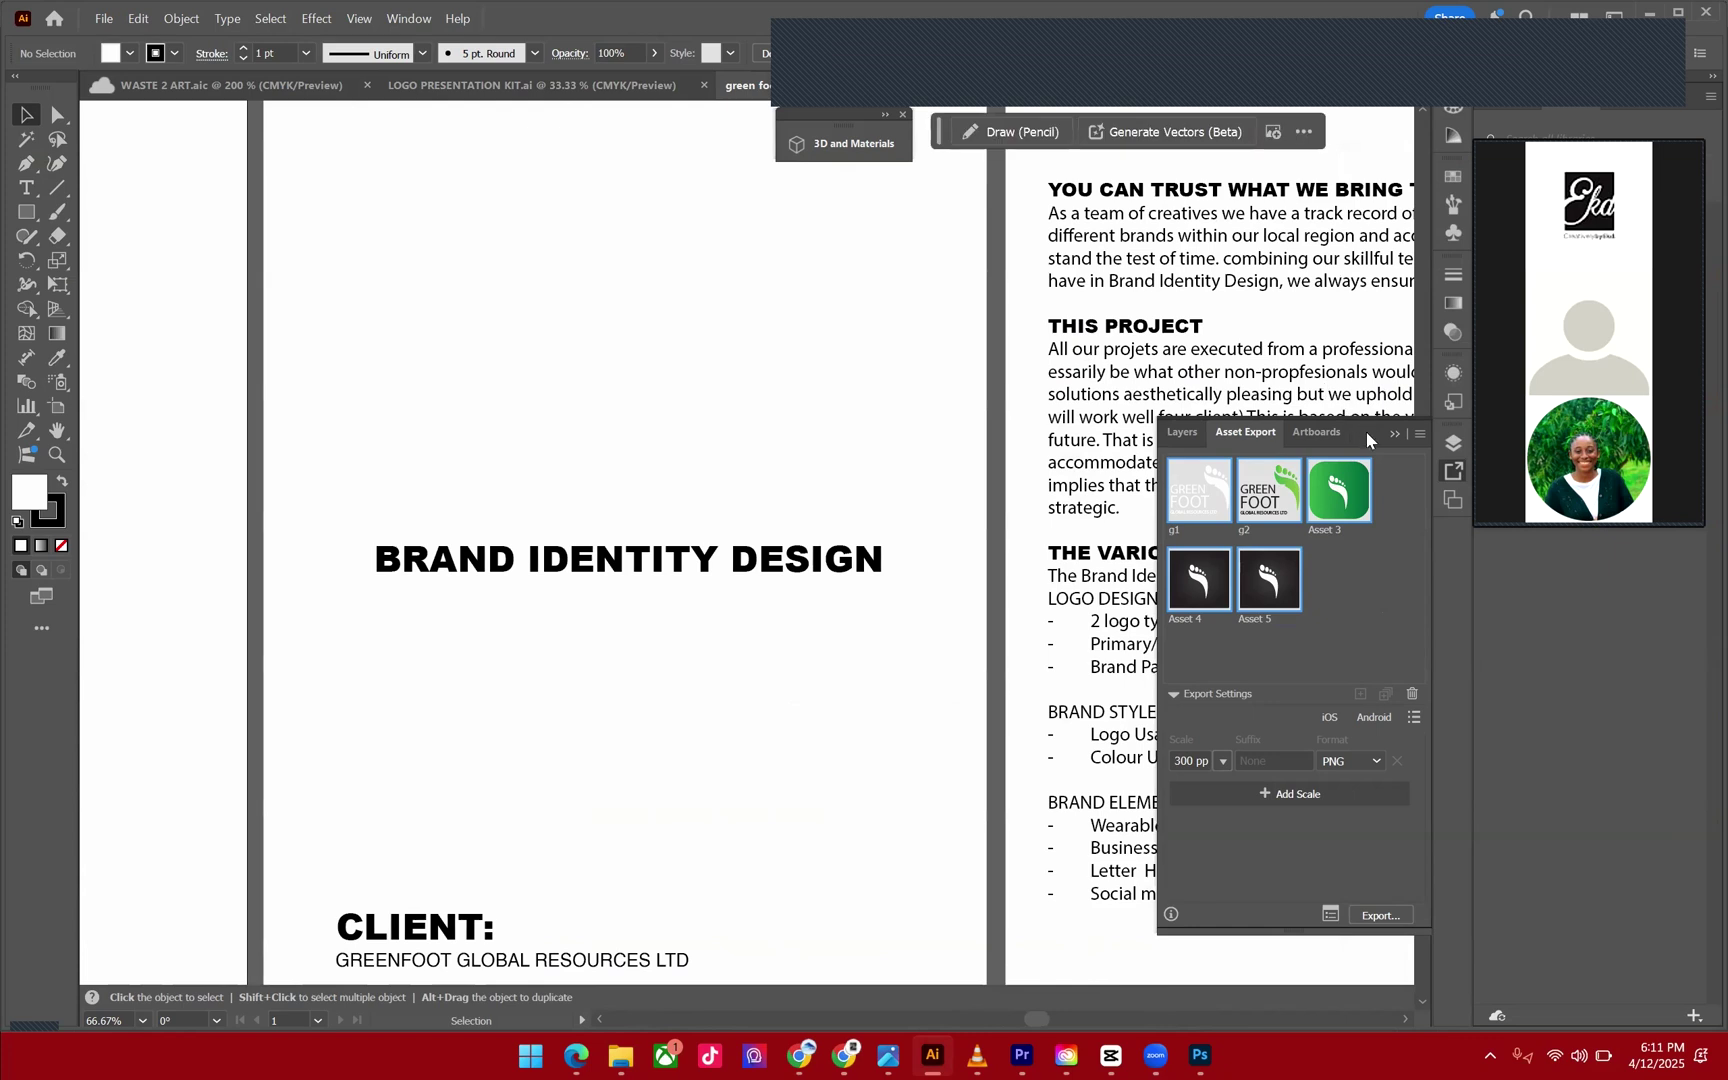
Collapse the asset export settings covering the proposal and view the Brand Identity Design cover page with its client name.
left_click(1395, 434)
scroll(834, 716, "right", 1)
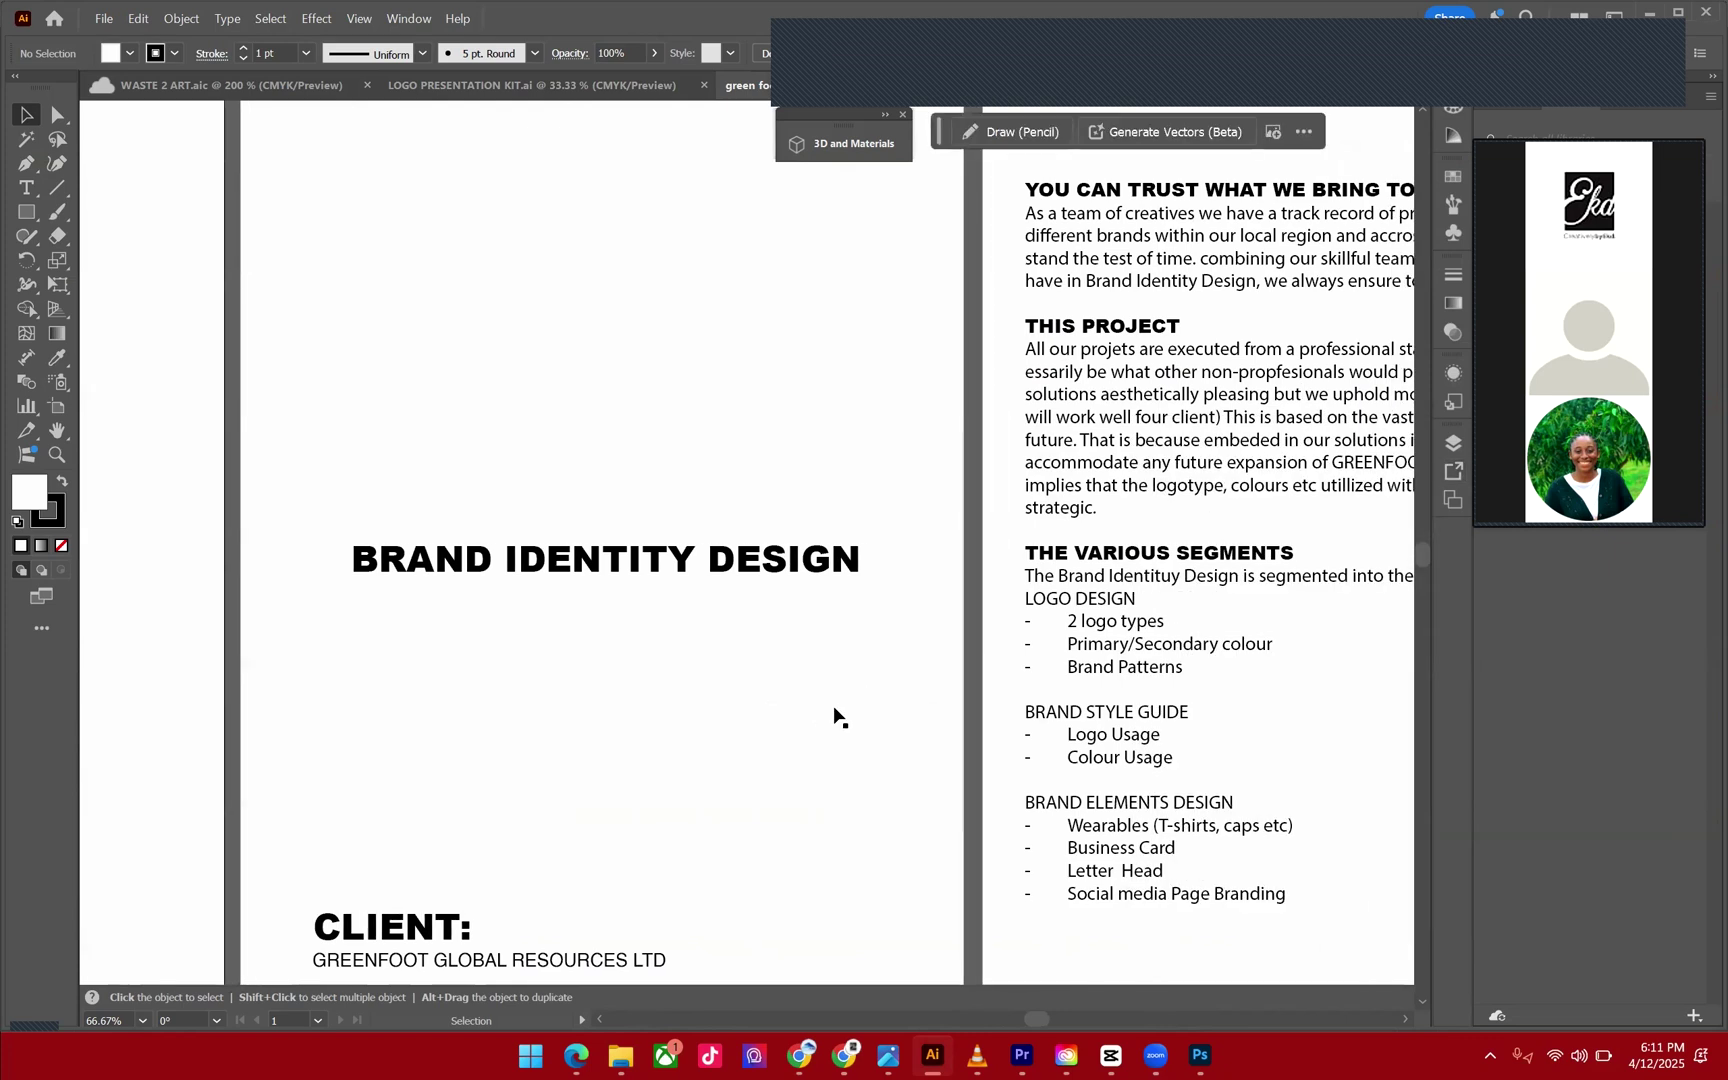
scroll(834, 716, "up", 1)
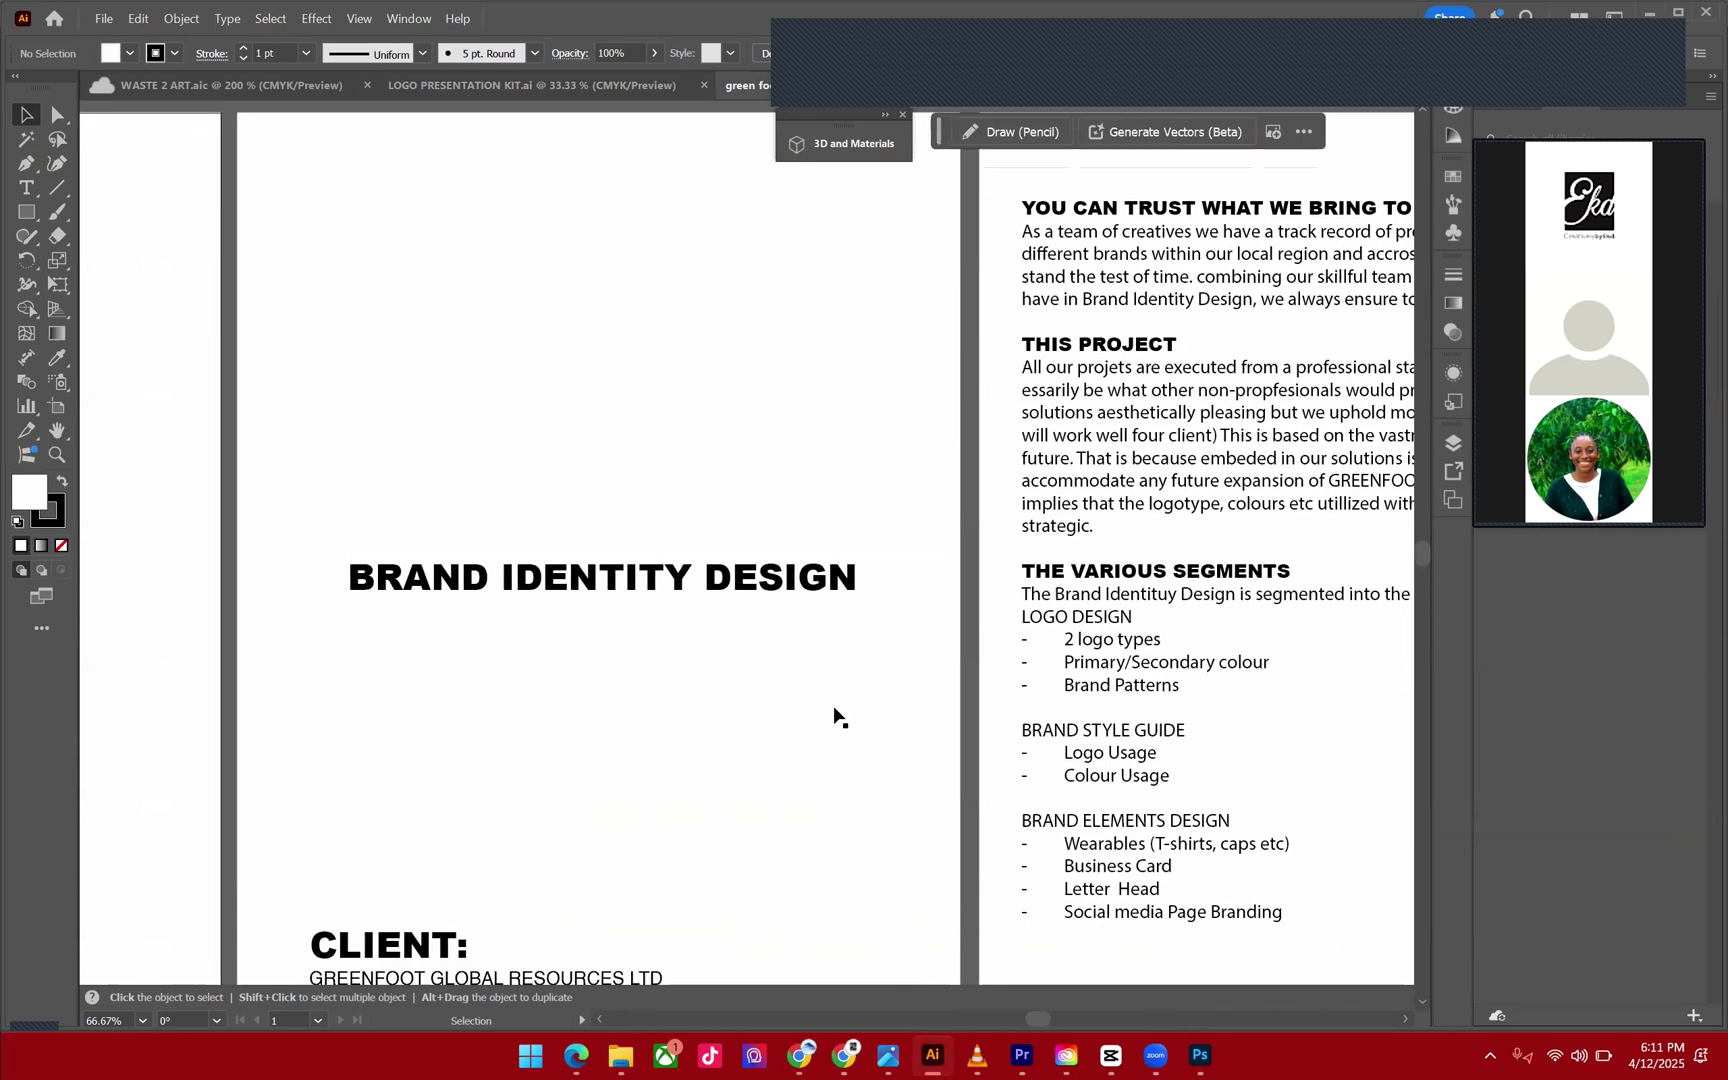
scroll(834, 716, "down", 1)
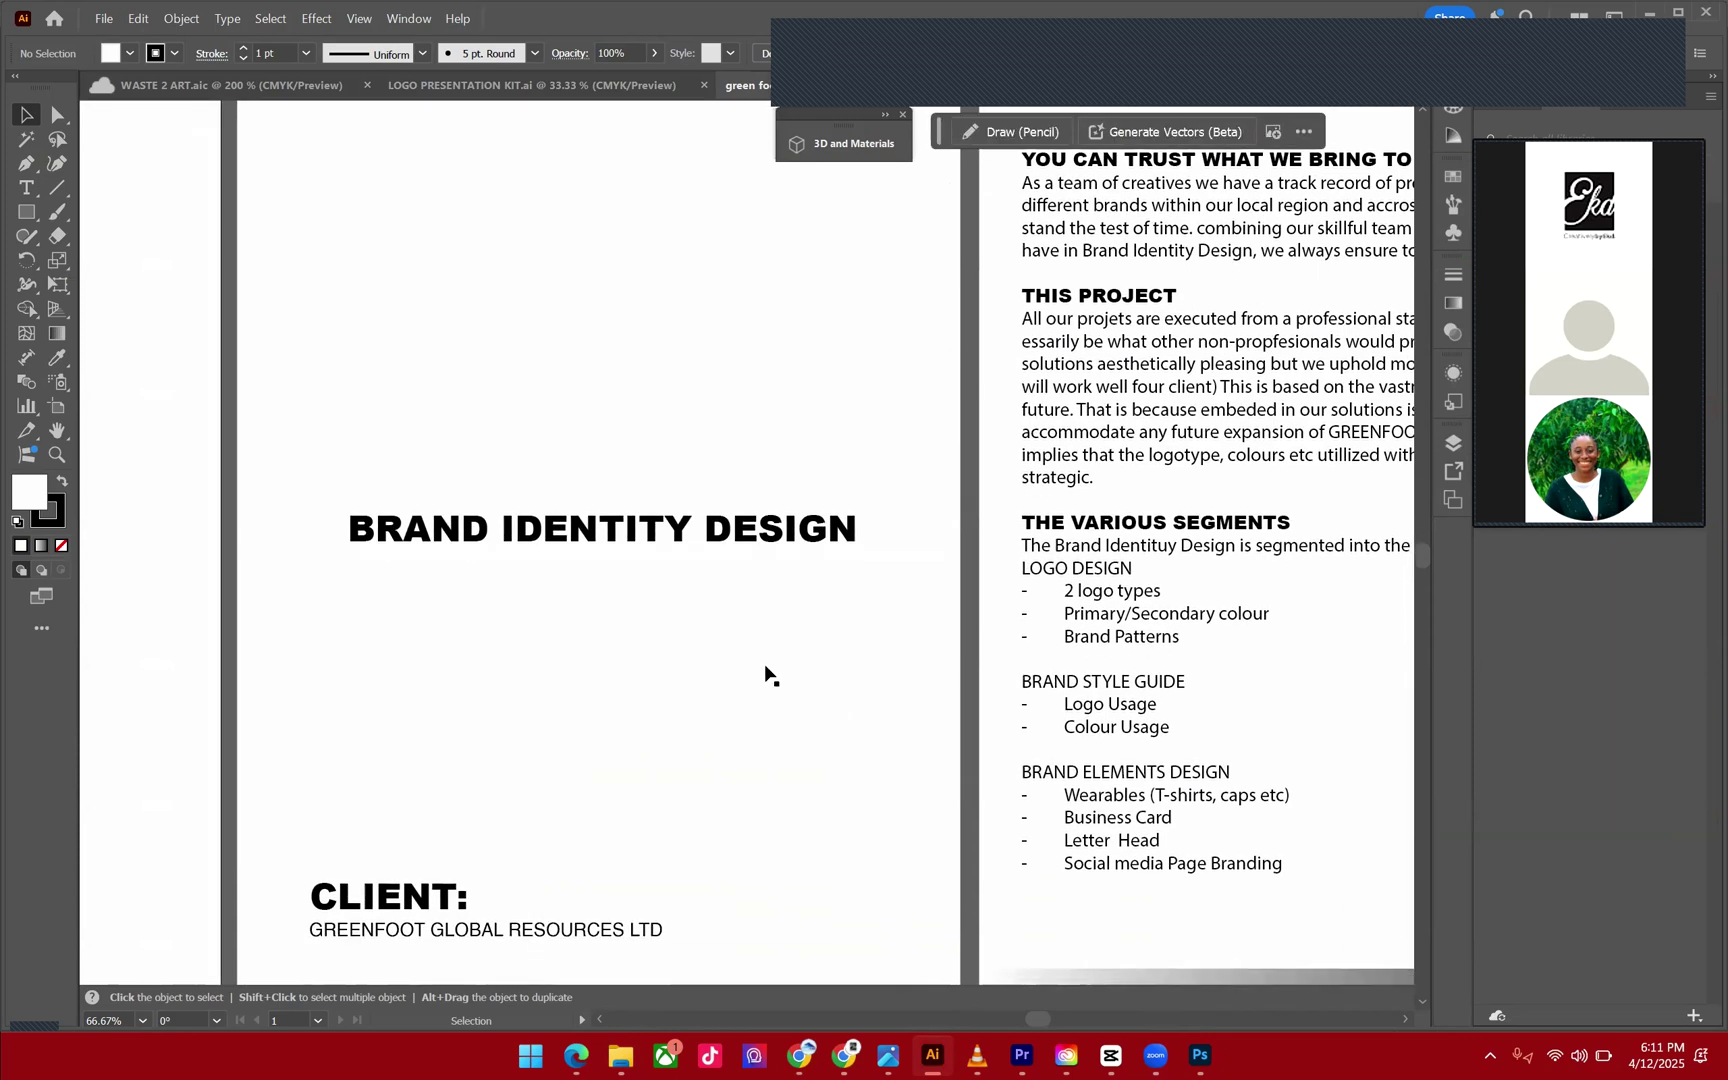
scroll(752, 668, "left", 3)
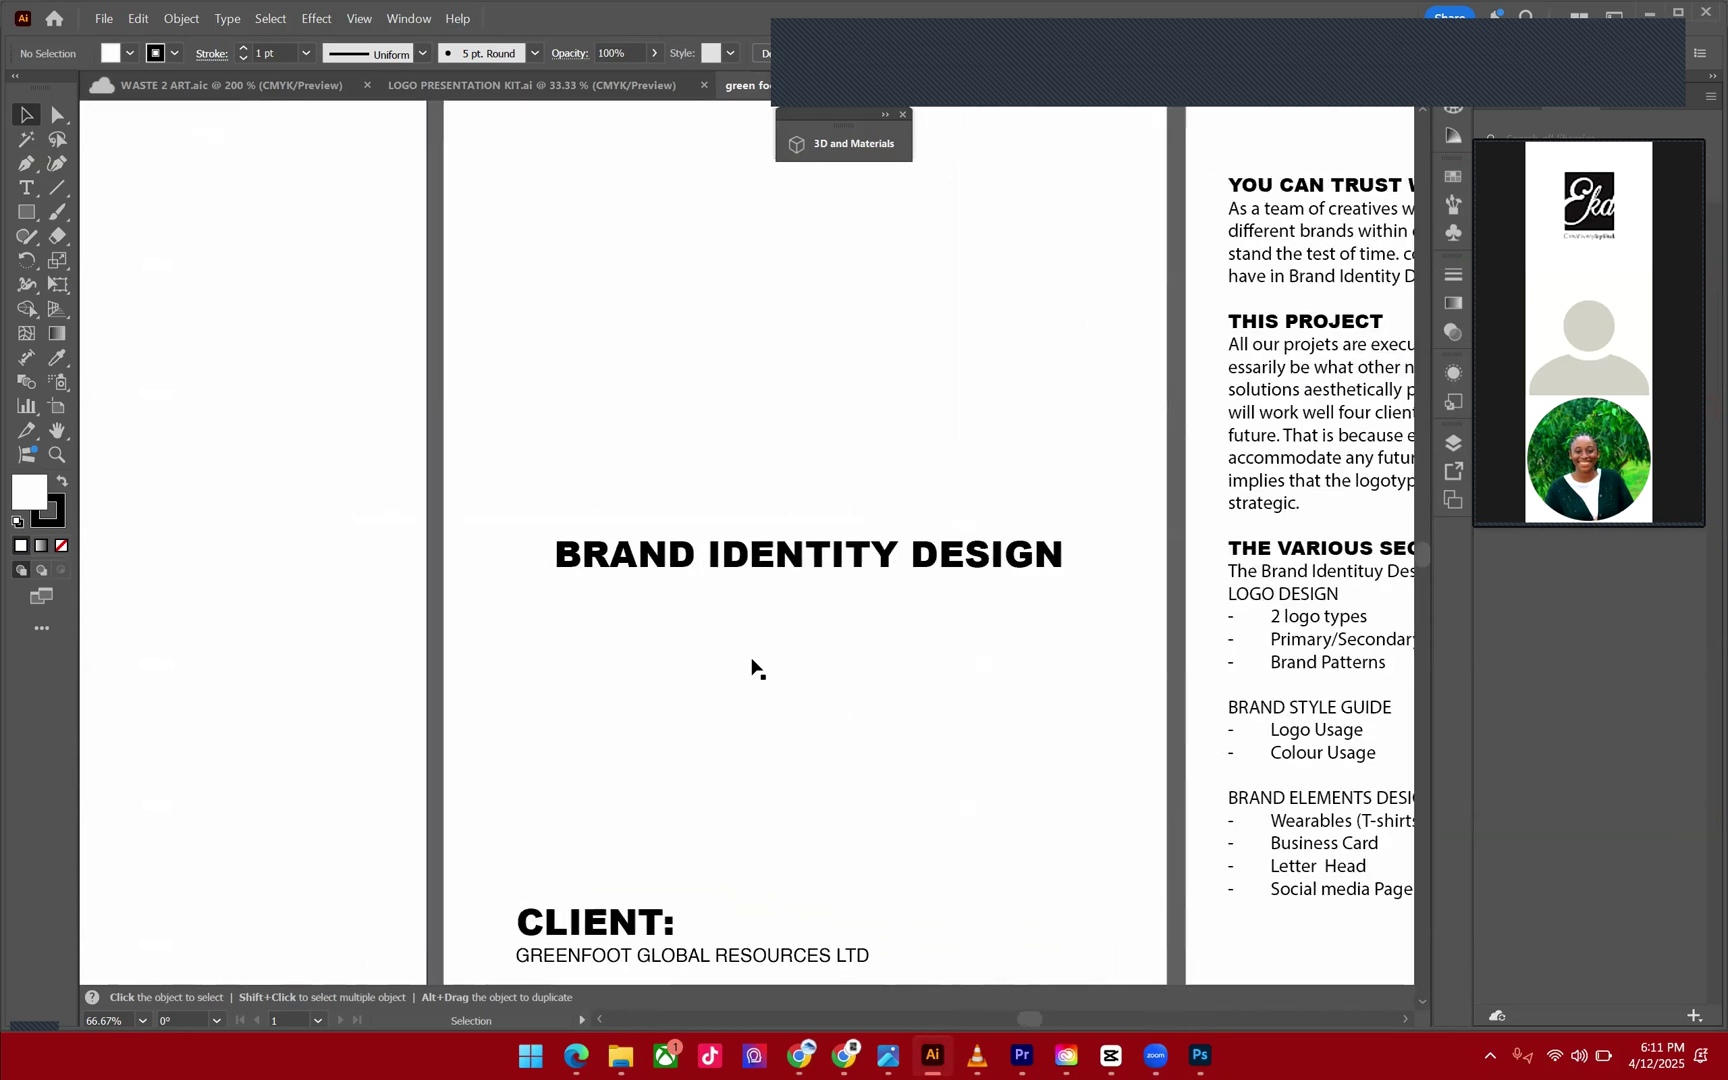
scroll(1124, 346, "left", 1)
scroll(1022, 590, "right", 4)
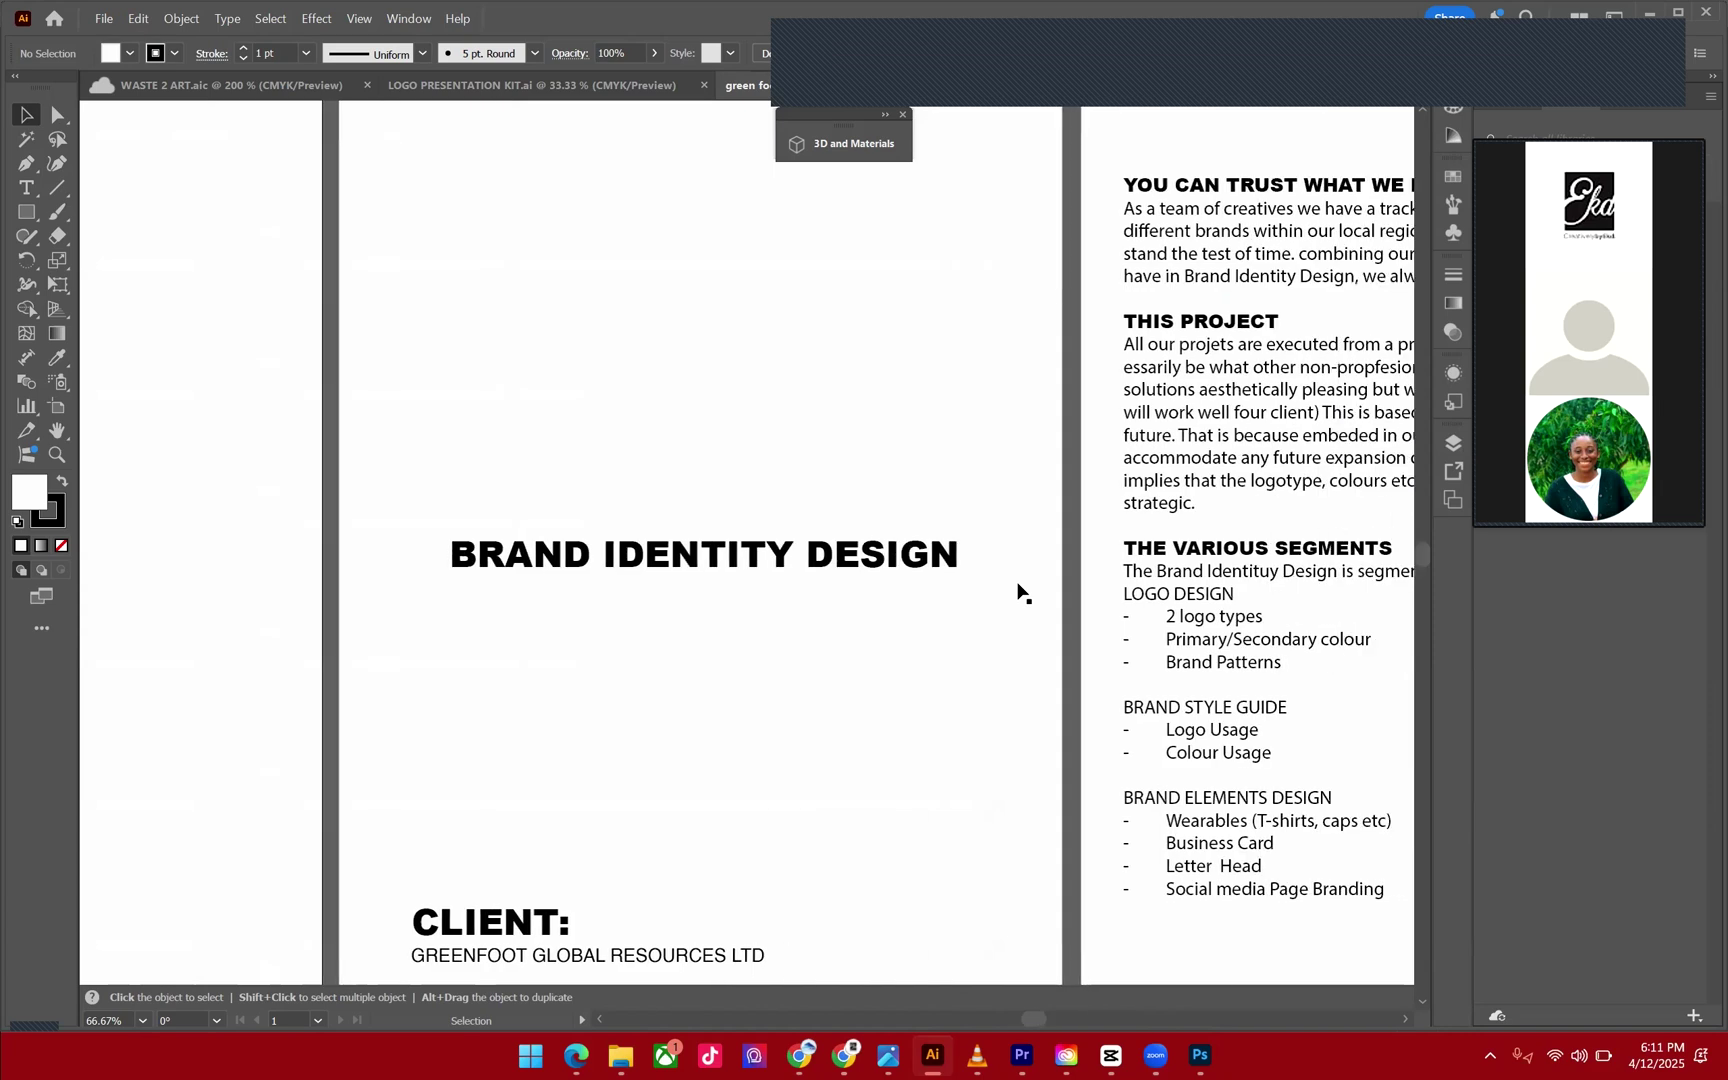
Survey the proposal pages from the introduction through the logo concept to the different logo formats, and return to the cover page.
scroll(1020, 592, "right", 8)
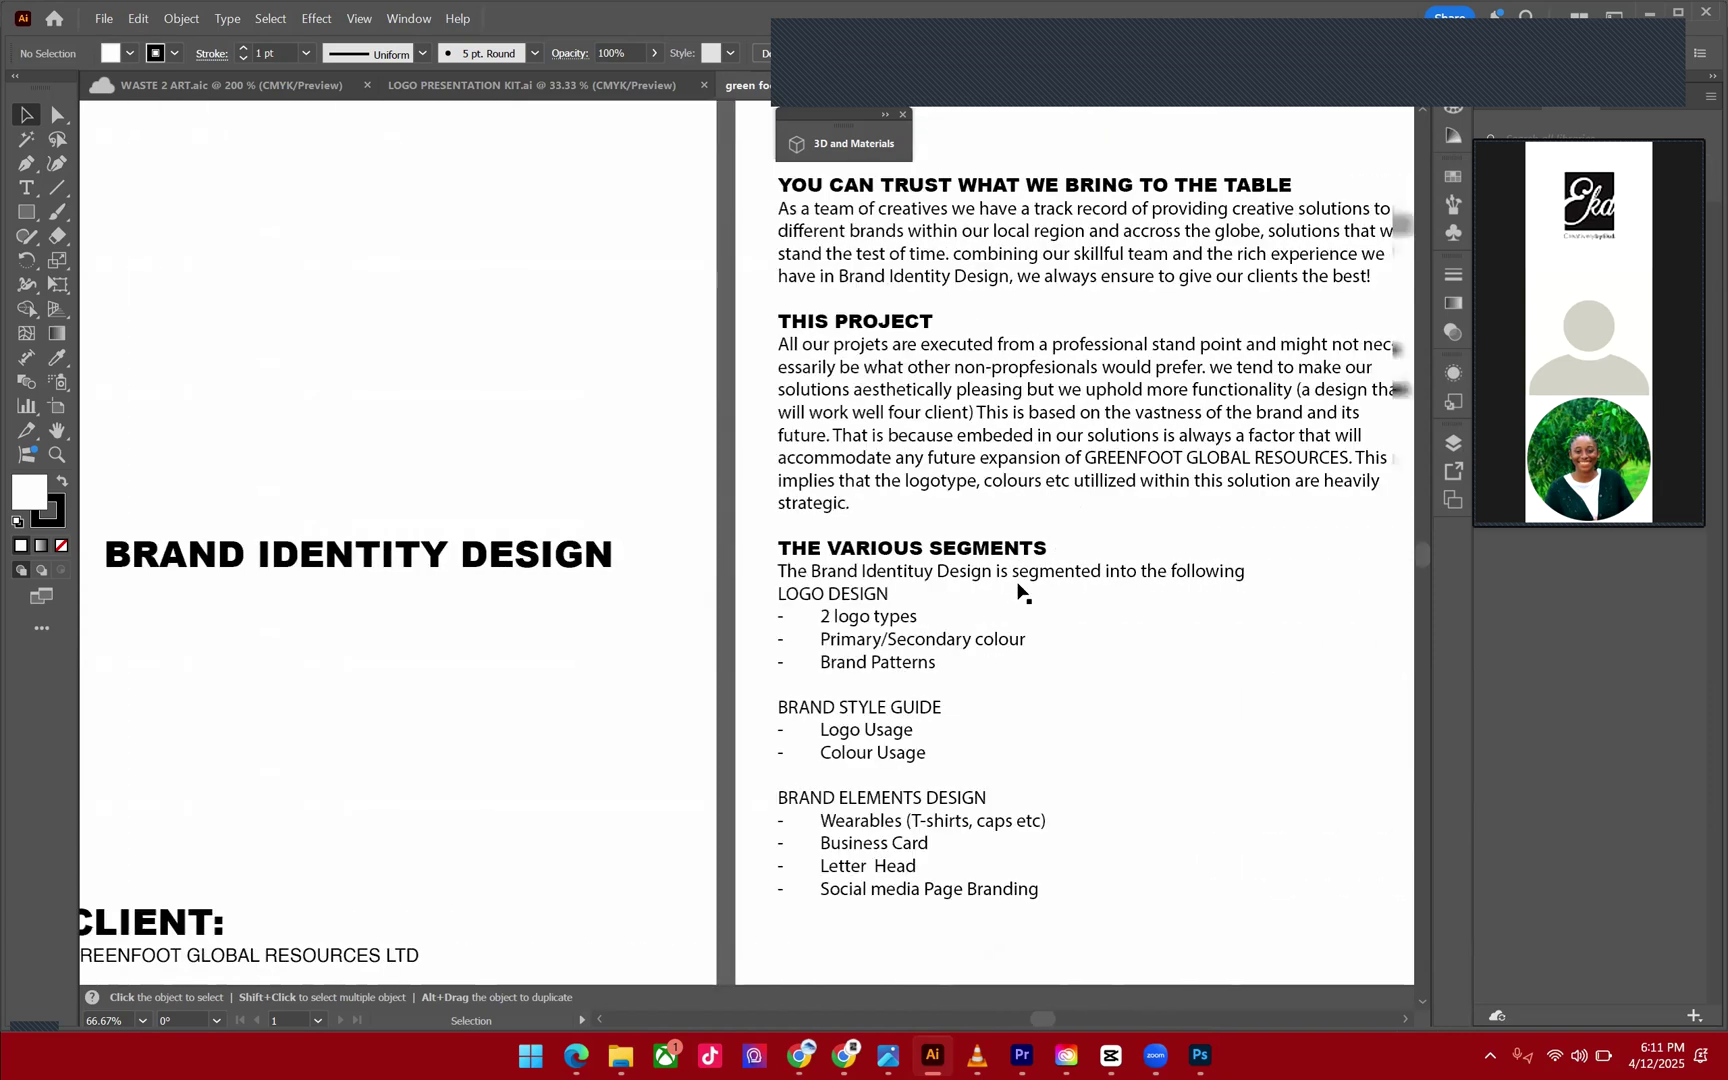
scroll(1018, 592, "right", 6)
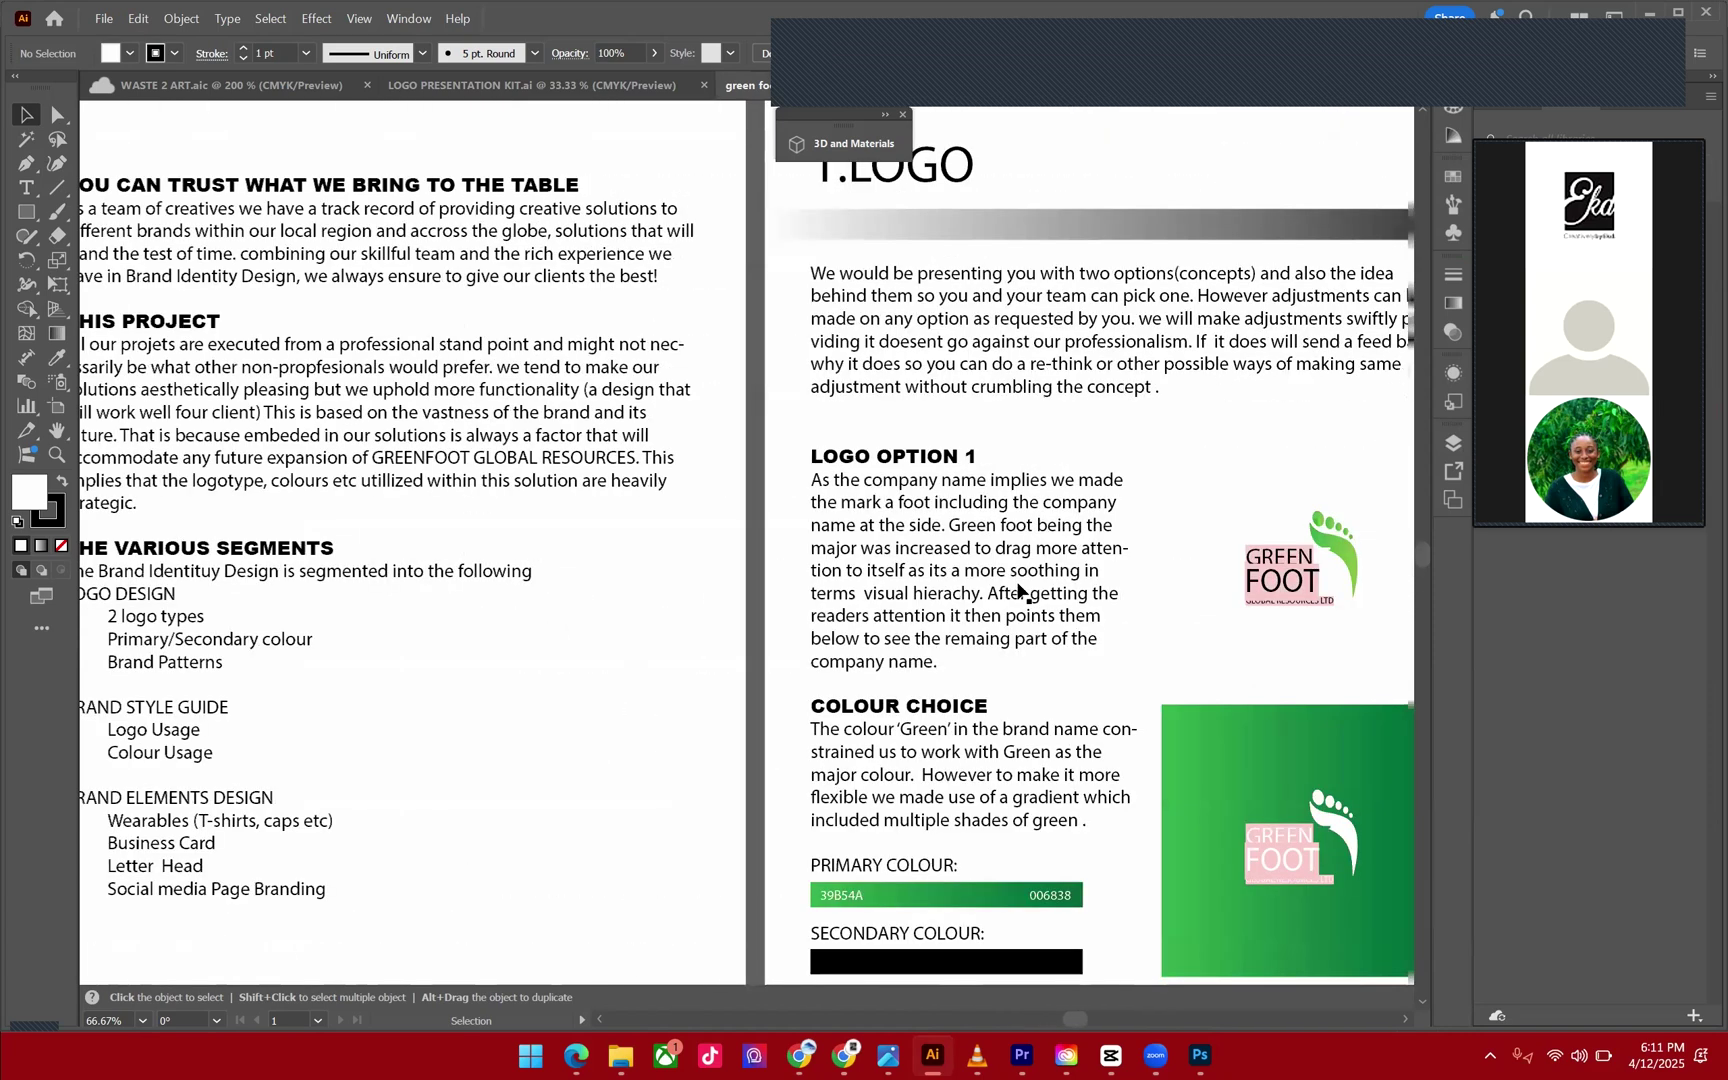
scroll(1018, 592, "right", 6)
scroll(1018, 592, "right", 9)
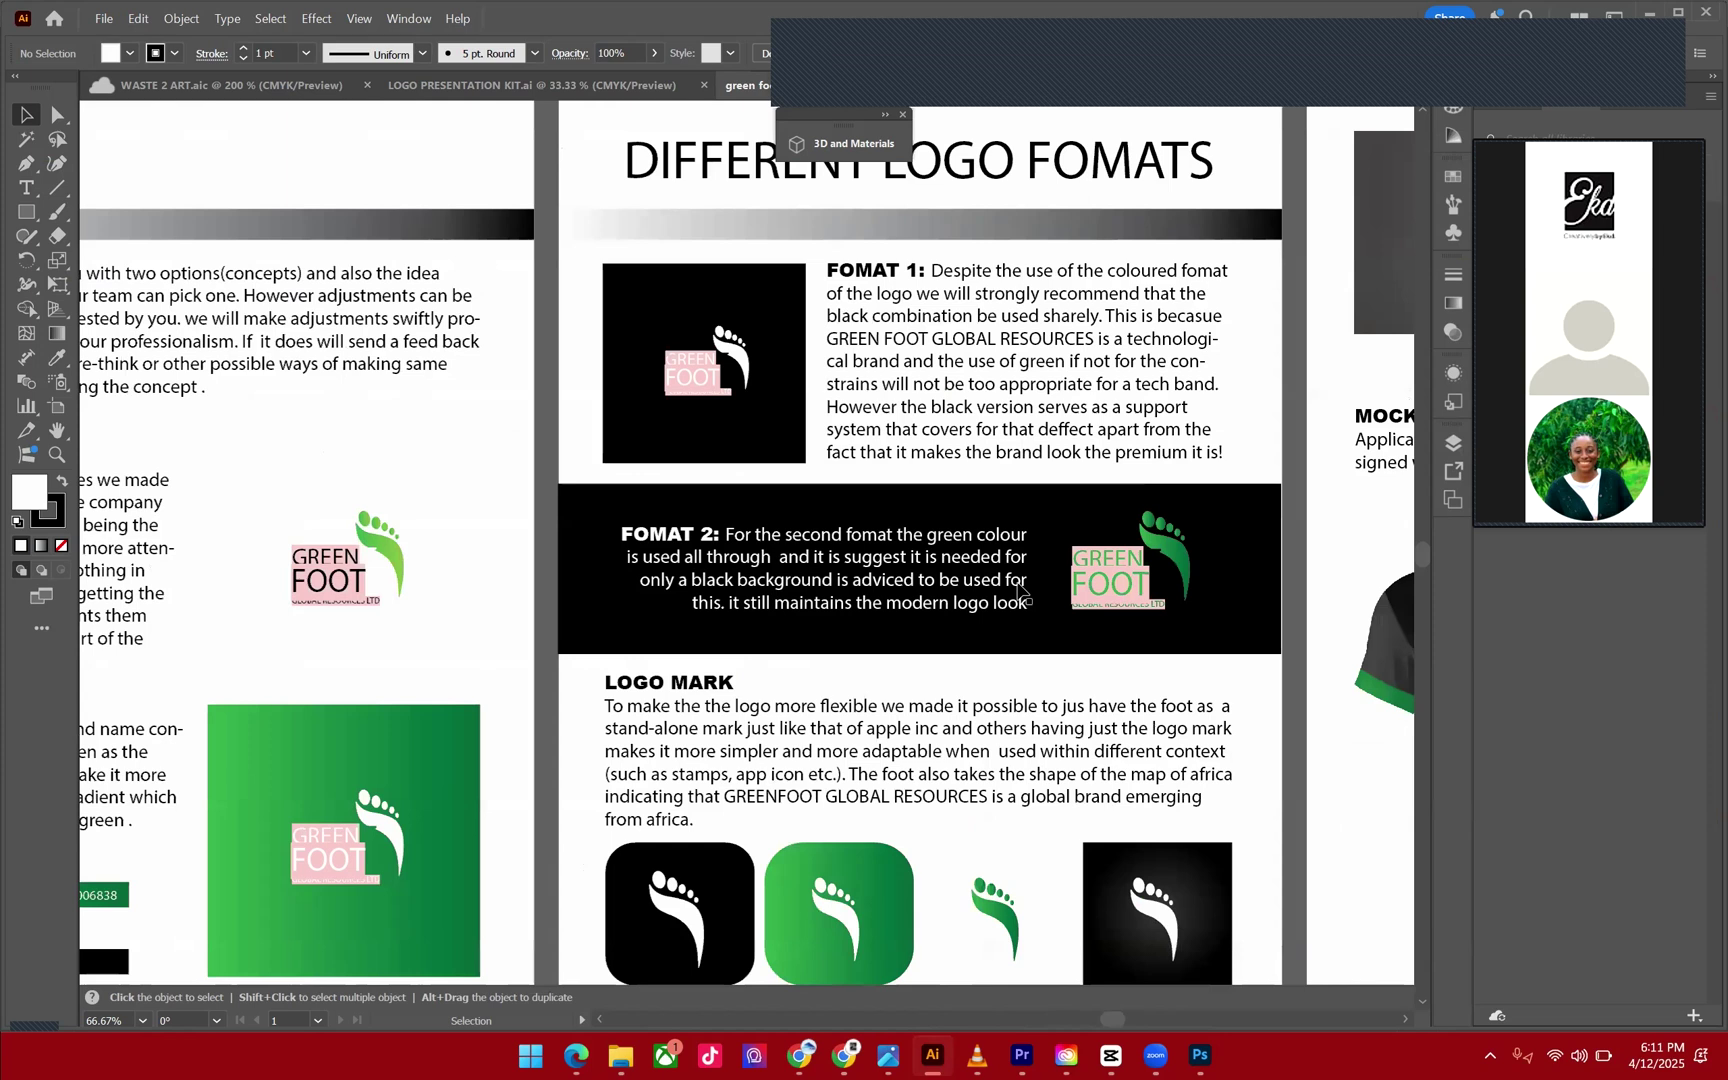
scroll(1018, 592, "right", 2)
scroll(1018, 592, "down", 1)
scroll(677, 508, "left", 3)
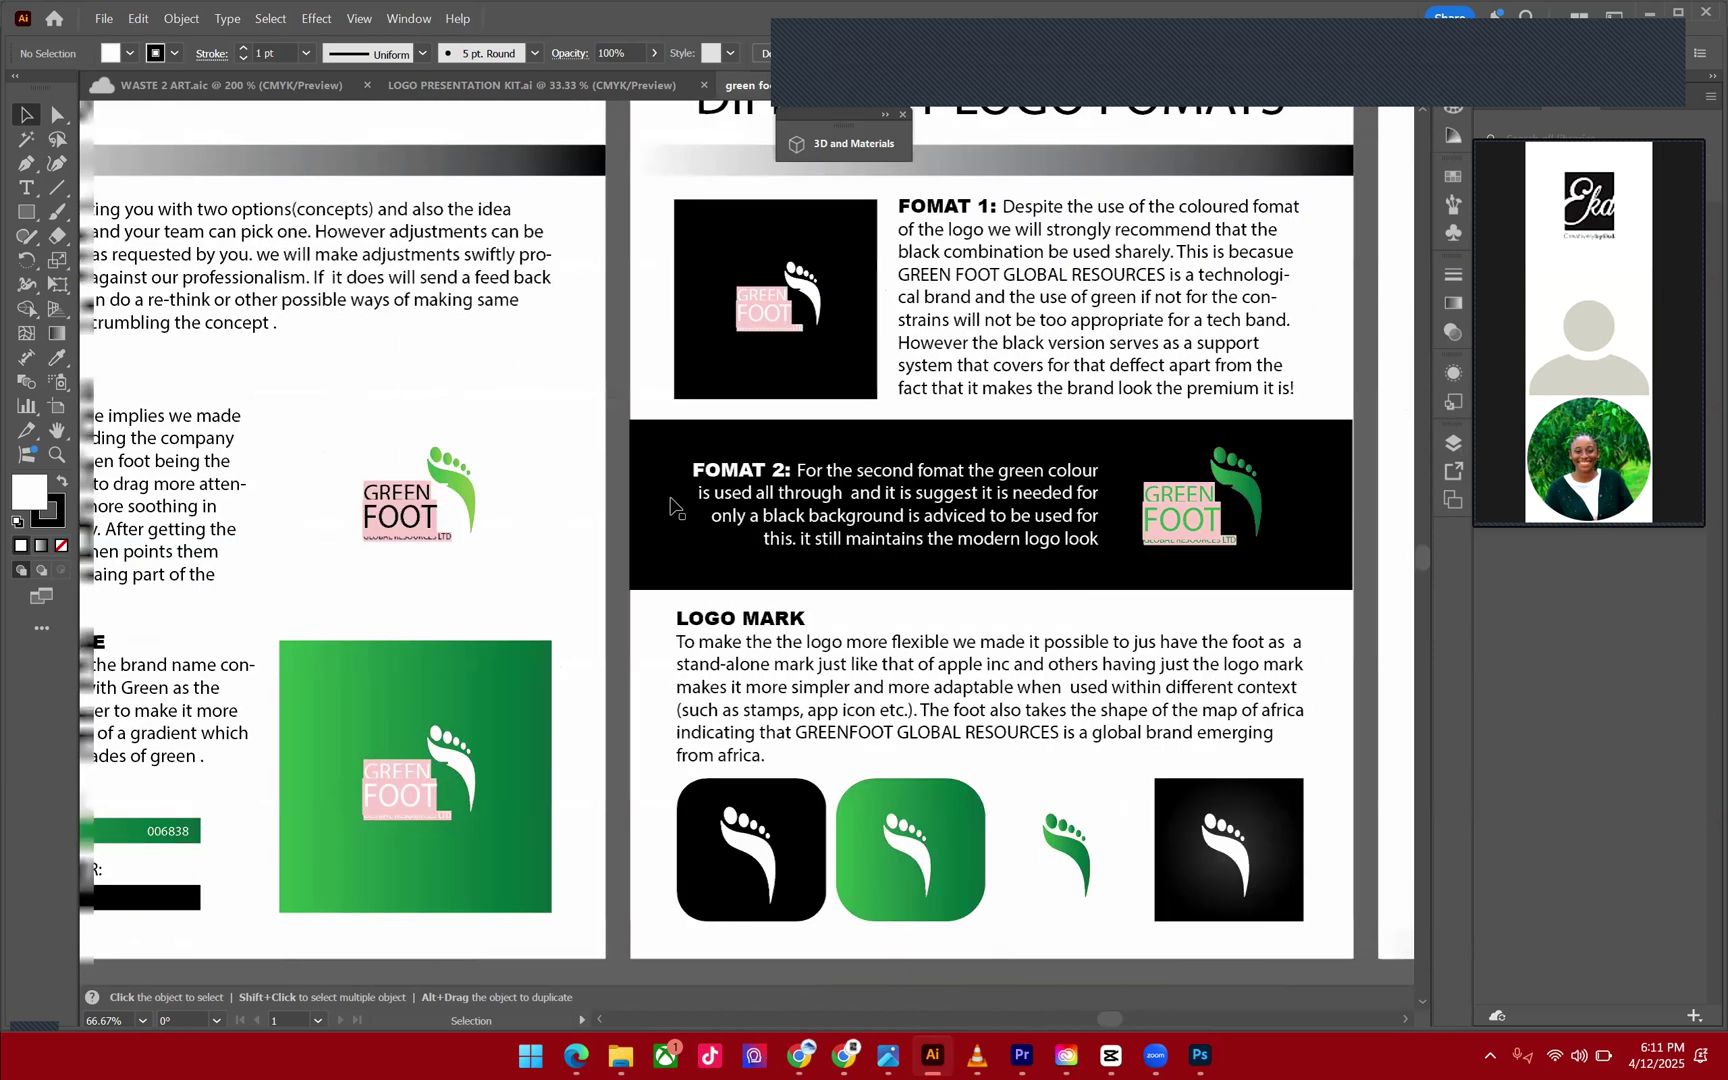
scroll(677, 508, "left", 11)
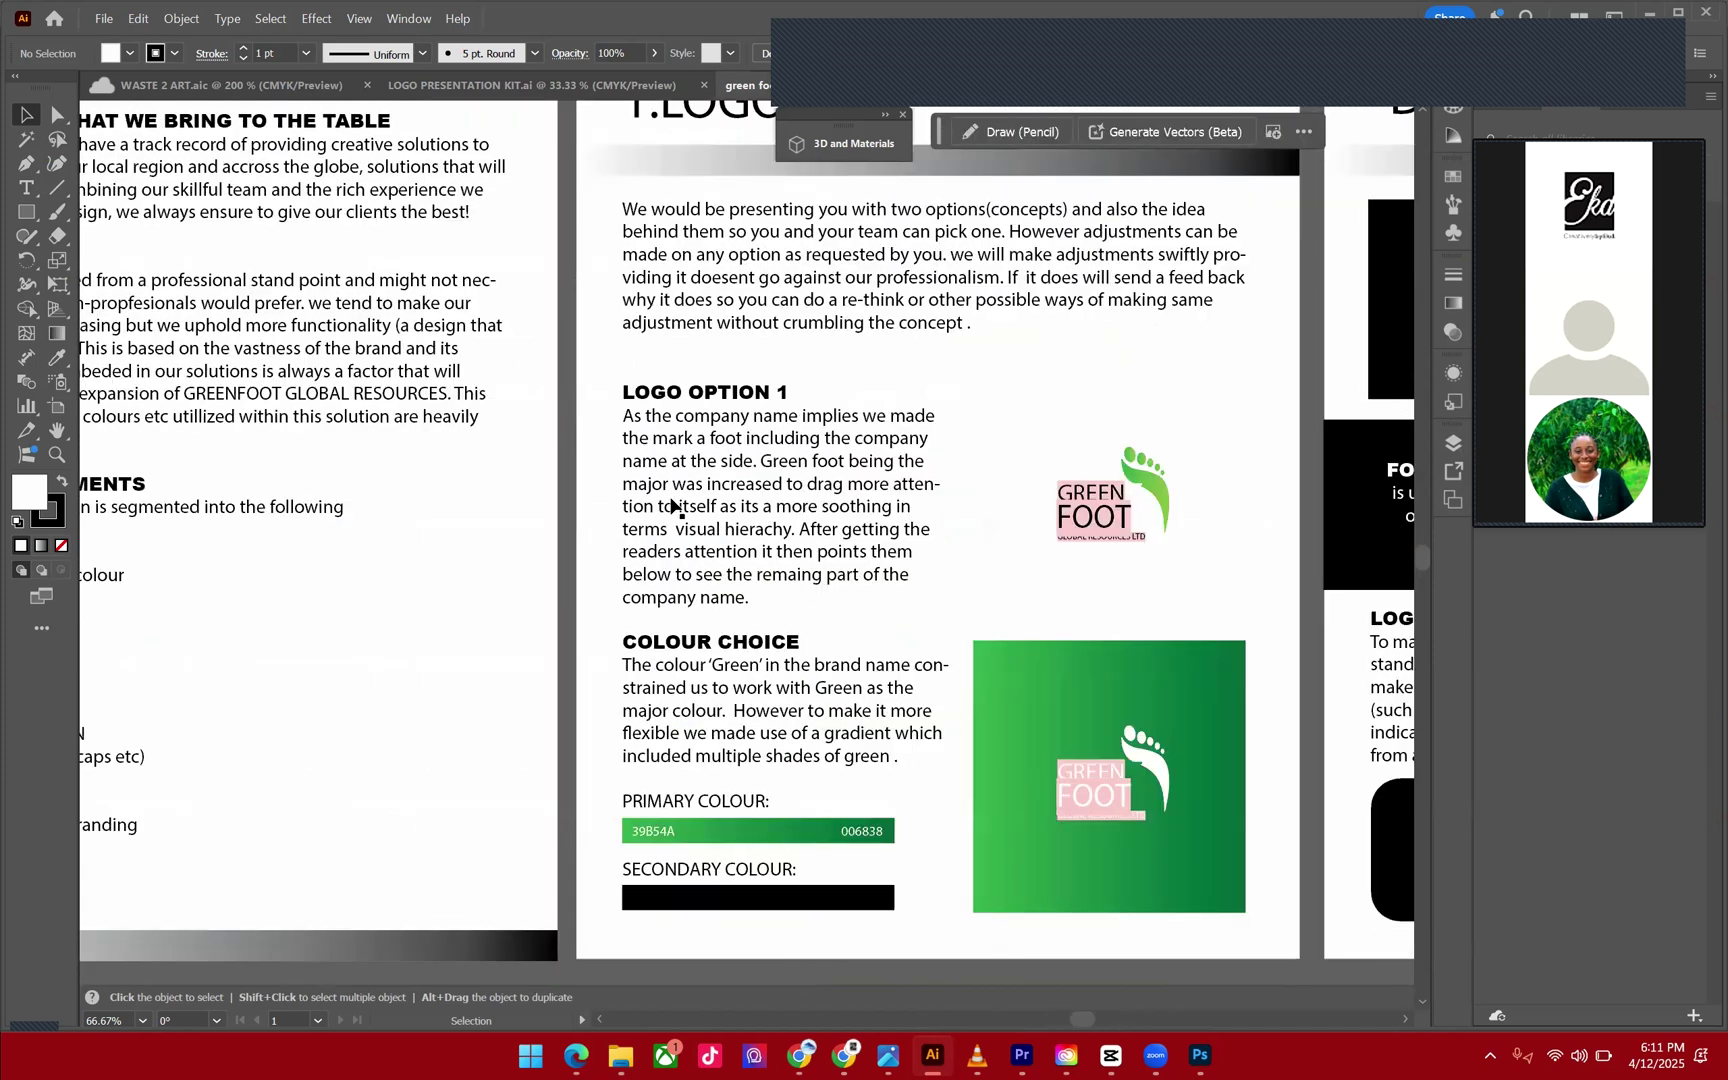
scroll(671, 506, "left", 6)
scroll(671, 506, "up", 1)
scroll(671, 506, "left", 11)
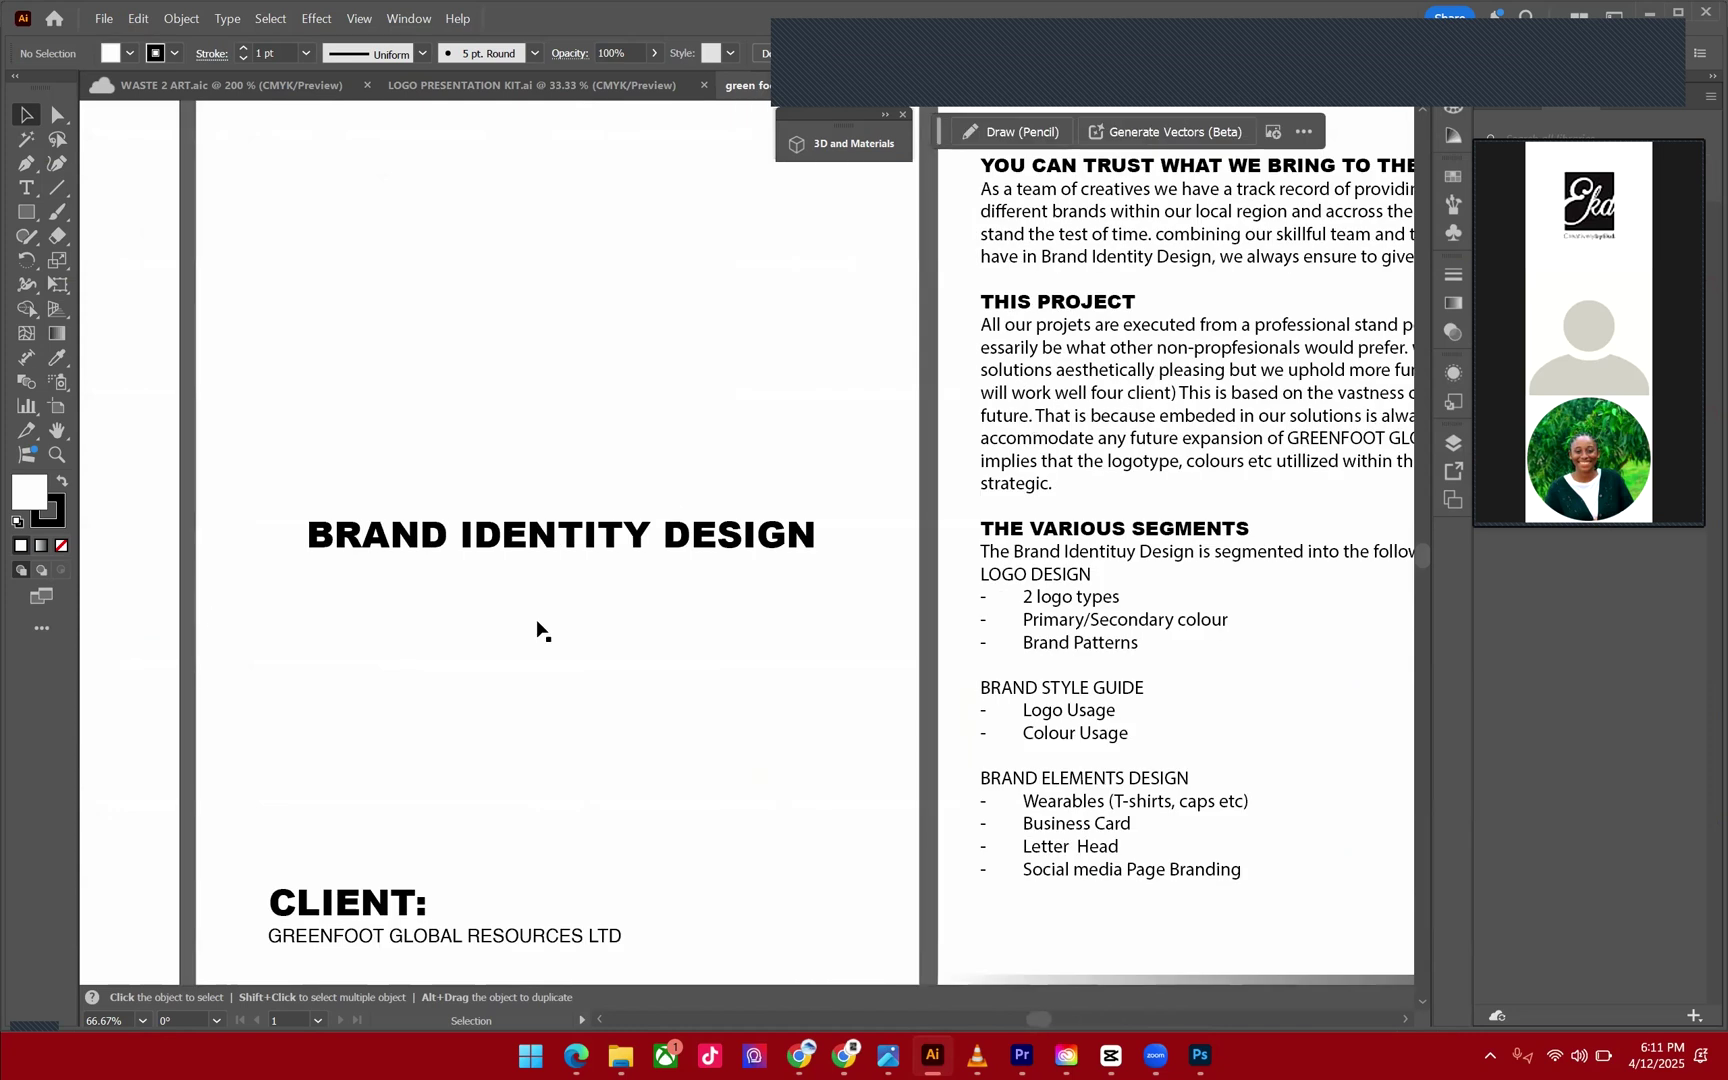
scroll(538, 628, "down", 1)
scroll(538, 628, "up", 1)
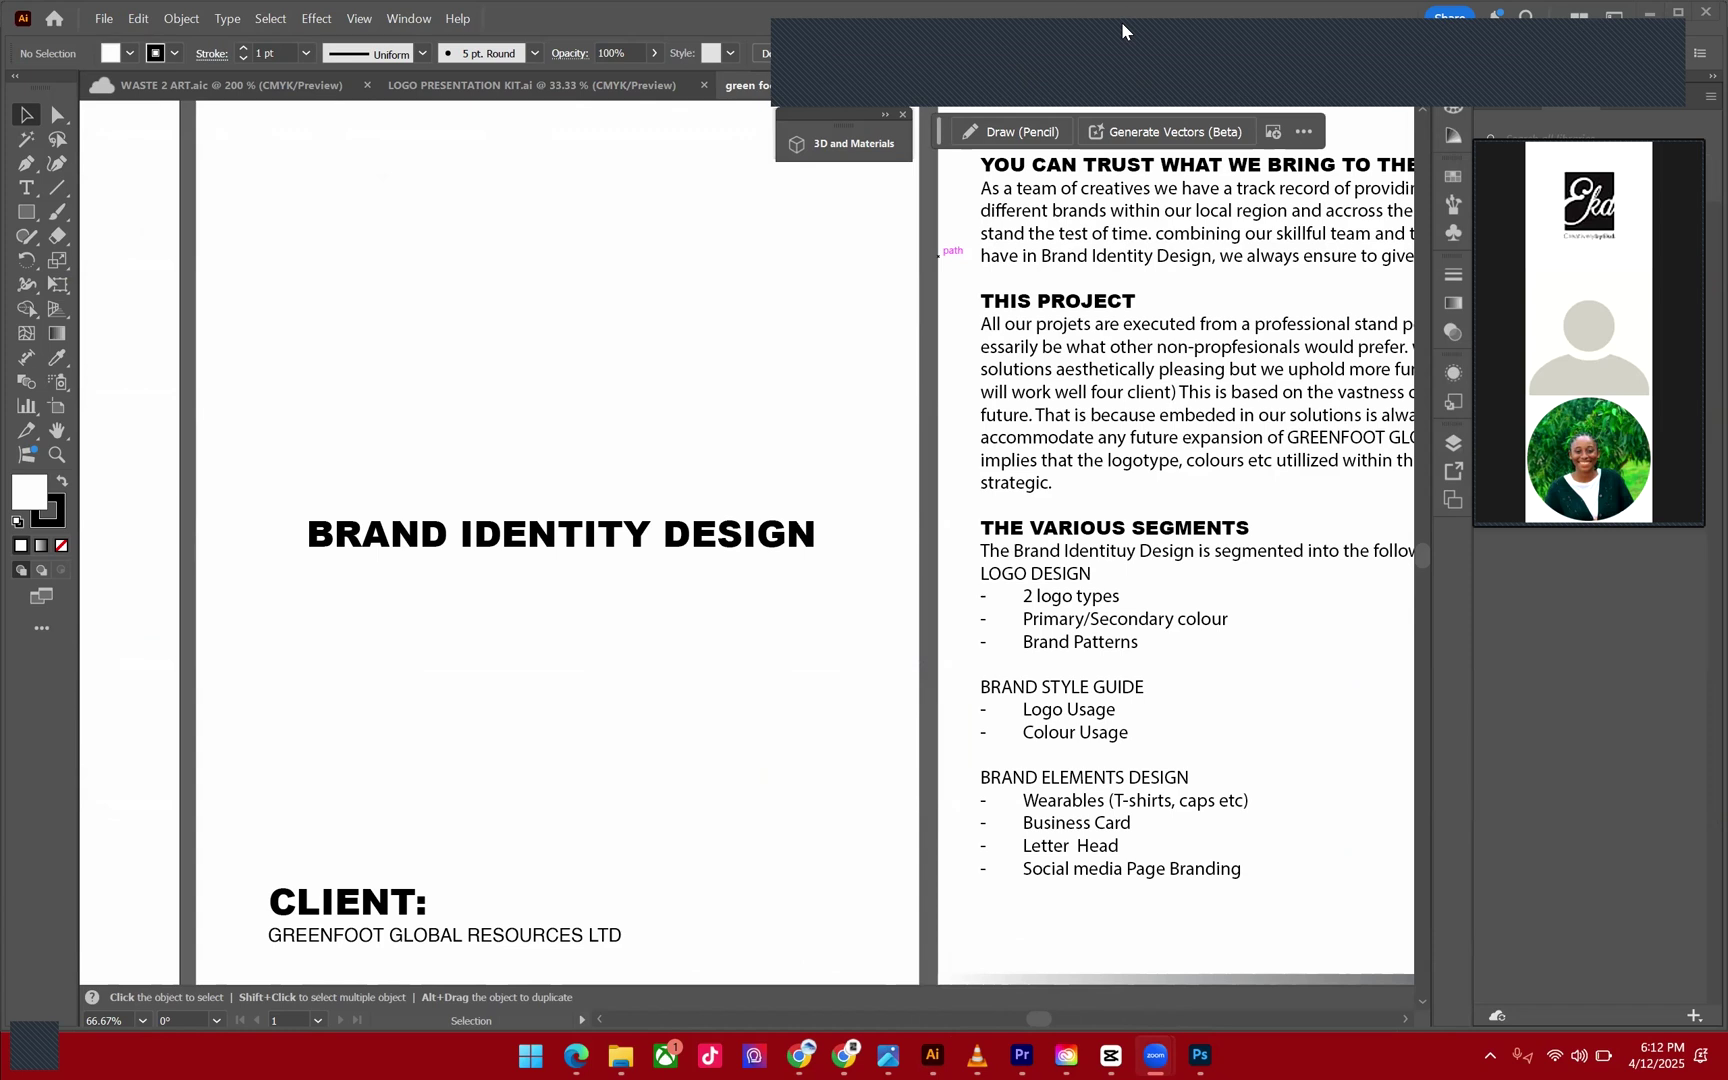
Select the cover page group and examine the introduction page, starting with the section on what the team brings to the table.
left_click(922, 370)
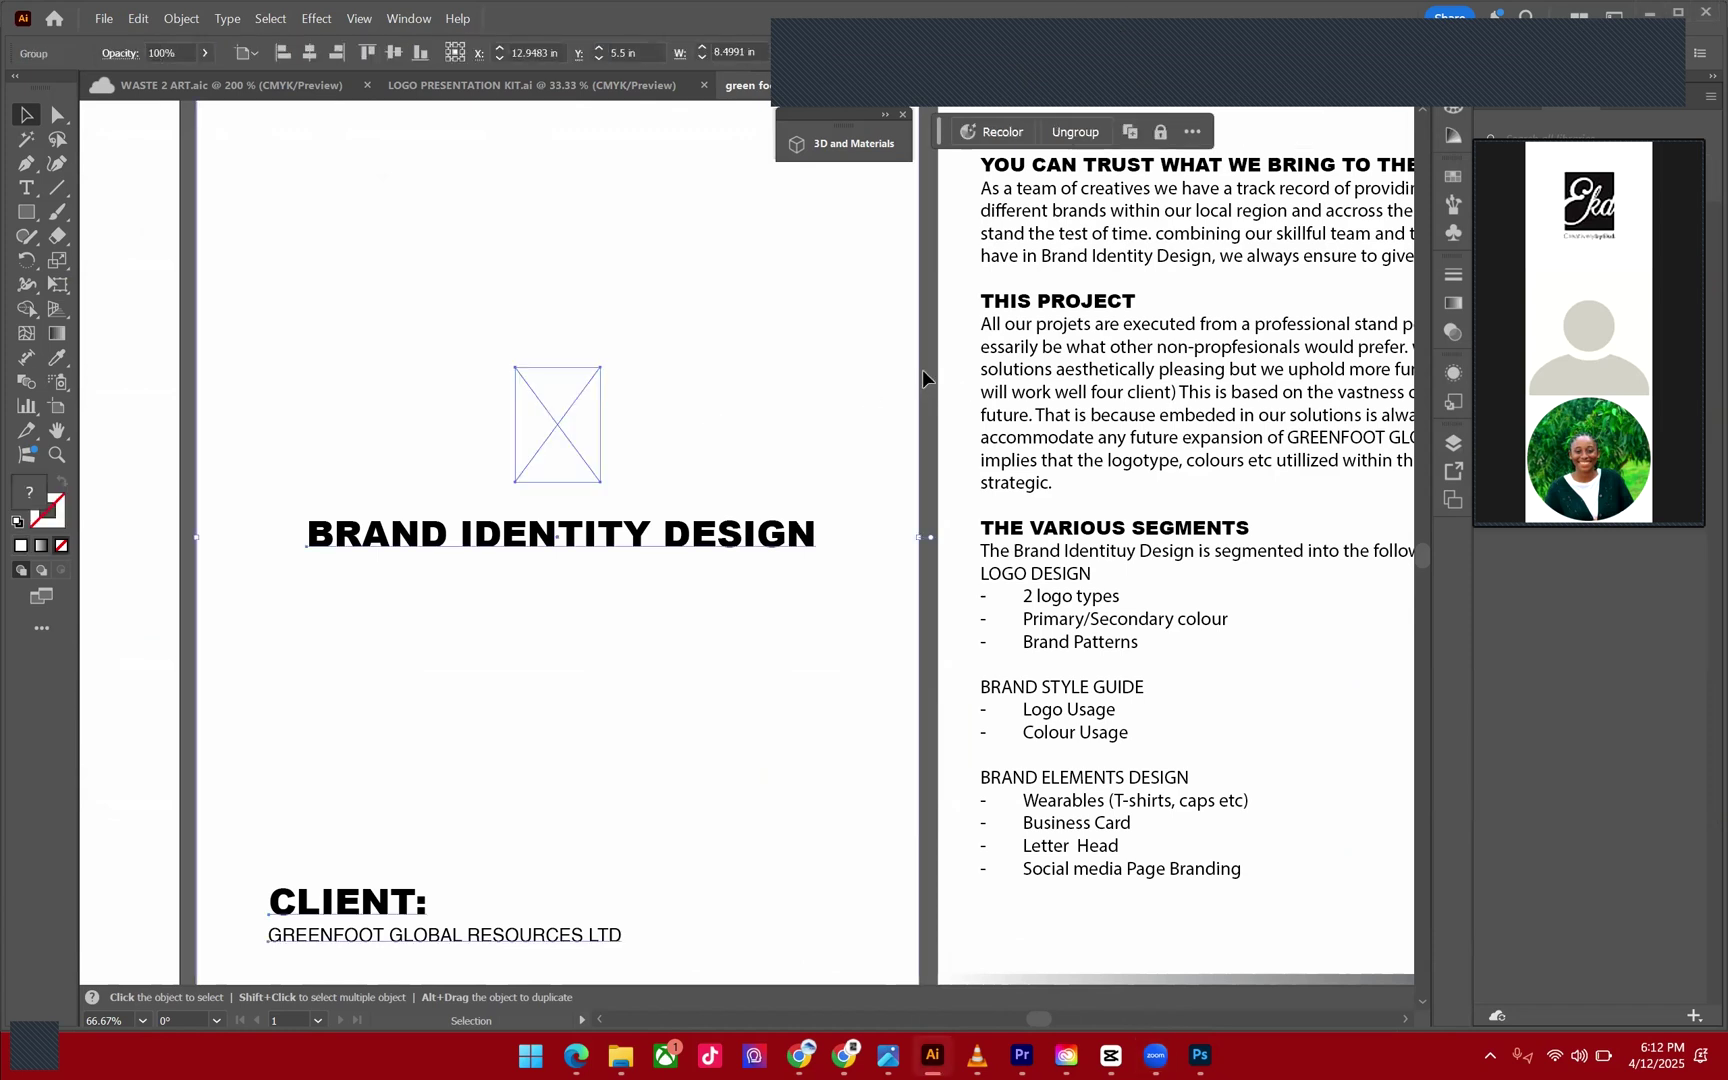
scroll(922, 369, "right", 4)
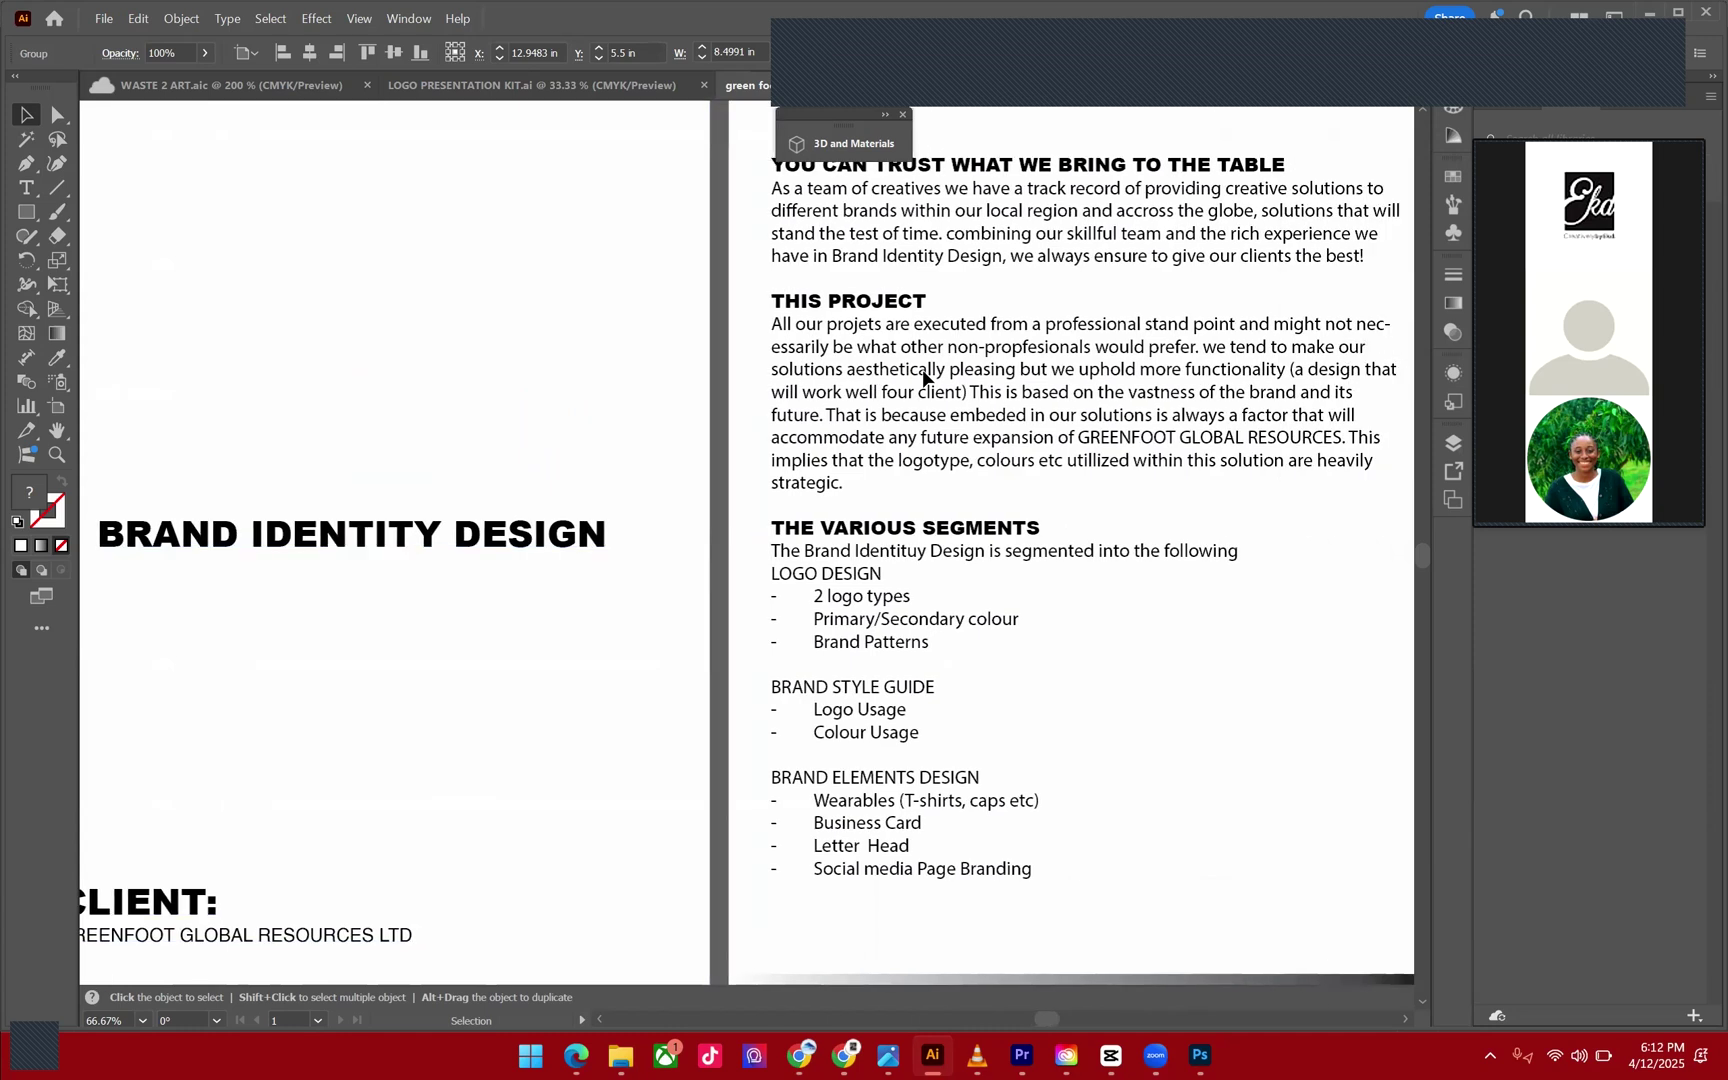
scroll(922, 374, "right", 8)
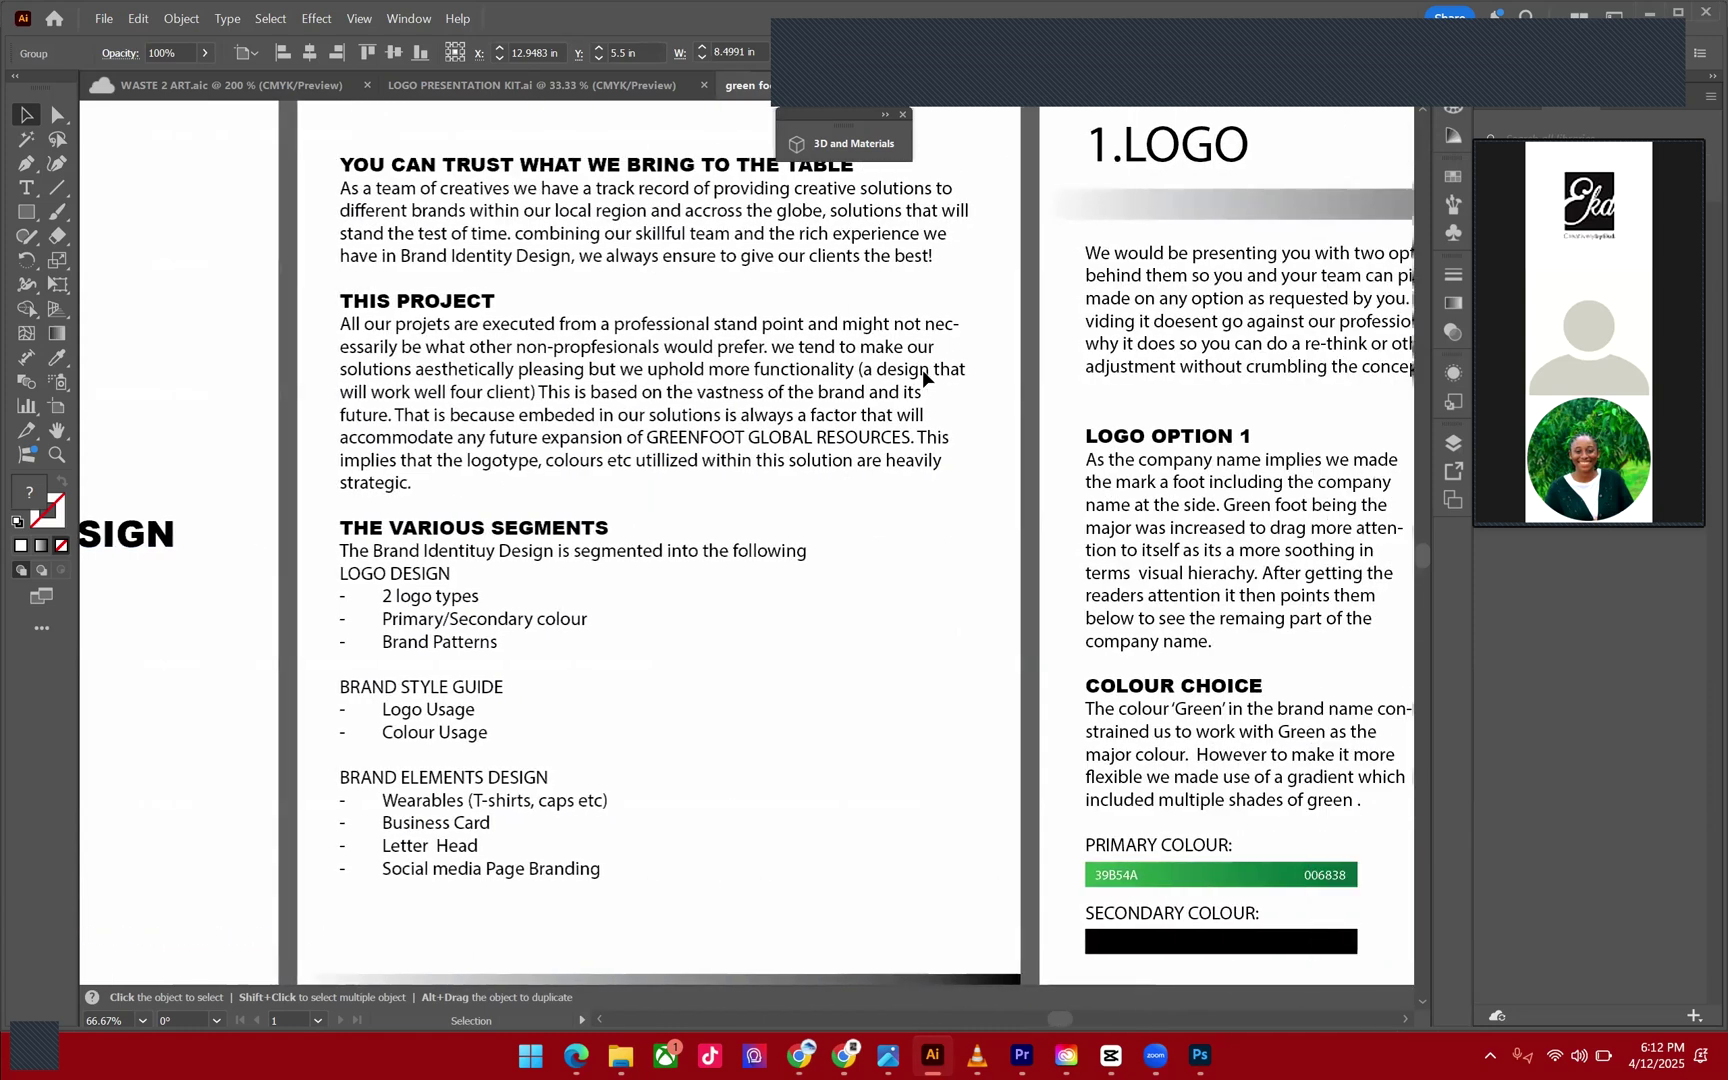
scroll(922, 369, "right", 2)
scroll(922, 369, "up", 2)
scroll(922, 369, "down", 2)
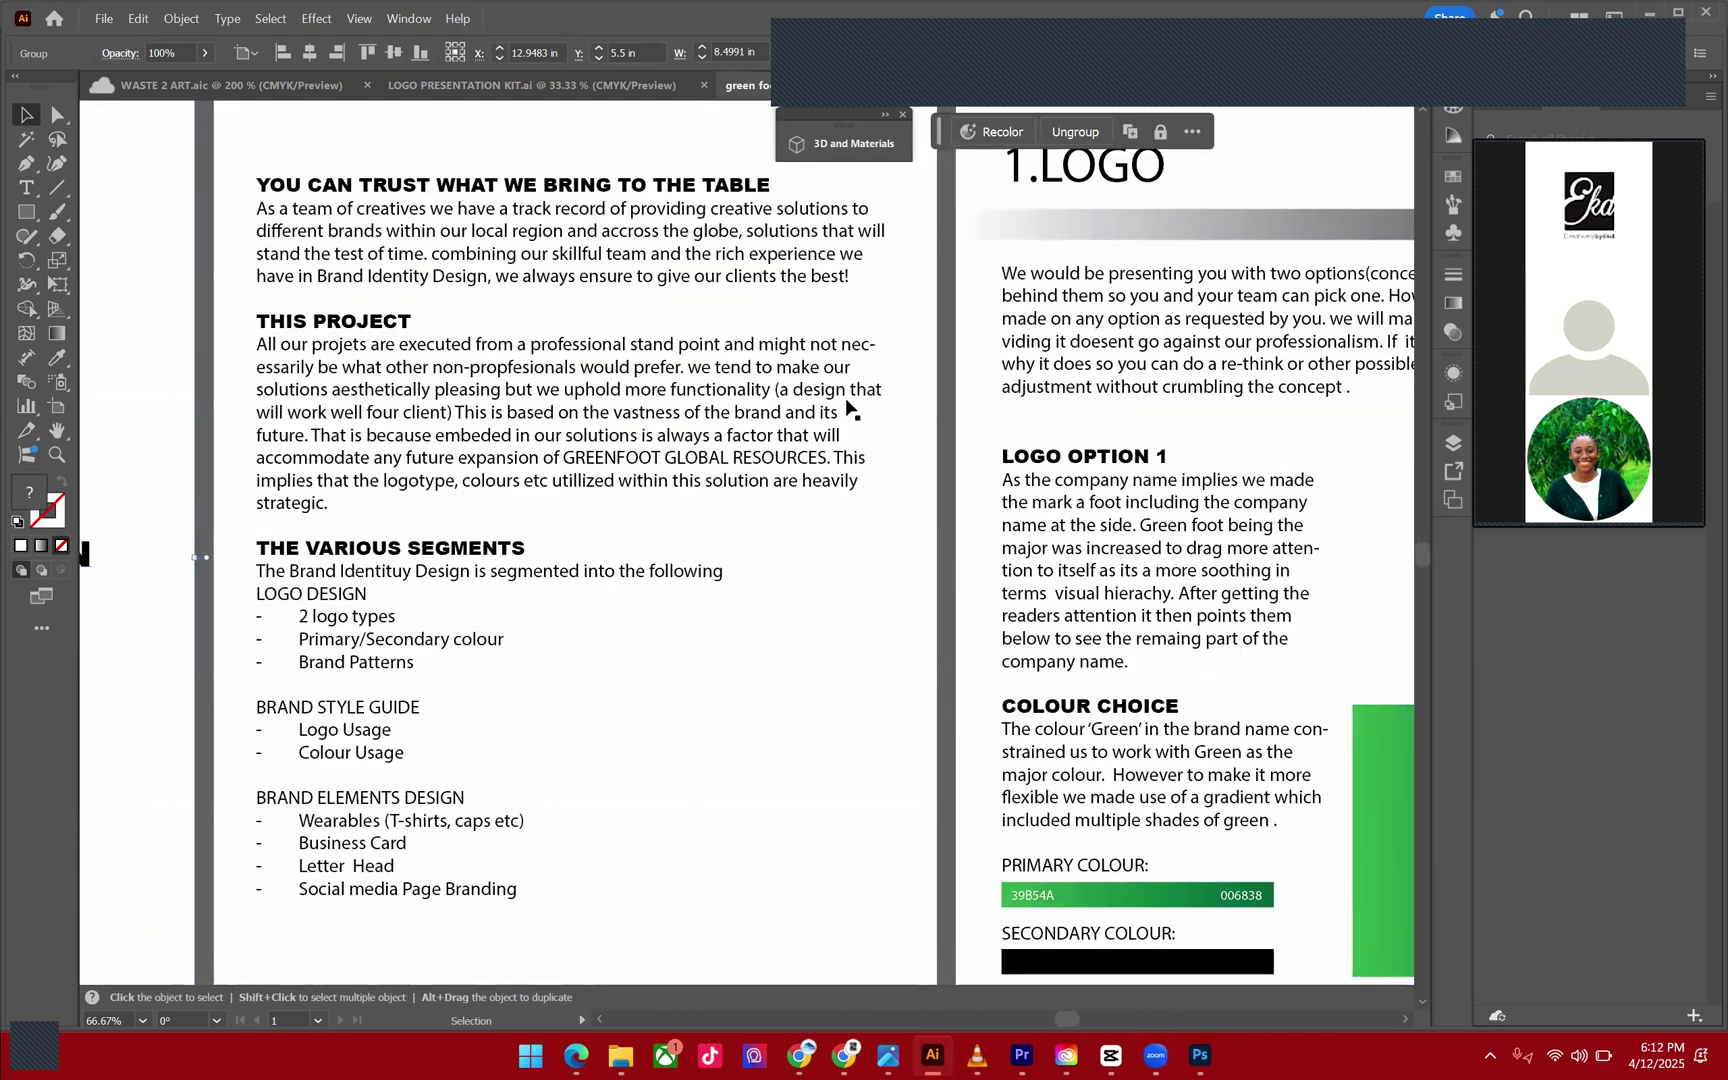
scroll(848, 408, "down", 1)
scroll(848, 408, "down", 1)
scroll(848, 408, "up", 1)
scroll(667, 405, "up", 1)
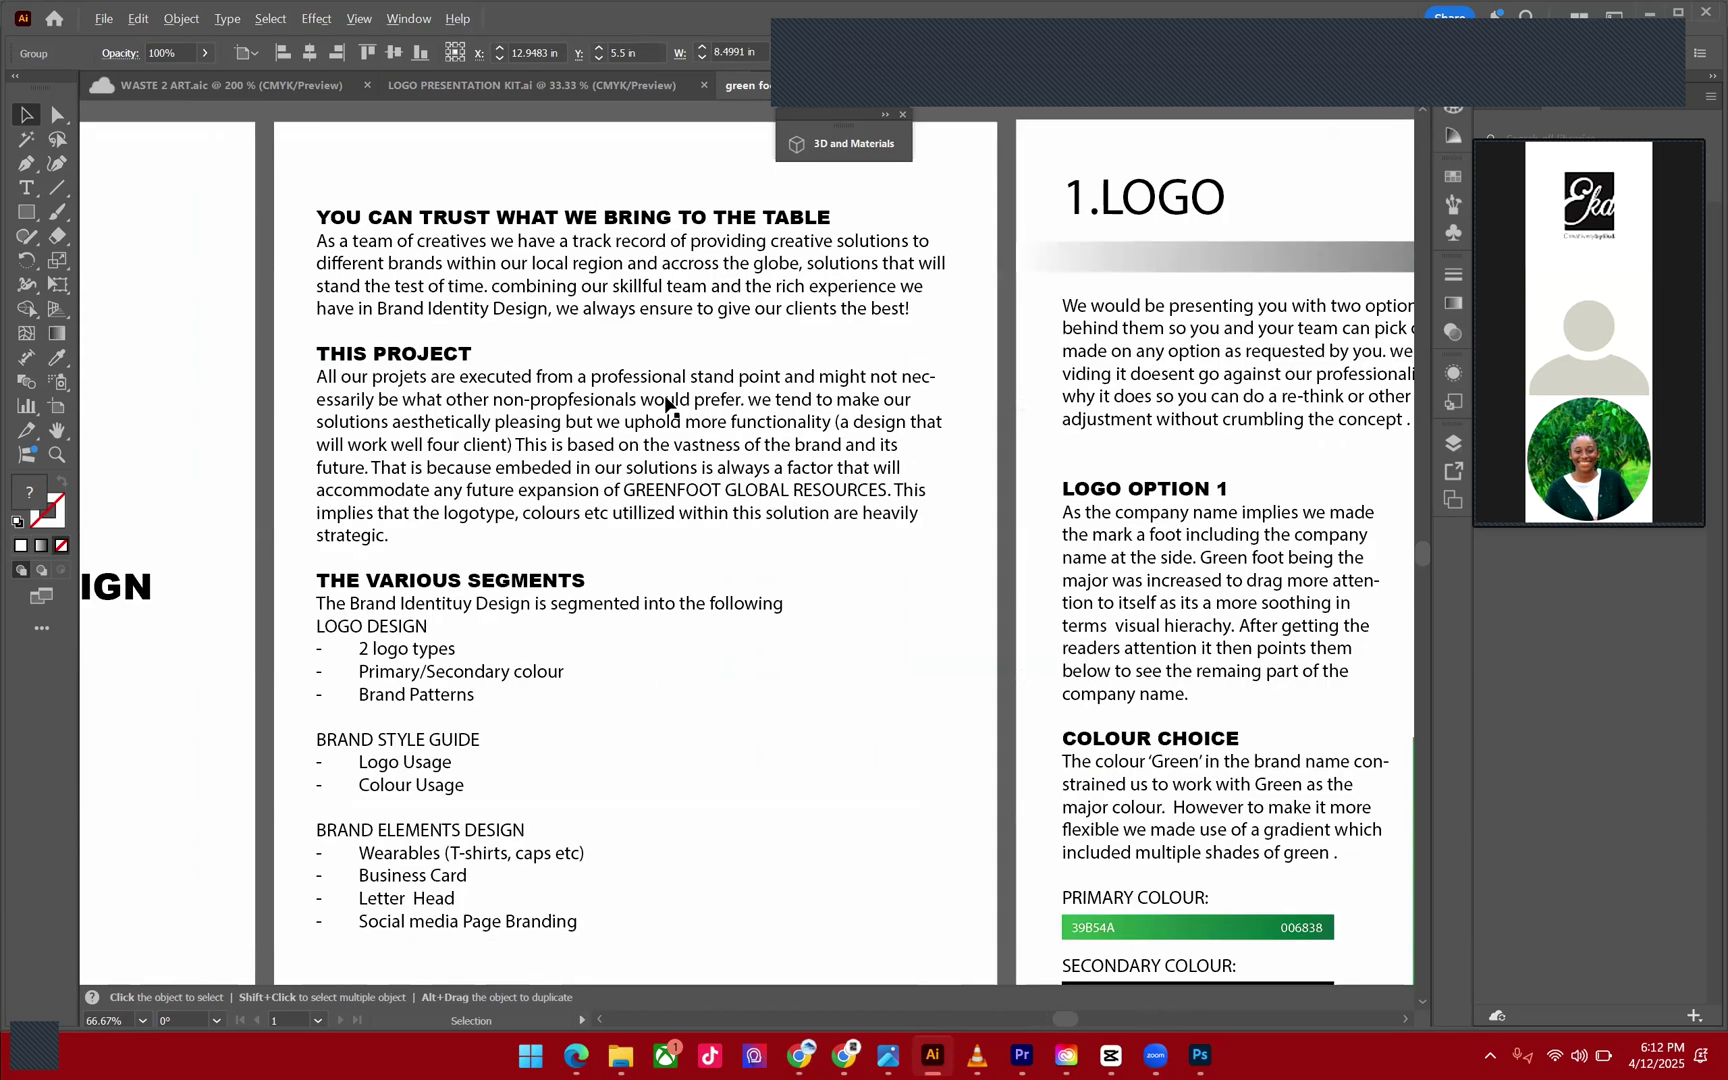
scroll(667, 405, "up", 1)
scroll(680, 458, "down", 1)
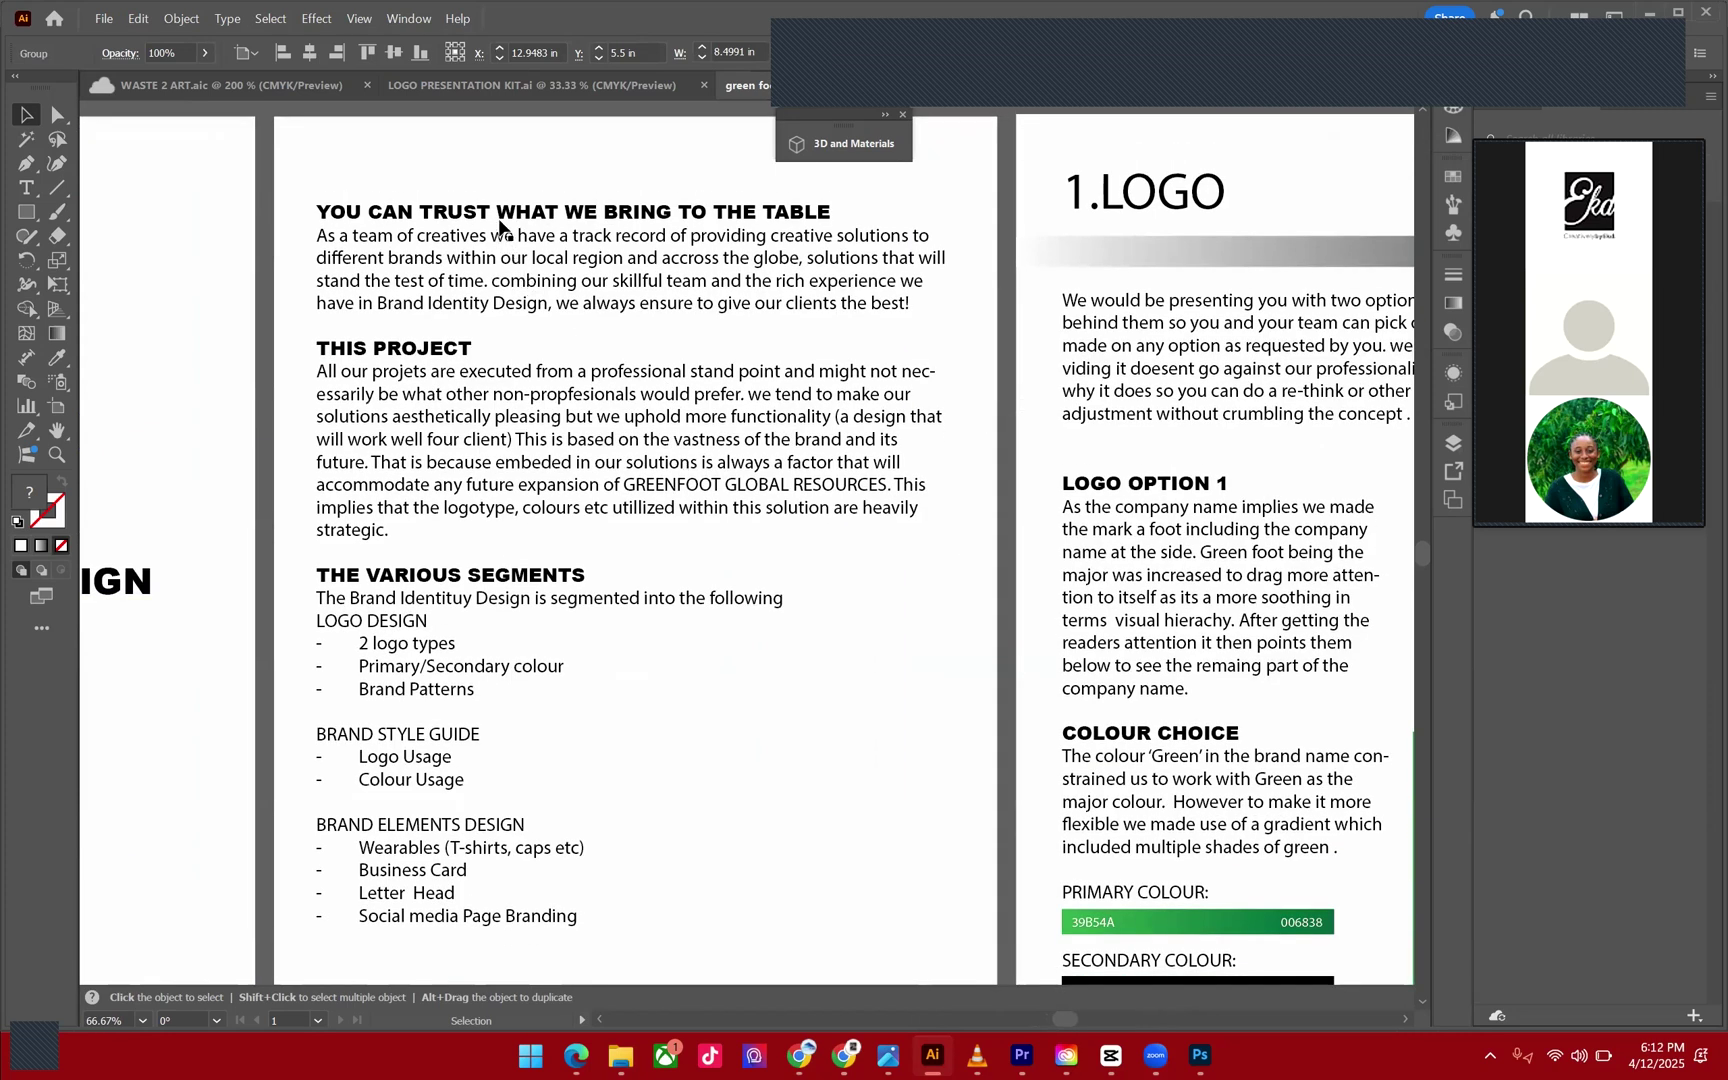
scroll(500, 228, "down", 1)
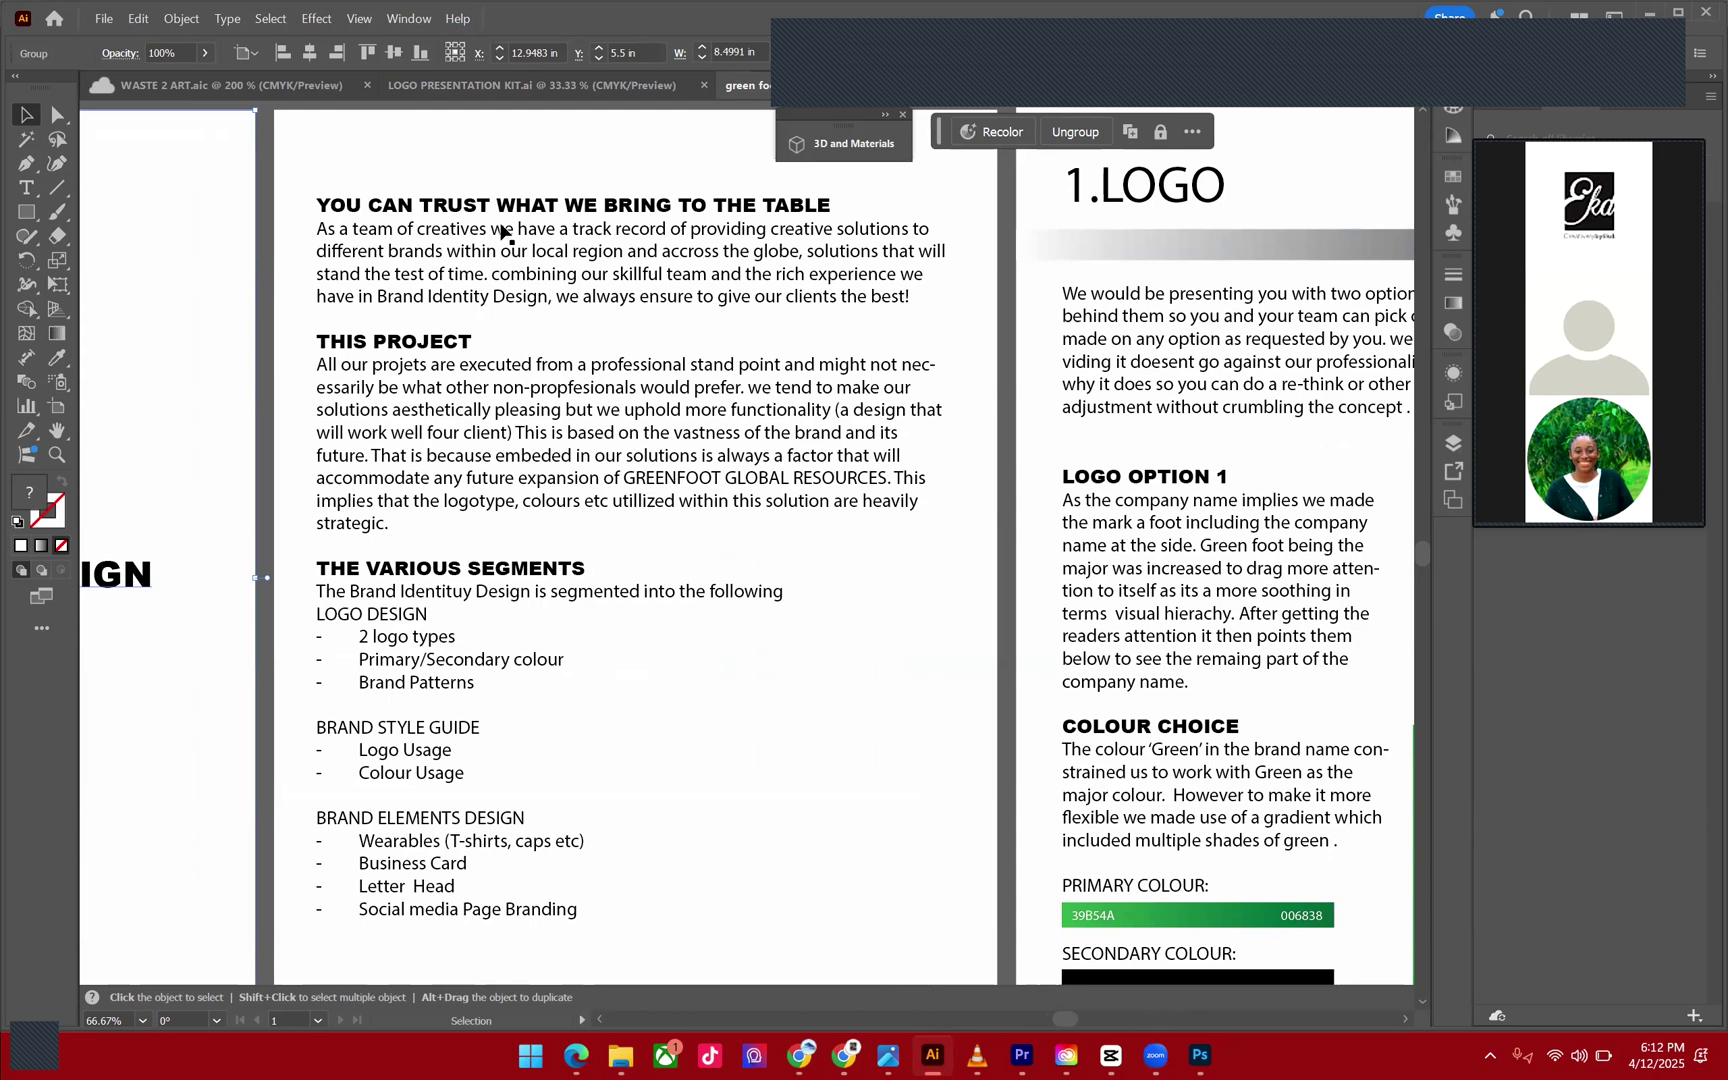
scroll(503, 232, "right", 3)
Select the introduction page's text group and read its project description and the segments for logo design, brand style guide and brand elements.
left_click(465, 272)
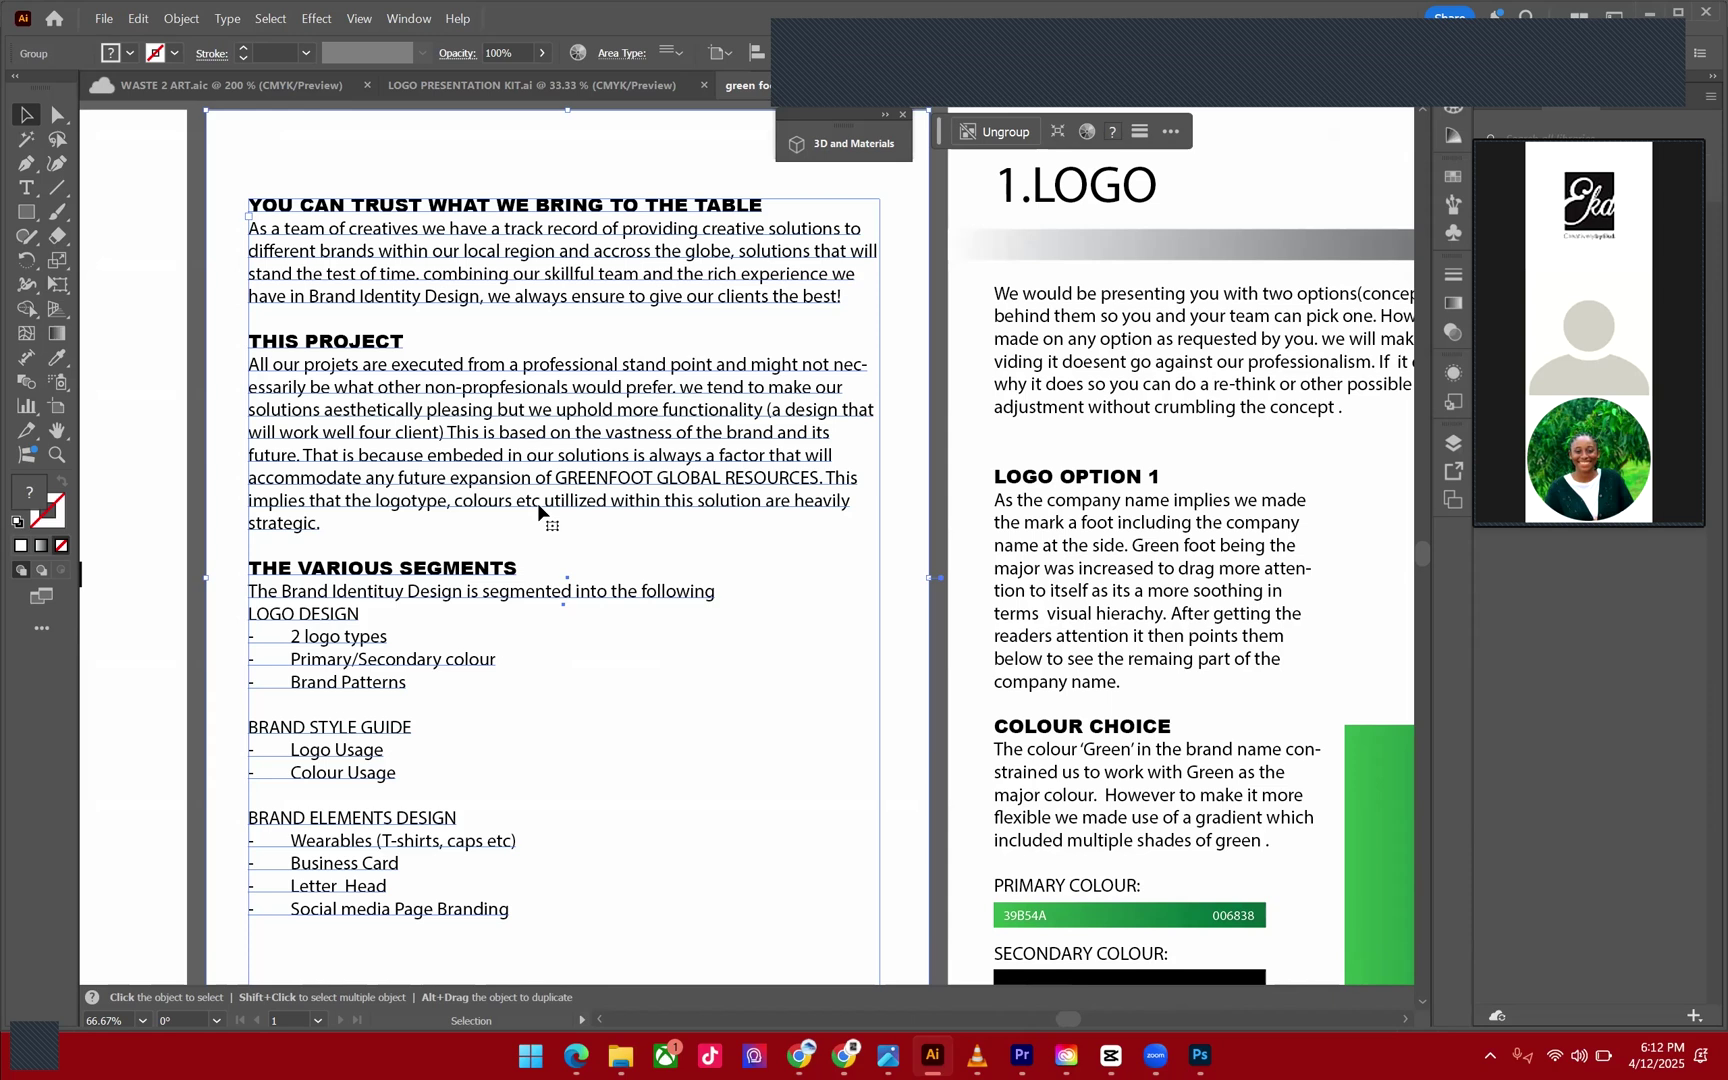
scroll(538, 510, "down", 1)
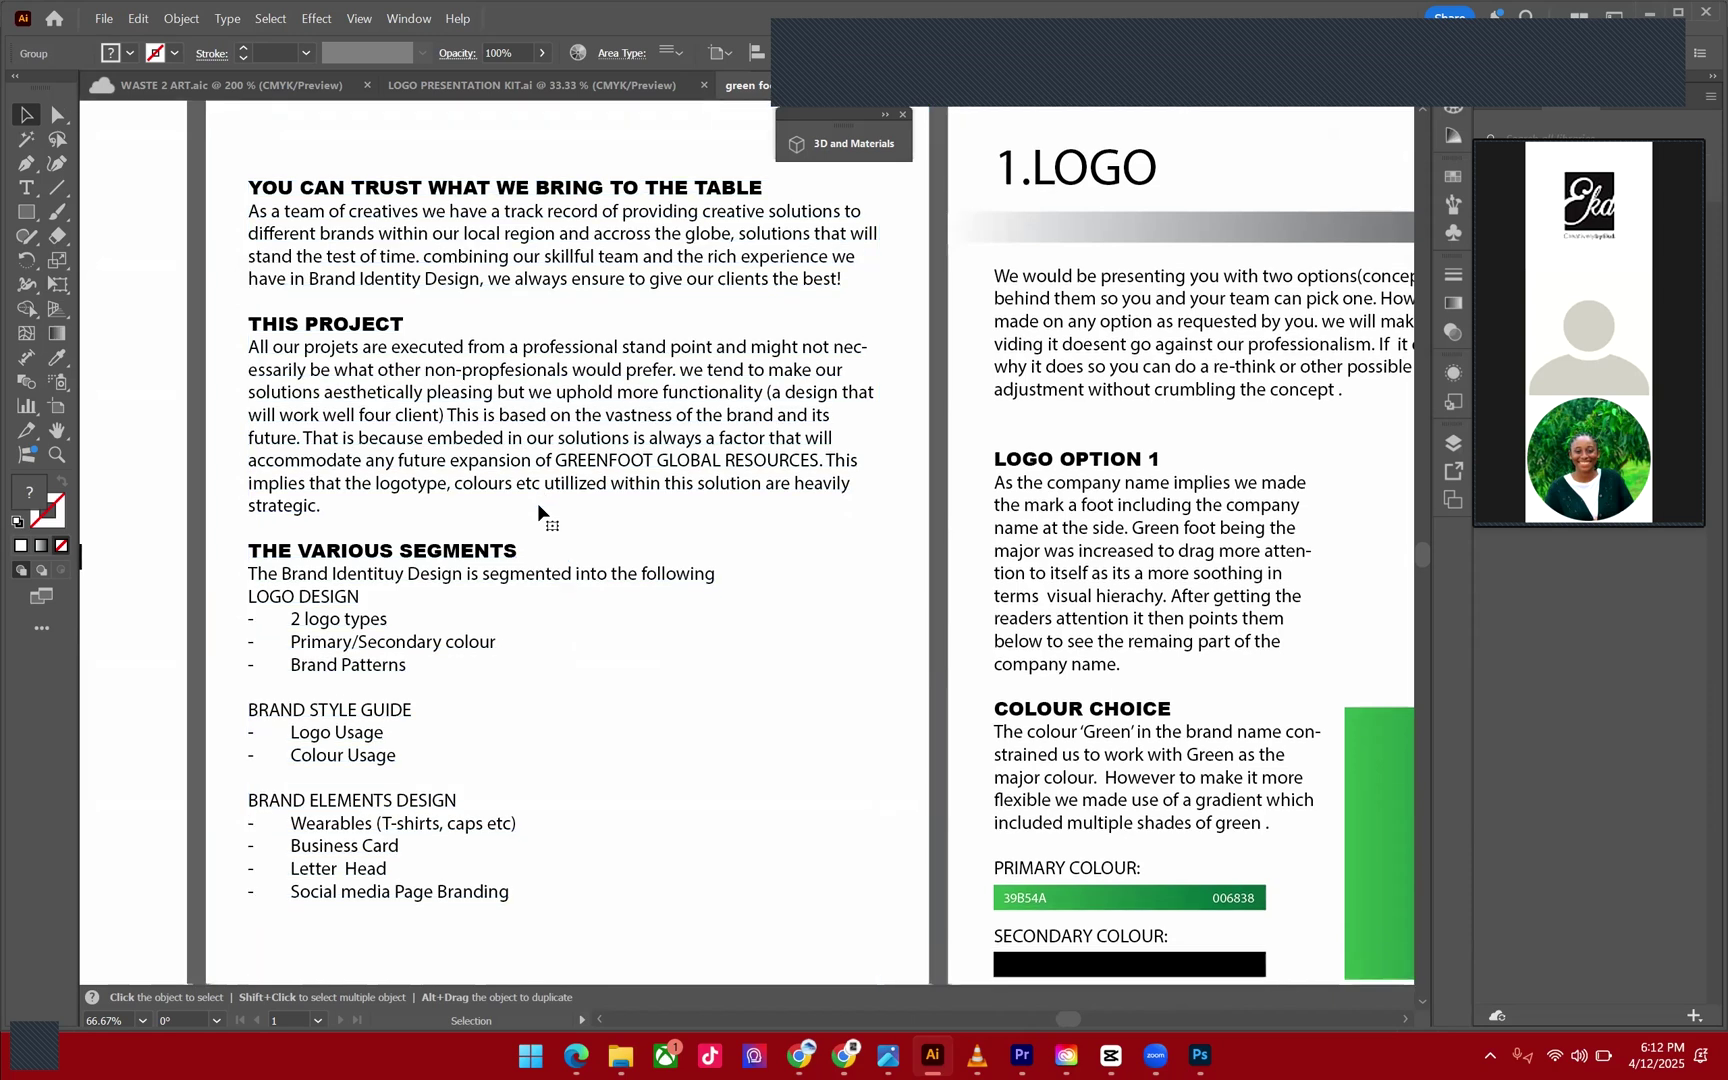
scroll(625, 512, "right", 1)
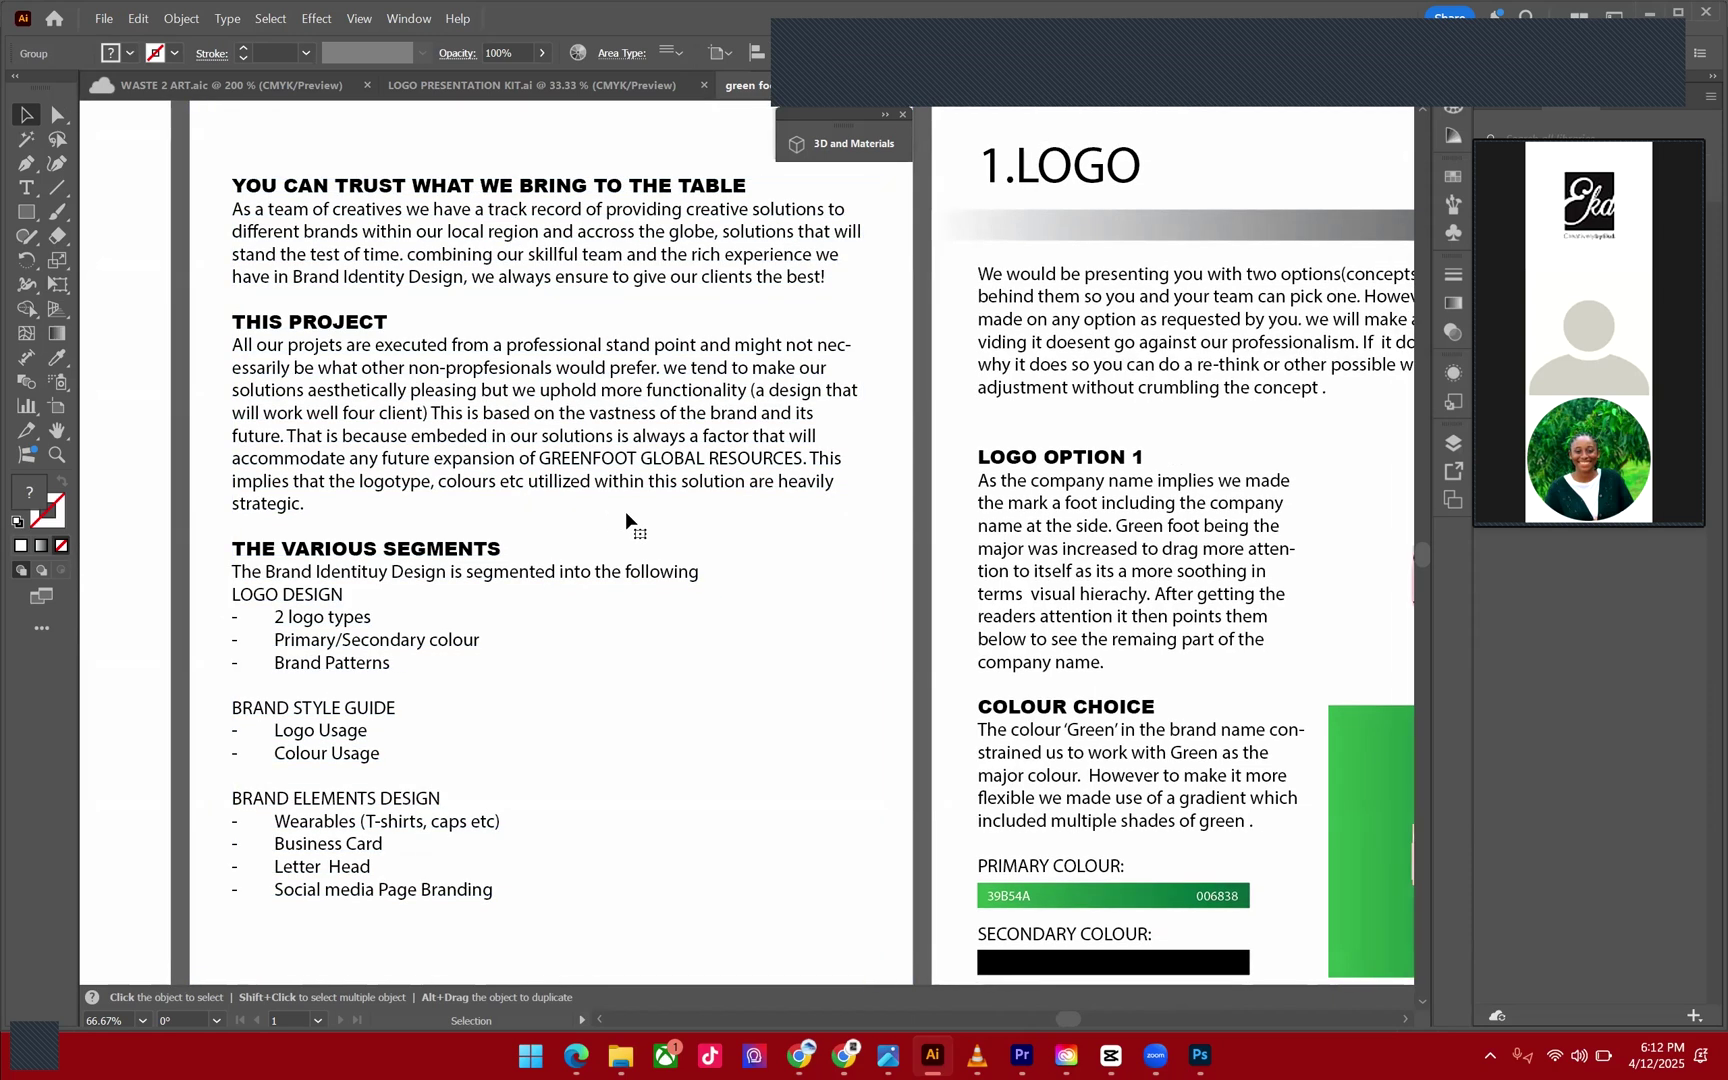
scroll(625, 512, "down", 2)
scroll(644, 535, "down", 2)
left_click(551, 548)
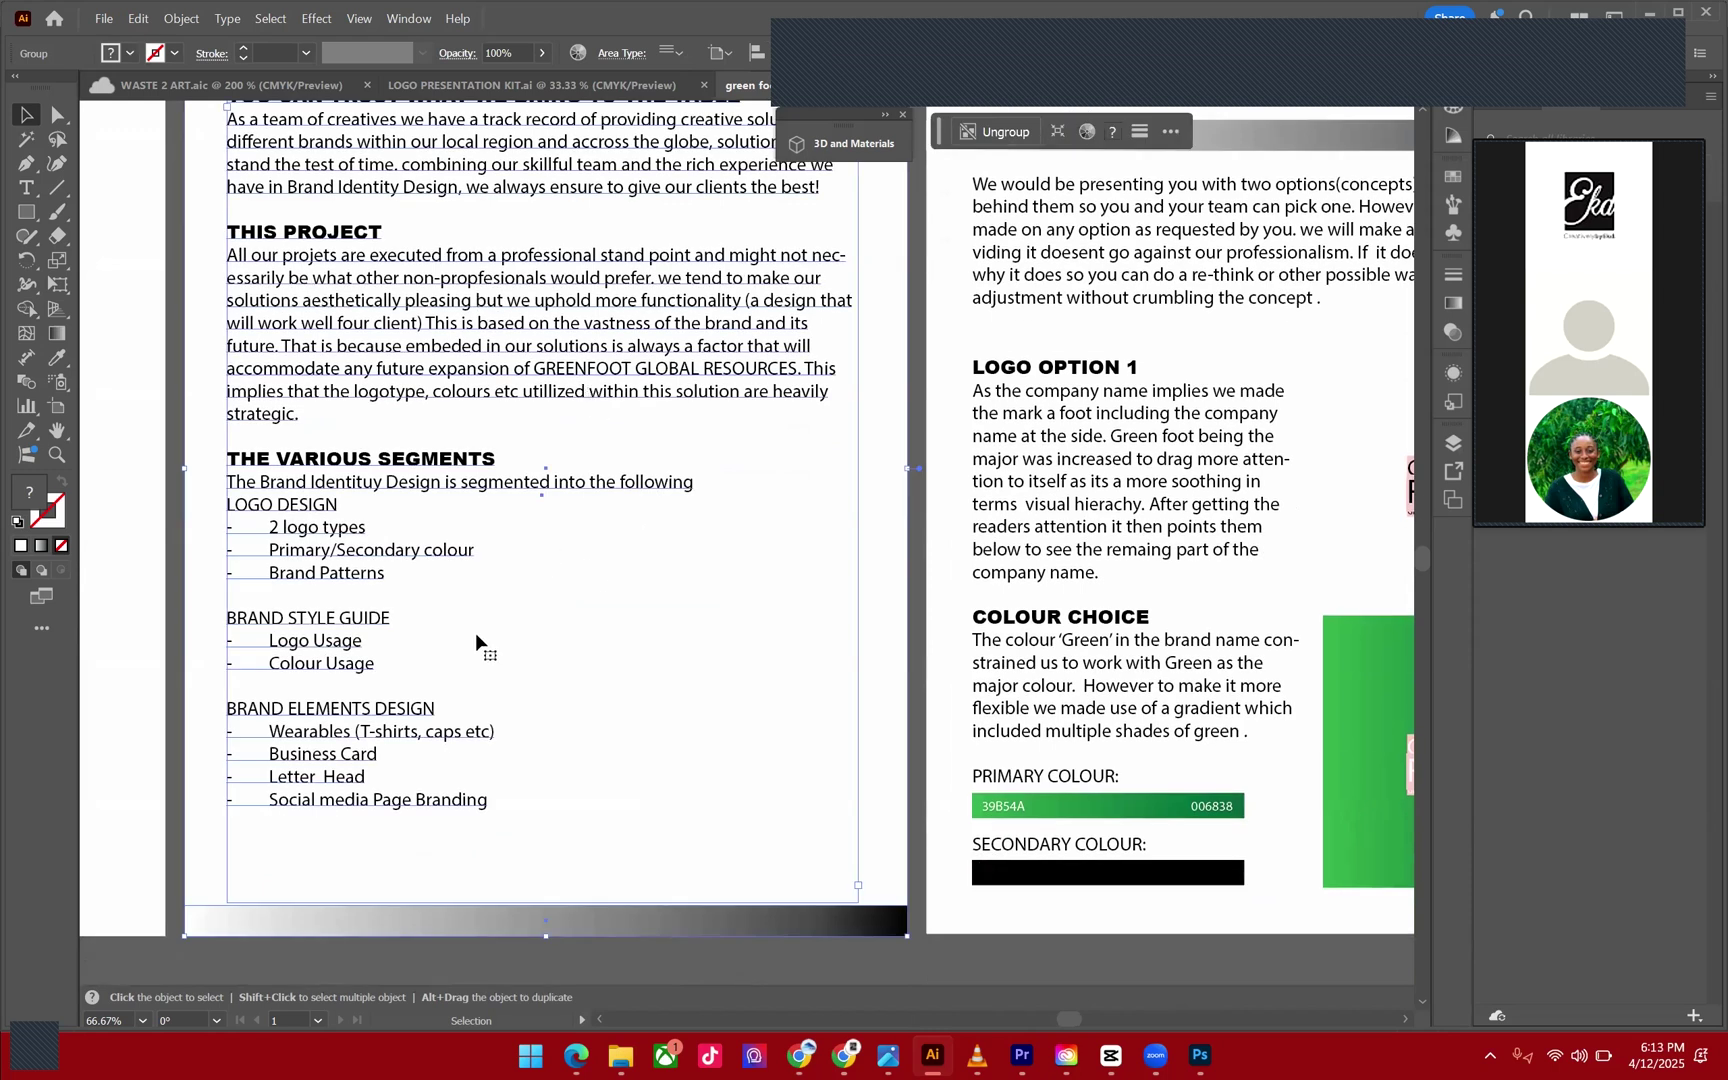
scroll(475, 640, "down", 1)
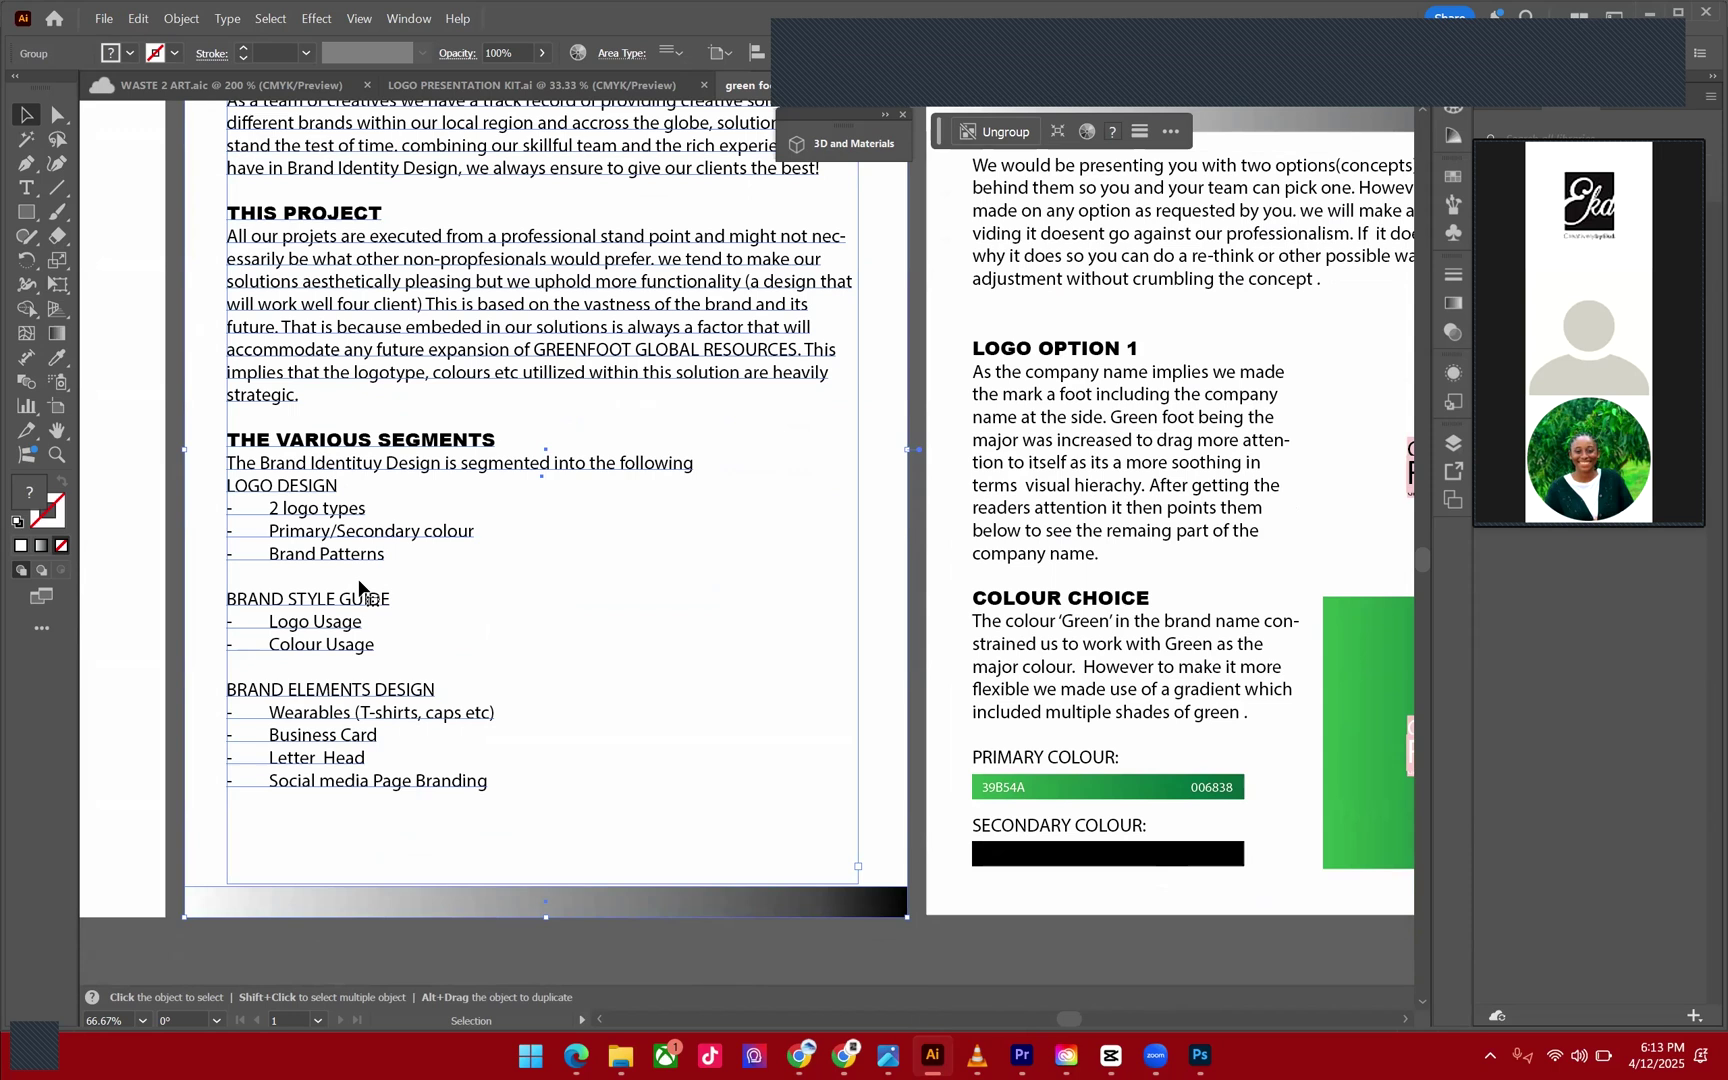
scroll(360, 587, "up", 1)
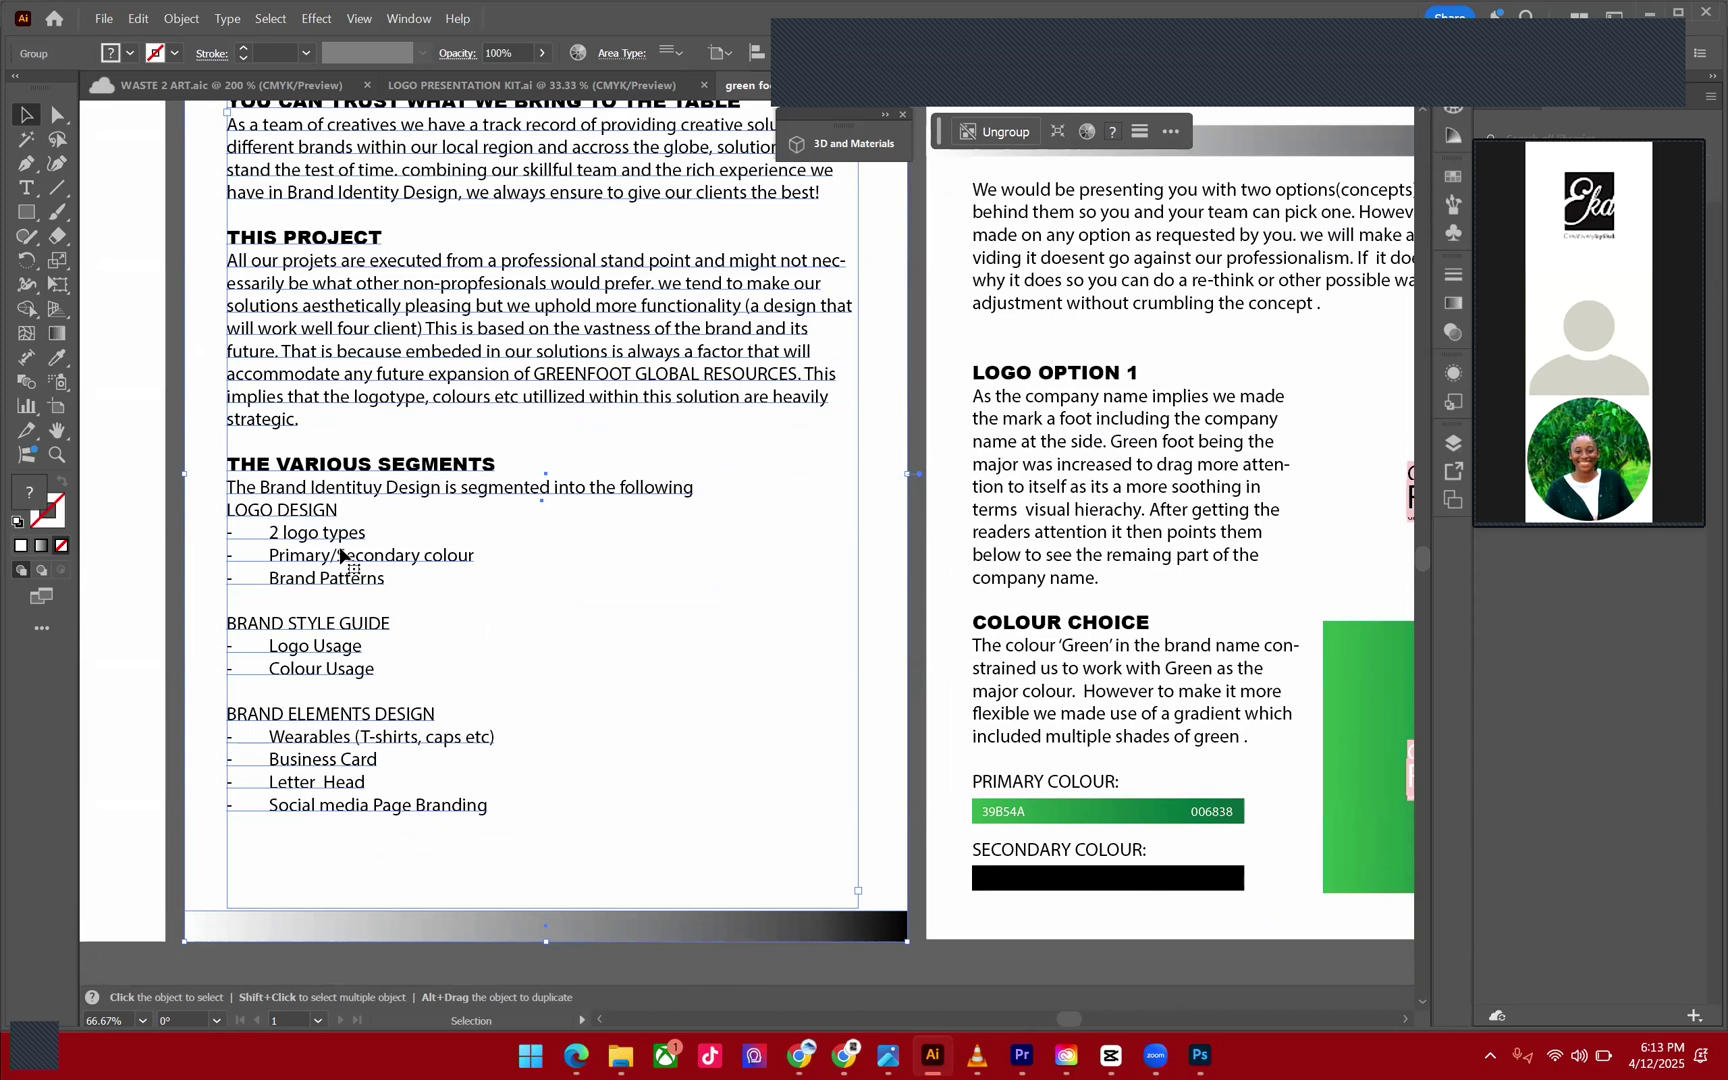
scroll(340, 555, "up", 1)
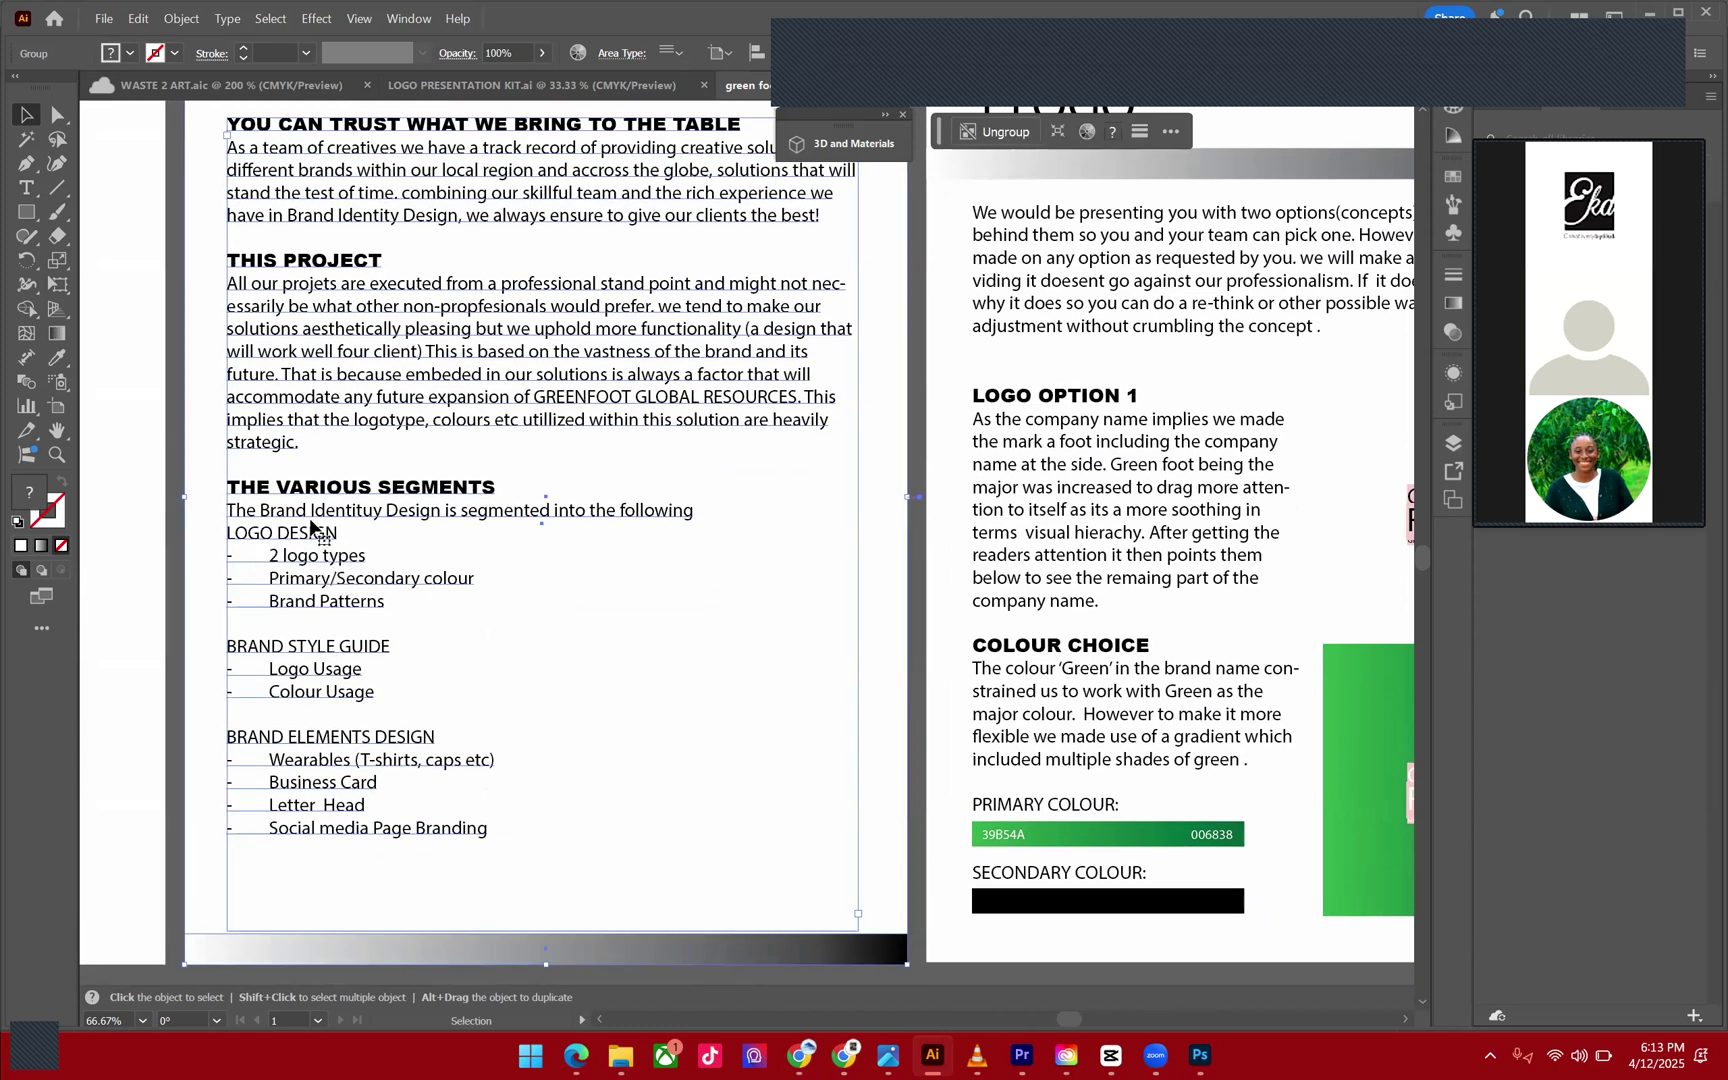
scroll(537, 662, "left", 2)
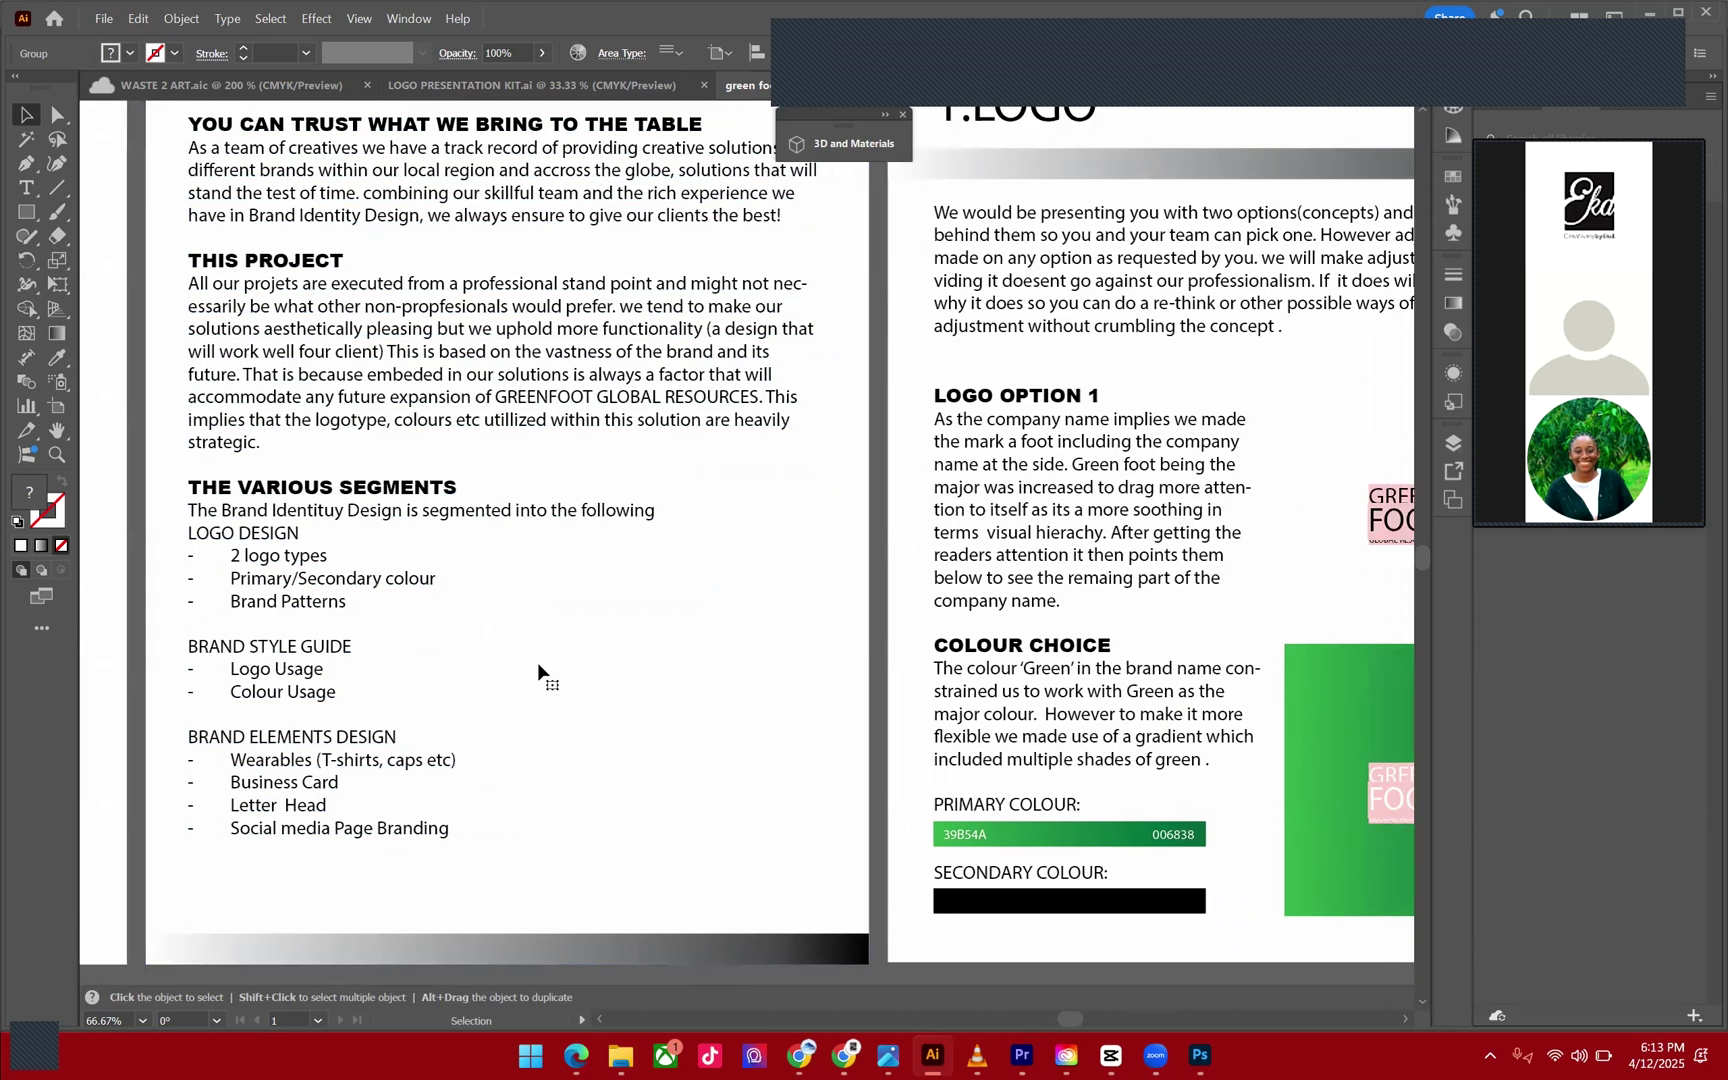
scroll(537, 662, "left", 6)
scroll(617, 671, "right", 3)
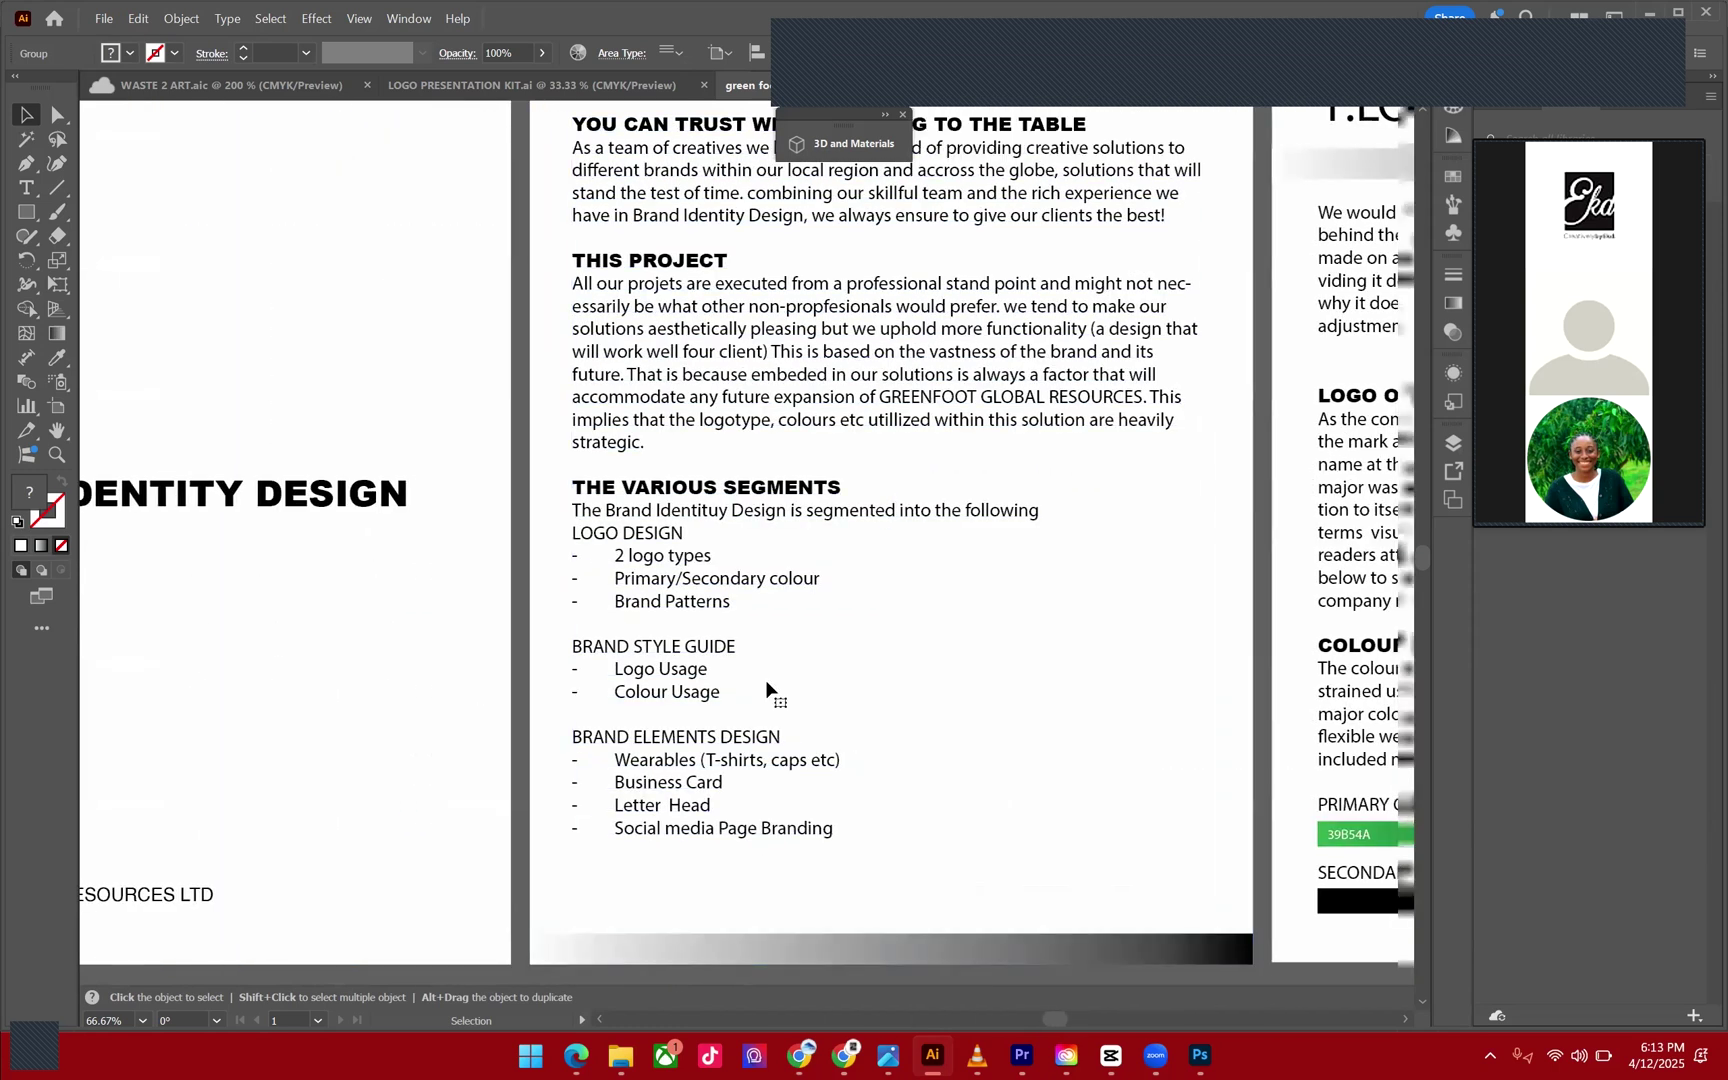
scroll(767, 690, "right", 2)
left_click(400, 785)
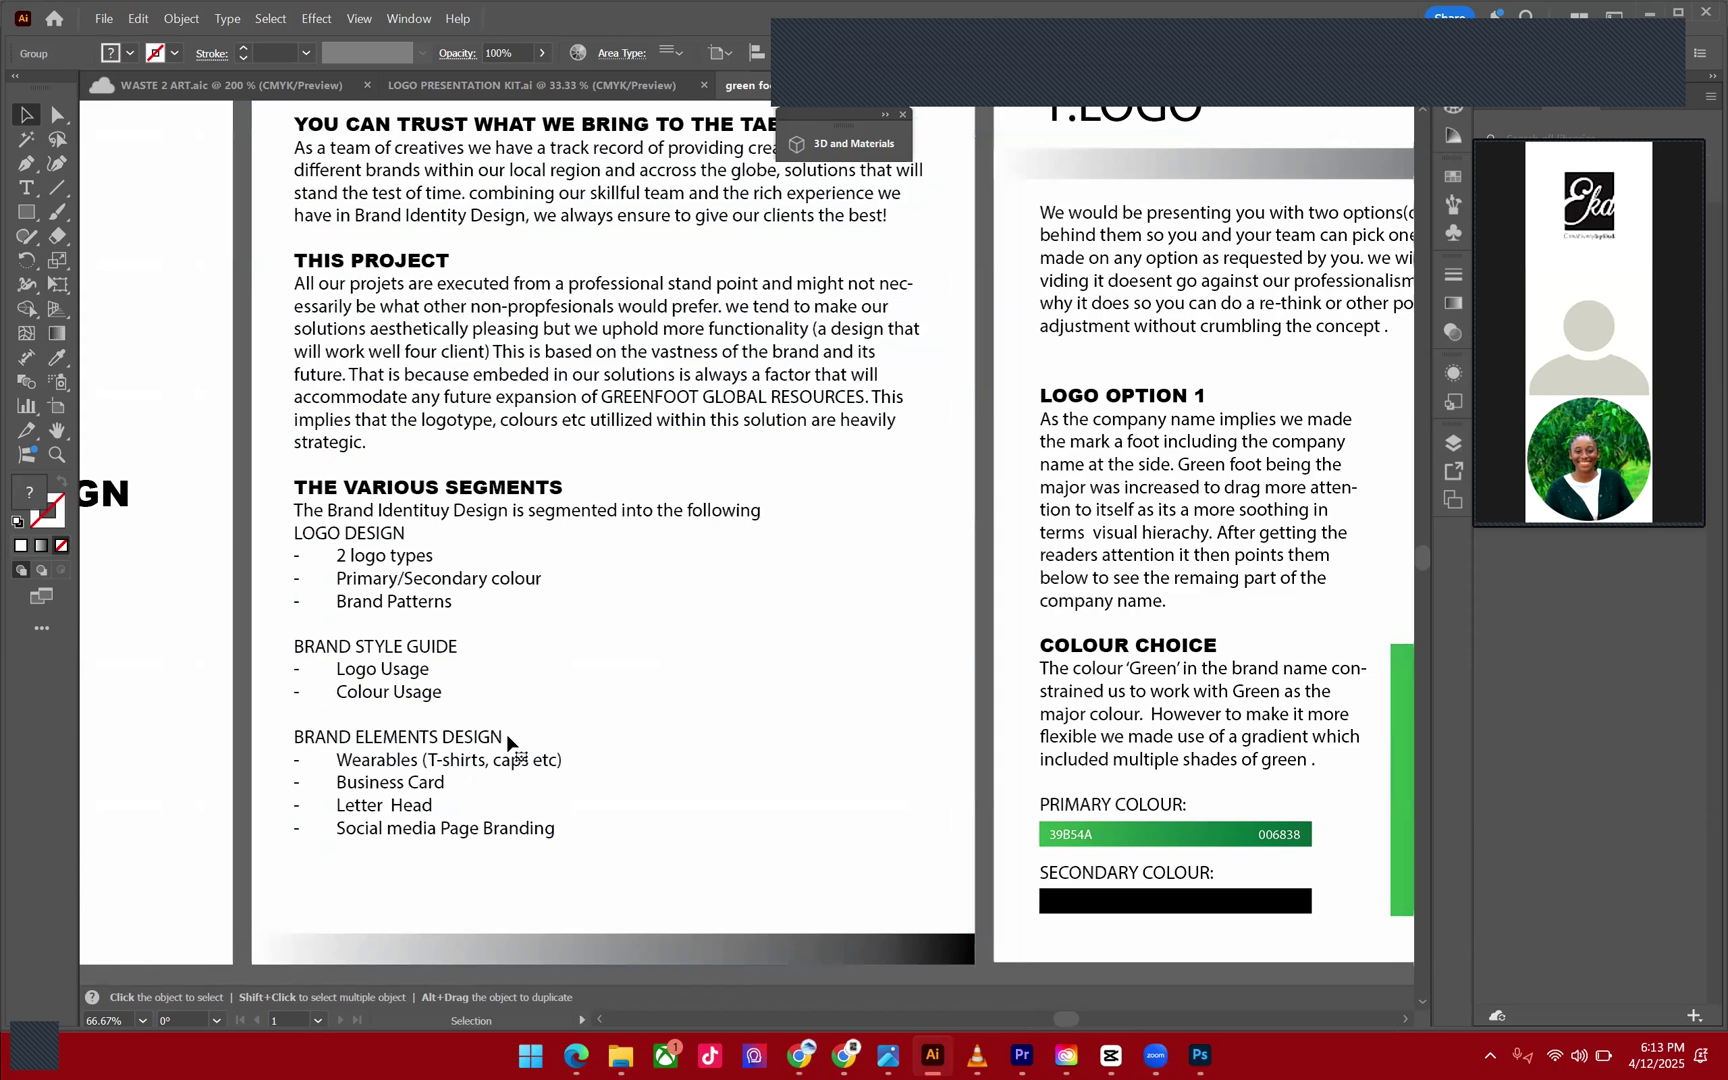
Examine the 1.LOGO page's Logo Option 1 and Colour Choice sections, entering and leaving isolation of the page's group.
scroll(507, 740, "right", 5)
scroll(508, 743, "right", 5)
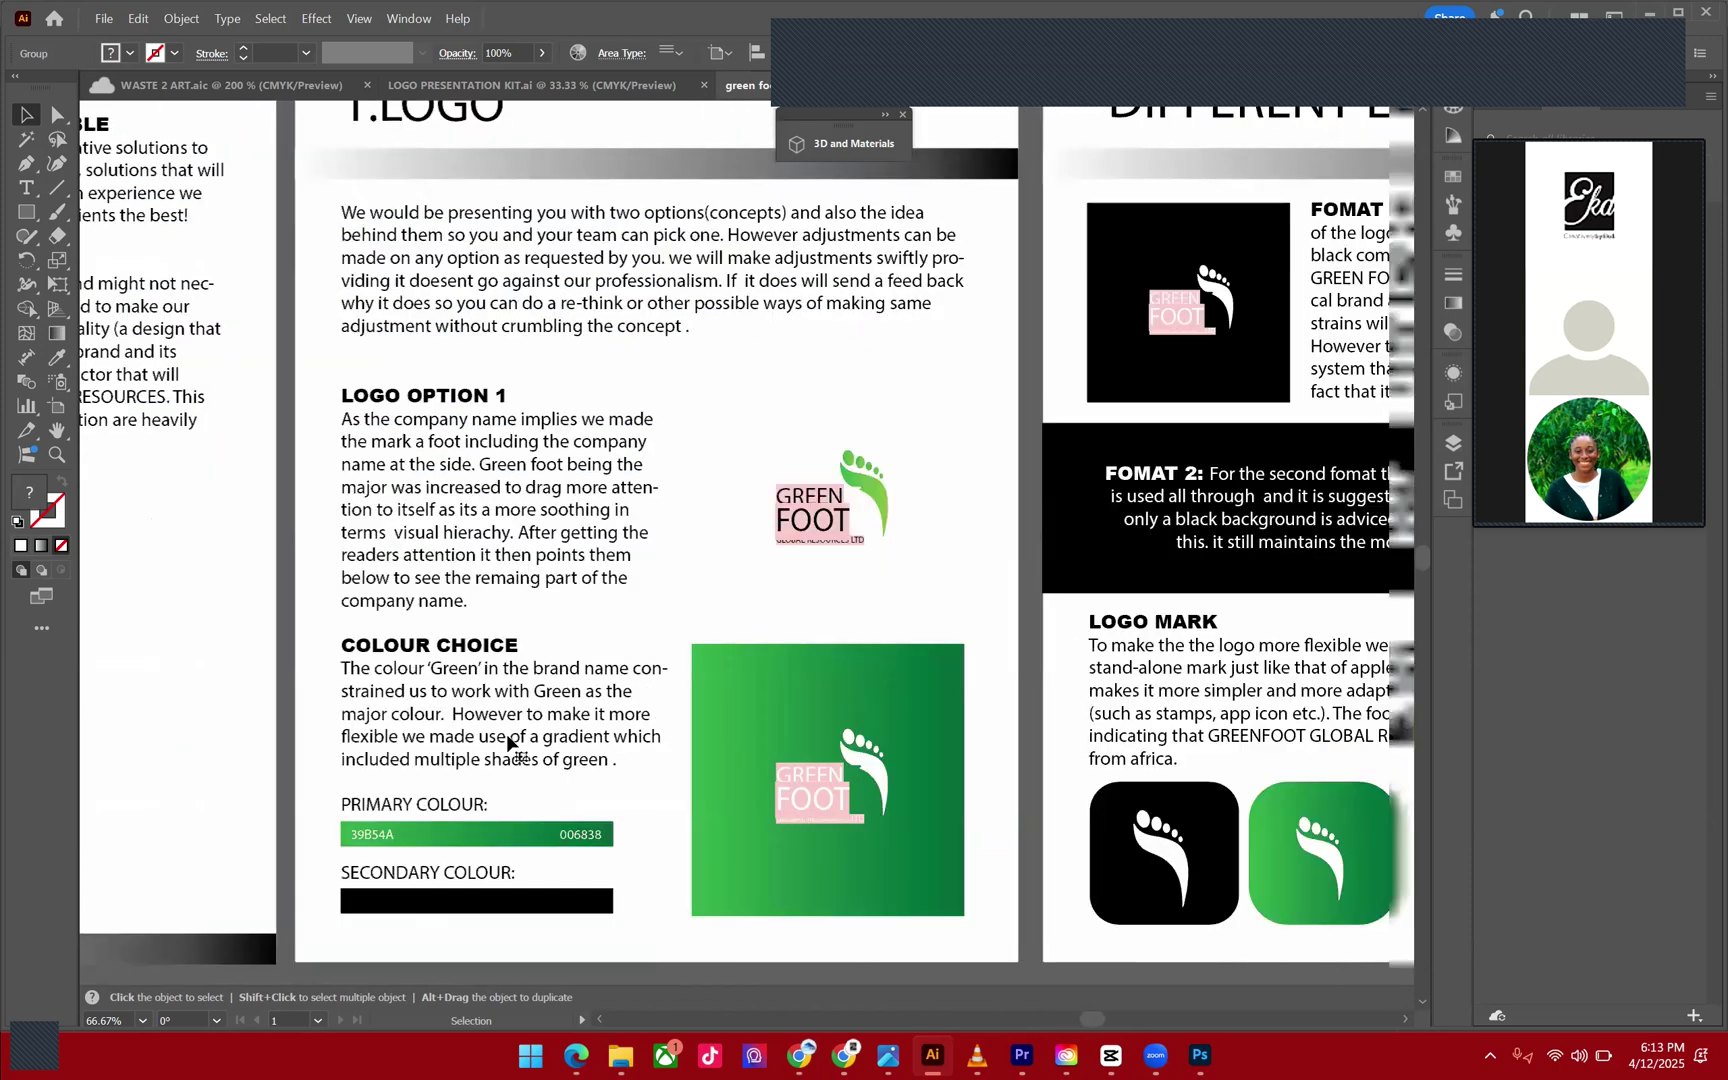
scroll(258, 230, "up", 1)
scroll(612, 712, "down", 1)
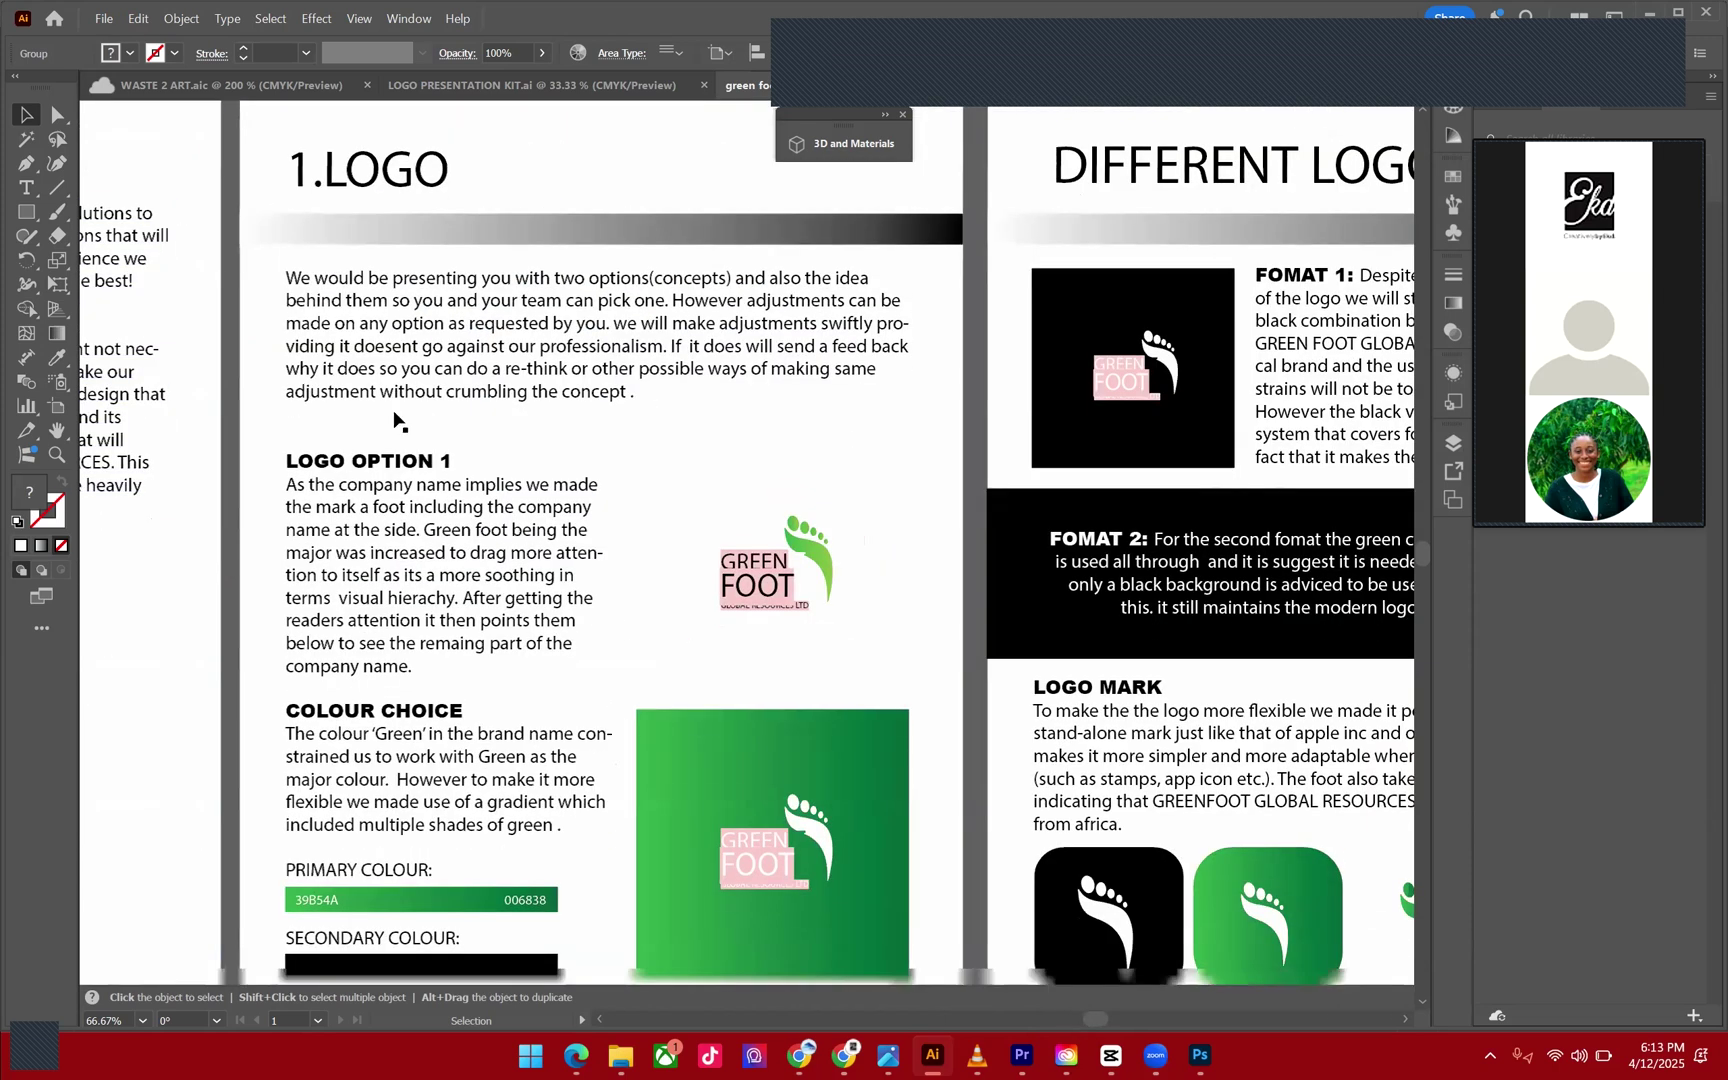
scroll(791, 532, "down", 3)
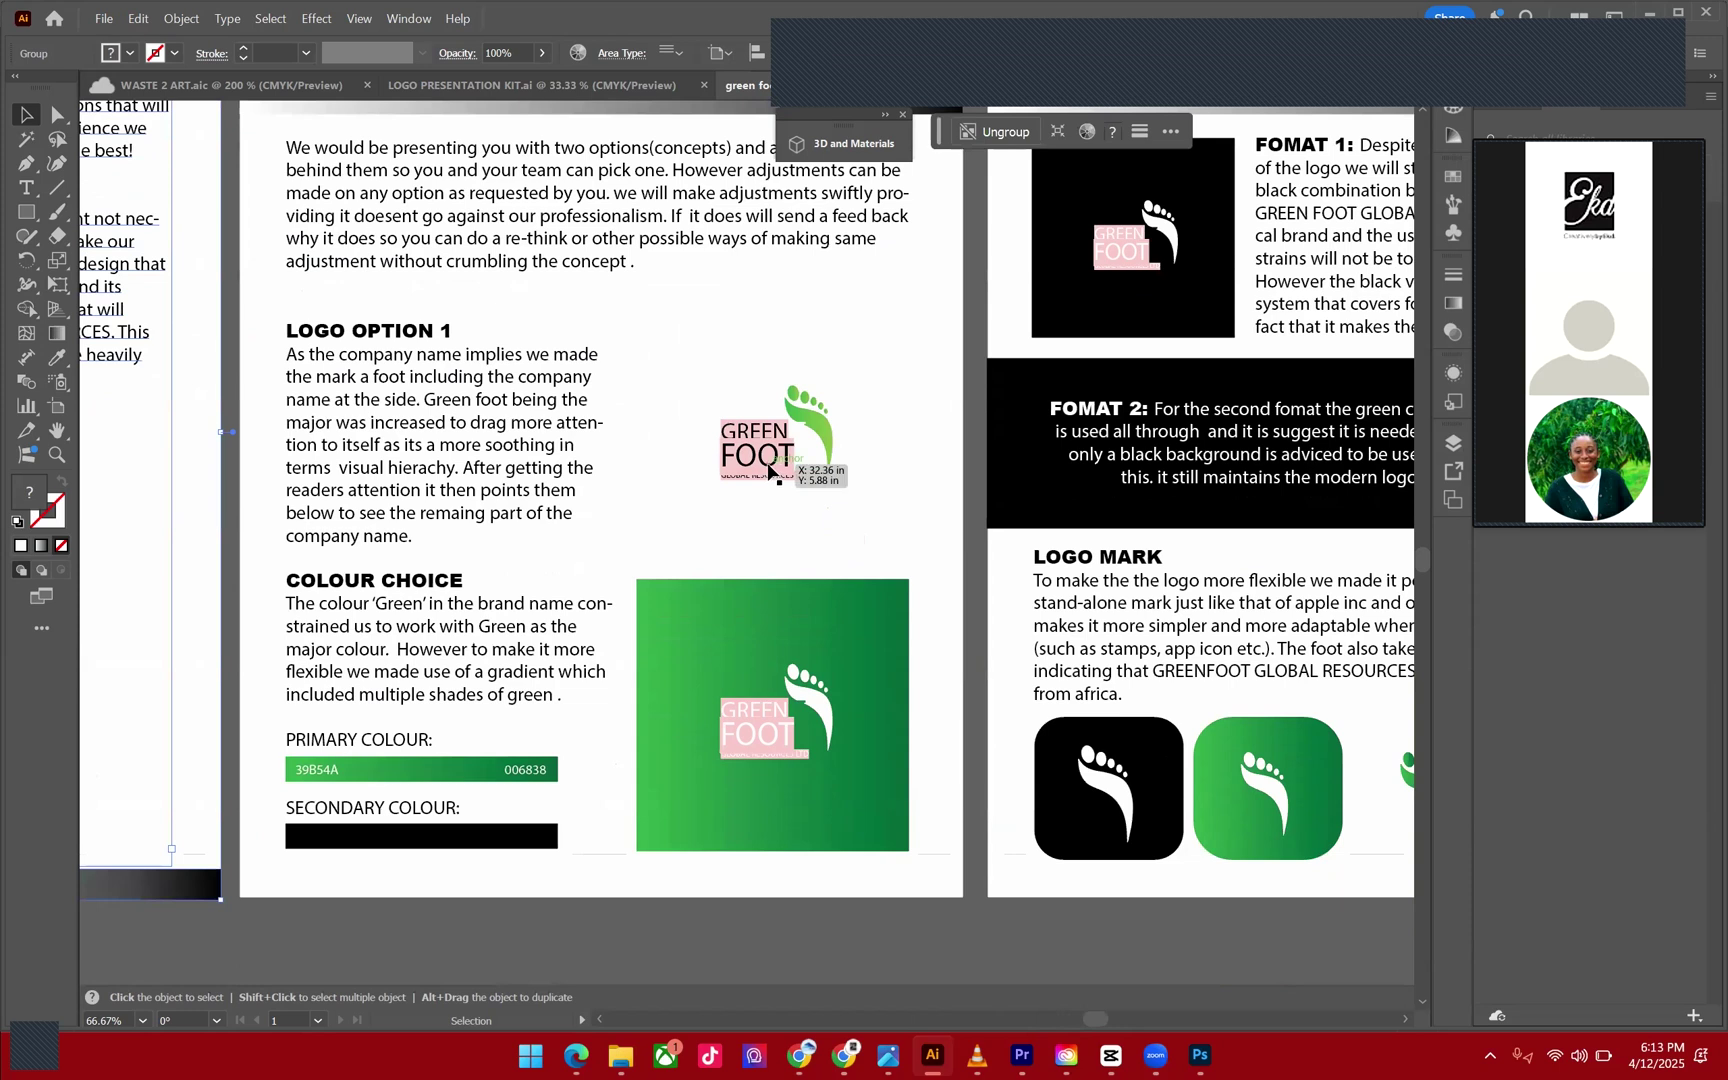
scroll(710, 590, "down", 1)
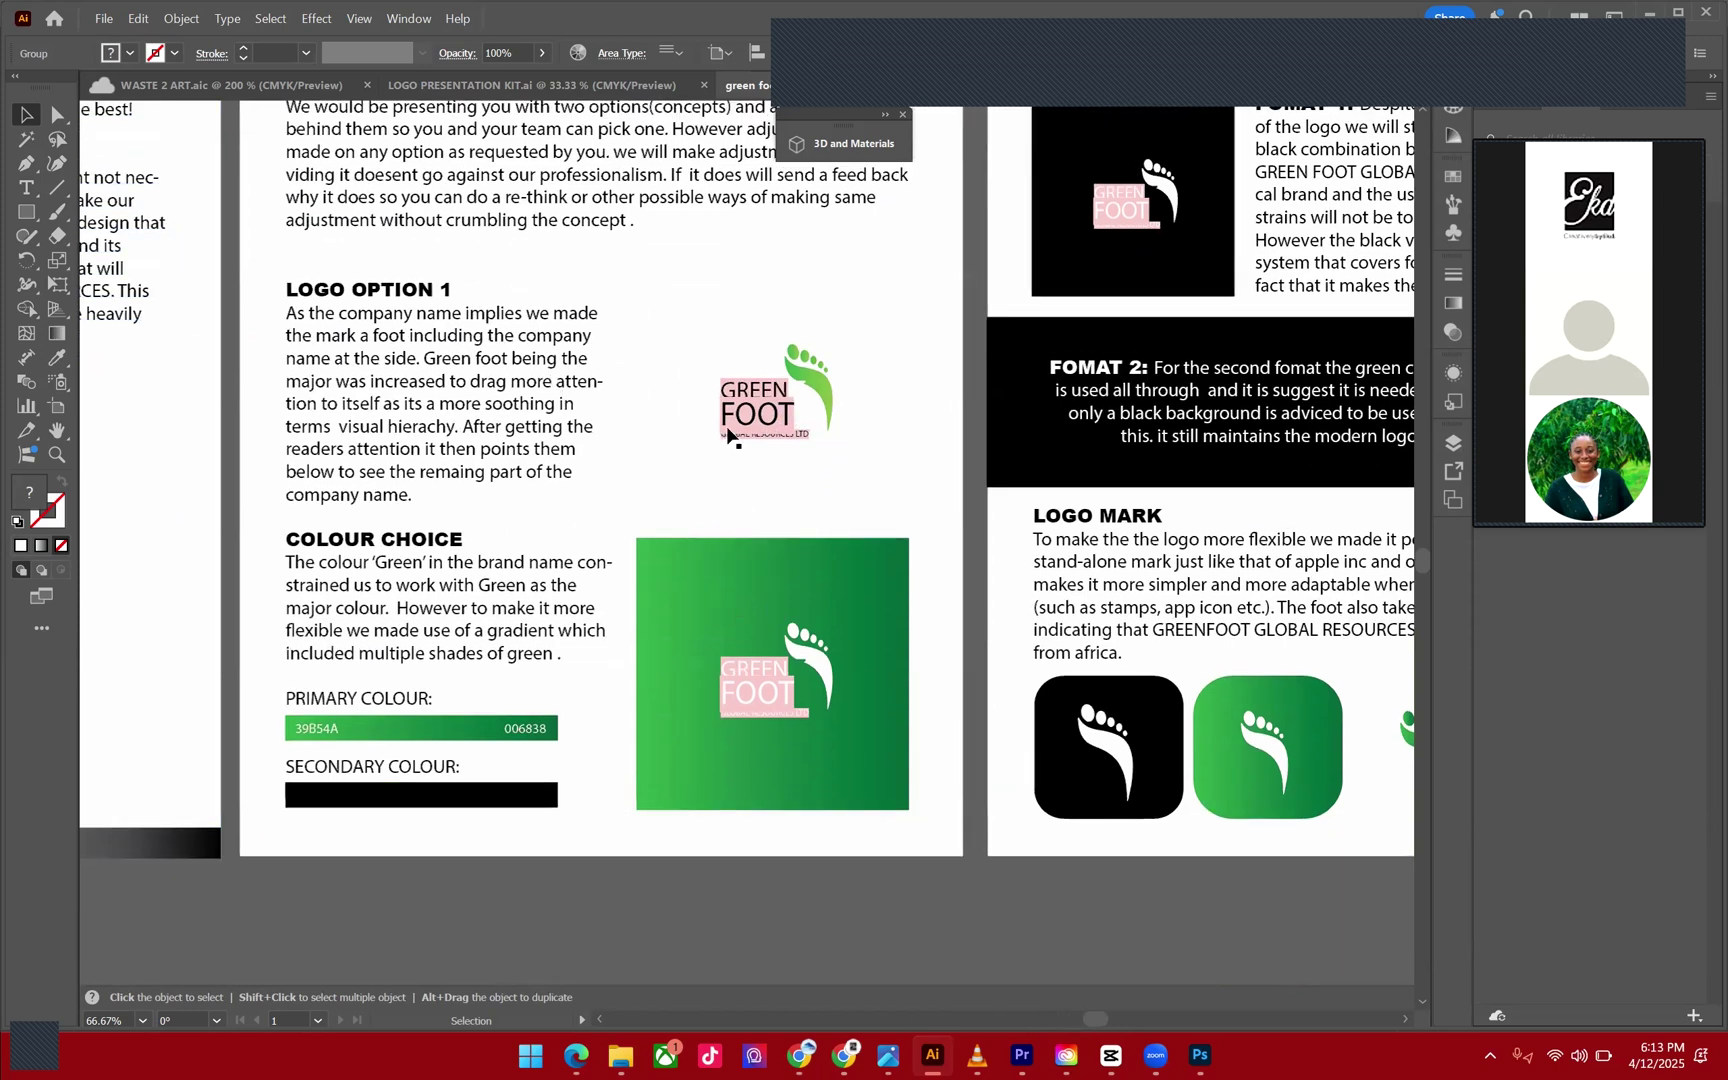
scroll(752, 660, "up", 1)
double_click(760, 460)
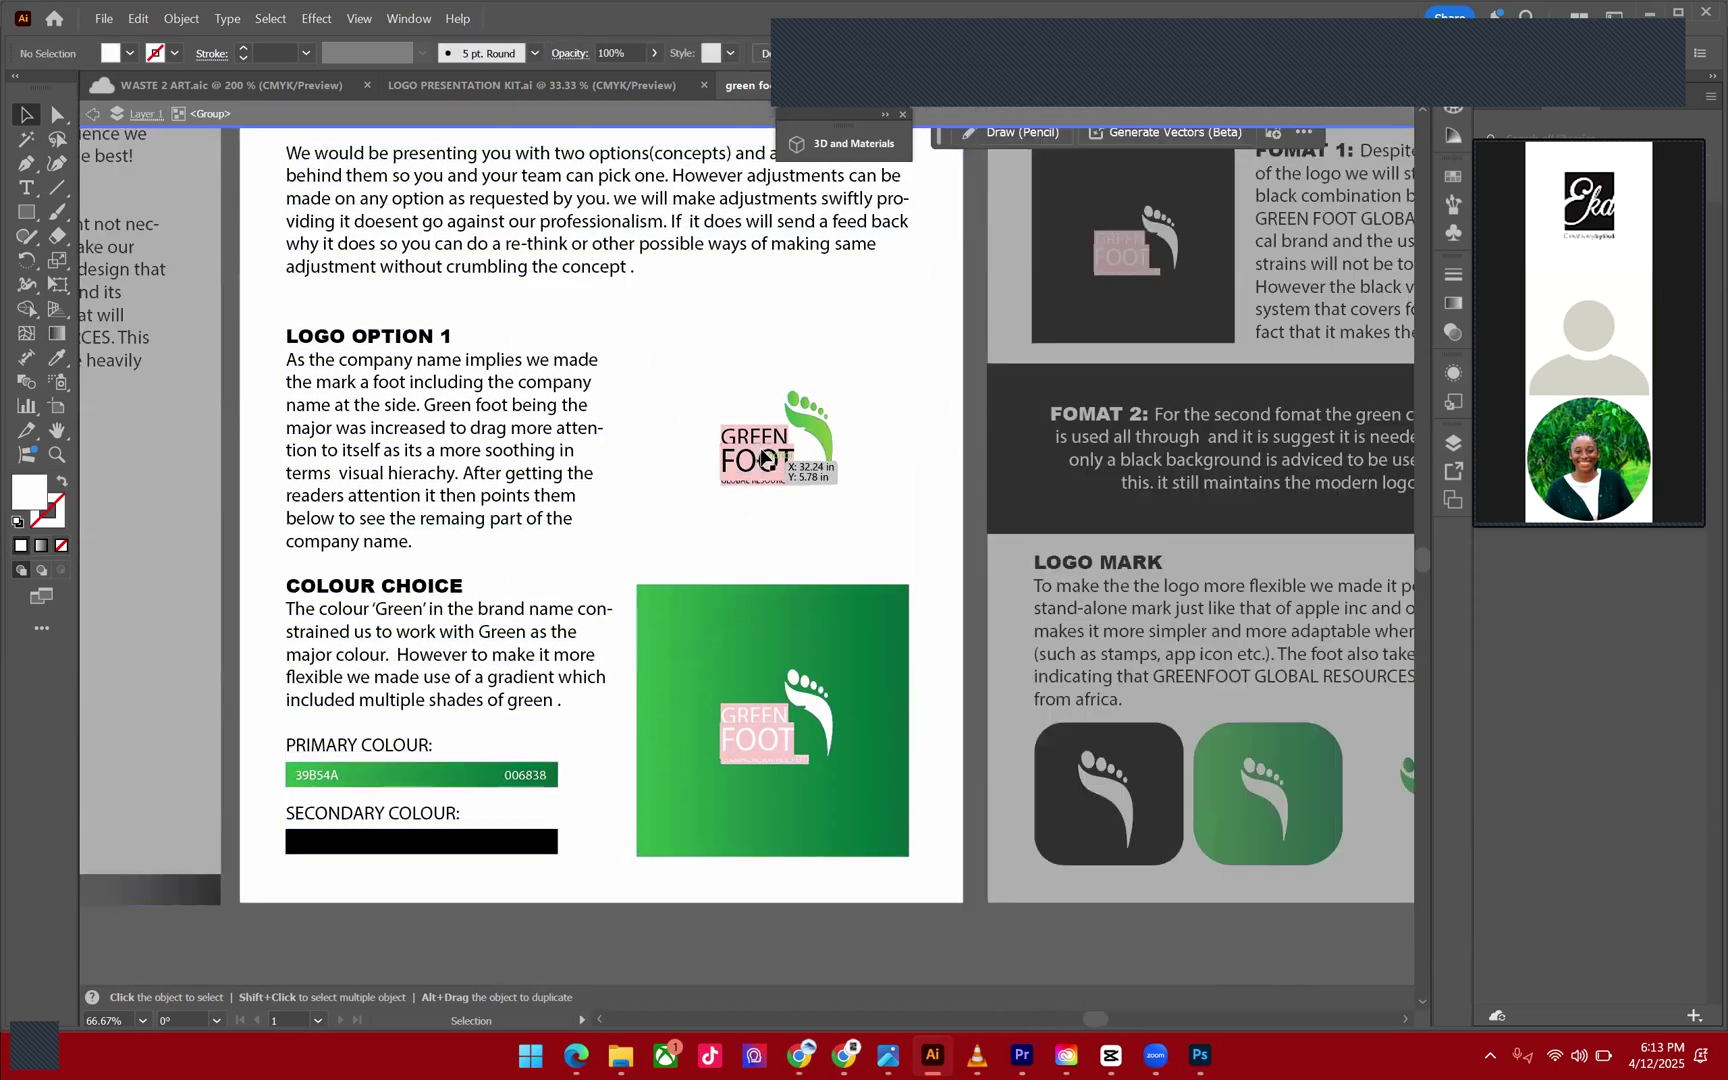
double_click(950, 948)
scroll(810, 608, "right", 1)
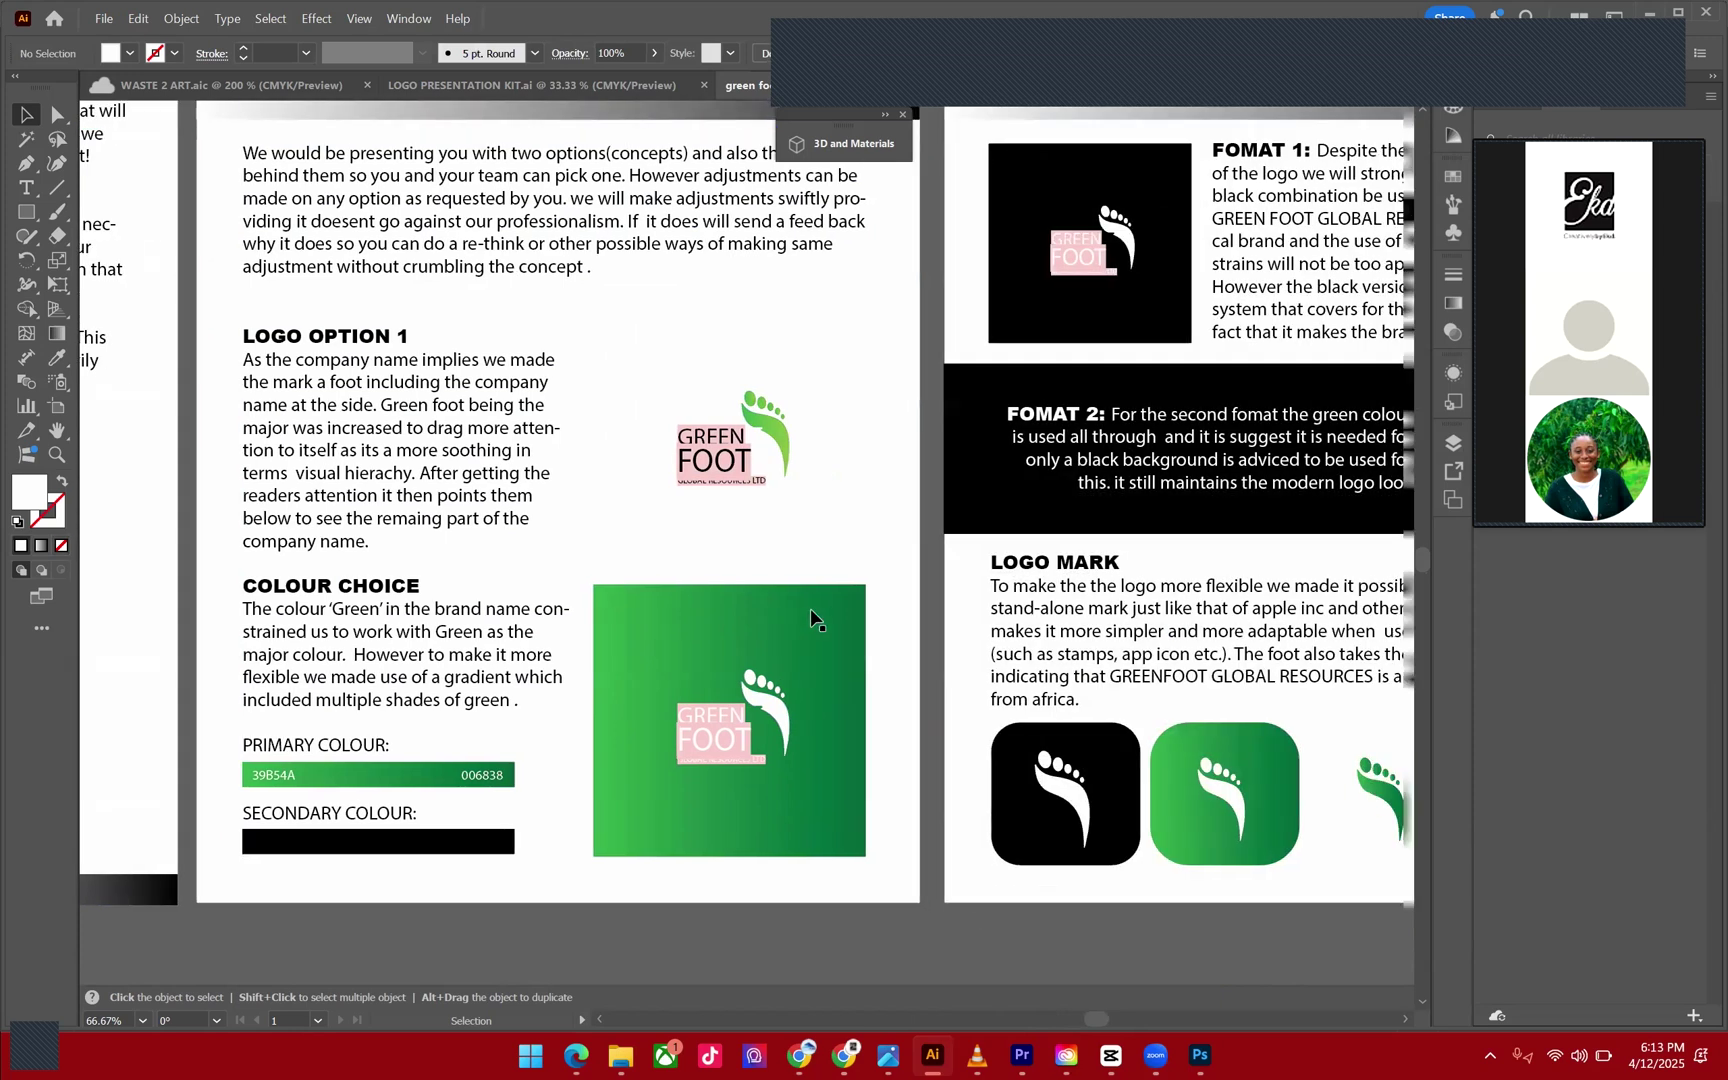
Examine the Logo Option 1 explanation and the Colour Choice section with its primary and secondary colour swatches.
scroll(810, 608, "right", 1)
scroll(694, 608, "up", 1)
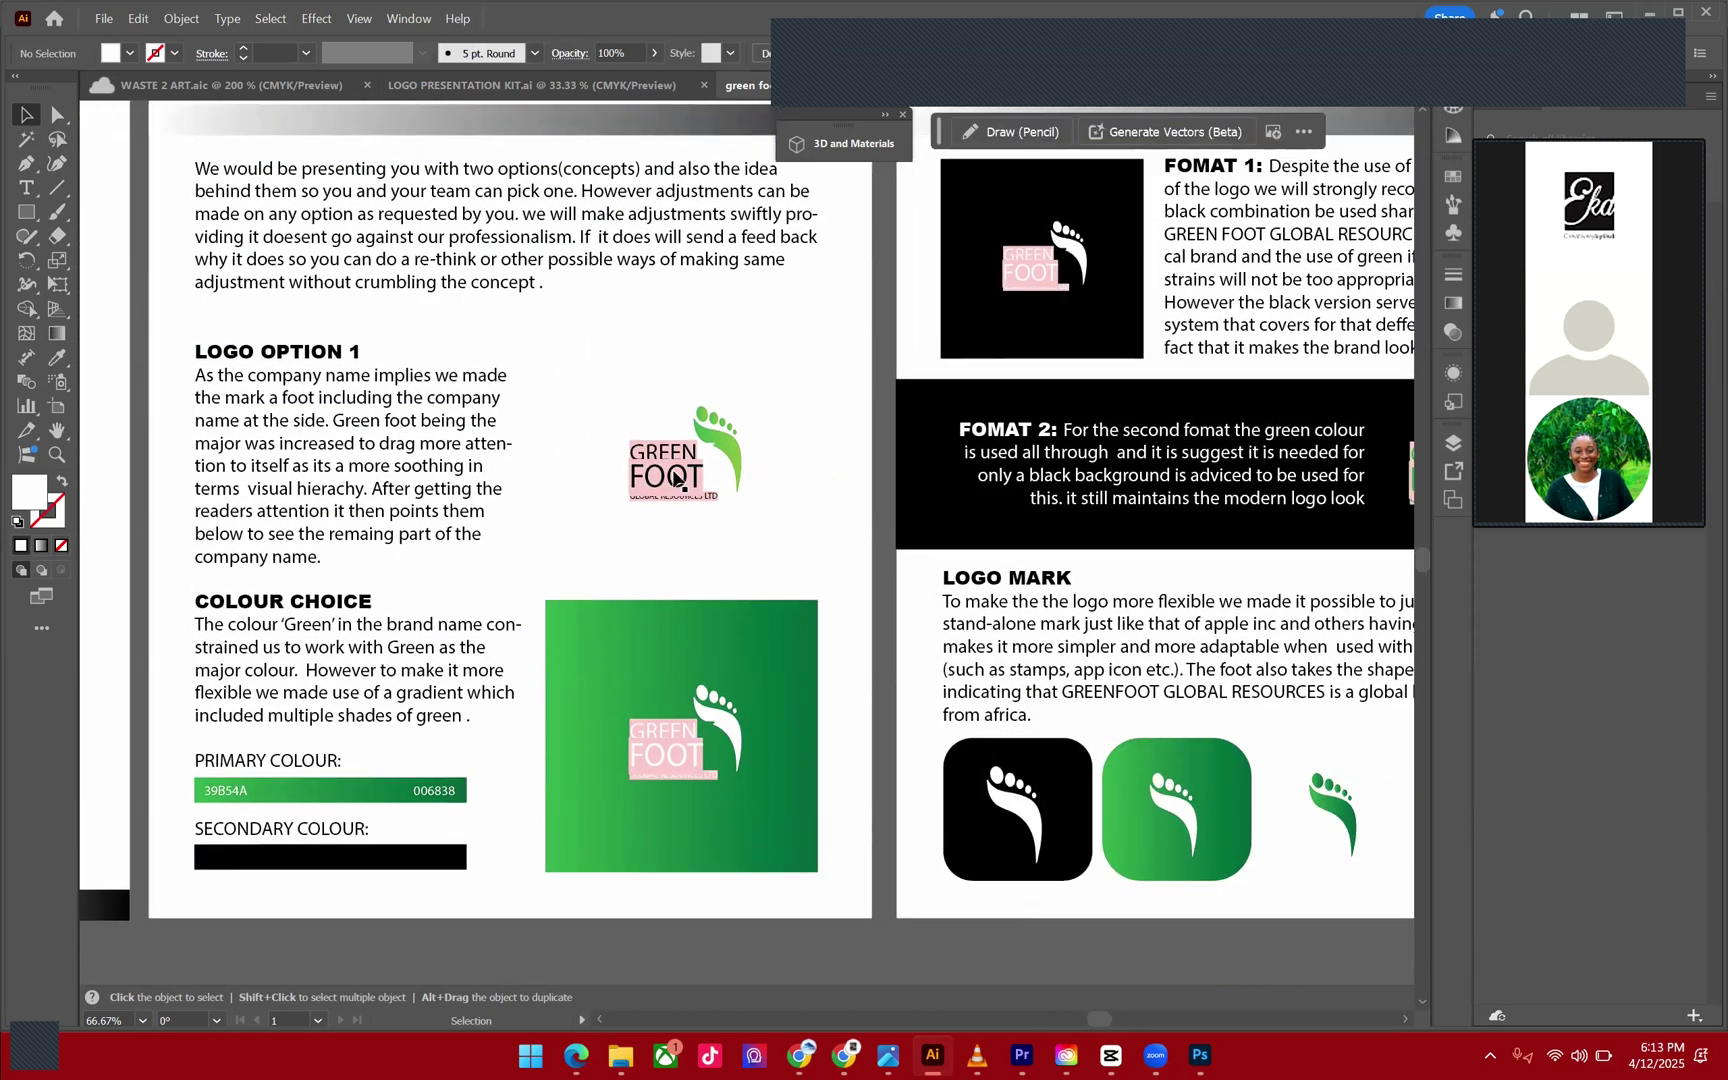
scroll(521, 782, "right", 1)
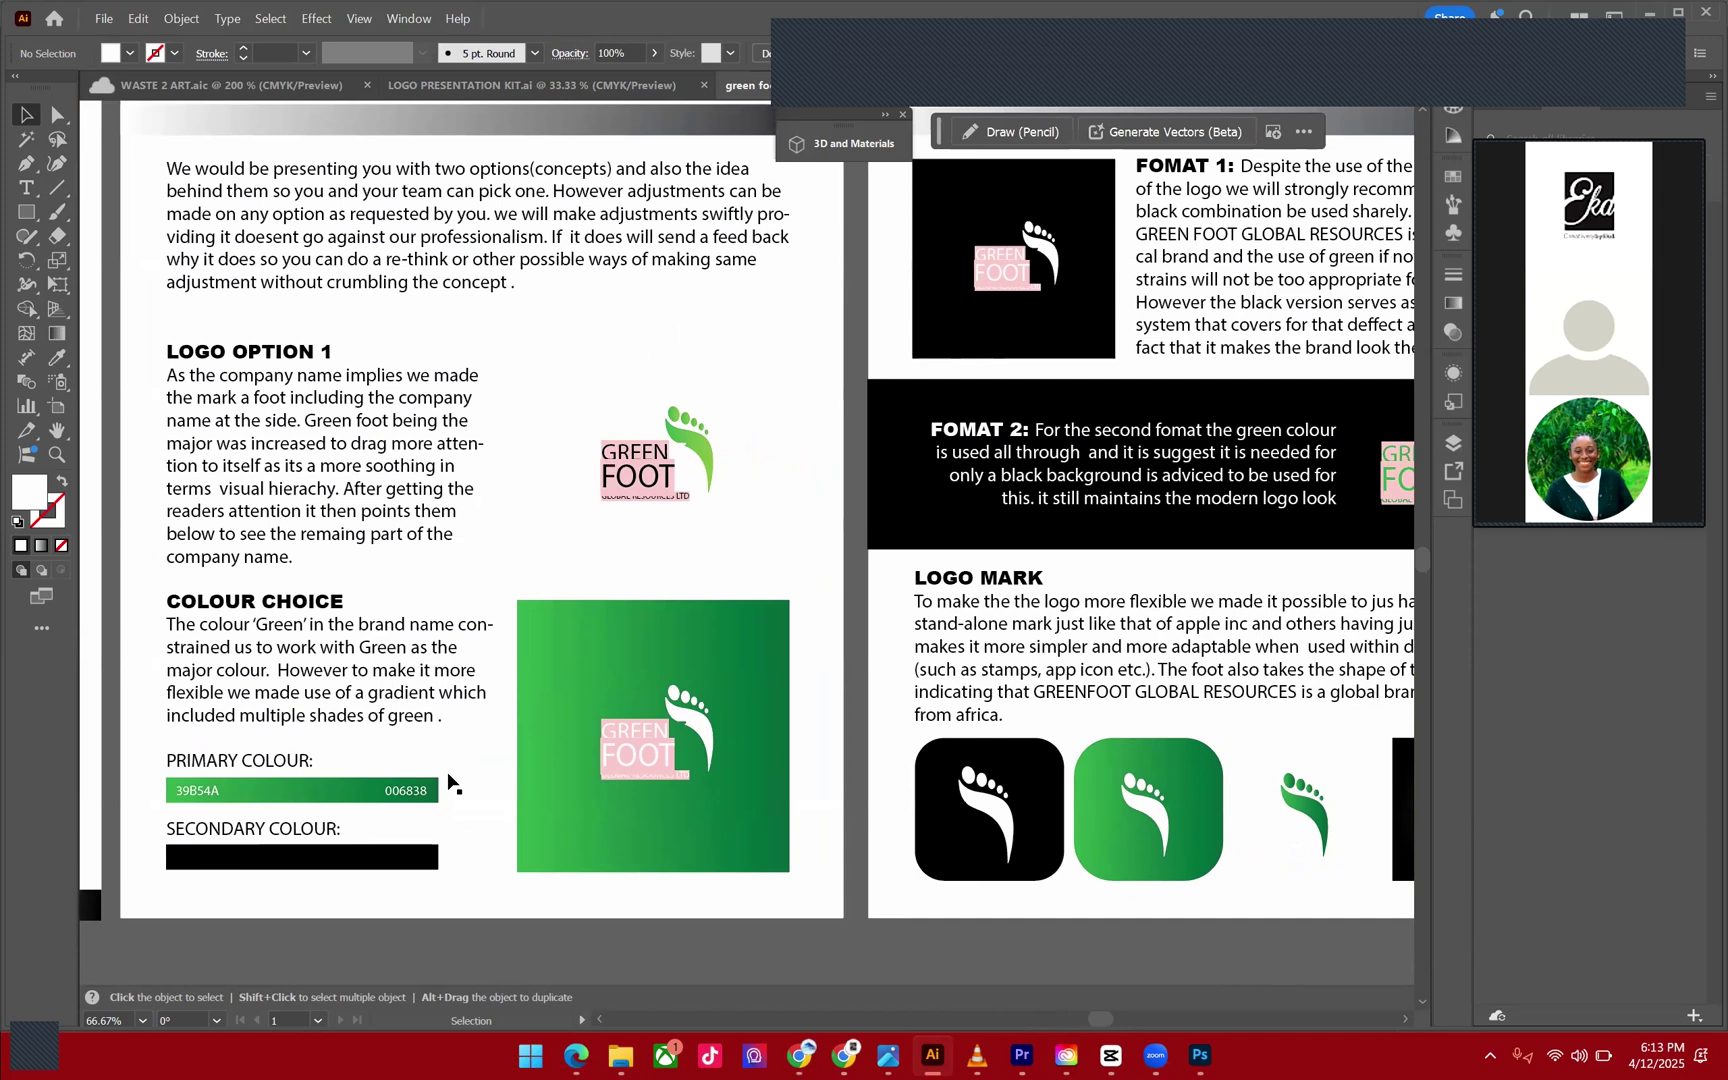
scroll(451, 782, "left", 1)
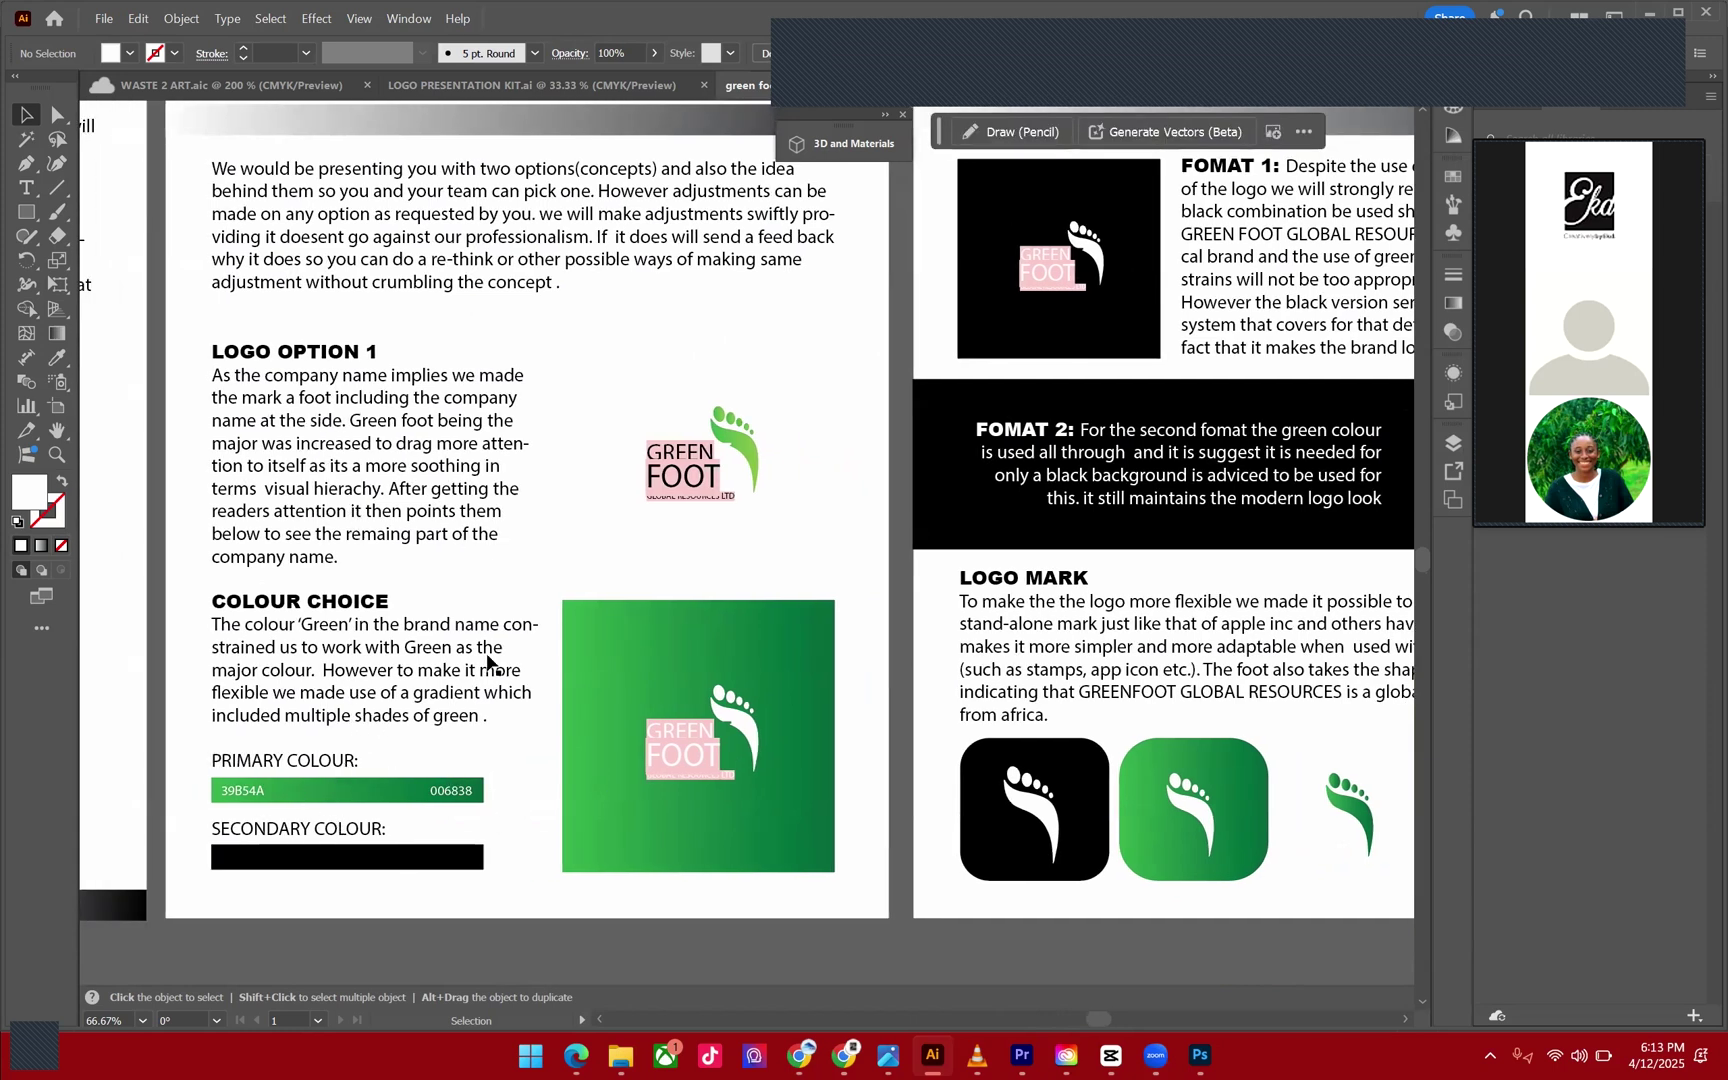
Read the different logo formats page, covering Format 1, Format 2 and the Logo Mark samples.
scroll(487, 657, "right", 20)
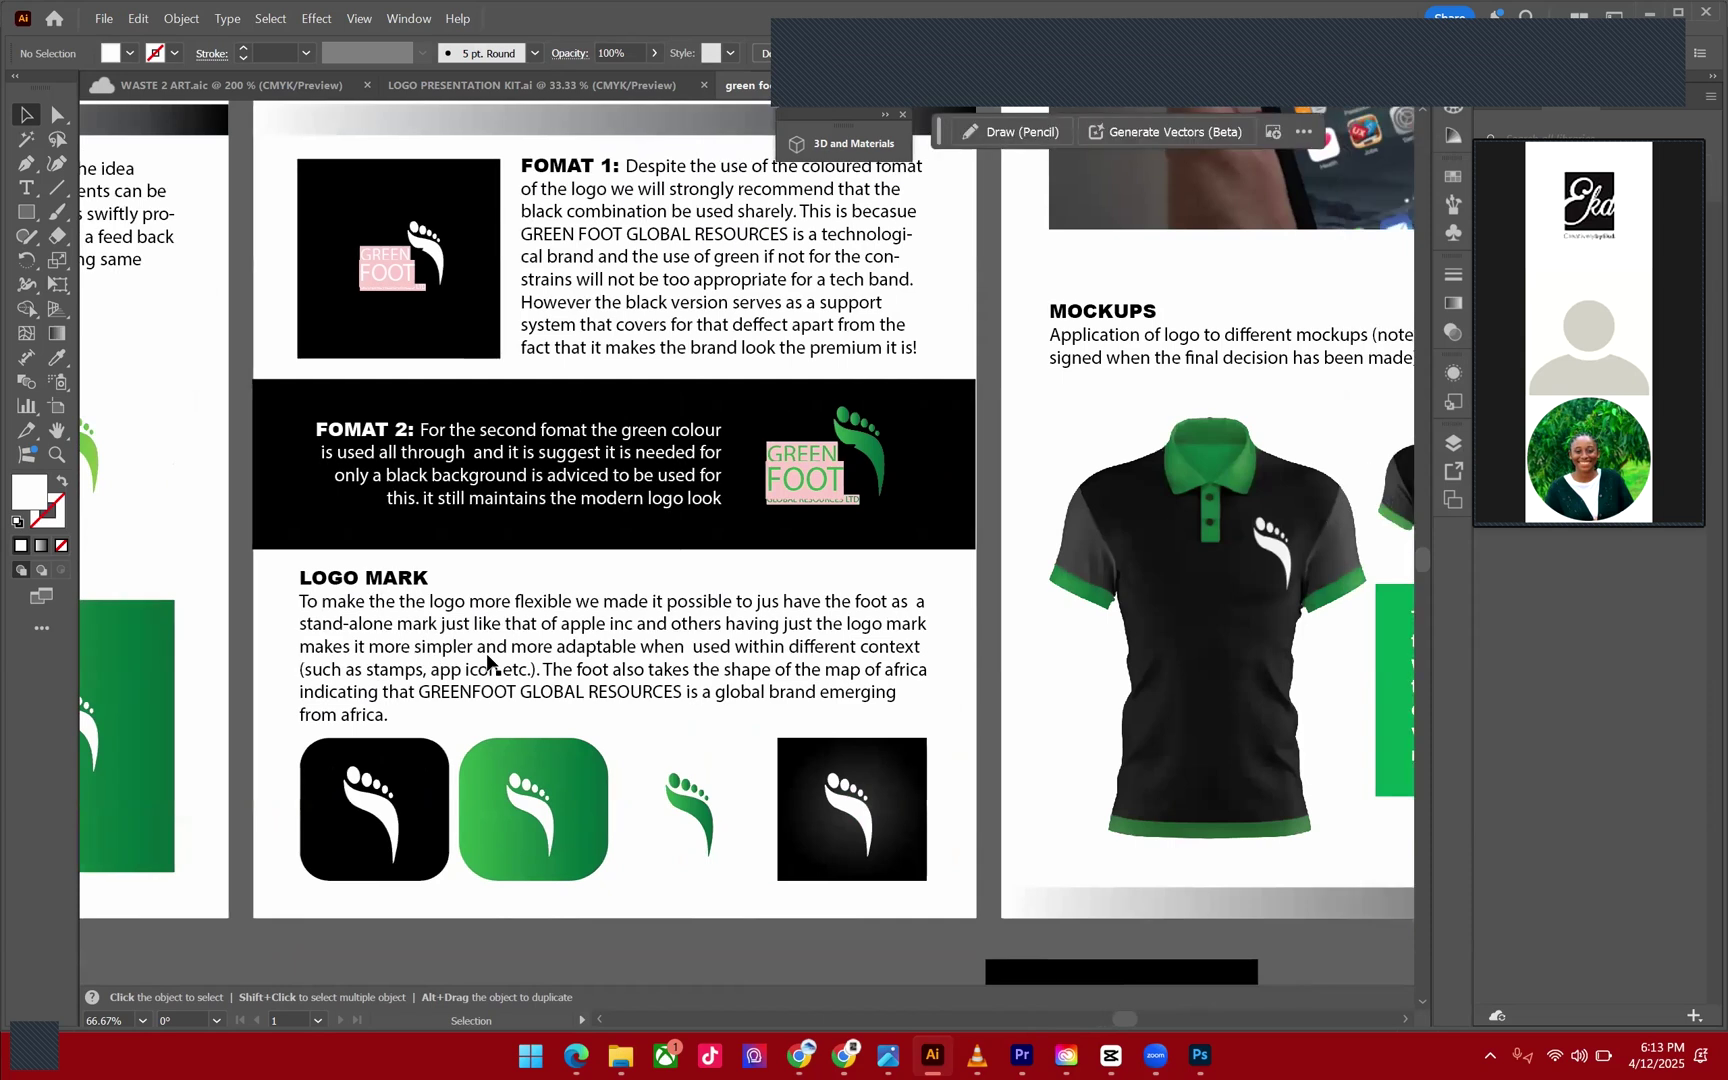
scroll(487, 660, "up", 3)
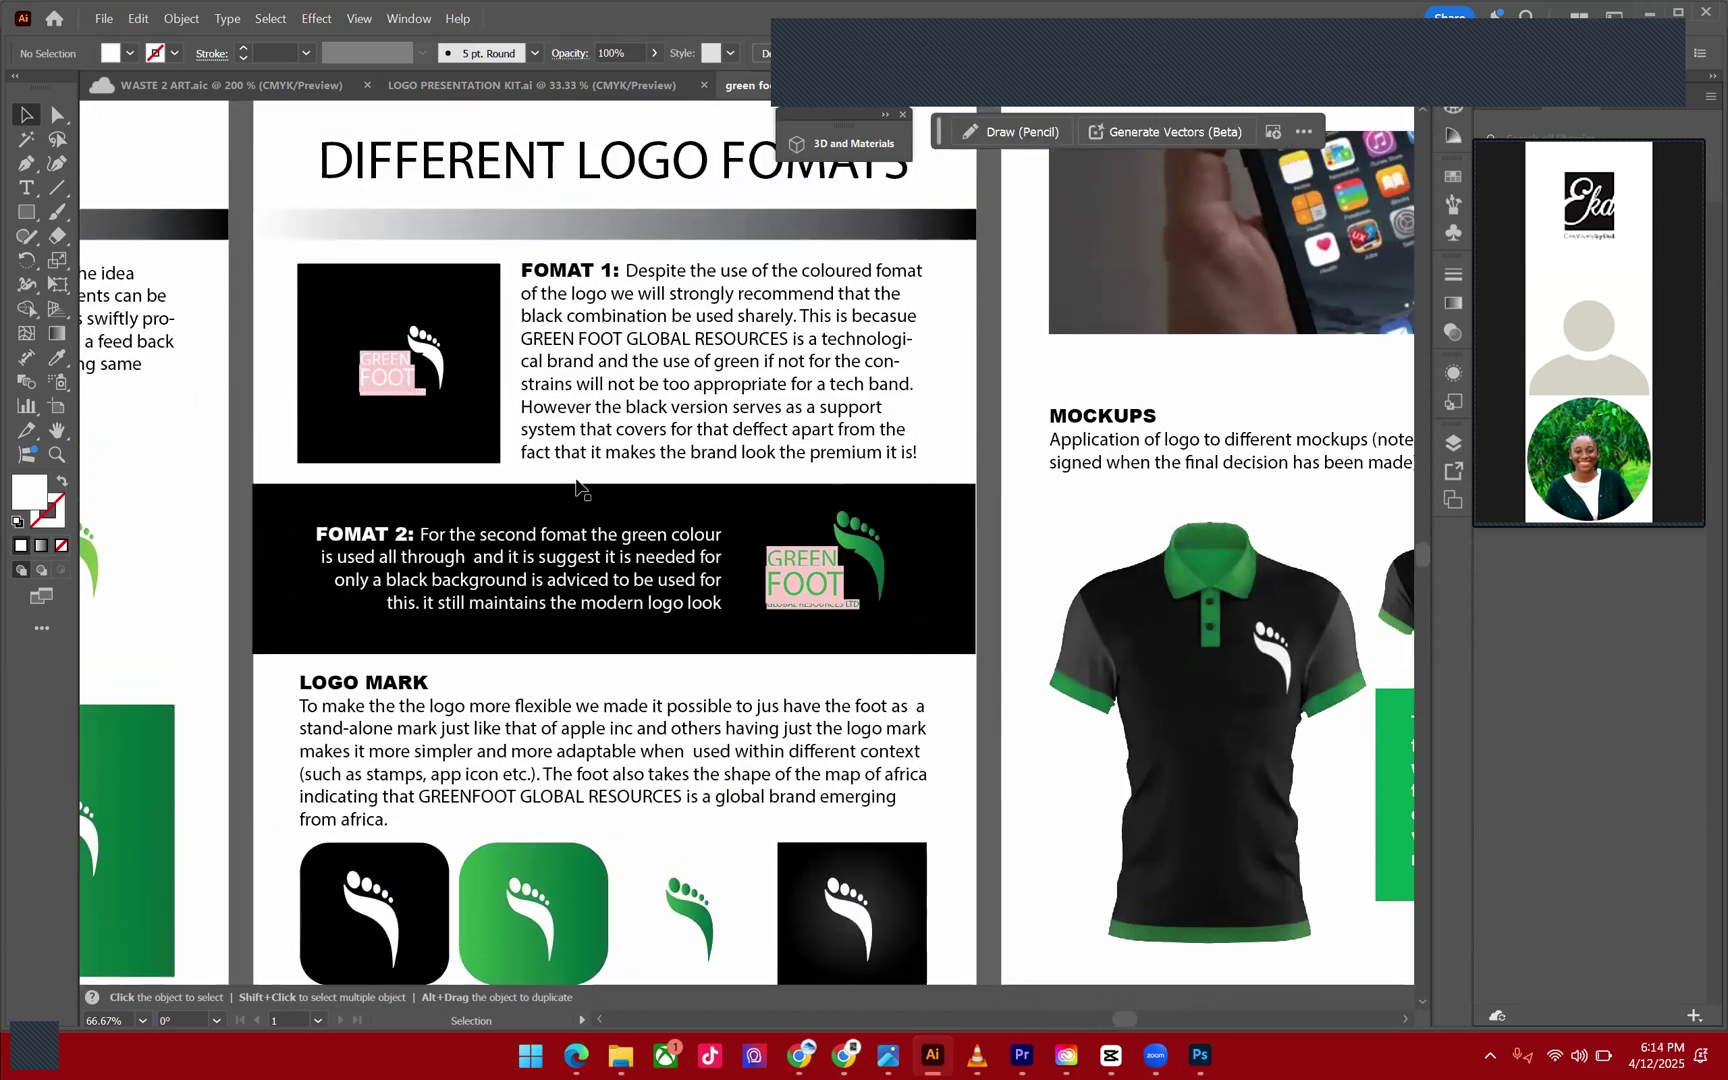
scroll(578, 488, "down", 3)
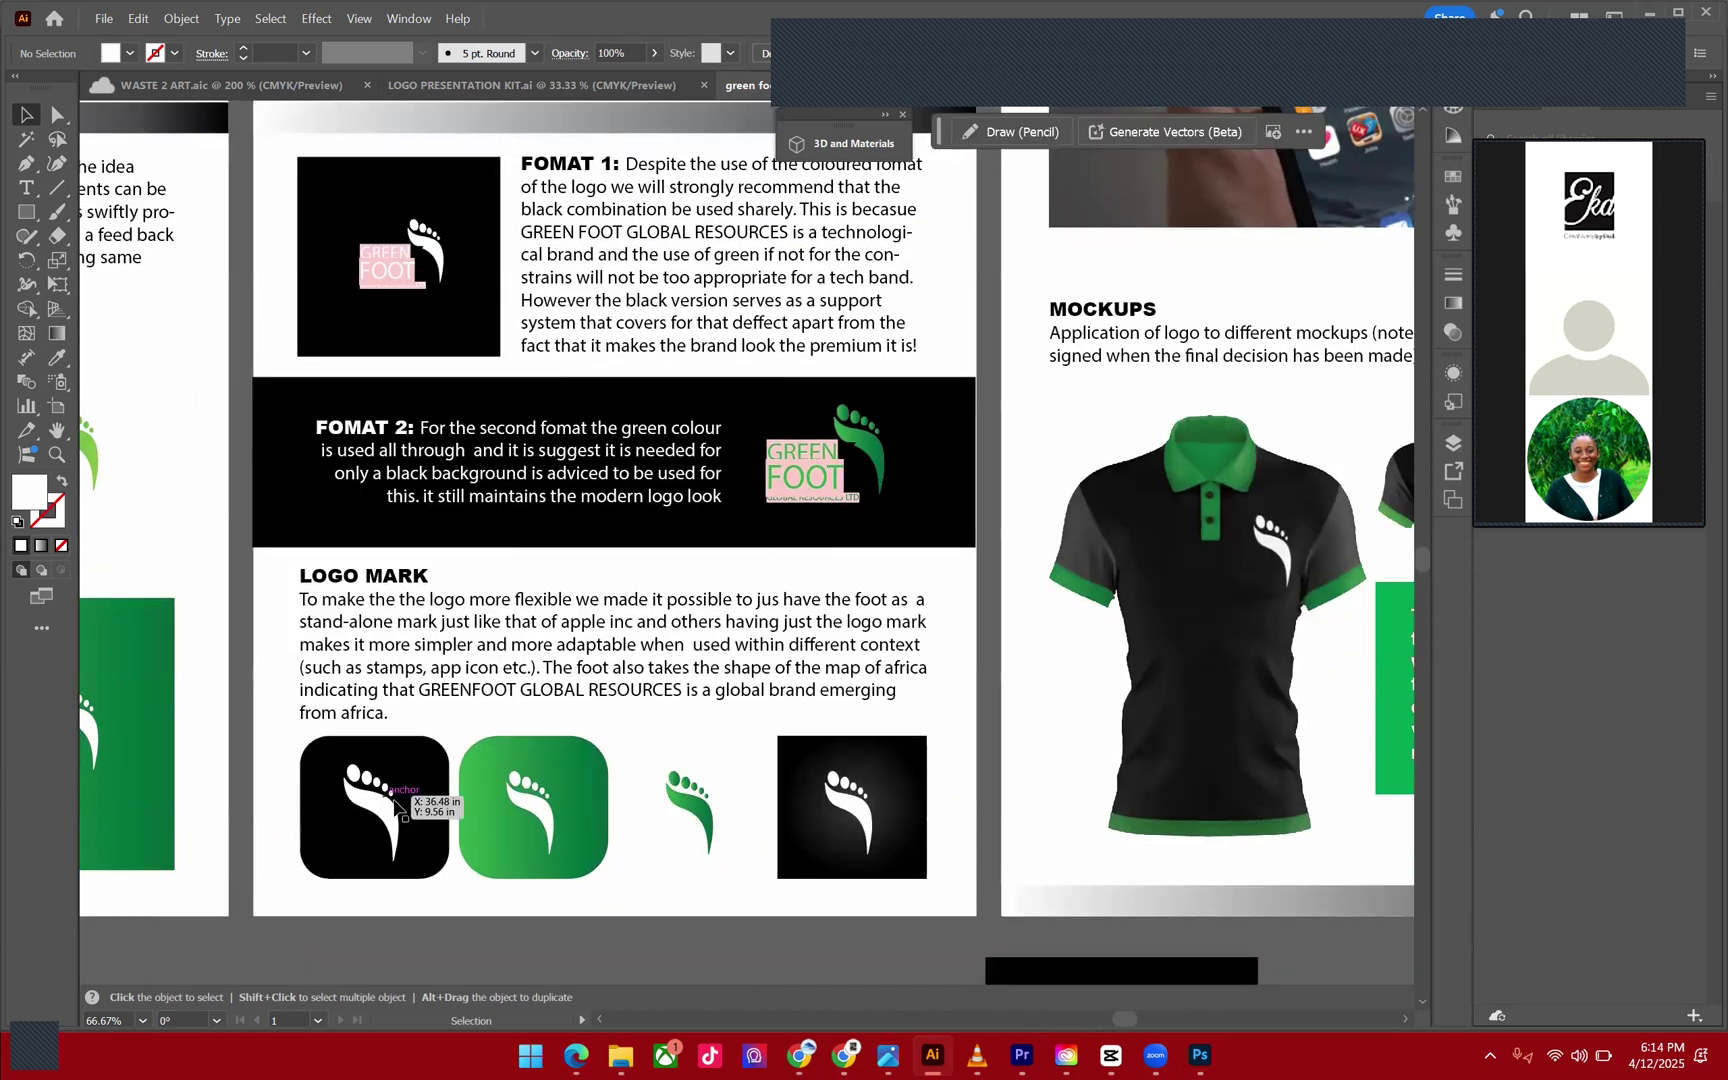
scroll(698, 783, "right", 5)
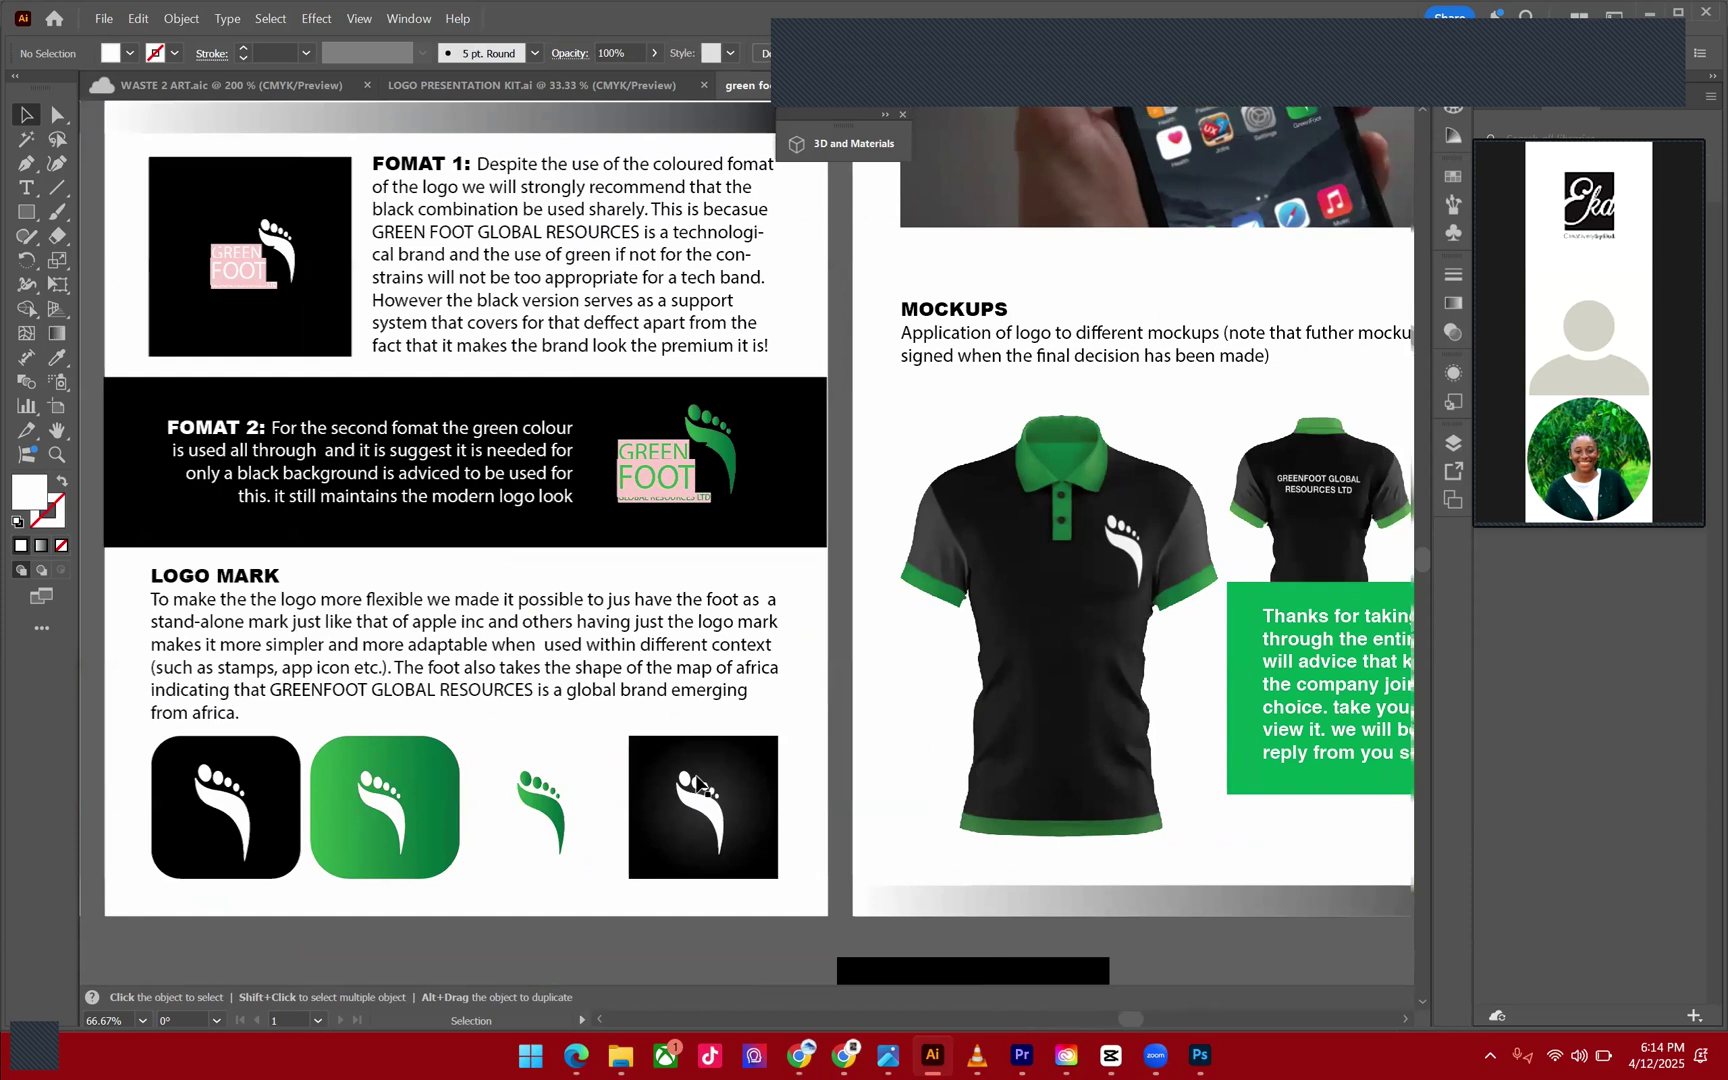
Examine the Mockups page with its front and back polo shirts, phone image and closing note.
scroll(698, 783, "right", 10)
scroll(763, 508, "up", 2)
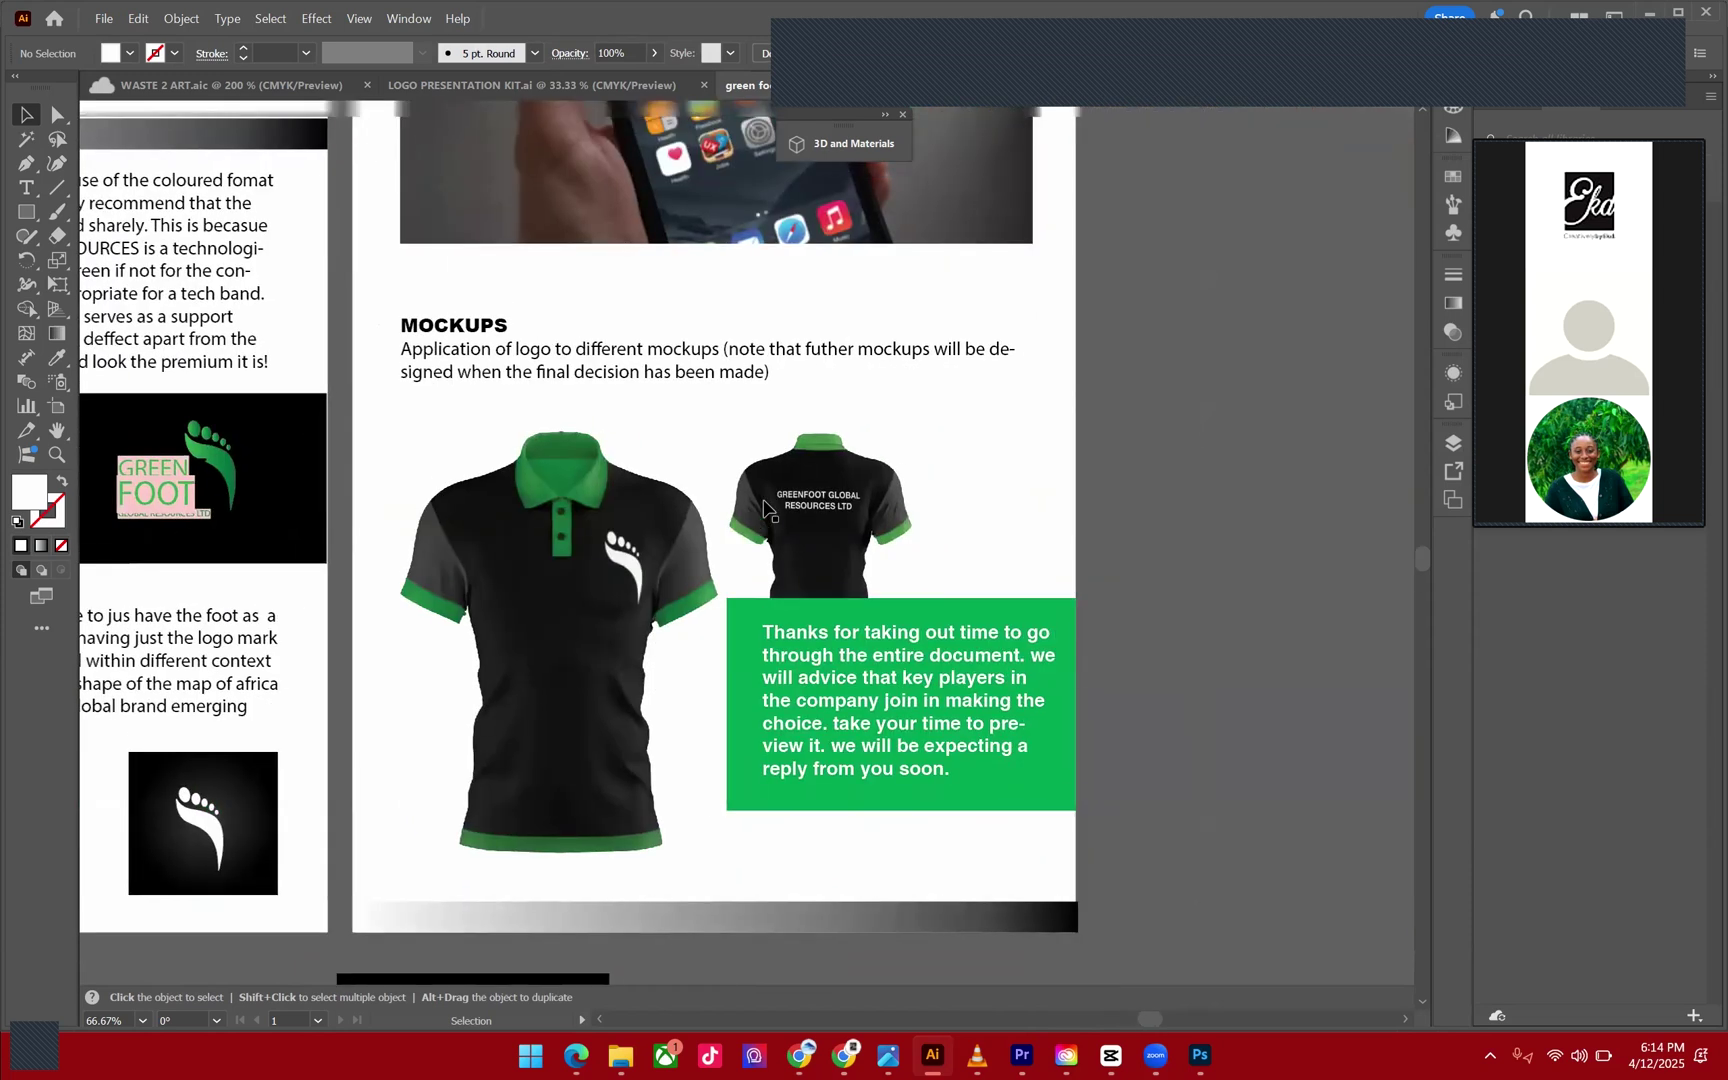
scroll(893, 598, "up", 2)
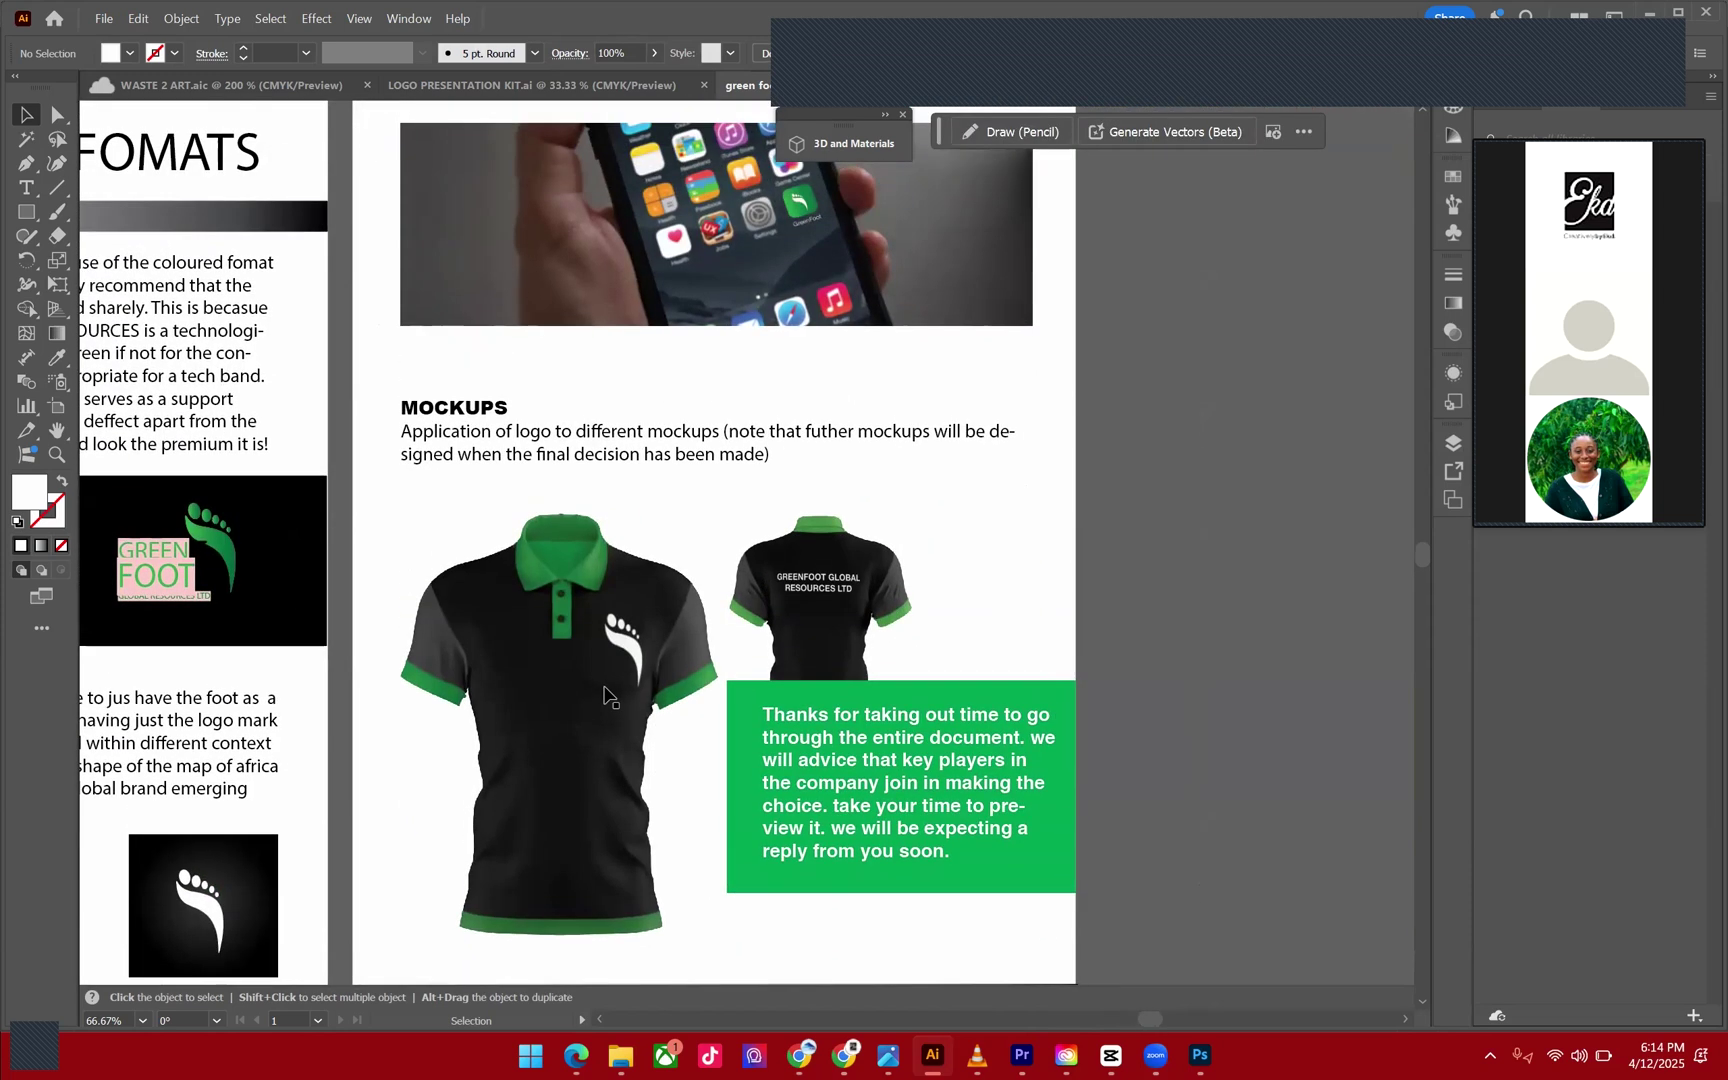
scroll(627, 716, "up", 1)
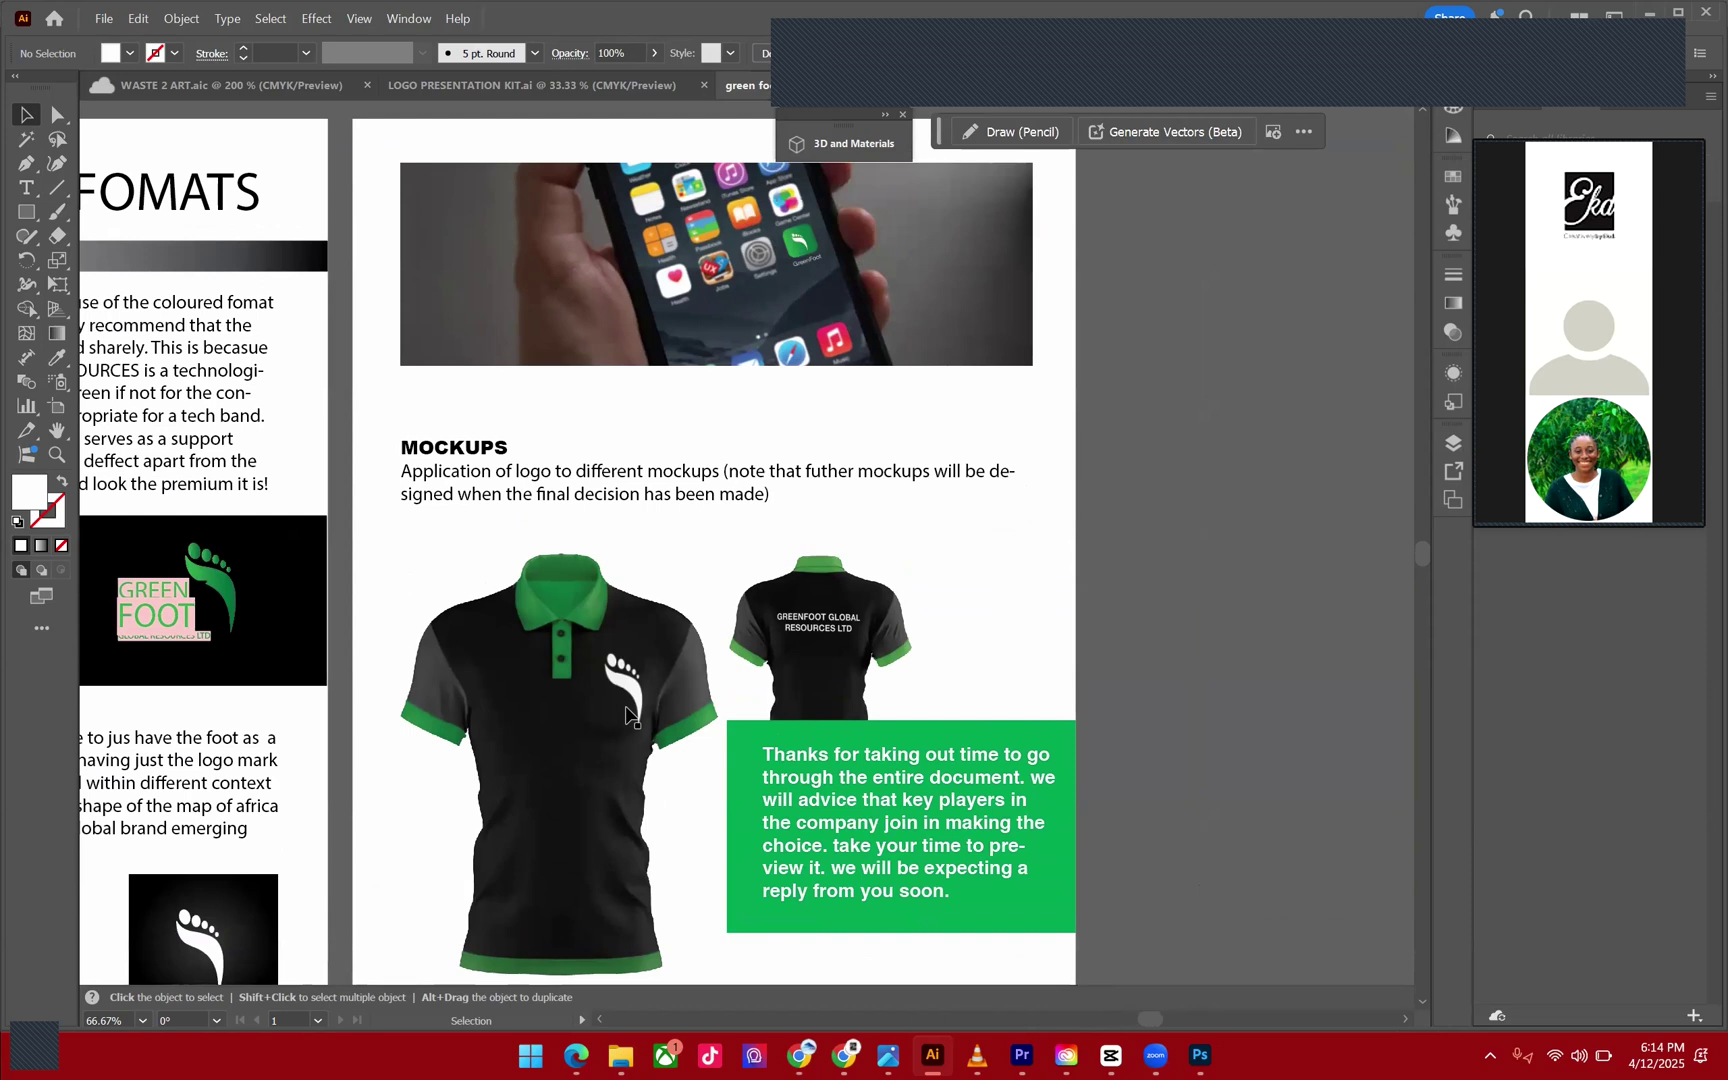
scroll(627, 716, "up", 1)
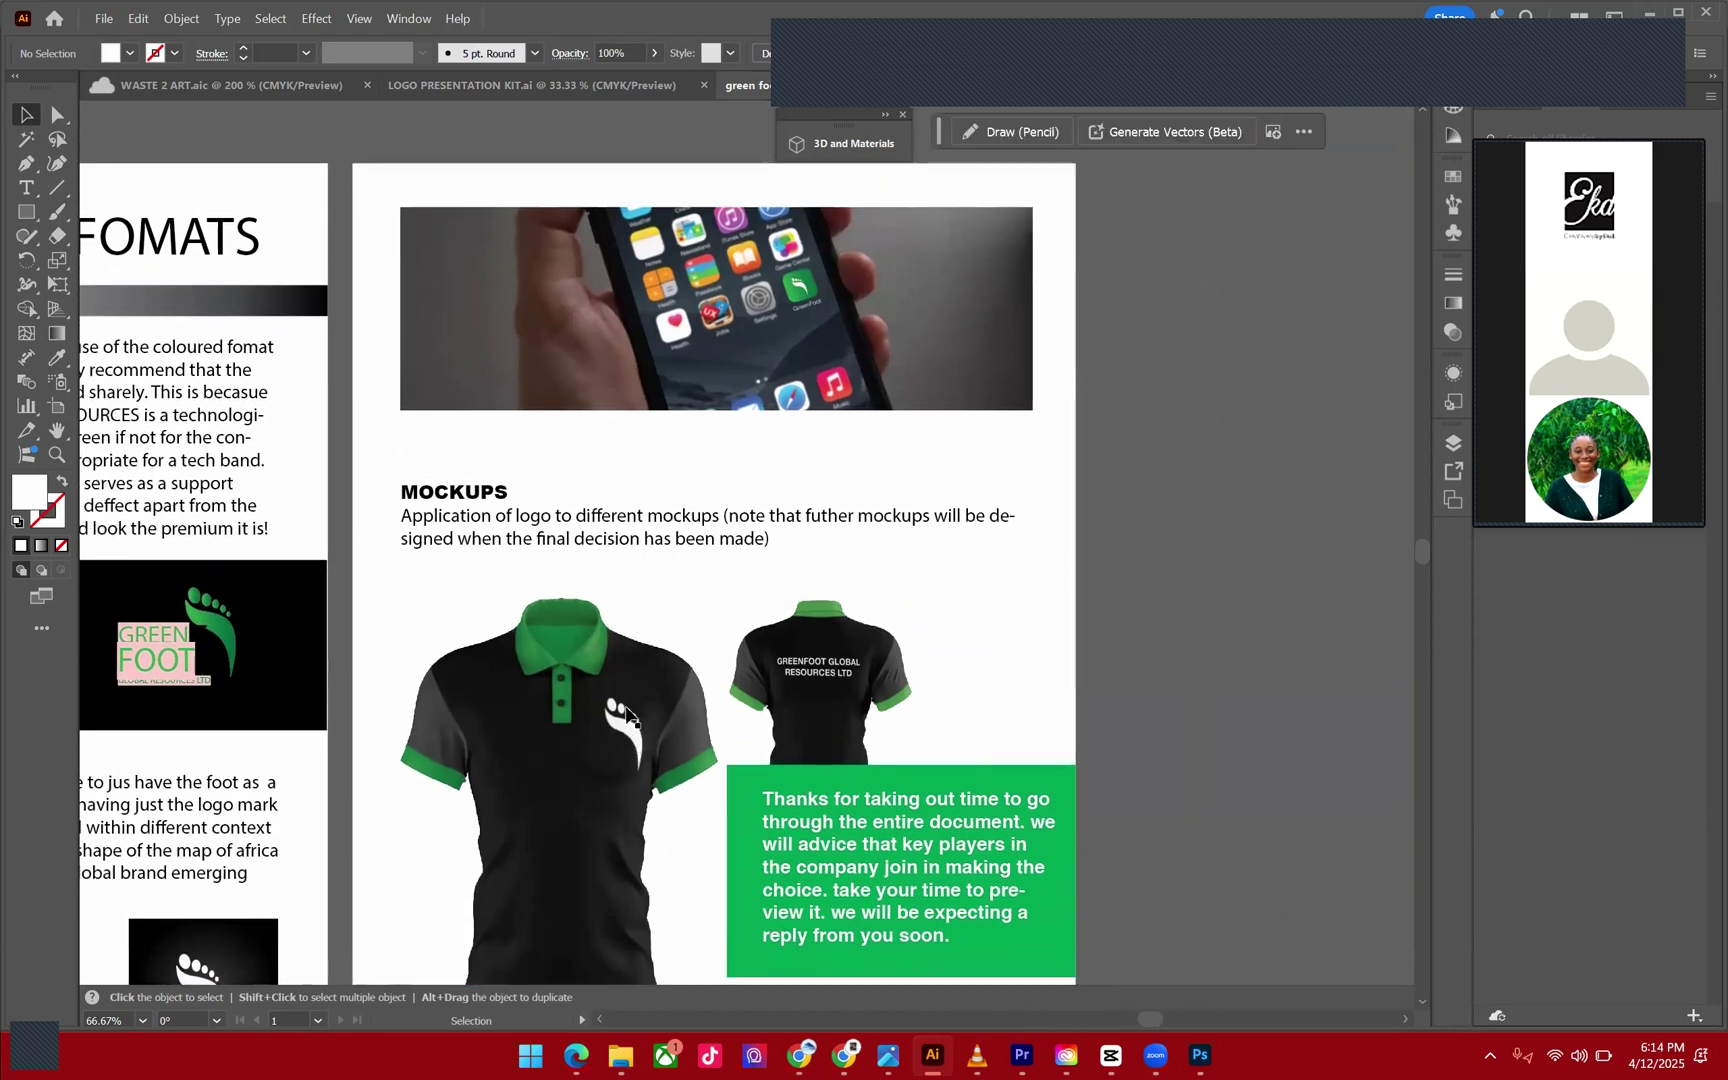
scroll(627, 716, "up", 2)
scroll(555, 667, "down", 3)
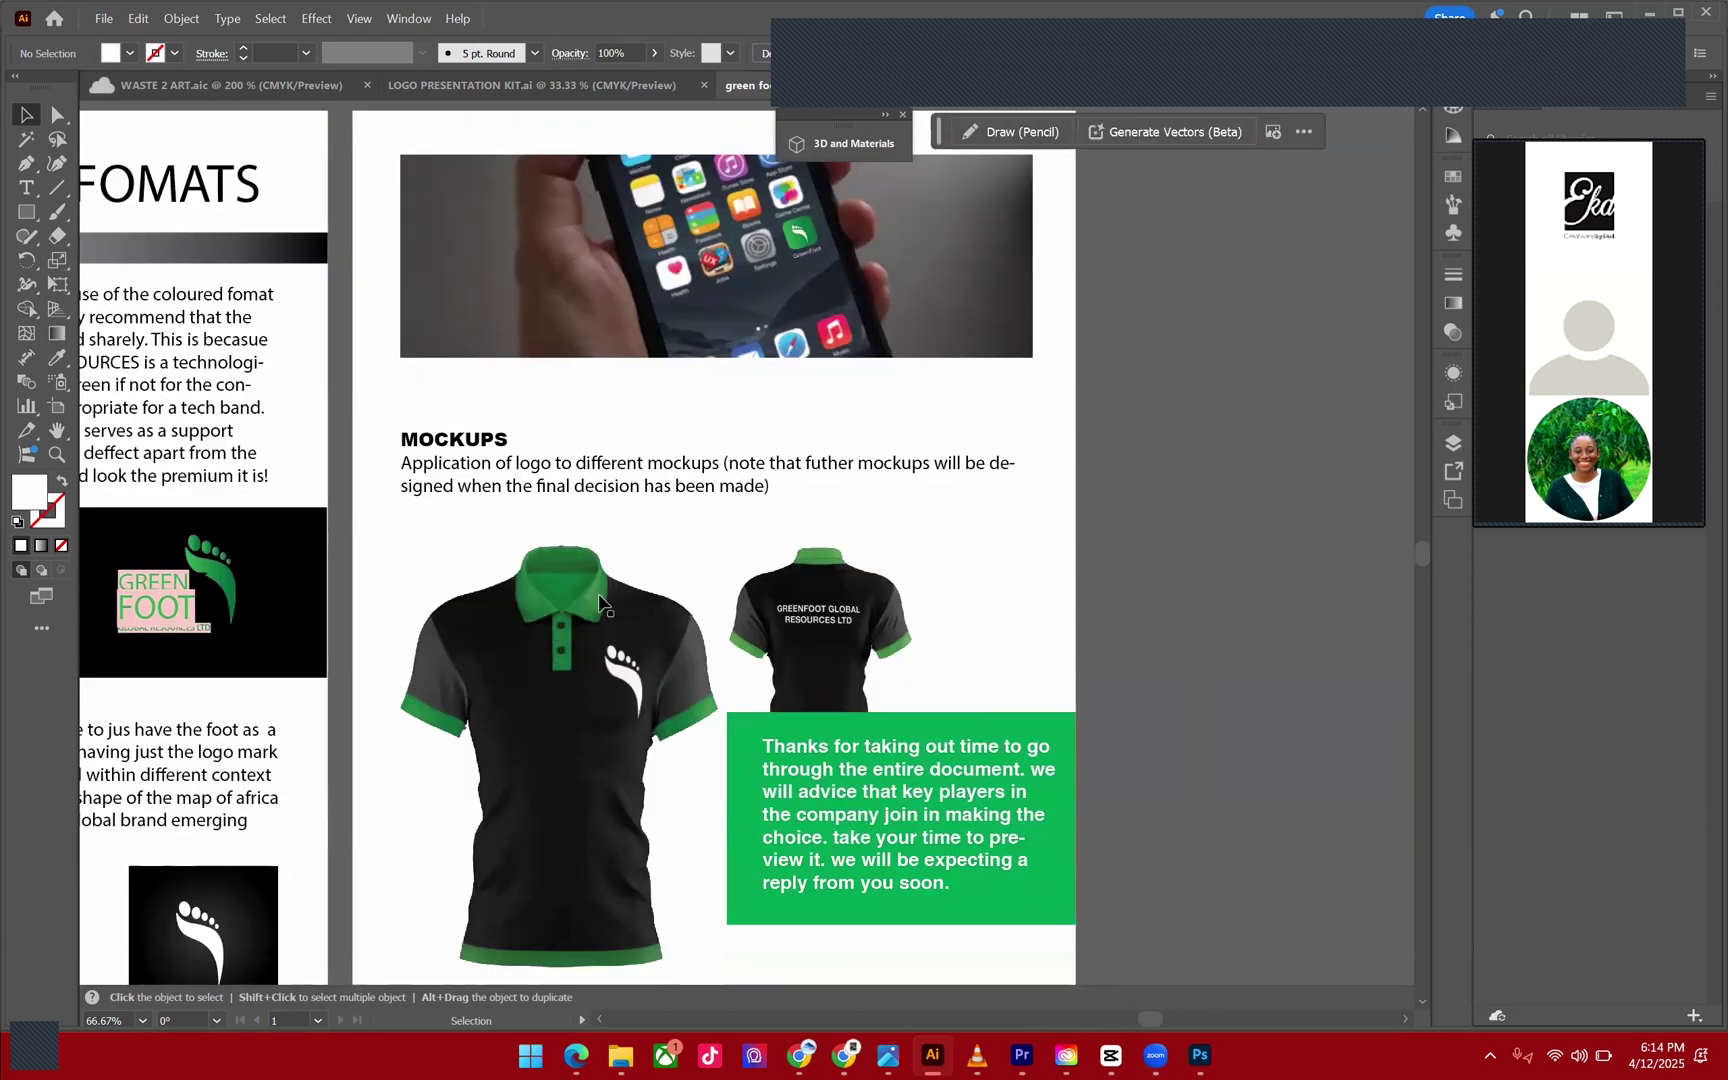
scroll(617, 386, "down", 1)
scroll(676, 313, "up", 2)
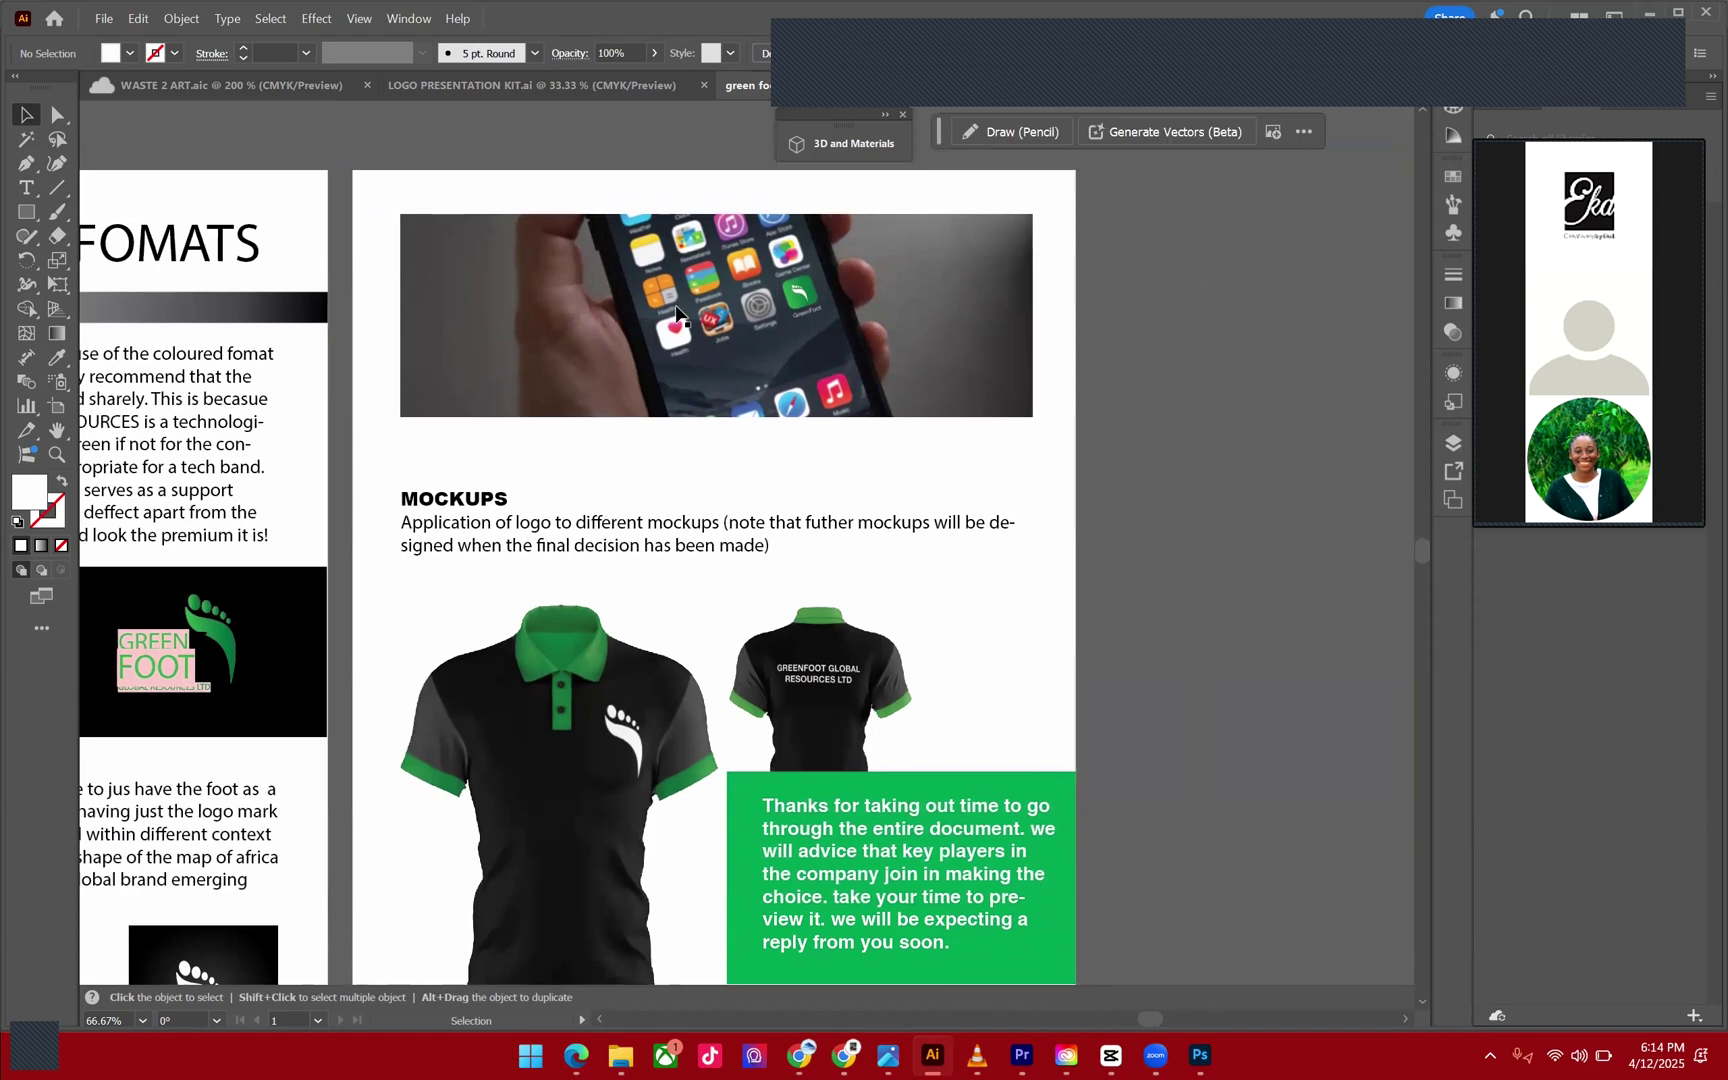
scroll(676, 313, "down", 1)
scroll(676, 313, "up", 1)
scroll(777, 319, "left", 1)
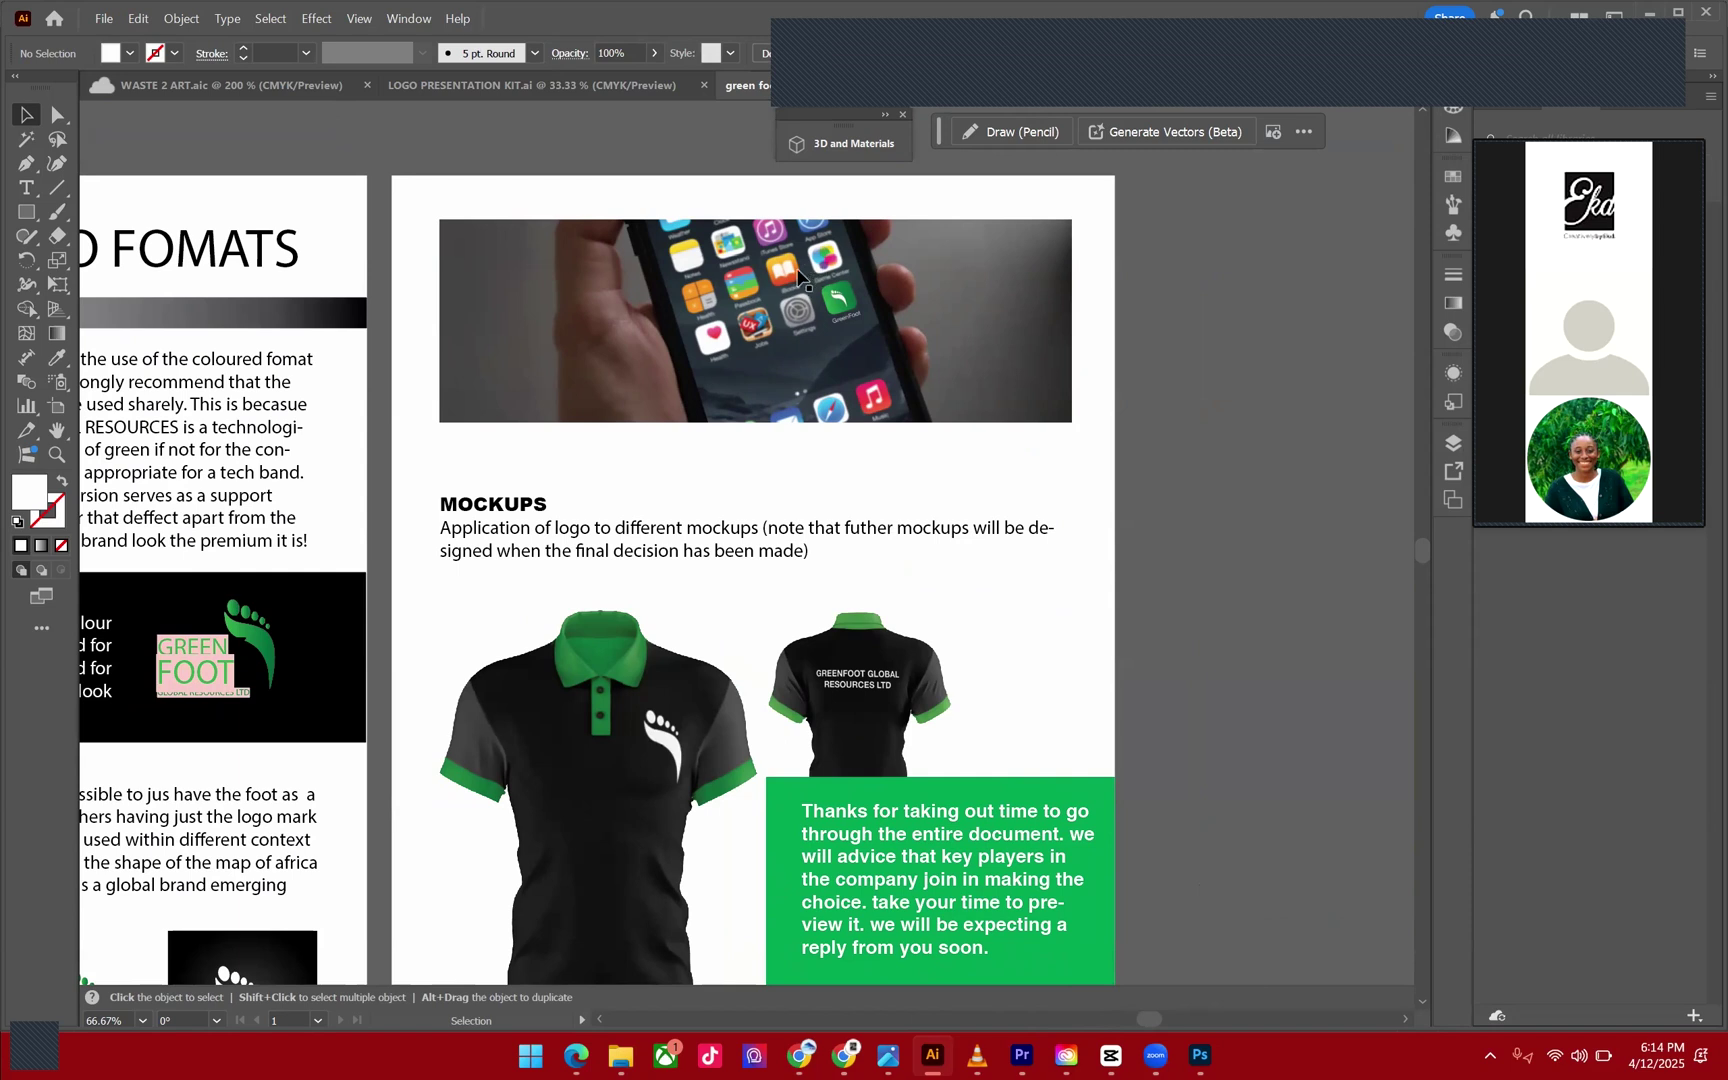
Inspect the GreenFoot app icon on the phone mockup up close, followed by the polo shirt mockups and thank-you note.
scroll(812, 275, "up", 4)
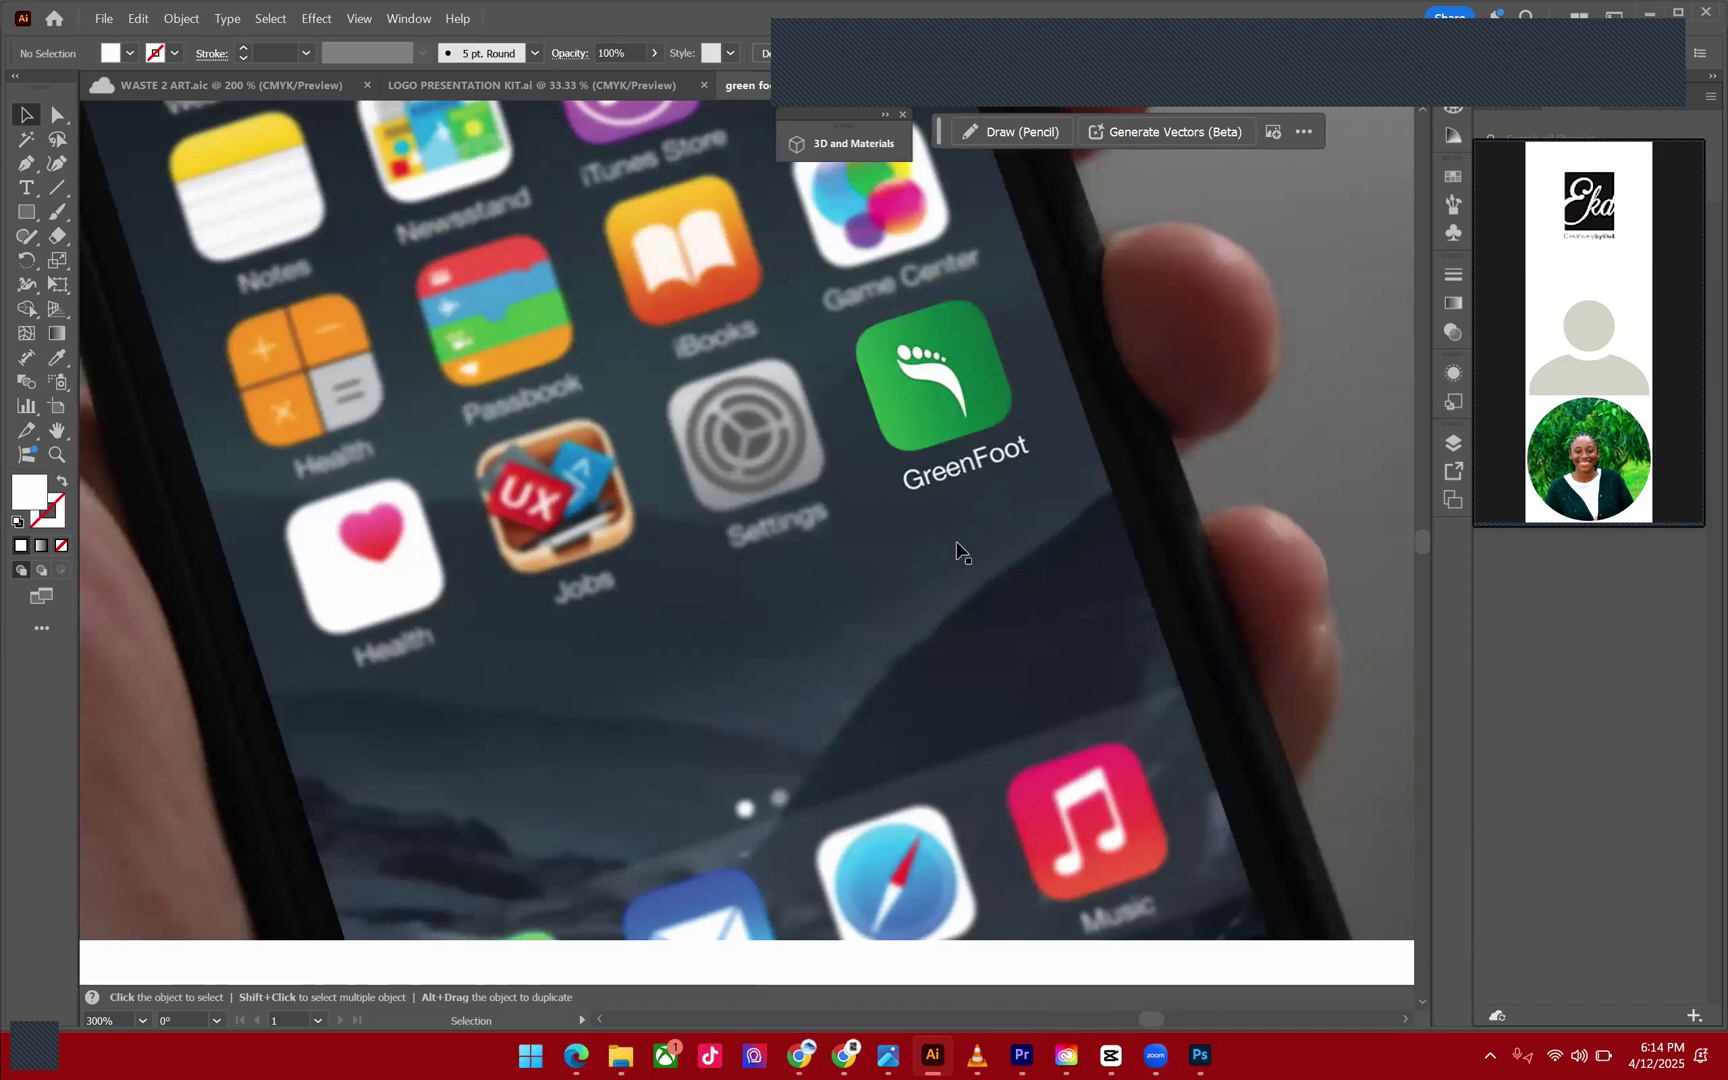
scroll(957, 551, "down", 2)
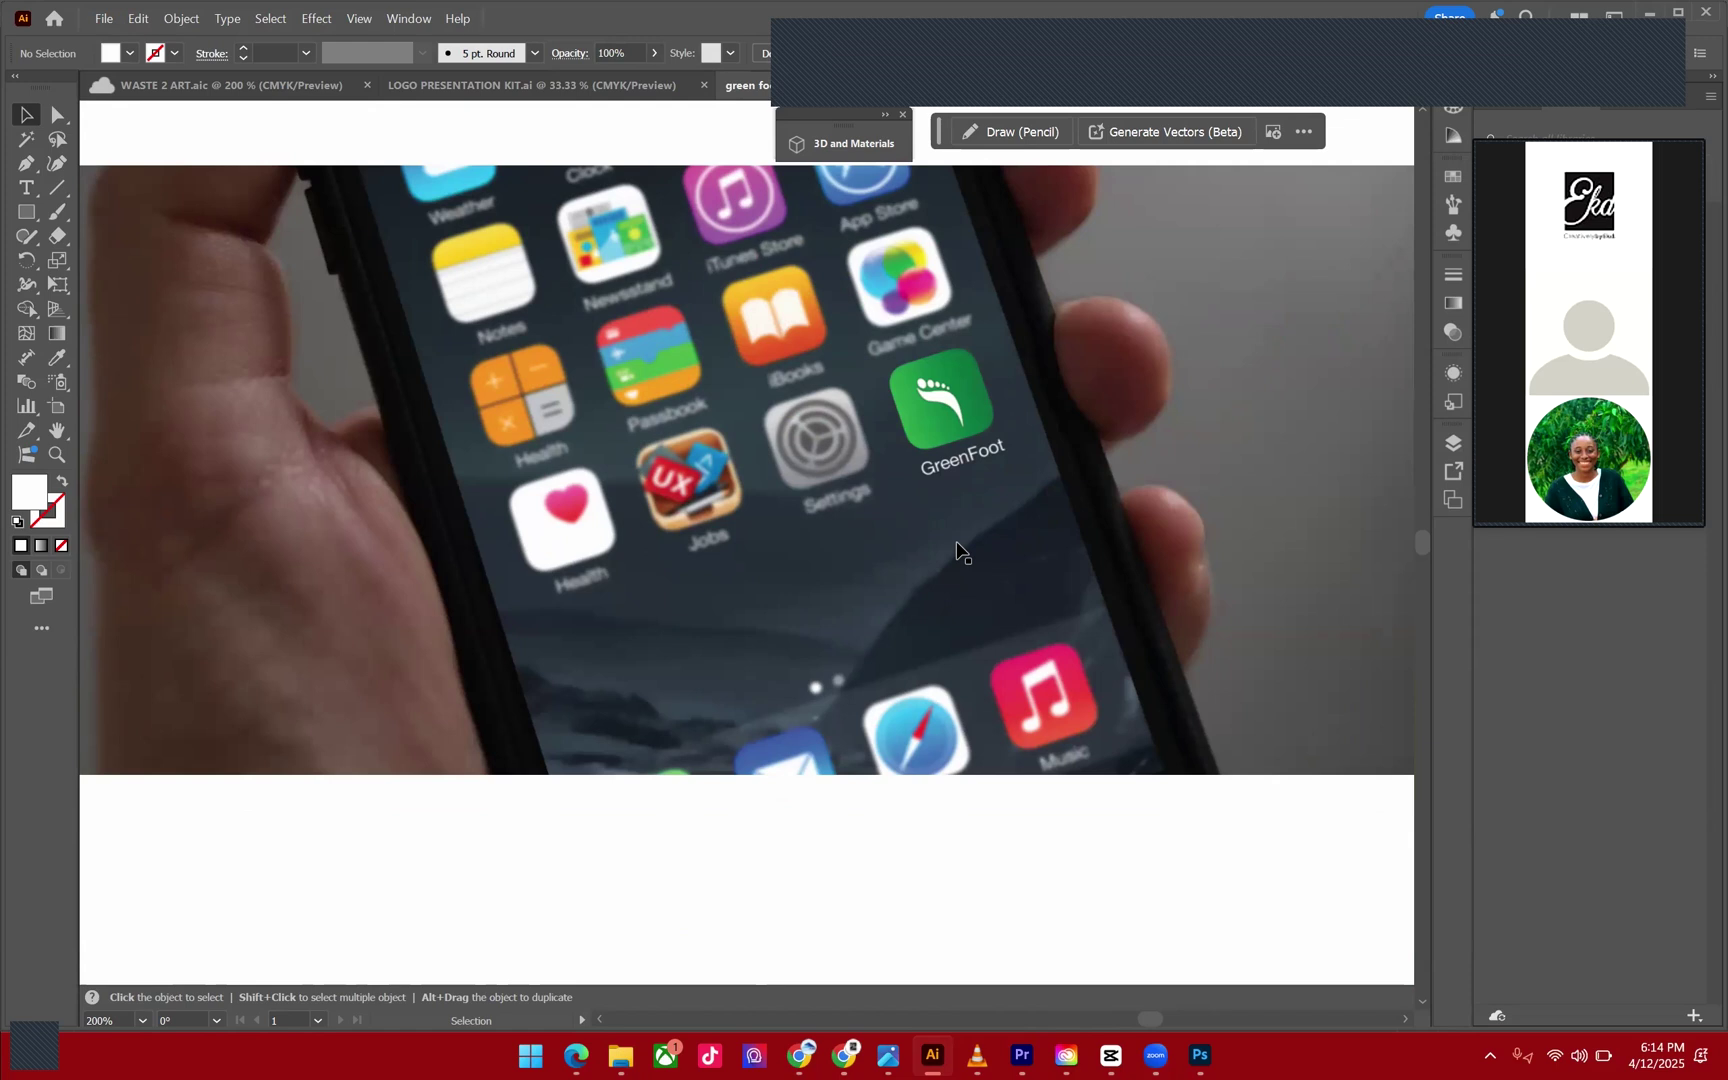
scroll(957, 550, "down", 5)
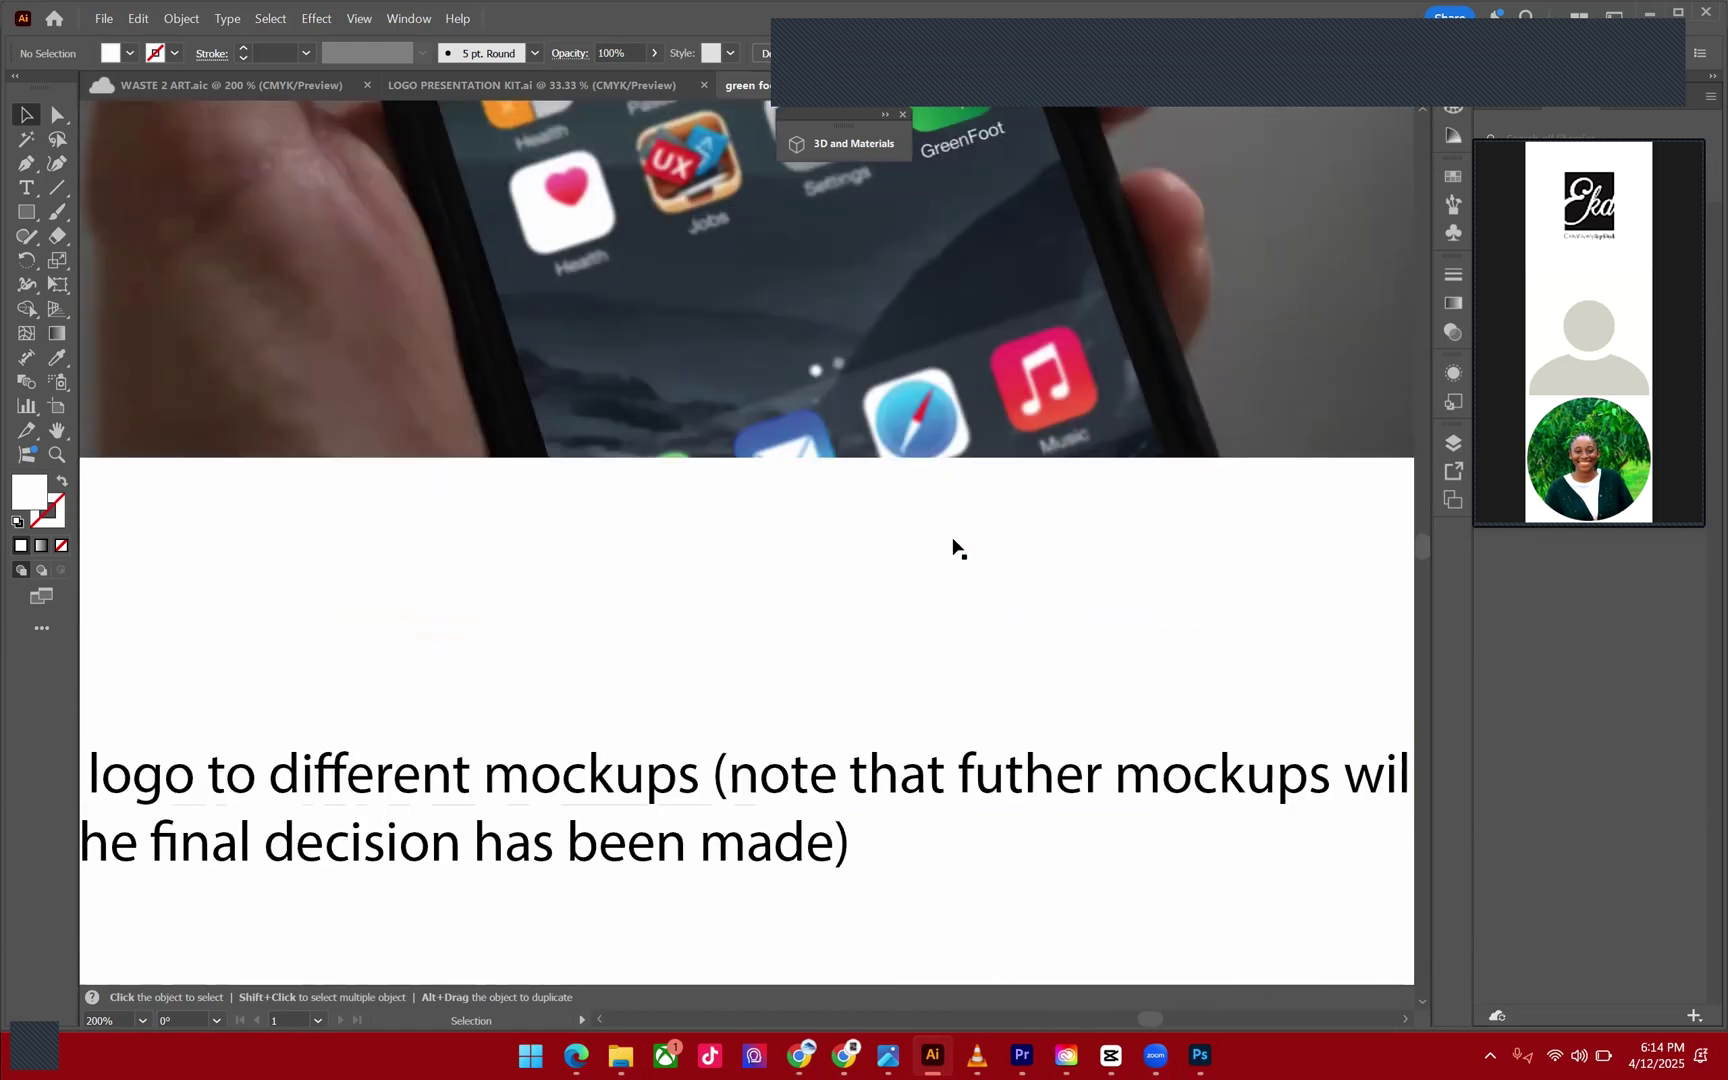
scroll(957, 550, "down", 1)
scroll(950, 606, "down", 5)
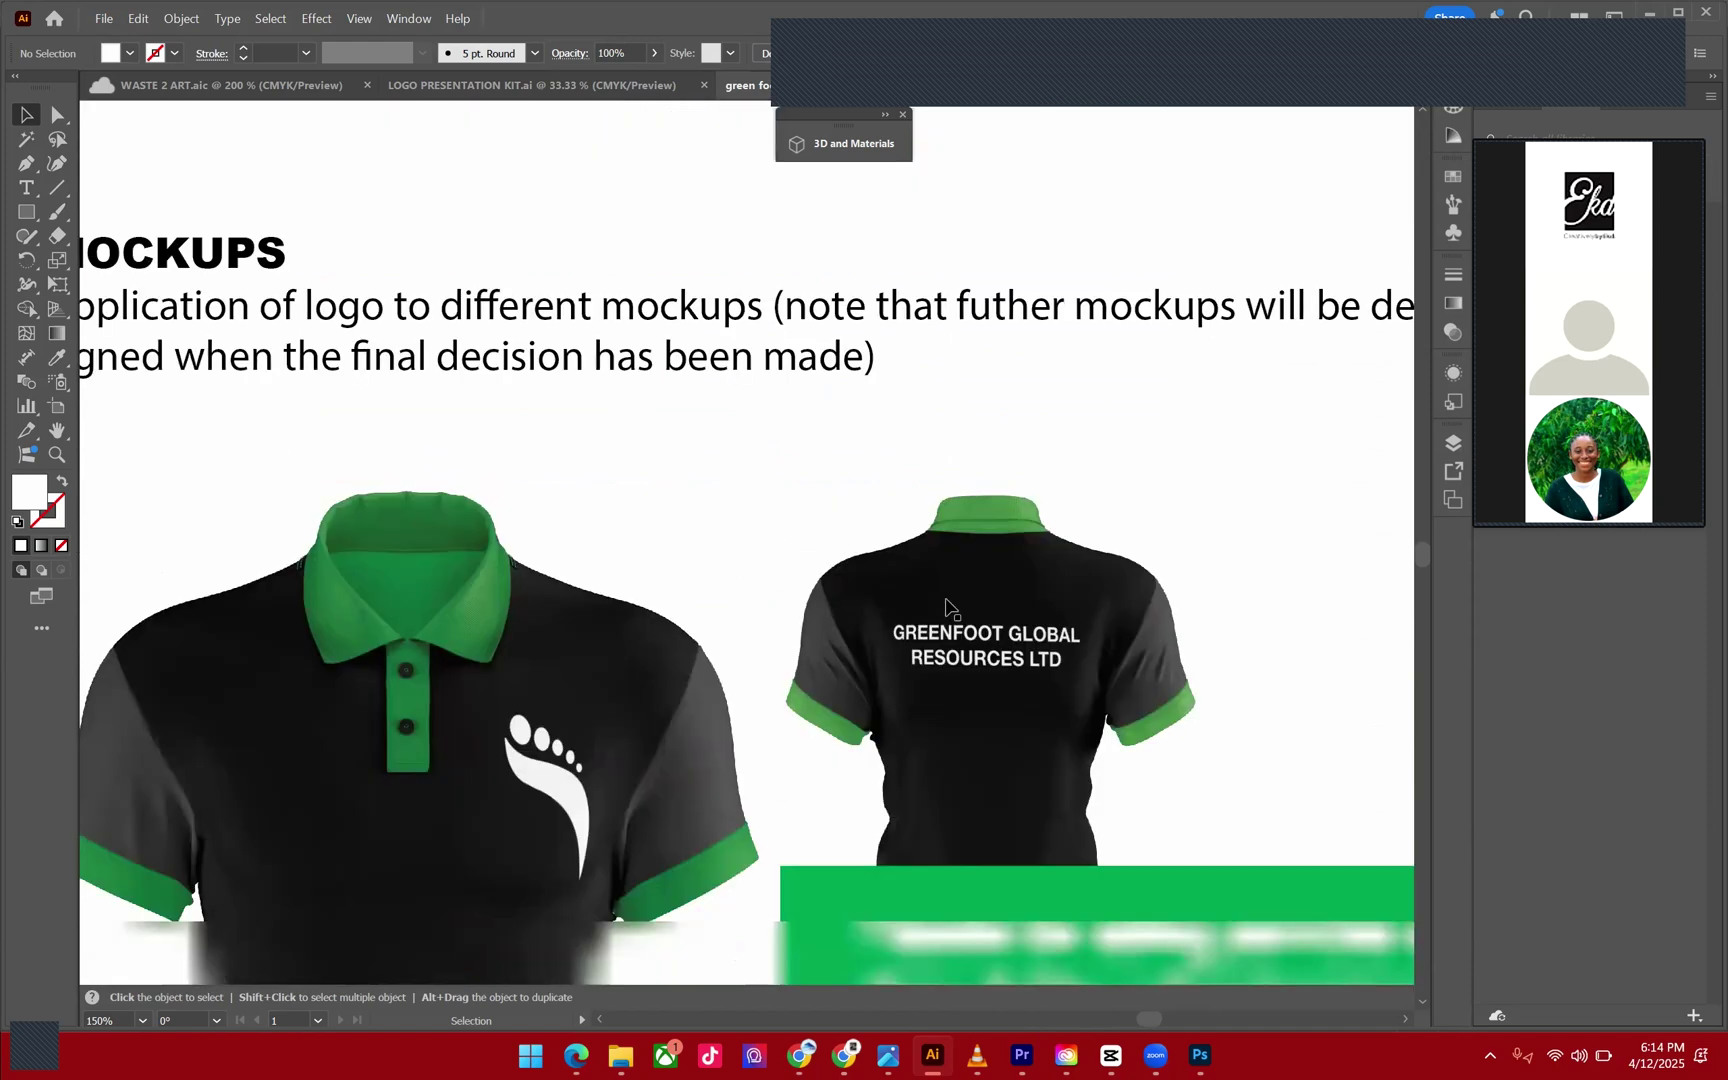
scroll(950, 606, "down", 4)
scroll(1122, 742, "down", 1)
scroll(1122, 742, "up", 2)
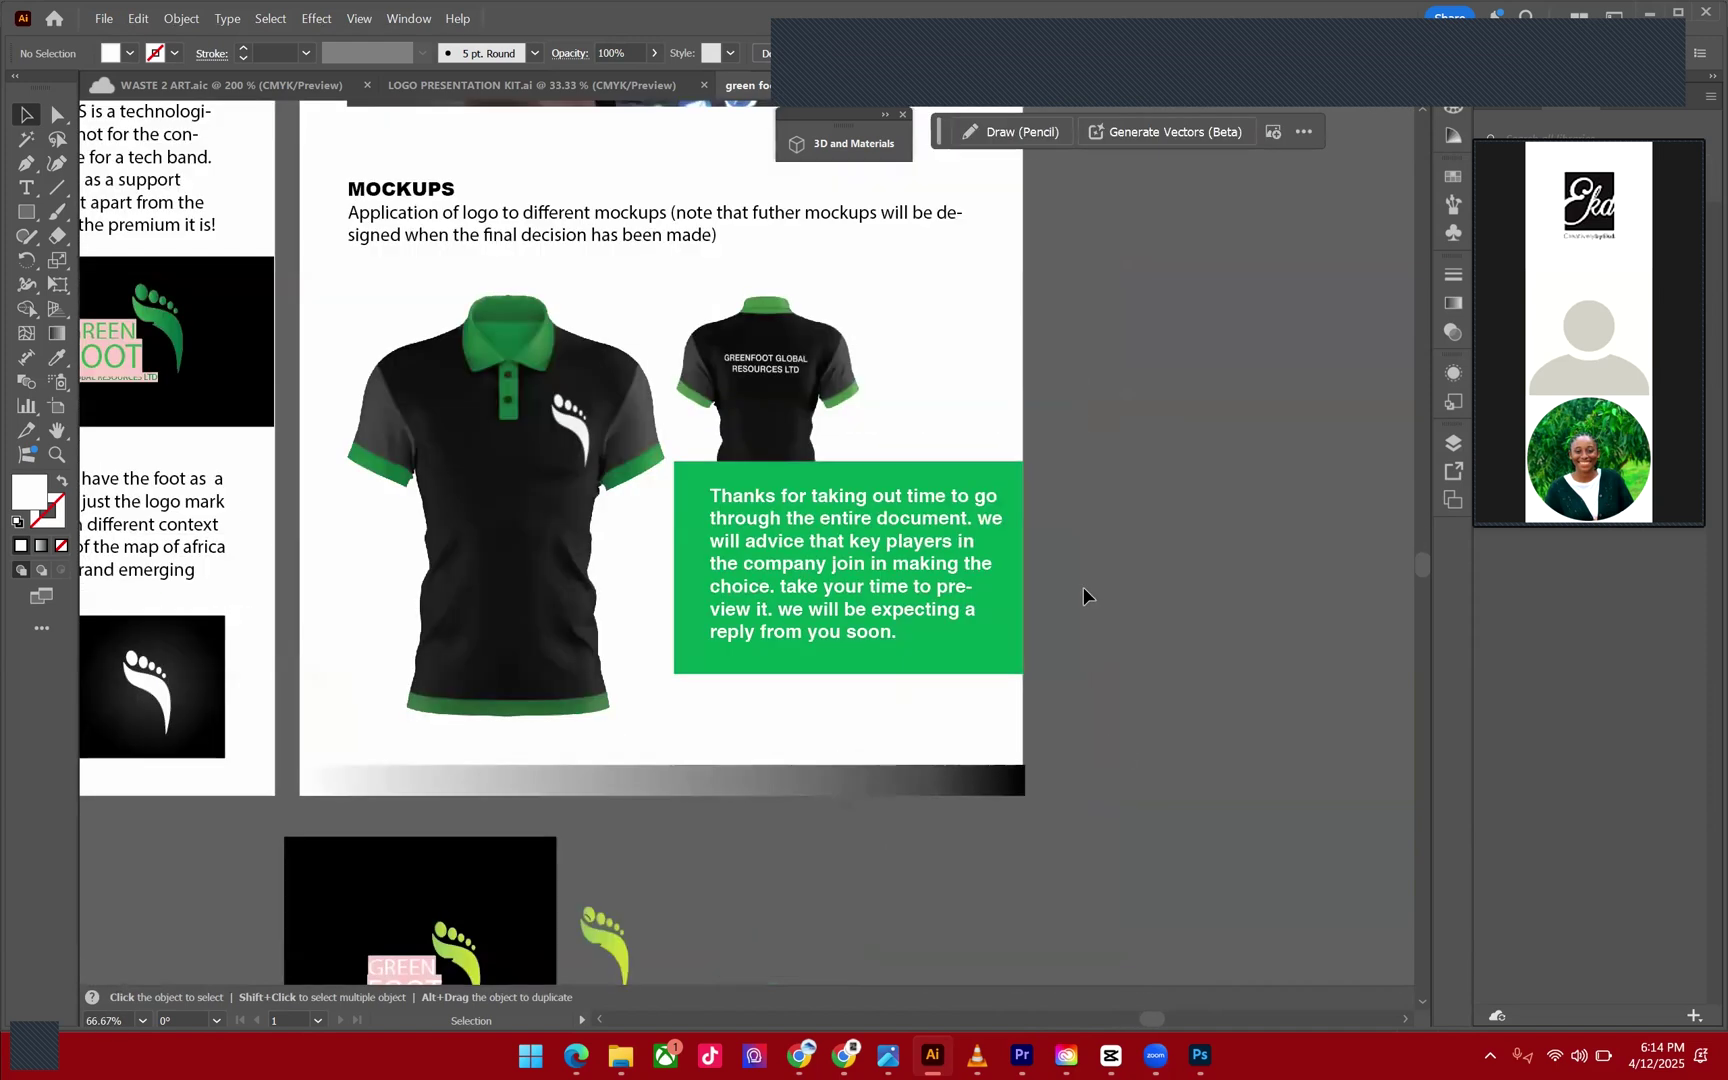
scroll(1083, 594, "up", 1)
scroll(766, 357, "up", 3)
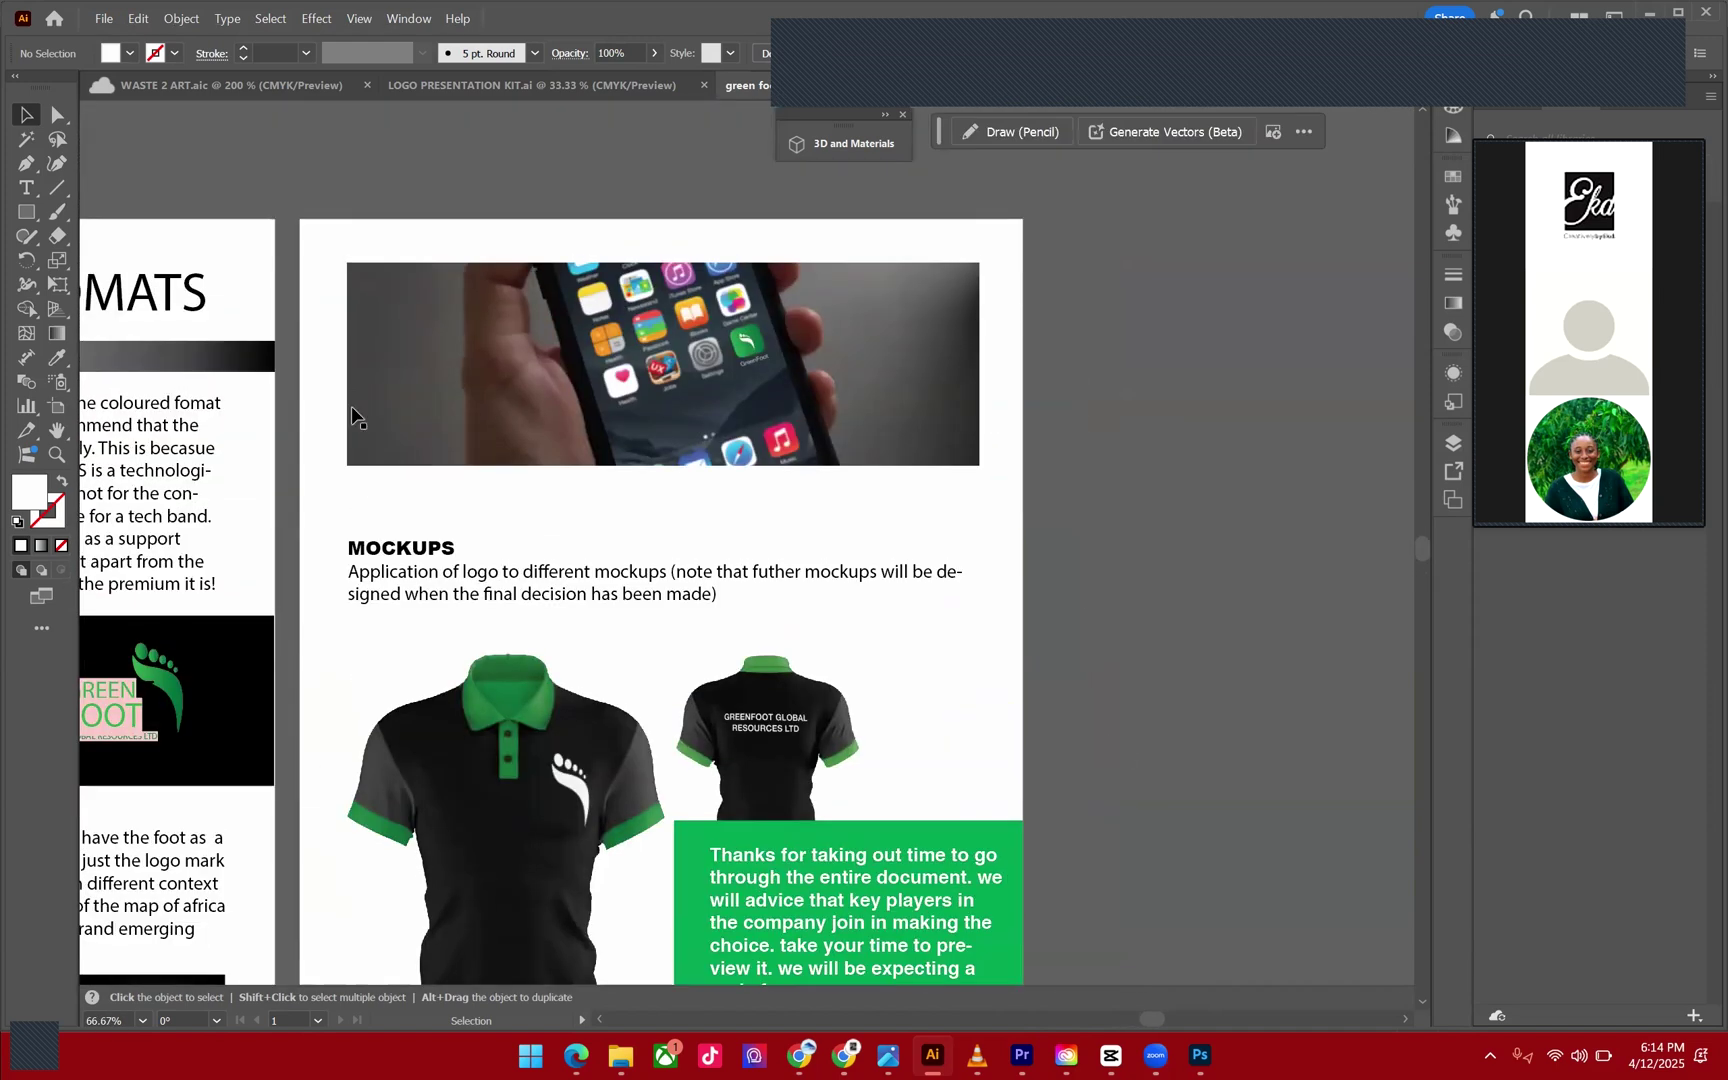
Compare the different logo formats page with the adjacent Mockups page.
scroll(352, 415, "left", 6)
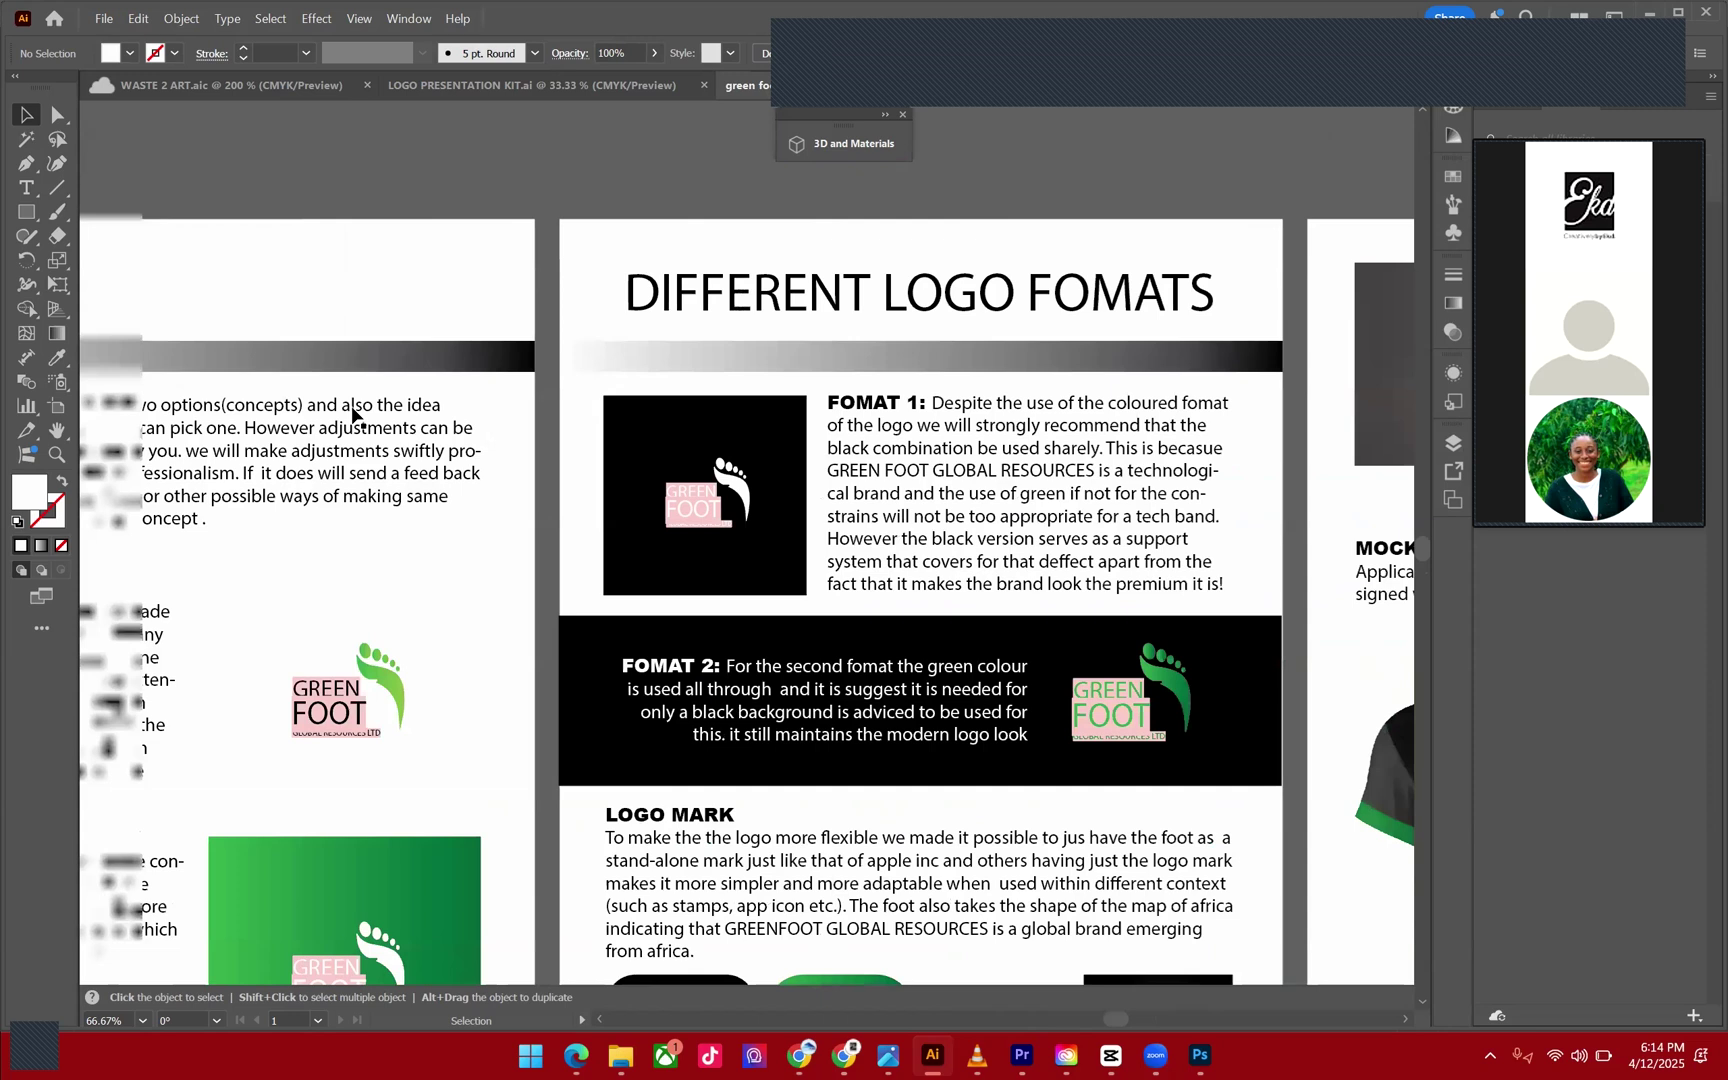
scroll(352, 415, "right", 3)
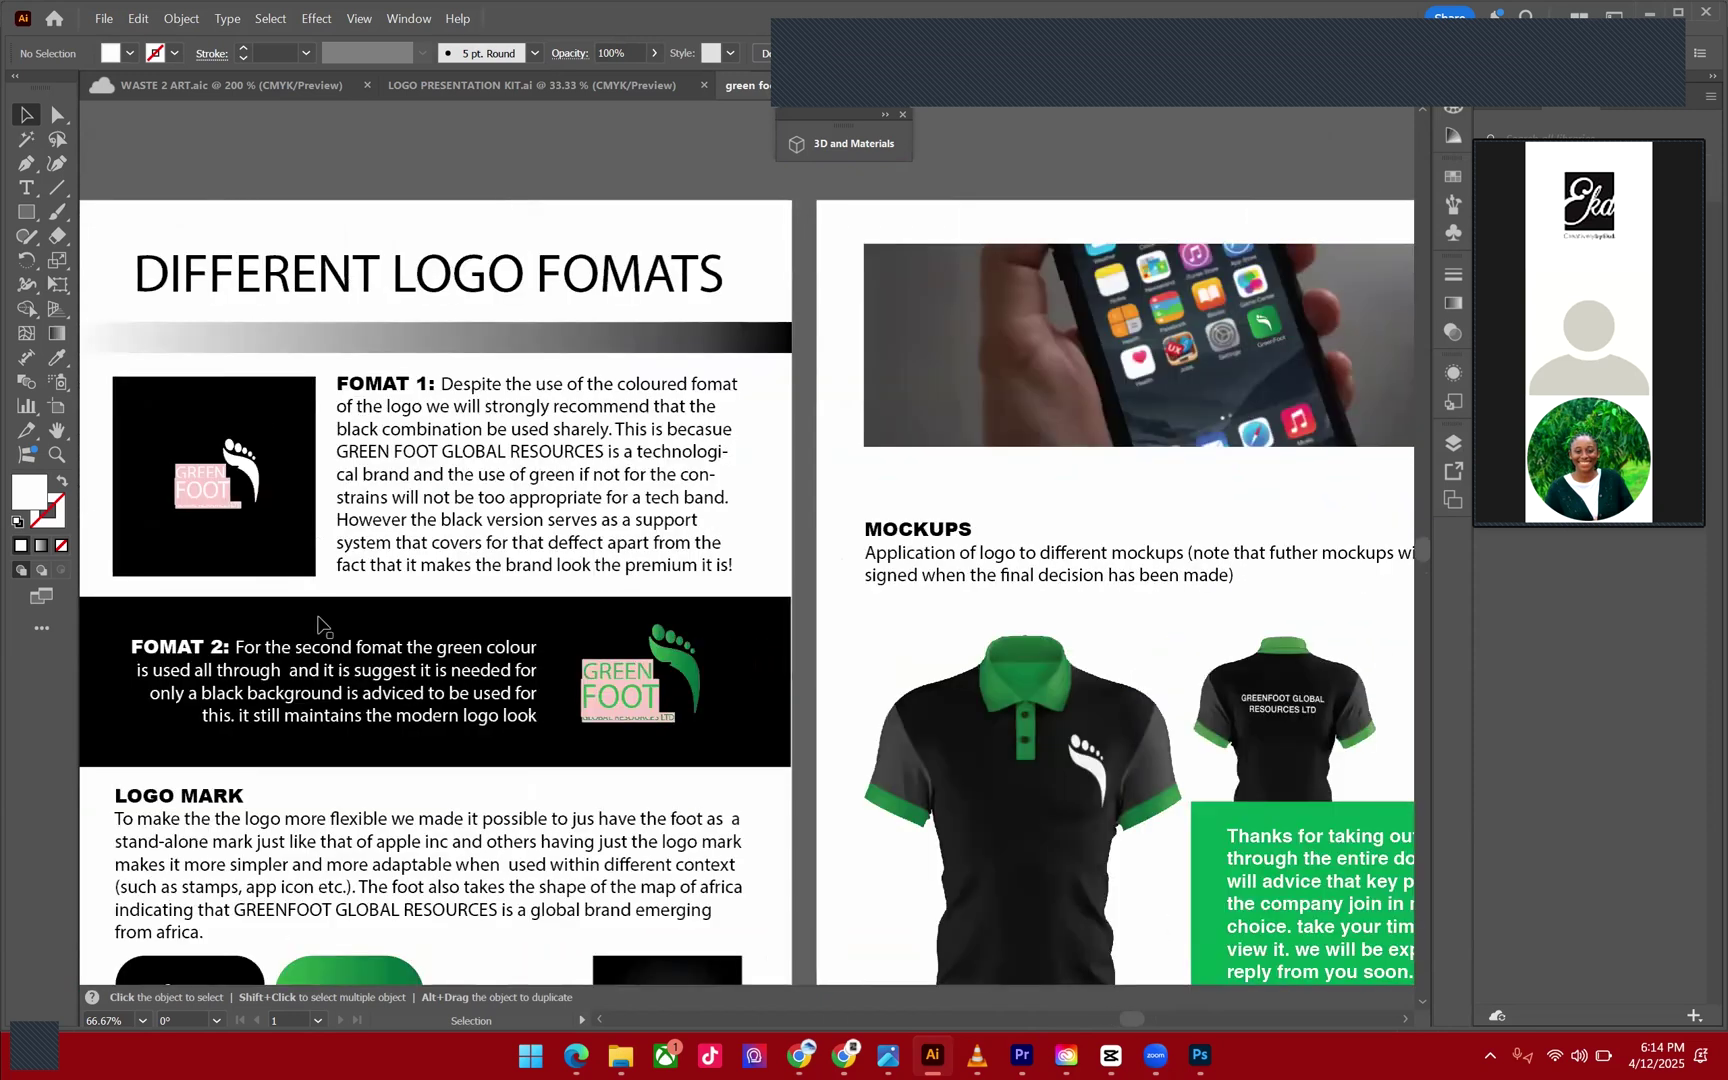
scroll(318, 626, "right", 4)
scroll(318, 626, "up", 2)
scroll(318, 626, "down", 2)
scroll(318, 626, "left", 1)
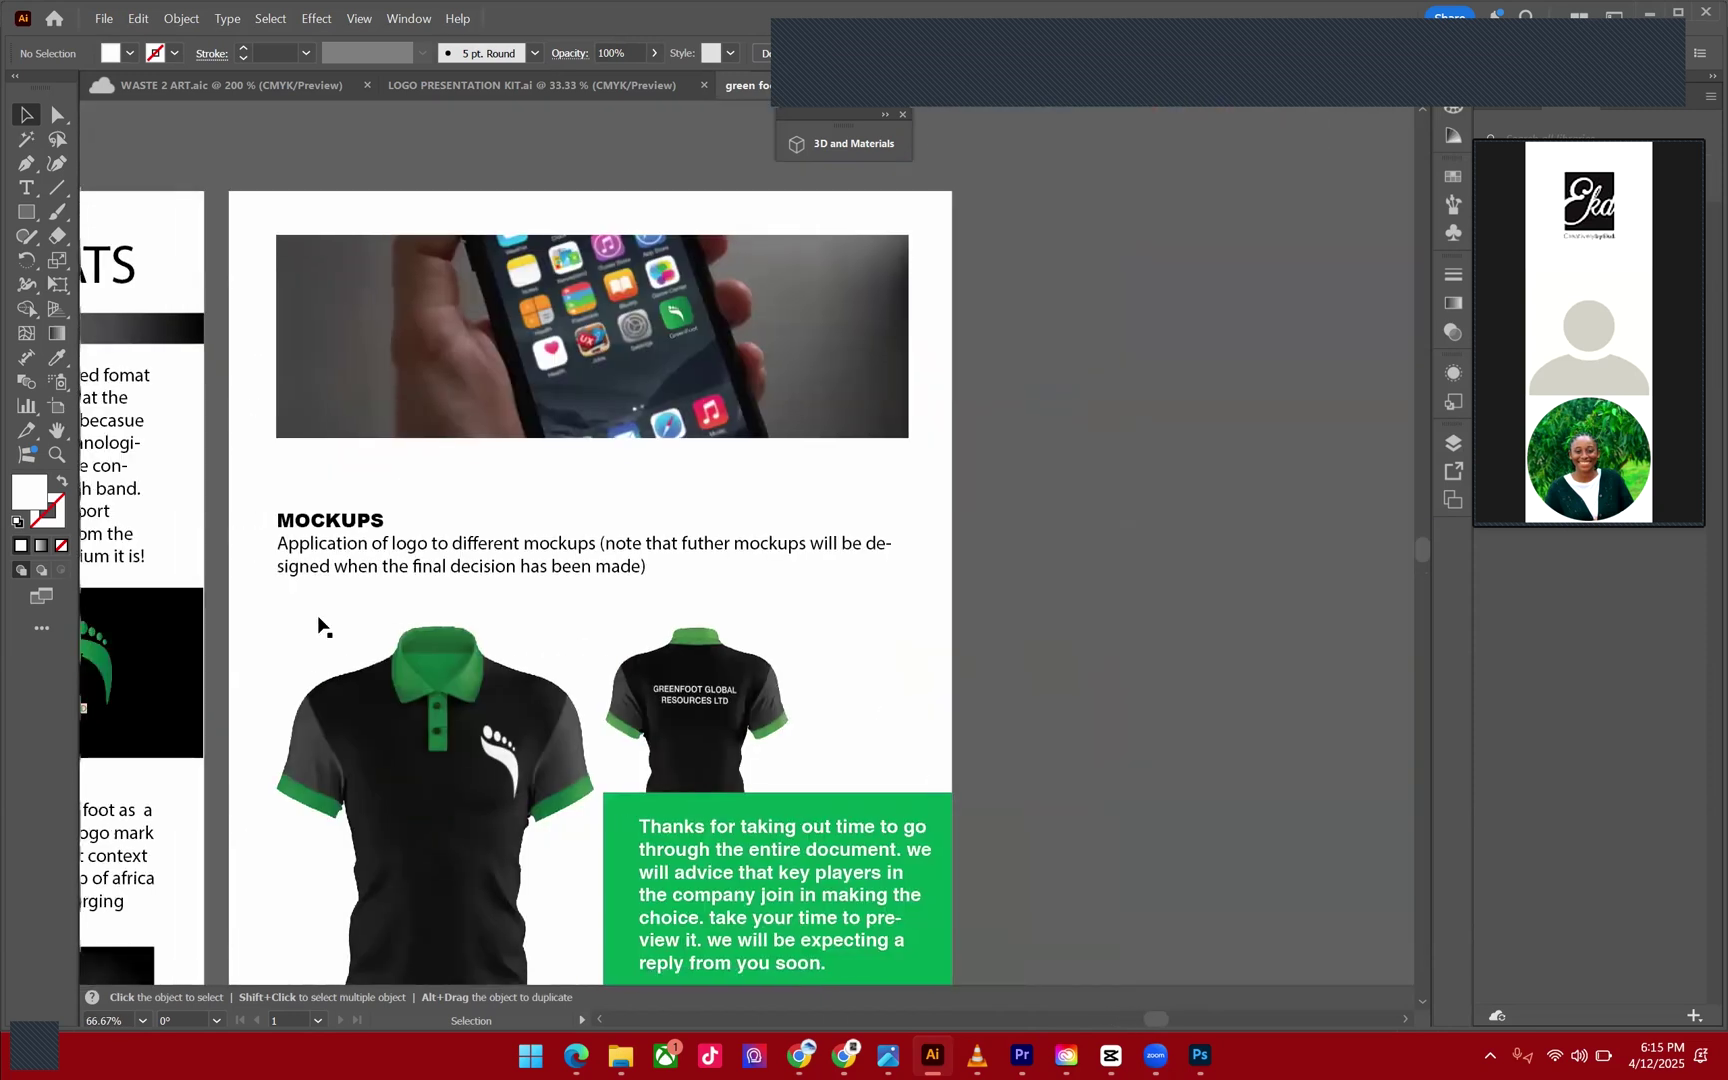
scroll(318, 626, "left", 4)
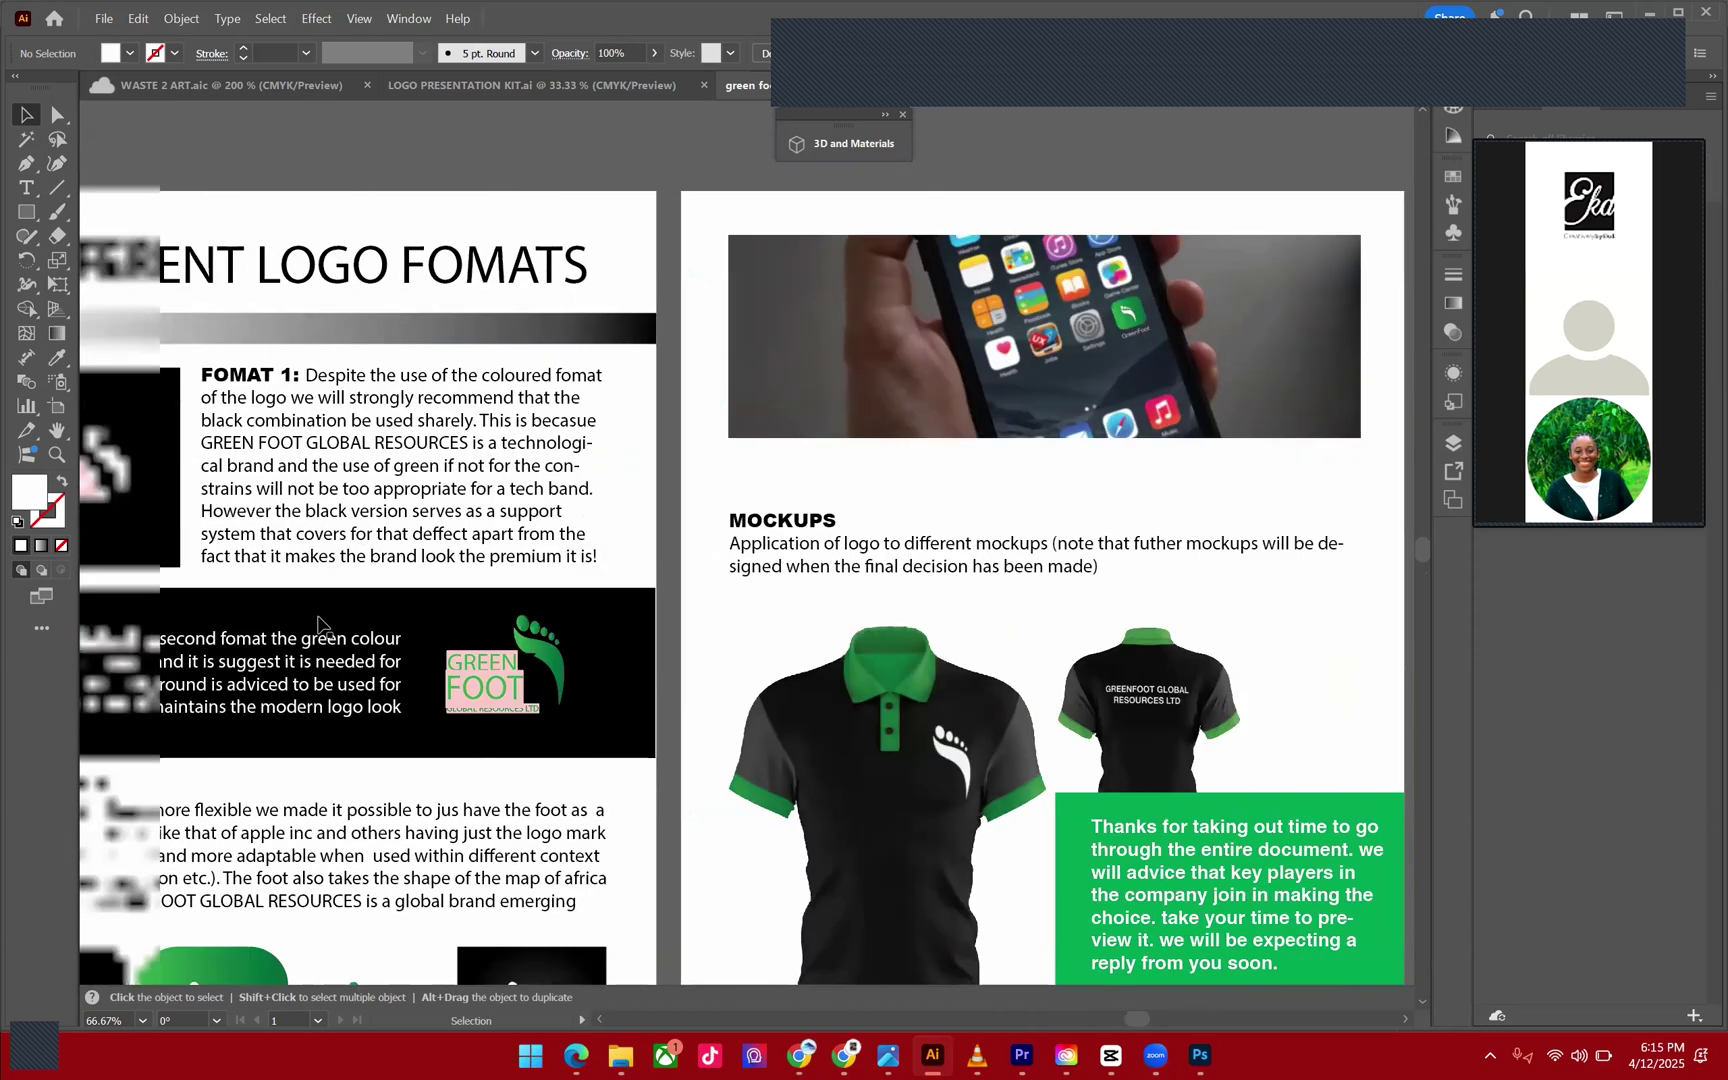
Review the Format 1 and Format 2 descriptions again, continuing to the full polo shirt mockups and closing note.
scroll(338, 643, "down", 1)
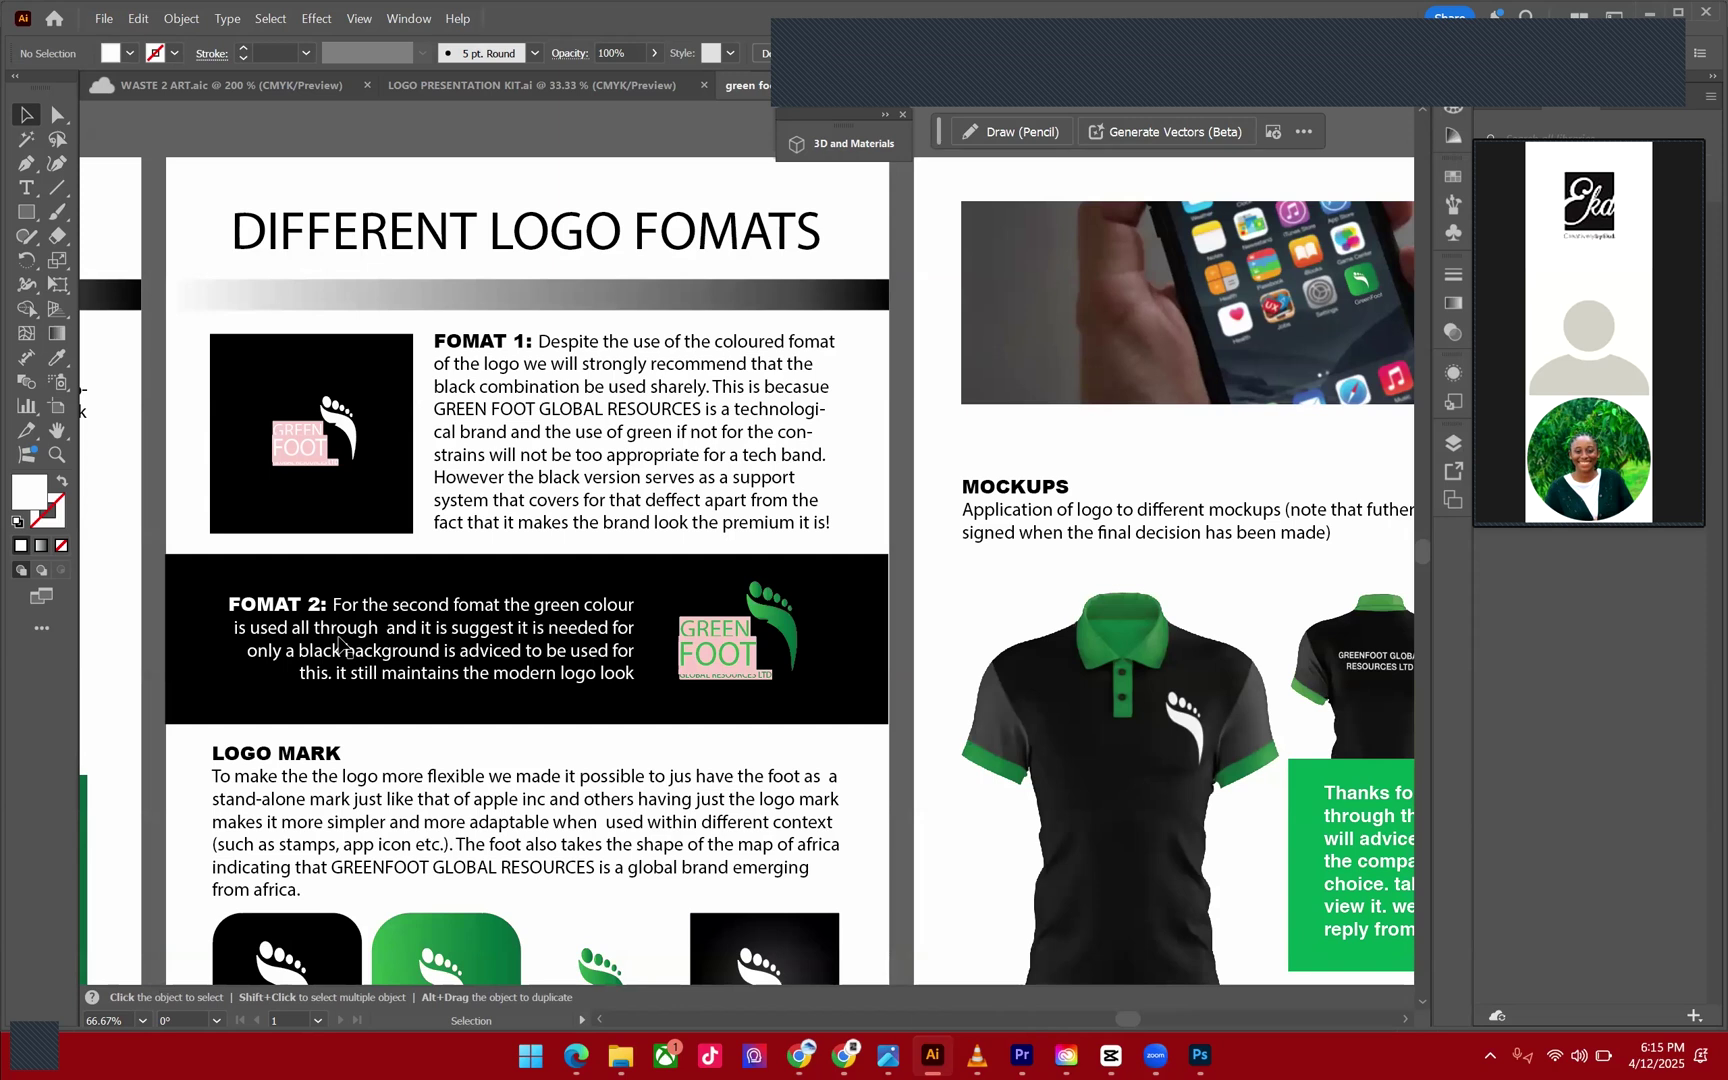
scroll(338, 643, "down", 1)
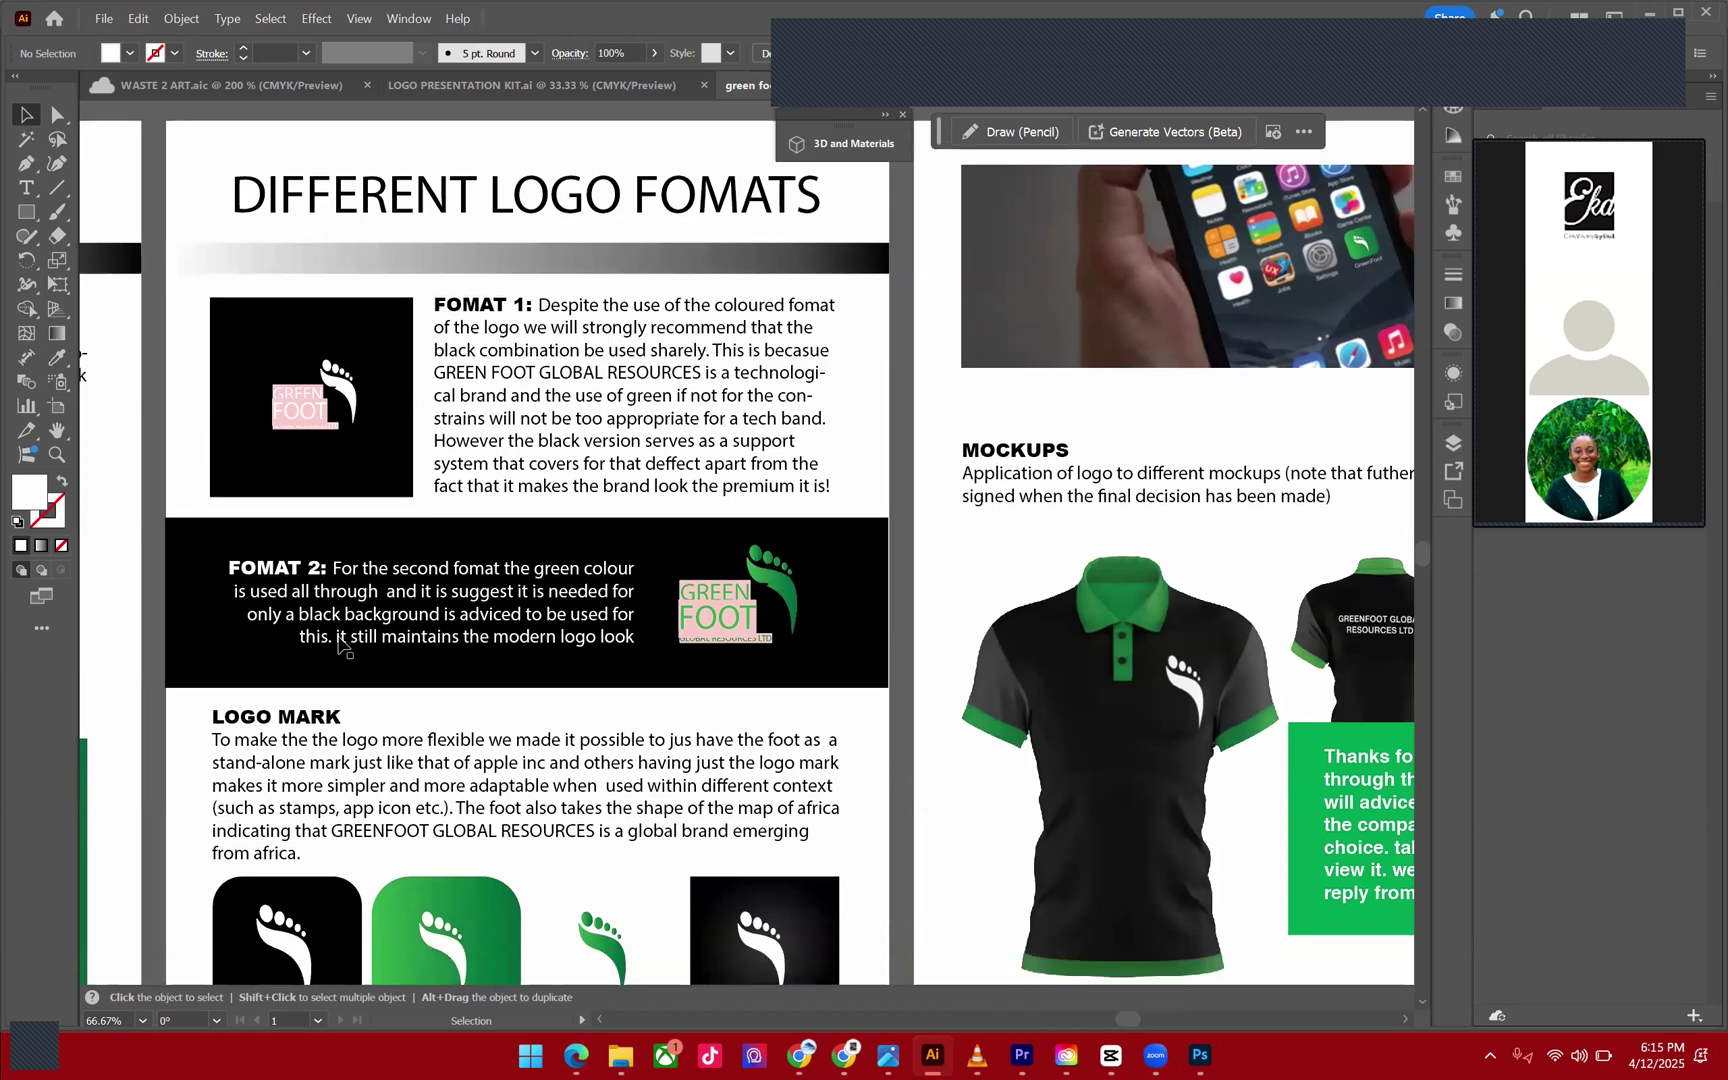
scroll(338, 643, "right", 1)
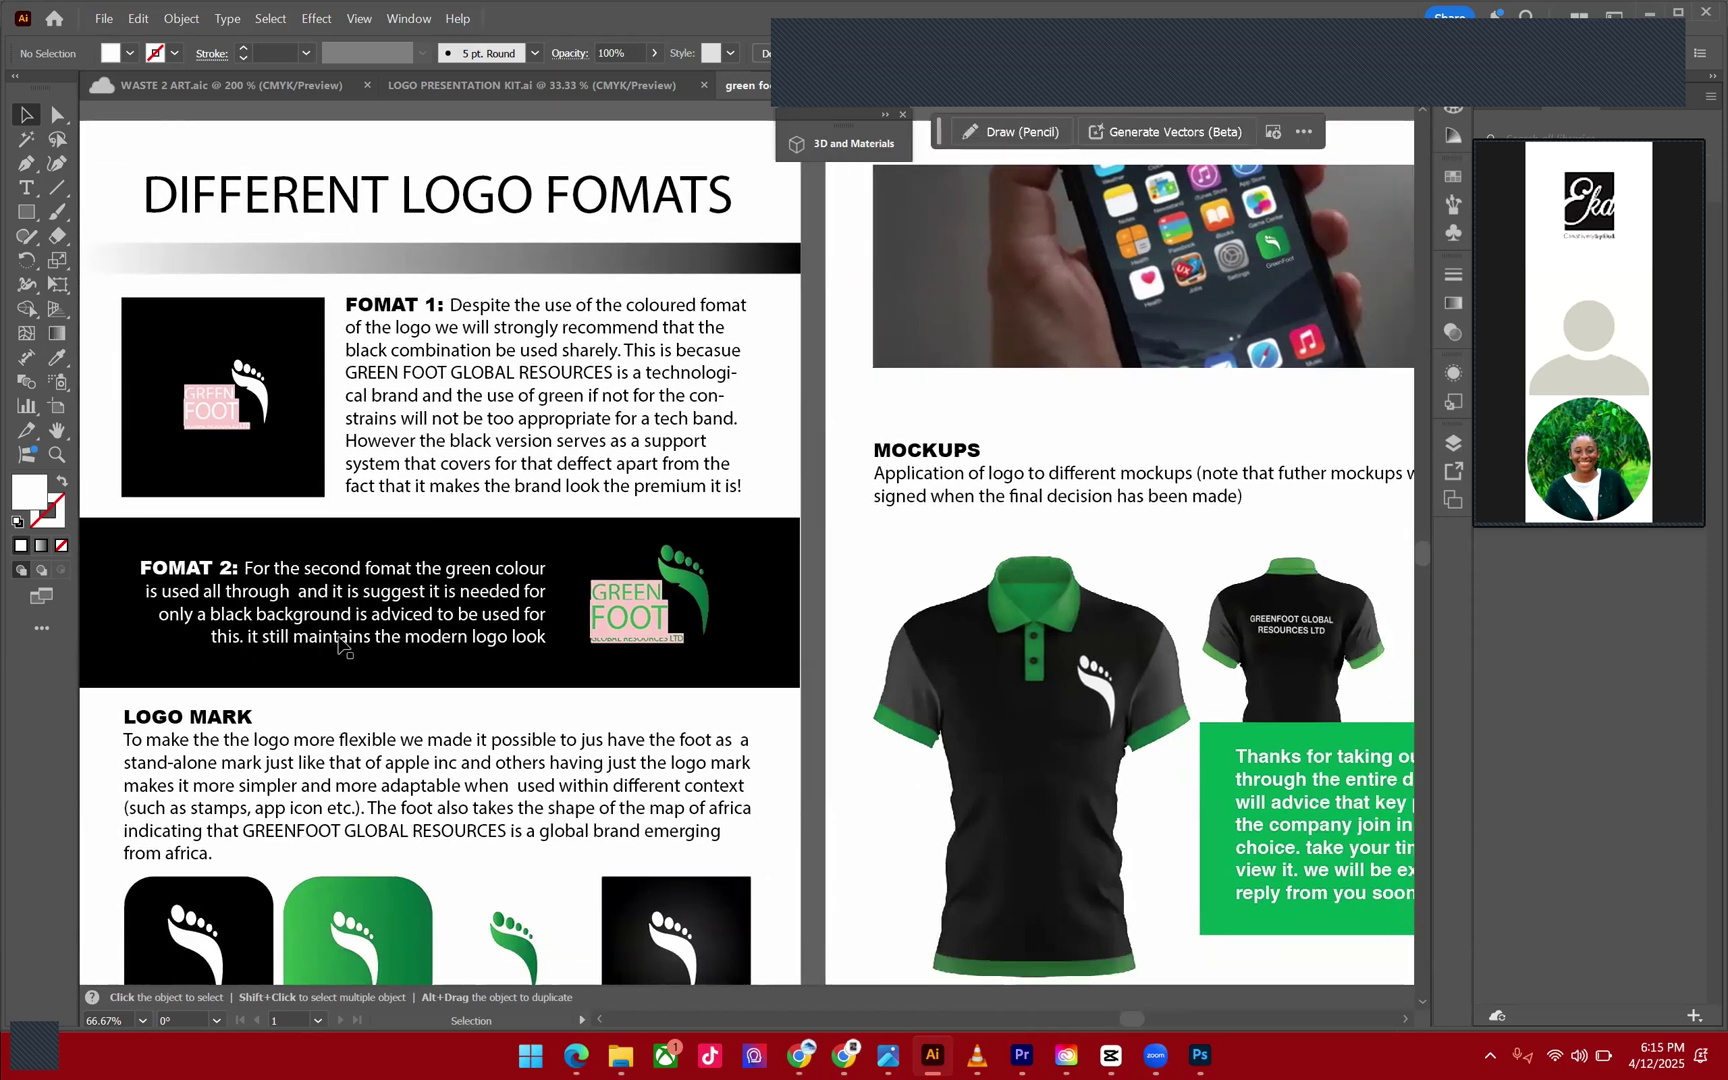
scroll(338, 643, "right", 1)
scroll(340, 645, "right", 1)
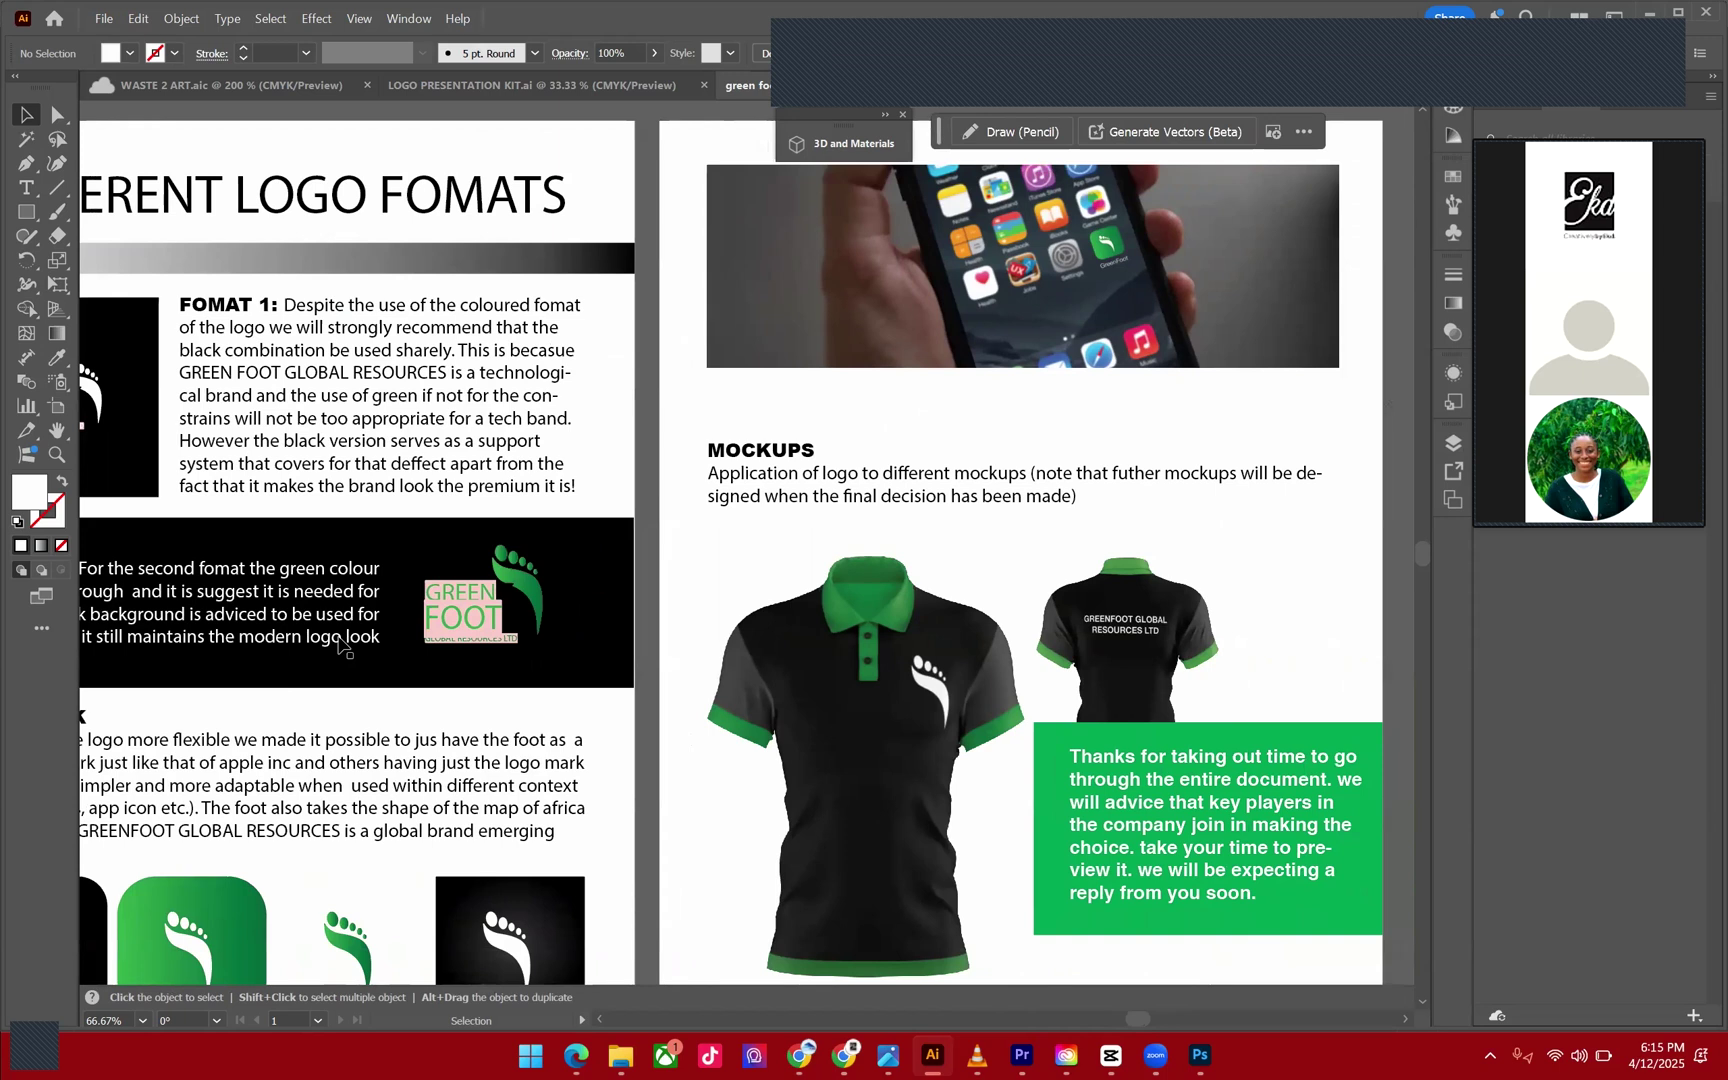
scroll(340, 645, "down", 1)
scroll(340, 645, "down", 2)
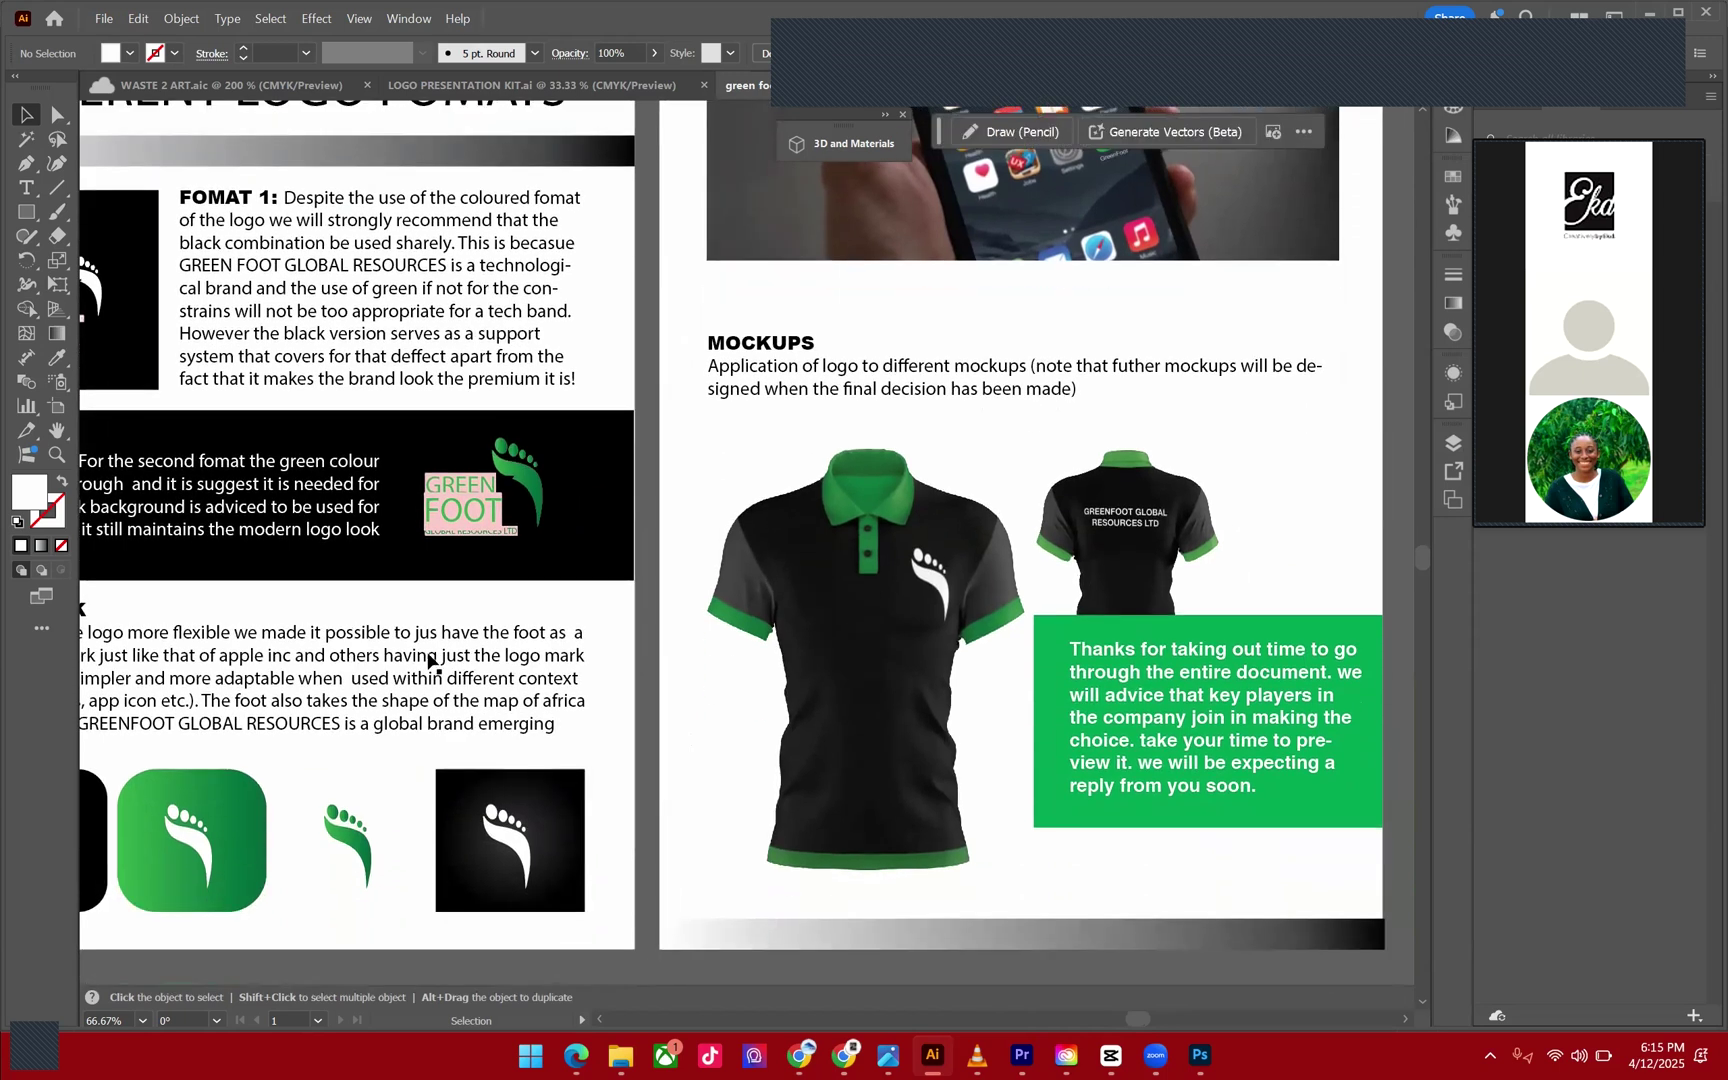
Revisit the Logo Mark description and its four sample marks, and return to the phone and polo shirt mockups.
scroll(324, 605, "left", 4)
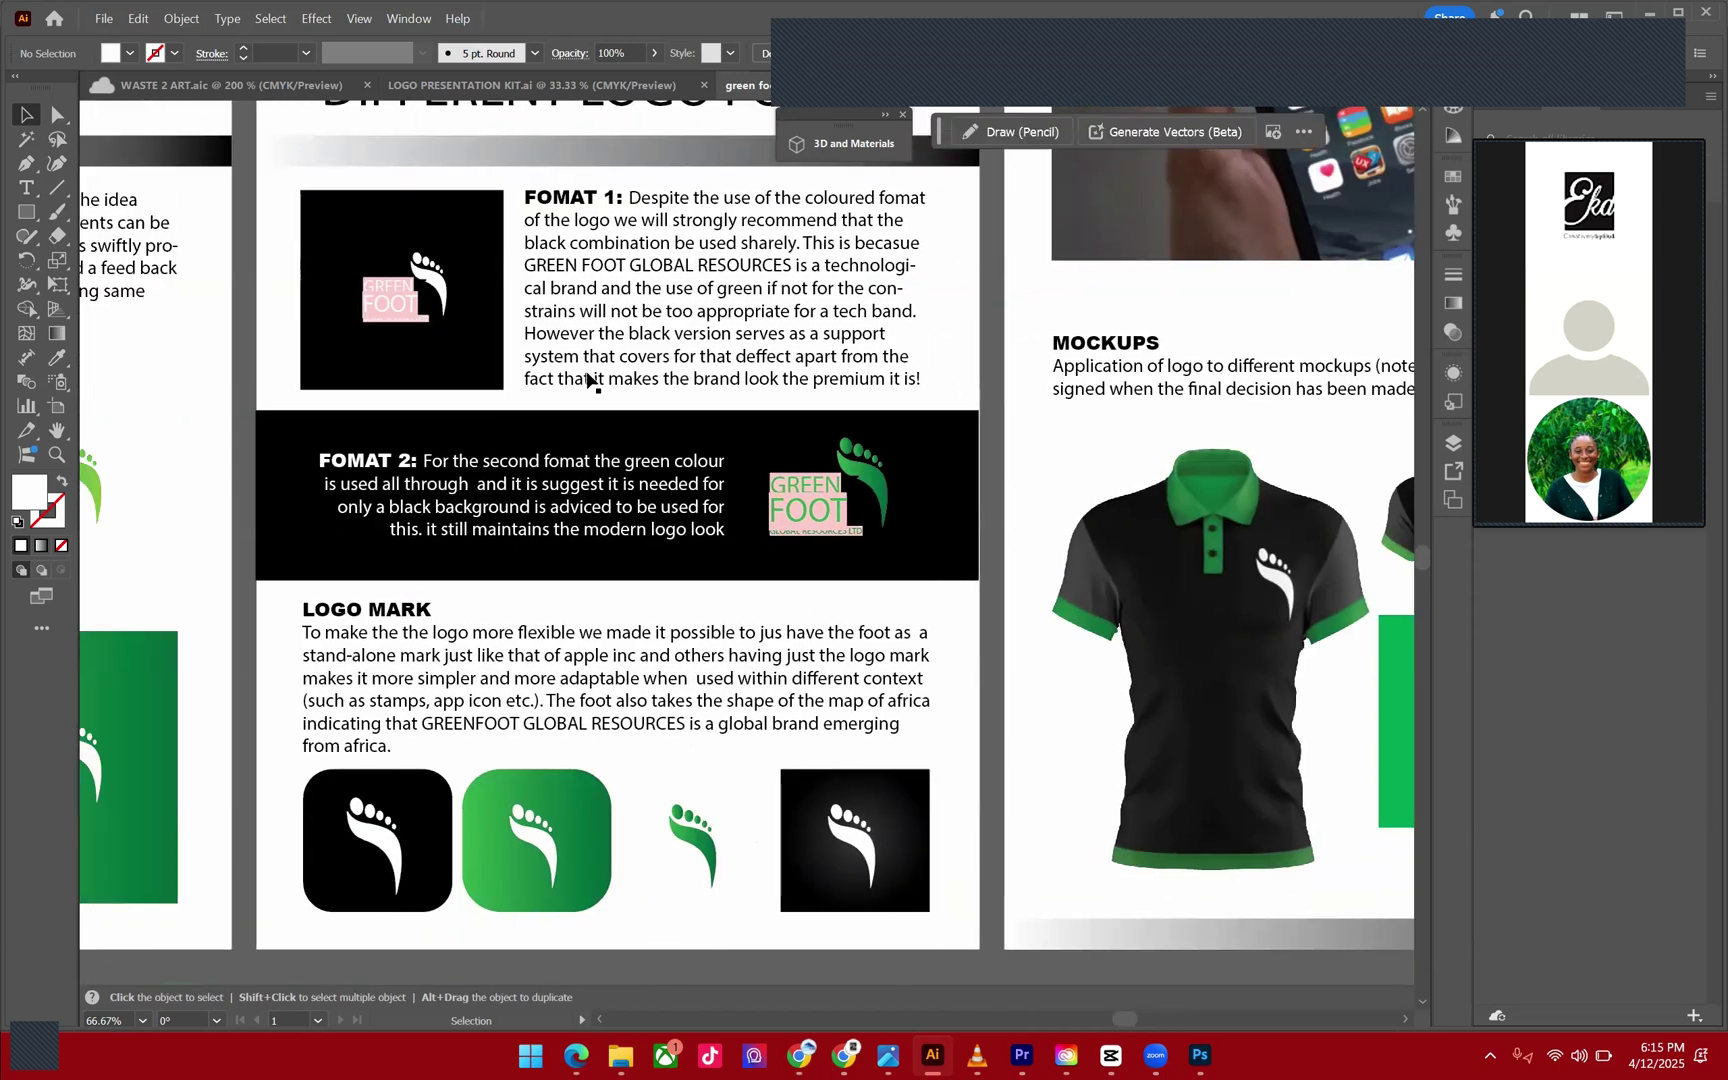
scroll(588, 380, "up", 2)
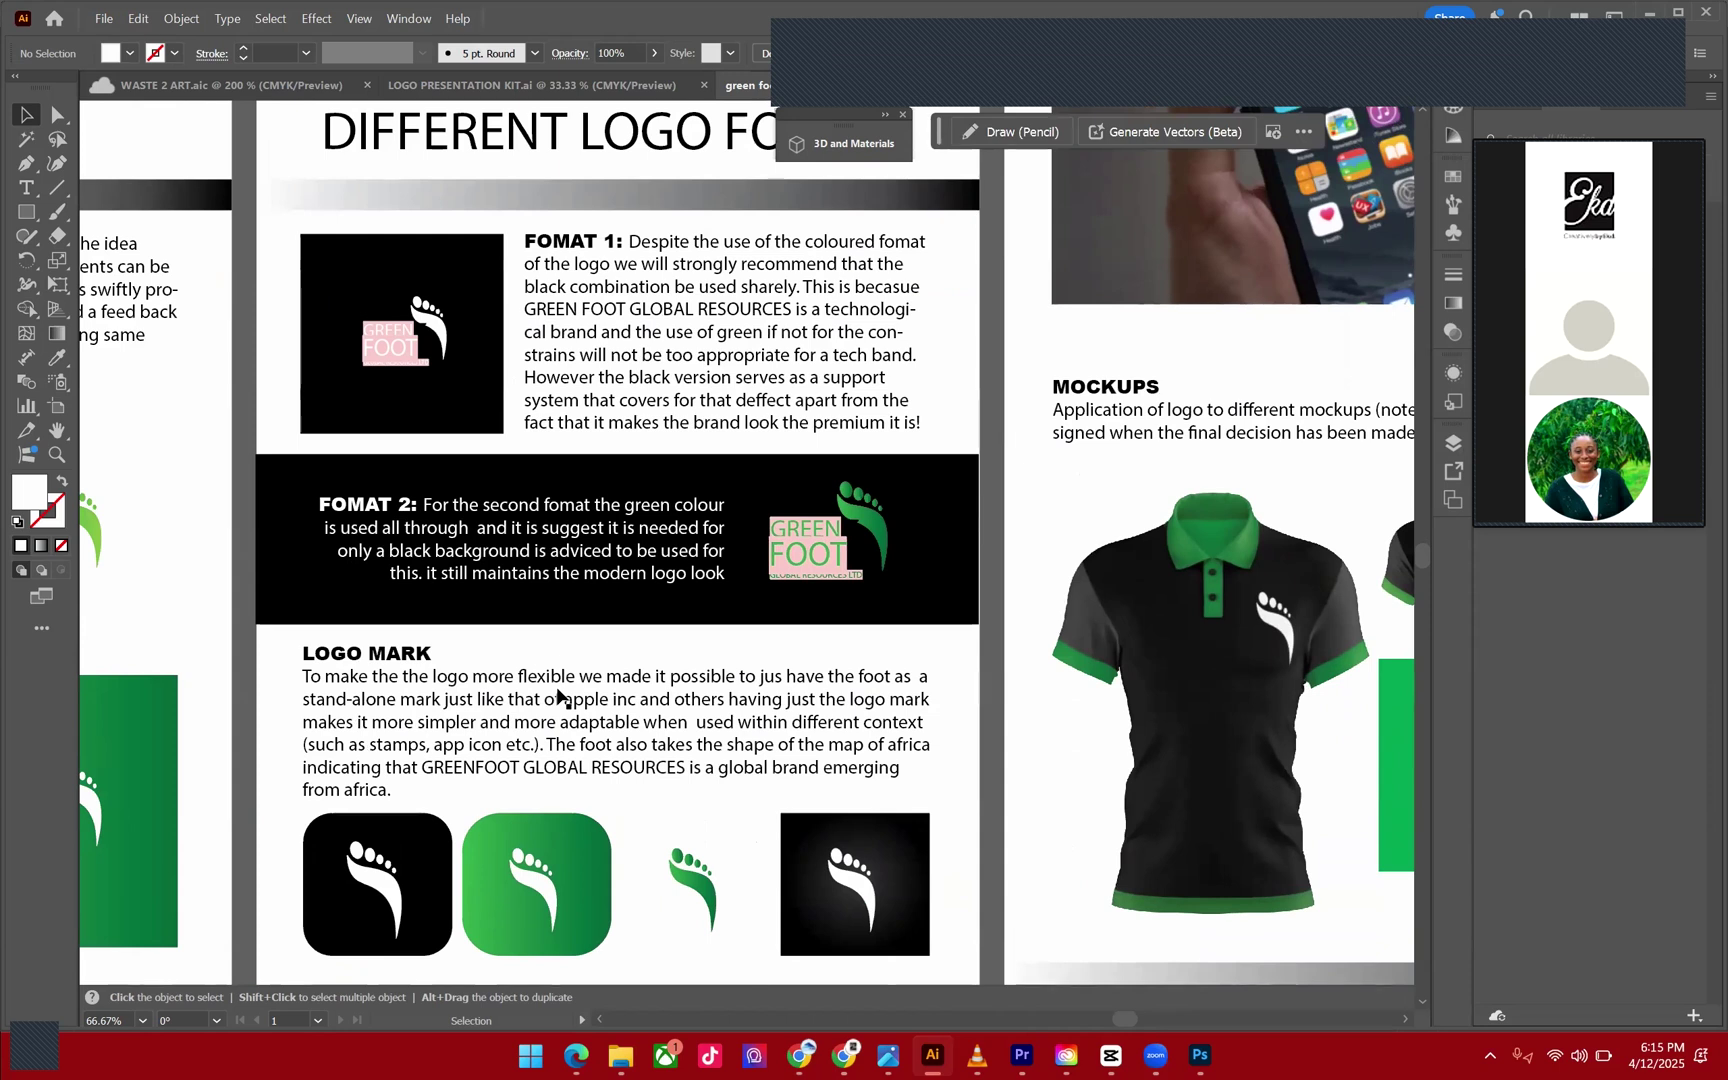
scroll(558, 697, "down", 1)
scroll(558, 697, "right", 1)
scroll(558, 697, "right", 2)
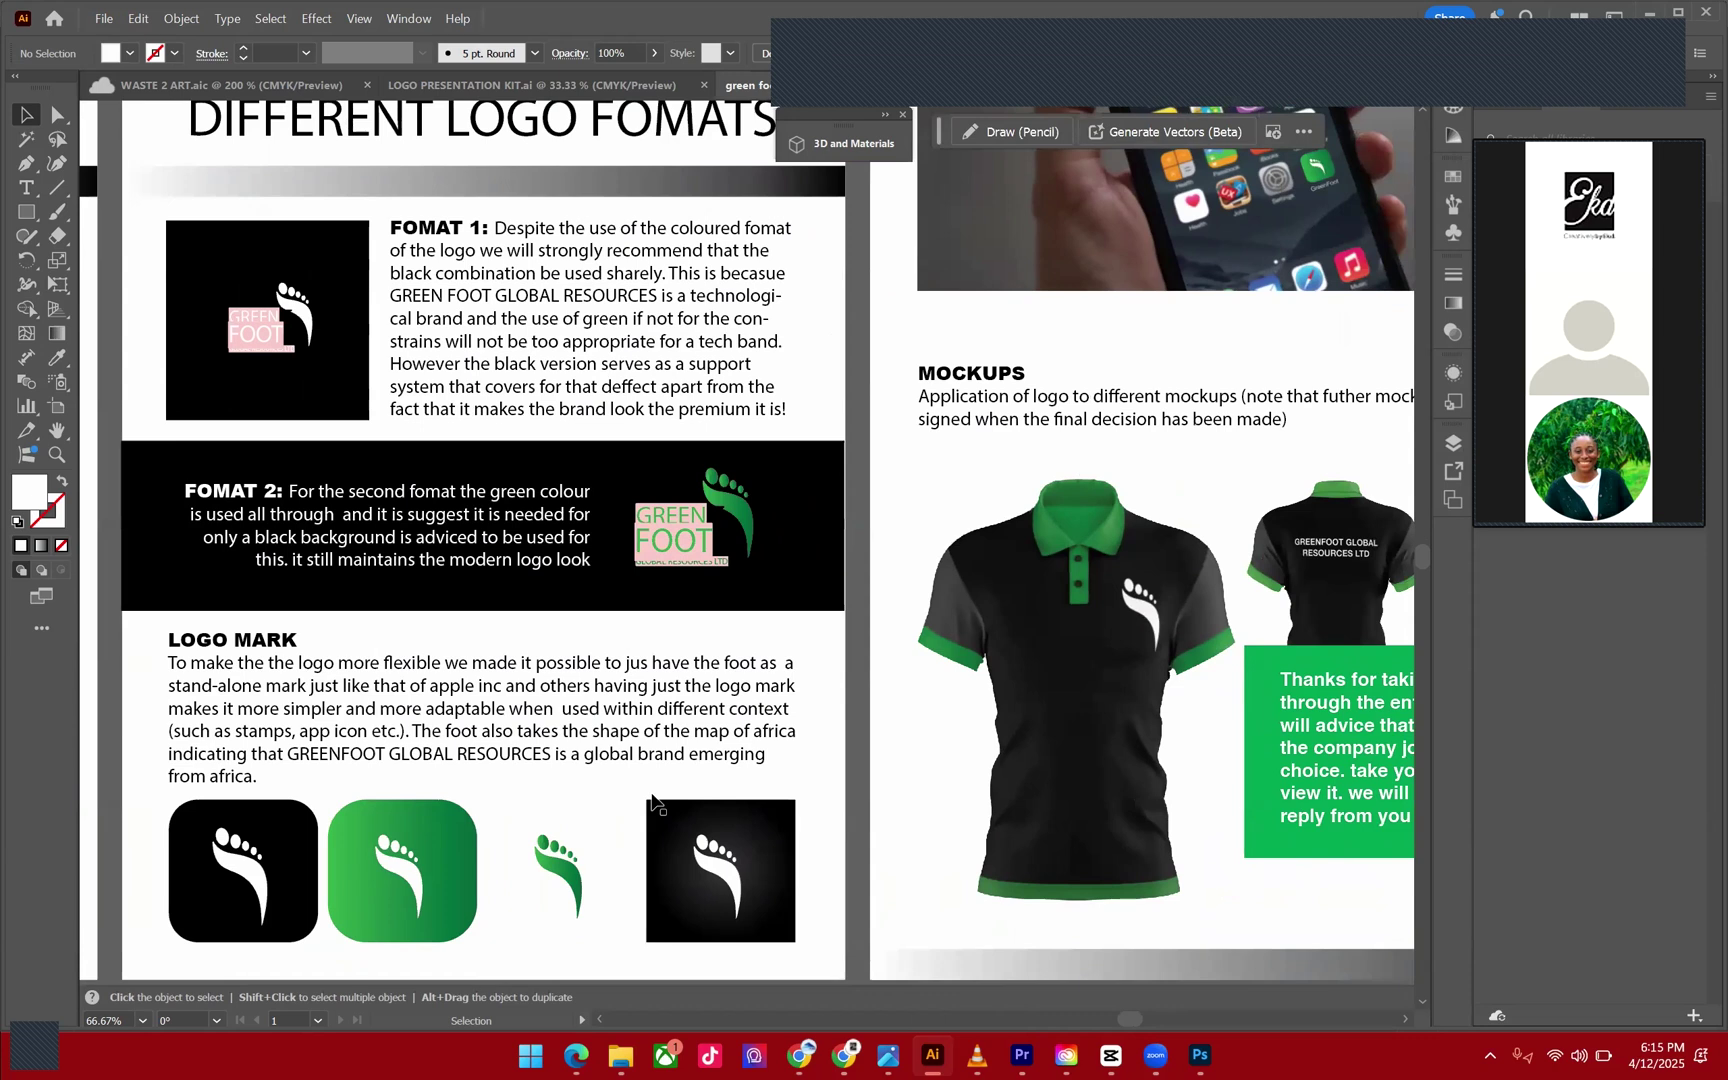
scroll(757, 746, "right", 1)
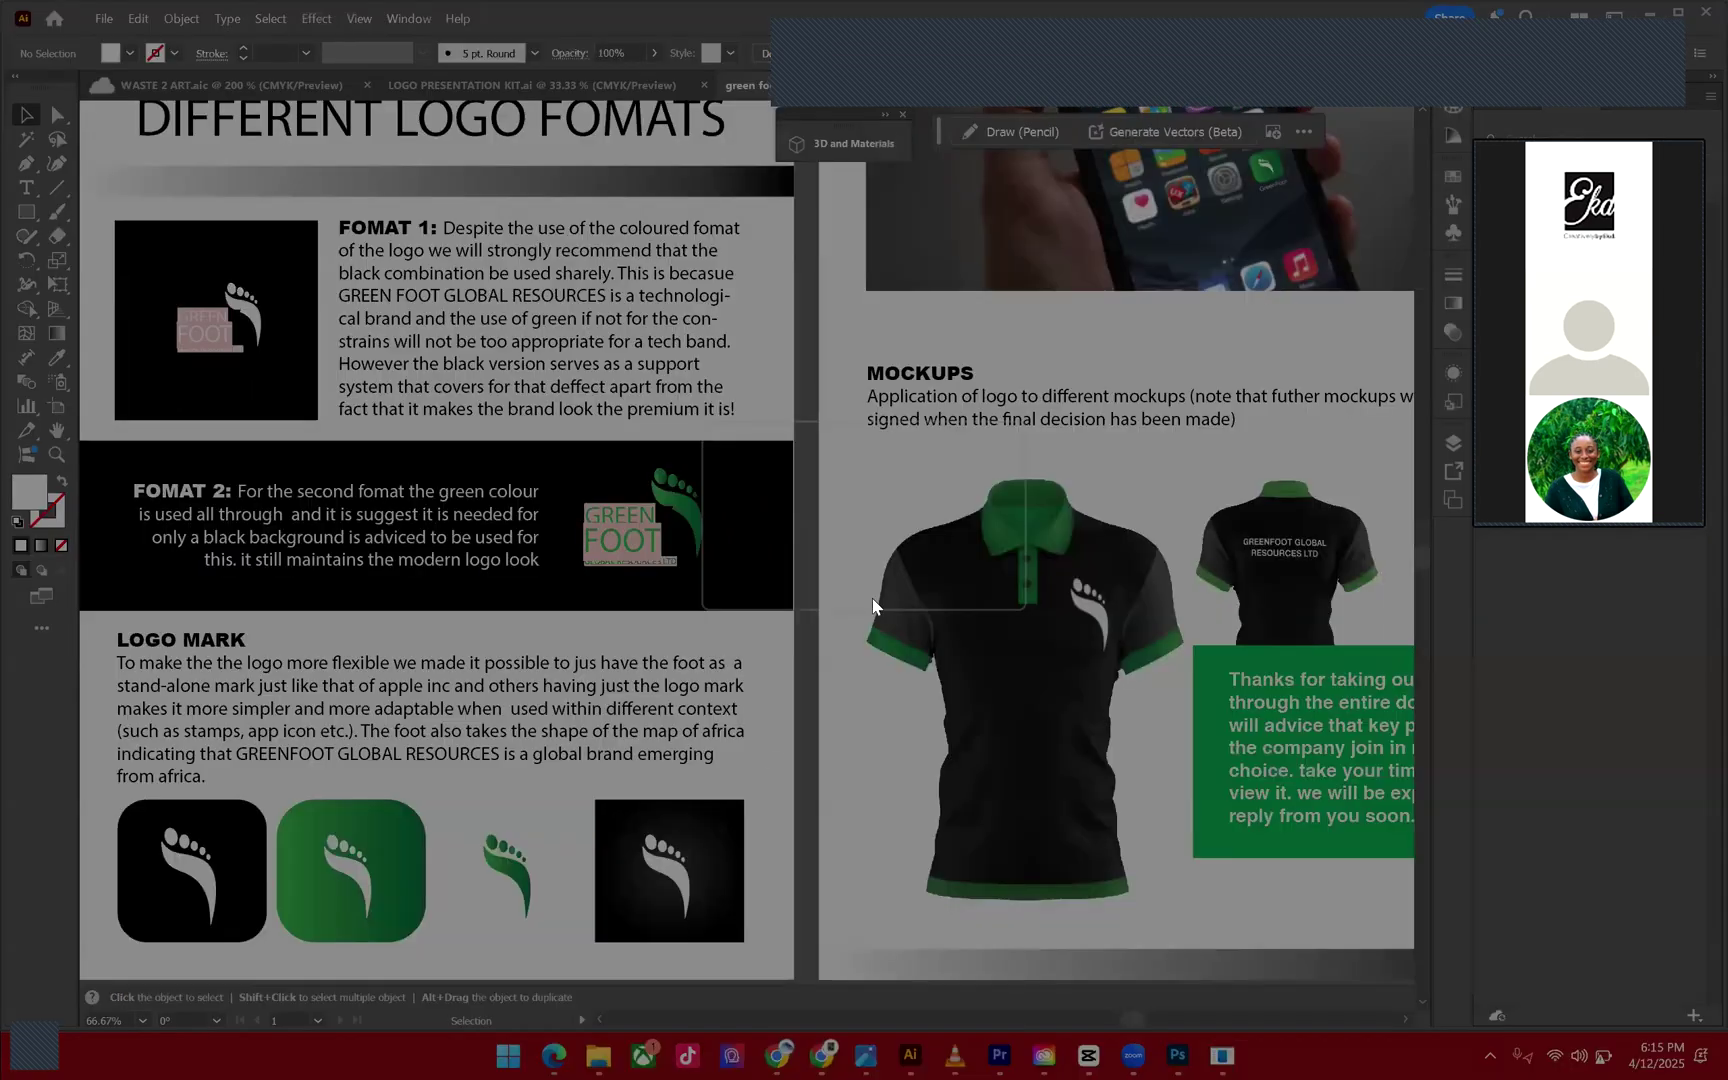
left_click(891, 568)
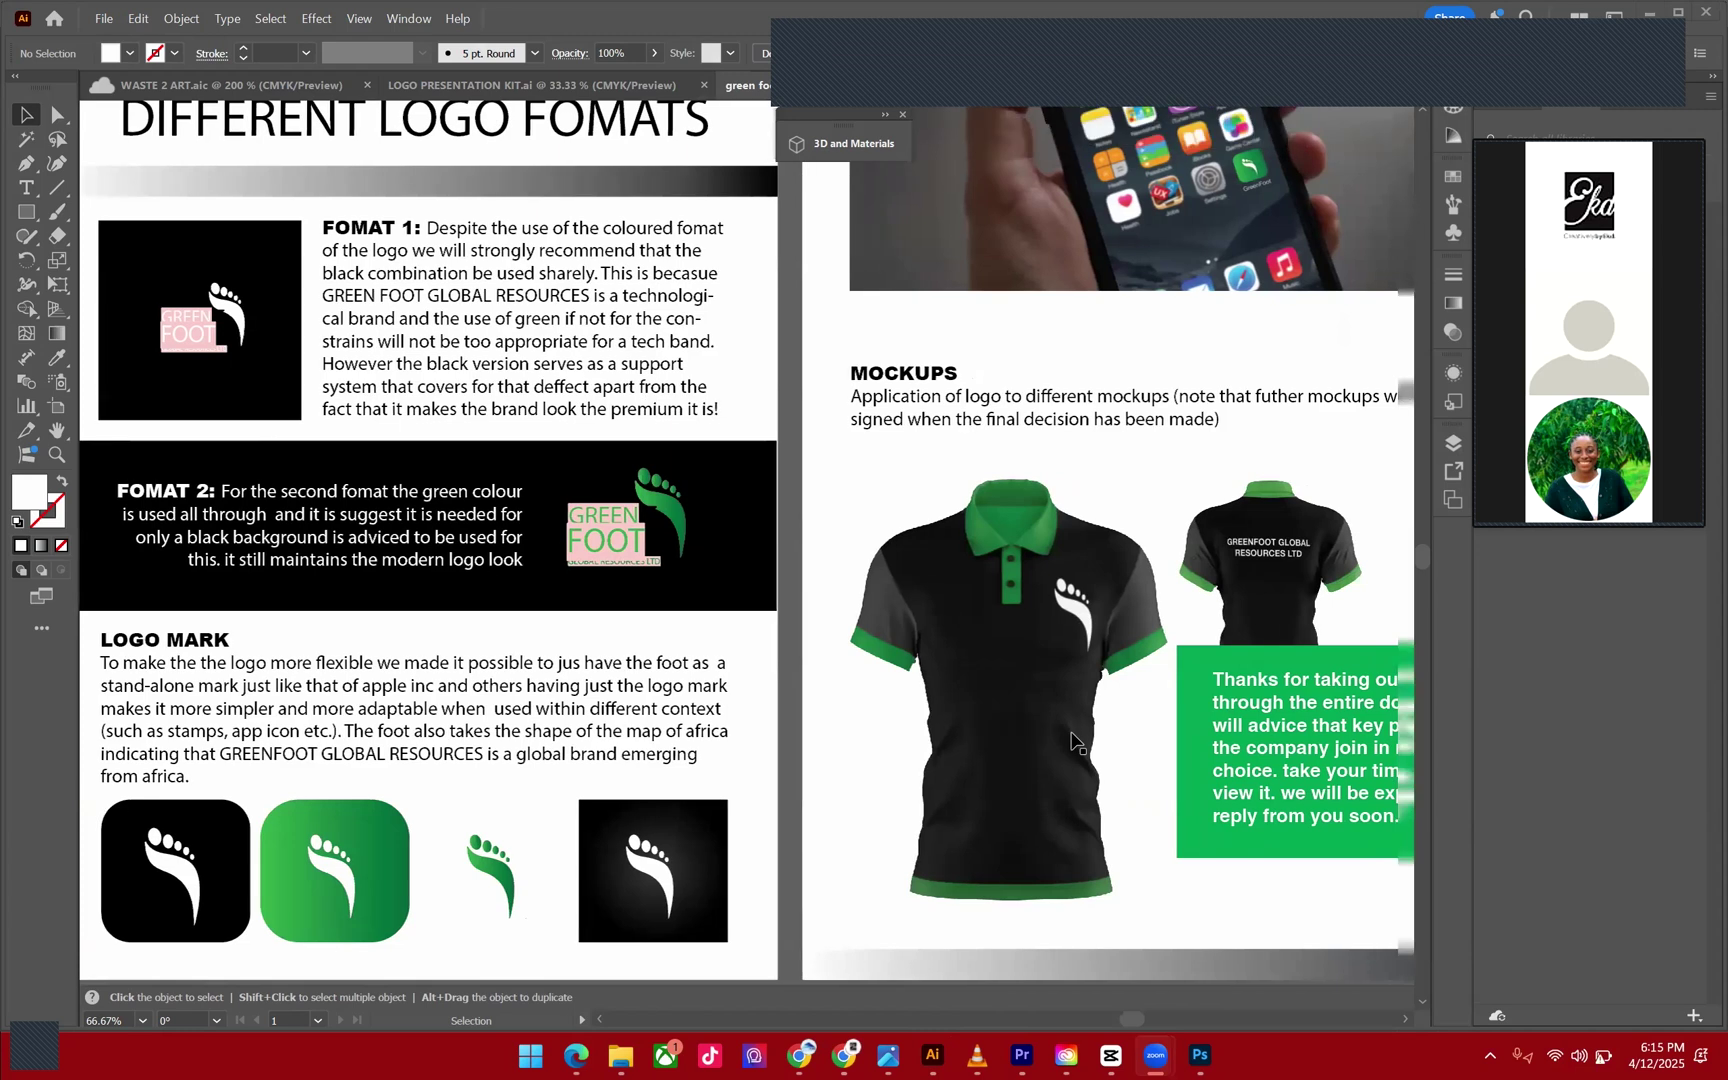
scroll(1073, 741, "up", 2)
scroll(1073, 741, "right", 2)
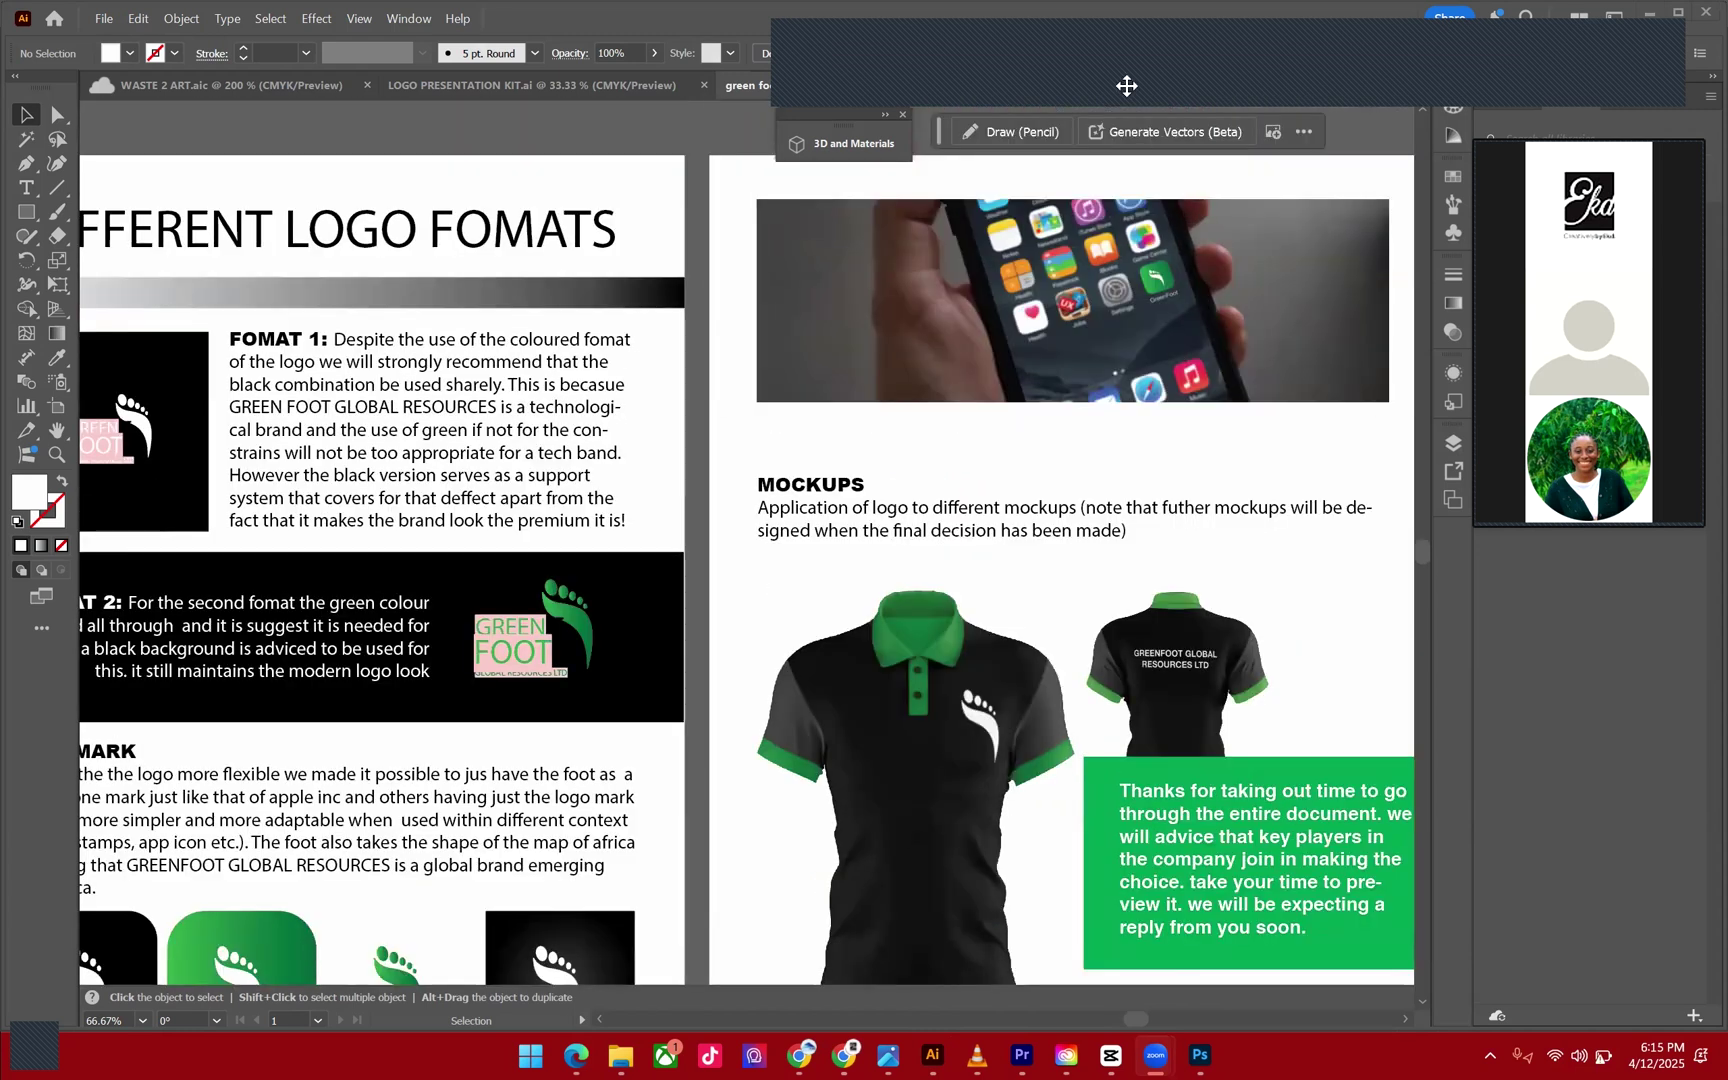